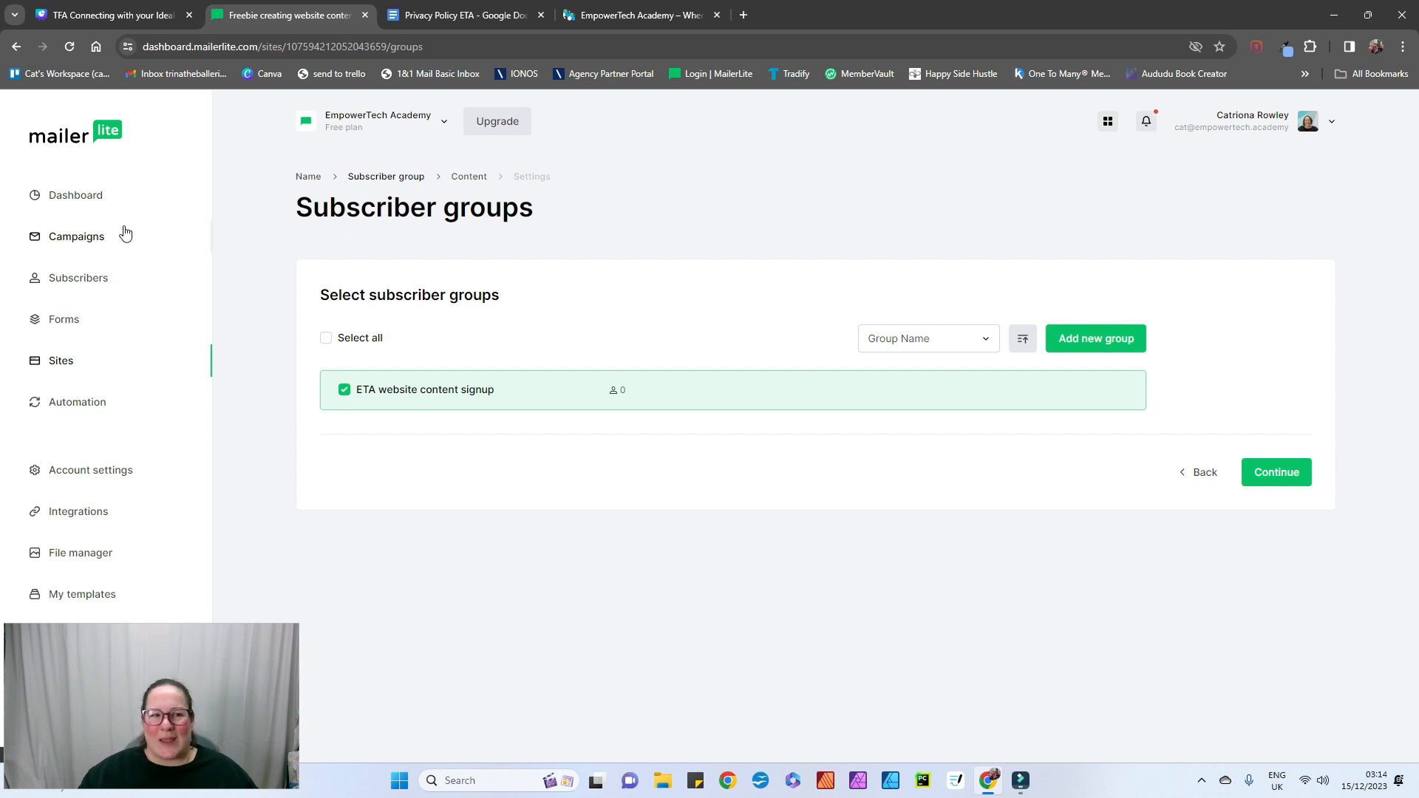
# Step: Look through the Forms, Sites, Automation and Subscribers sections of the account
pyautogui.click(74, 323)
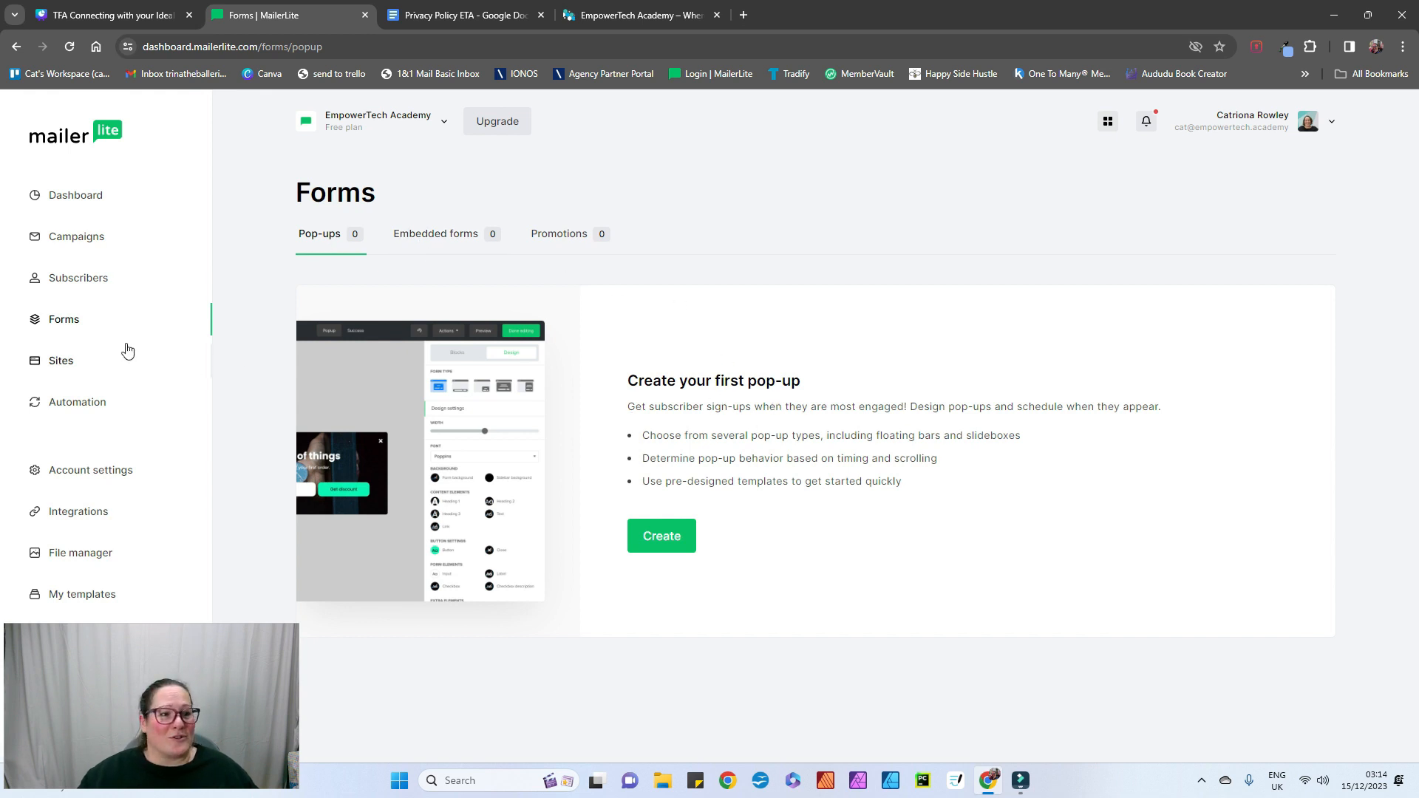
pyautogui.click(62, 361)
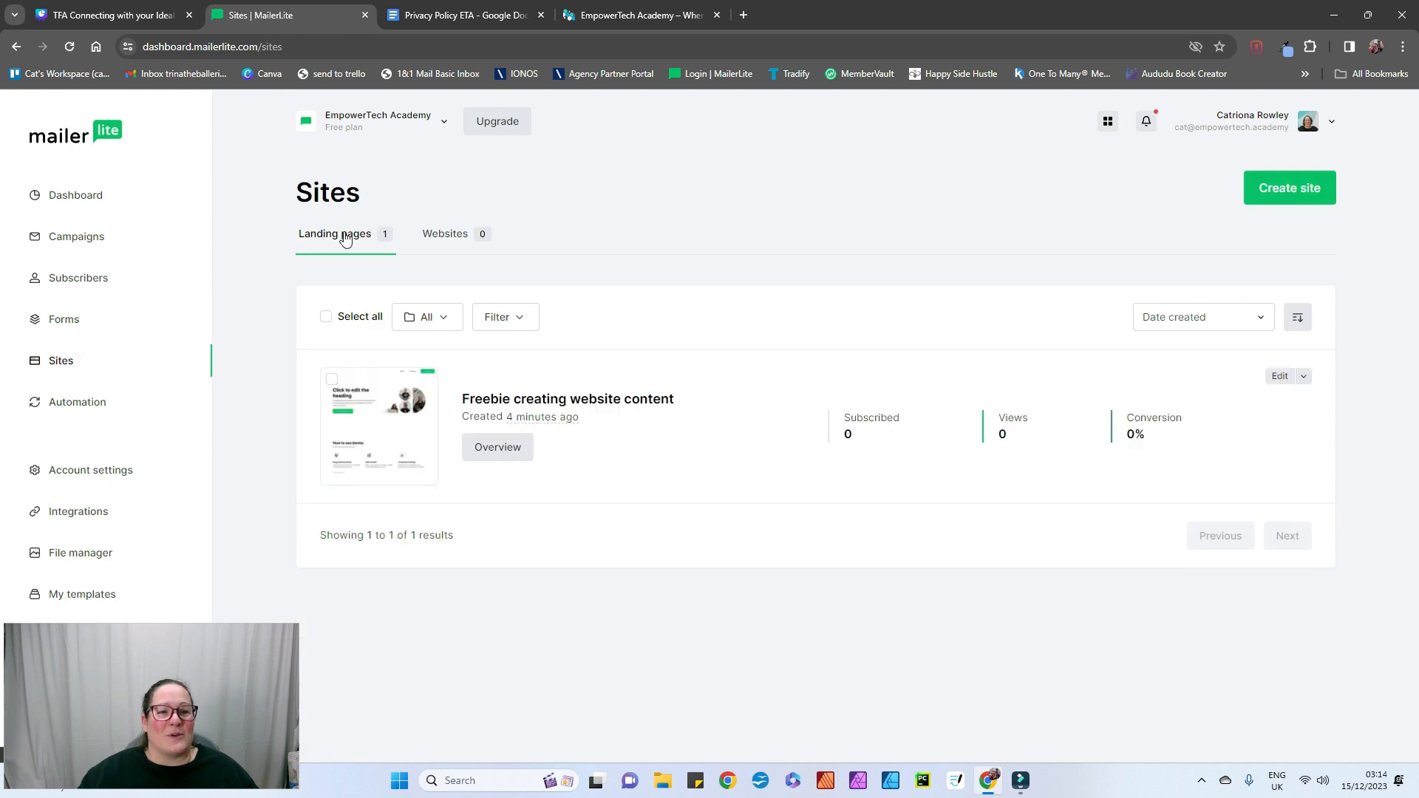
pyautogui.click(96, 406)
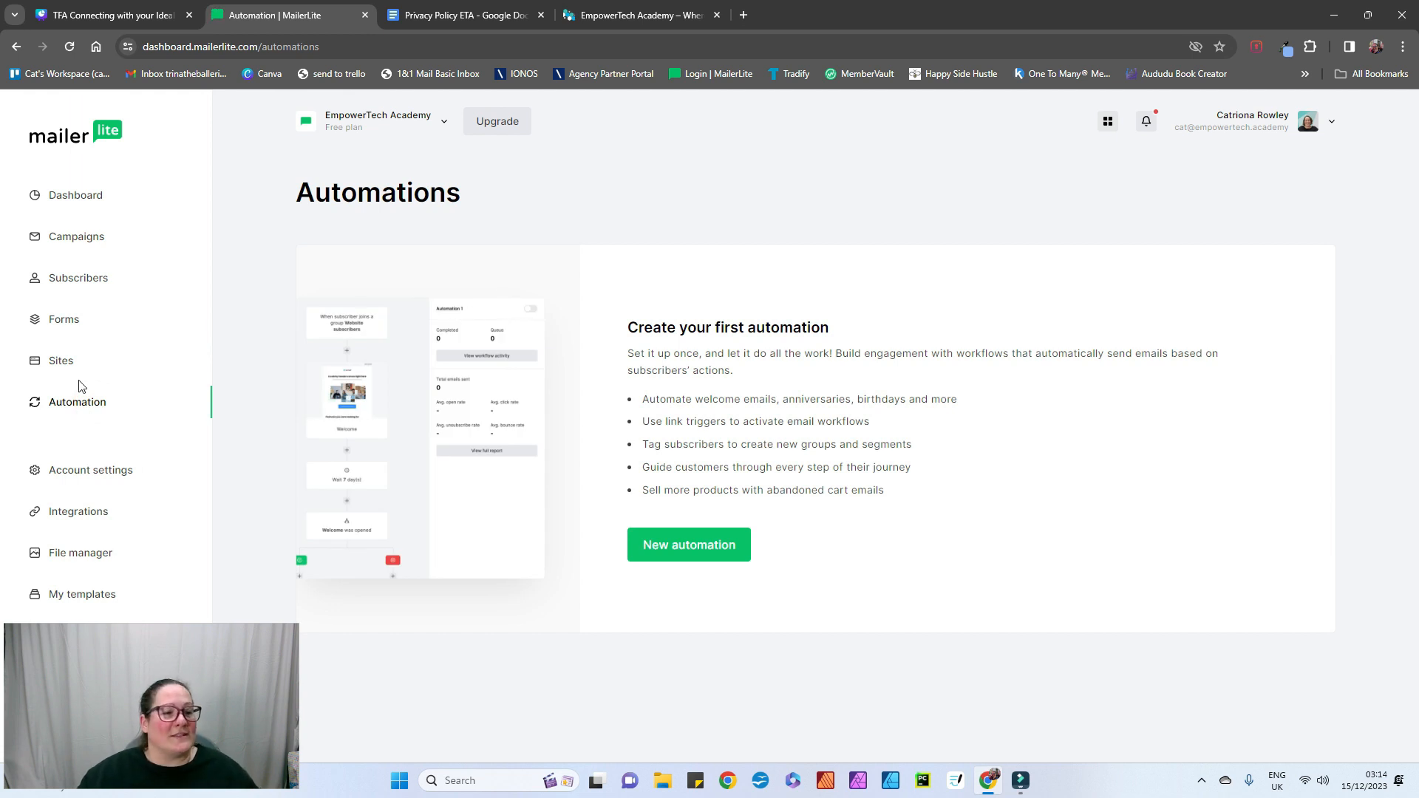
pyautogui.click(82, 283)
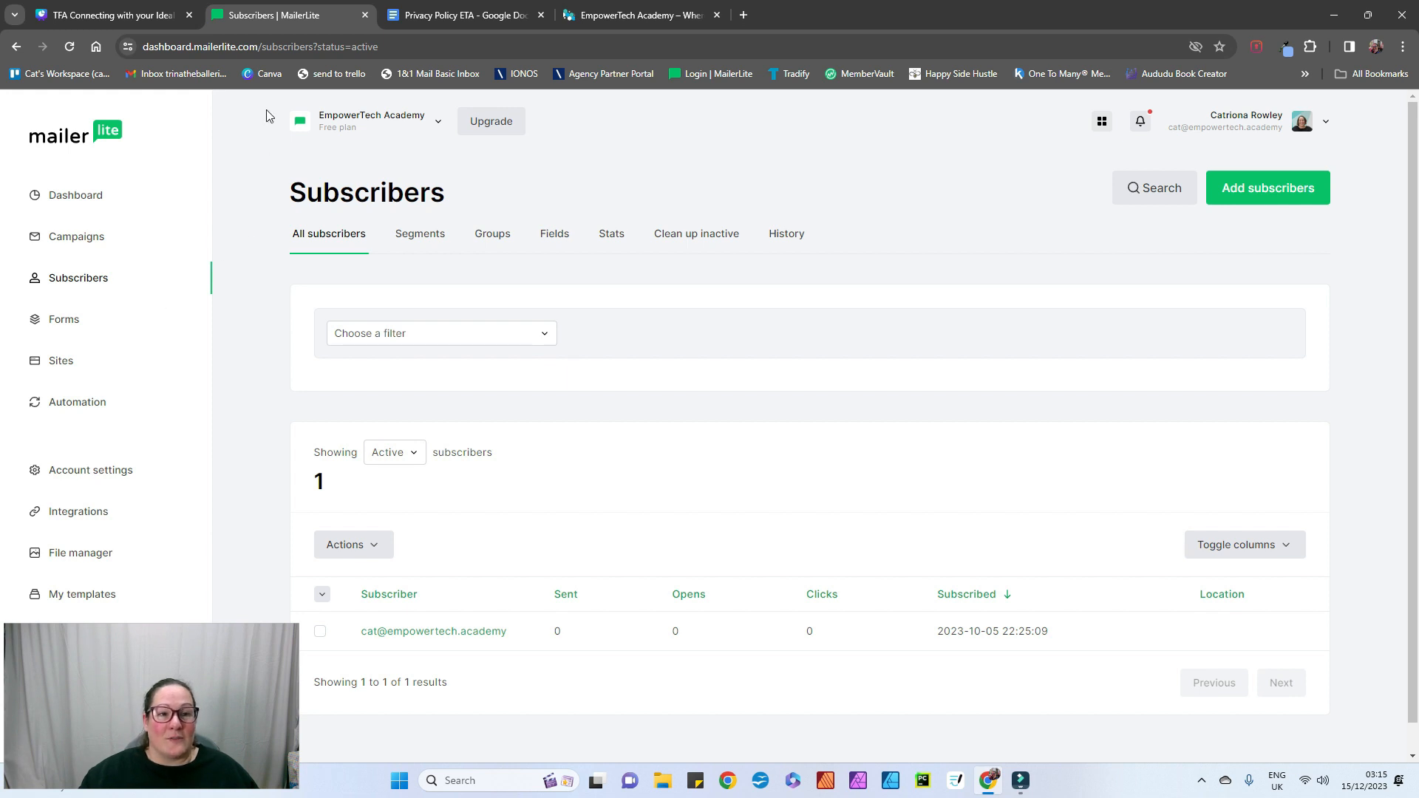
pyautogui.click(85, 284)
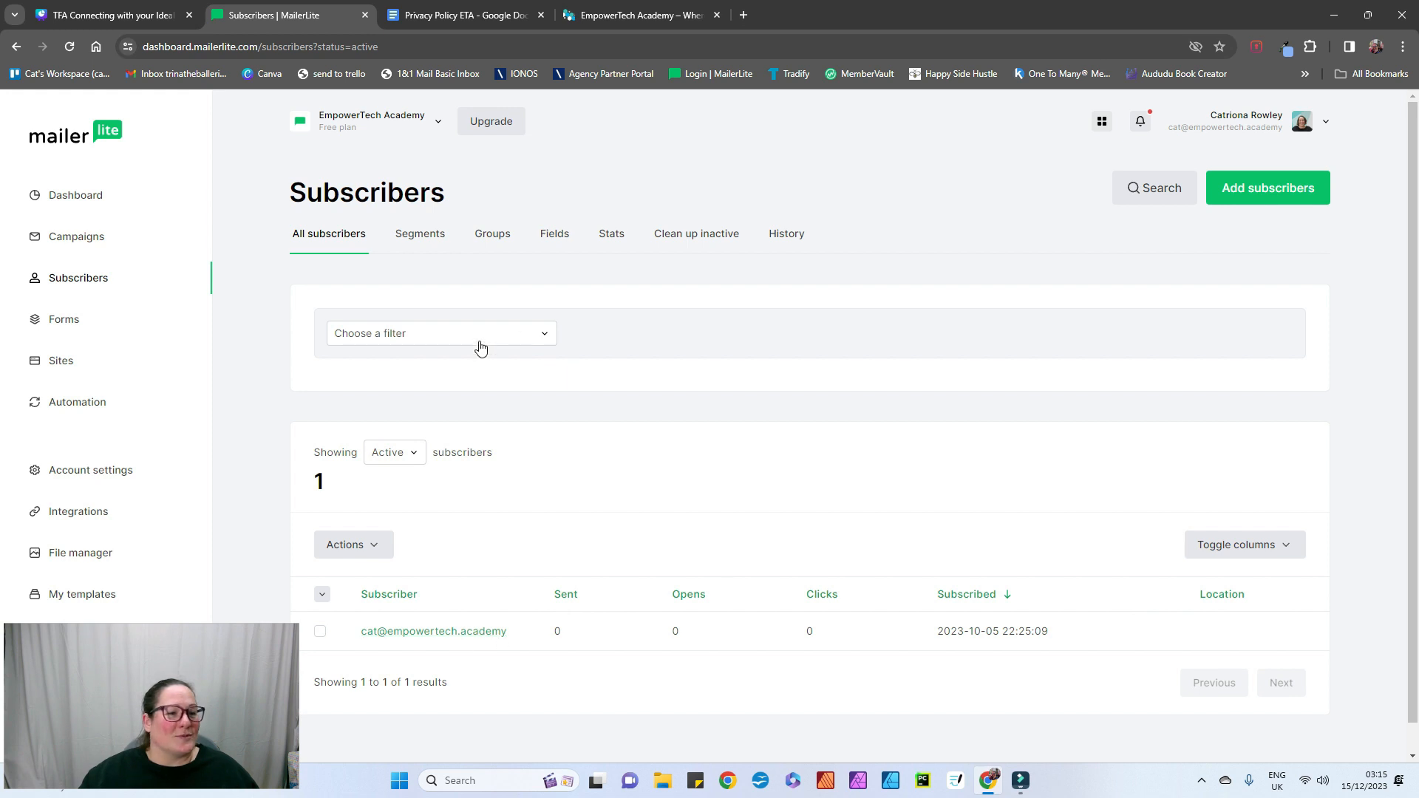
# Step: Create a new landing page site named "ETA website content signup" and save its details
pyautogui.click(69, 365)
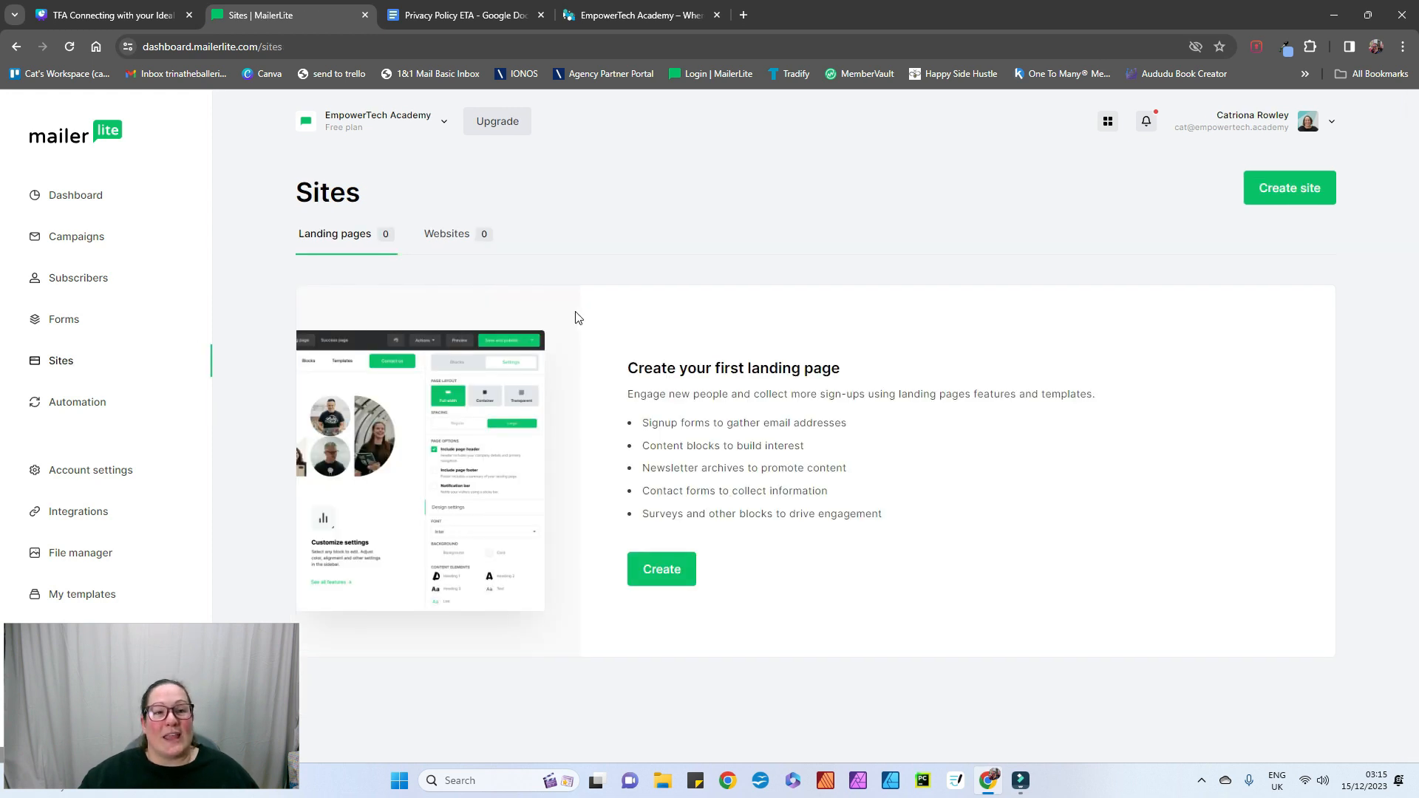
pyautogui.click(63, 362)
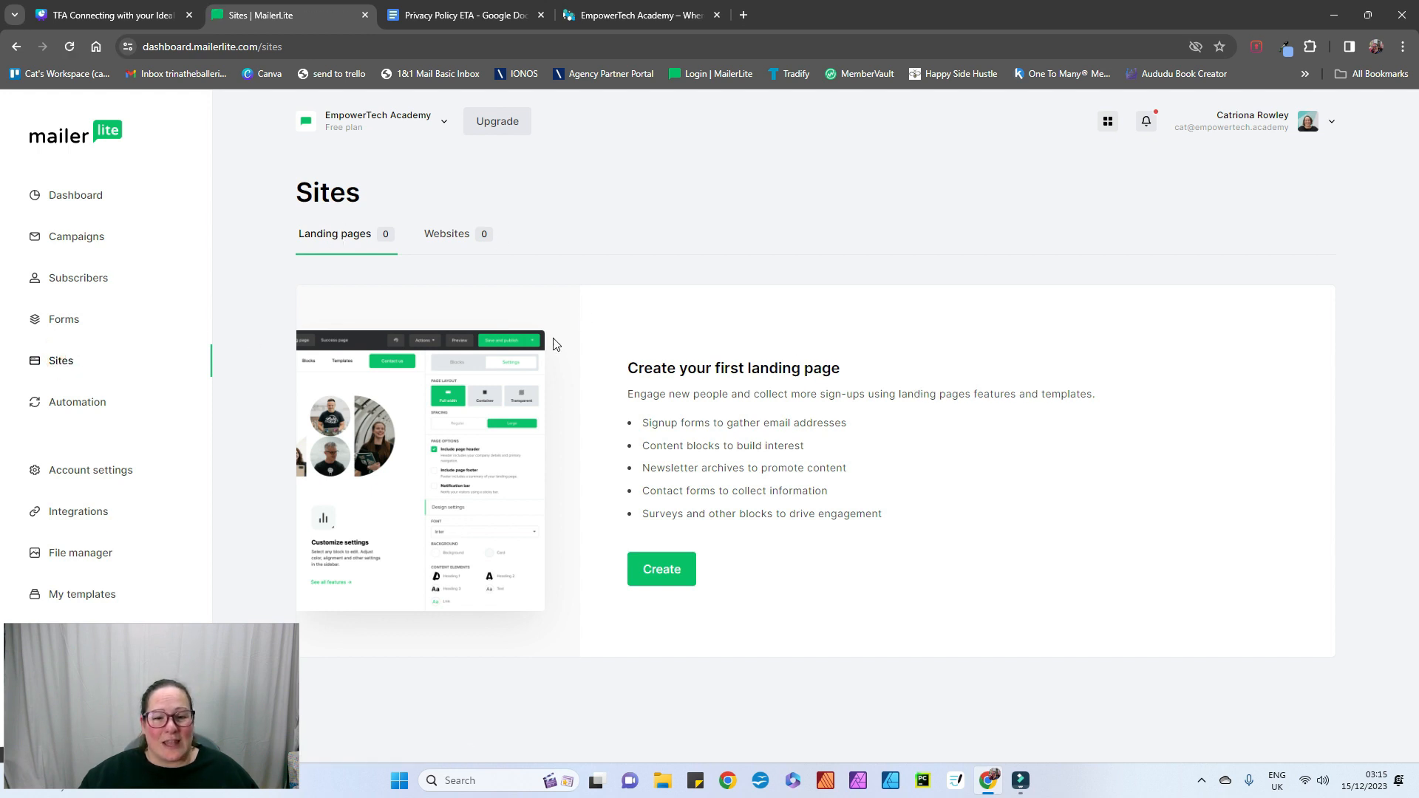
pyautogui.click(686, 580)
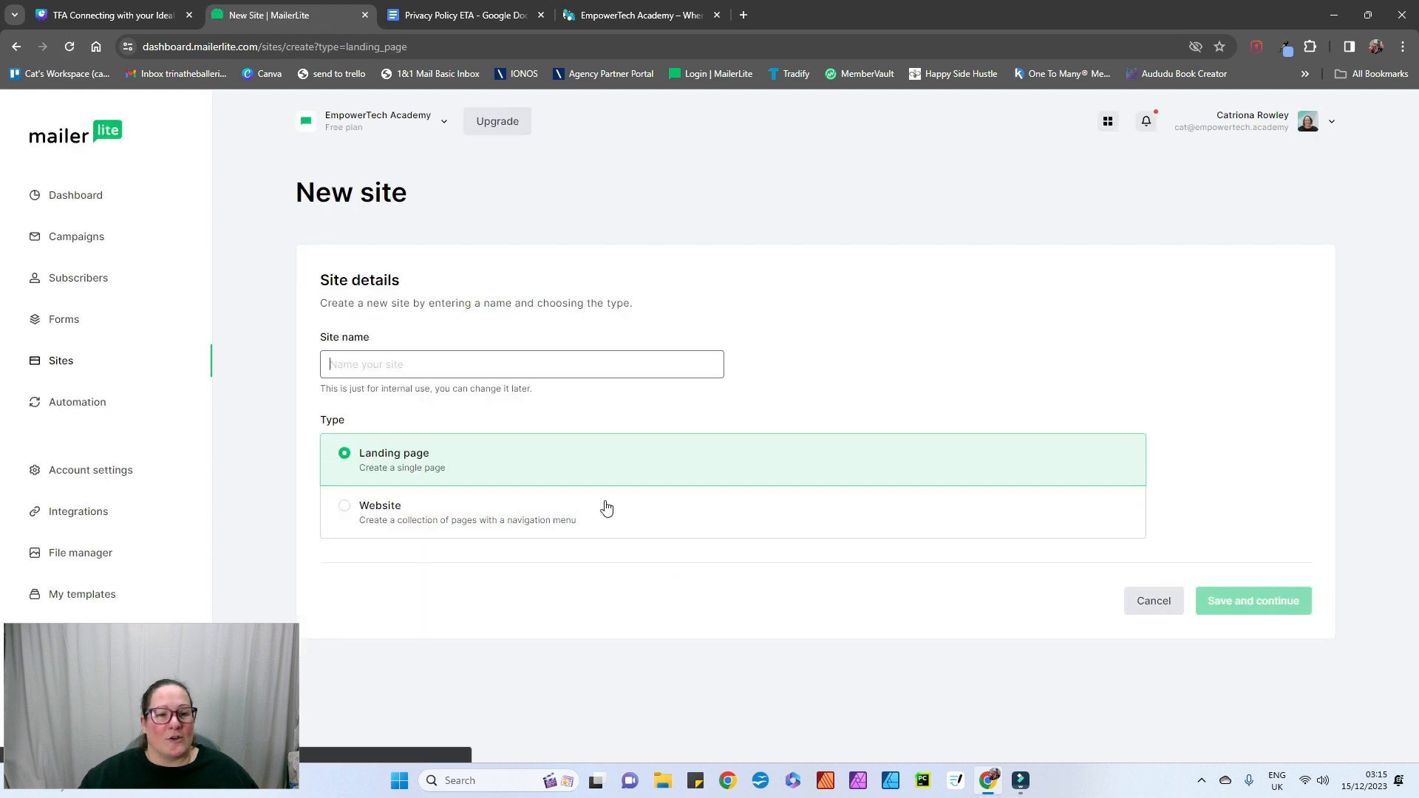
pyautogui.click(396, 362)
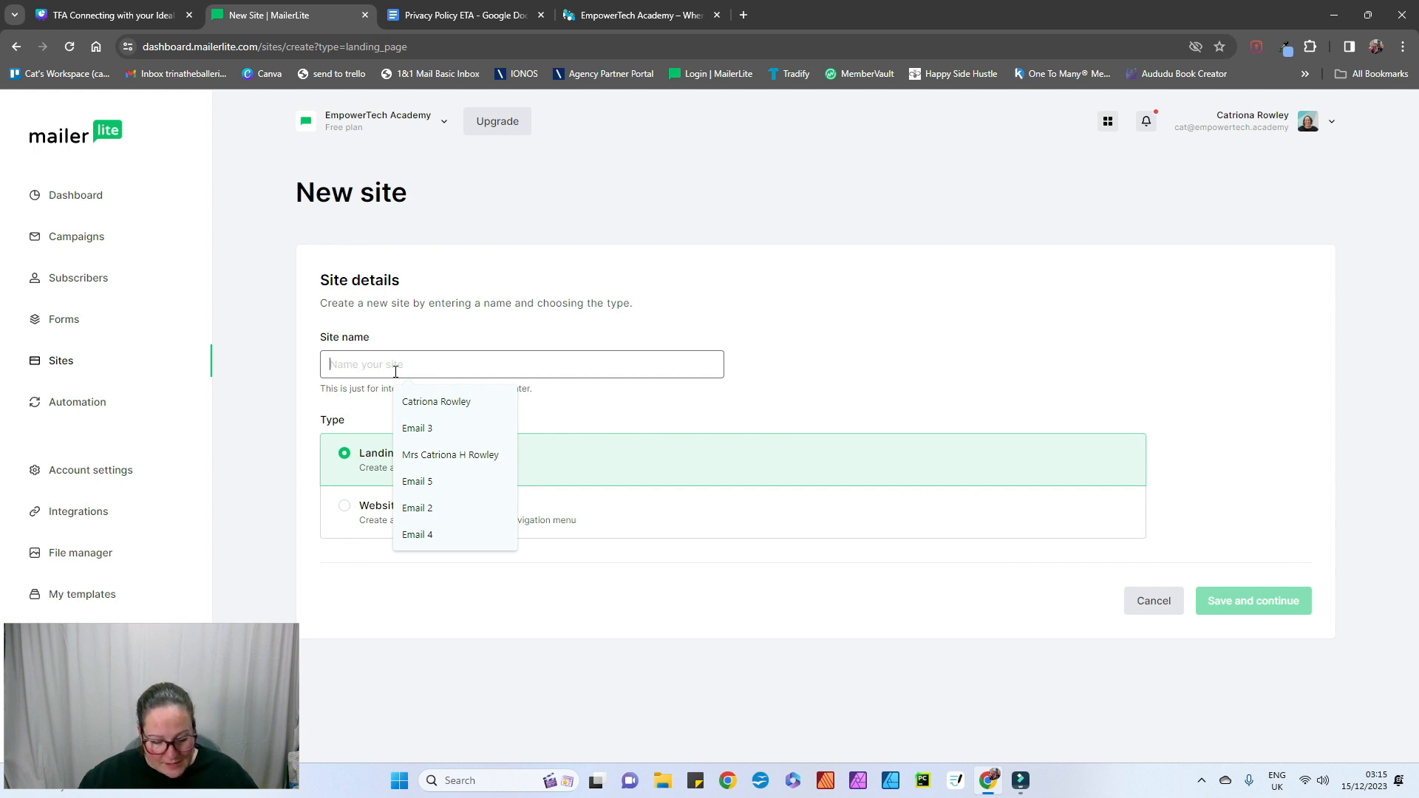
pyautogui.write('ETA website content signup')
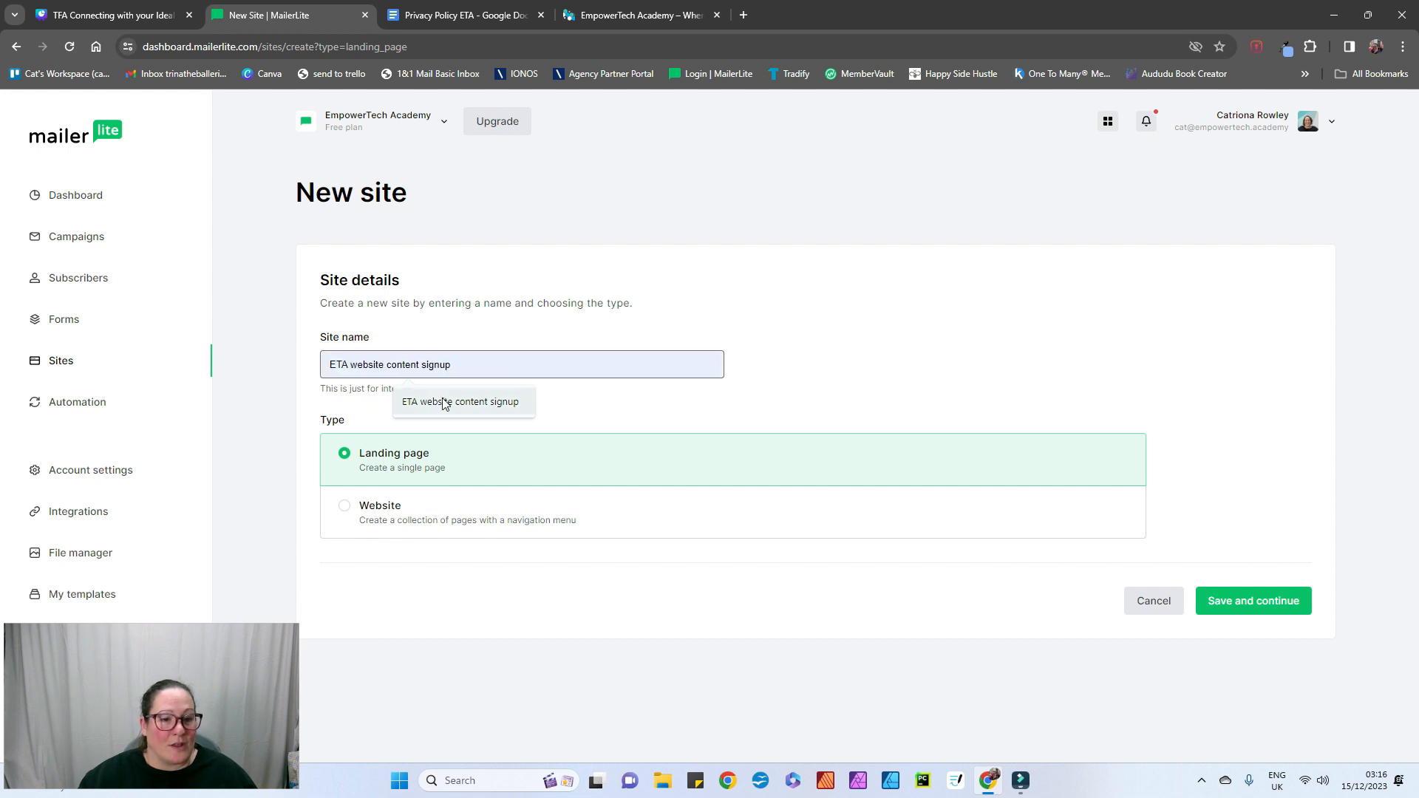
pyautogui.click(440, 402)
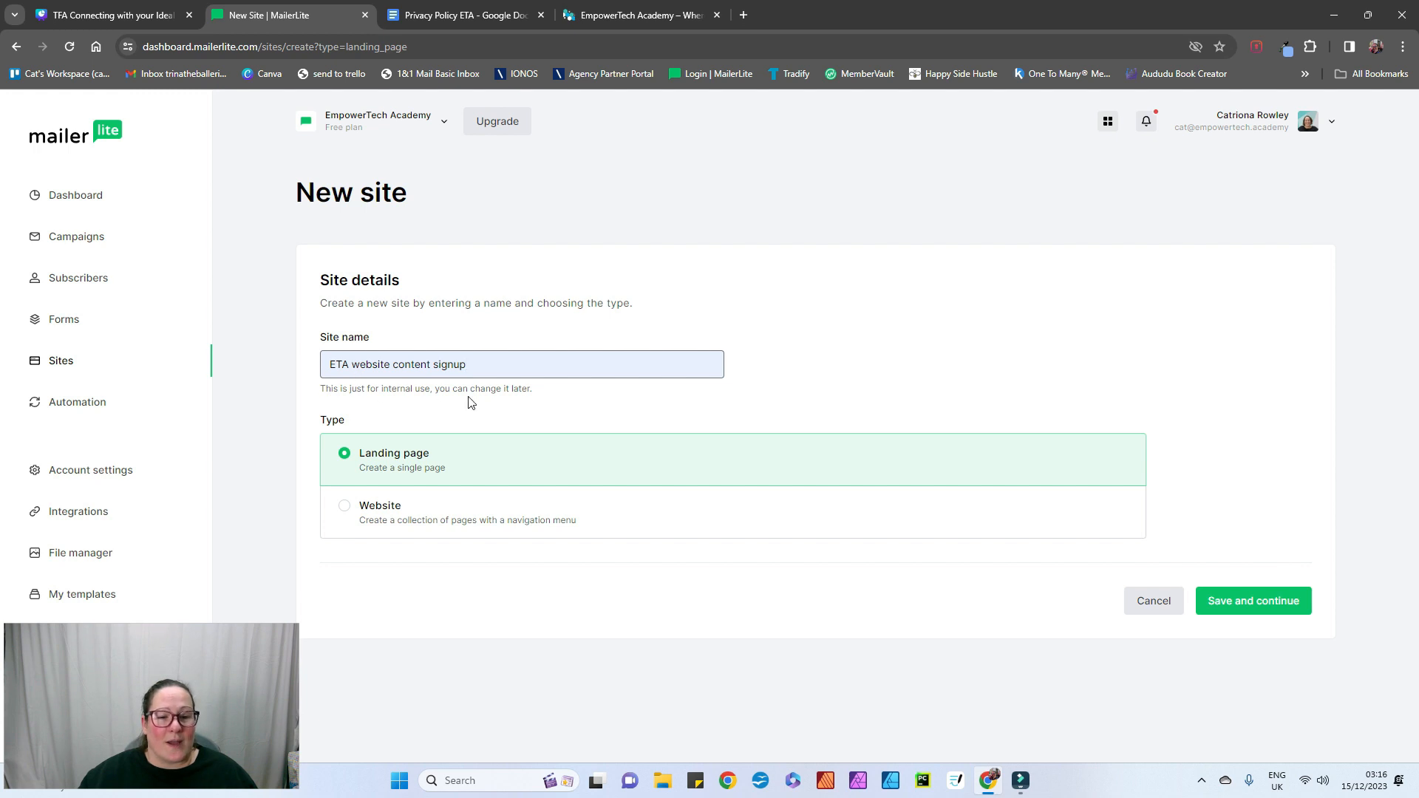
pyautogui.click(548, 393)
pyautogui.click(476, 365)
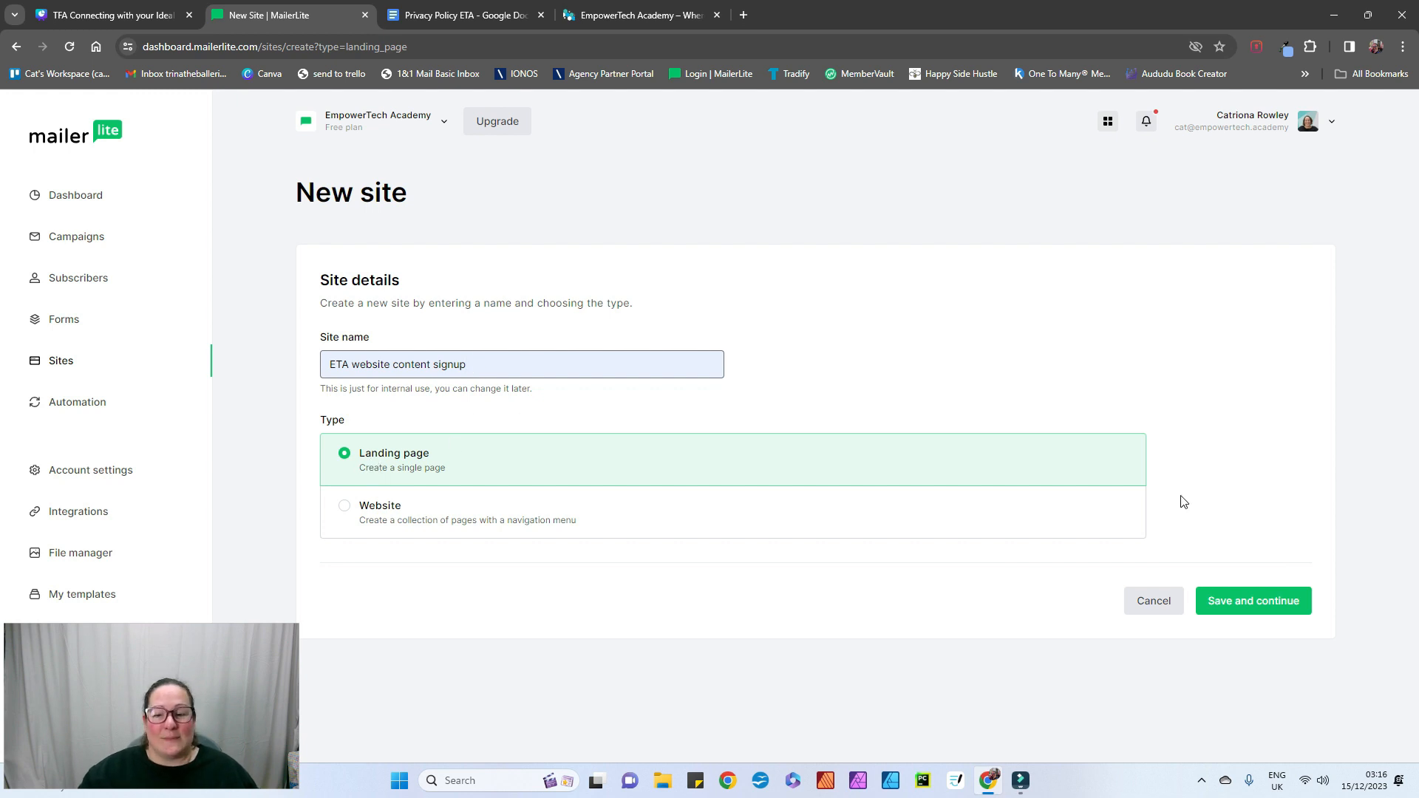
pyautogui.click(1236, 605)
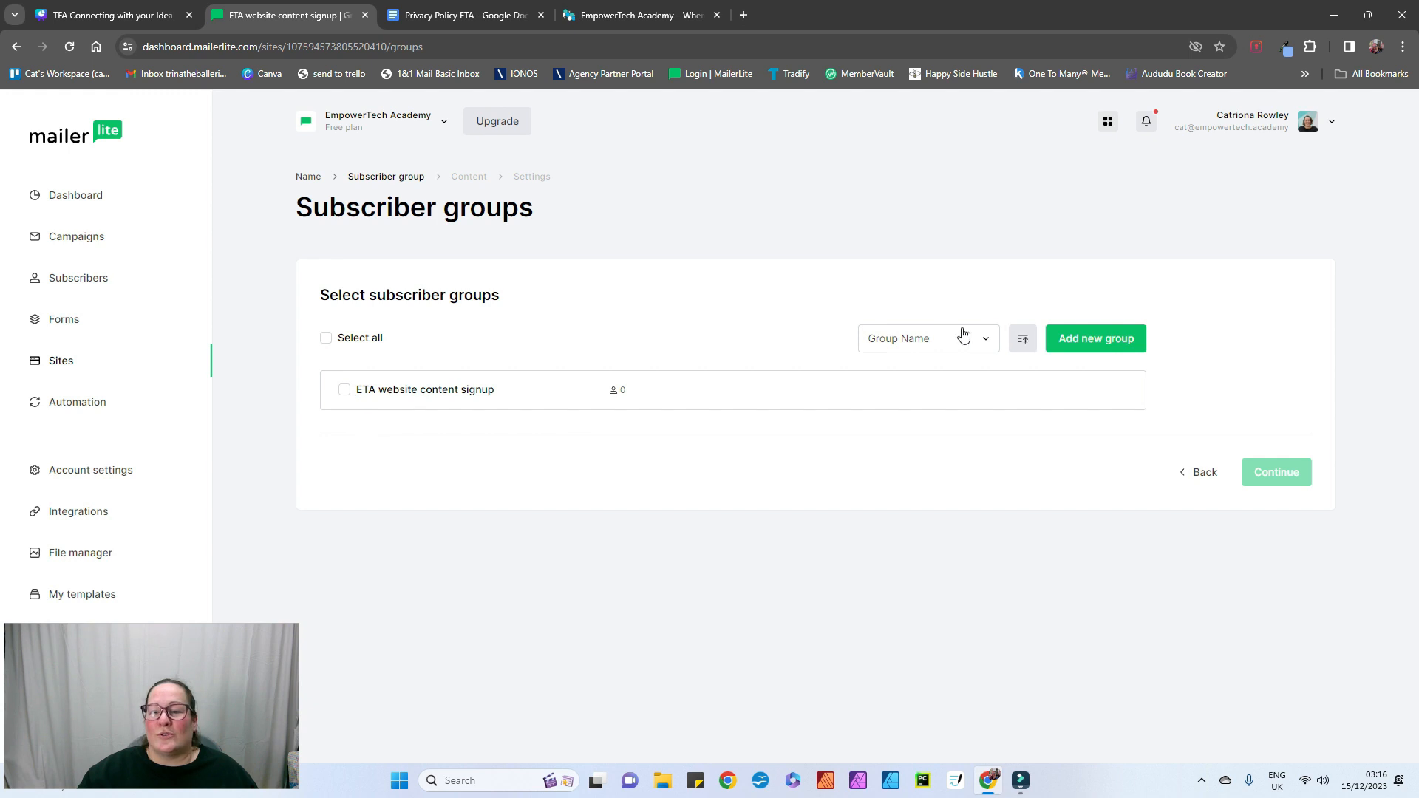
# Step: Assign the "ETA website content signup" subscriber group to the landing page and start its design from scratch instead of using a template
pyautogui.click(346, 392)
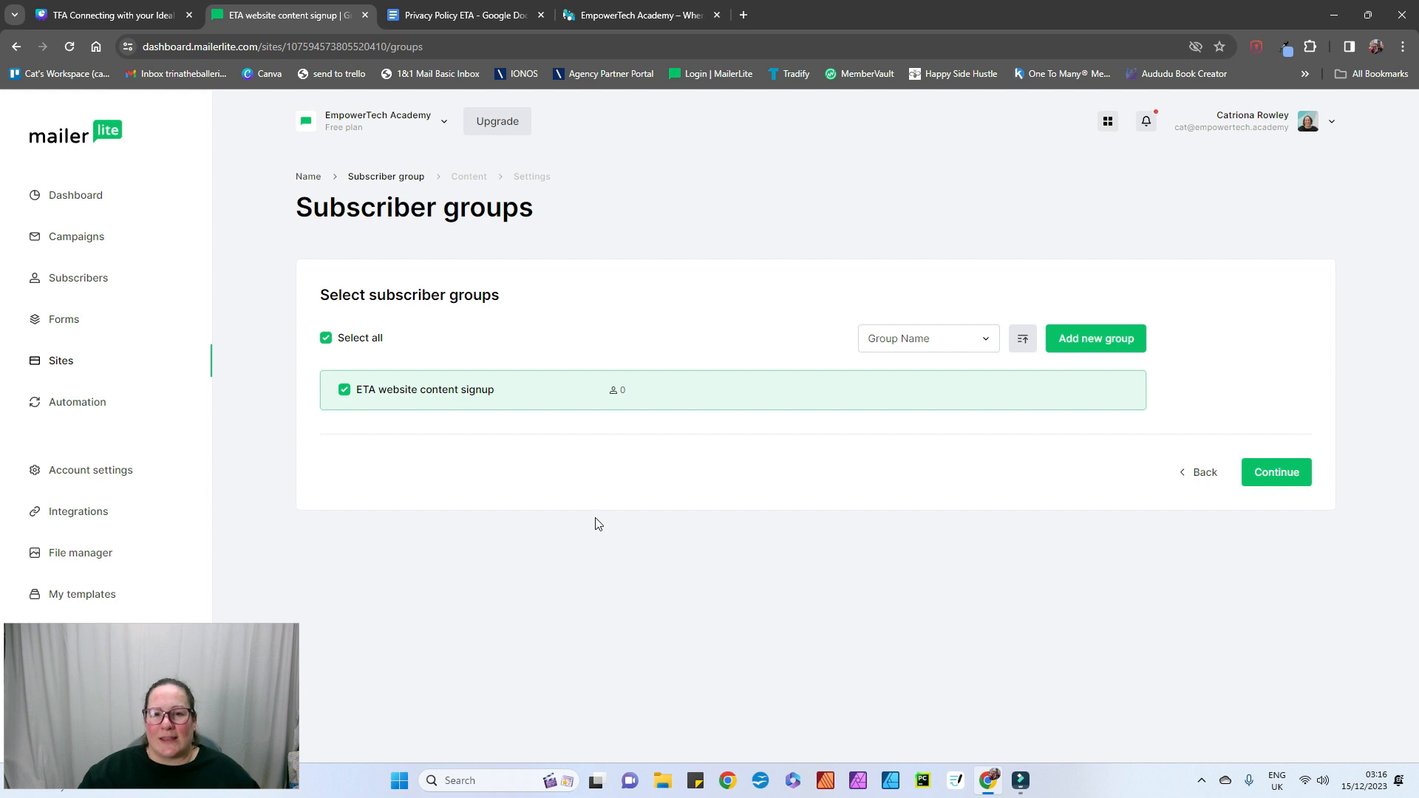
pyautogui.click(1273, 479)
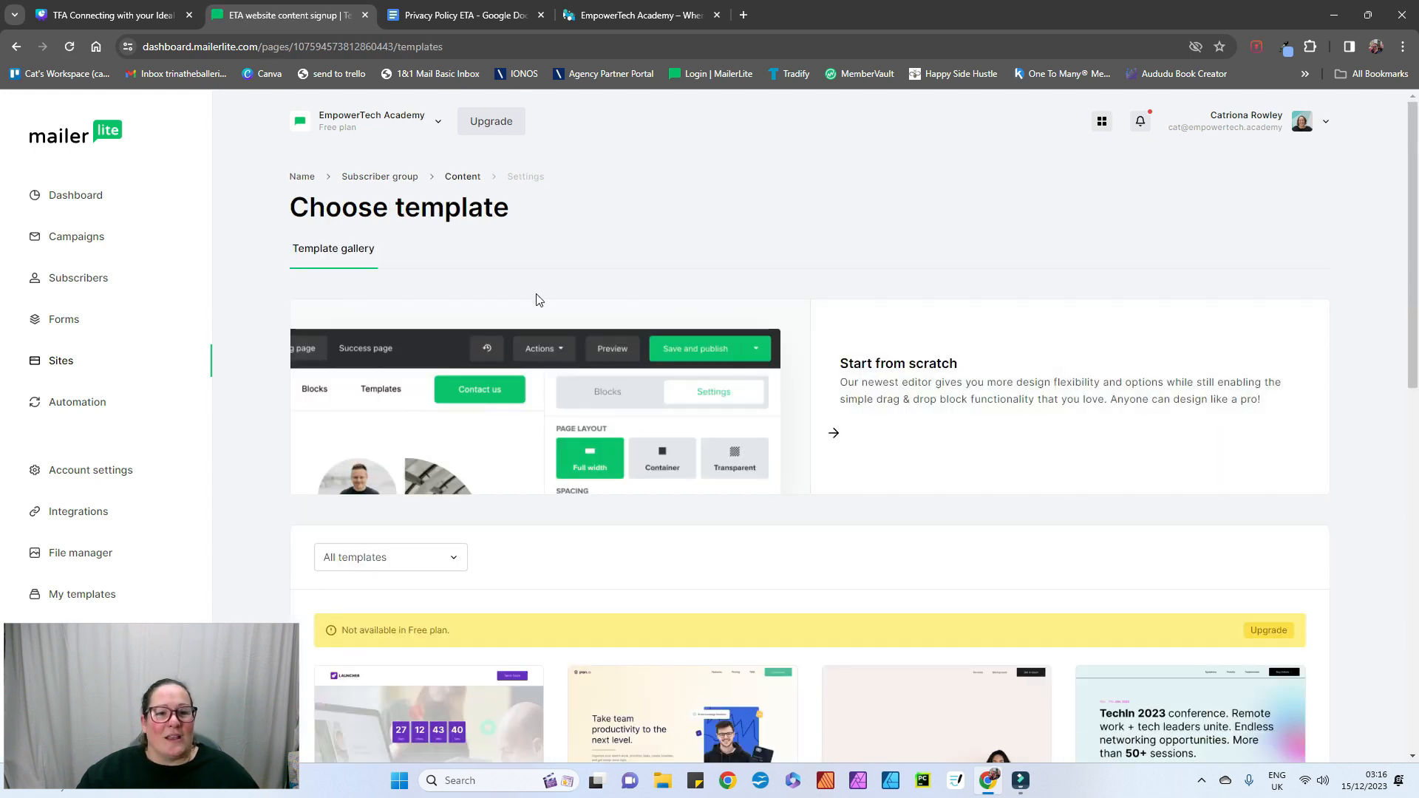
pyautogui.scroll(-5, 951, 355)
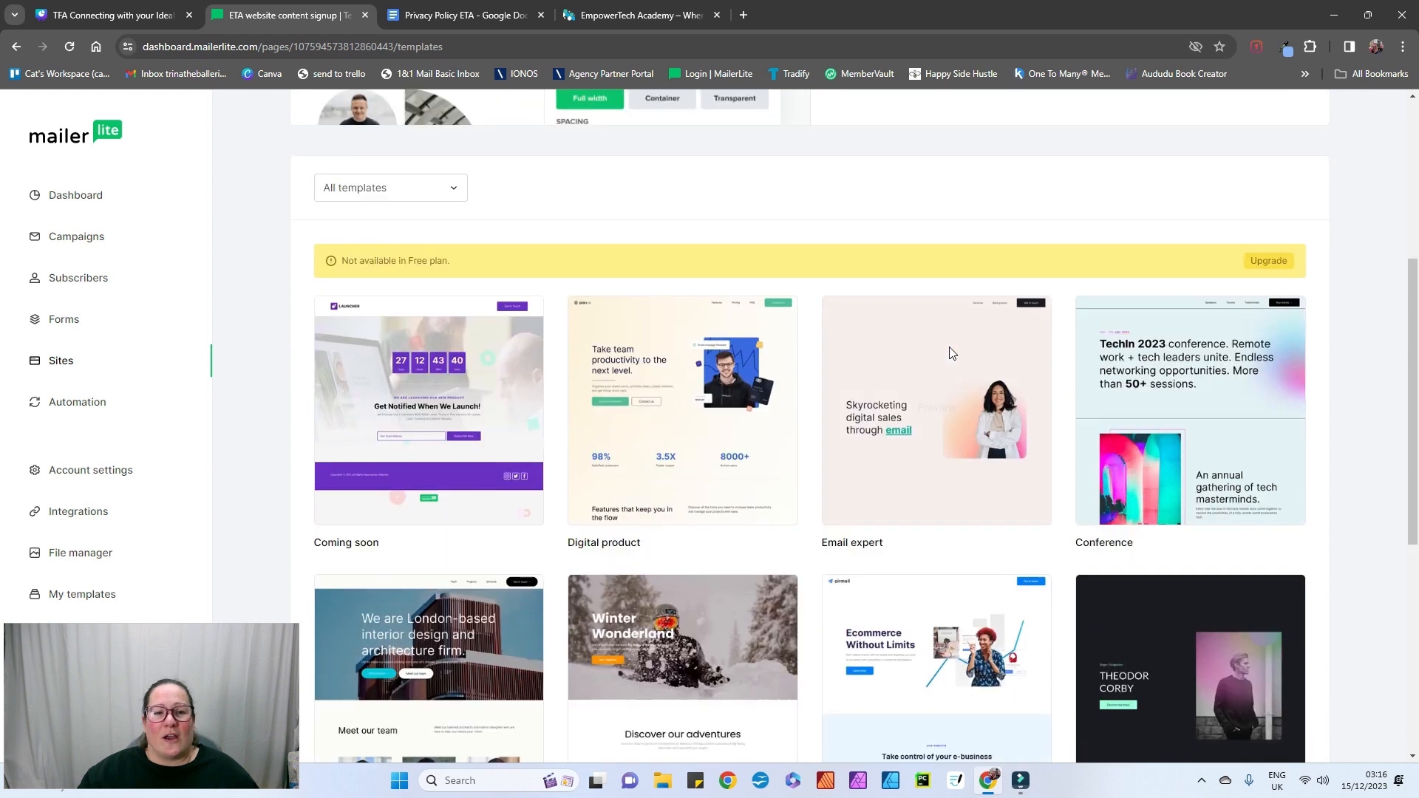
pyautogui.scroll(3, 931, 352)
pyautogui.scroll(-3, 805, 444)
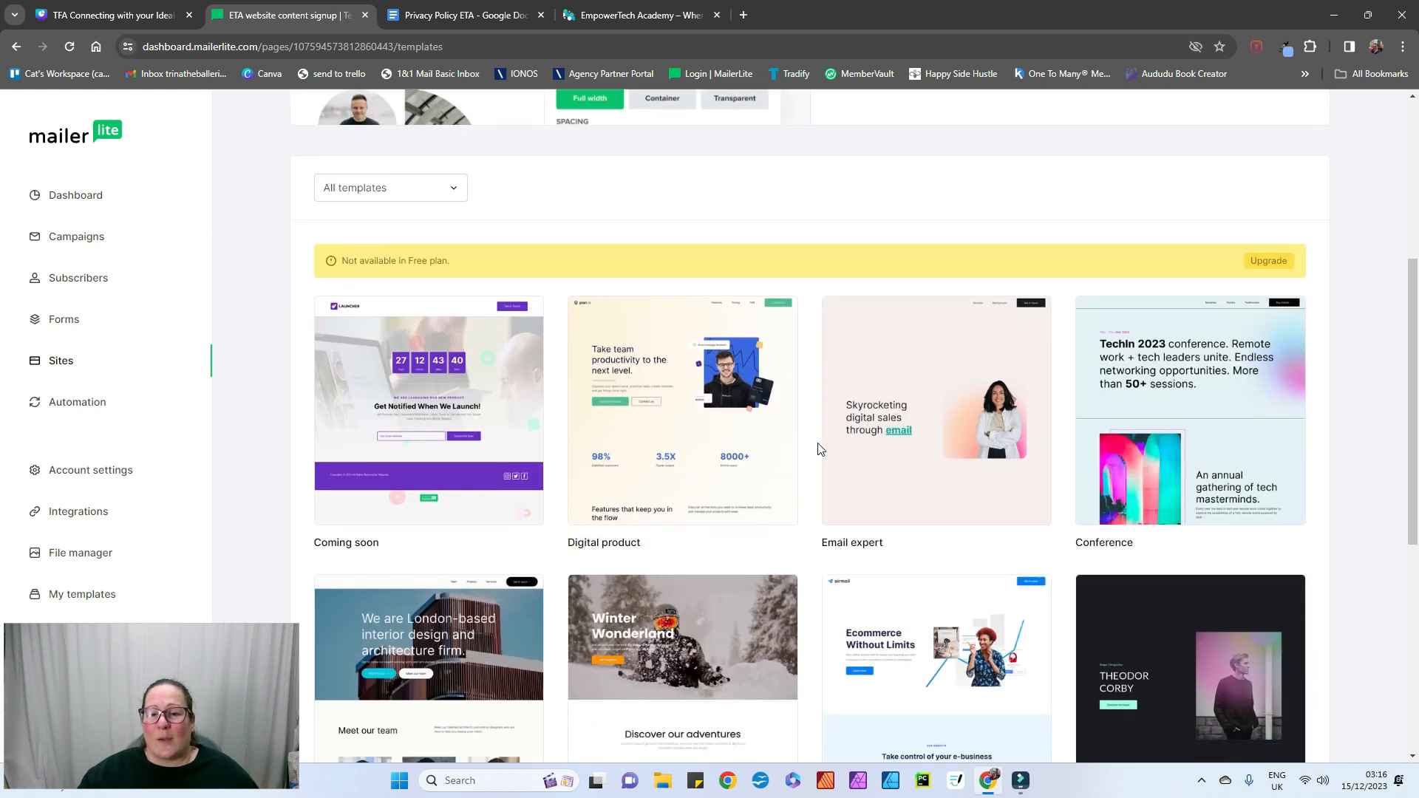
pyautogui.scroll(-6, 818, 449)
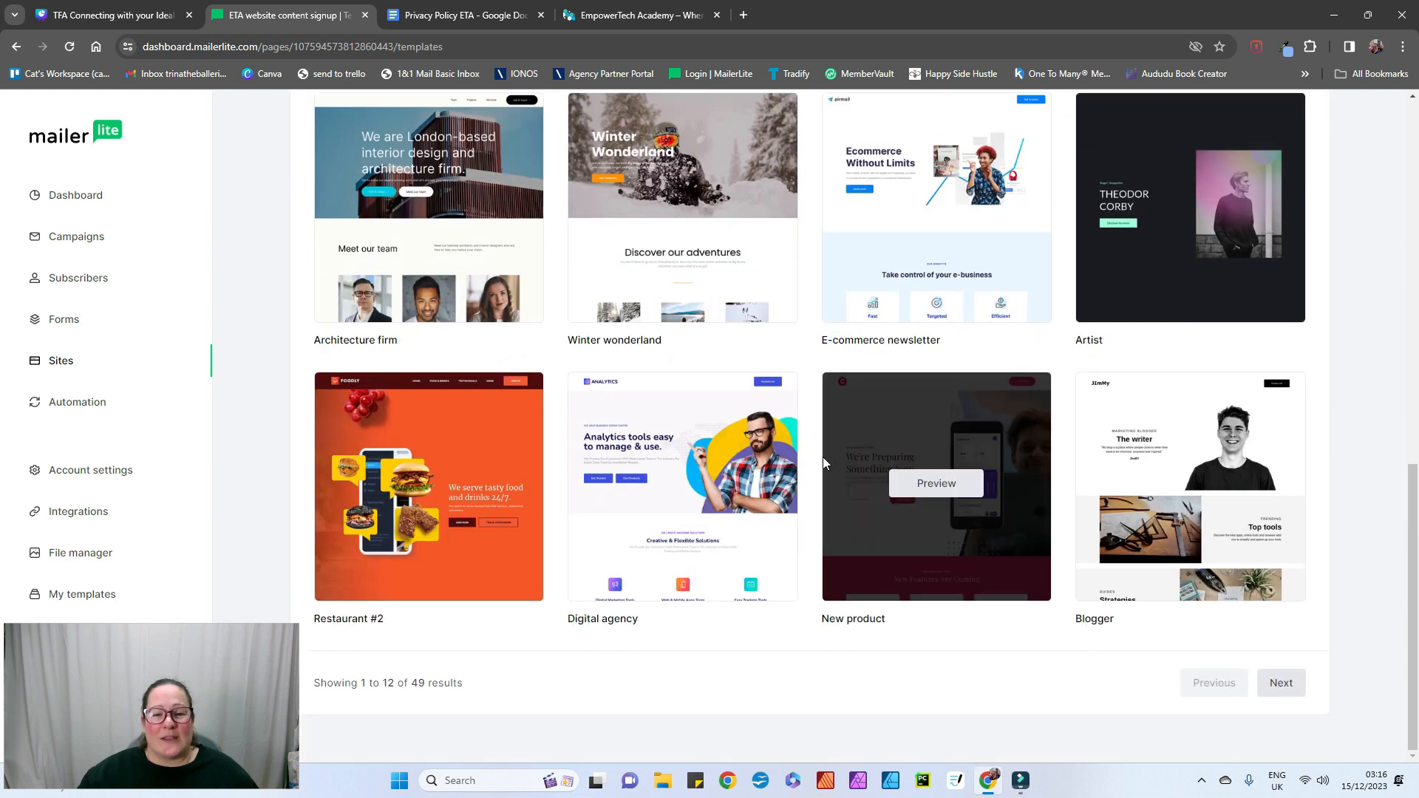
pyautogui.scroll(11, 825, 463)
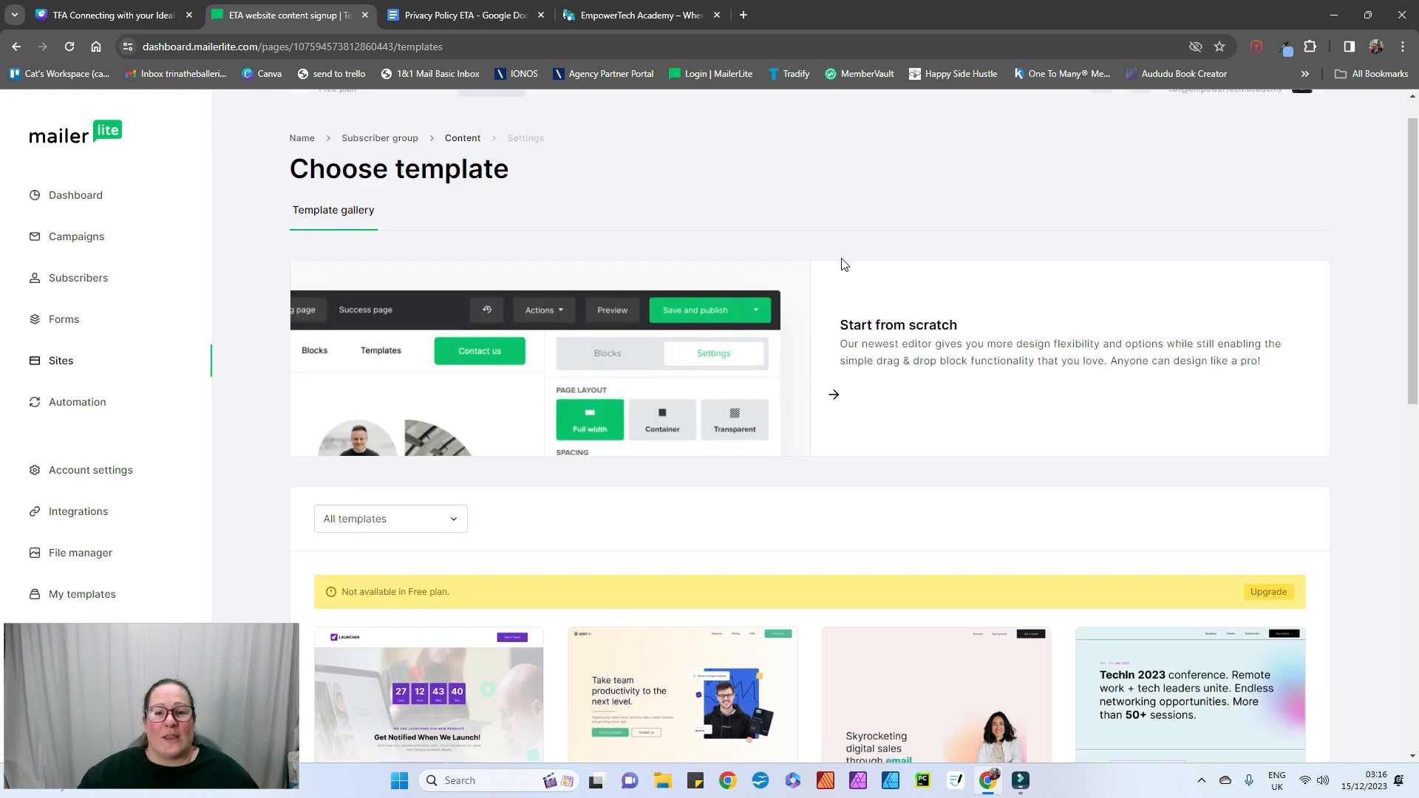
pyautogui.click(862, 398)
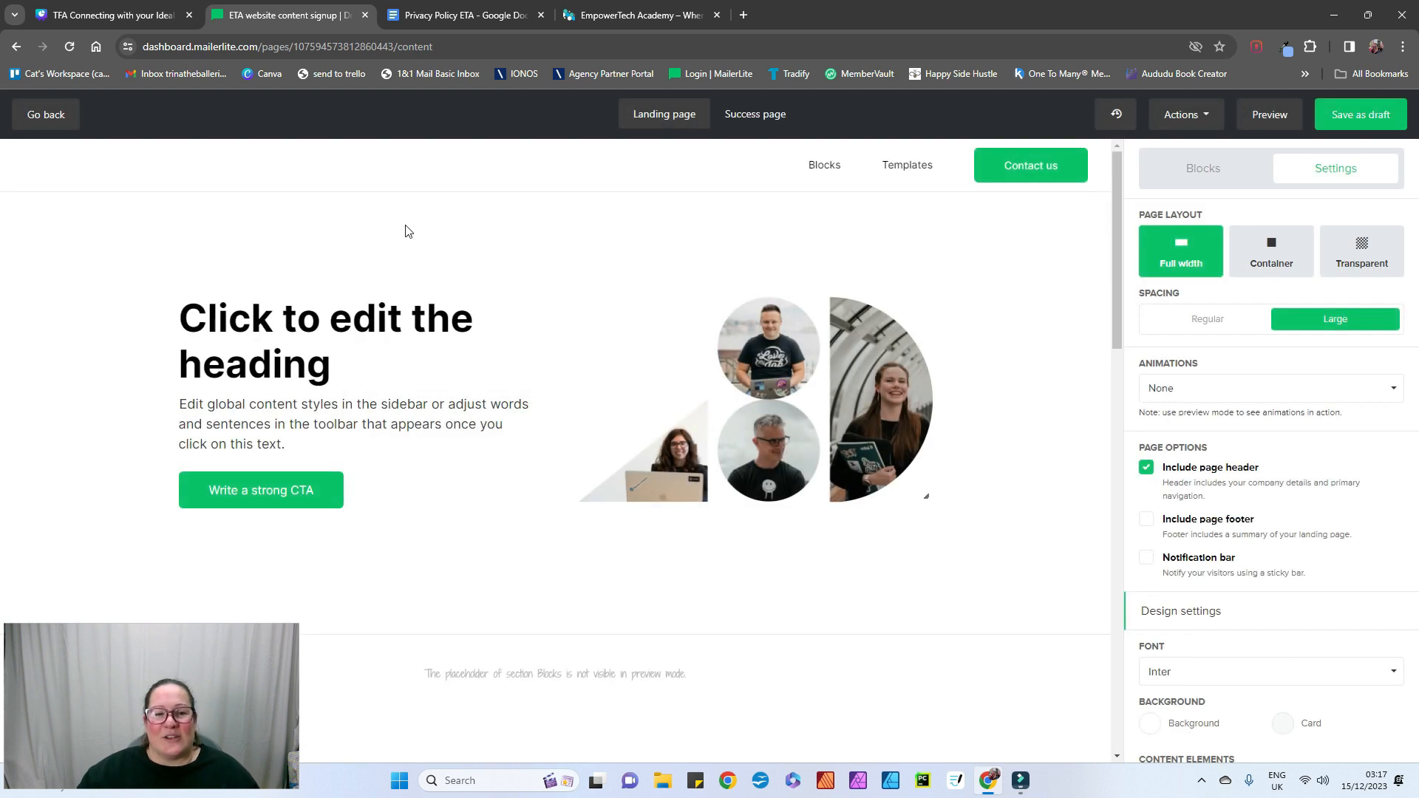
# Step: Examine the default landing page content down to the subscribe form, as well as the success page
pyautogui.scroll(-8, 510, 377)
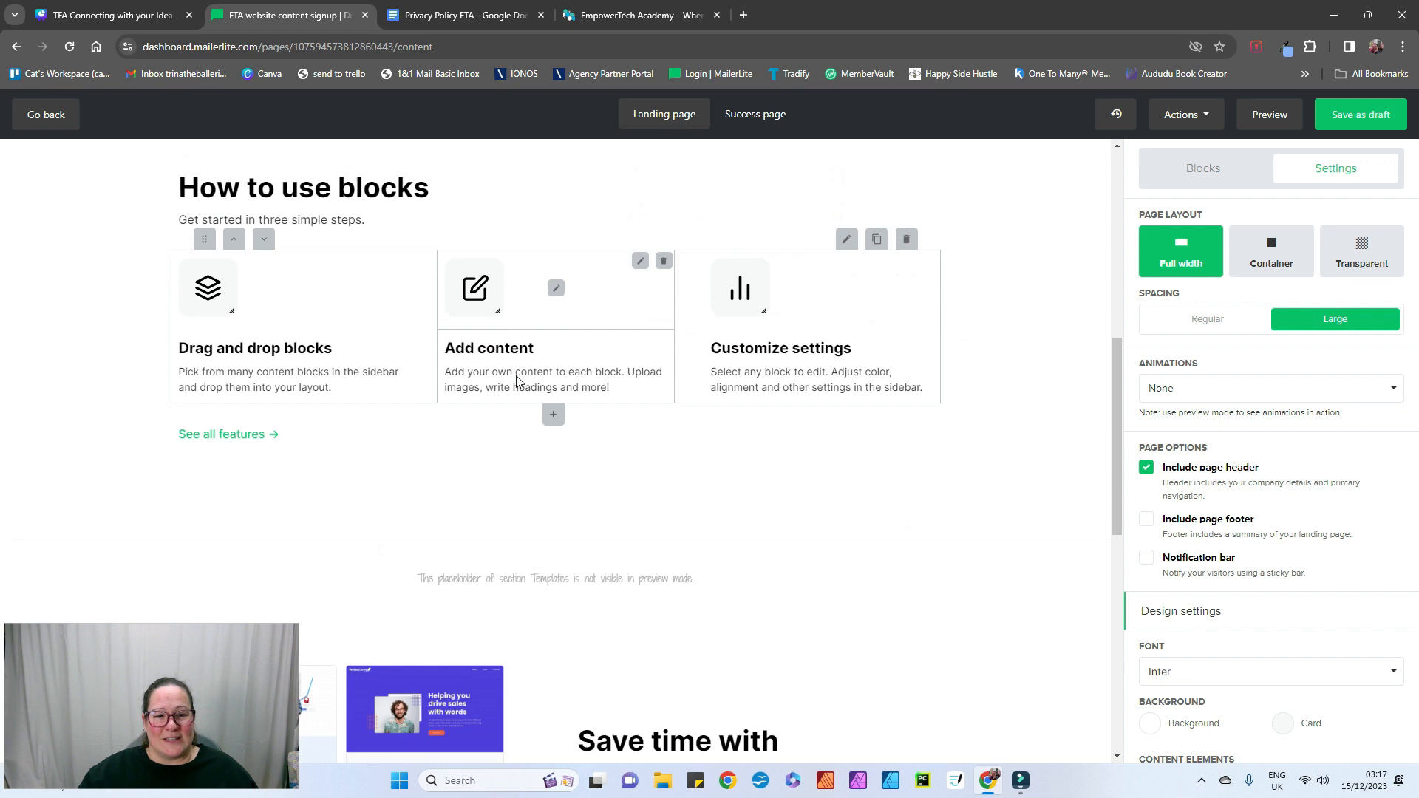
pyautogui.scroll(-9, 516, 380)
pyautogui.scroll(1, 515, 382)
pyautogui.scroll(-1, 521, 374)
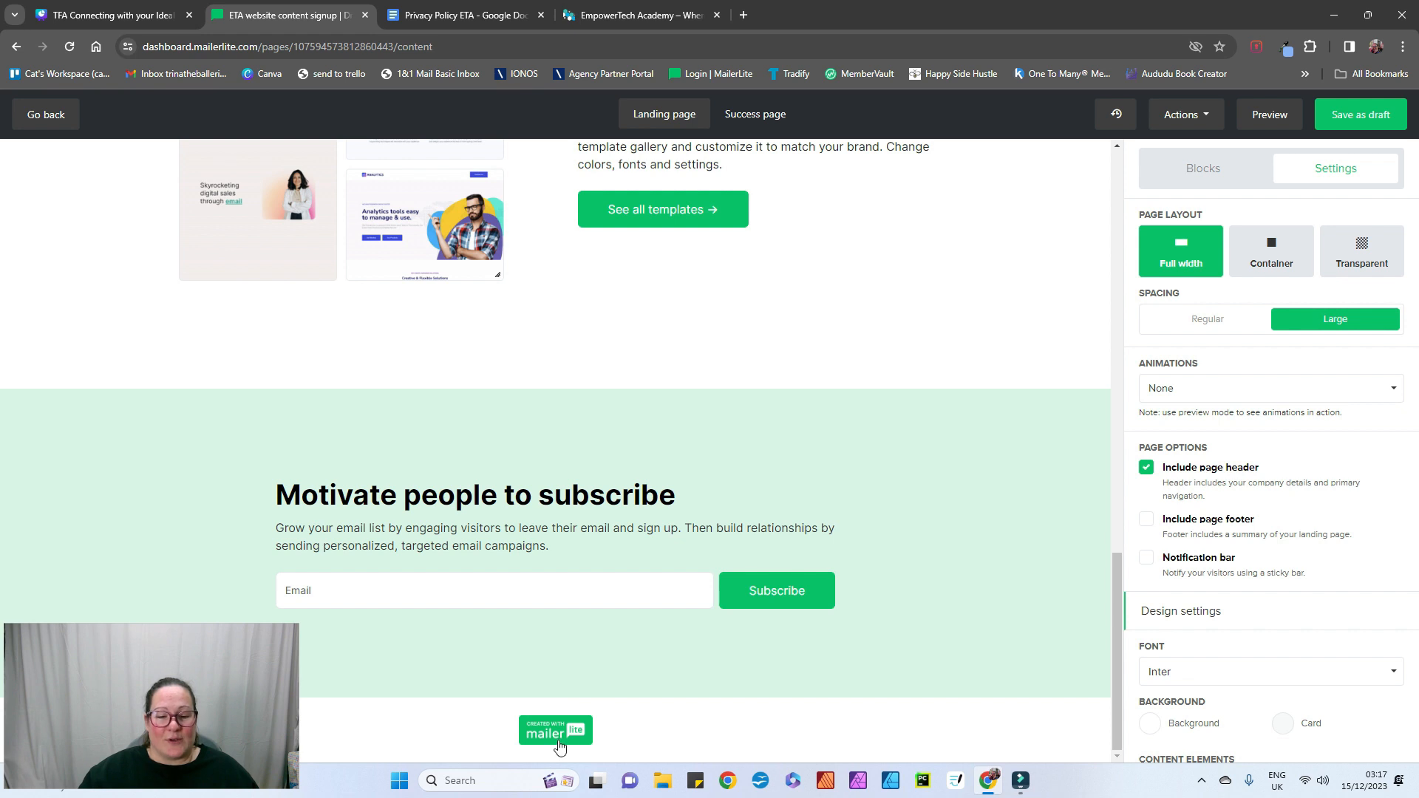
pyautogui.scroll(9, 621, 627)
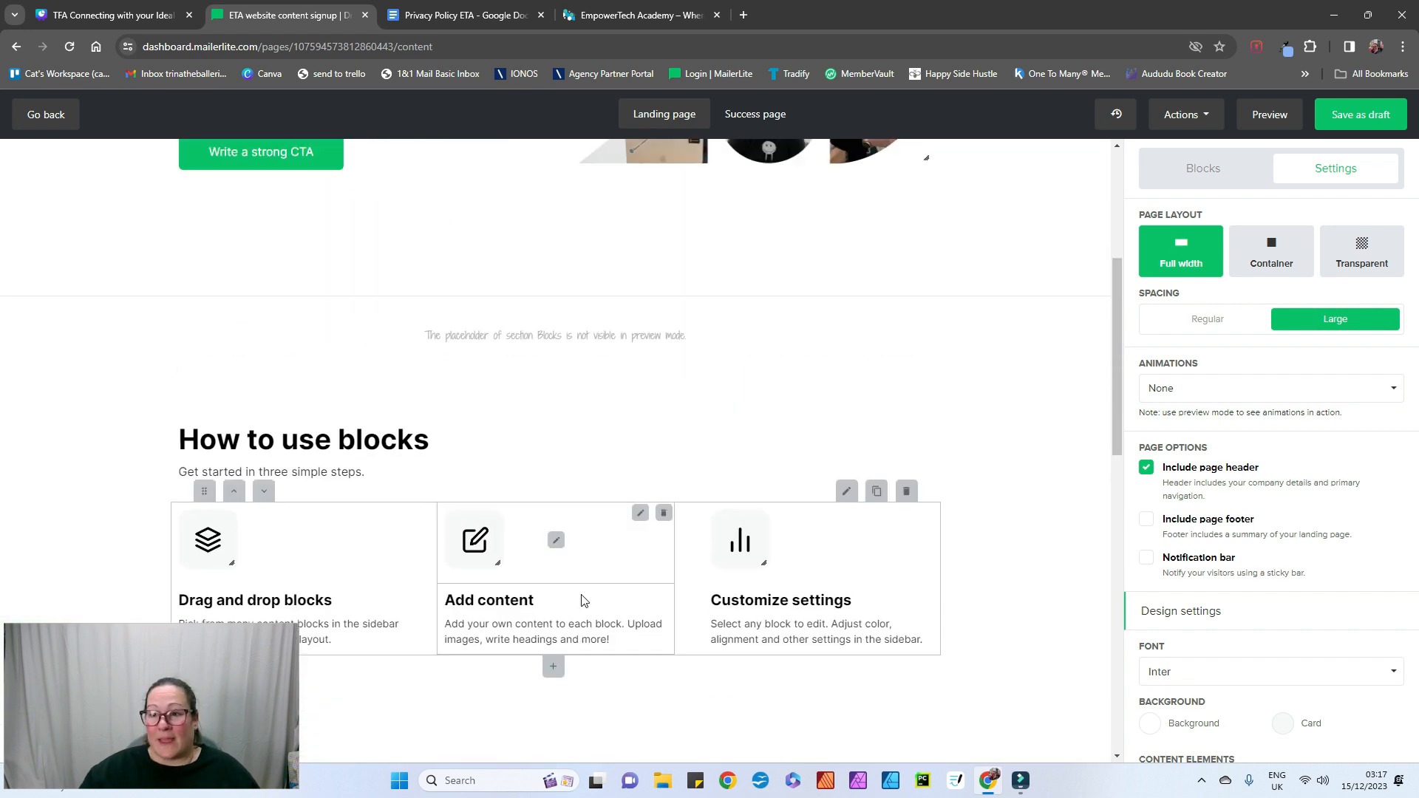
pyautogui.scroll(5, 584, 601)
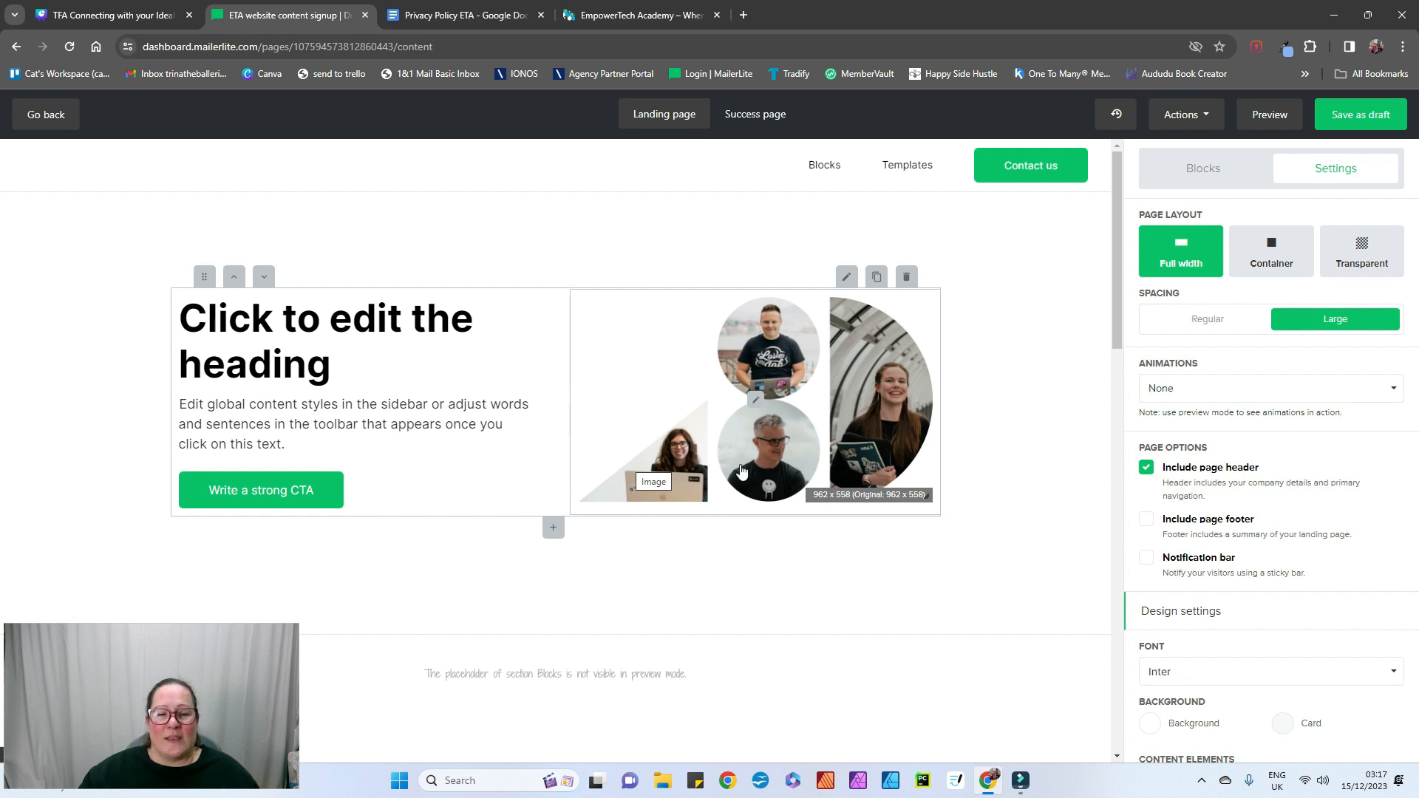
pyautogui.click(763, 114)
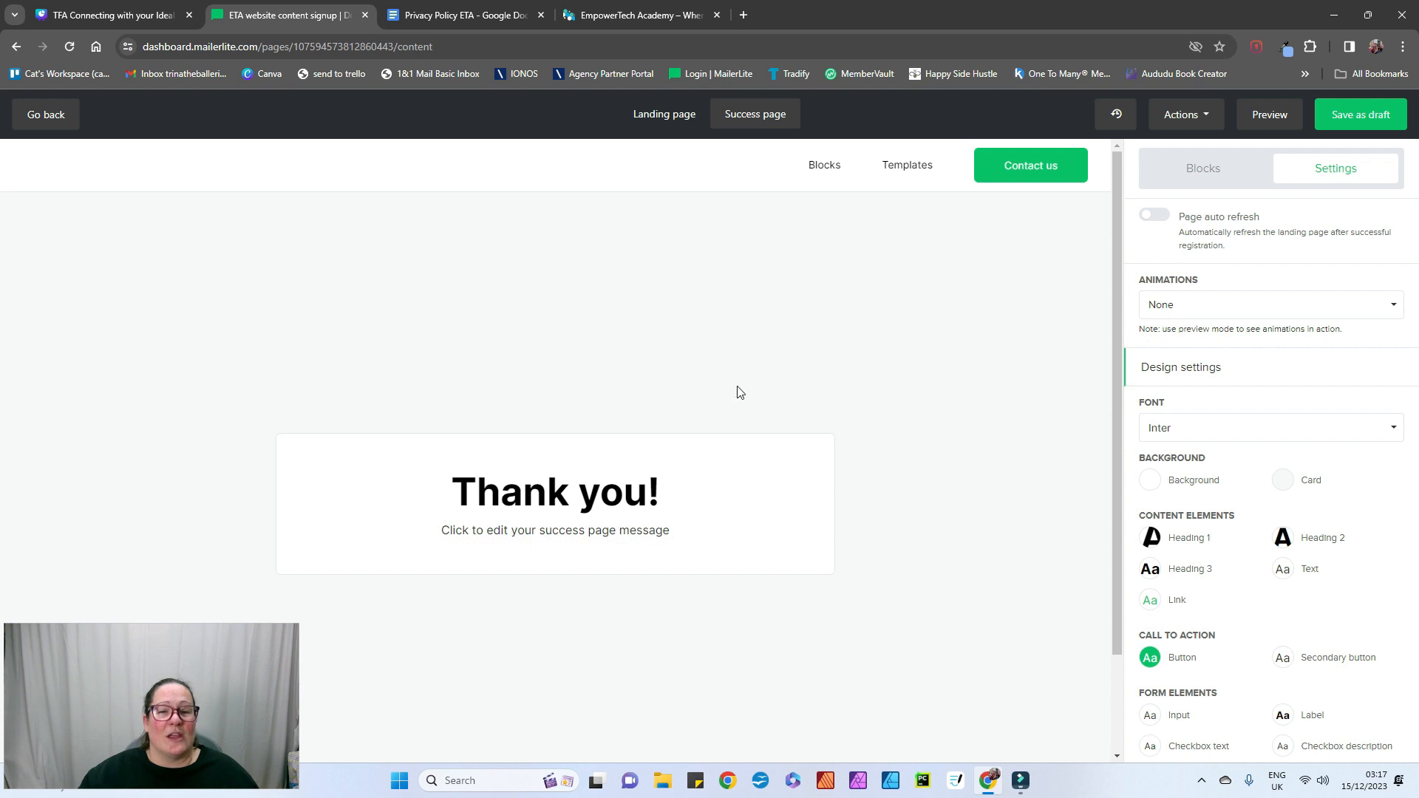
pyautogui.click(665, 116)
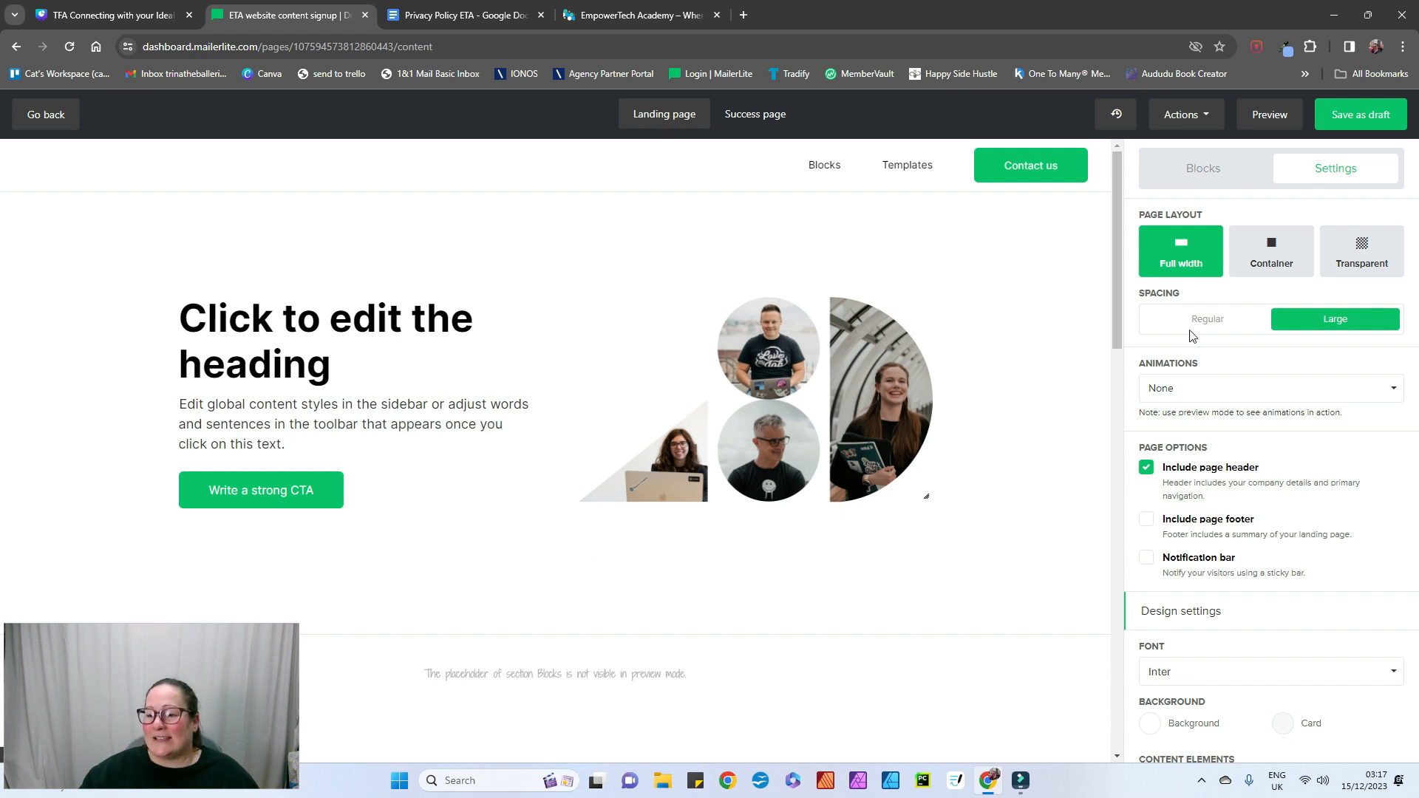
# Step: Exclude the page header from the landing page
pyautogui.click(1146, 468)
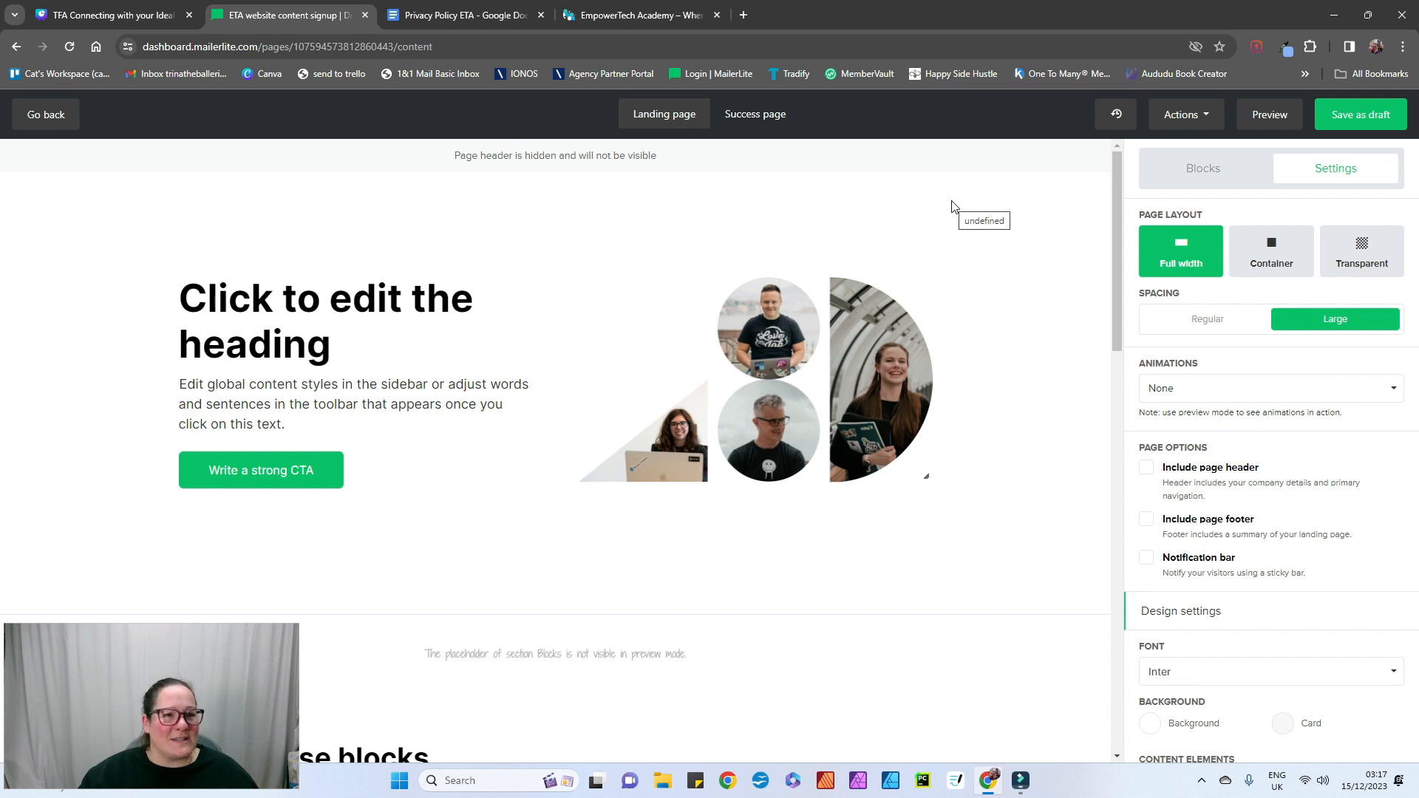
pyautogui.click(1145, 468)
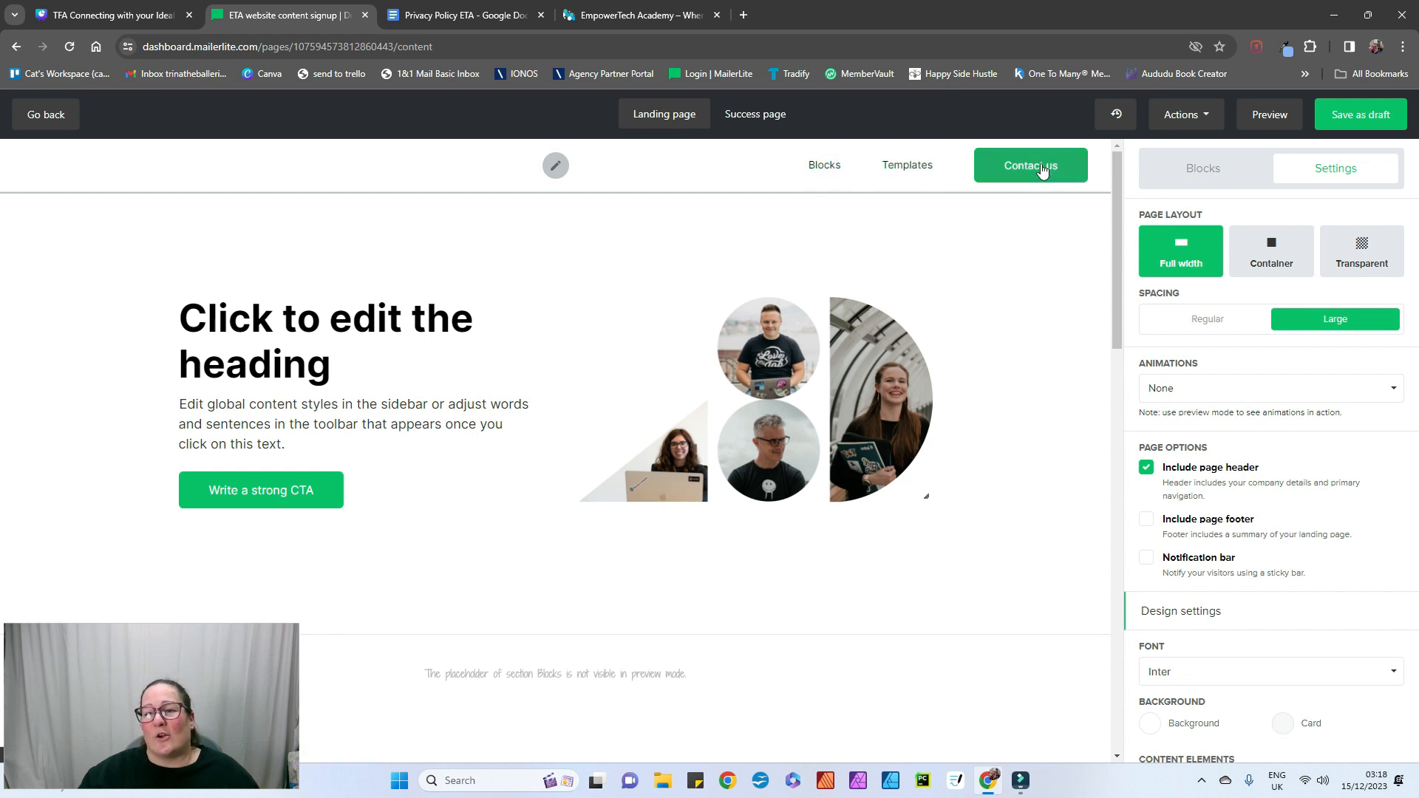
pyautogui.click(1147, 470)
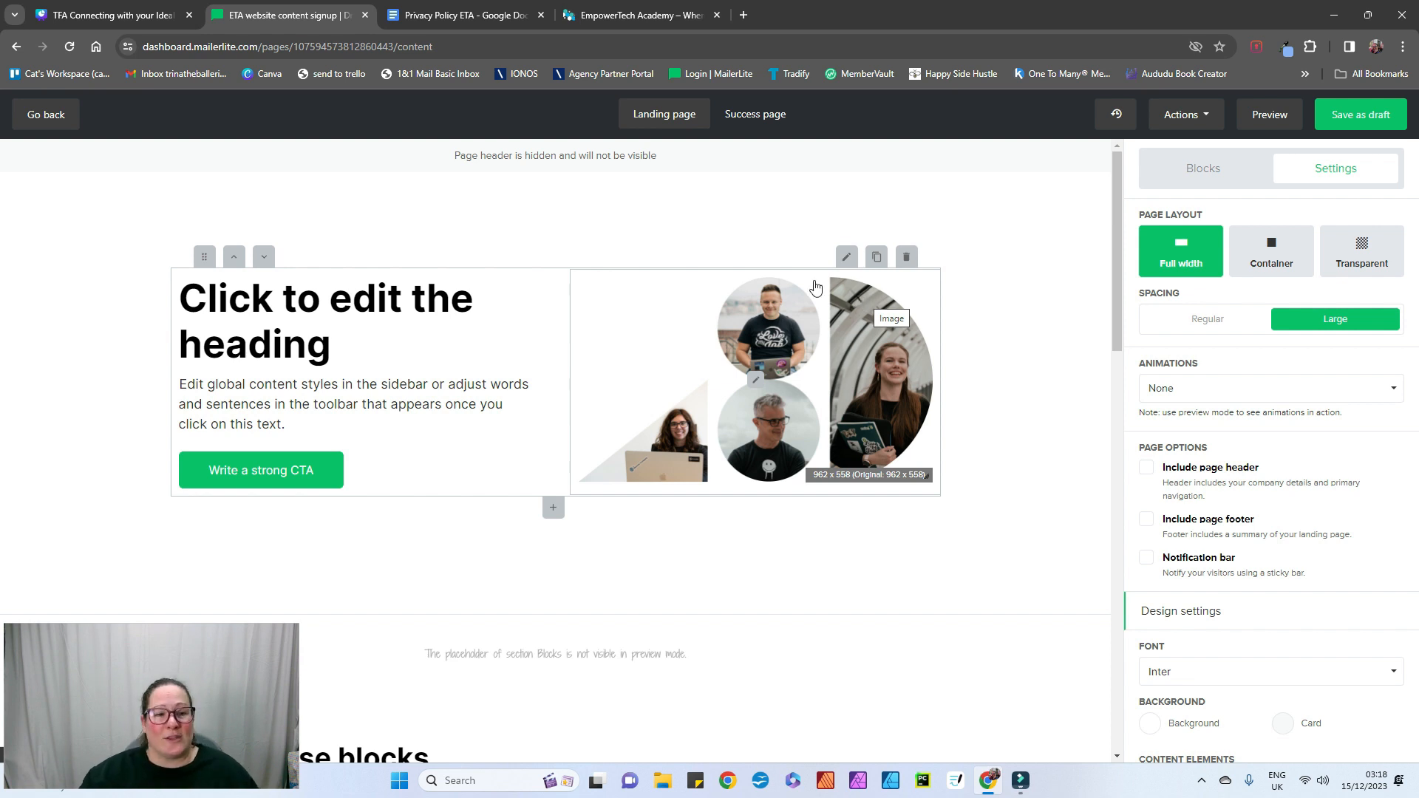
# Step: Delete the hero block, the spacer below it, the Blocks section placeholder and the "How to use blocks" content including the "See all features" link
pyautogui.click(907, 259)
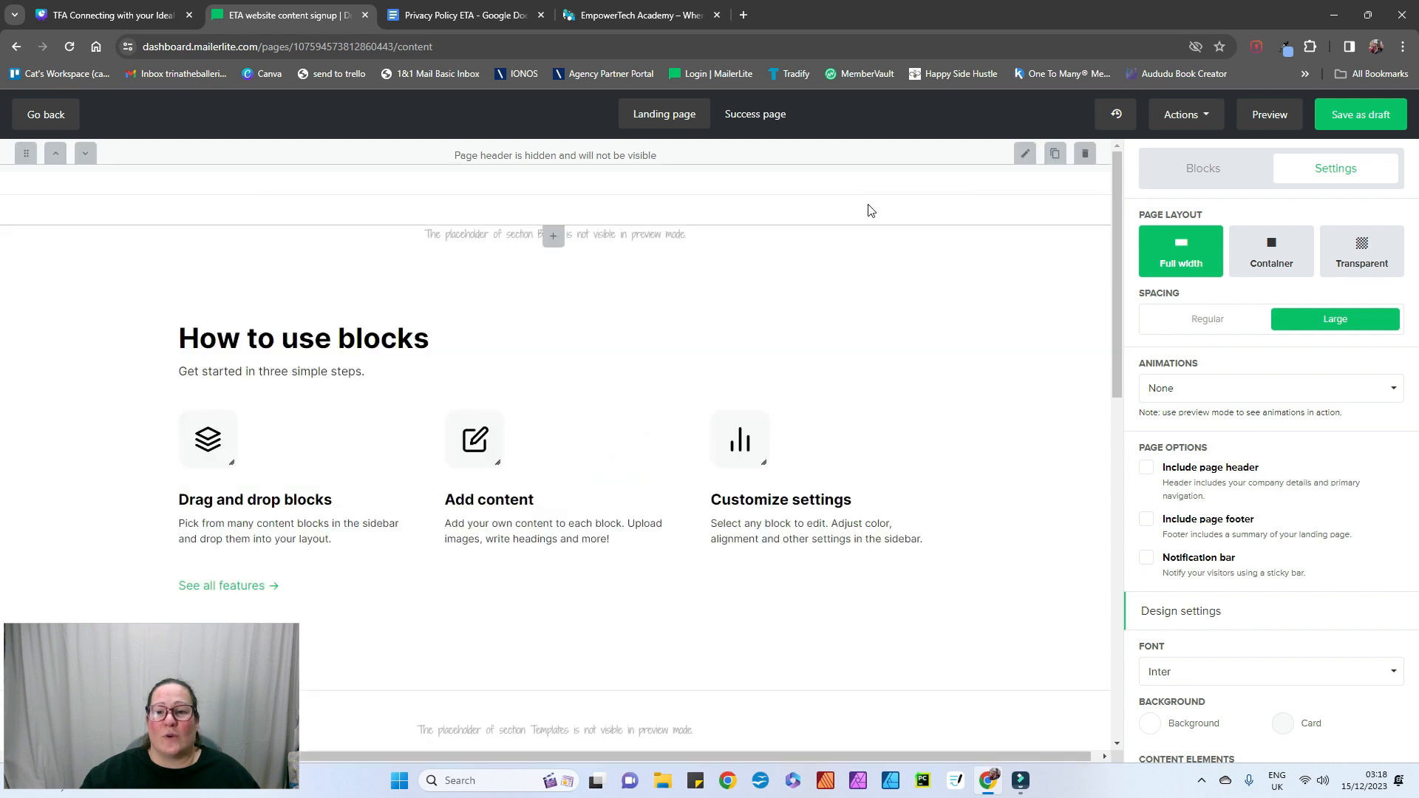
pyautogui.click(1086, 156)
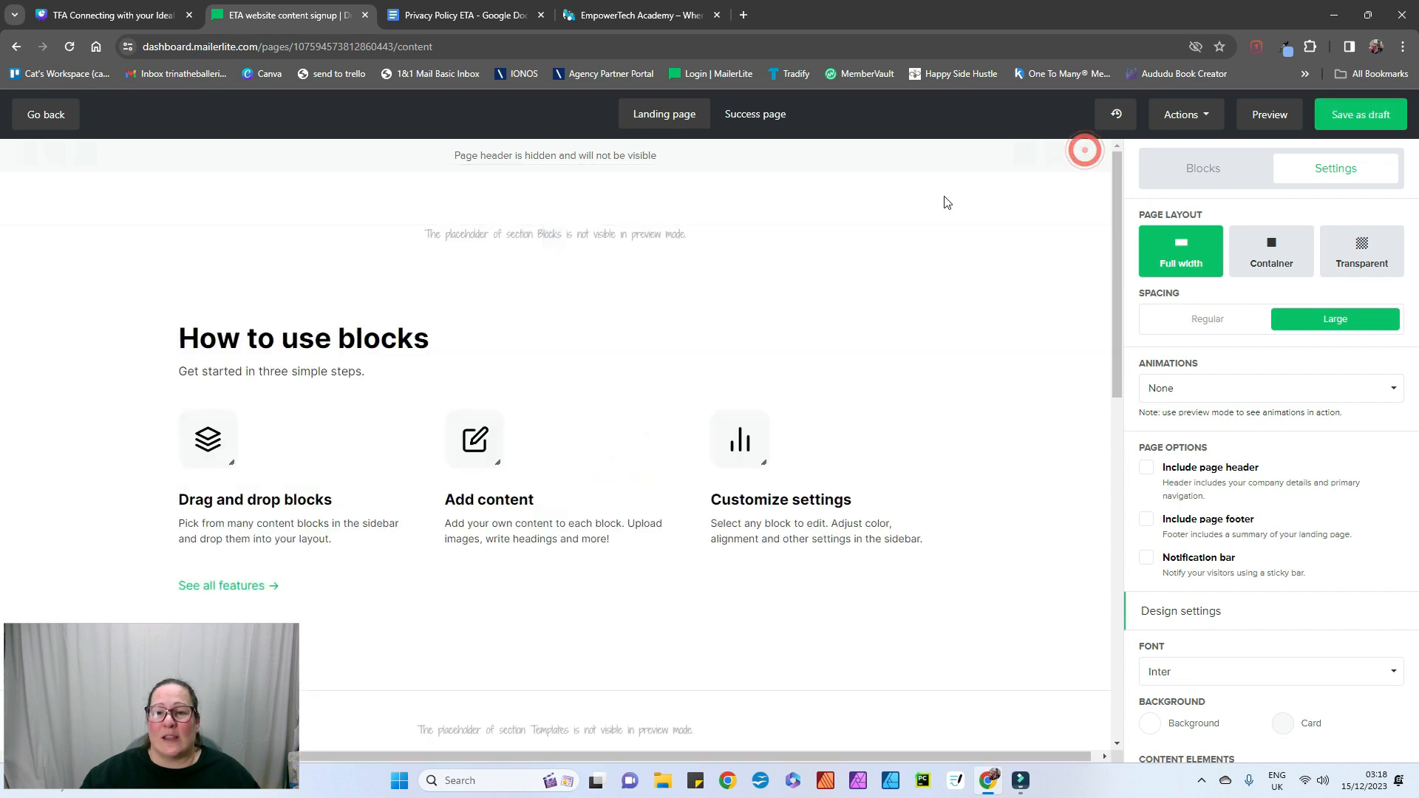
pyautogui.click(945, 157)
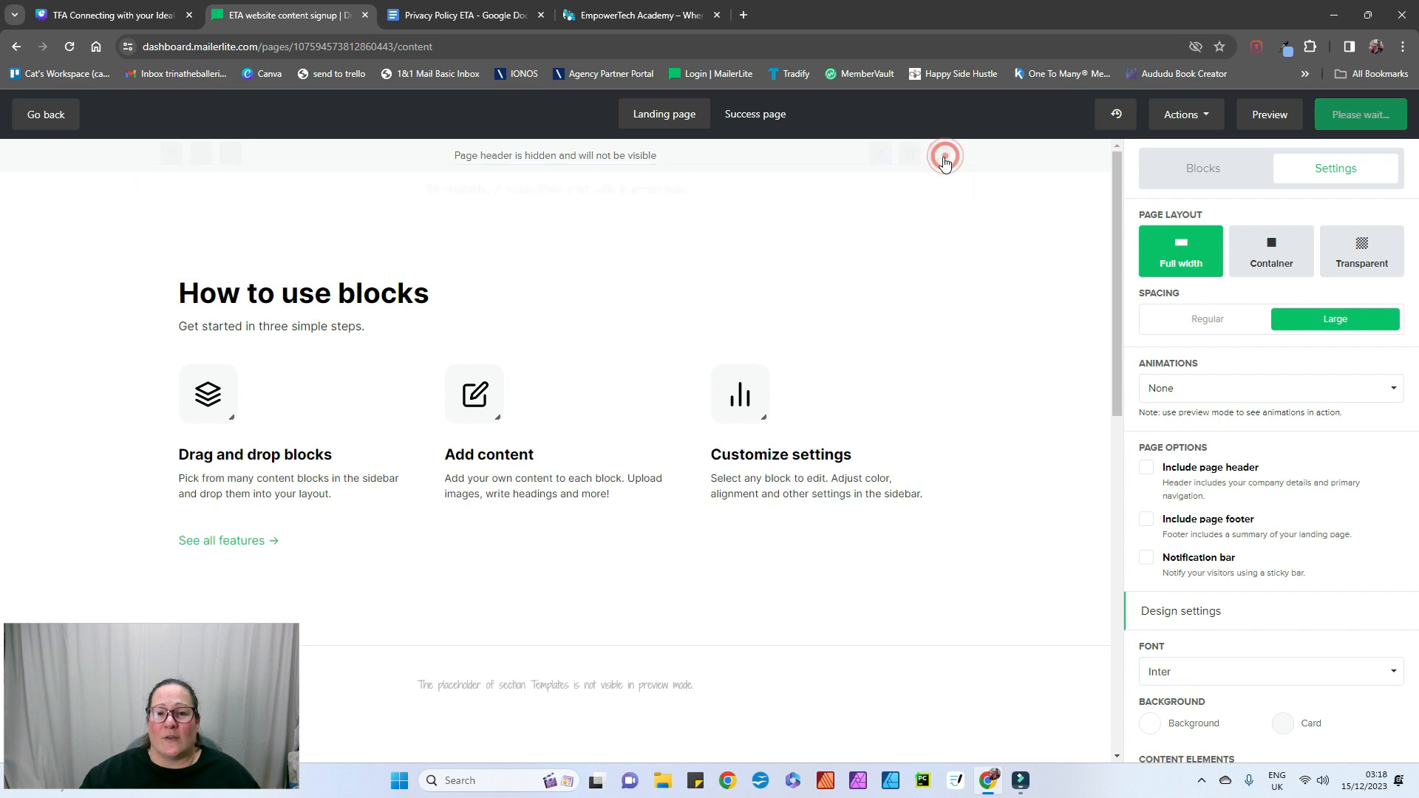
pyautogui.click(907, 233)
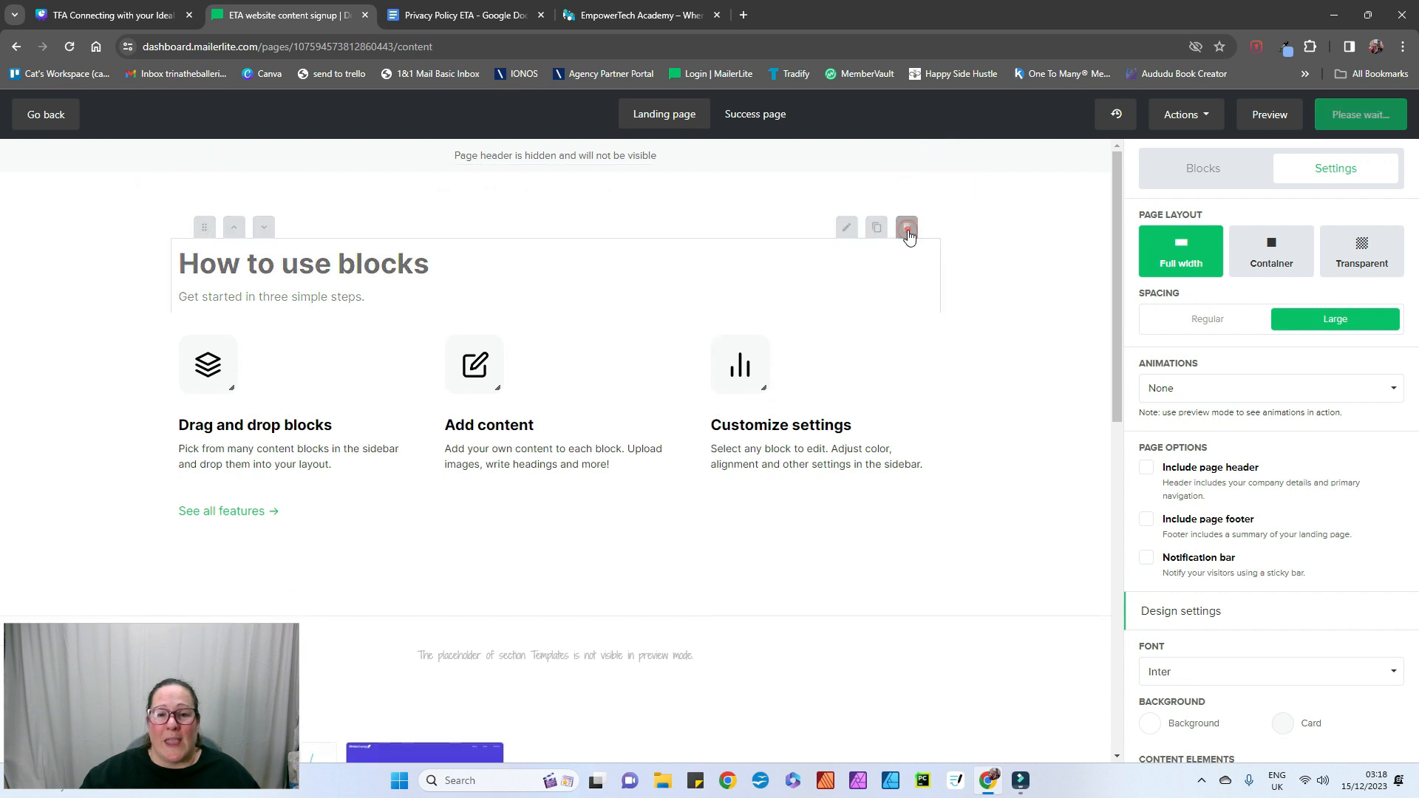
pyautogui.click(907, 176)
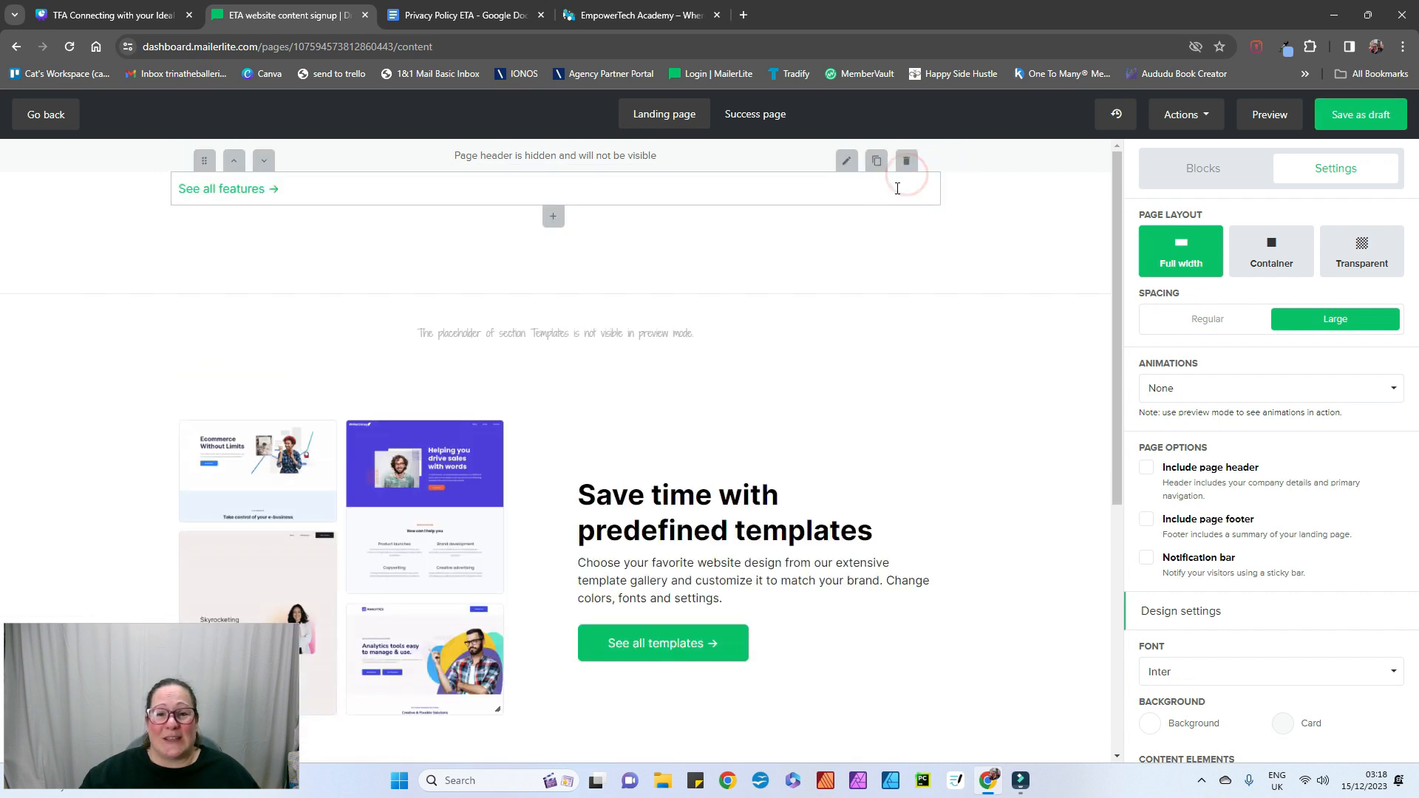
pyautogui.click(902, 161)
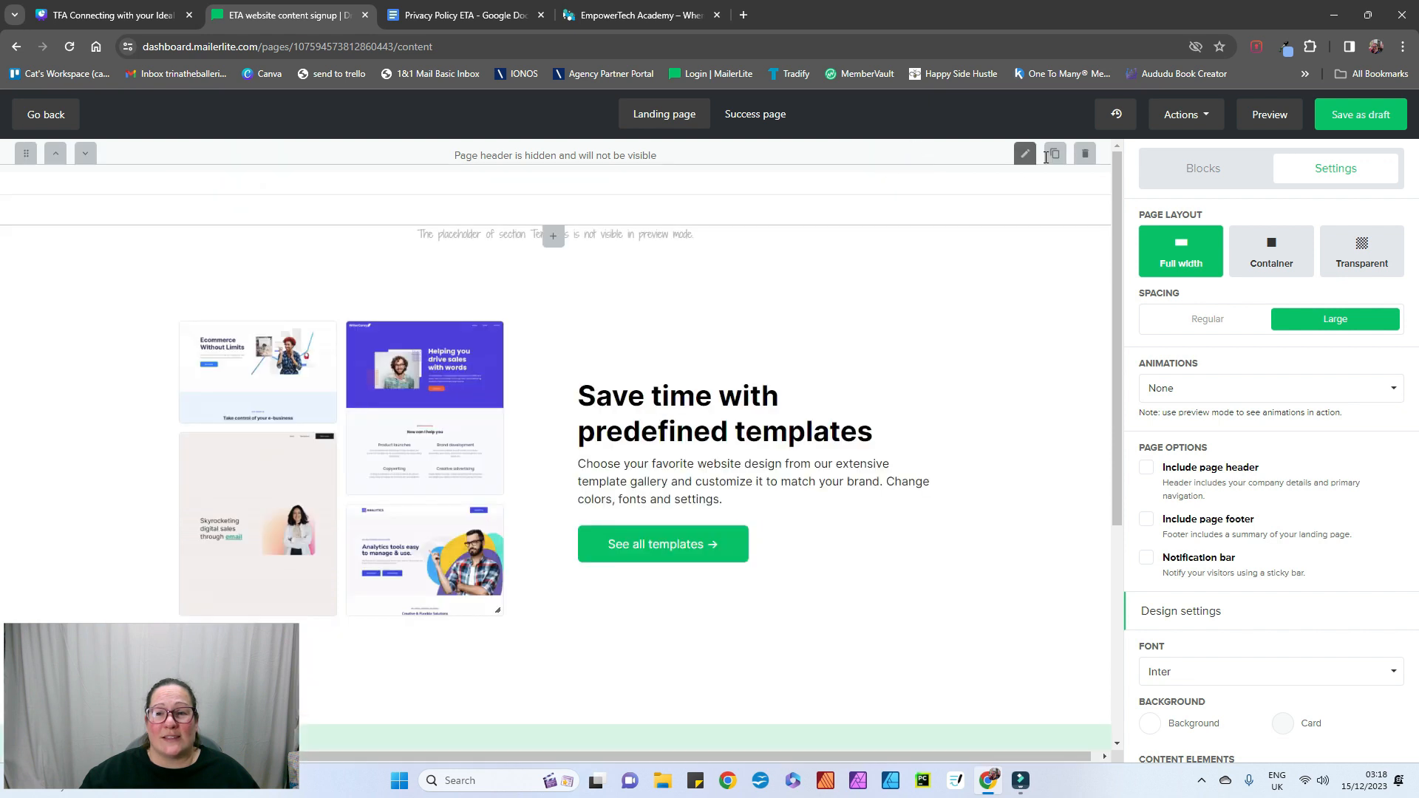
# Step: Delete the remaining spacer, Templates section placeholder, "Save time with predefined templates" block and "Motivate people to subscribe" form
pyautogui.click(1080, 157)
pyautogui.click(940, 153)
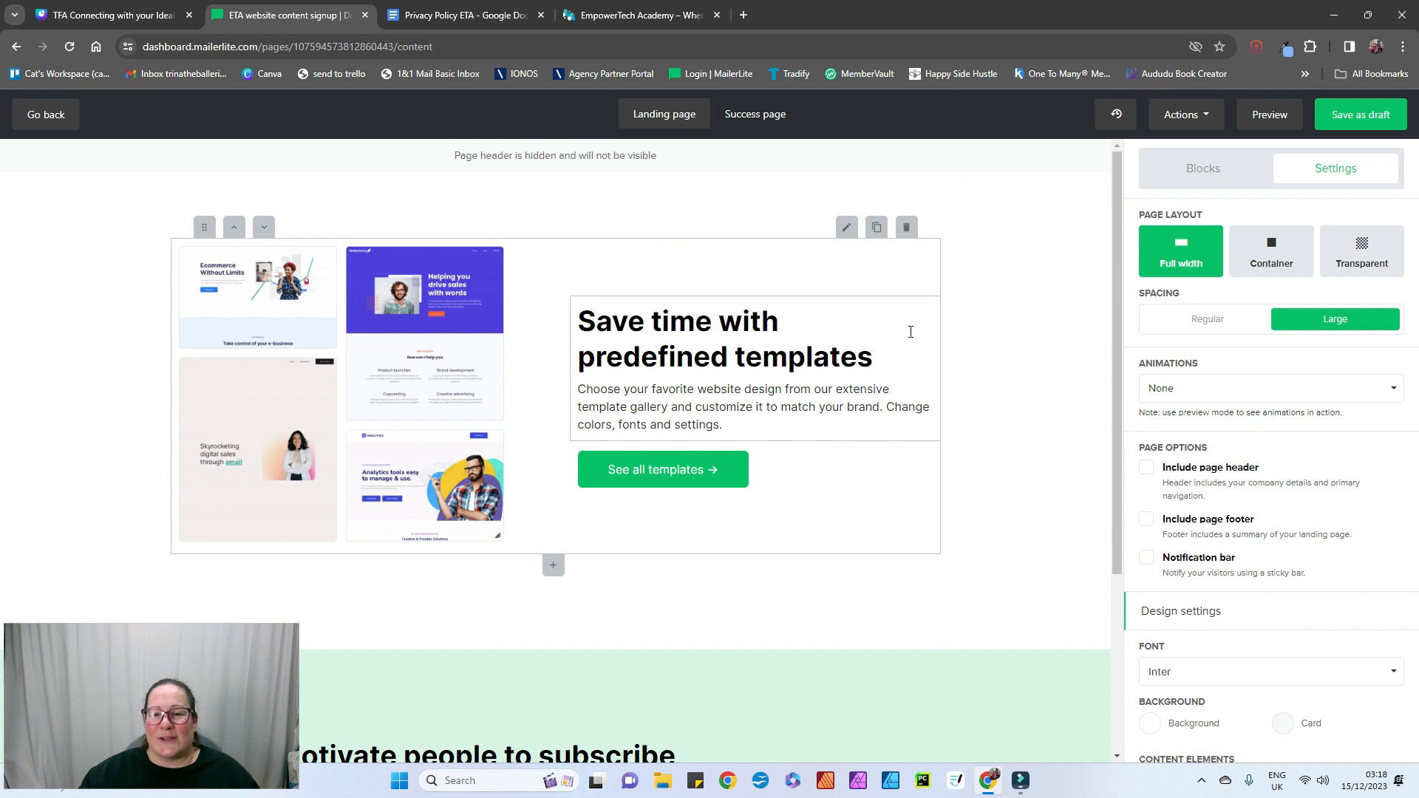
pyautogui.click(907, 227)
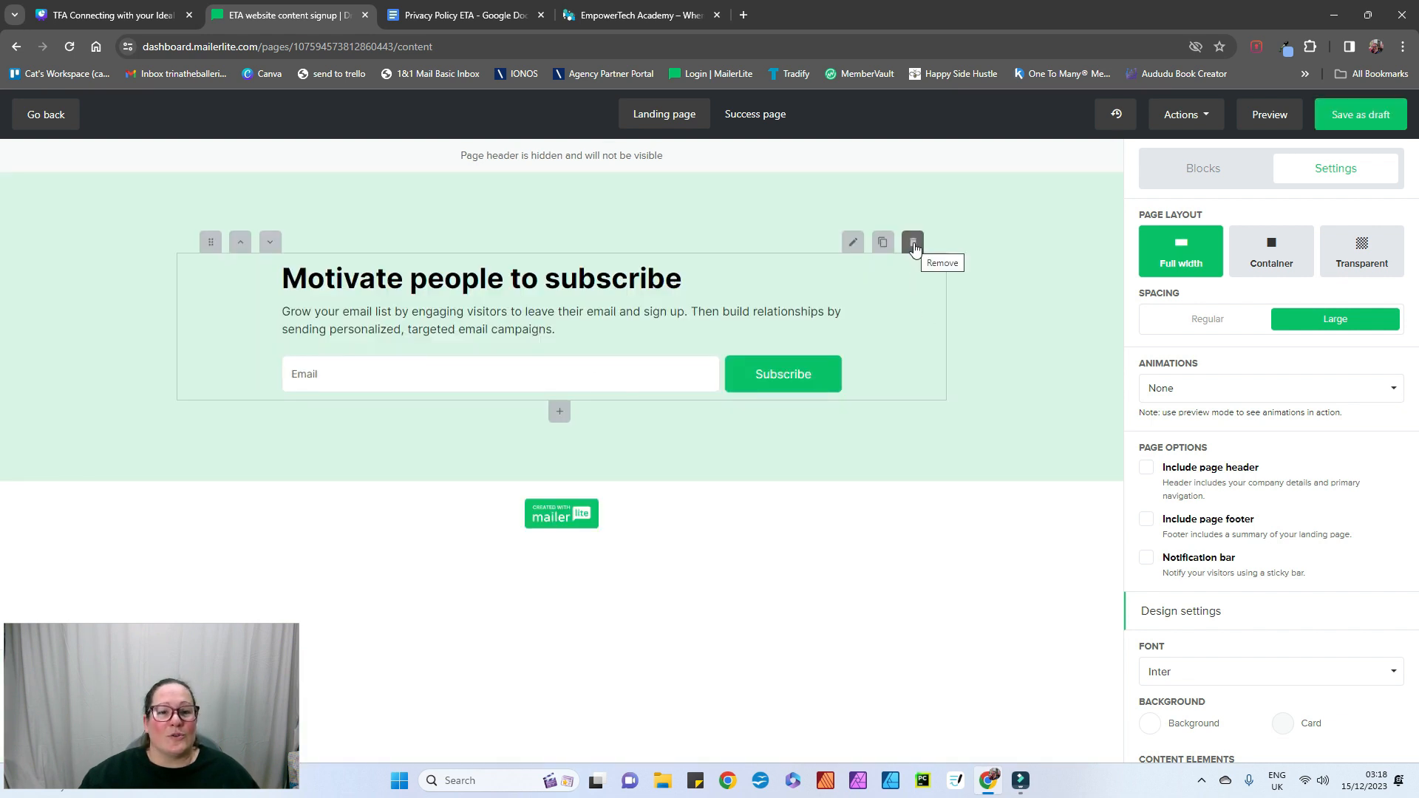
pyautogui.click(914, 244)
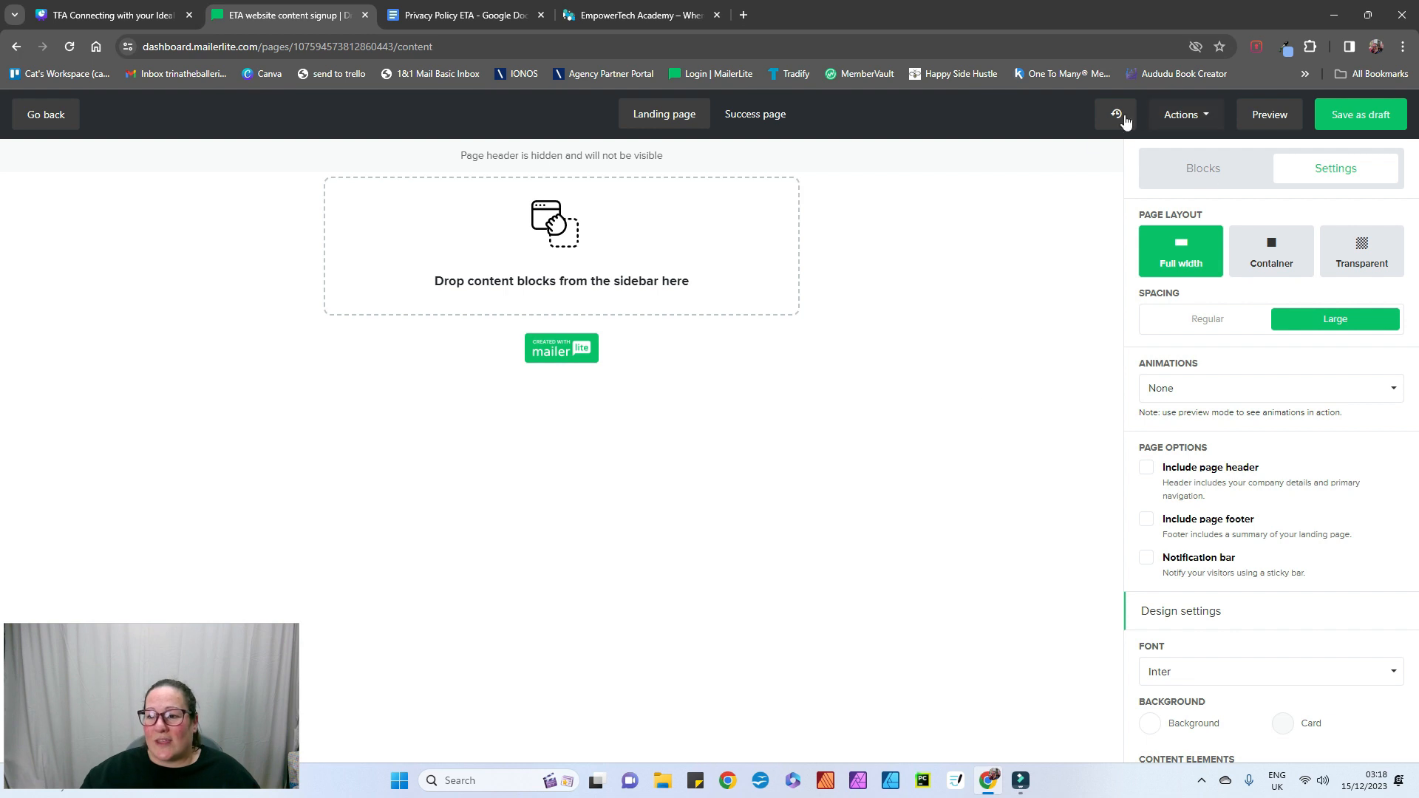
# Step: Add an Image block to the empty landing page and open it for editing
pyautogui.click(1195, 174)
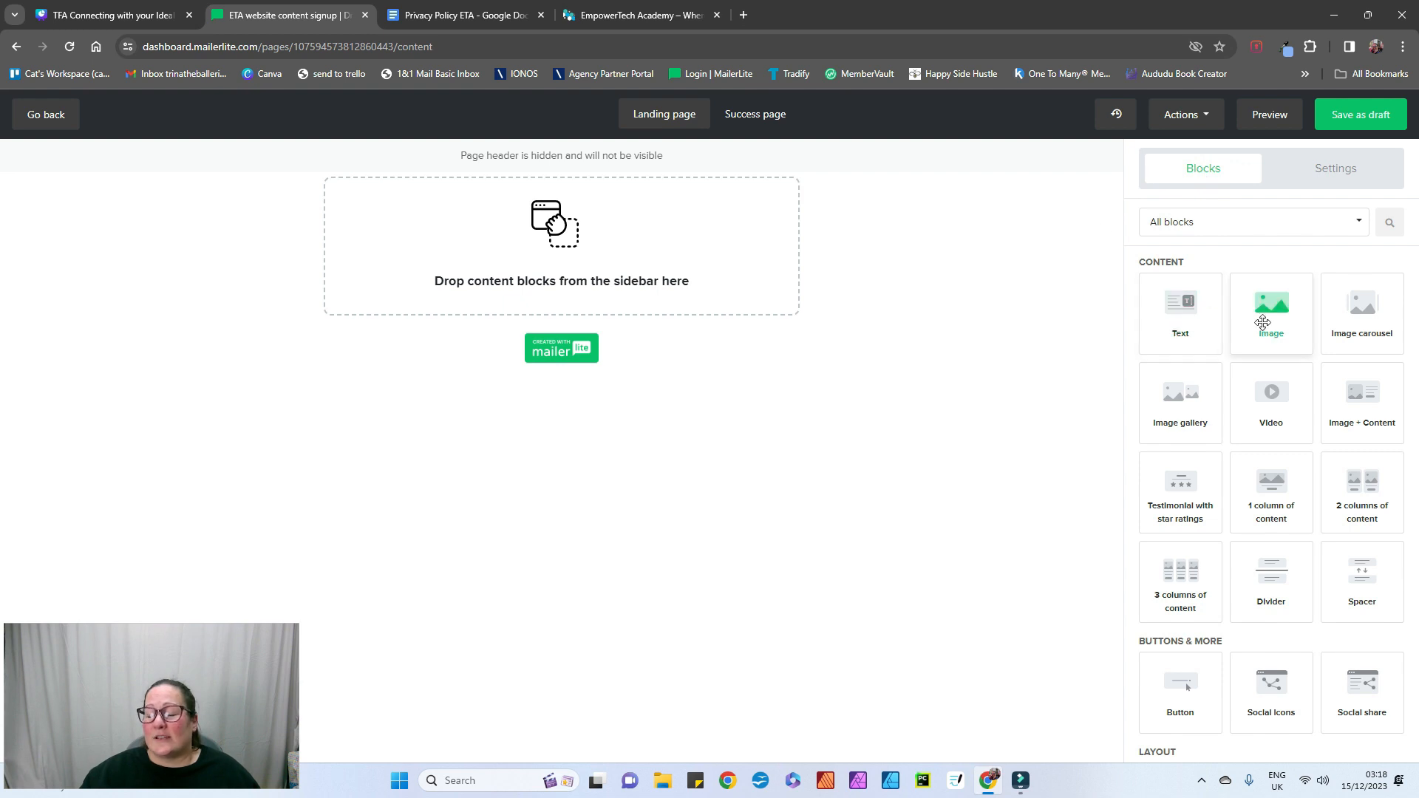
pyautogui.moveTo(1271, 323); pyautogui.dragTo(564, 244)
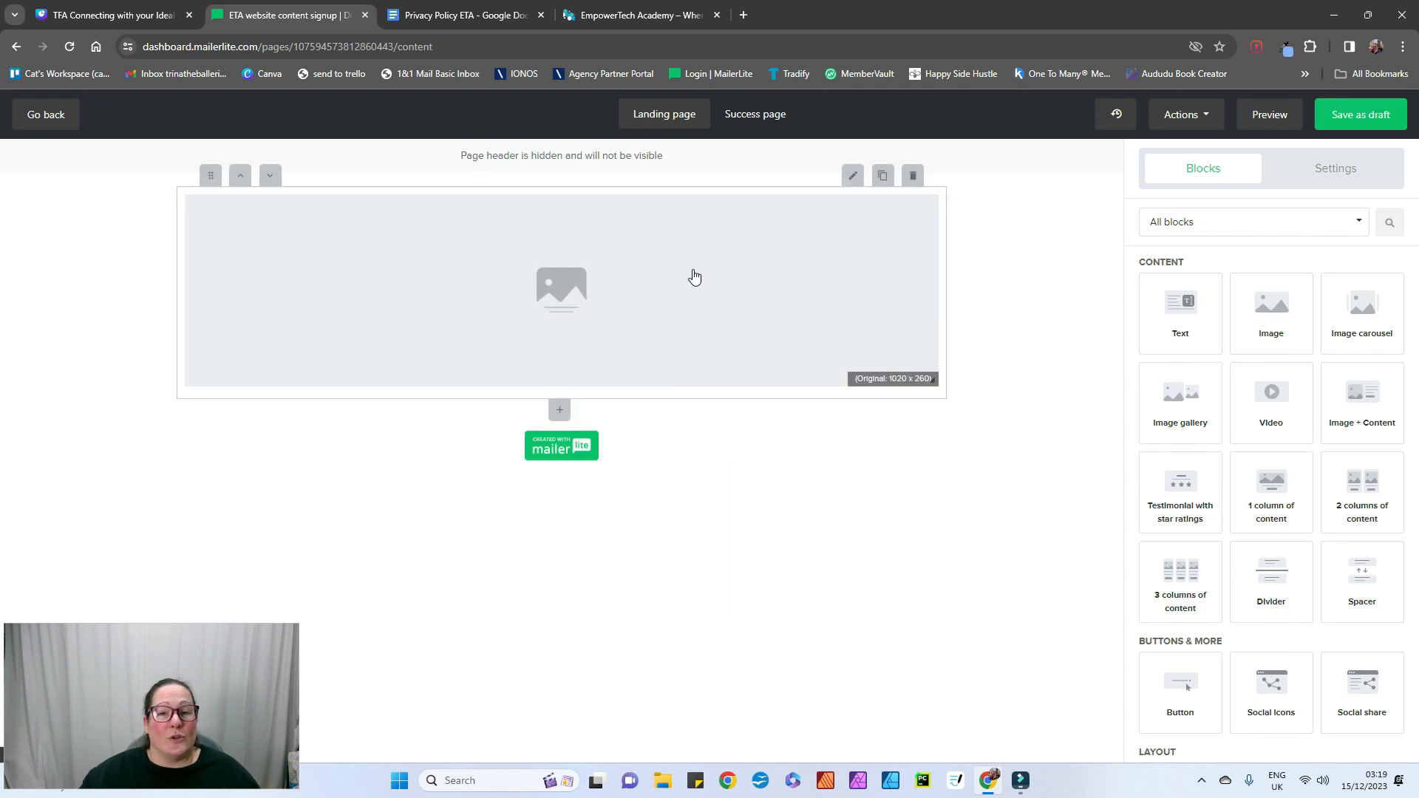
pyautogui.click(558, 290)
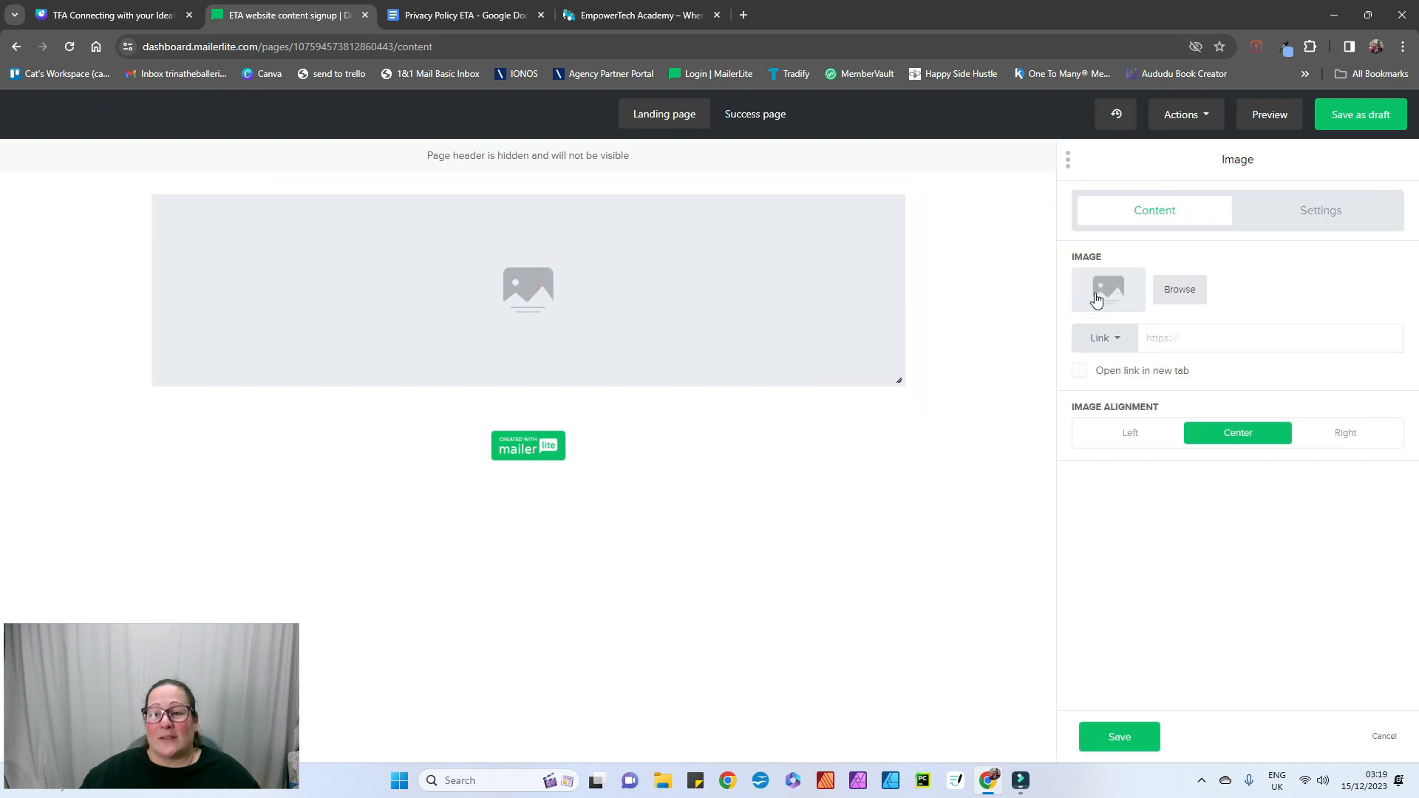
# Step: Insert the navy banner "ETA (2000 × 500 px) (2).png" from the file manager into the image block and save it
pyautogui.click(1174, 294)
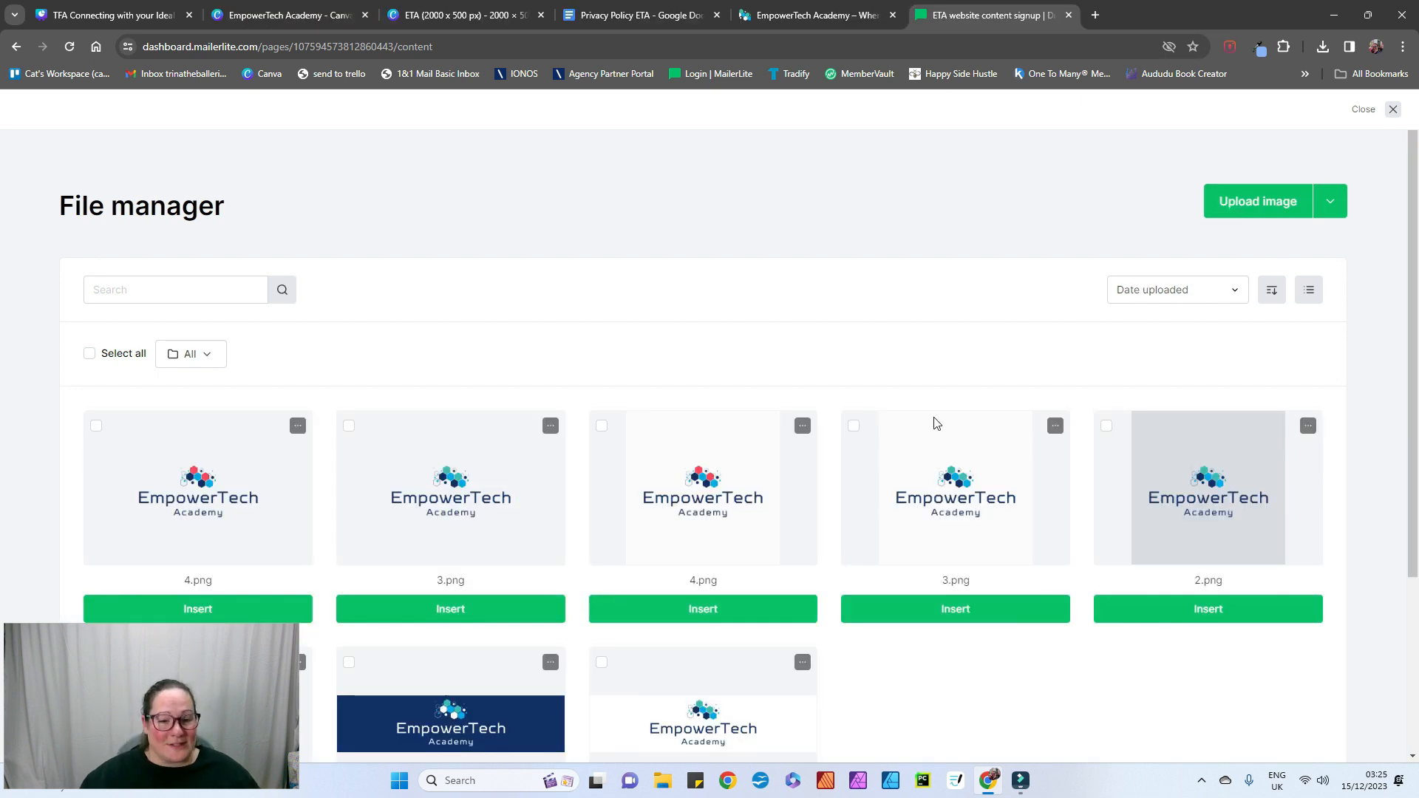
pyautogui.scroll(-3, 936, 424)
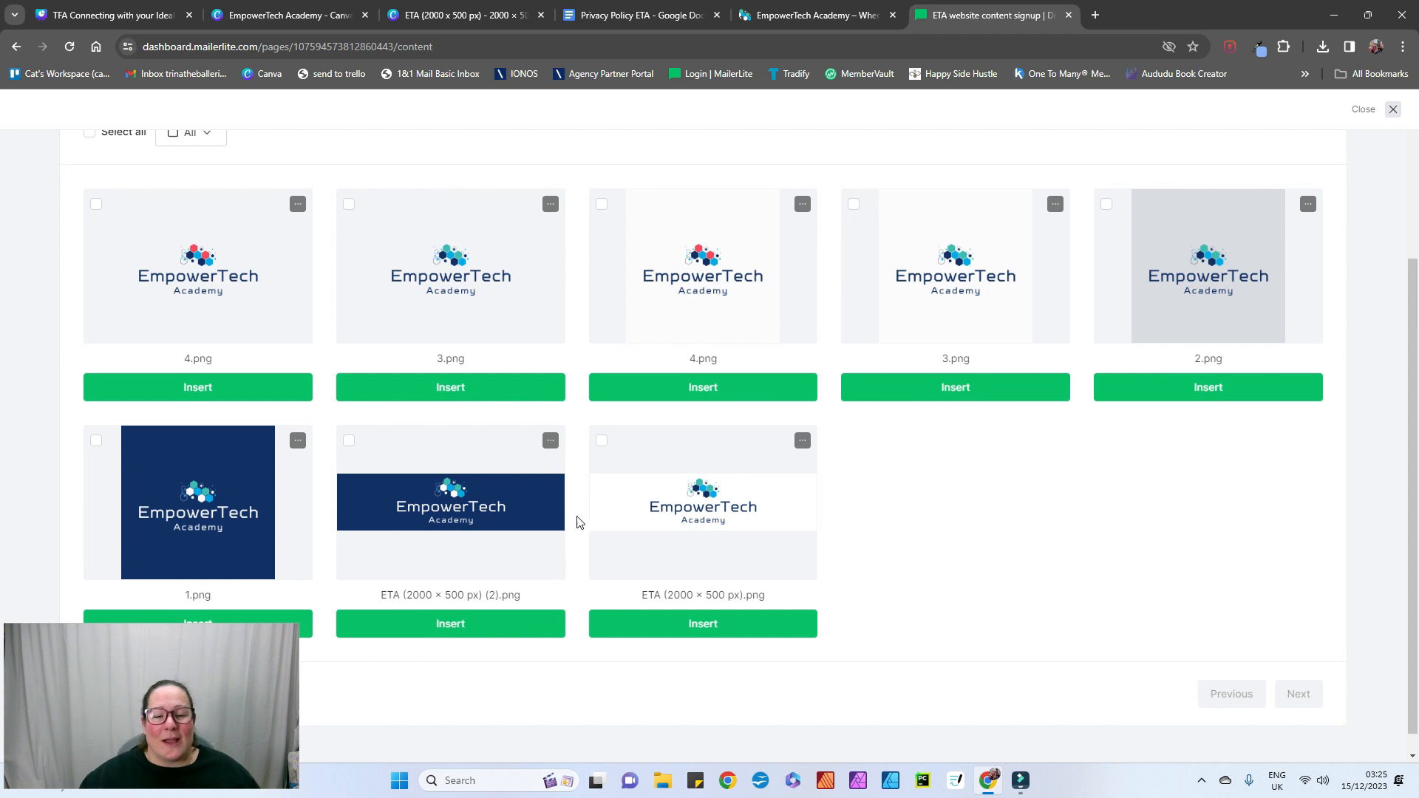
pyautogui.click(488, 507)
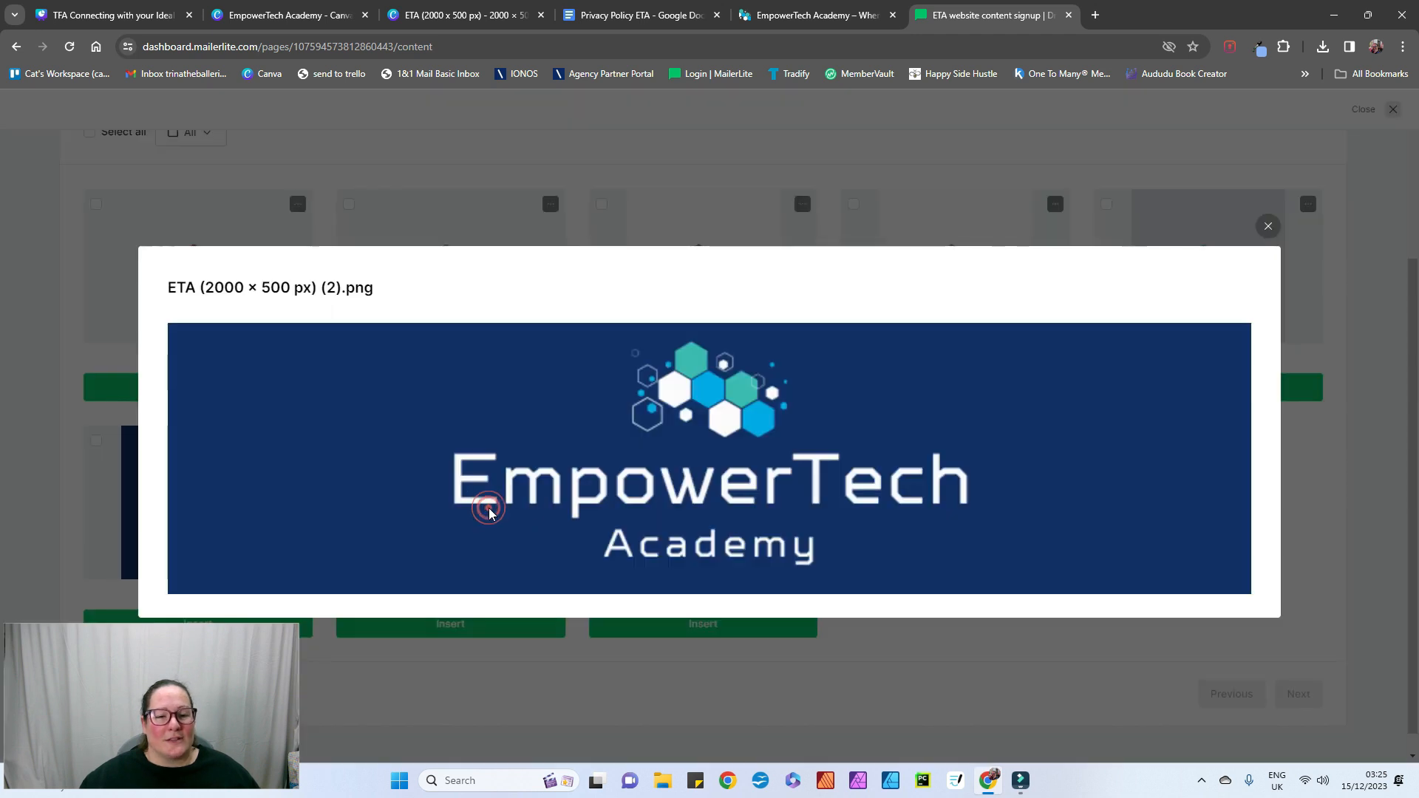
pyautogui.click(1266, 216)
pyautogui.click(505, 626)
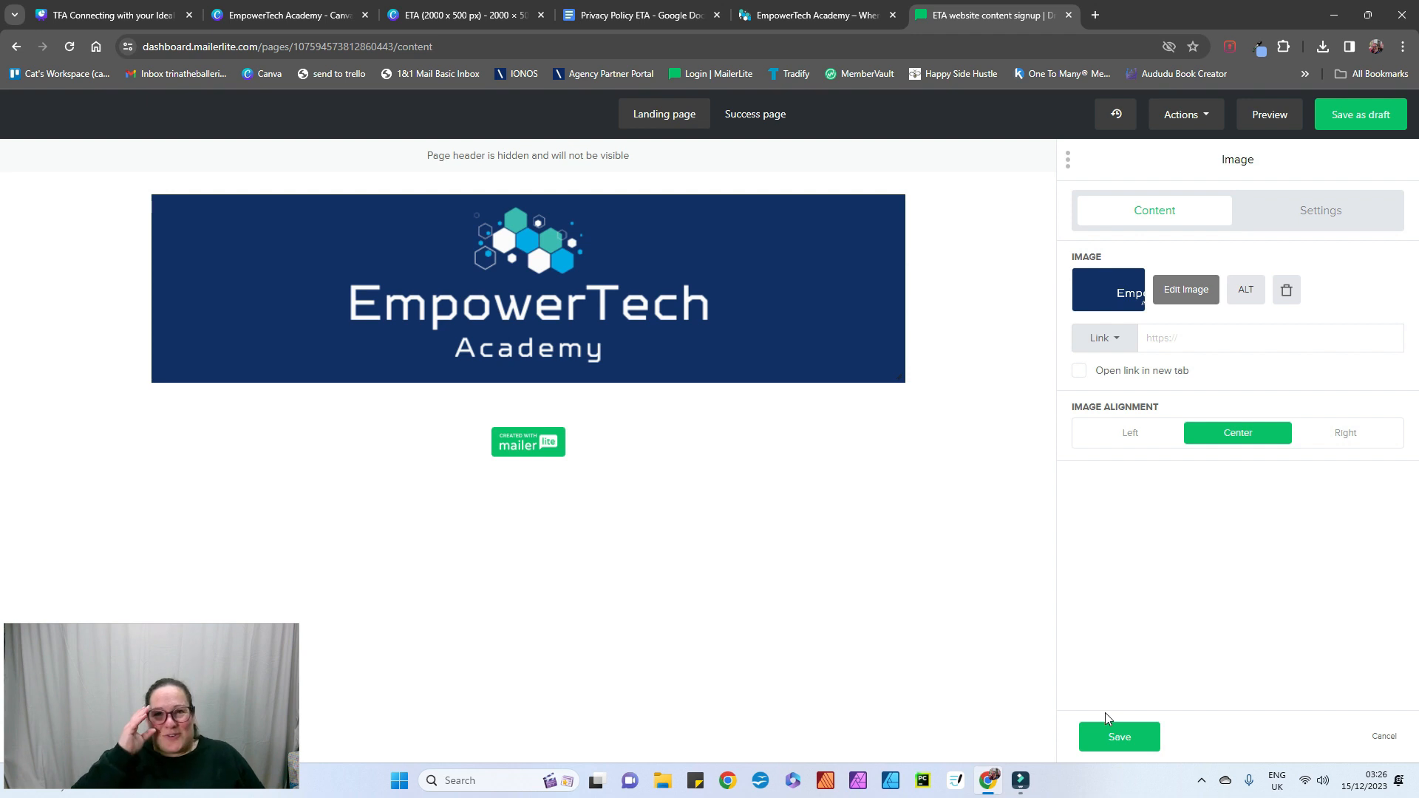
pyautogui.click(1111, 739)
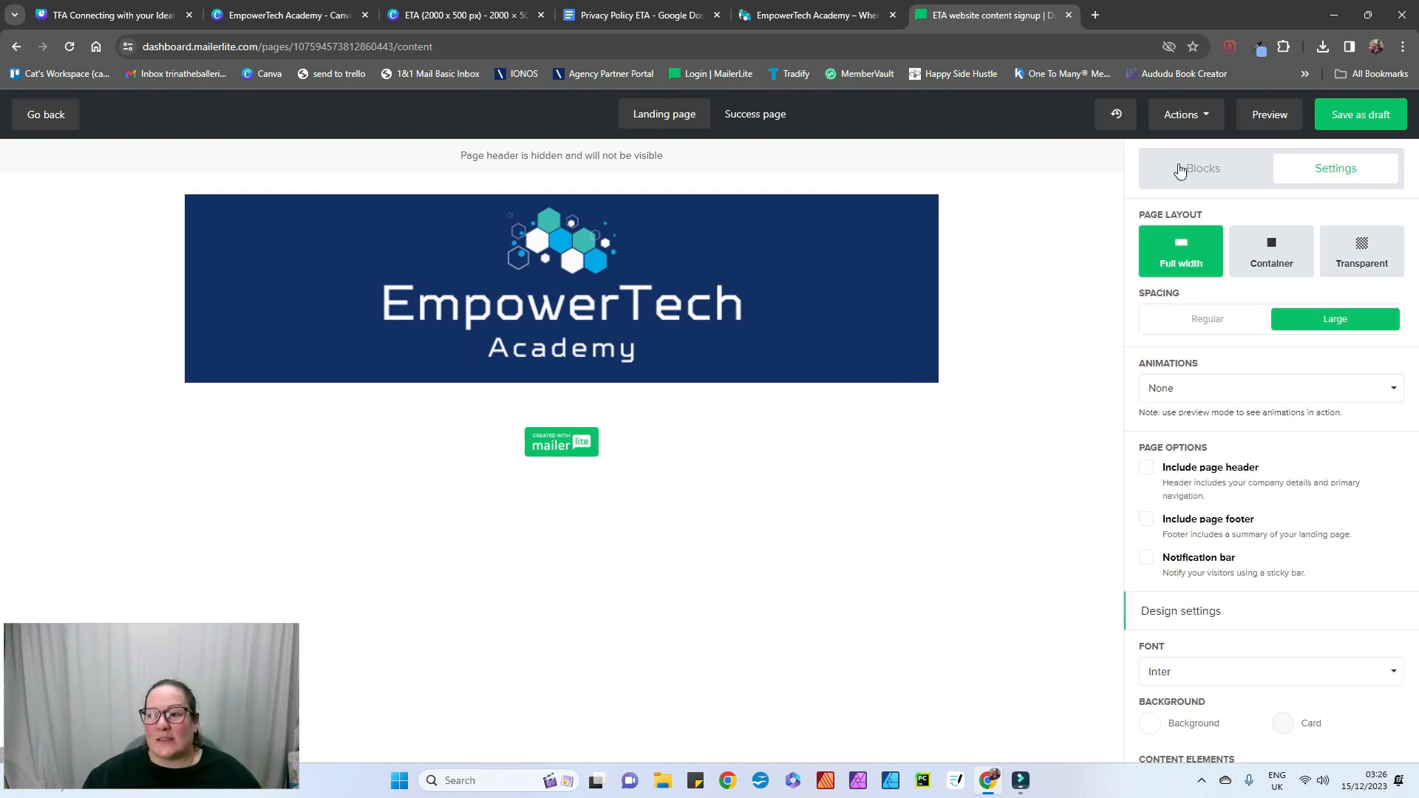
# Step: Add an Image + Content block below the banner and insert the portrait "me 650 x 1000.png" as its image
pyautogui.click(1179, 170)
pyautogui.moveTo(1359, 419); pyautogui.dragTo(623, 452)
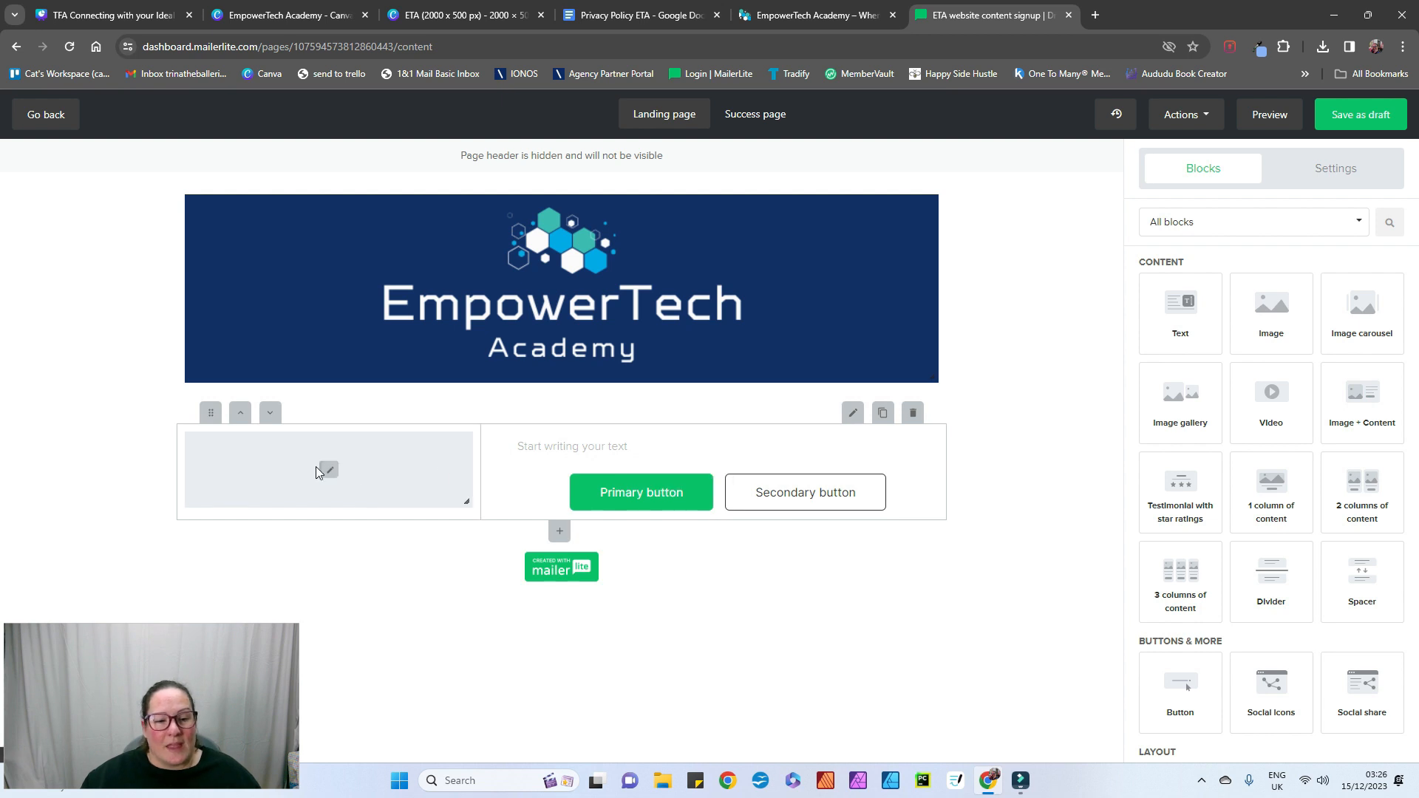
pyautogui.click(329, 471)
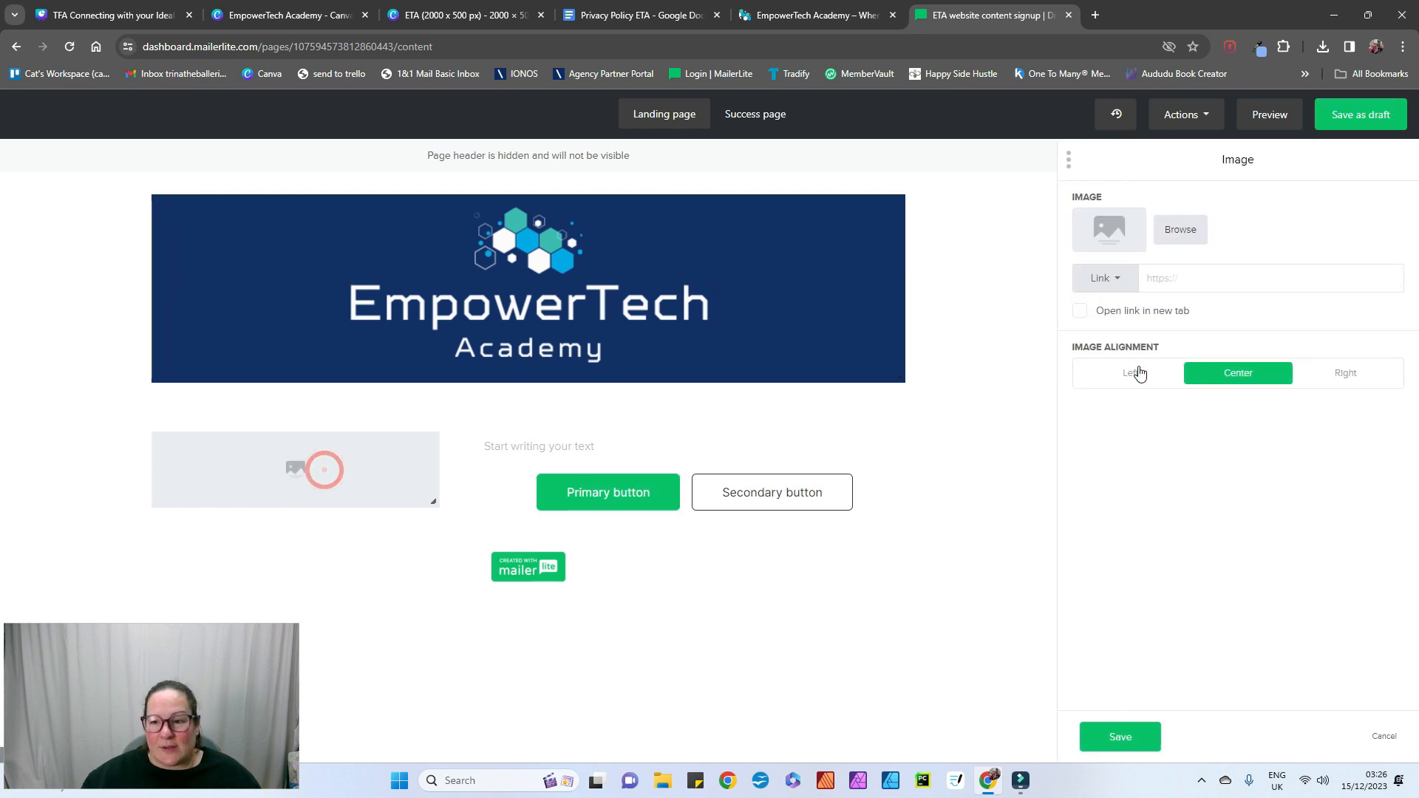
pyautogui.click(1176, 231)
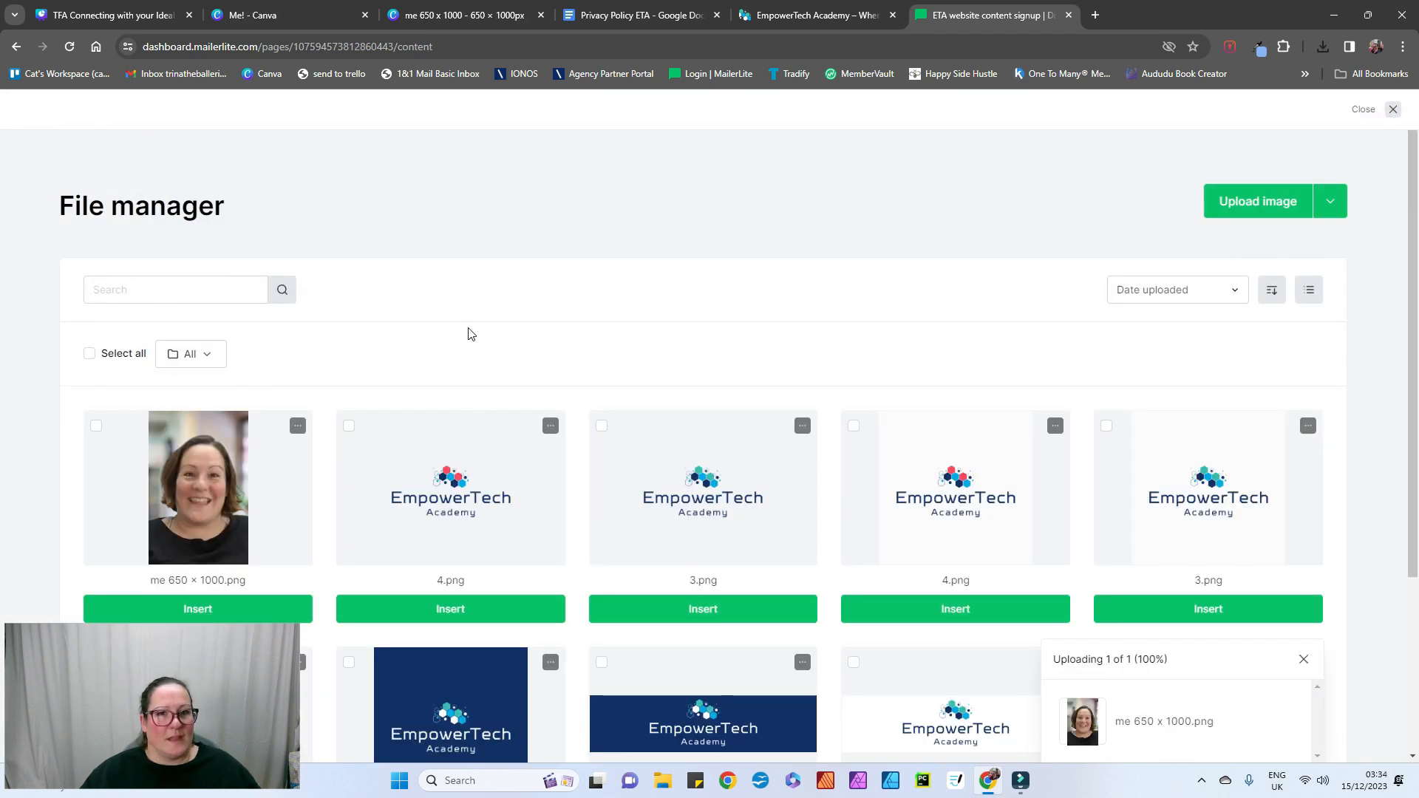
pyautogui.click(244, 610)
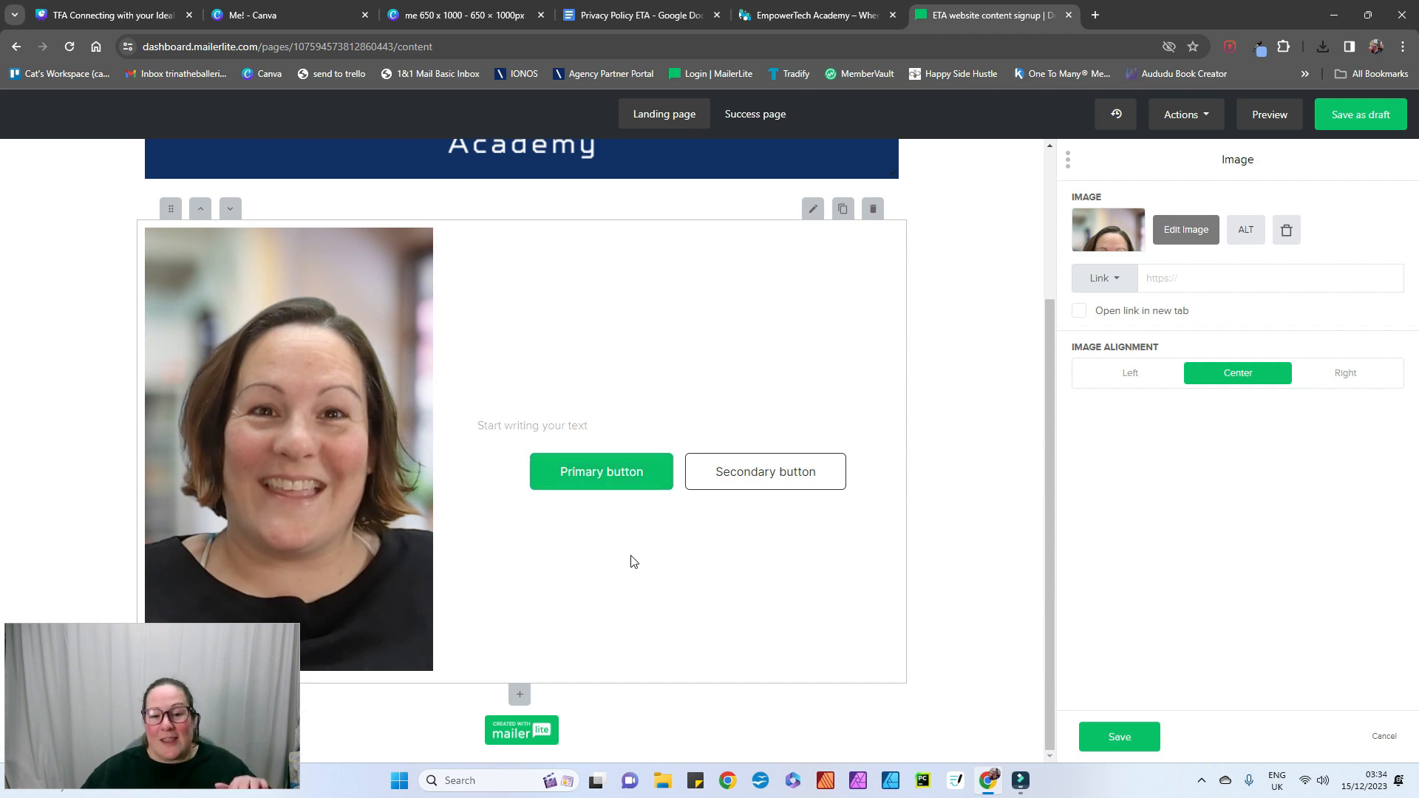
# Step: Exclude the buttons from the Image + Content block, keeping its image and text
pyautogui.click(686, 474)
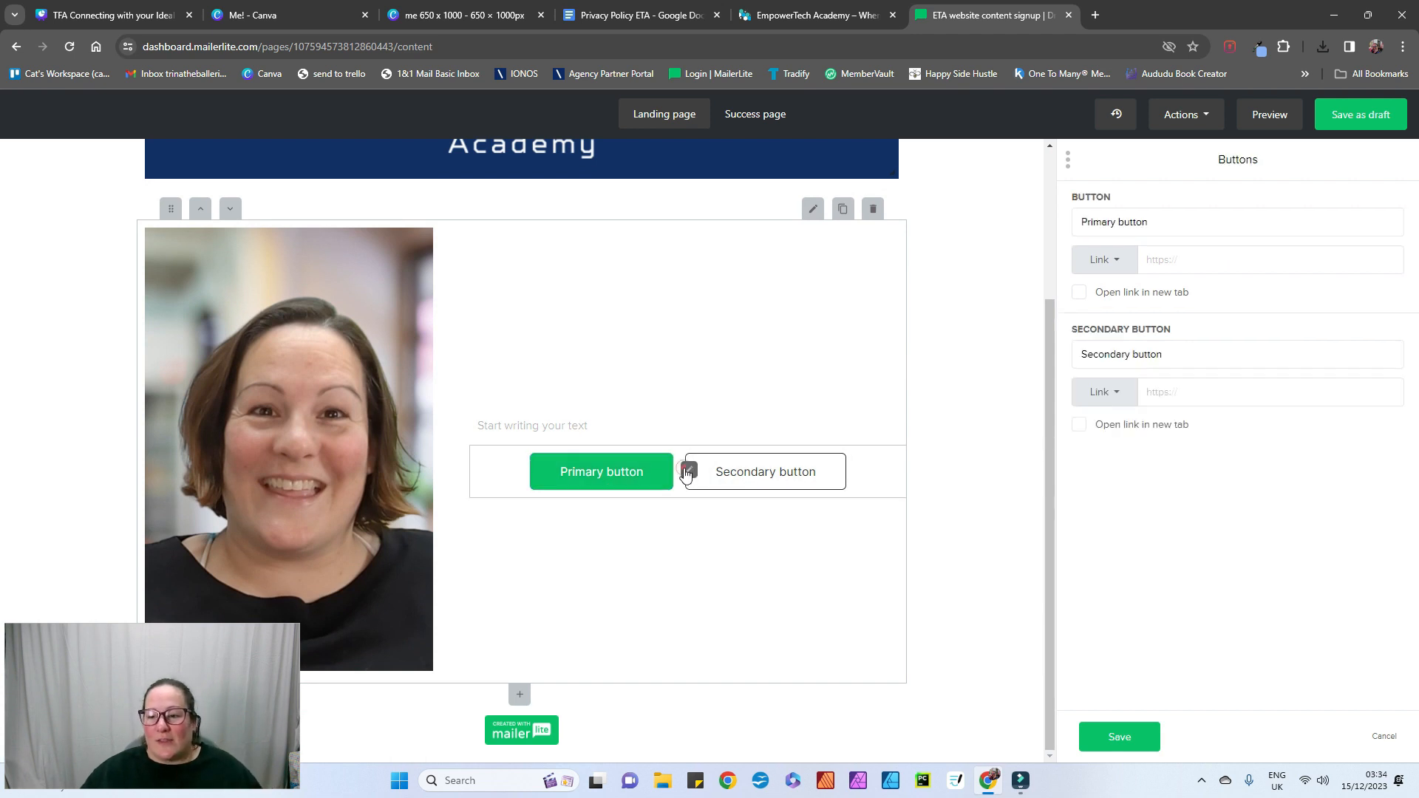
pyautogui.click(868, 354)
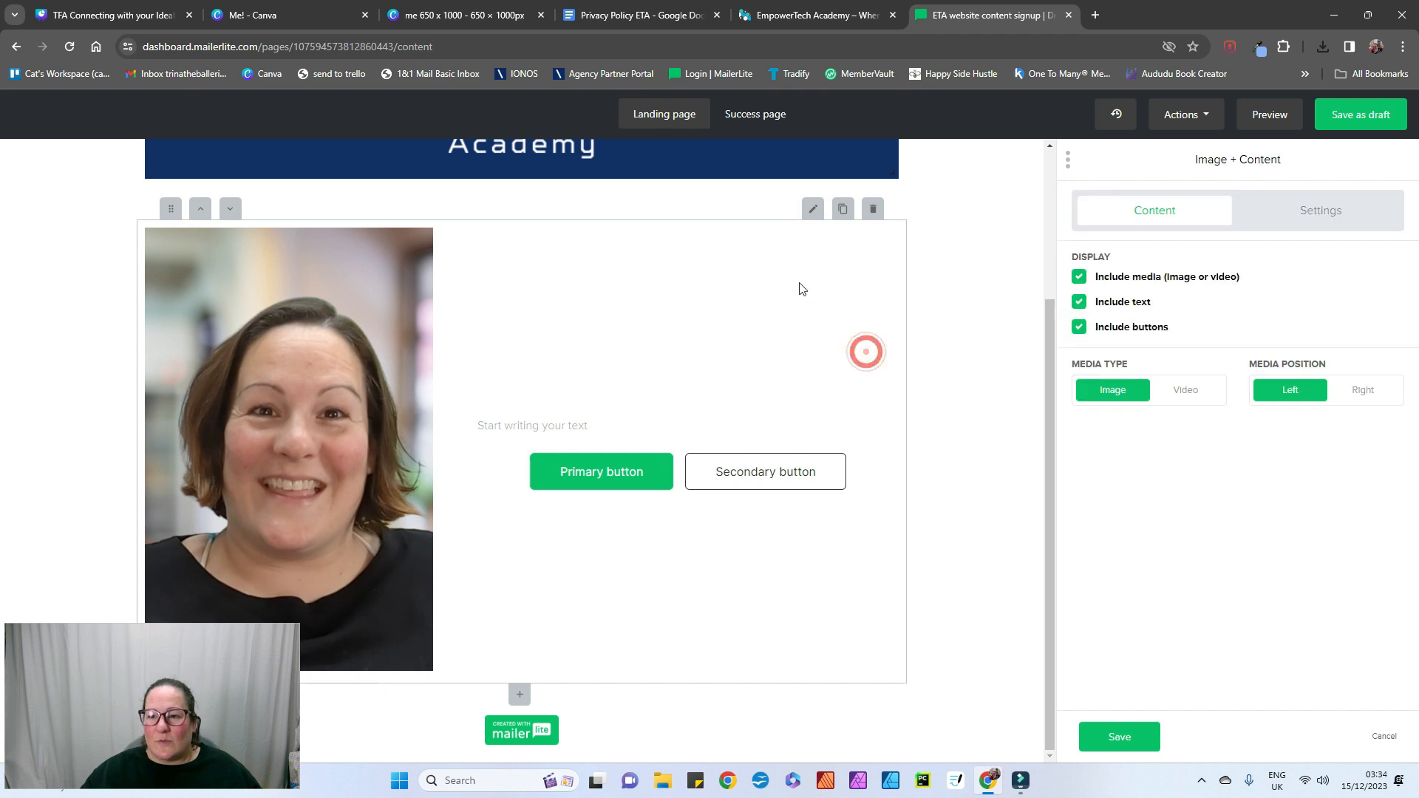
pyautogui.click(813, 214)
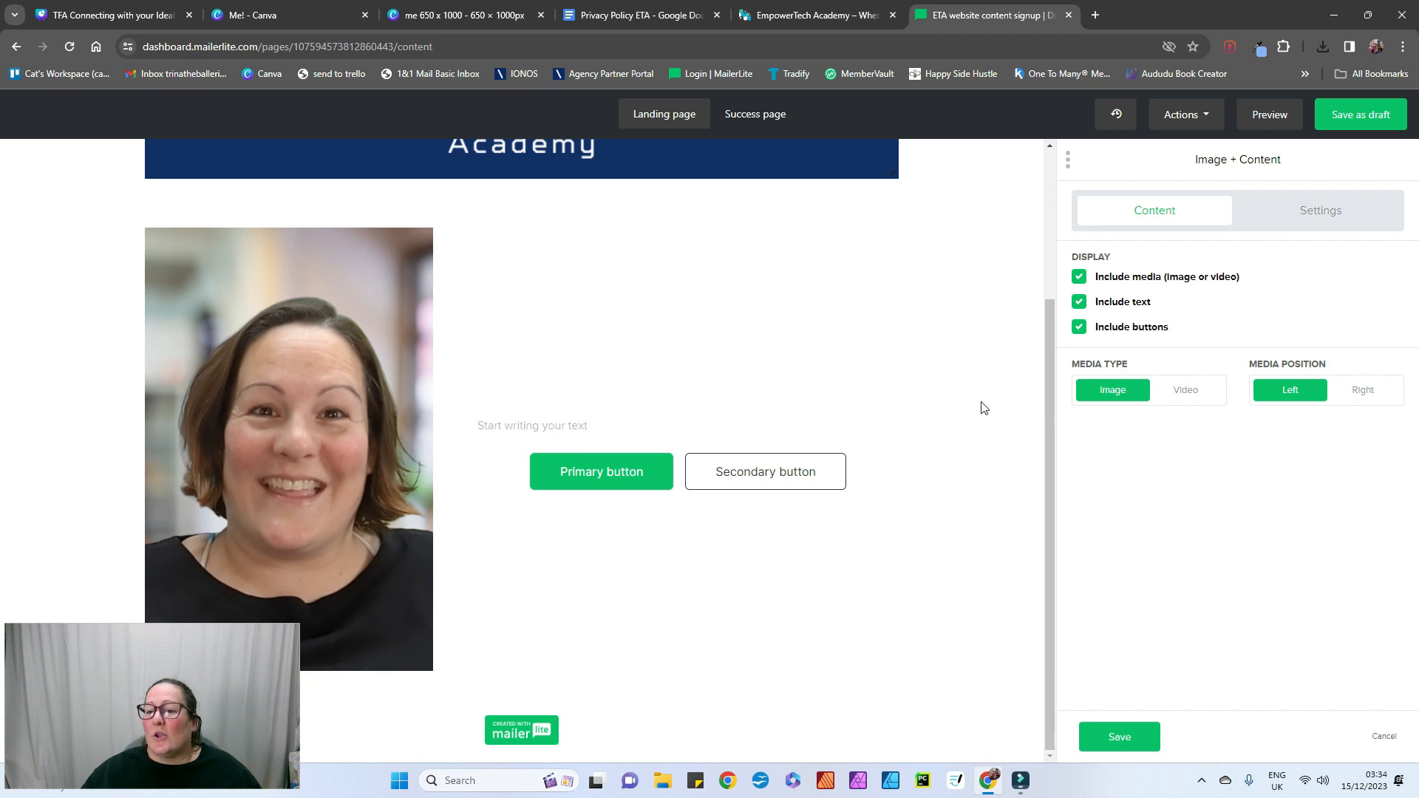
pyautogui.click(1079, 329)
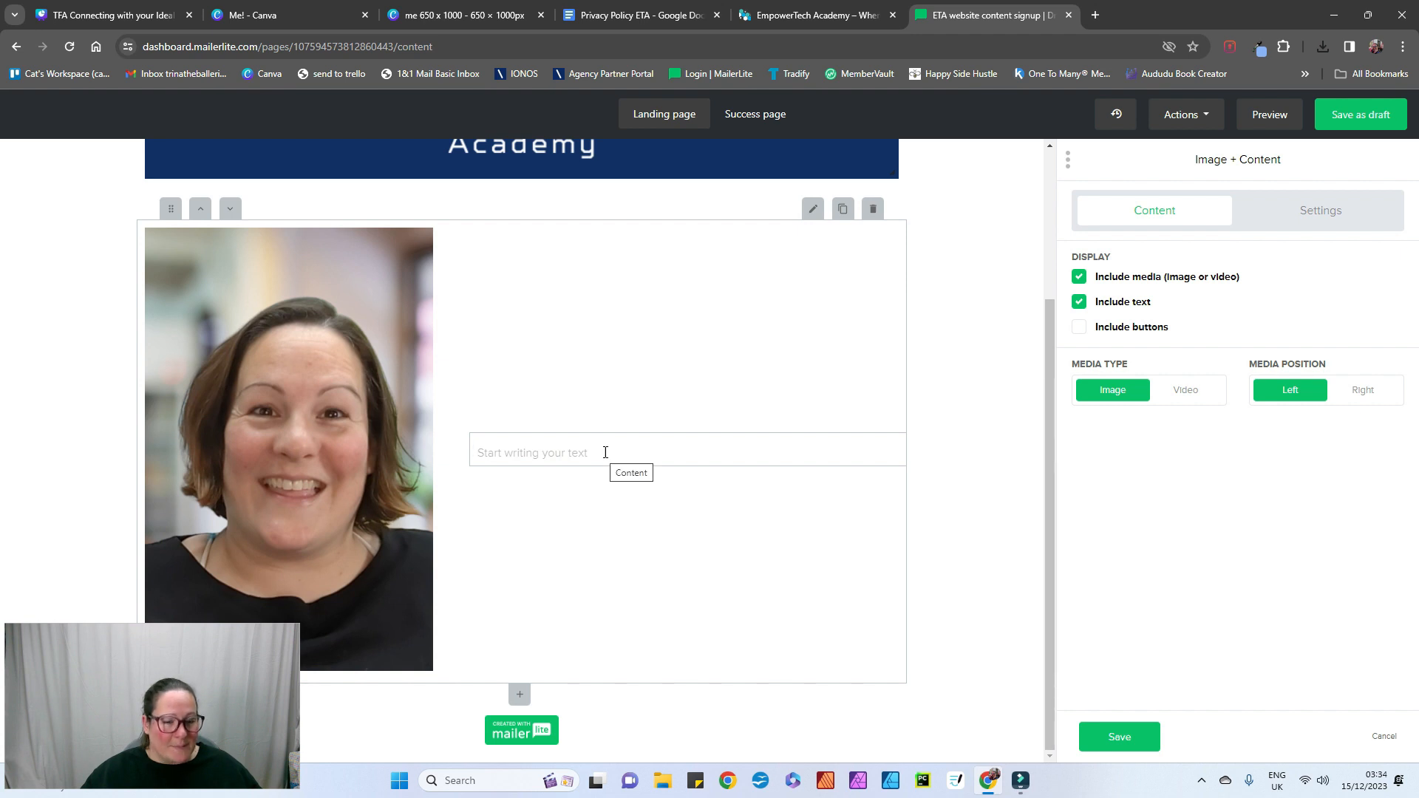
pyautogui.scroll(2, 617, 442)
pyautogui.scroll(-2, 617, 442)
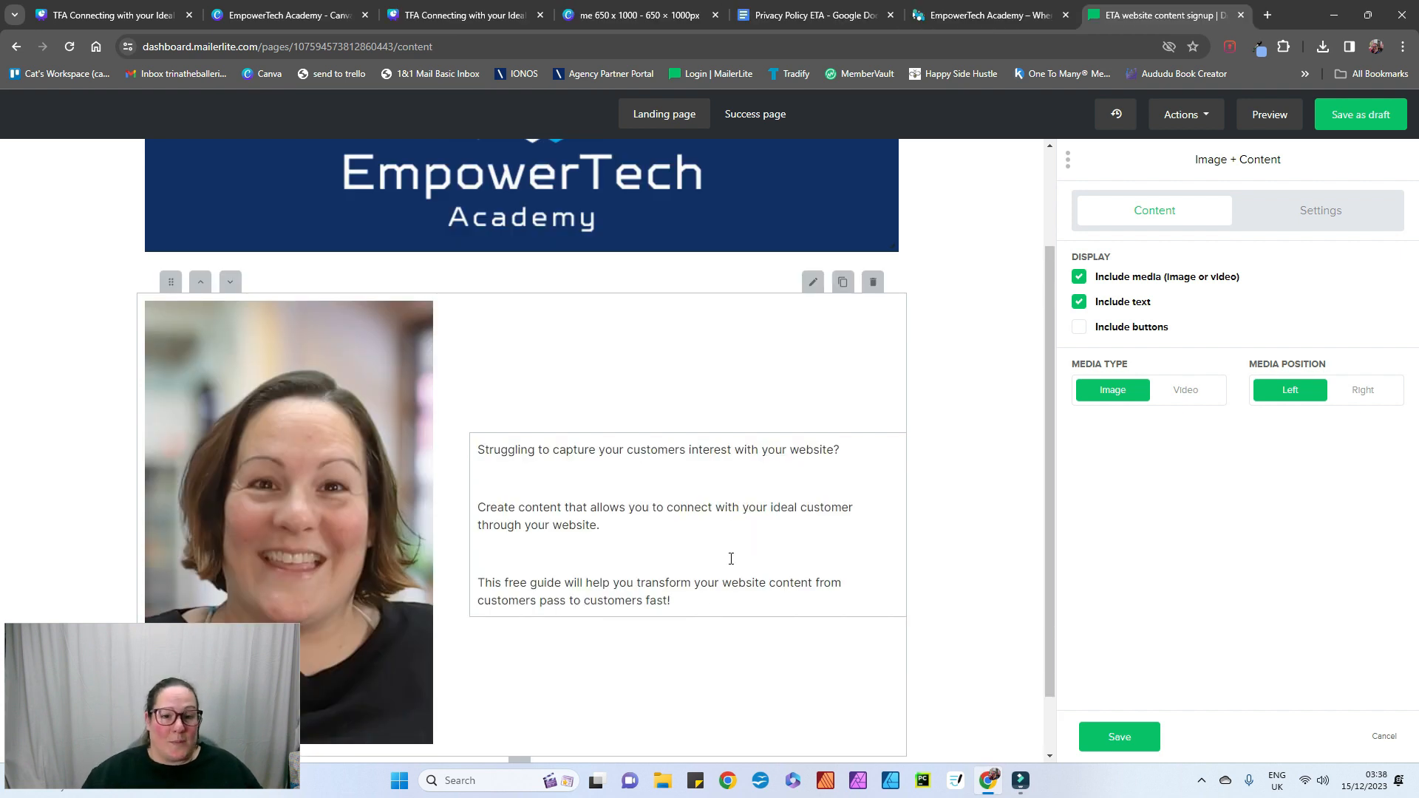
# Step: Make the last paragraph, beginning "This free guide will help you transform your website content", bold
pyautogui.moveTo(702, 599); pyautogui.dragTo(482, 584)
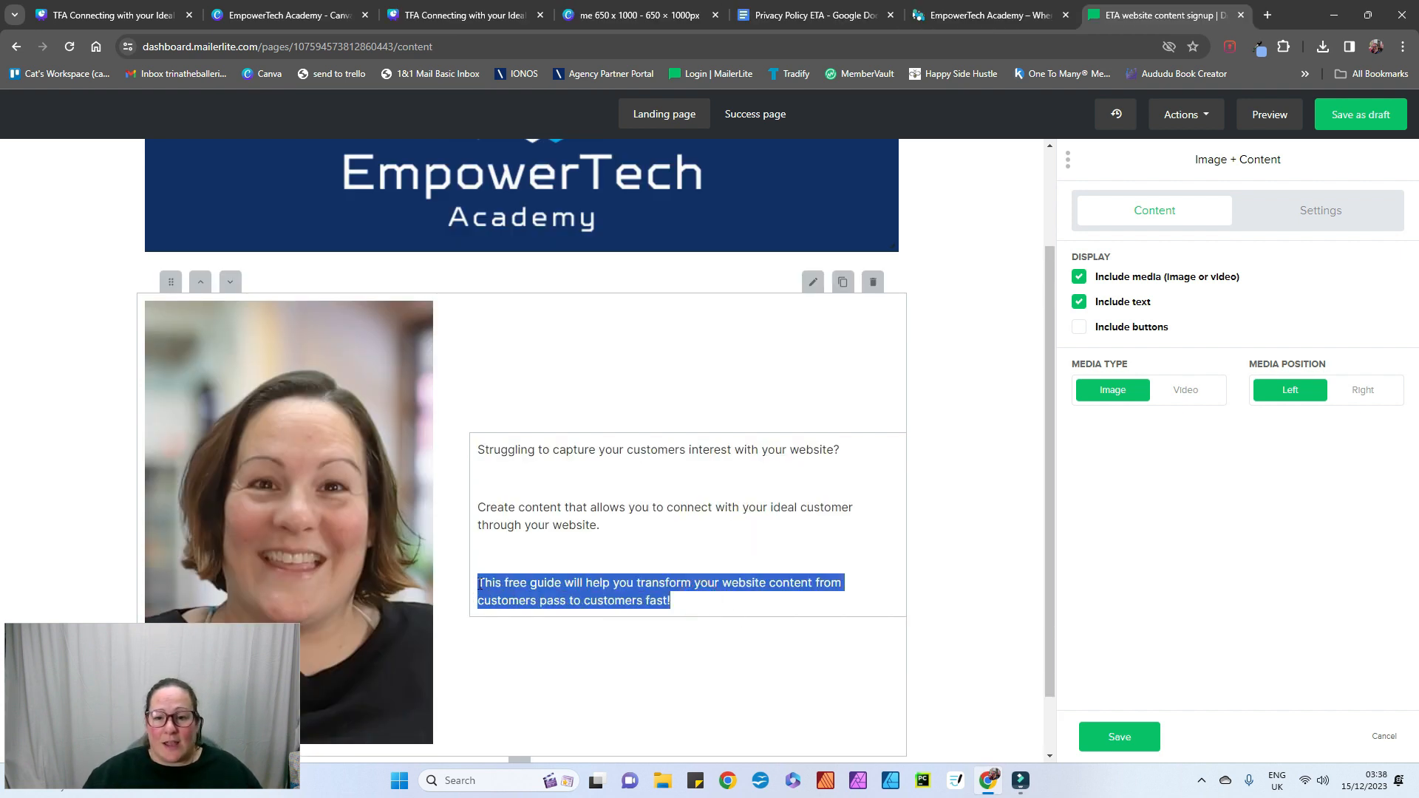
pyautogui.click(651, 584)
pyautogui.moveTo(688, 600); pyautogui.dragTo(471, 589)
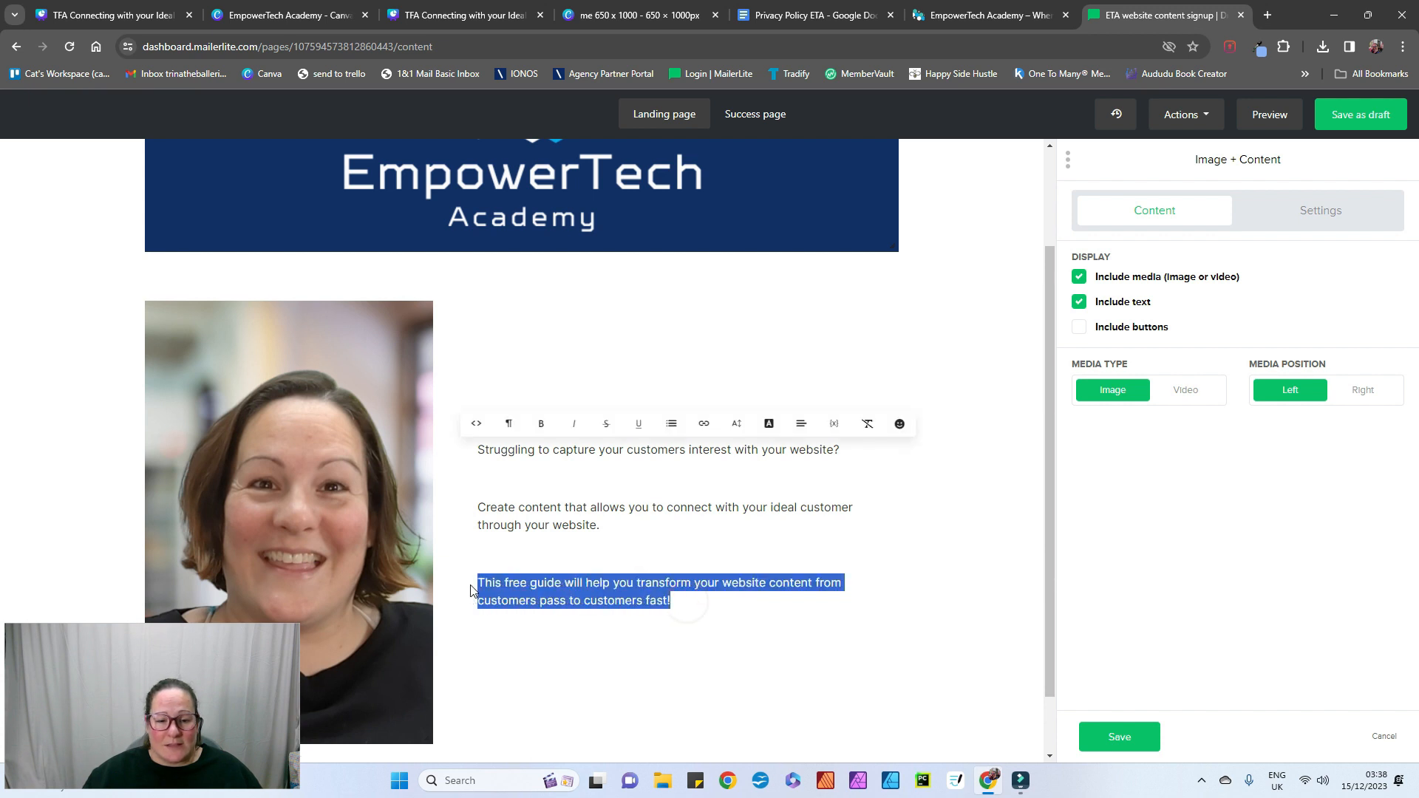
pyautogui.click(541, 423)
pyautogui.click(703, 550)
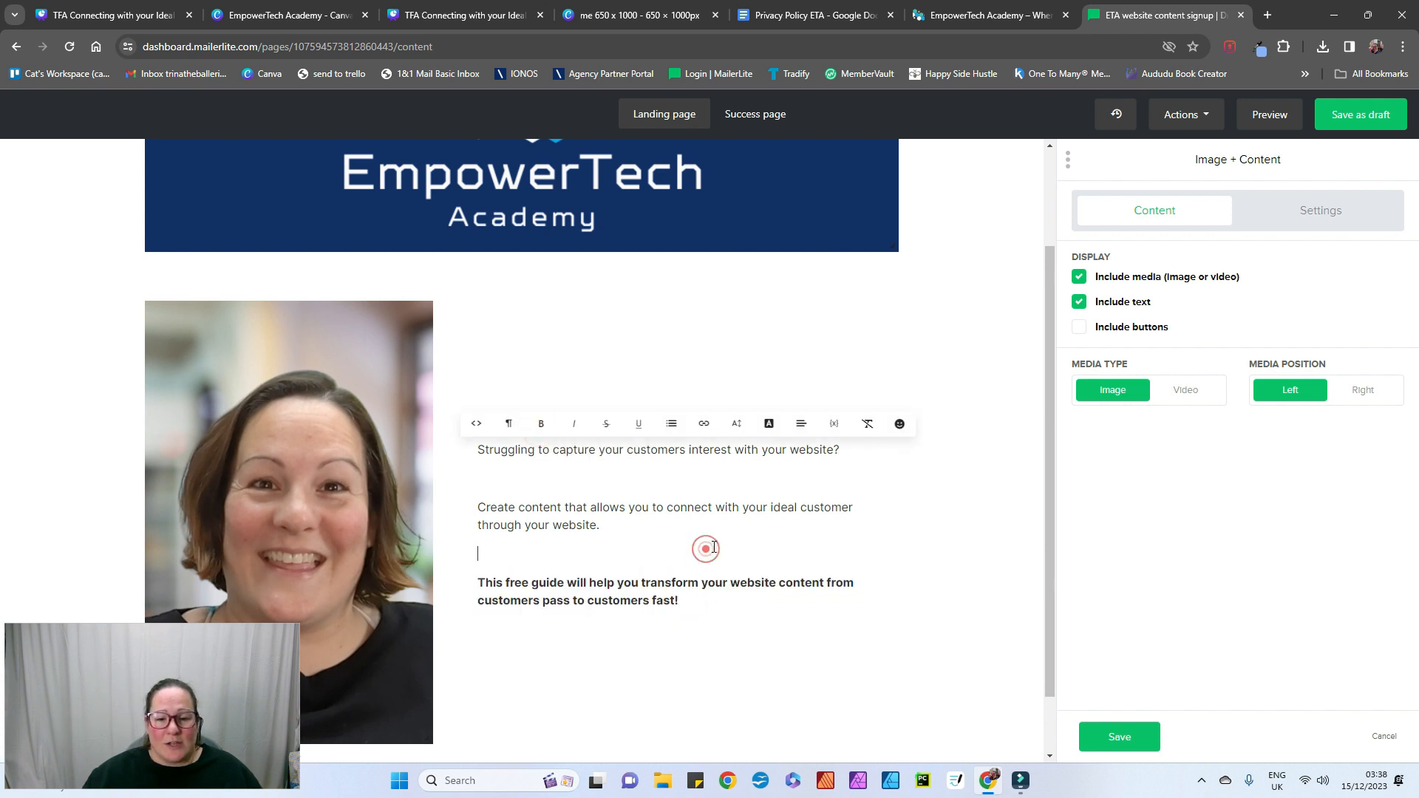
# Step: Set the font size of all three paragraphs beside the portrait to 24px, after trying 14px
pyautogui.moveTo(680, 597); pyautogui.dragTo(473, 457)
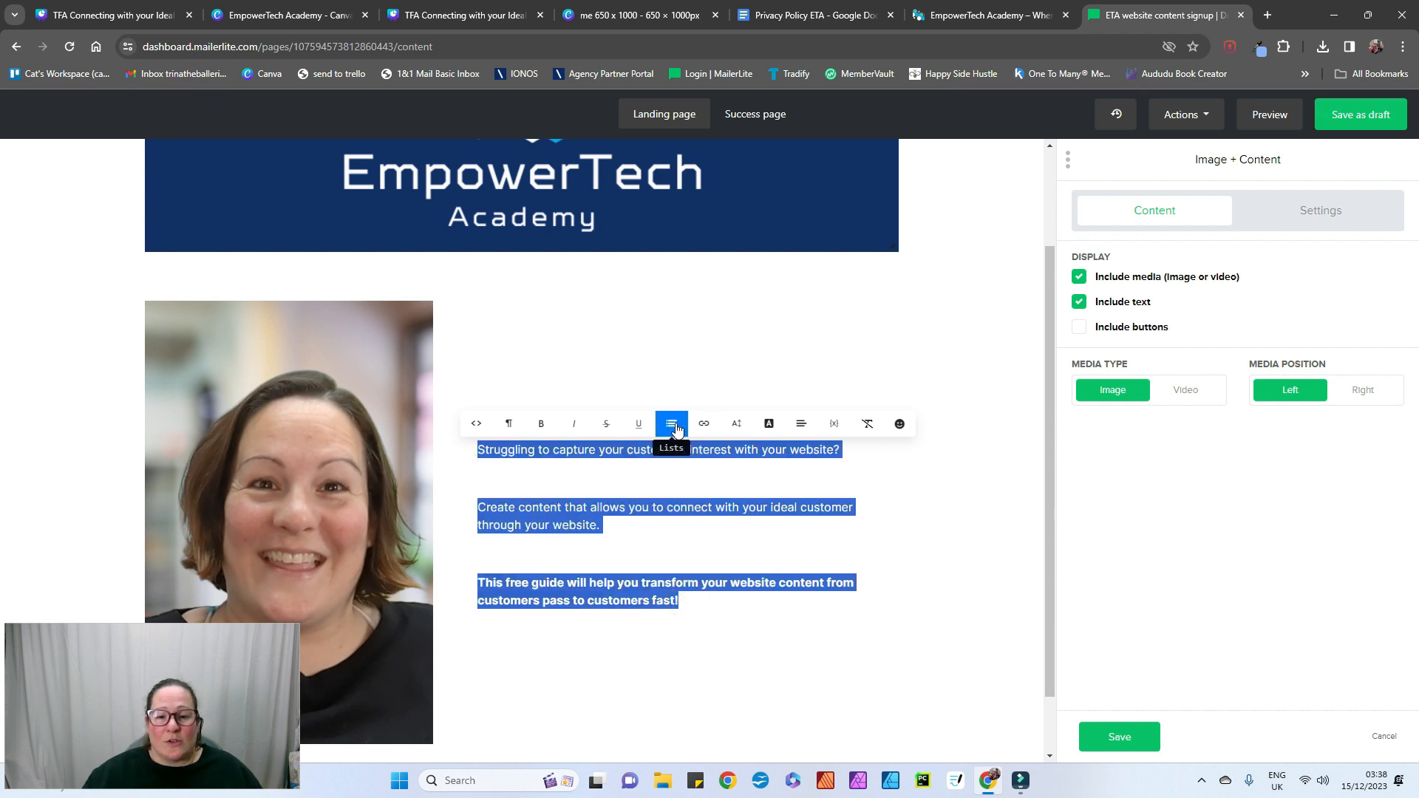
pyautogui.click(736, 429)
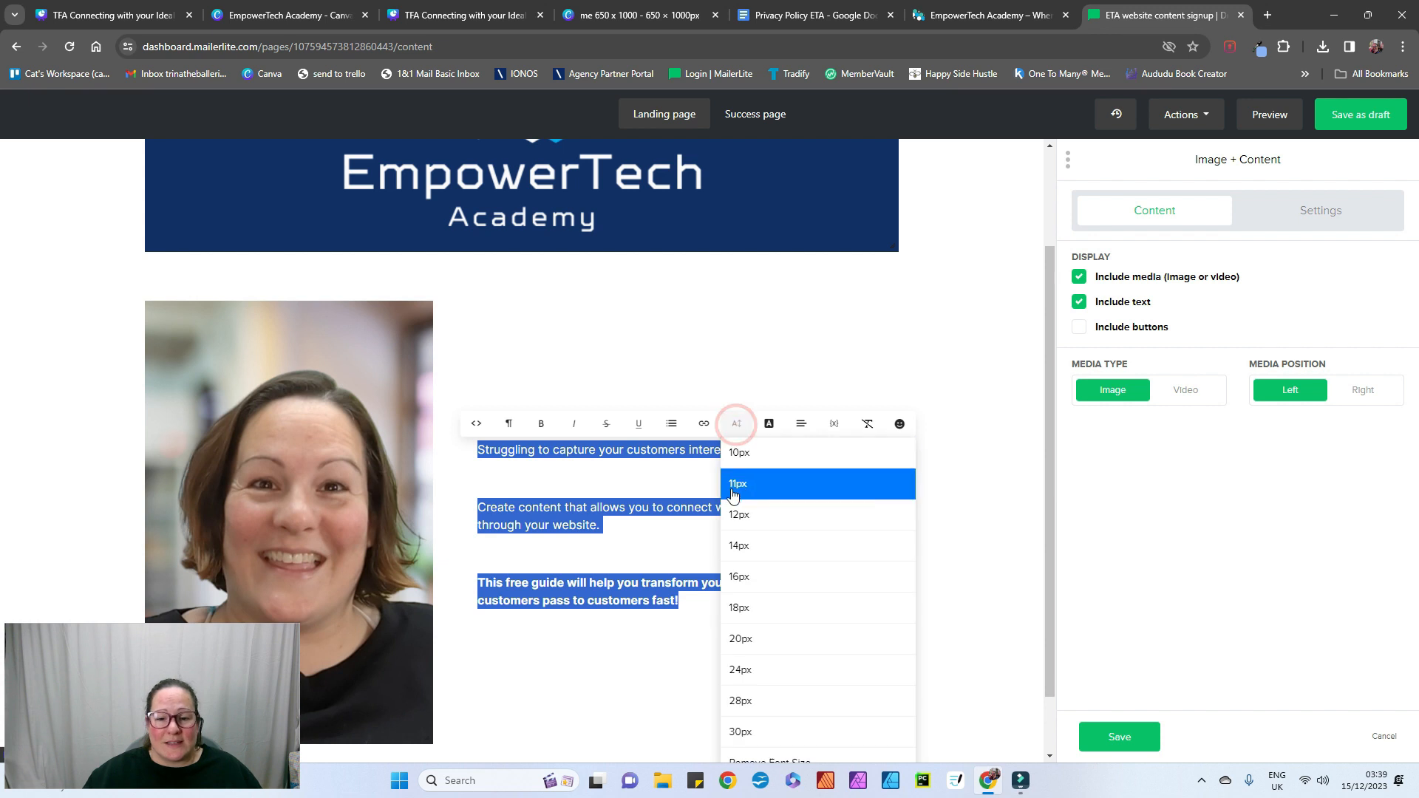
pyautogui.click(746, 547)
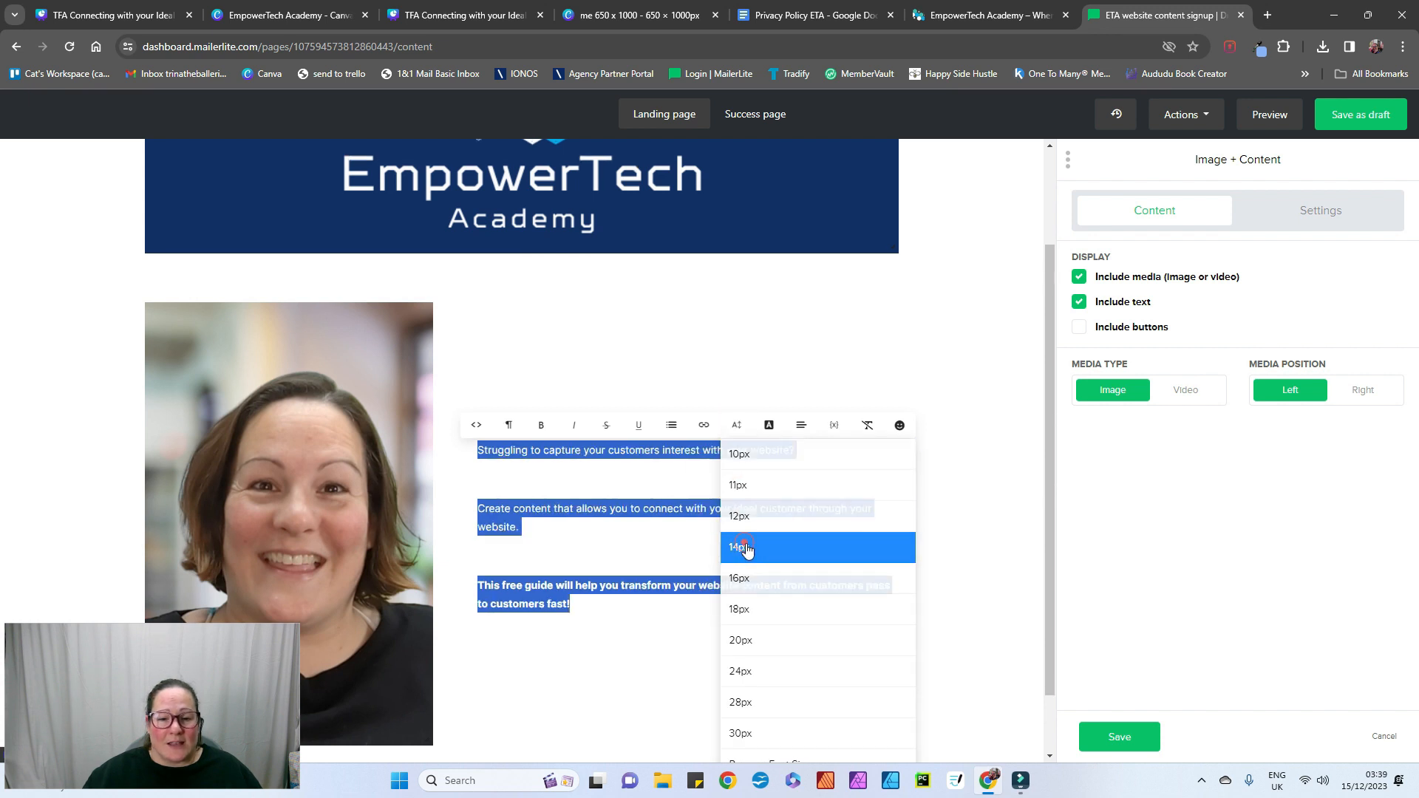
pyautogui.click(737, 425)
pyautogui.click(762, 685)
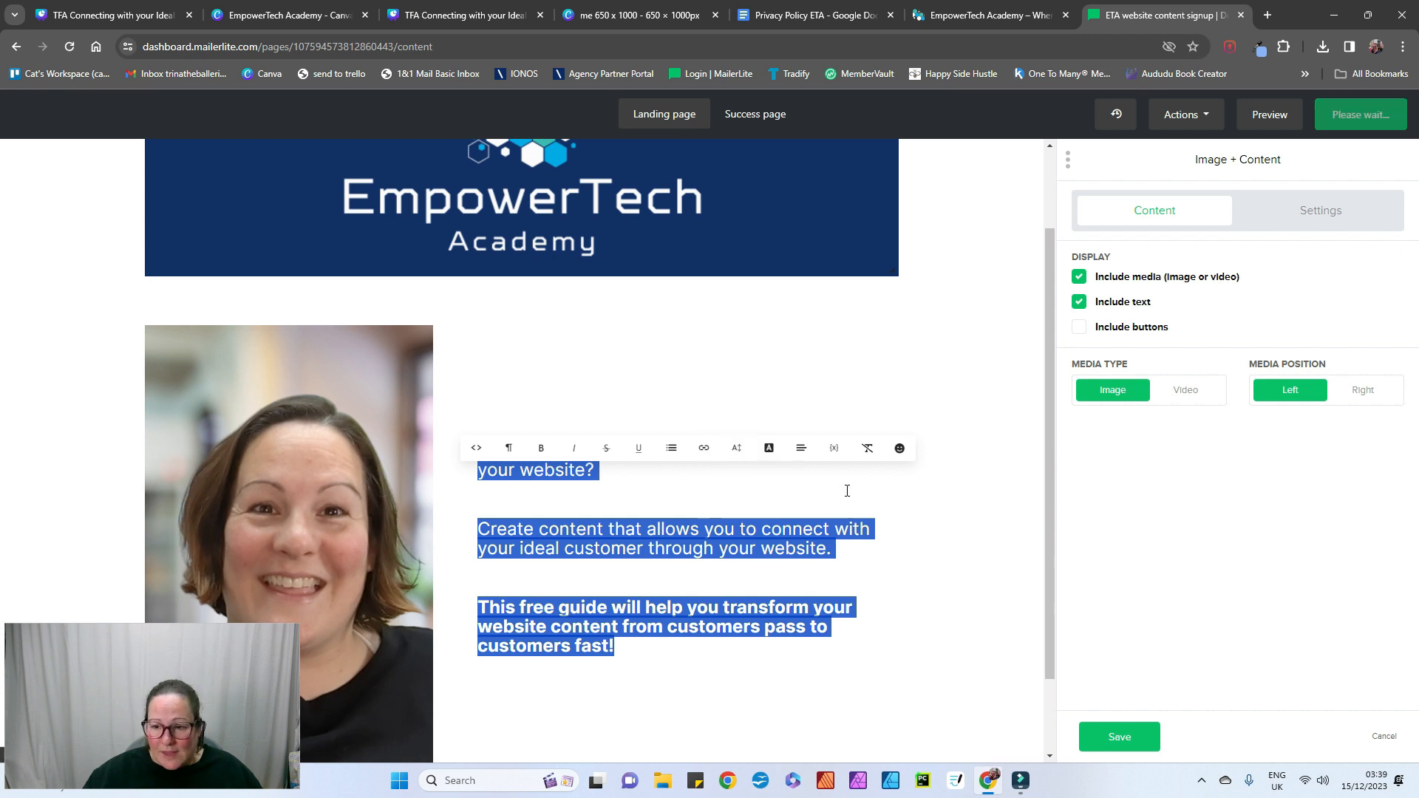
# Step: Examine the Image + Content block's settings, including its alignment, background and content style options
pyautogui.click(1320, 214)
pyautogui.scroll(-3, 1261, 458)
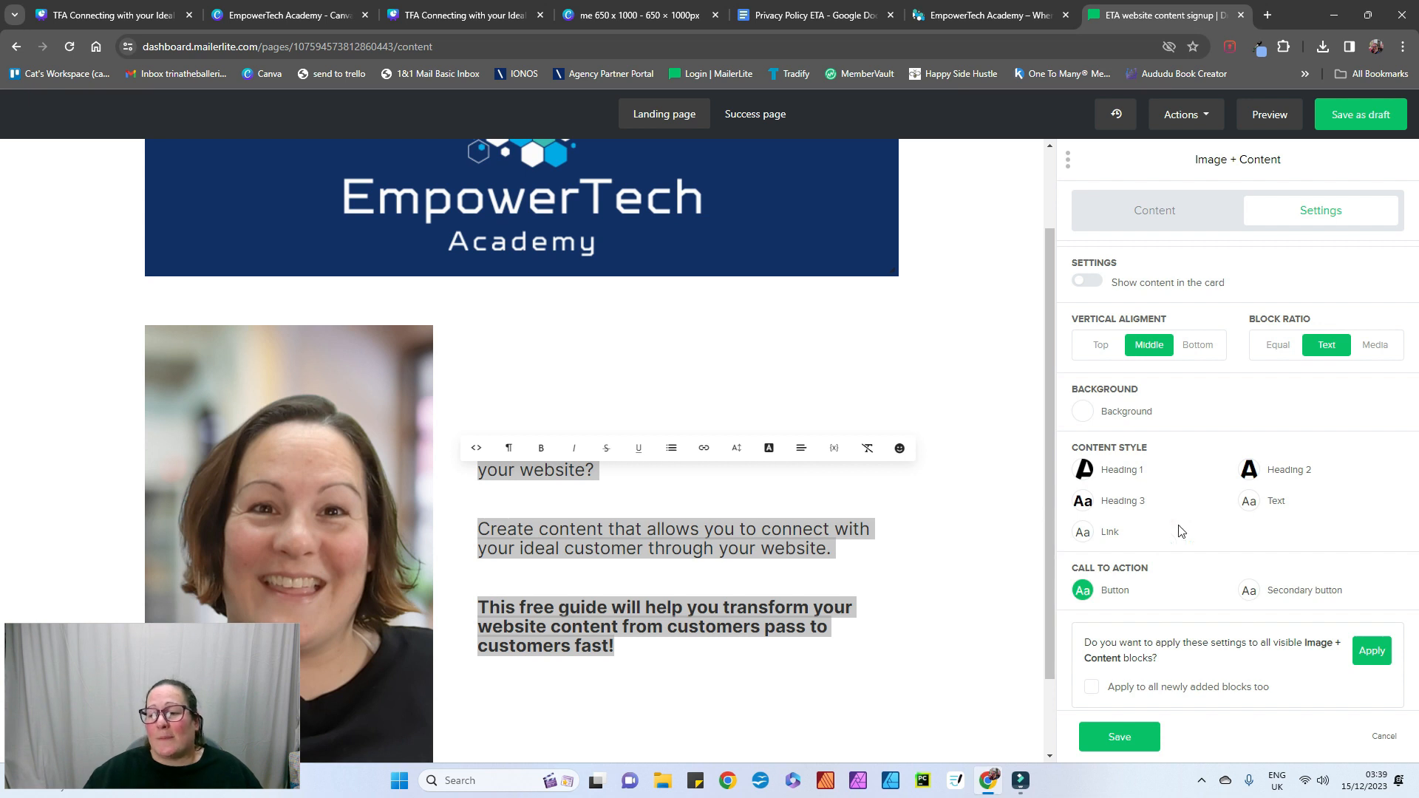
pyautogui.click(902, 558)
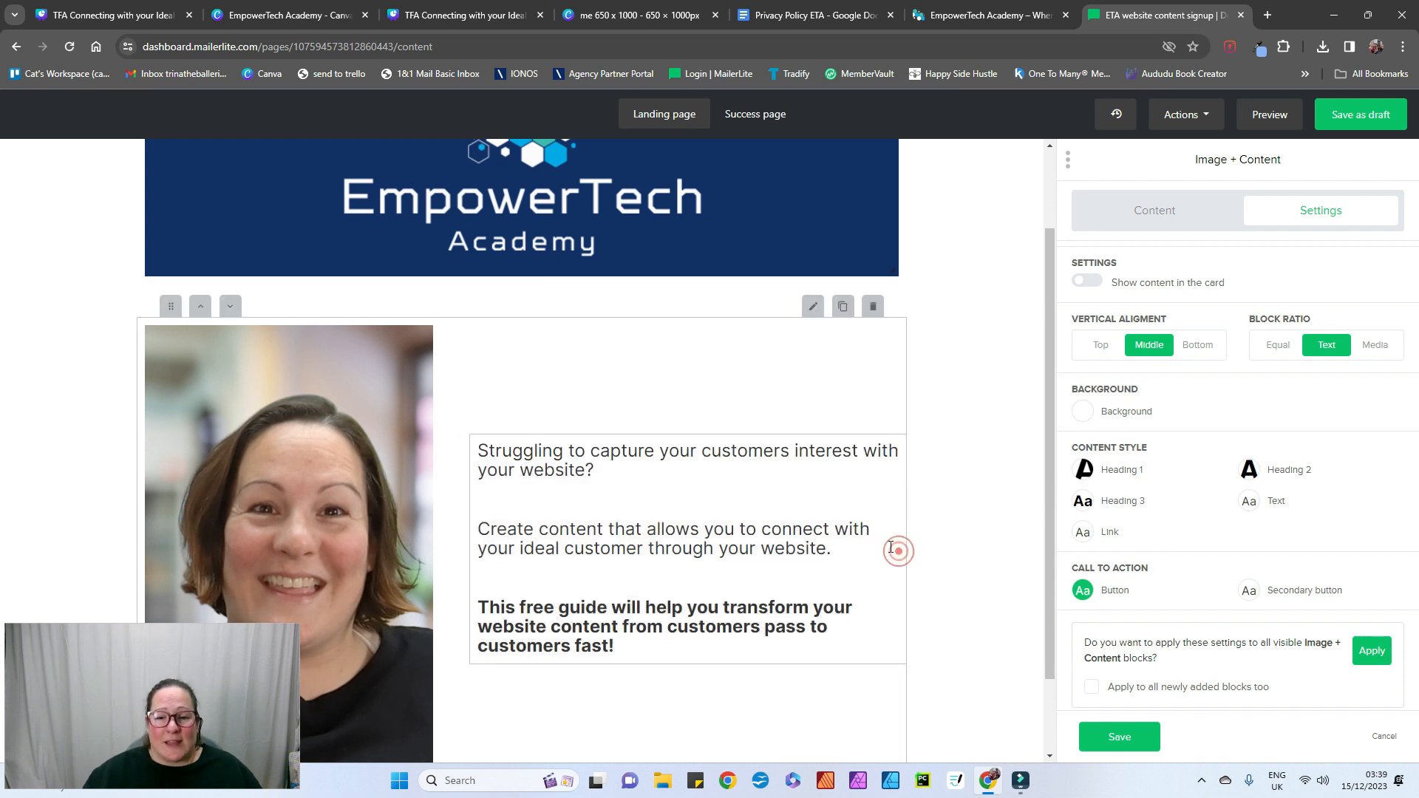
pyautogui.click(674, 542)
pyautogui.click(660, 646)
pyautogui.click(725, 557)
# Step: Try the Heading 1 style on all three paragraphs beside the portrait
pyautogui.moveTo(658, 646); pyautogui.dragTo(473, 458)
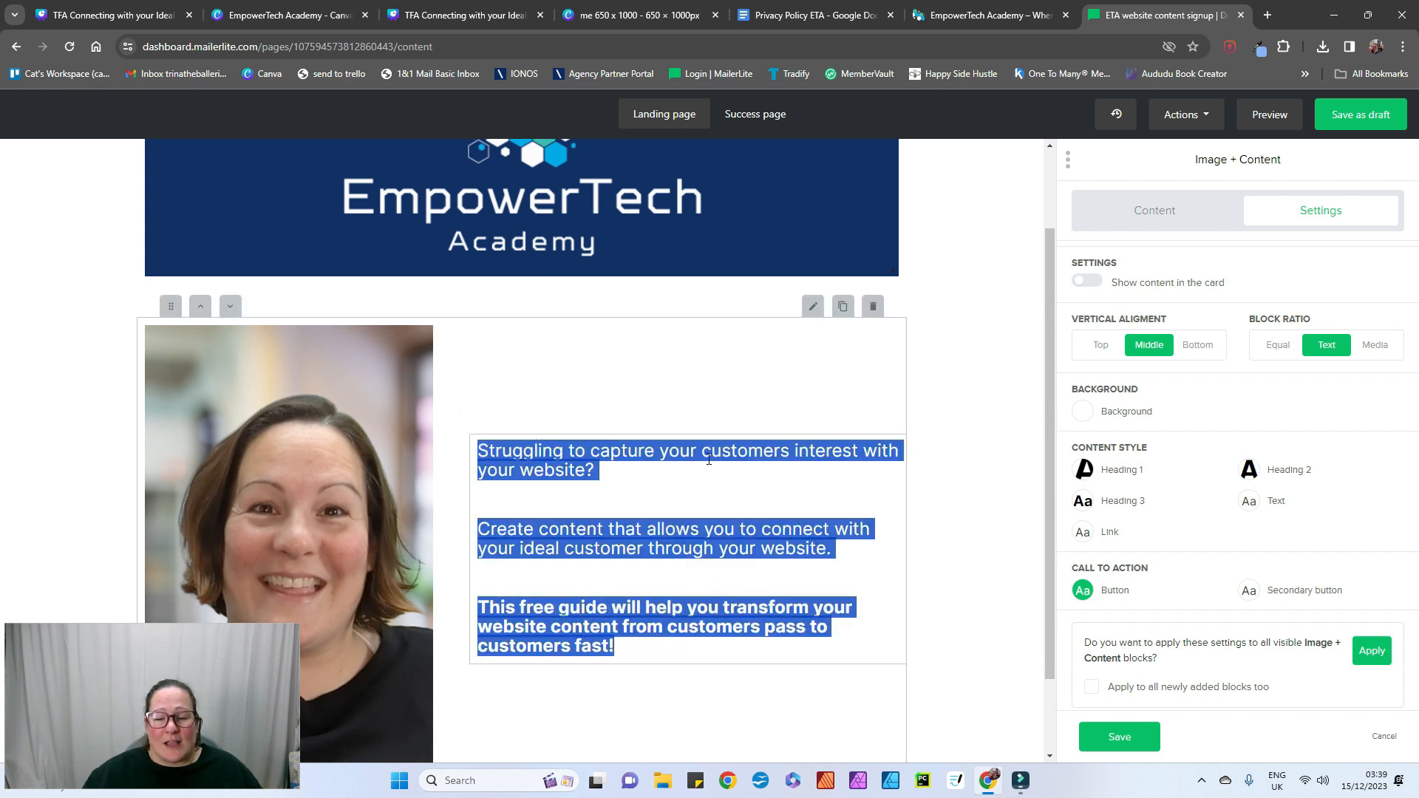
pyautogui.click(683, 456)
pyautogui.moveTo(589, 633); pyautogui.dragTo(480, 453)
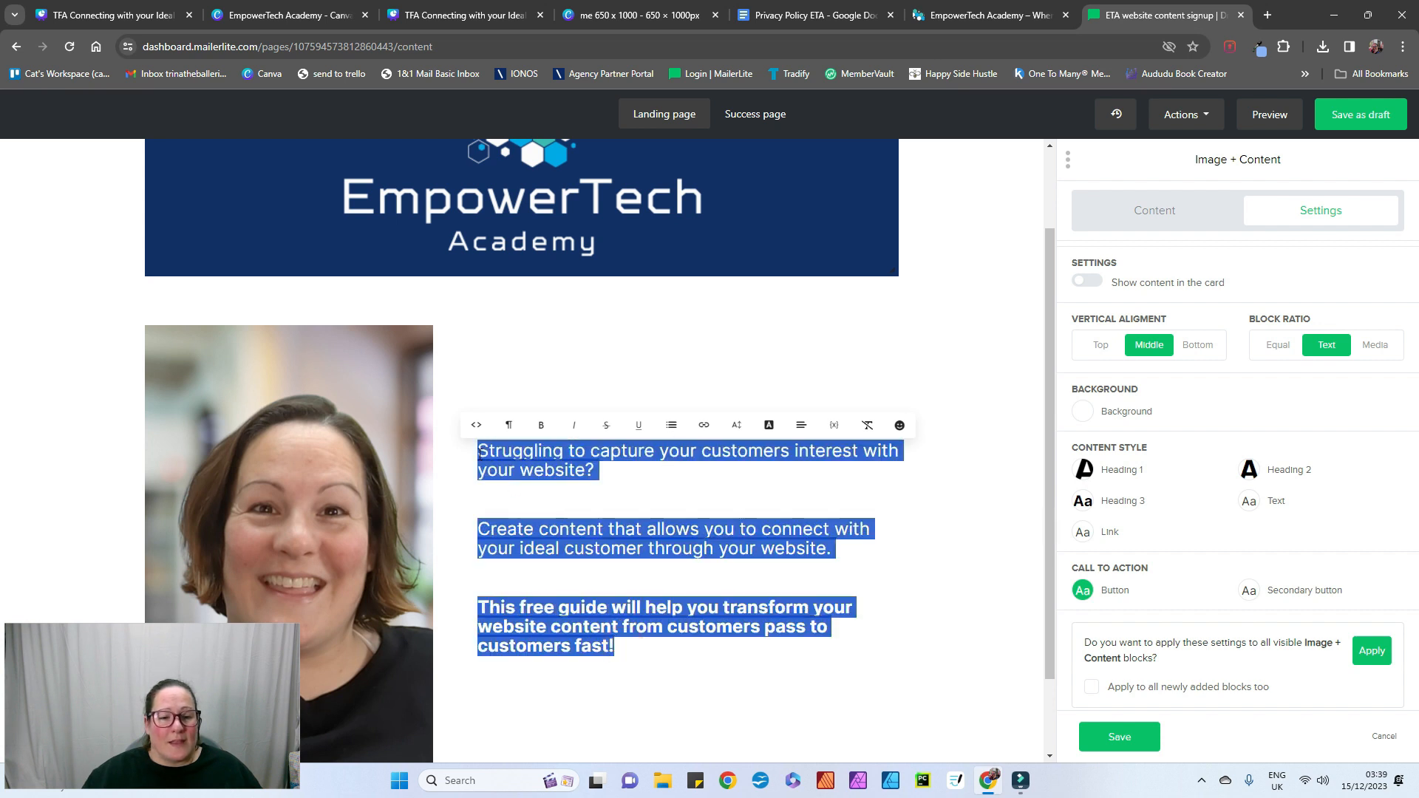
pyautogui.click(508, 428)
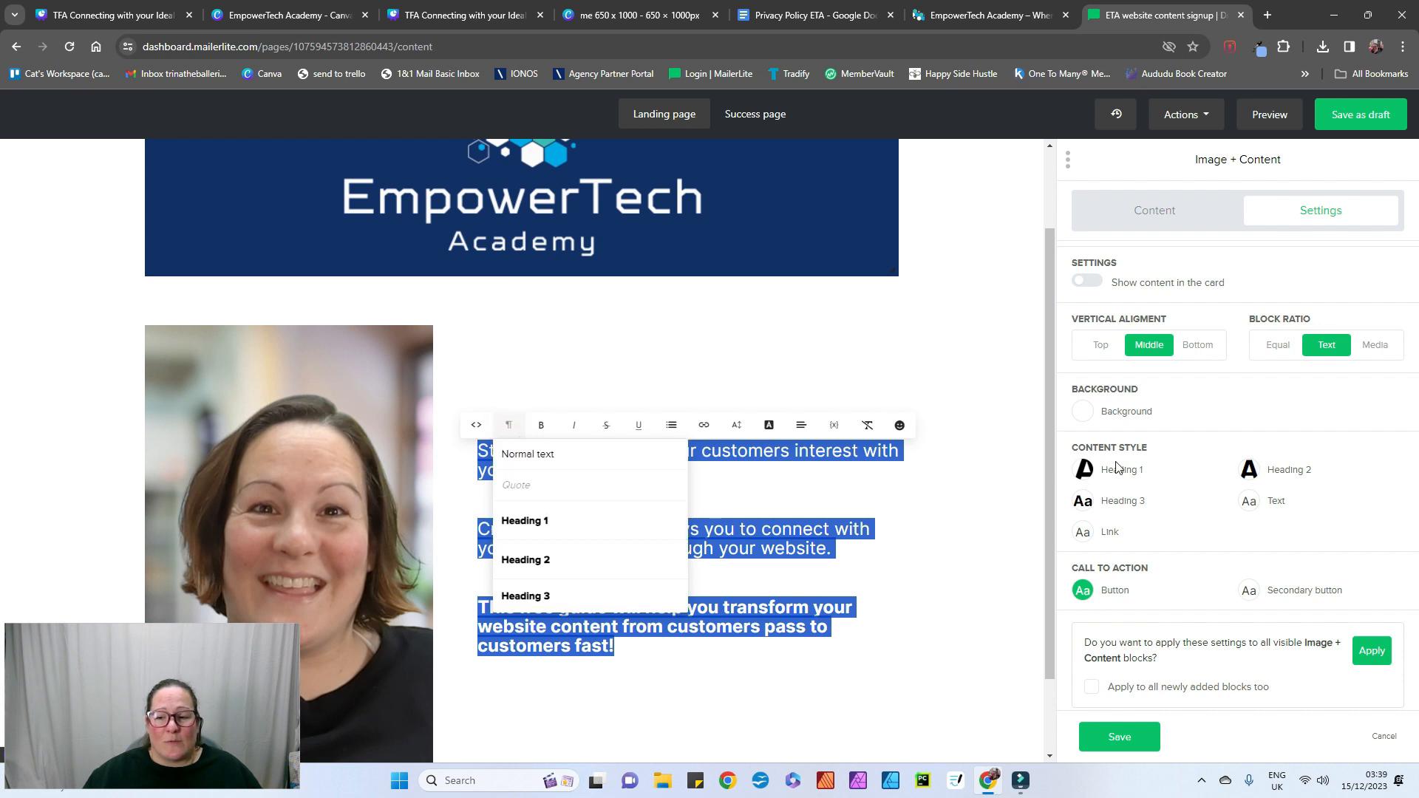
pyautogui.click(598, 525)
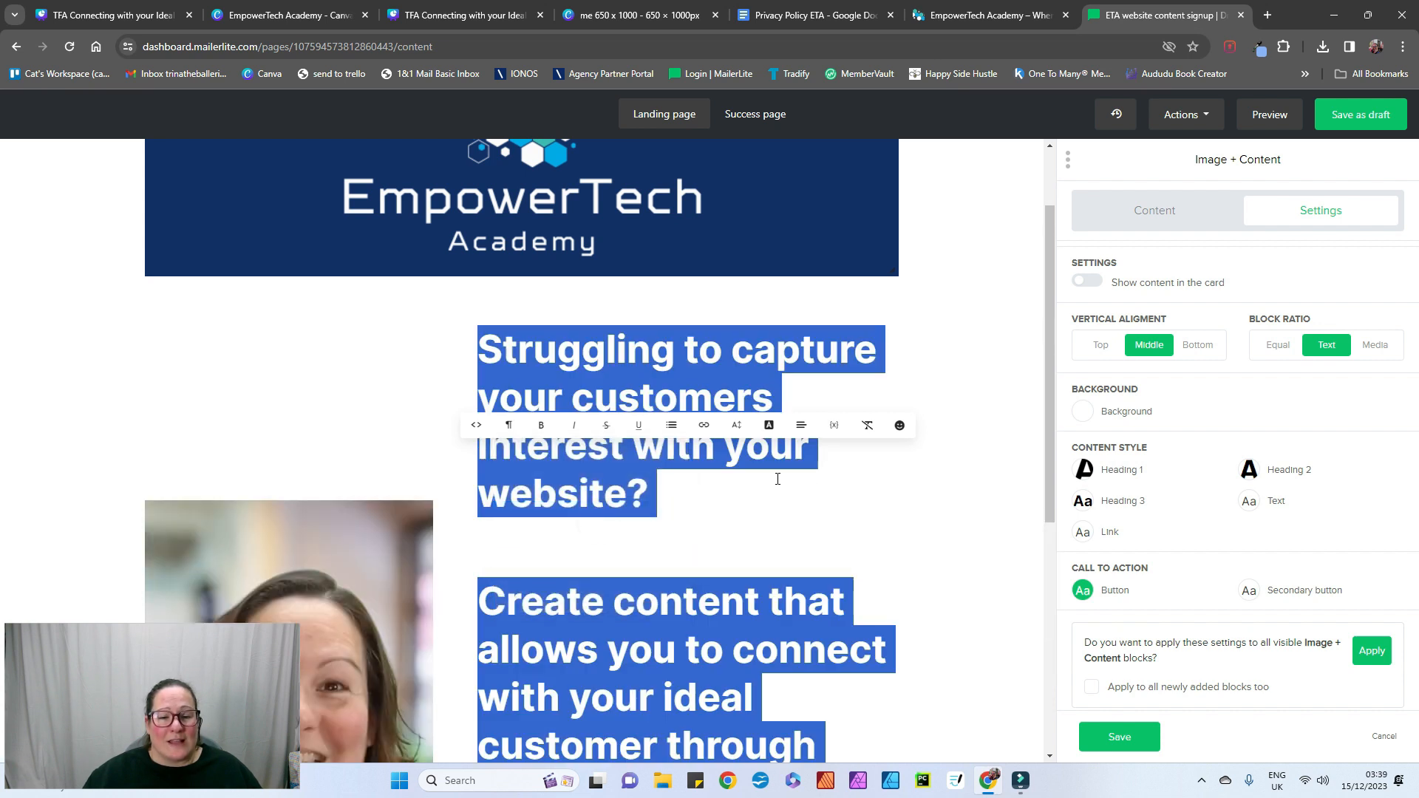
# Step: Apply the Heading 3 style to all three paragraphs beside the portrait, after trying Heading 2
pyautogui.click(509, 426)
pyautogui.click(561, 560)
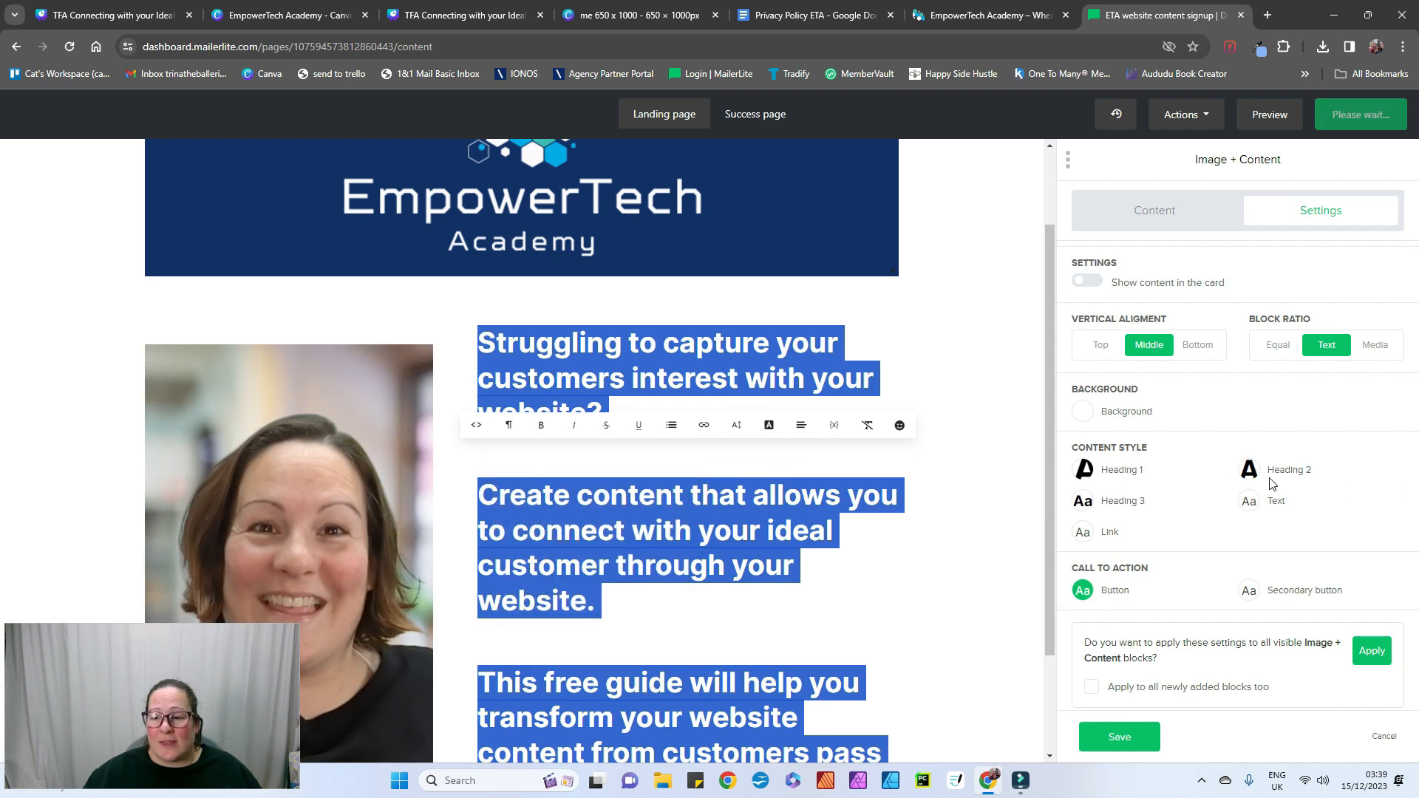
pyautogui.click(510, 426)
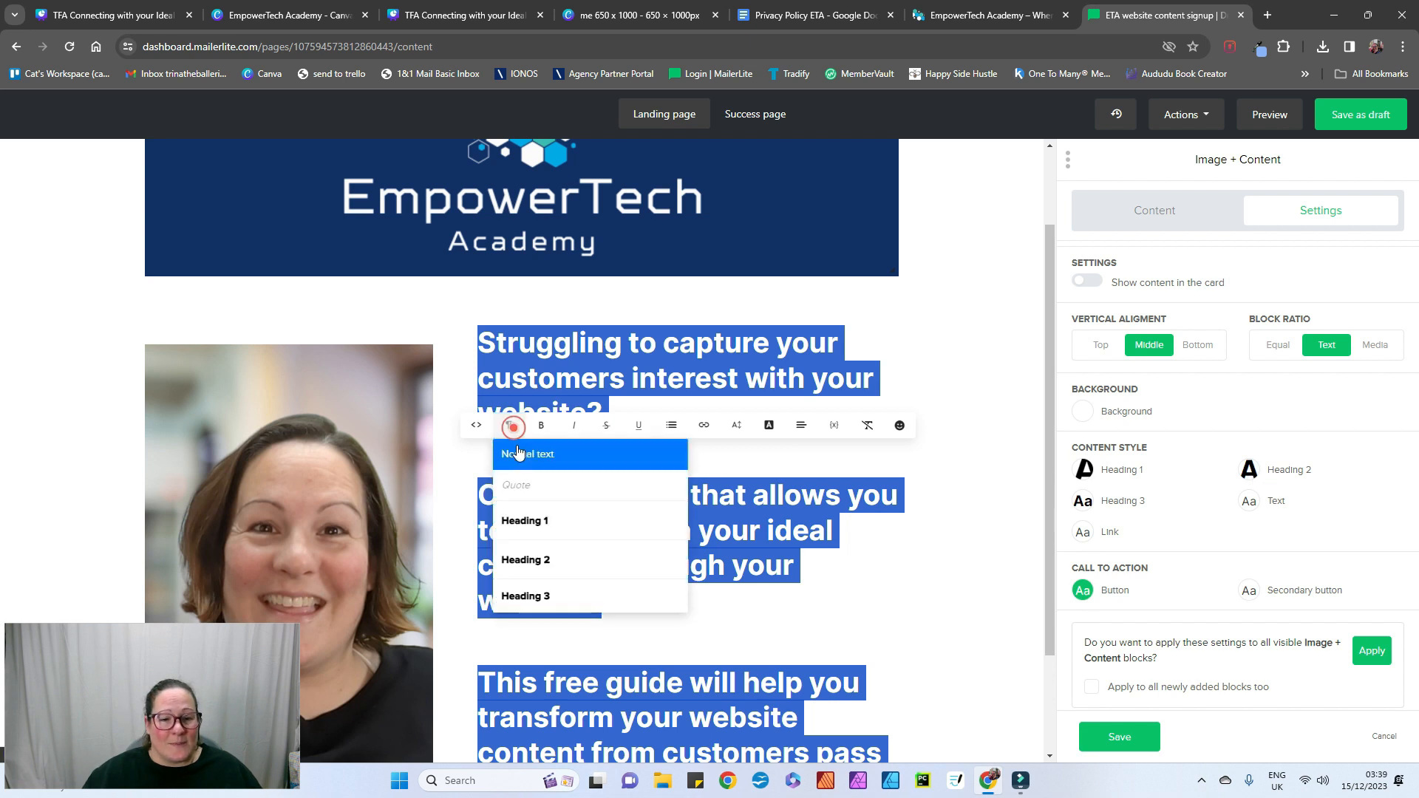
pyautogui.click(542, 596)
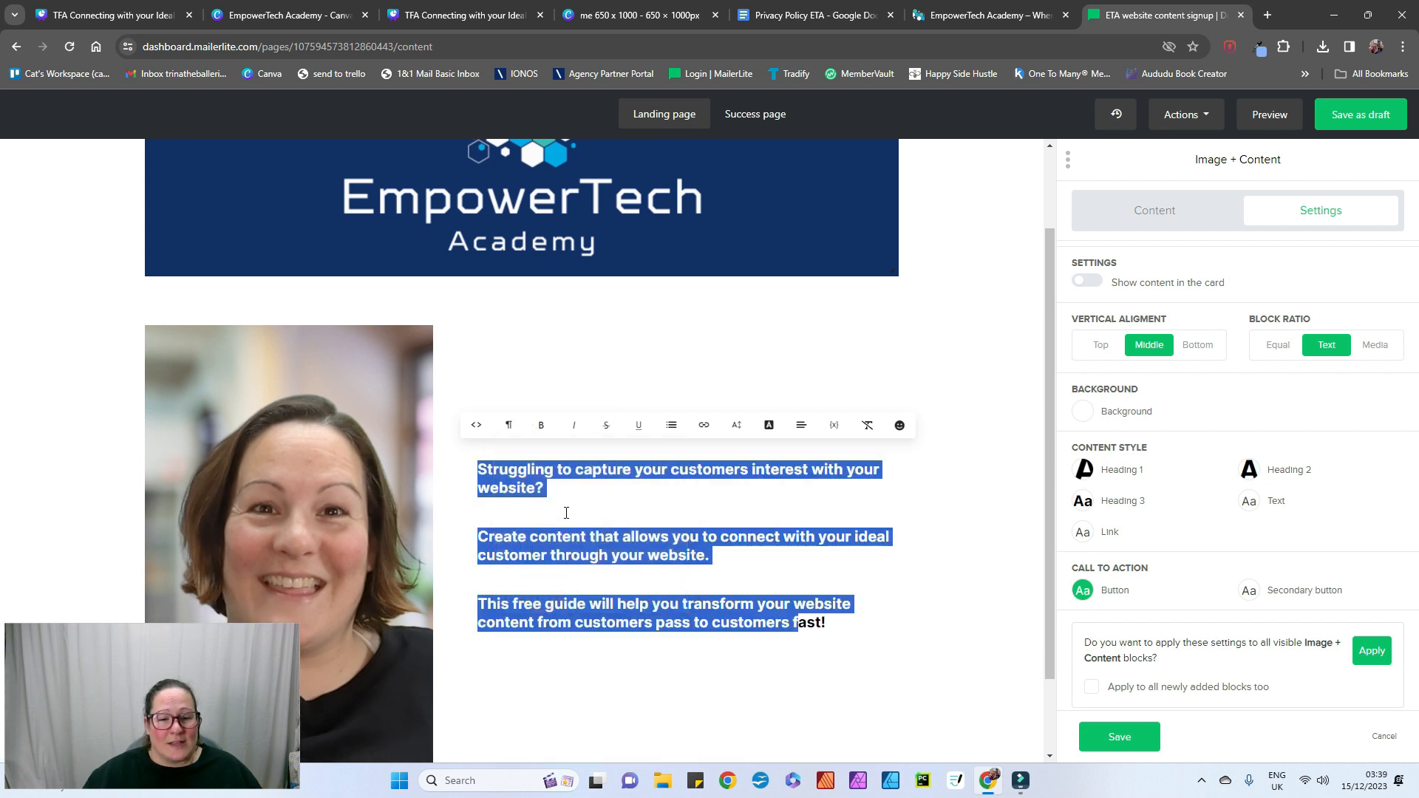
# Step: Set the font size of all three Heading 3 paragraphs beside the portrait to 30px
pyautogui.scroll(-1, 713, 448)
pyautogui.moveTo(828, 526); pyautogui.dragTo(473, 378)
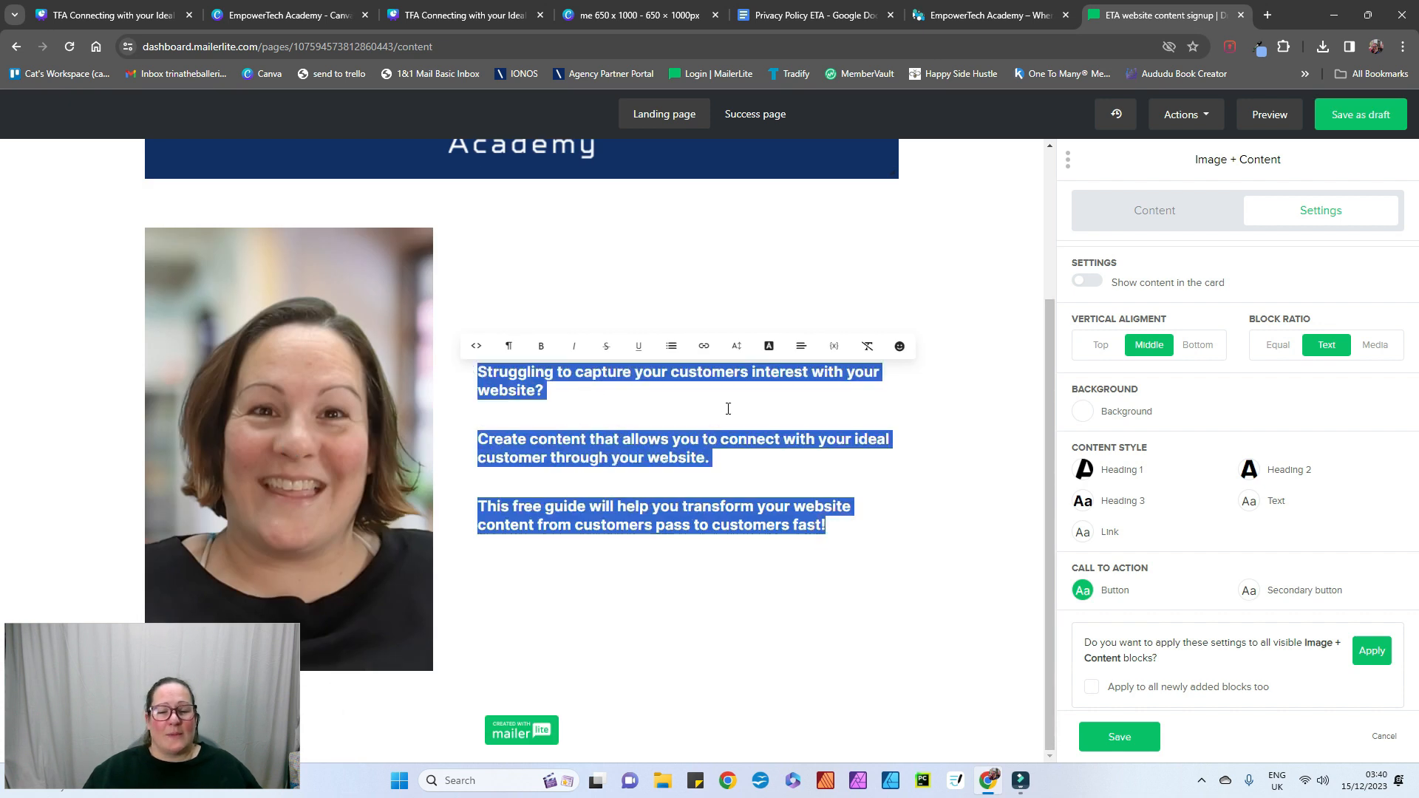
pyautogui.click(736, 345)
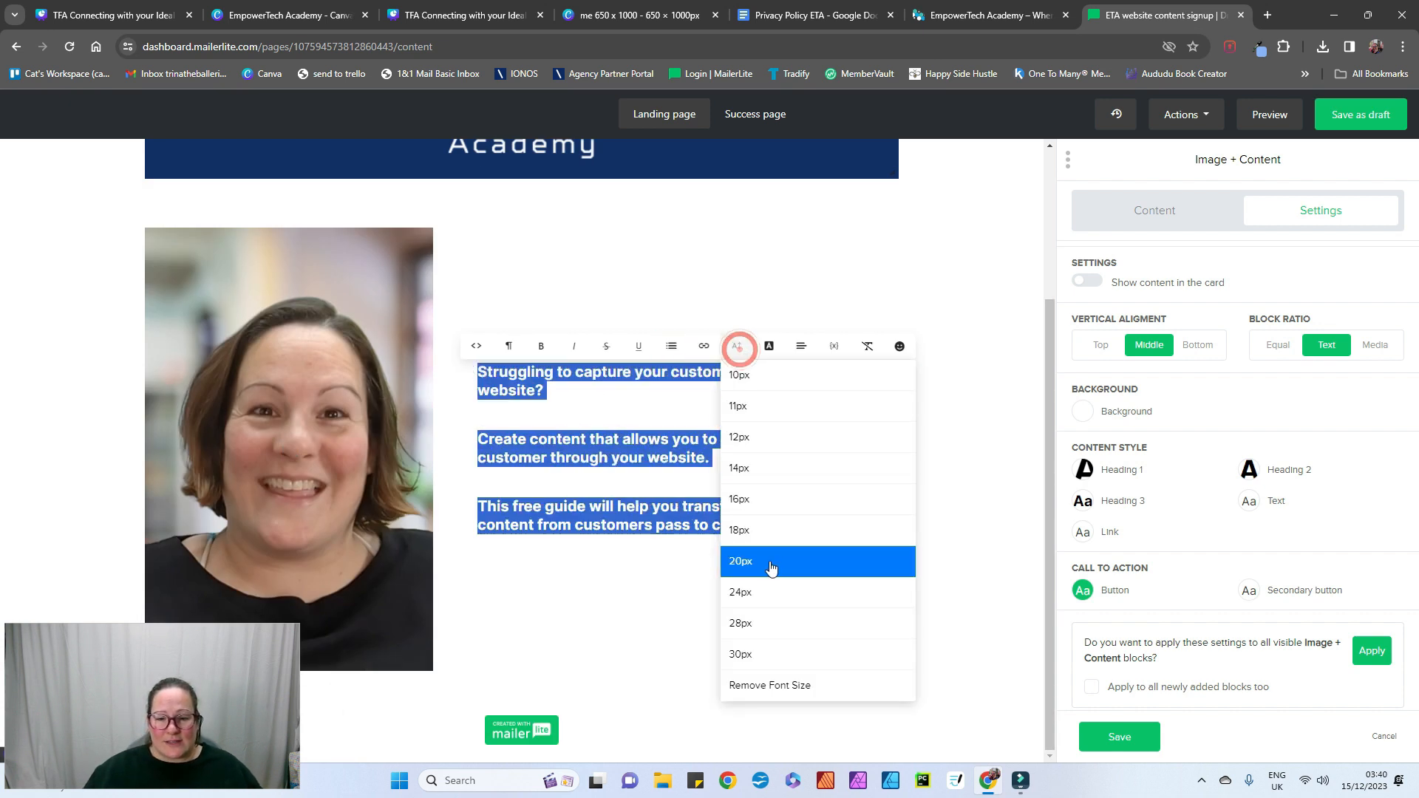
pyautogui.click(758, 653)
pyautogui.click(748, 609)
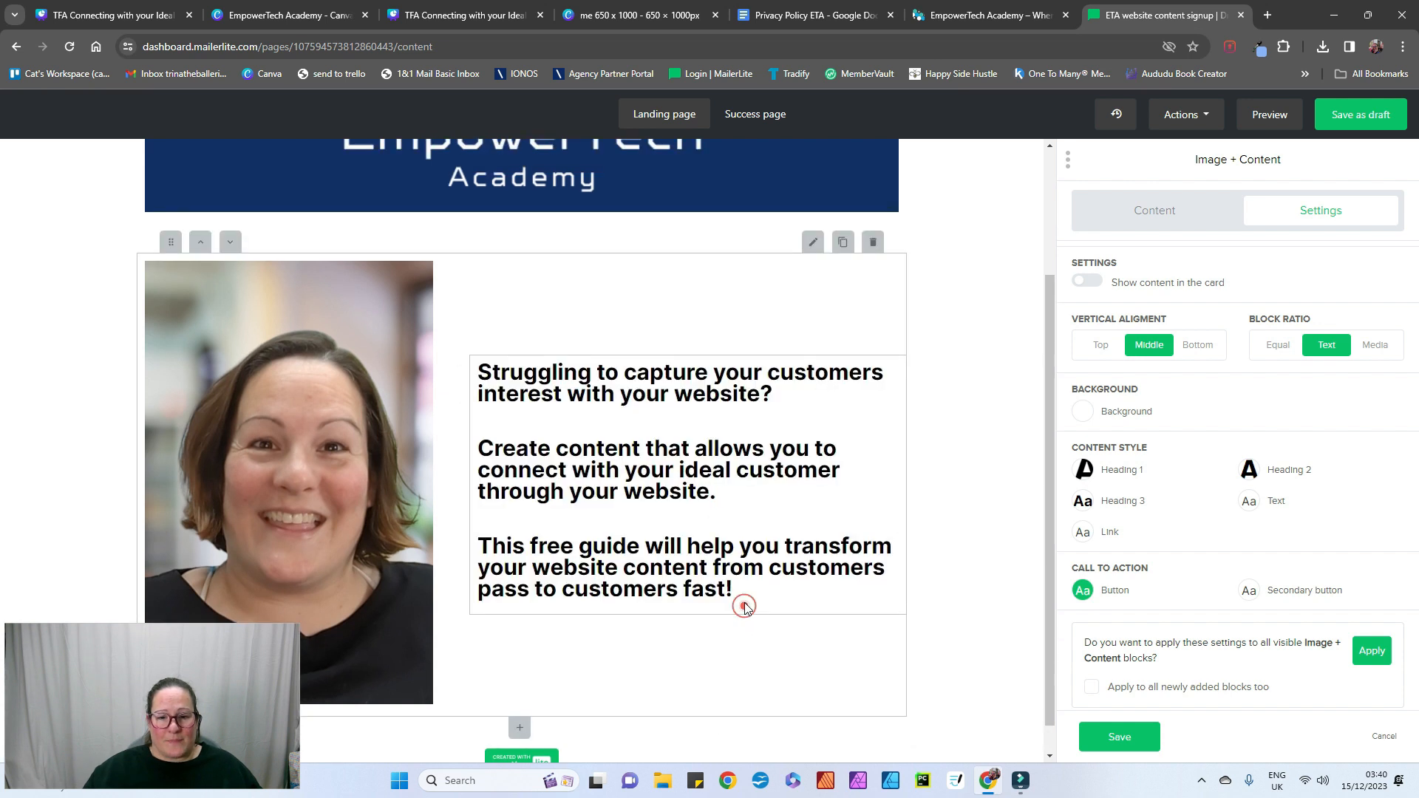
# Step: Remove the bold formatting from the first two paragraphs, from "Struggling to capture" to "through your website."
pyautogui.scroll(2, 742, 547)
pyautogui.scroll(-3, 740, 539)
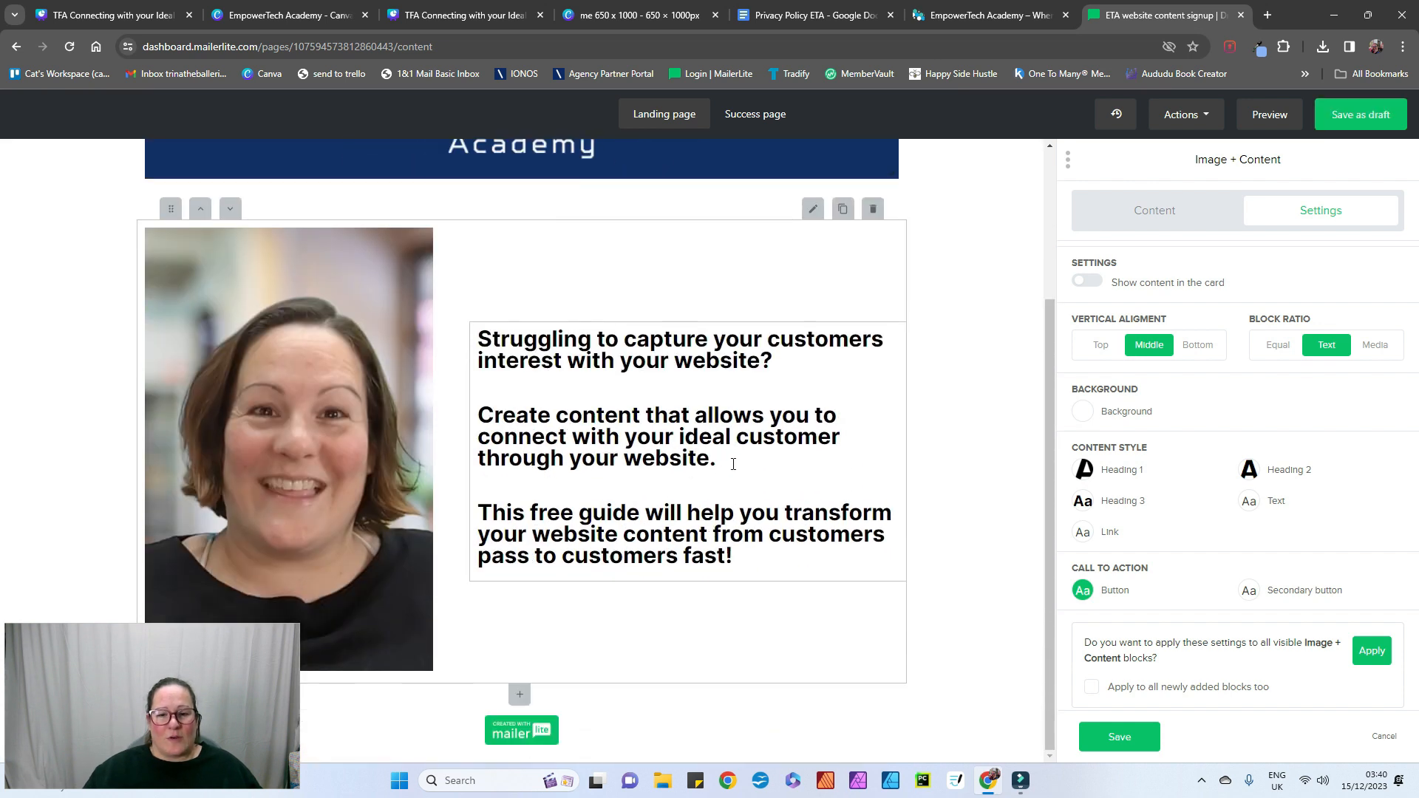
pyautogui.moveTo(733, 464); pyautogui.dragTo(473, 329)
pyautogui.click(748, 444)
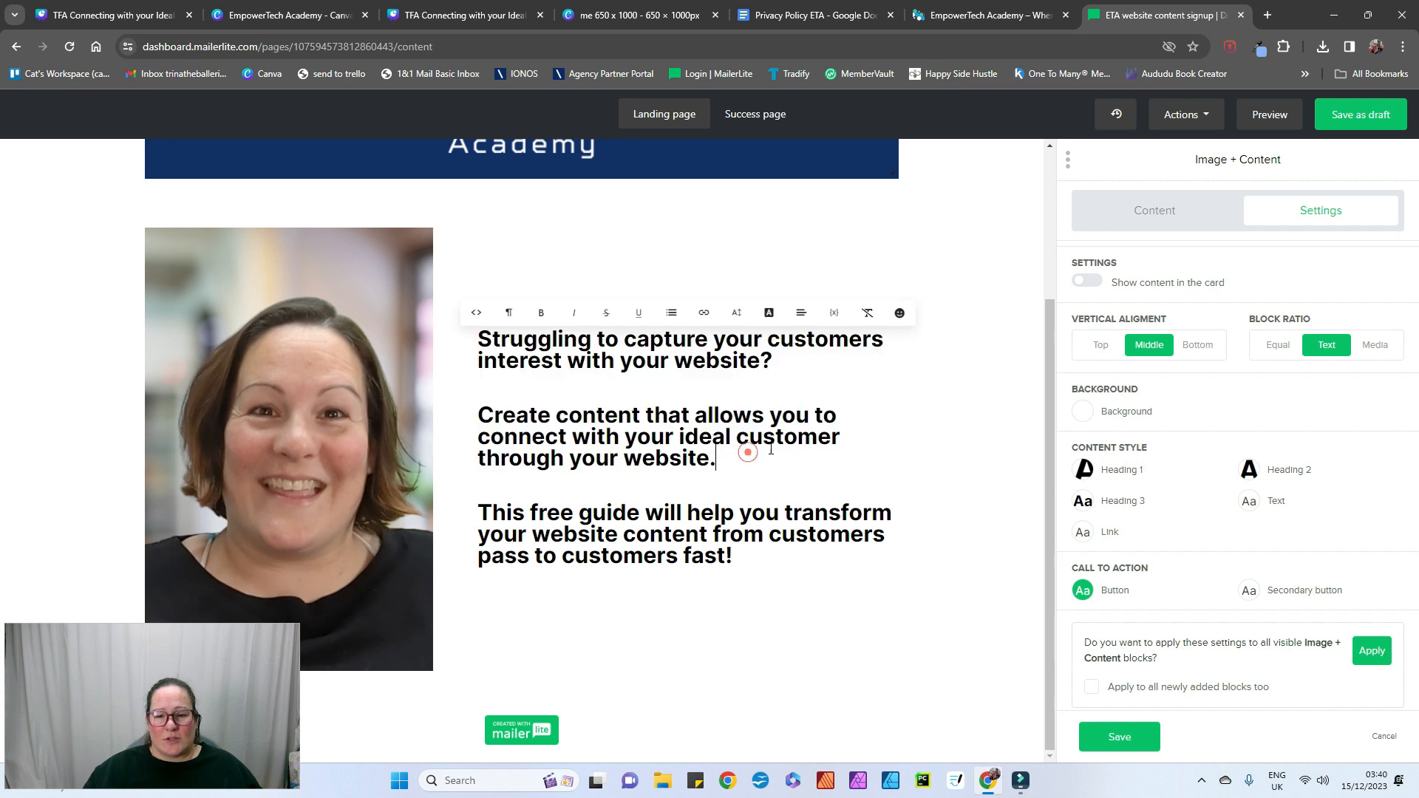
pyautogui.click(694, 431)
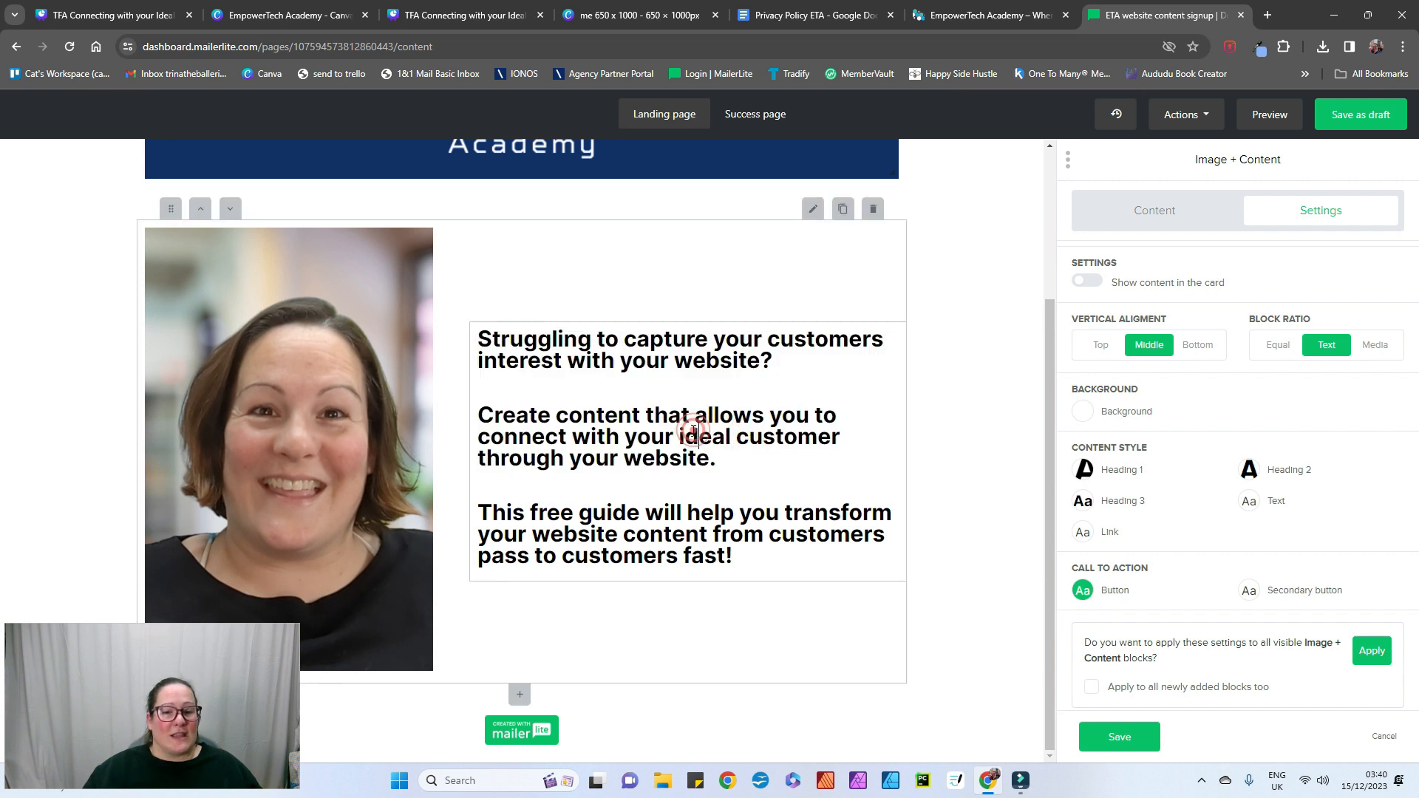
pyautogui.click(748, 432)
pyautogui.click(707, 462)
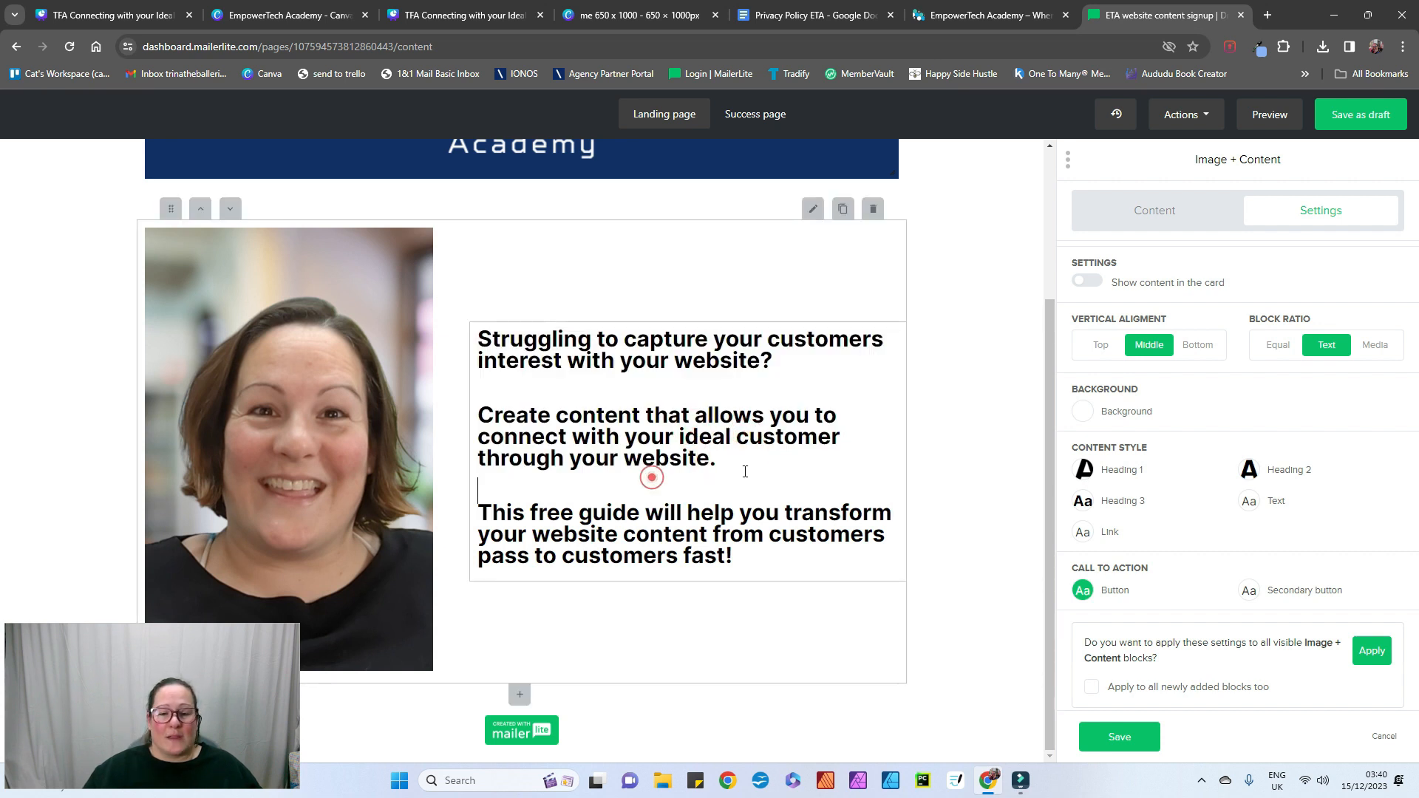
pyautogui.moveTo(652, 436); pyautogui.dragTo(462, 340)
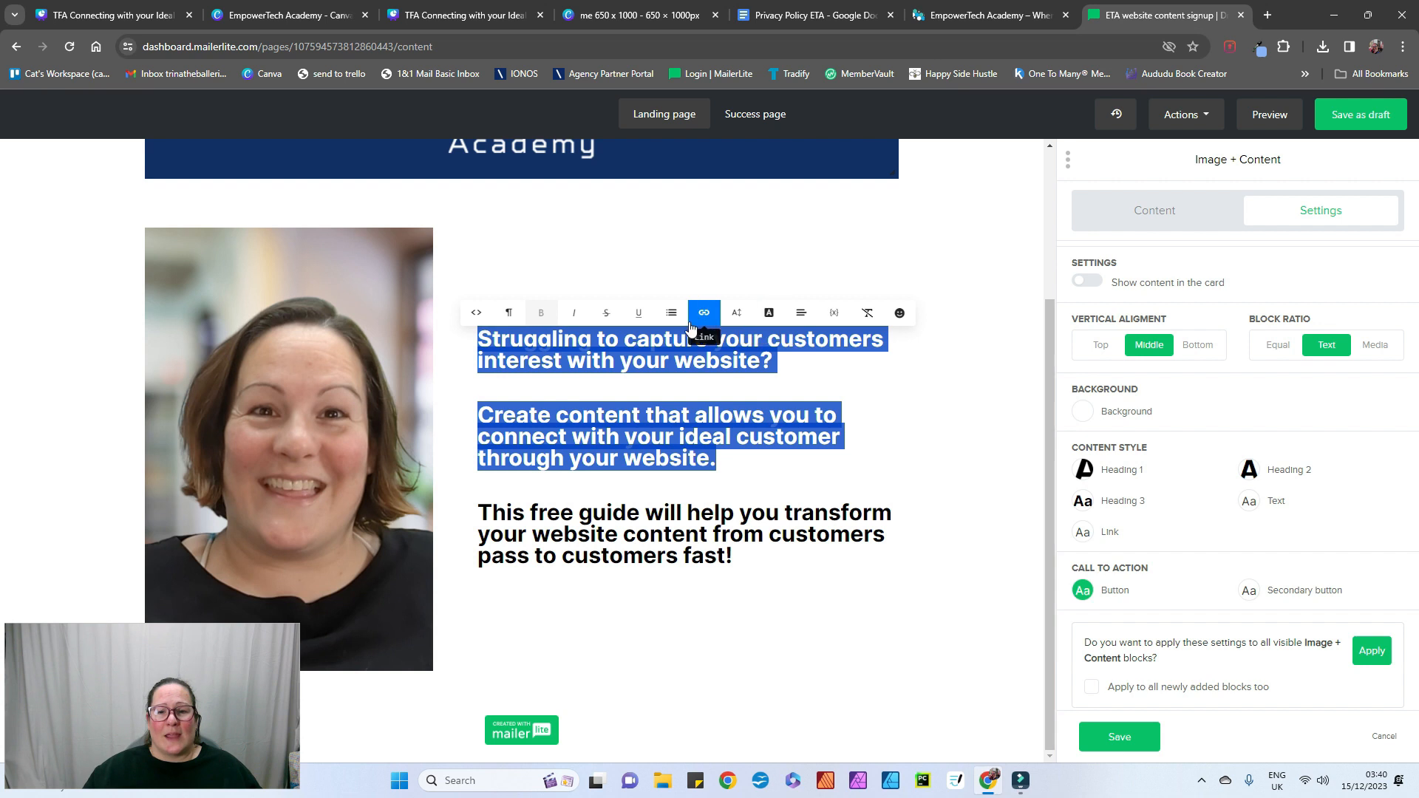
pyautogui.click(547, 319)
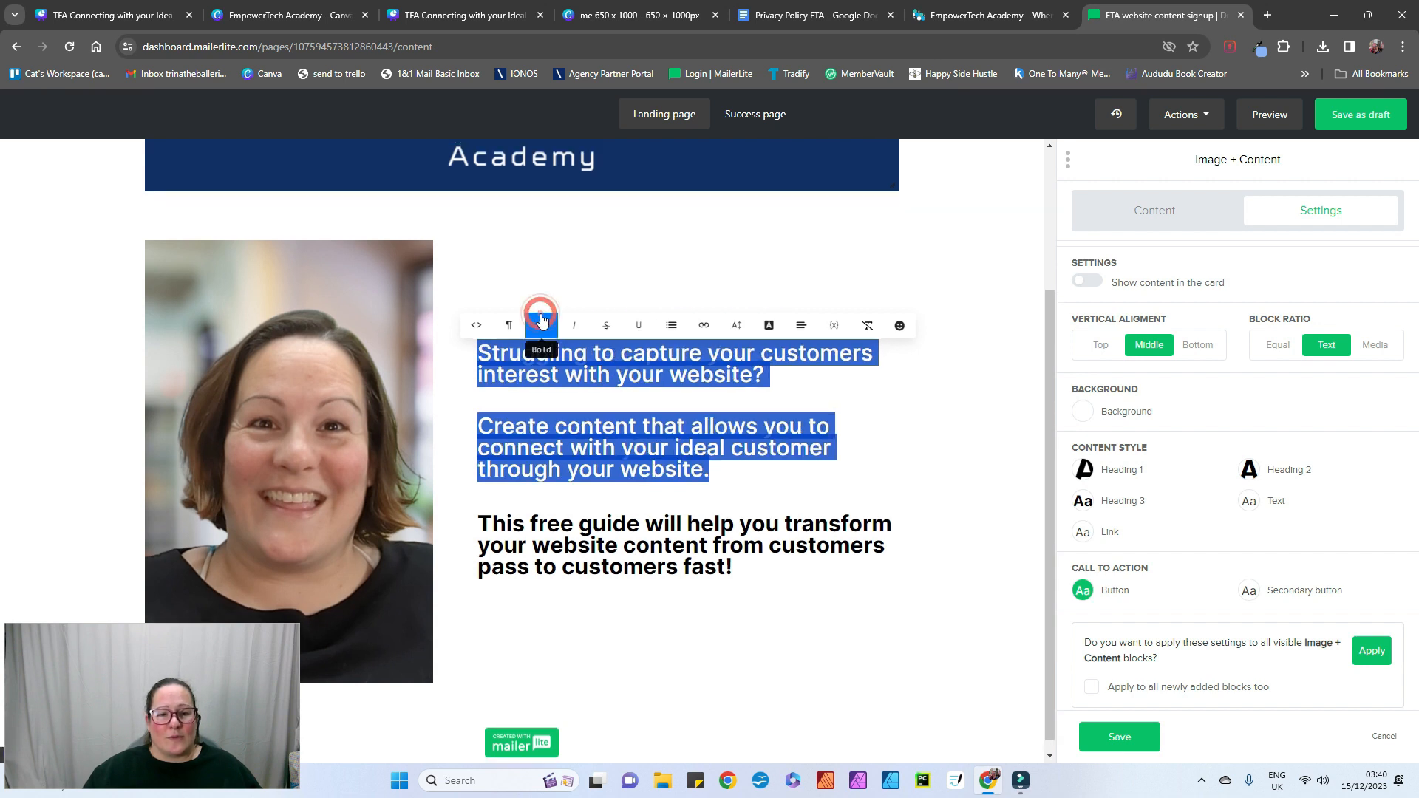
pyautogui.click(699, 481)
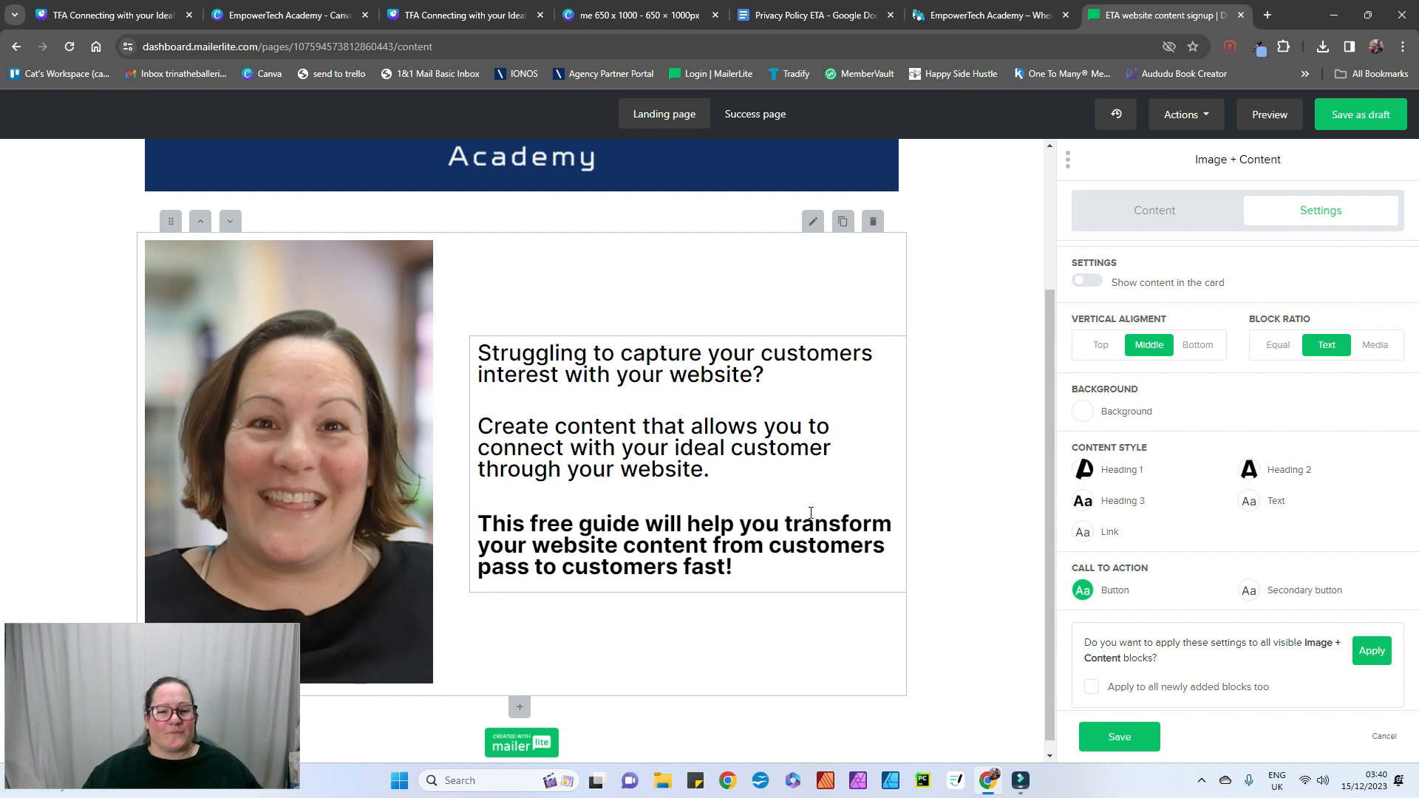
# Step: Review the banner and portrait text, and save the changes to the Image + Content block
pyautogui.scroll(3, 803, 493)
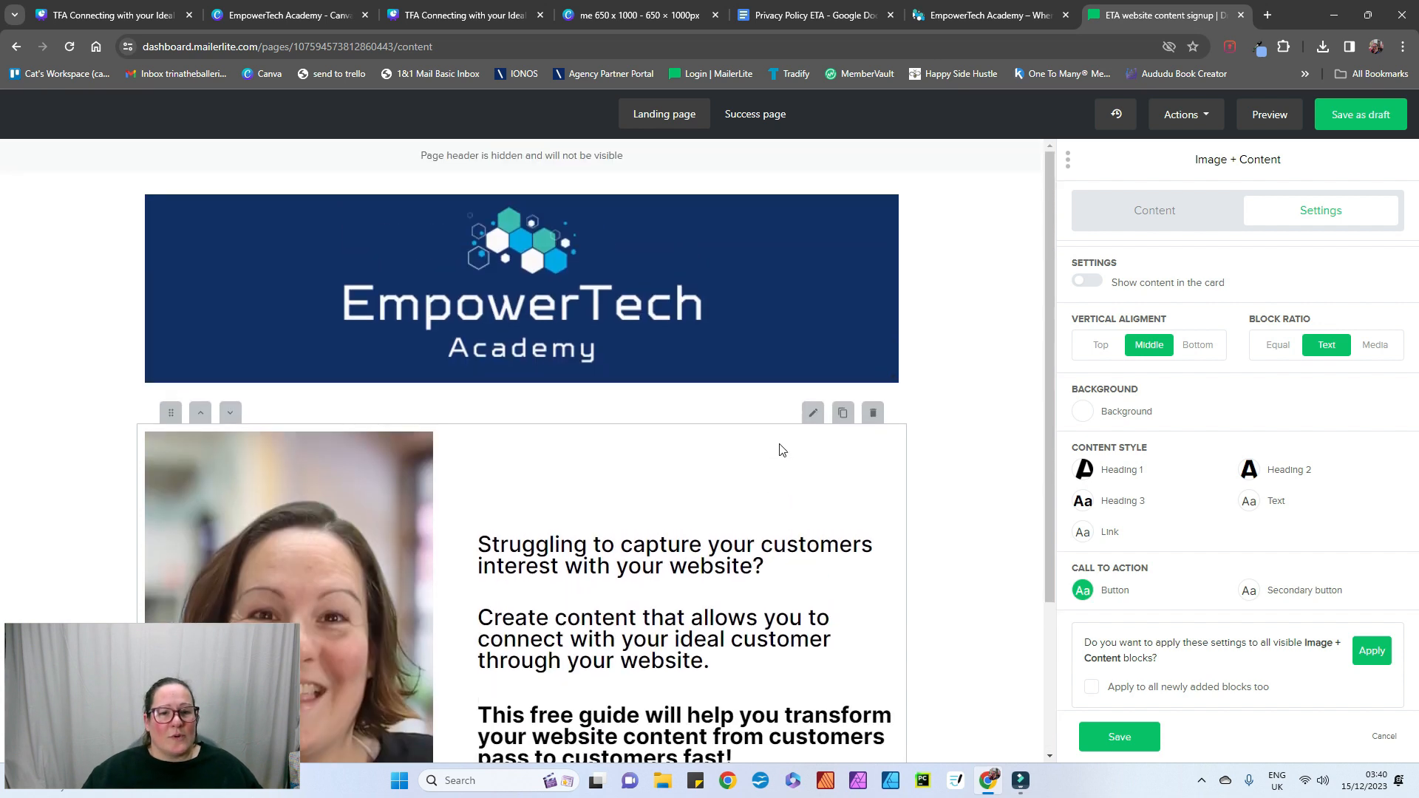
pyautogui.scroll(-3, 732, 482)
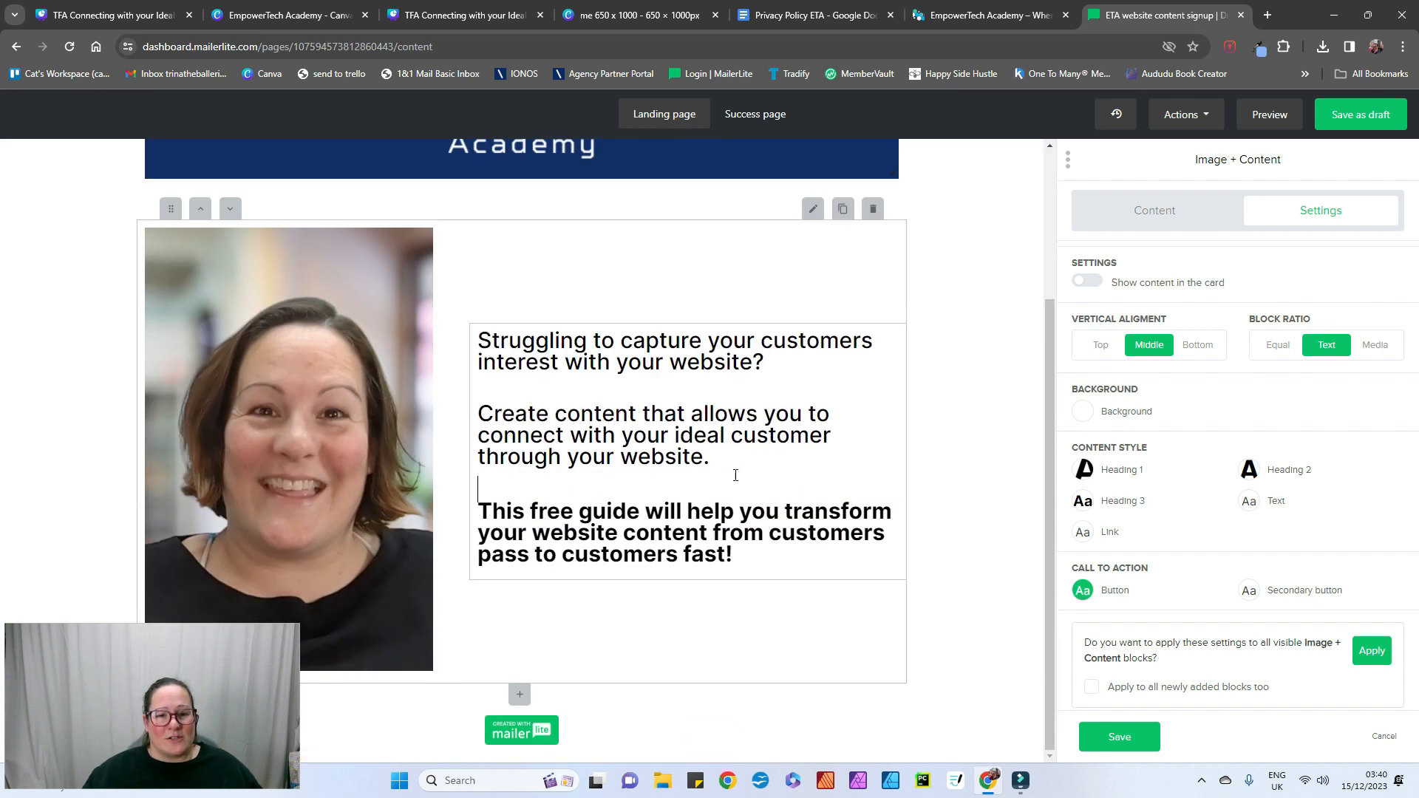
pyautogui.click(474, 493)
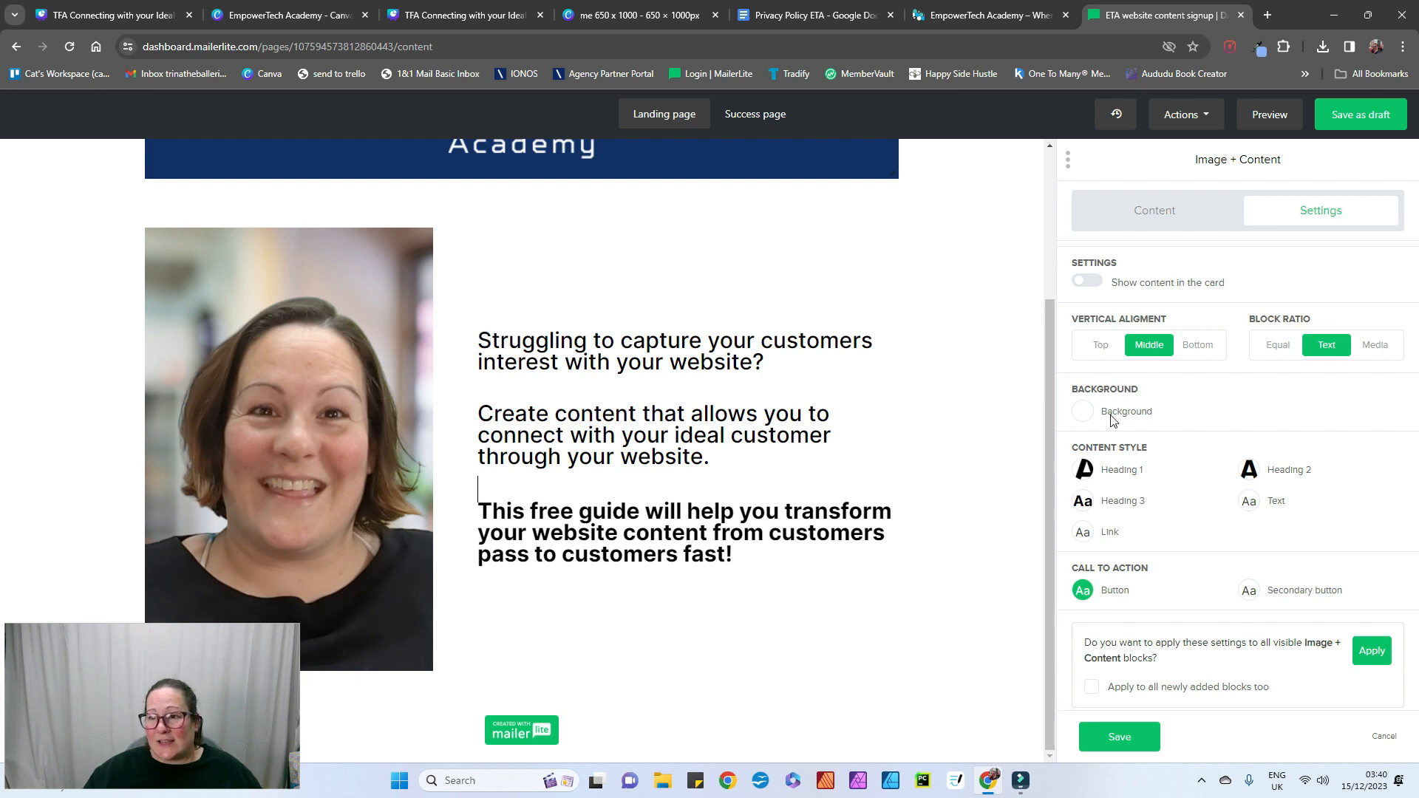
pyautogui.click(1145, 739)
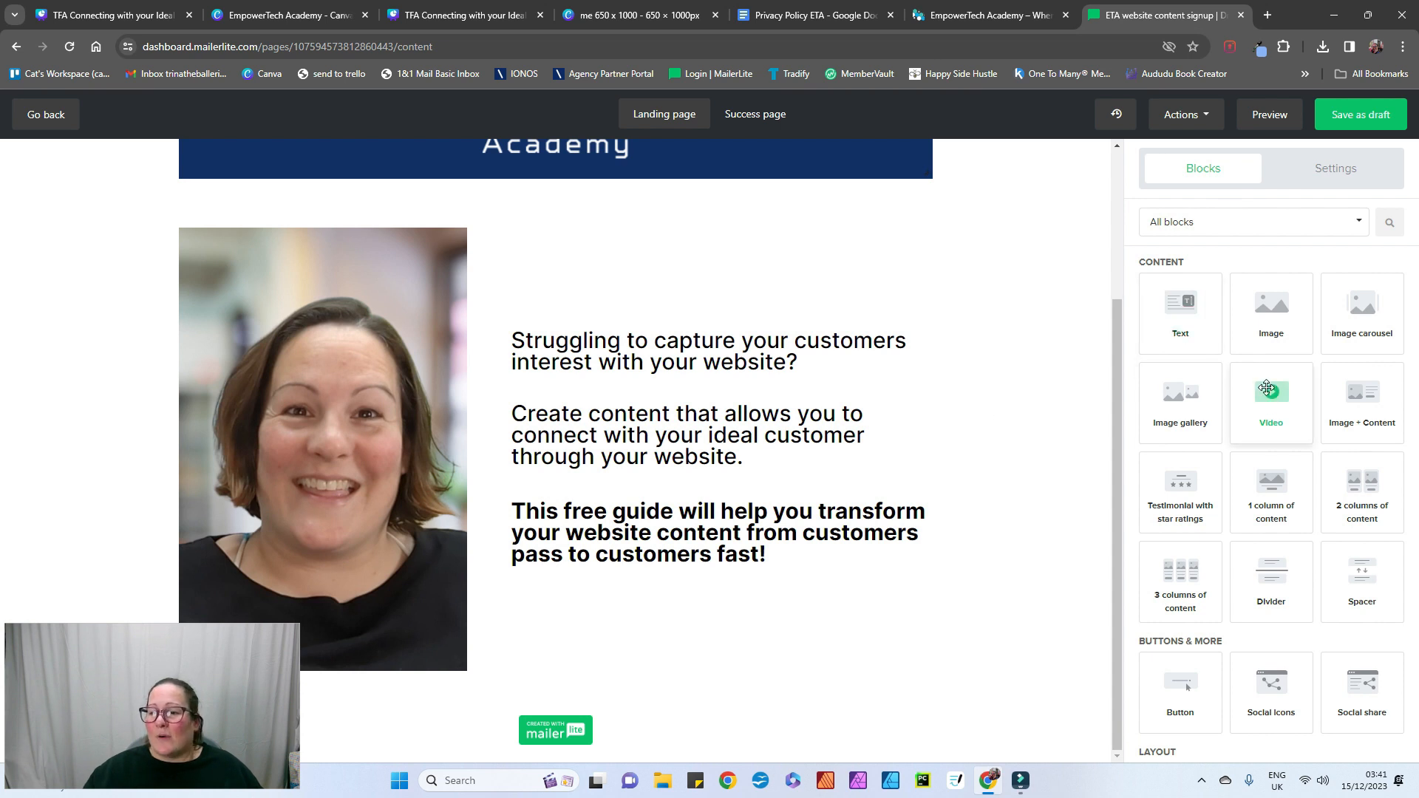
pyautogui.scroll(-4, 1271, 400)
pyautogui.scroll(-3, 1276, 417)
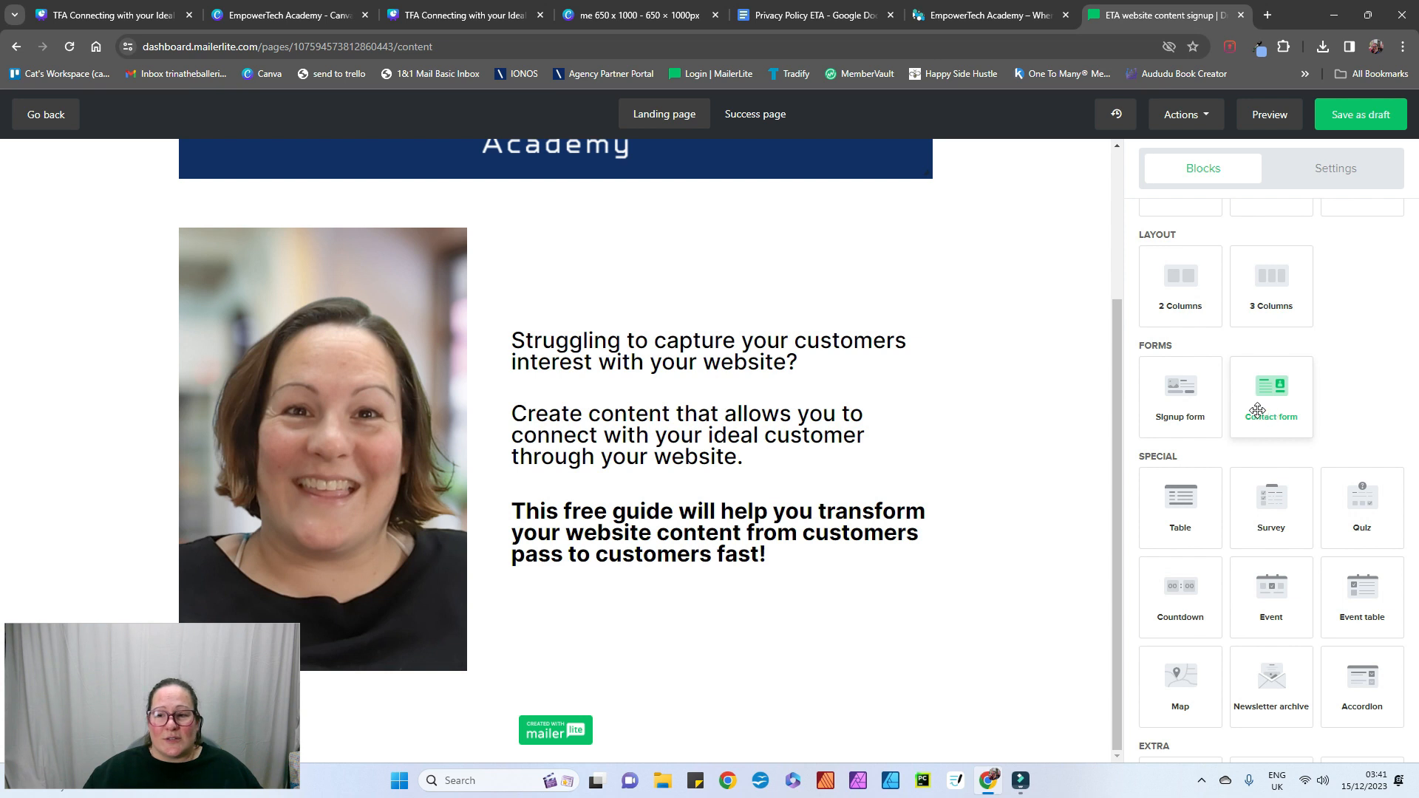
pyautogui.moveTo(1283, 417); pyautogui.dragTo(628, 721)
pyautogui.scroll(-4, 772, 621)
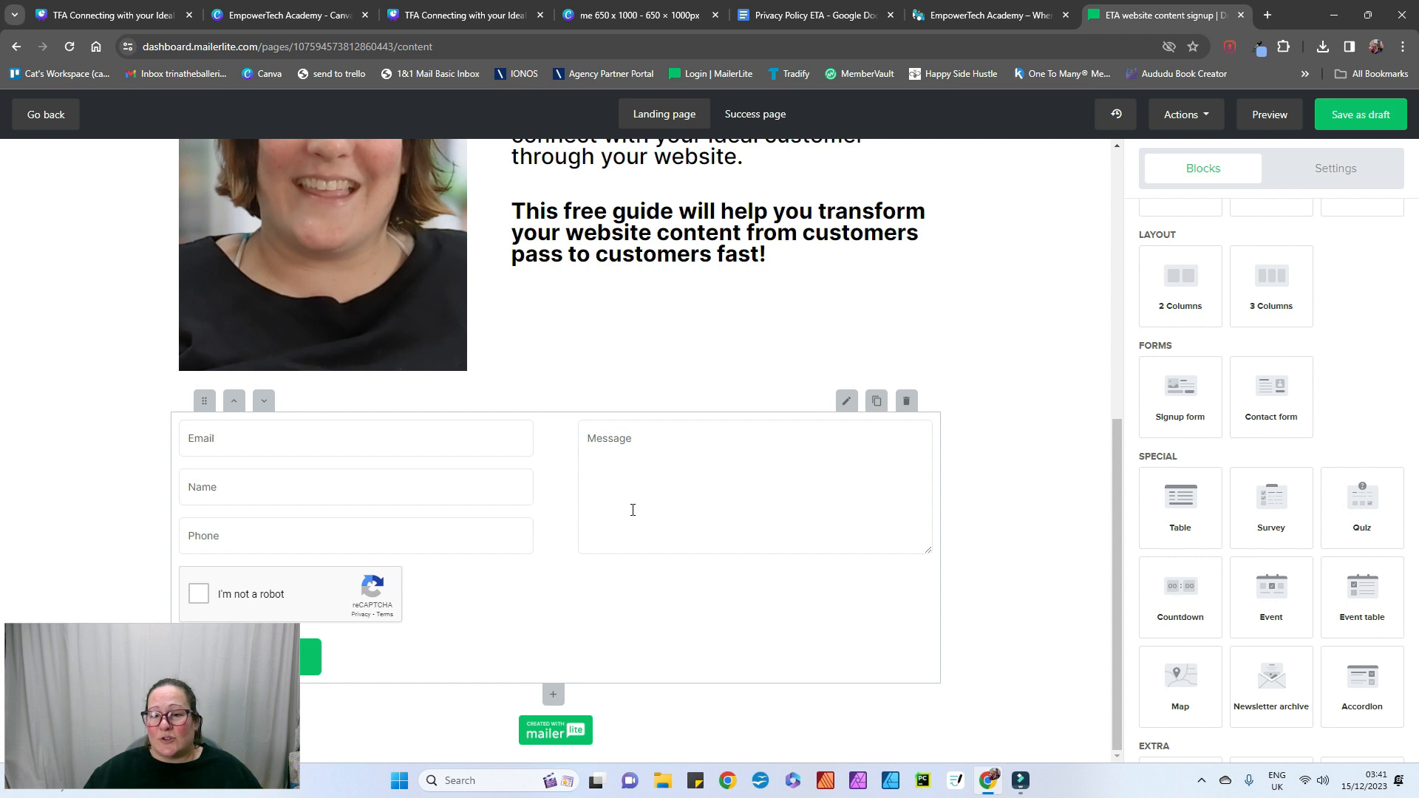
pyautogui.click(904, 402)
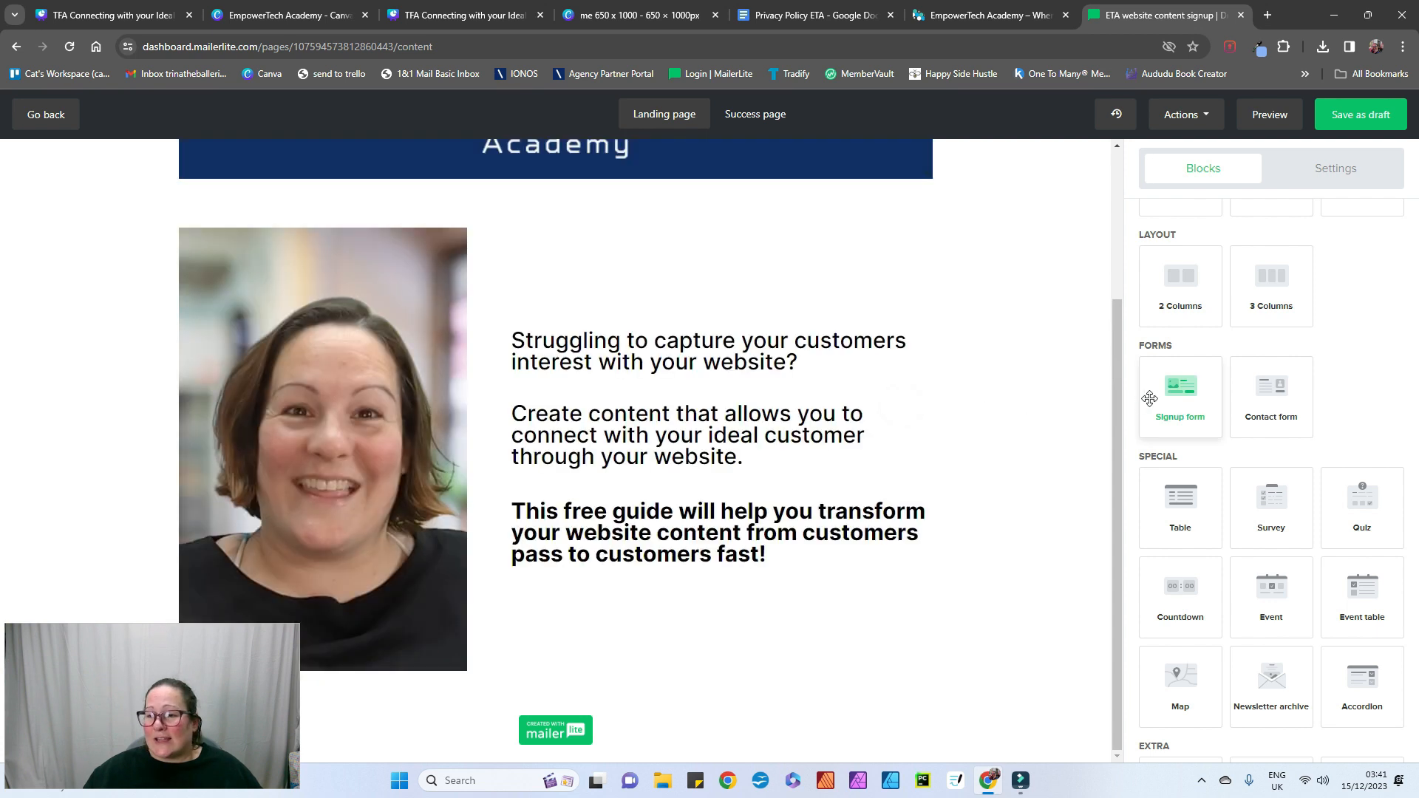
# Step: Add a Signup form block below the portrait and text, and open its form field options for editing
pyautogui.moveTo(1178, 407); pyautogui.dragTo(675, 656)
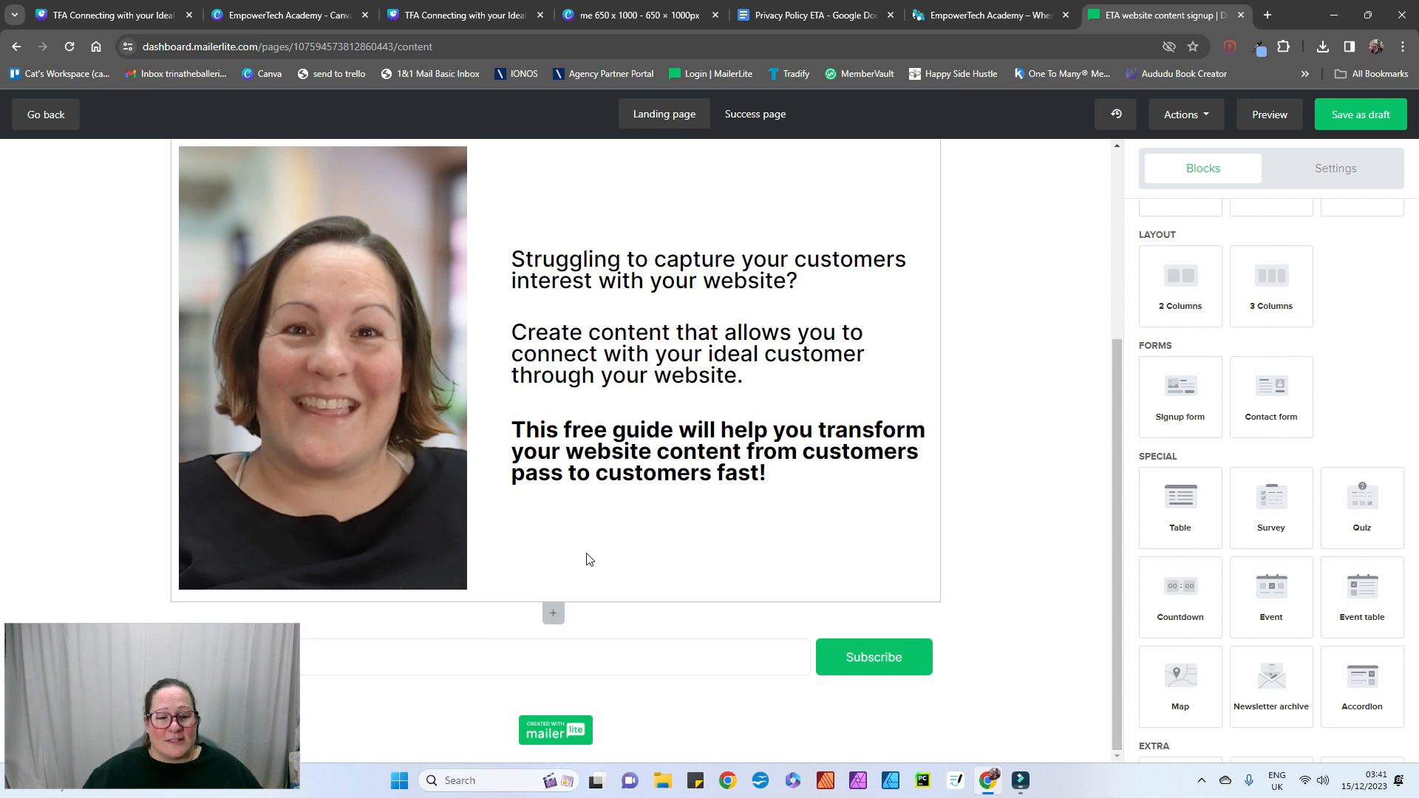
pyautogui.moveTo(255, 698); pyautogui.dragTo(264, 359)
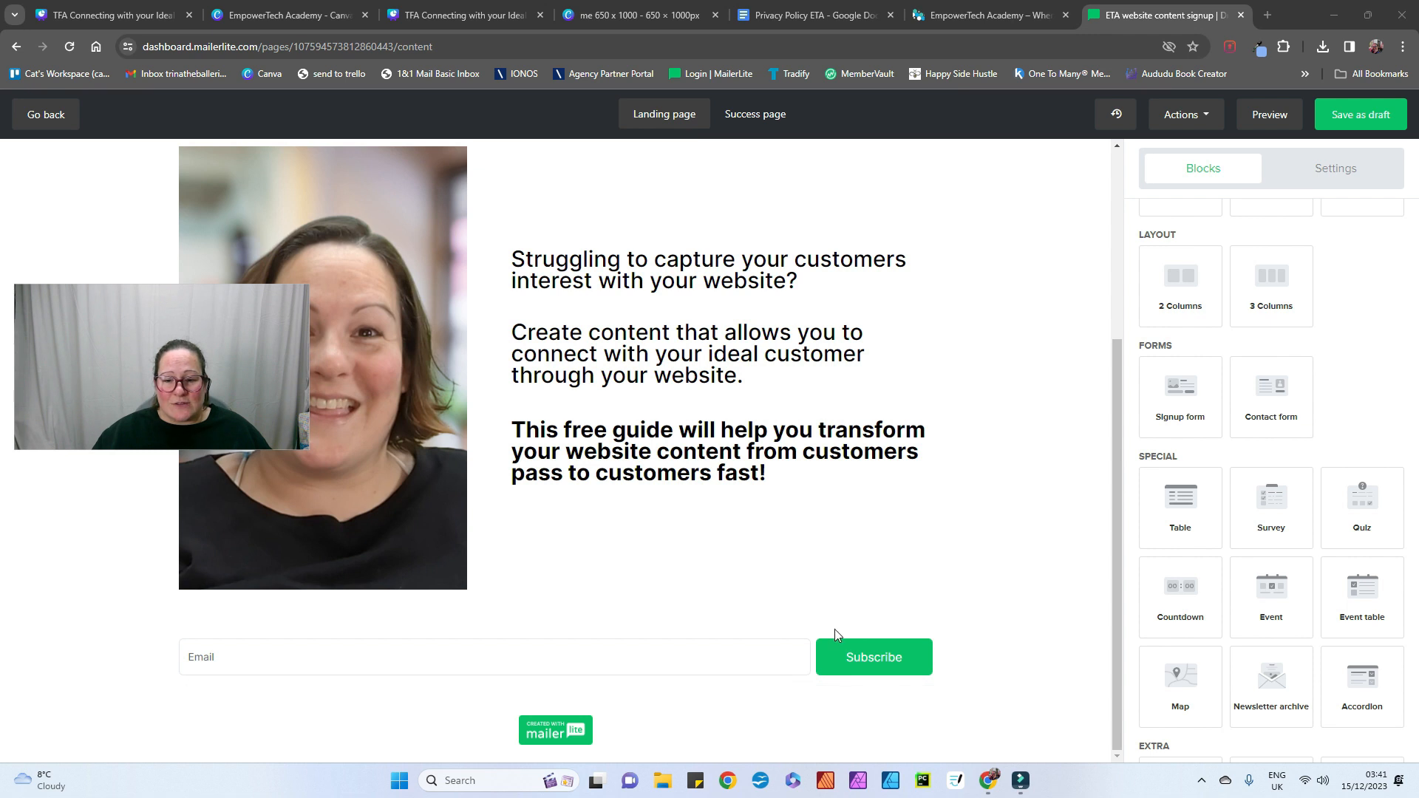
pyautogui.click(934, 618)
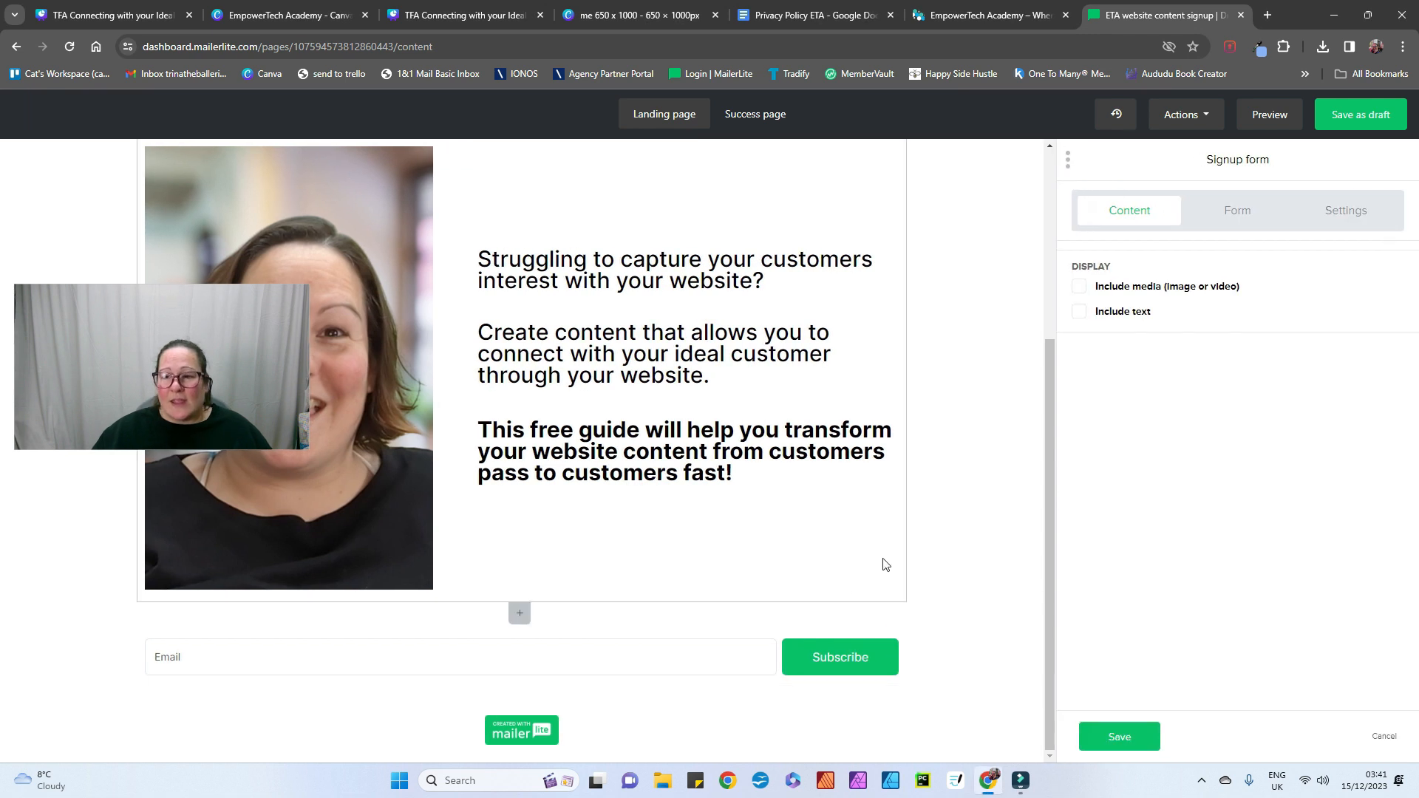
pyautogui.click(1236, 213)
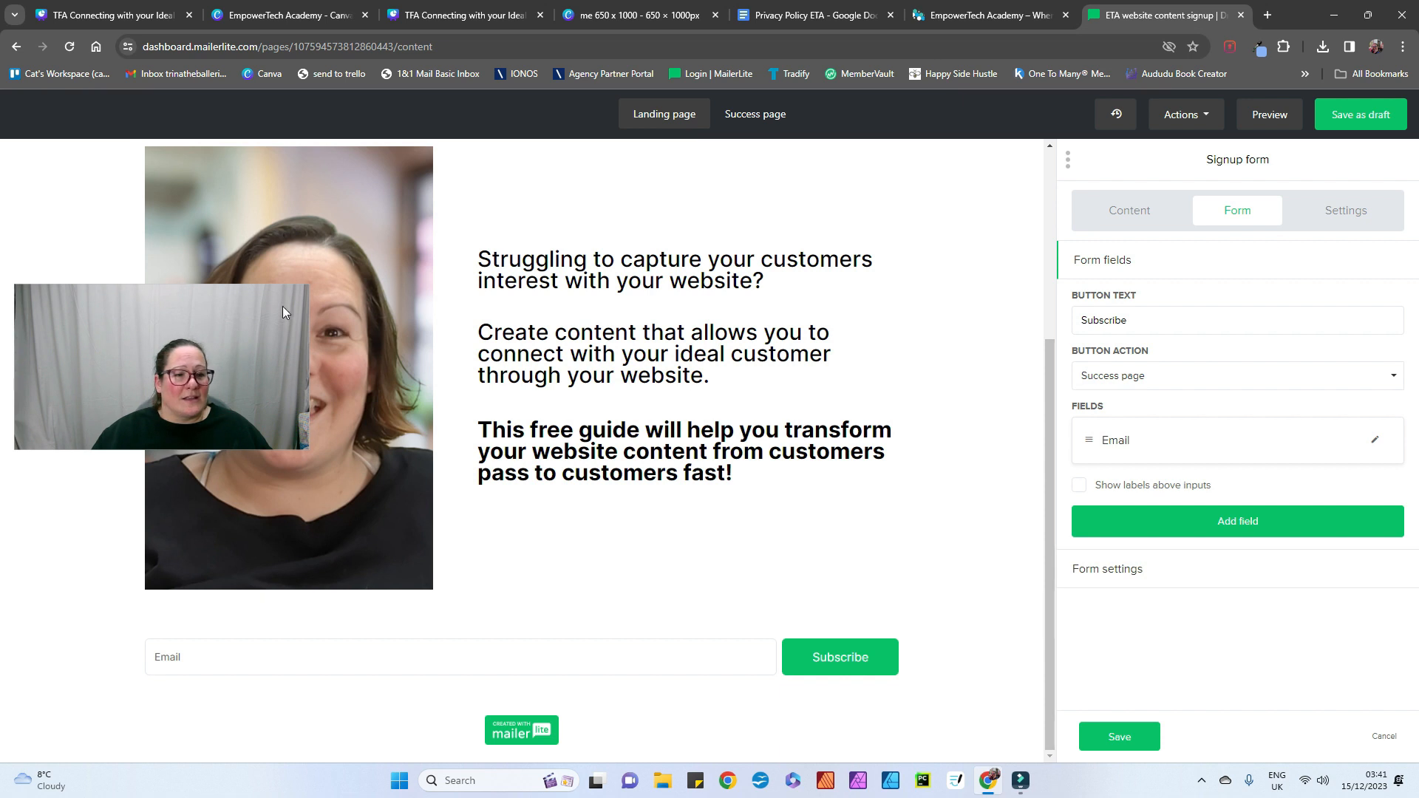
pyautogui.moveTo(265, 324); pyautogui.dragTo(263, 126)
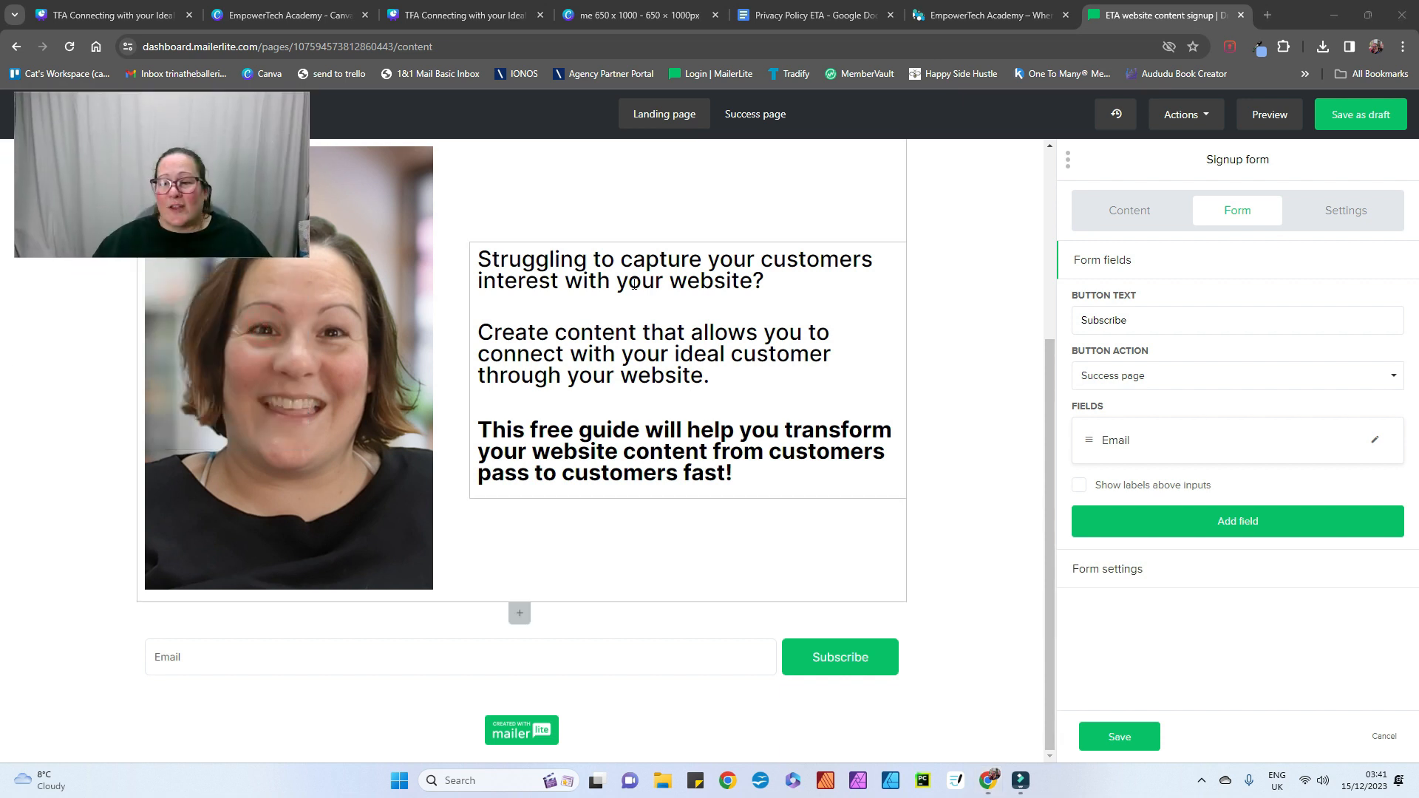
# Step: Enable the privacy policy, GDPR-compliant marketing permissions fields and reCAPTCHA in the signup form's settings
pyautogui.click(1101, 573)
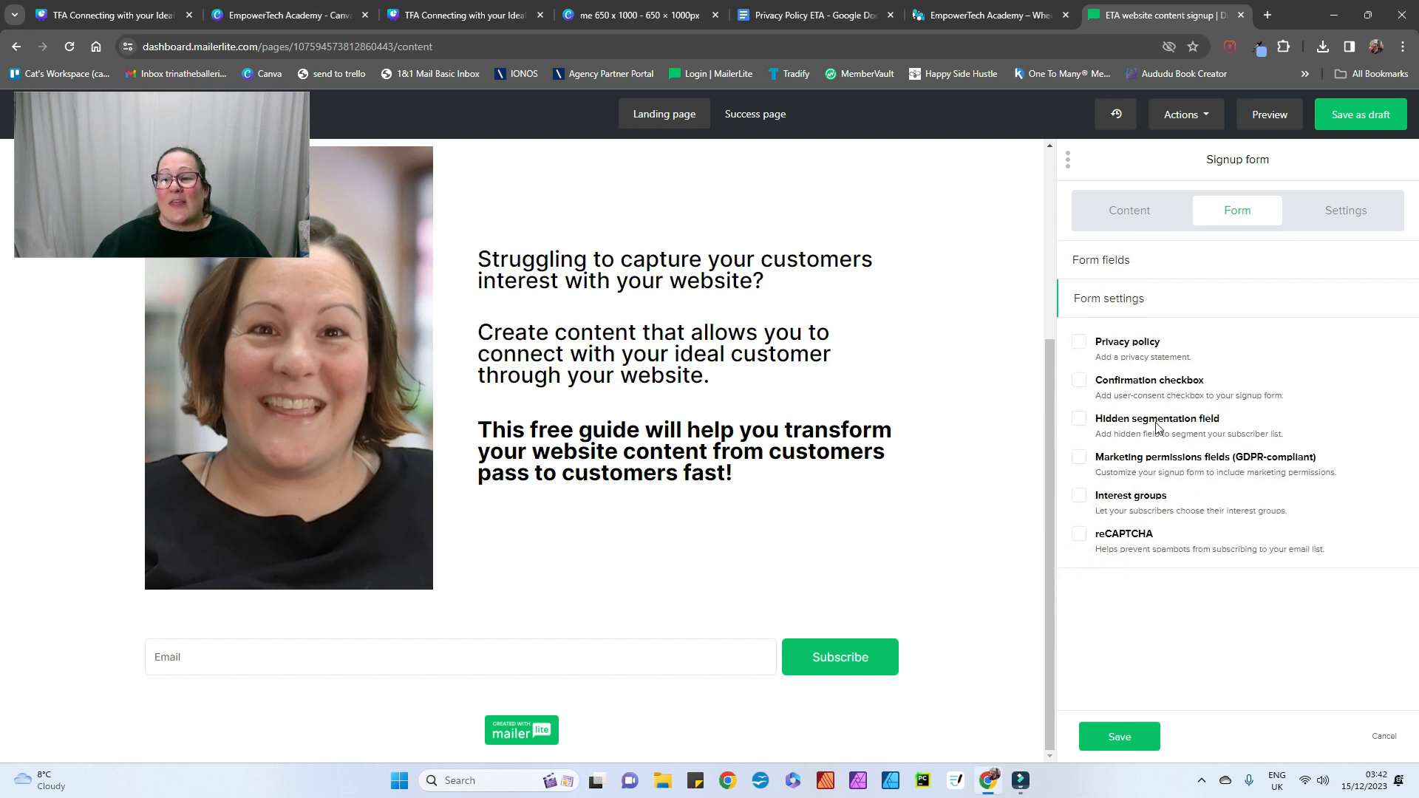
pyautogui.click(1080, 342)
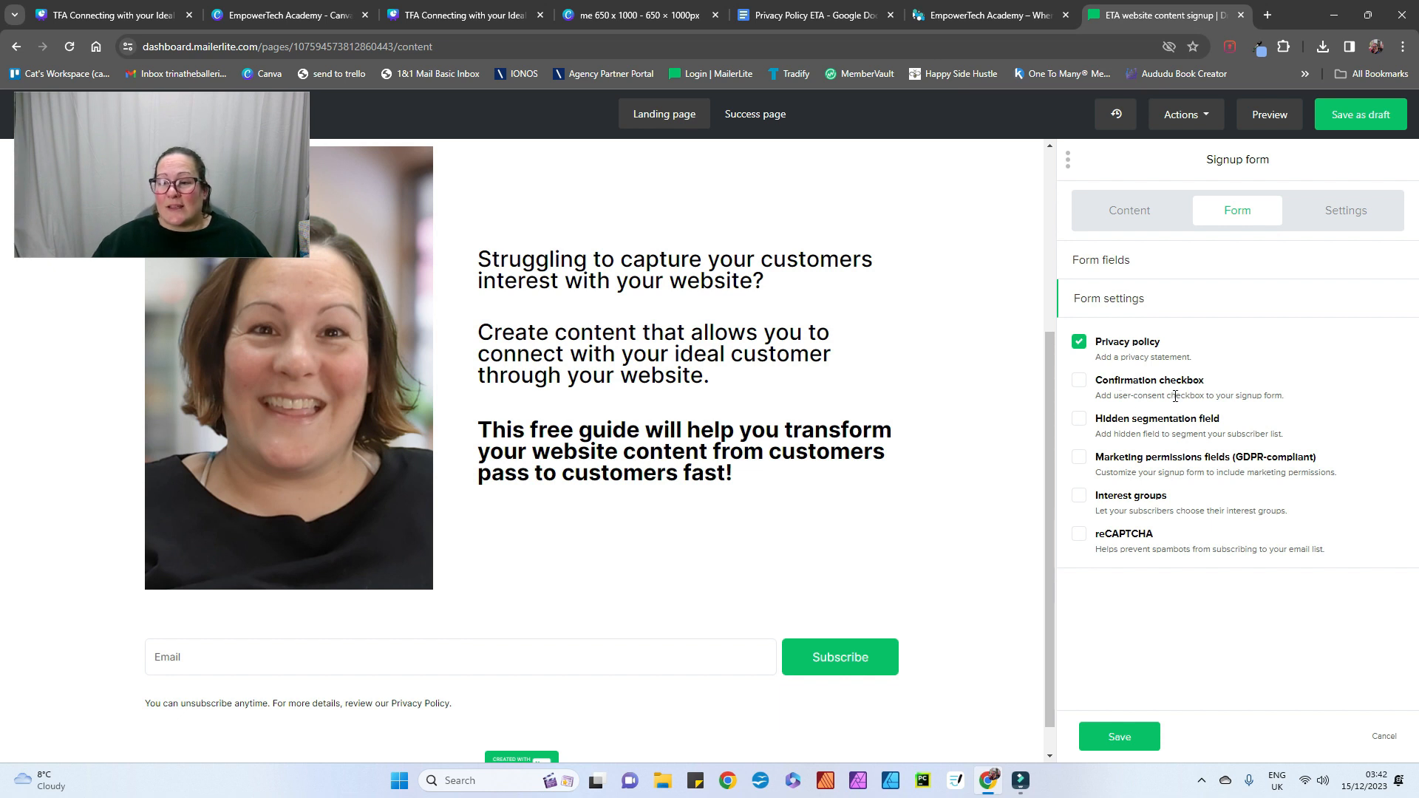
pyautogui.click(1080, 458)
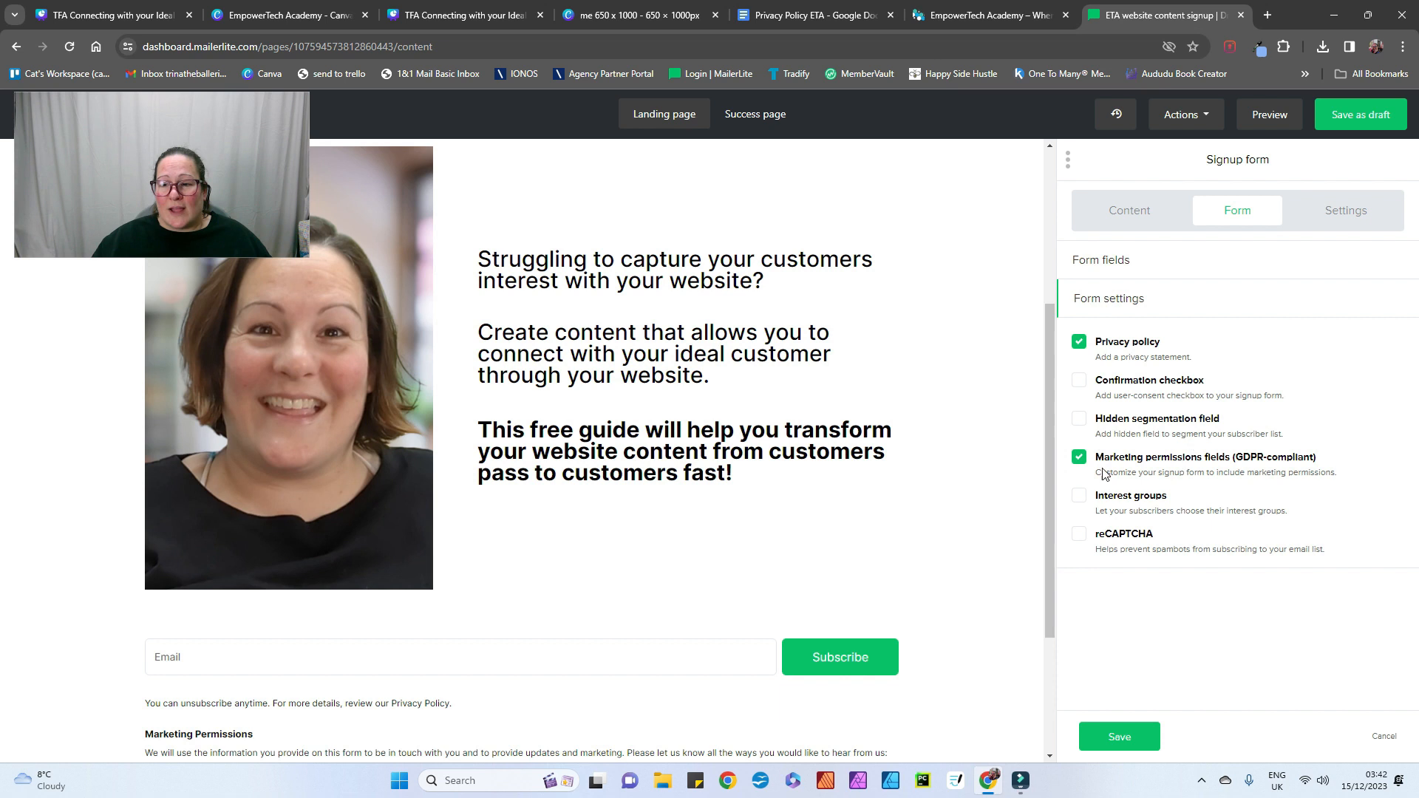
pyautogui.scroll(-3, 899, 473)
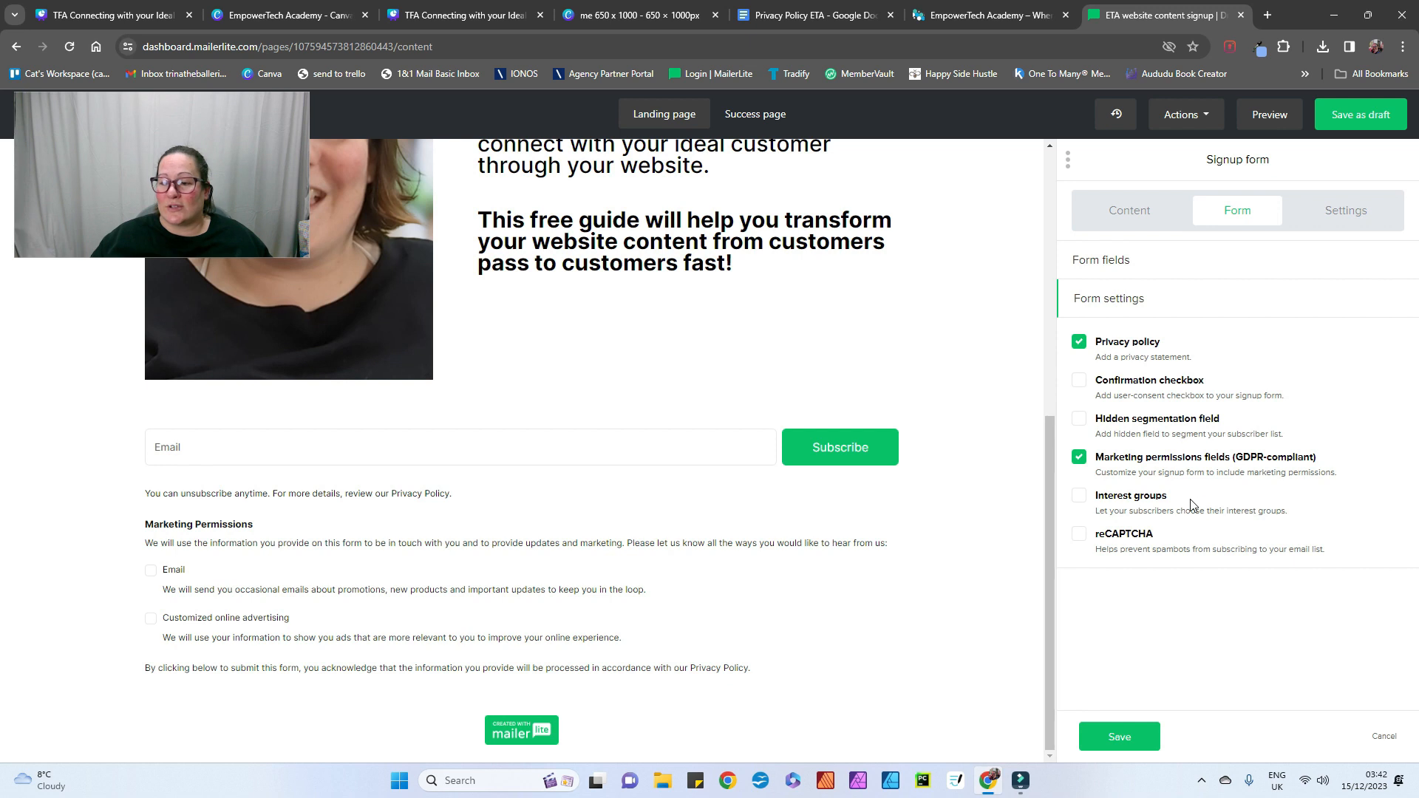
pyautogui.click(1079, 534)
pyautogui.scroll(-1, 732, 610)
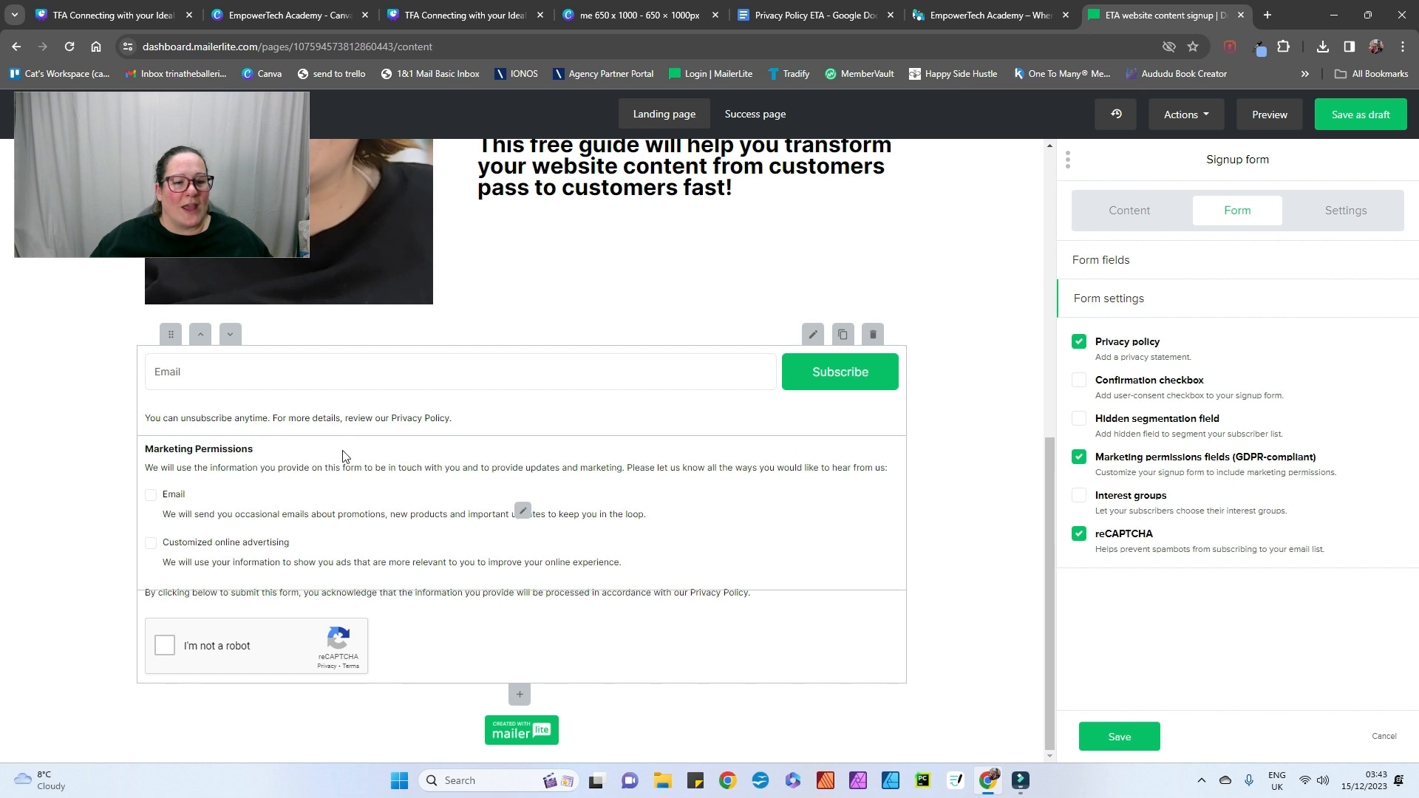
# Step: Reword the Marketing Permissions description to the first person, replacing "We" with "I" and both "us" with "me", and save it
pyautogui.moveTo(378, 517); pyautogui.dragTo(383, 529)
pyautogui.click(523, 510)
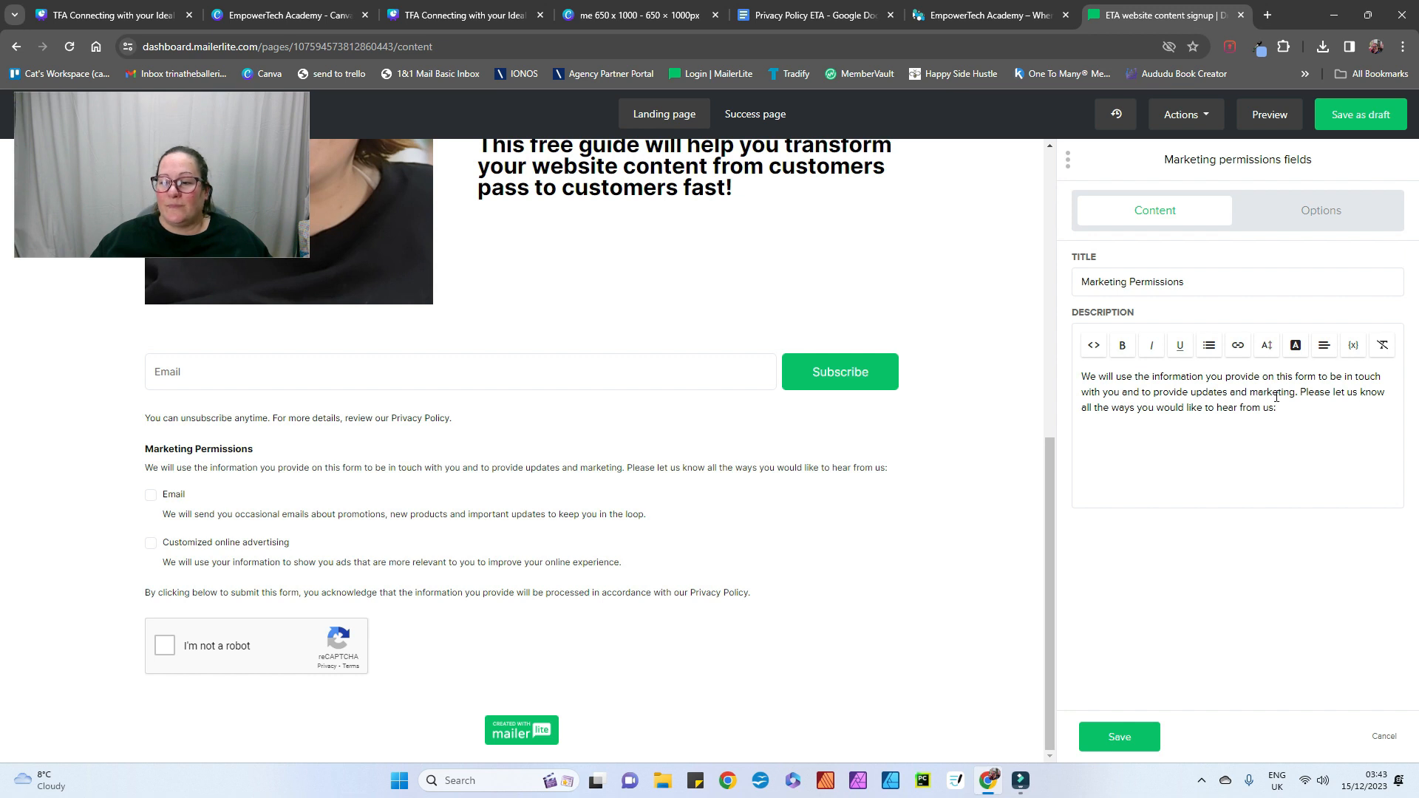
pyautogui.doubleClick(1097, 376)
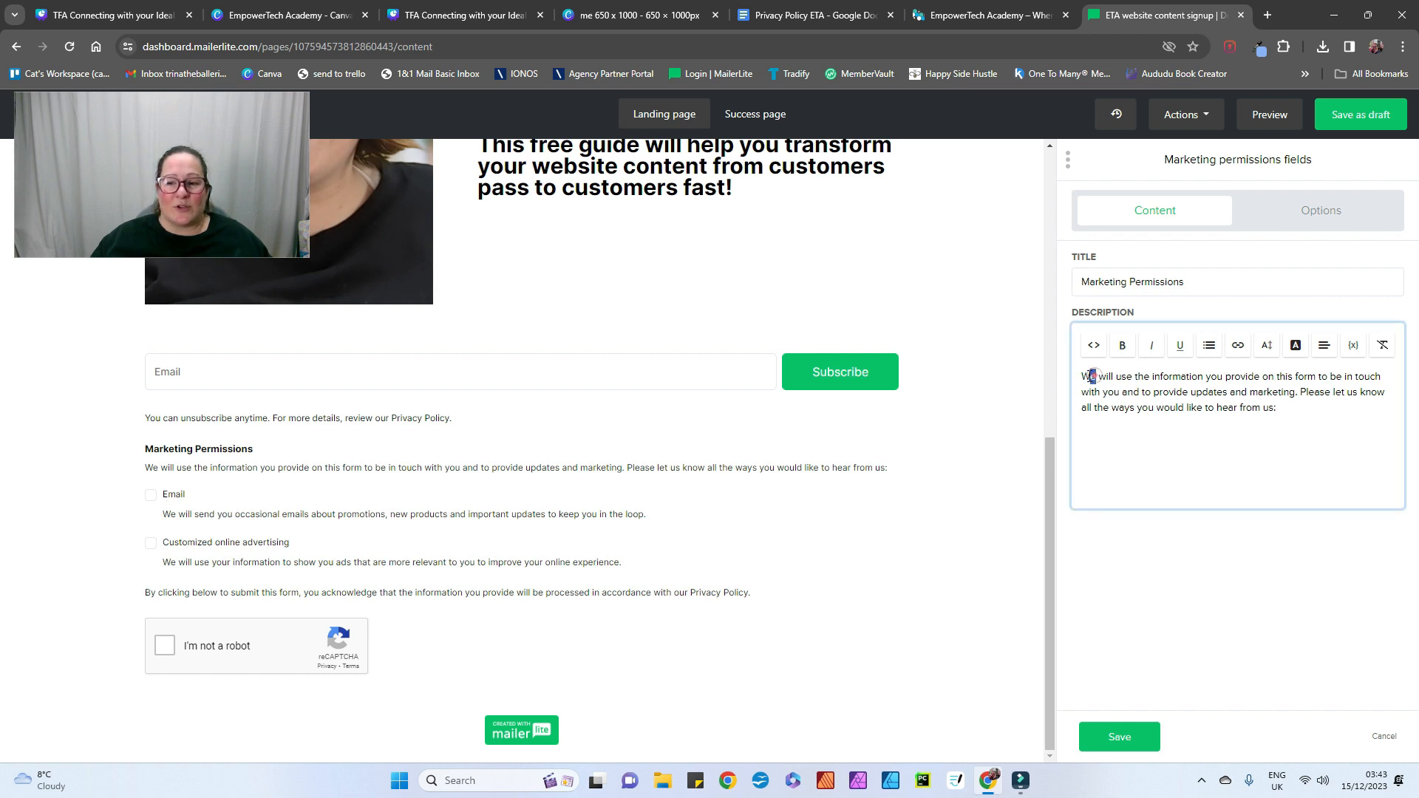
pyautogui.write('I')
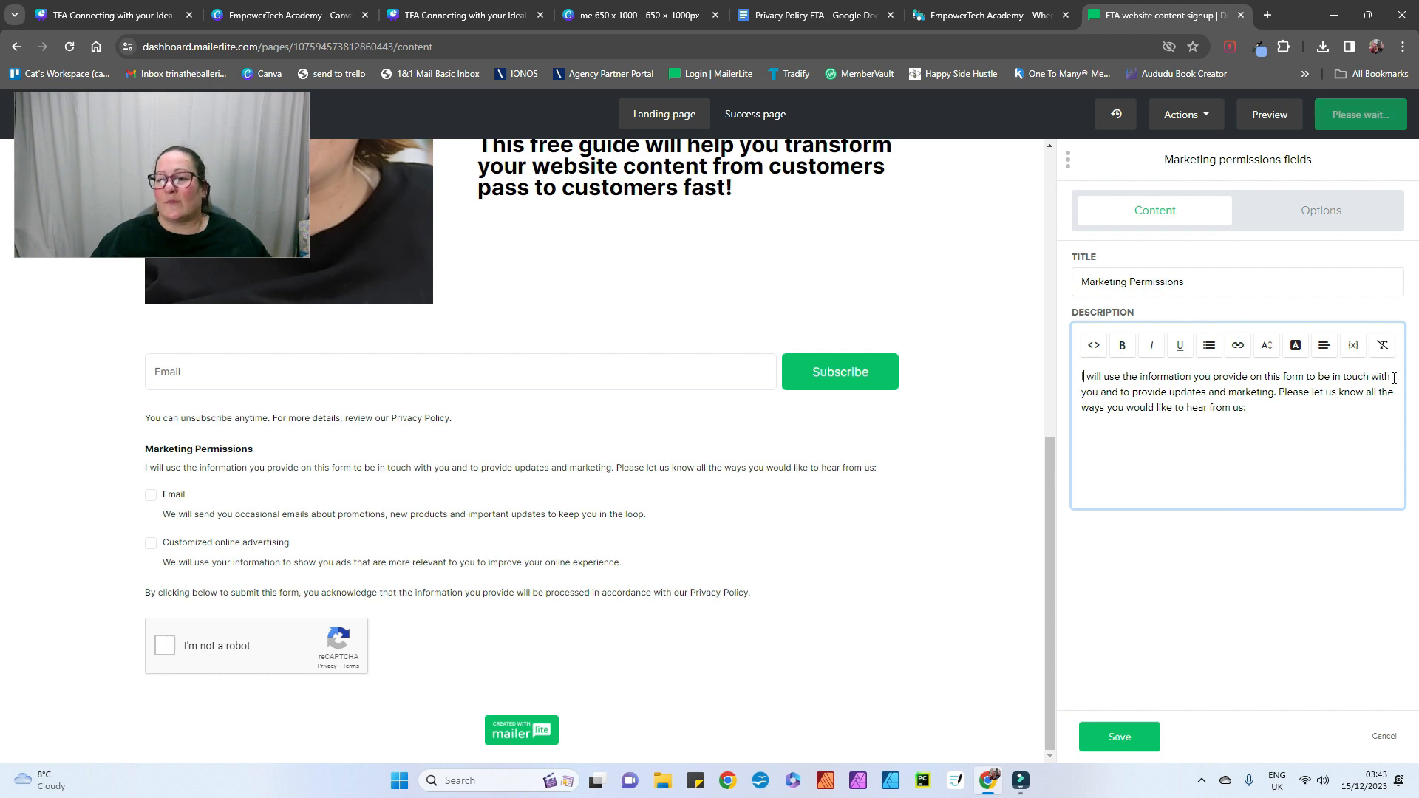
pyautogui.doubleClick(1331, 392)
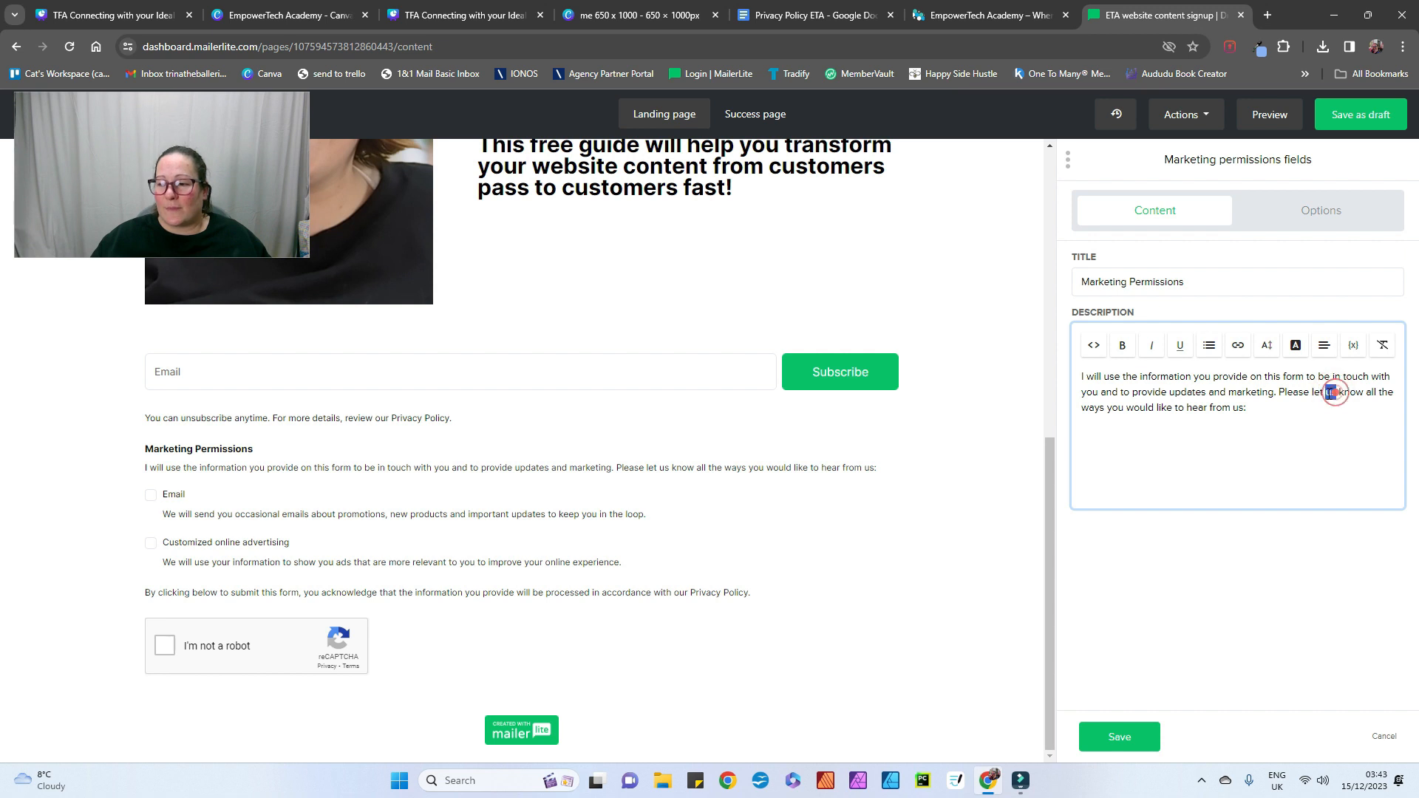
pyautogui.write('me')
pyautogui.click(1299, 425)
pyautogui.doubleClick(1254, 408)
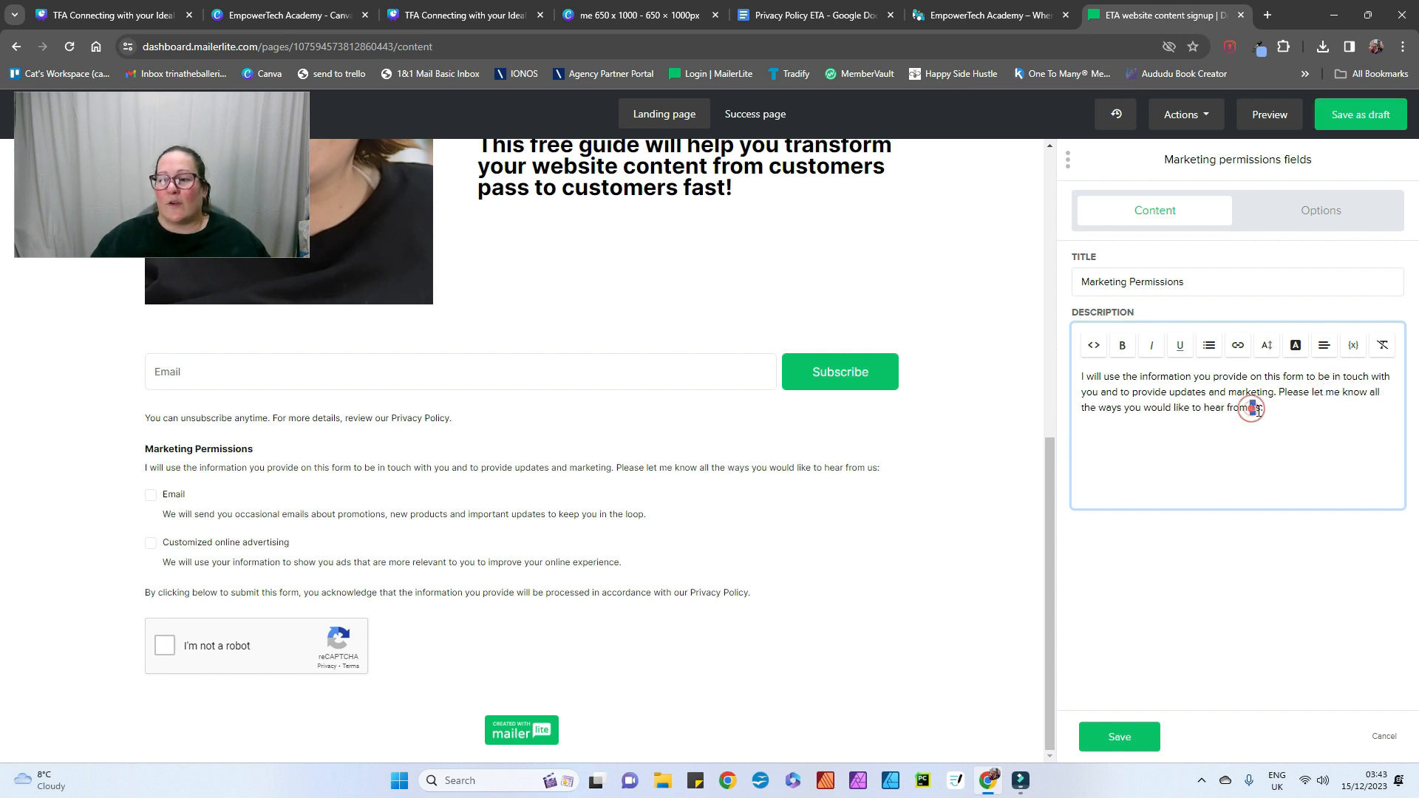
pyautogui.click(1256, 428)
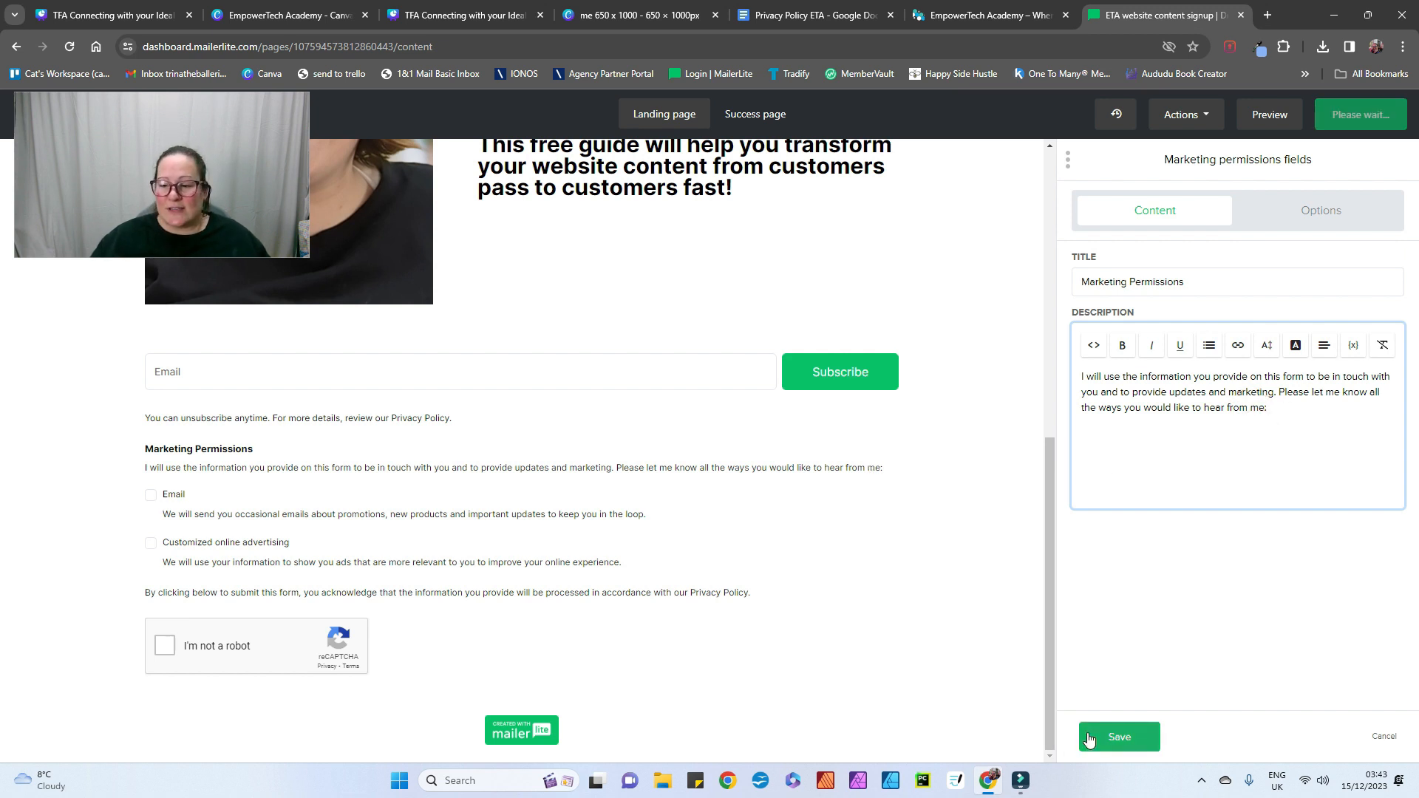
pyautogui.click(1088, 740)
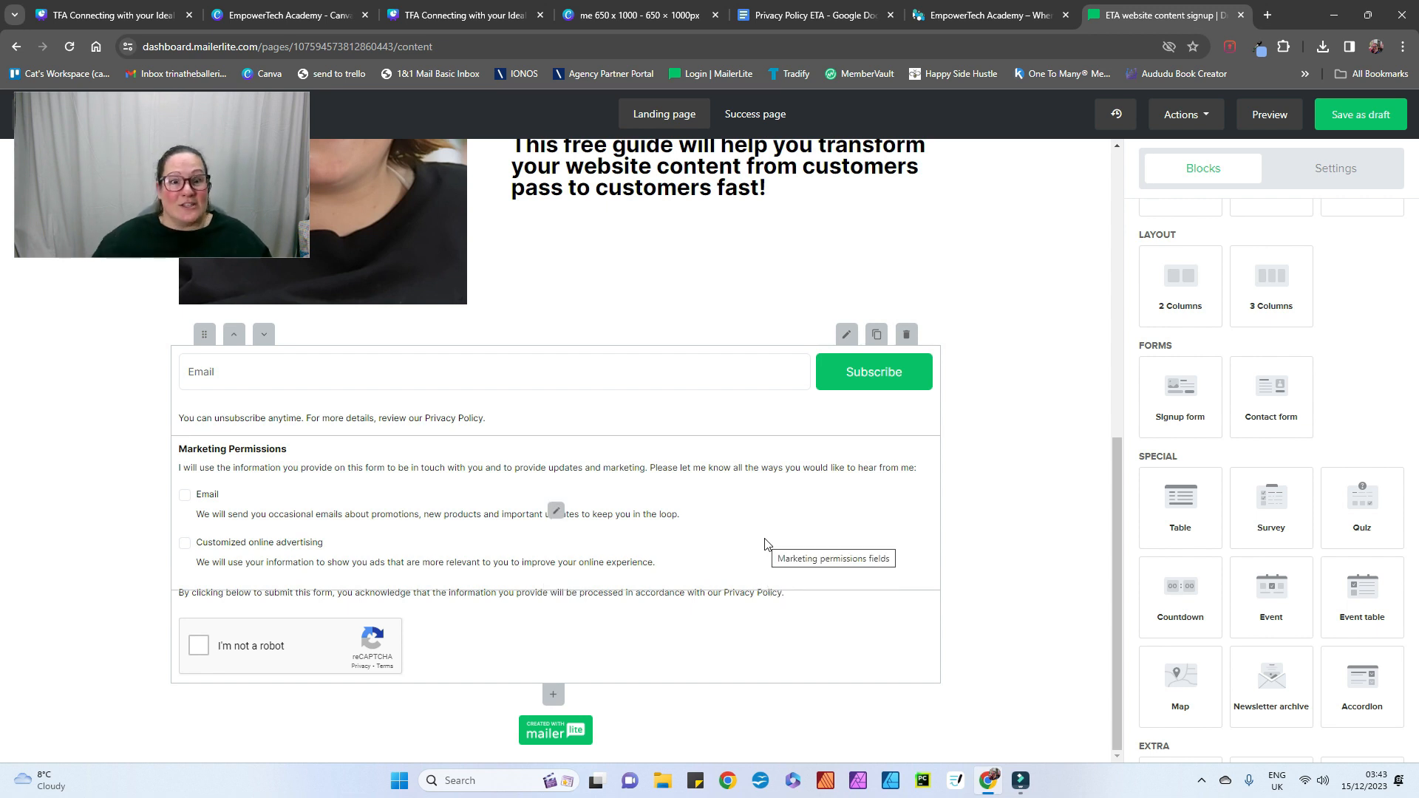
pyautogui.click(753, 501)
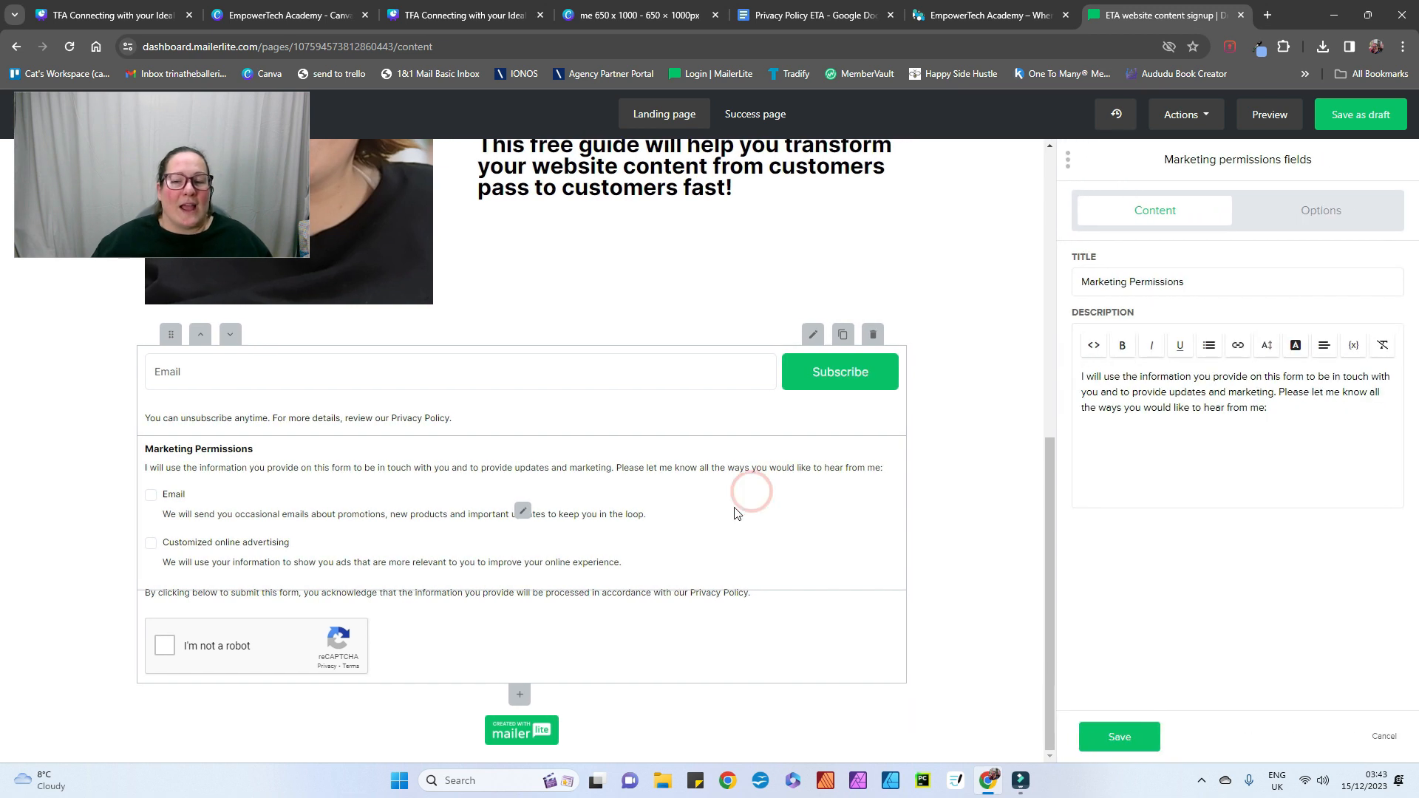
pyautogui.click(1145, 737)
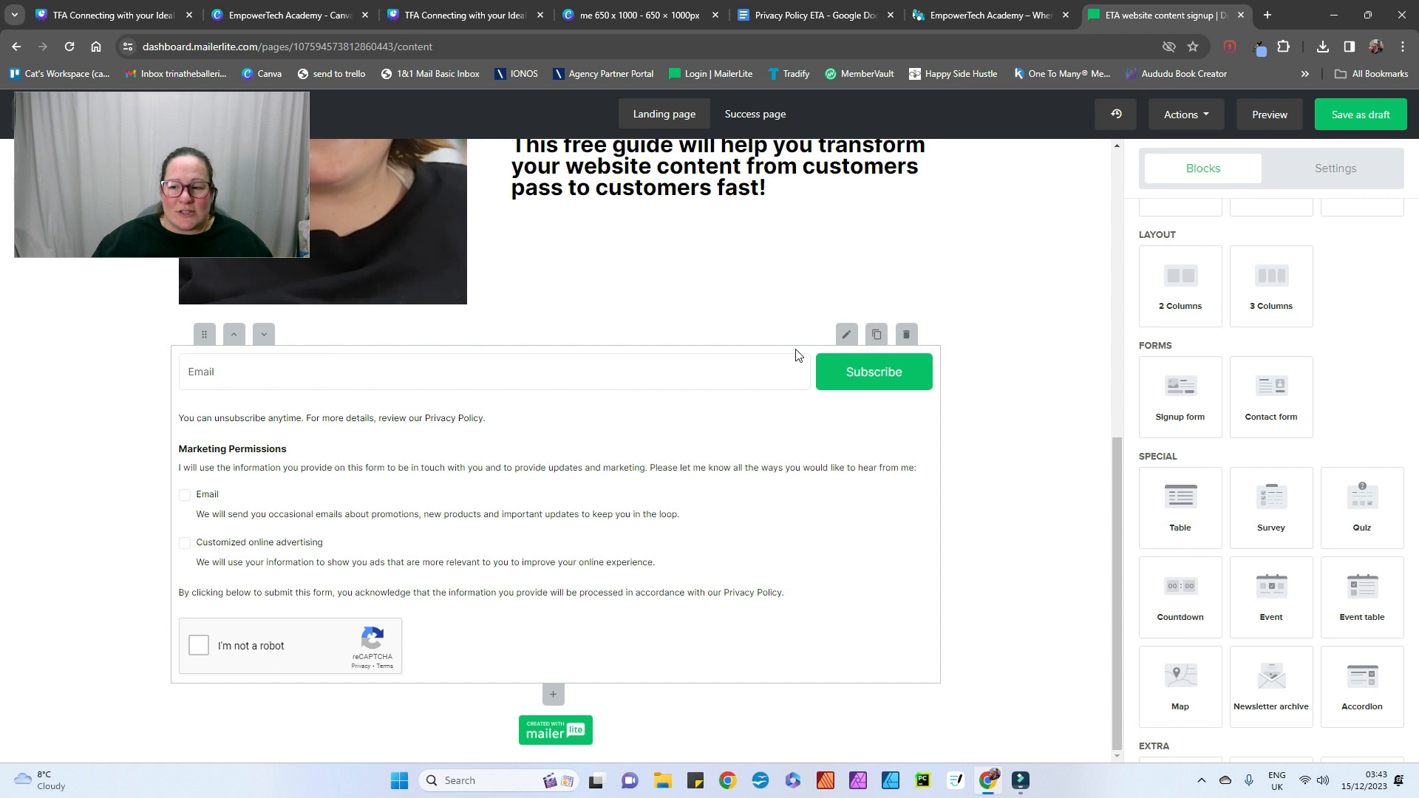
# Step: Add a Name field to the signup form and place it above the Email field
pyautogui.click(732, 381)
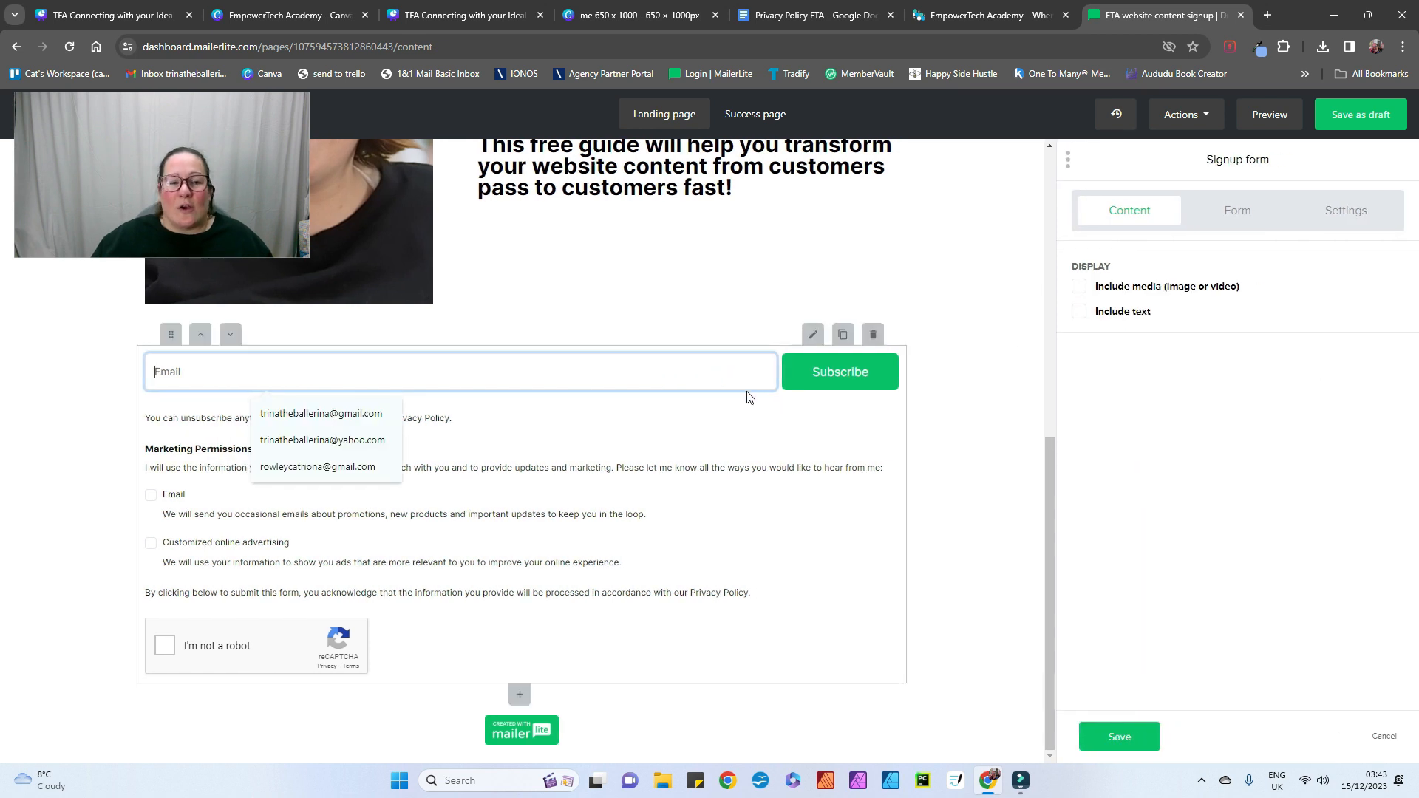
pyautogui.click(1237, 210)
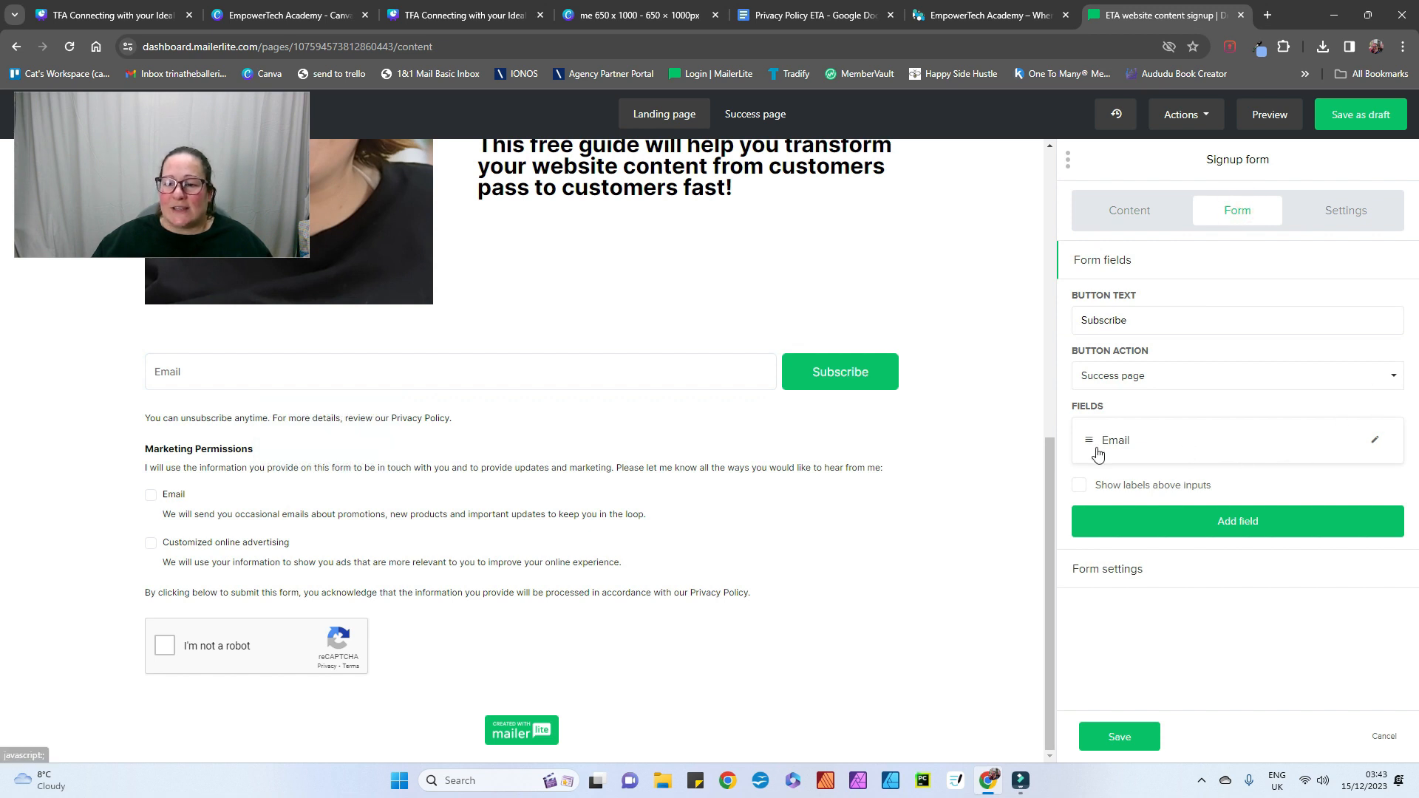
pyautogui.click(1242, 533)
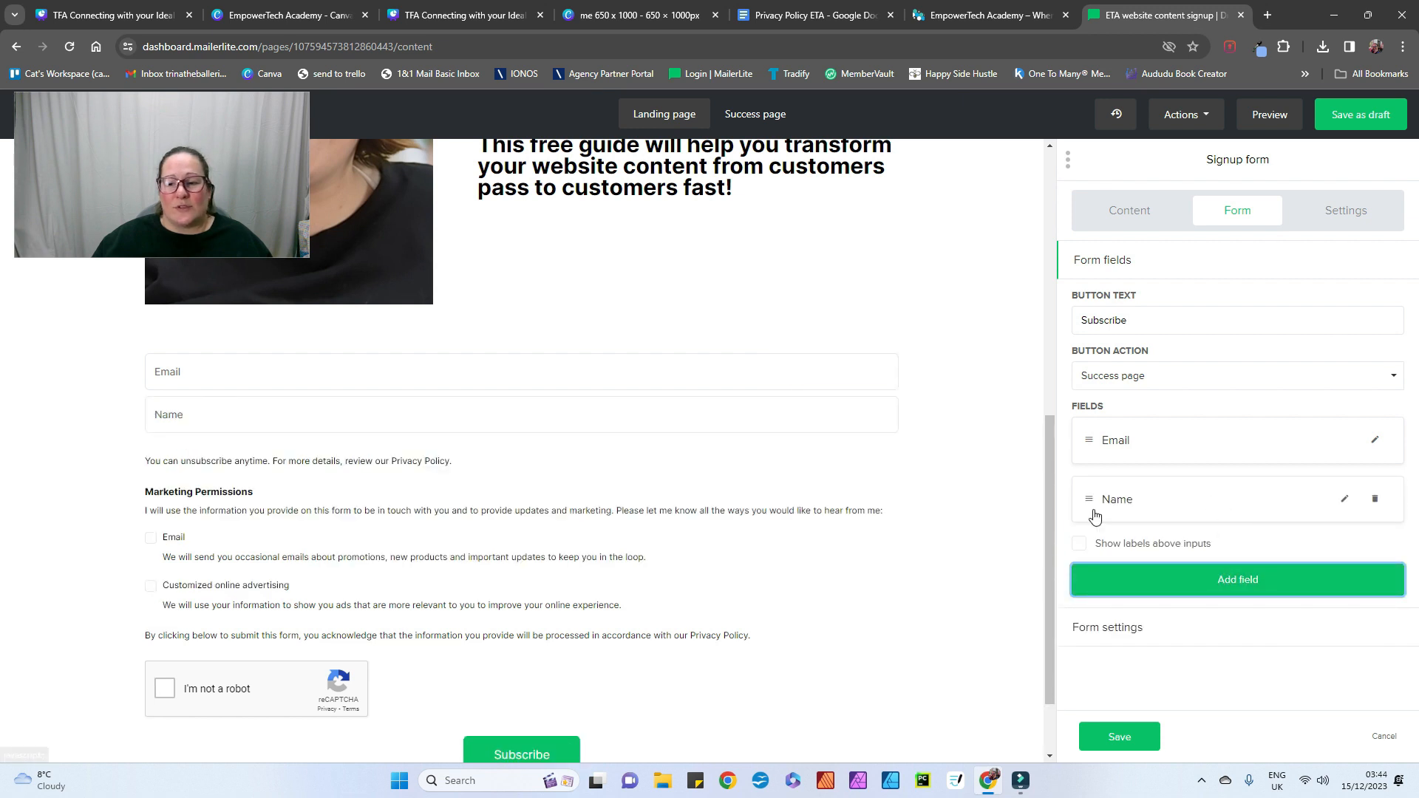
pyautogui.moveTo(1091, 501); pyautogui.dragTo(1090, 442)
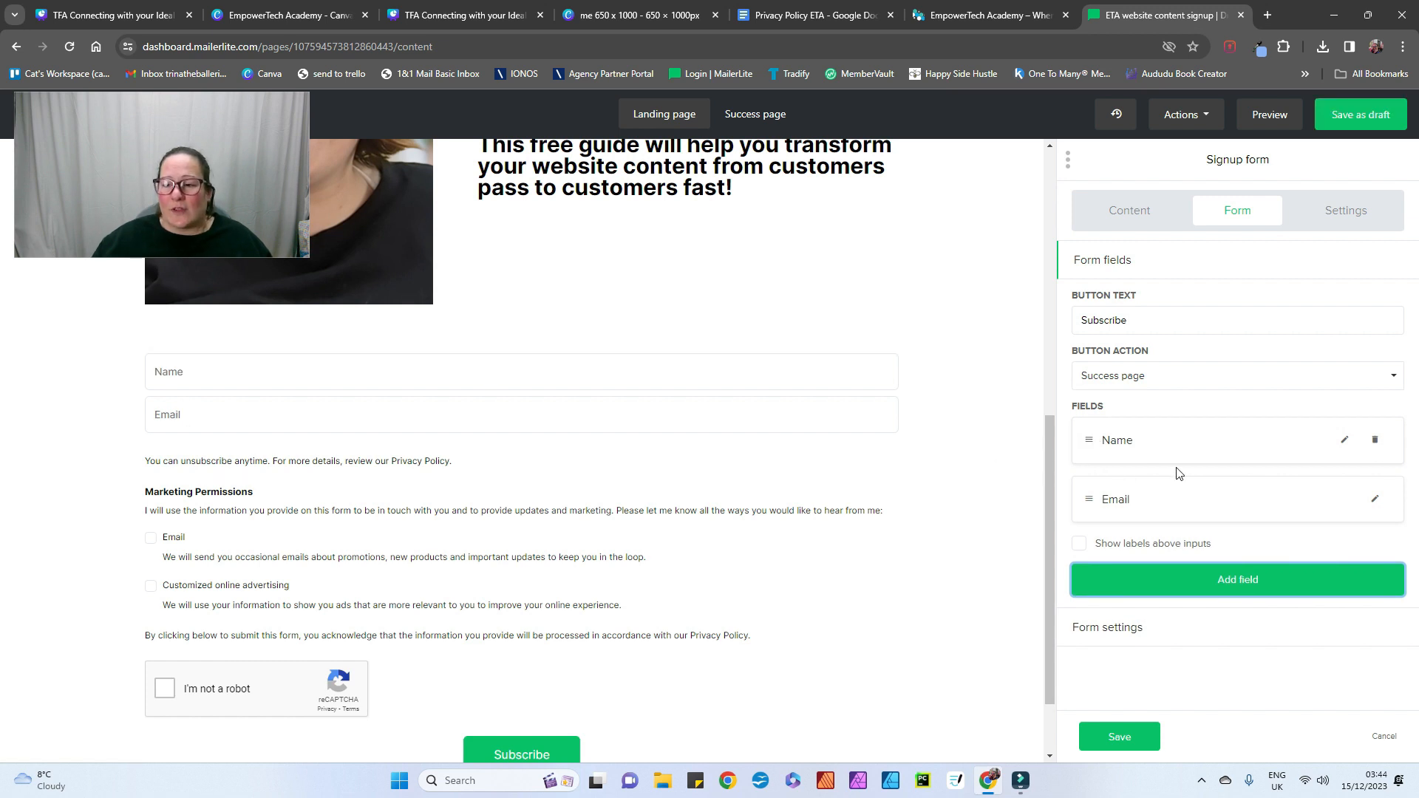
# Step: Try showing labels above the inputs and adding extra fields such as Last name, and revert both changes
pyautogui.click(1081, 545)
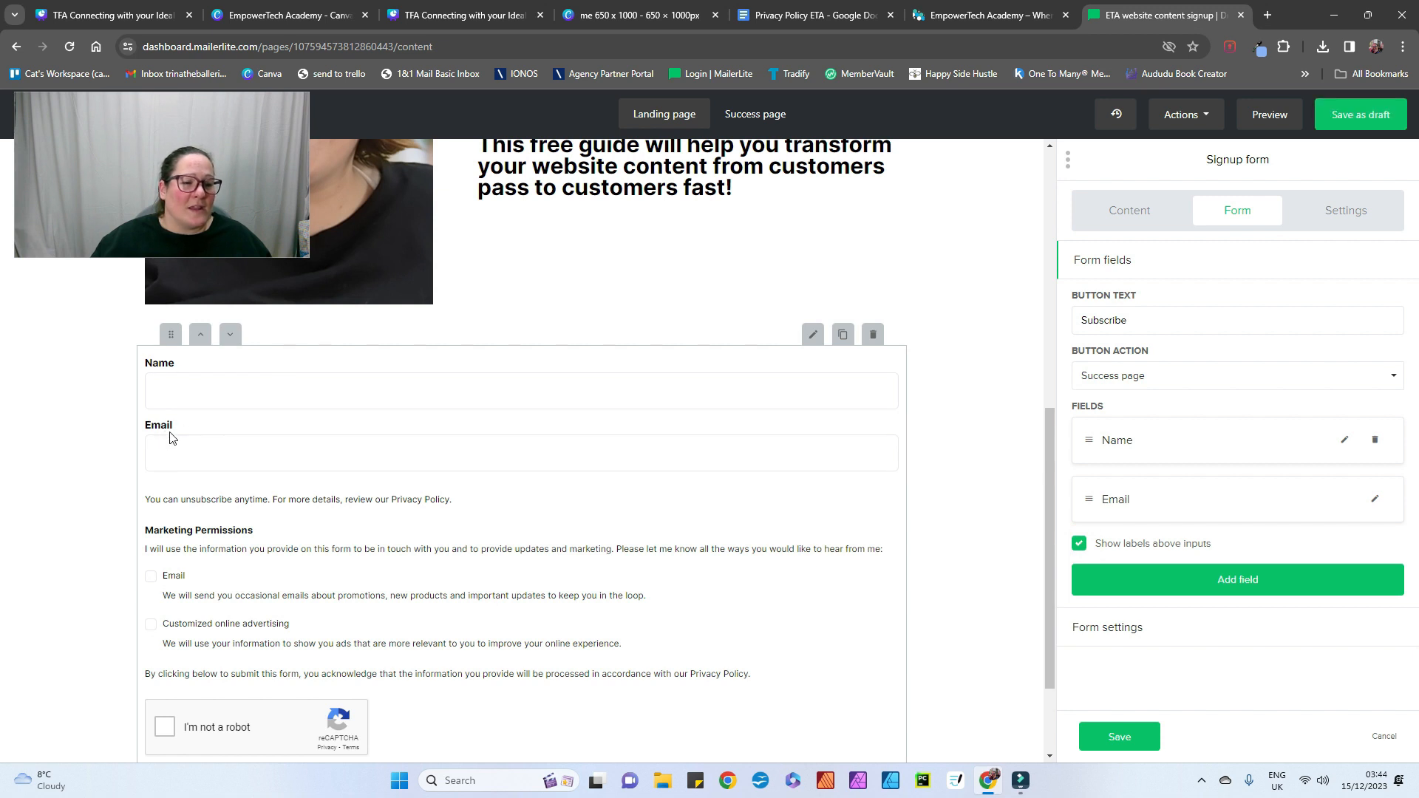
pyautogui.click(1076, 548)
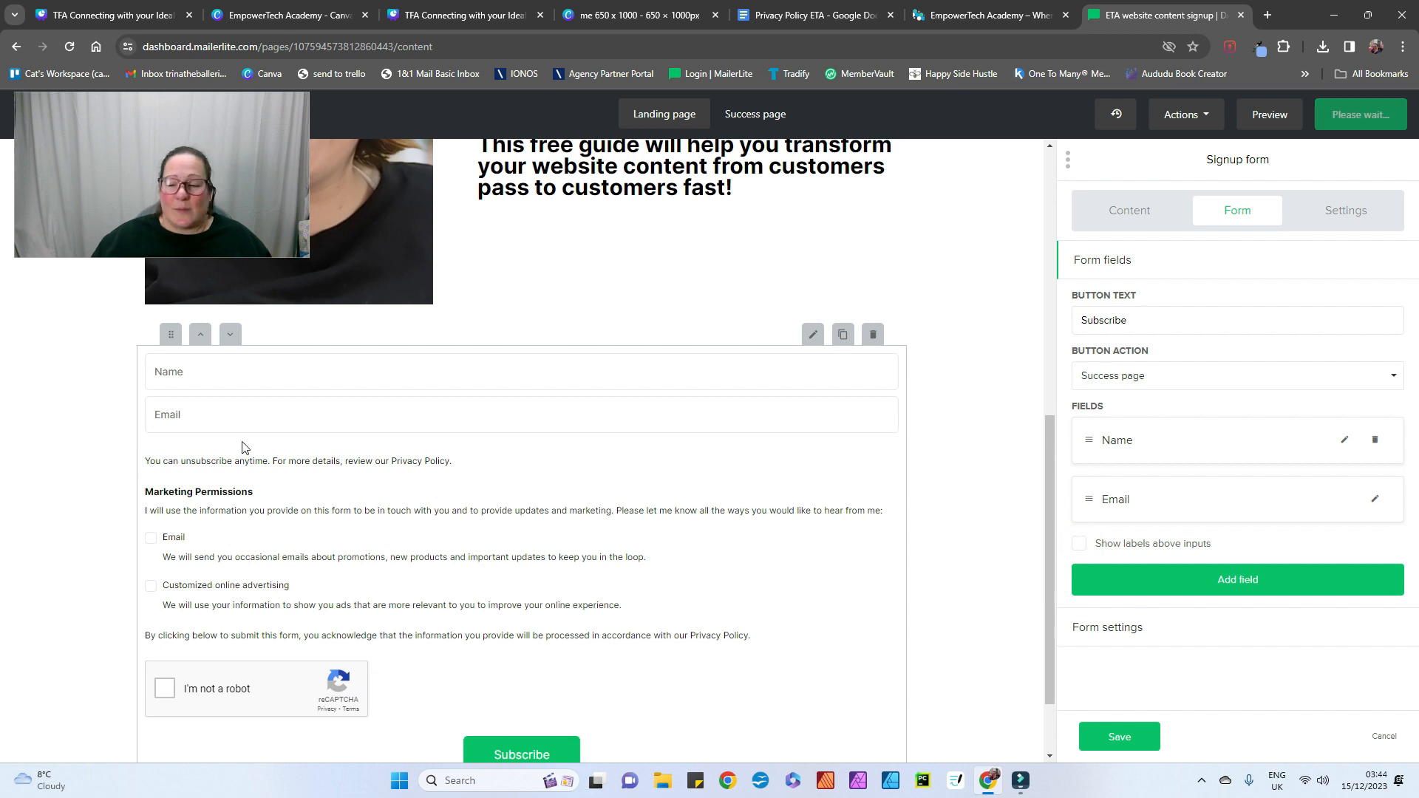
pyautogui.click(1233, 589)
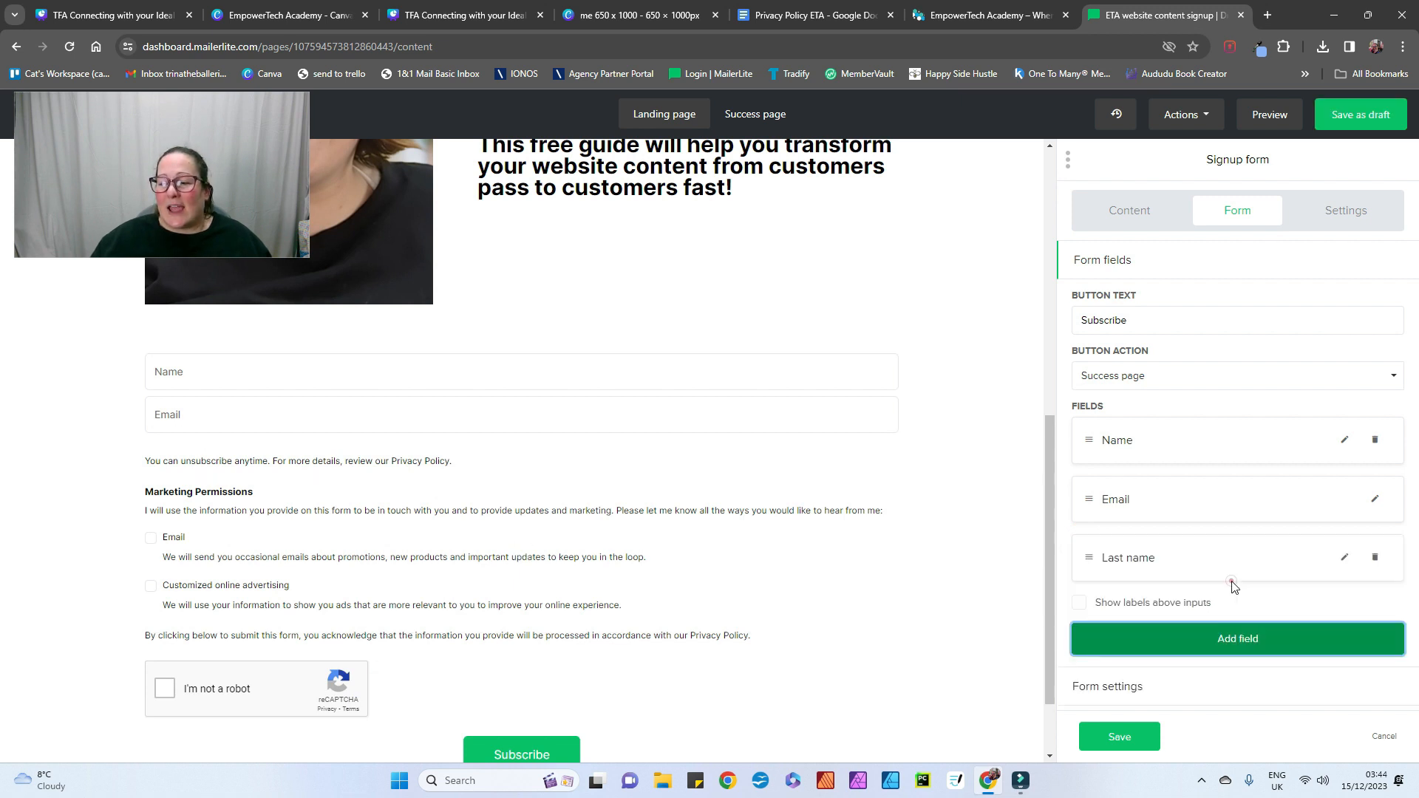
pyautogui.click(1228, 636)
pyautogui.click(1229, 697)
pyautogui.click(1375, 616)
pyautogui.click(1374, 622)
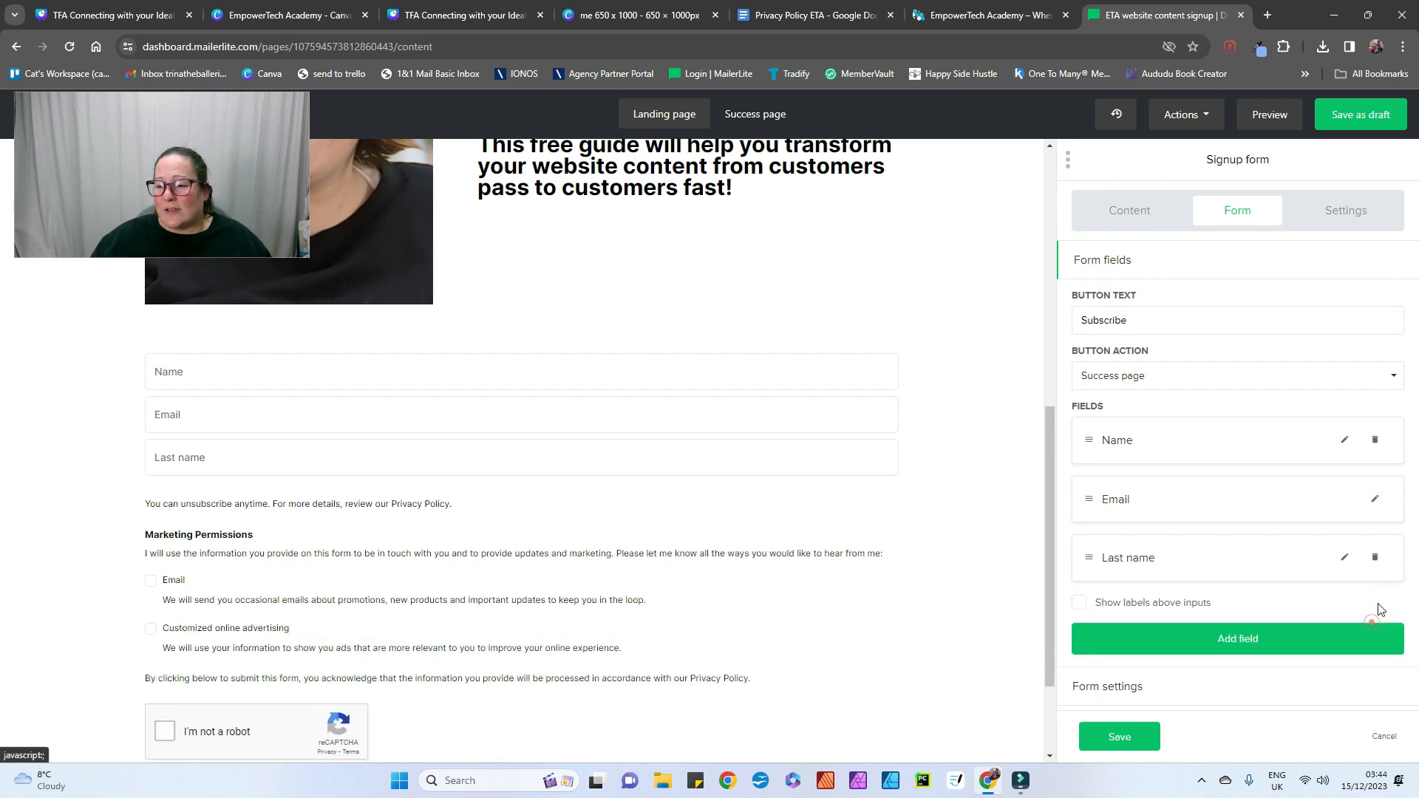
pyautogui.click(1372, 559)
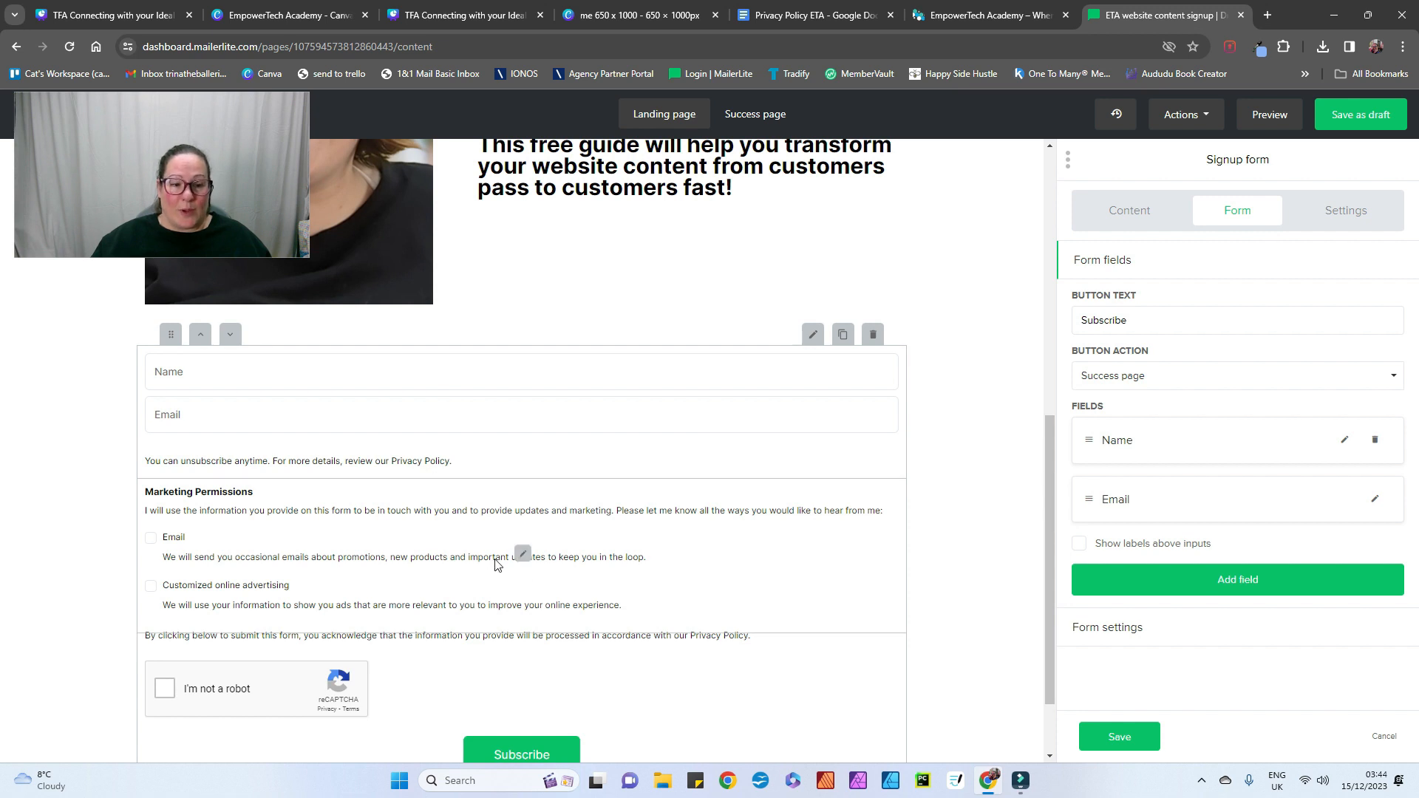
# Step: Set the signup form's button text to "Yes please! Send me the info now."
pyautogui.scroll(-2, 496, 565)
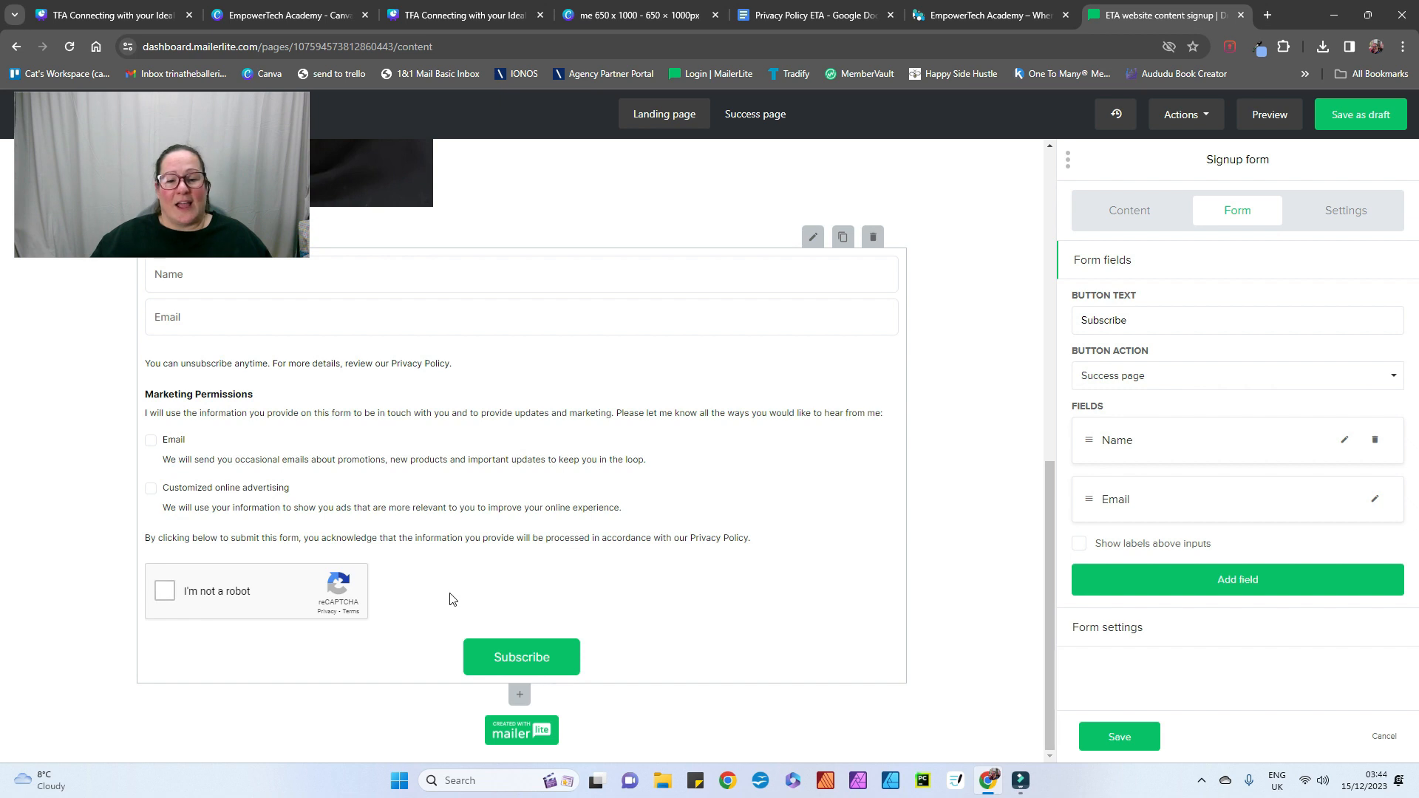
pyautogui.click(549, 658)
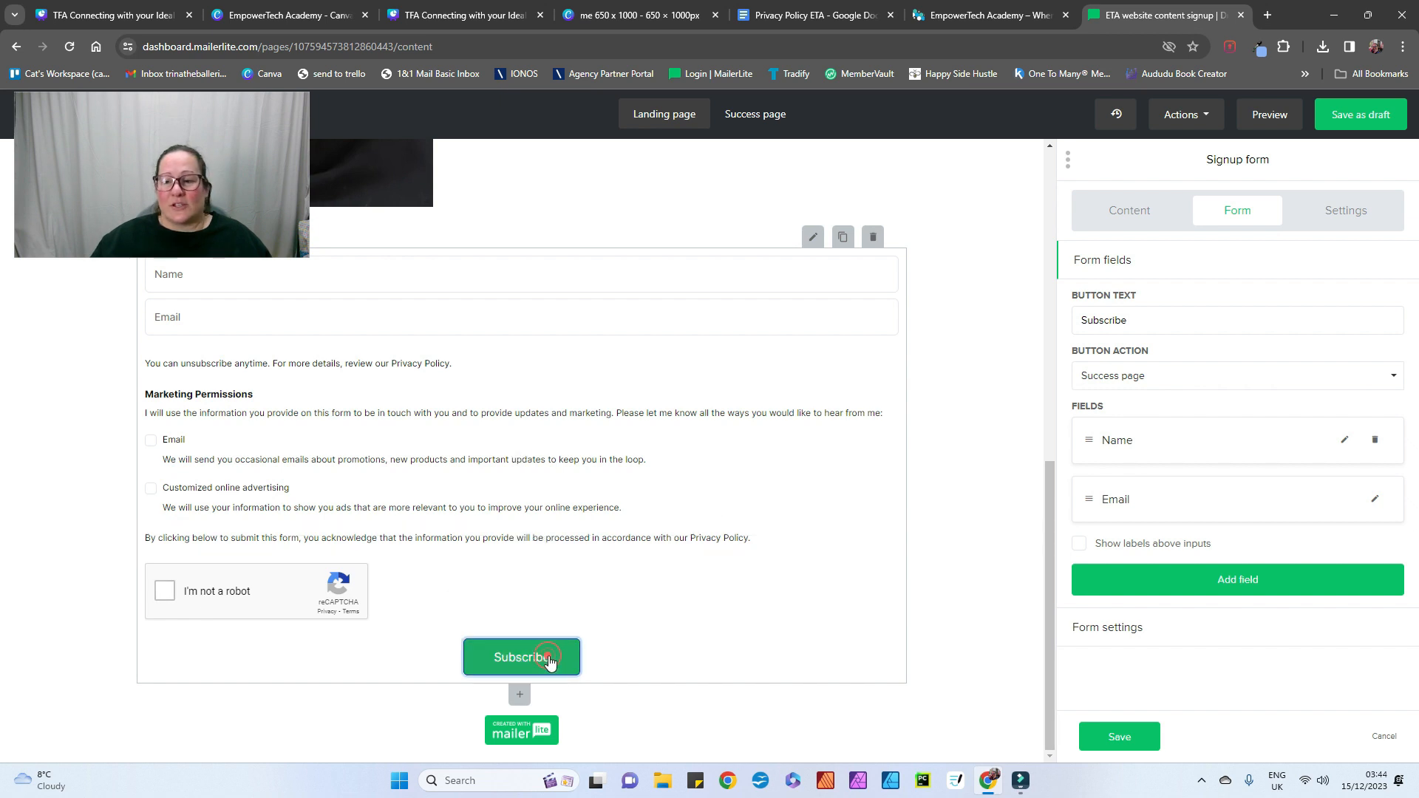
pyautogui.doubleClick(1133, 322)
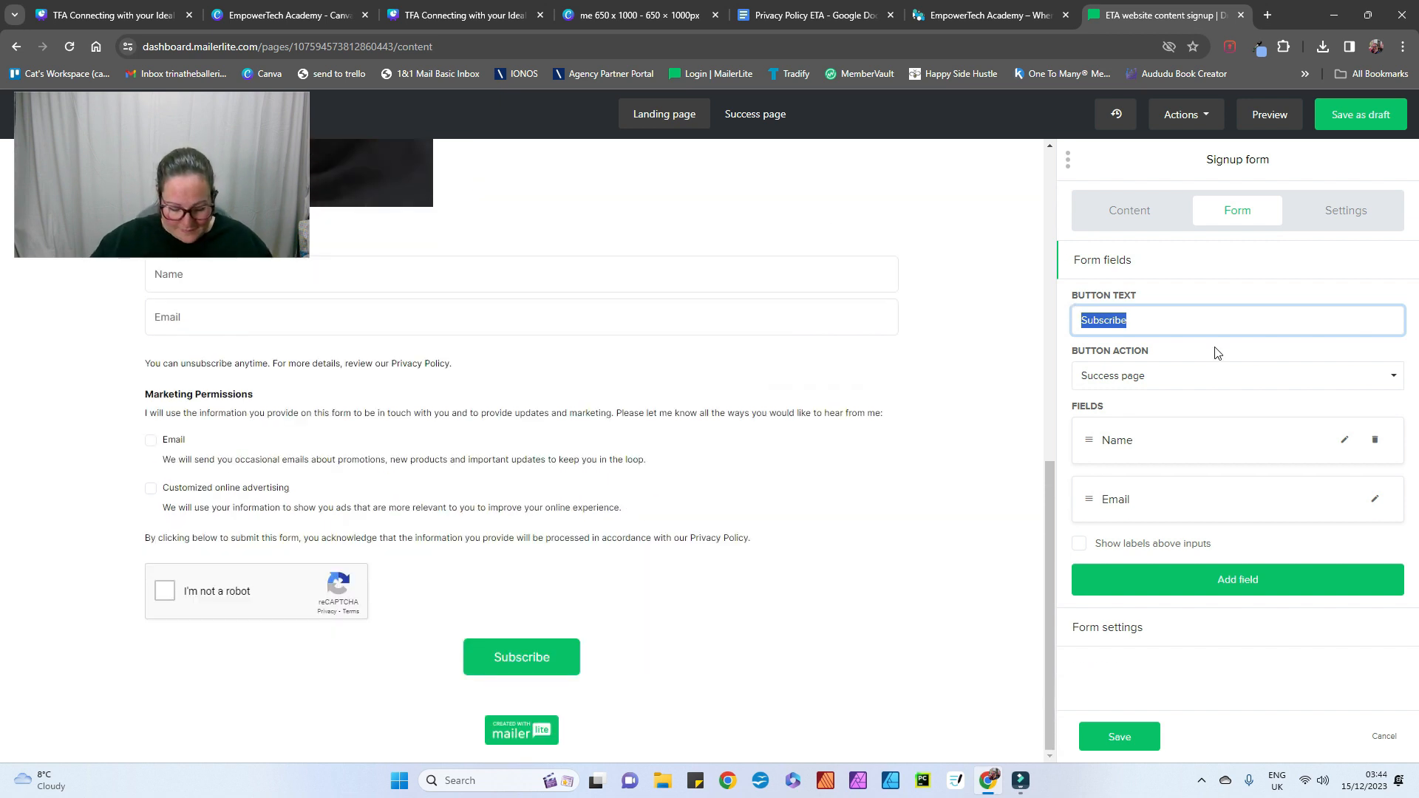
pyautogui.write('Yes ')
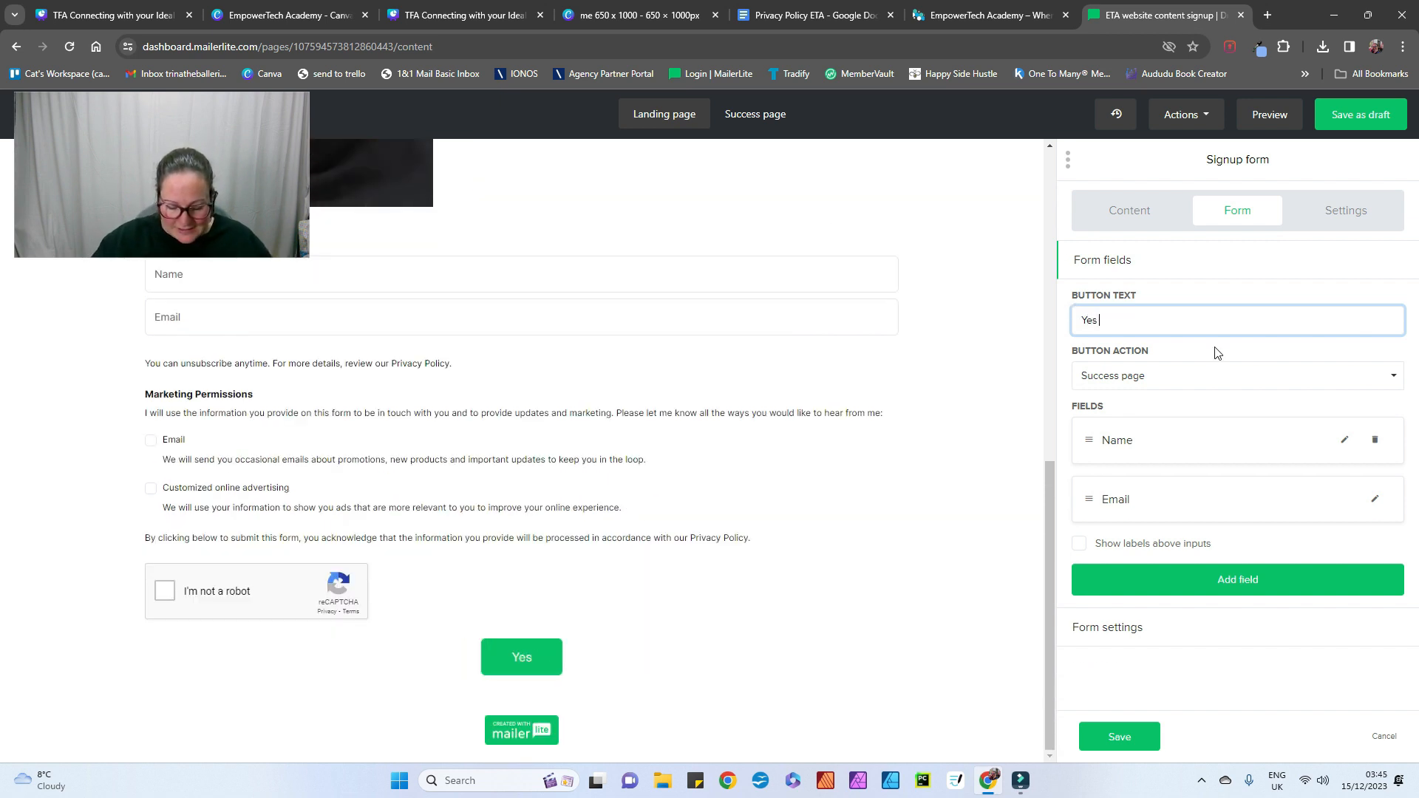
pyautogui.write('please')
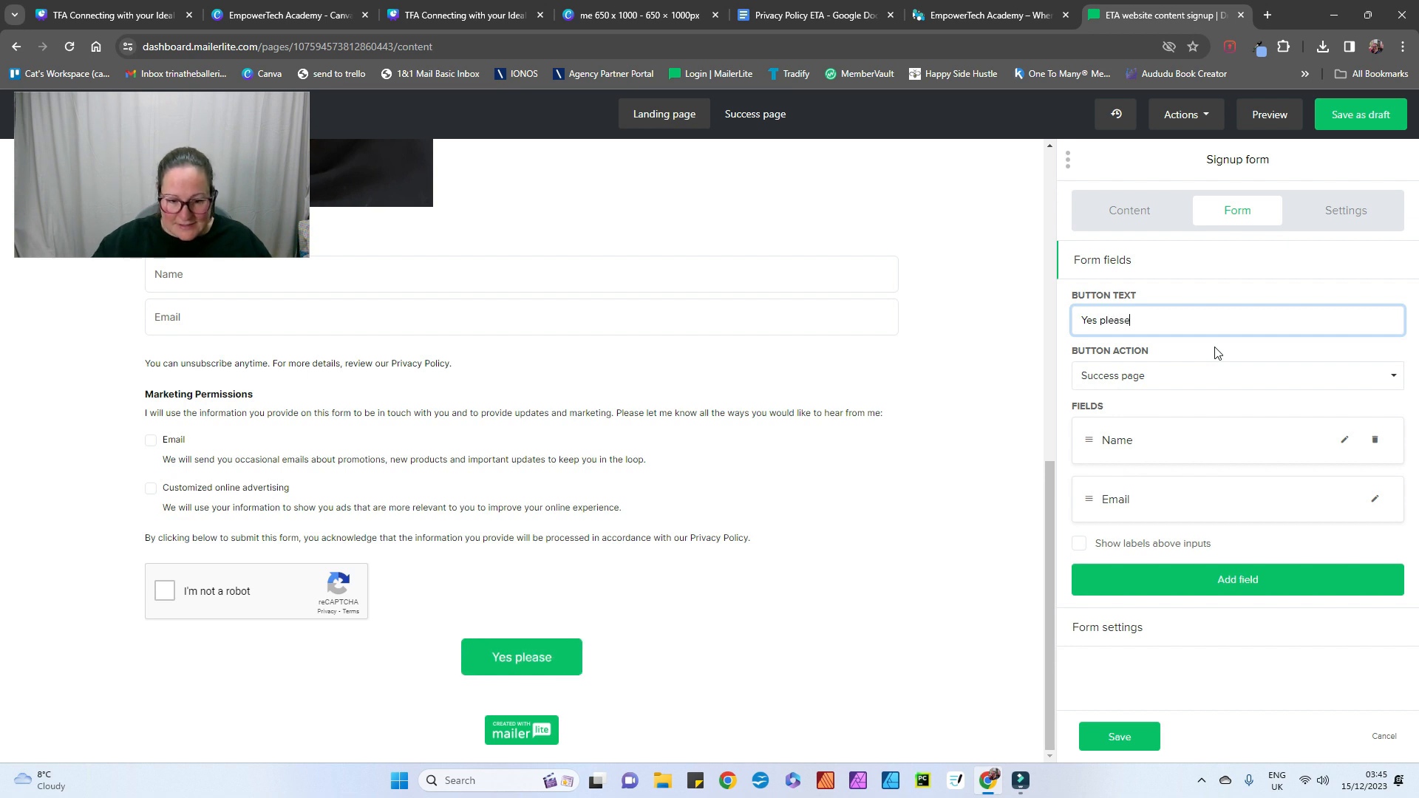
pyautogui.write('! Send me the inf')
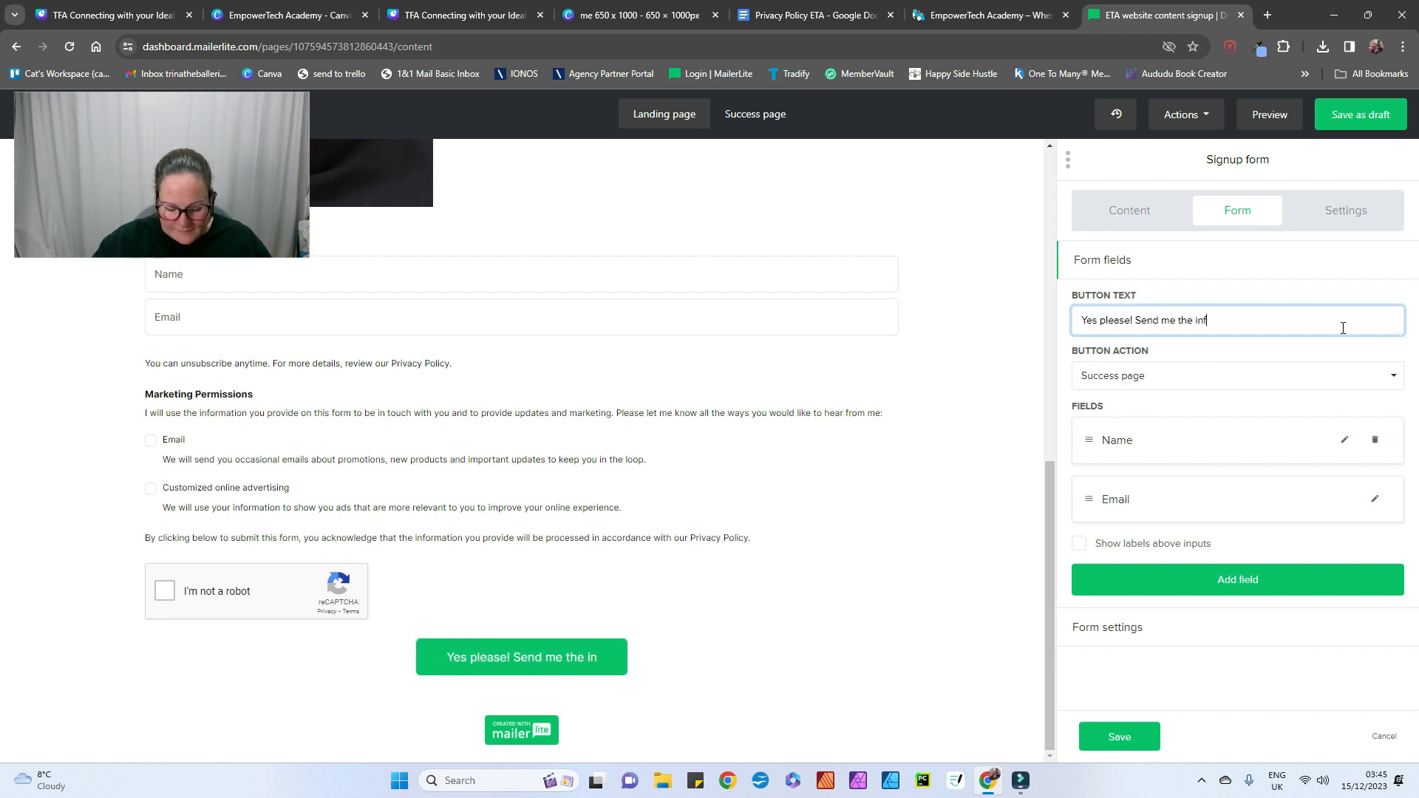
pyautogui.write('o now')
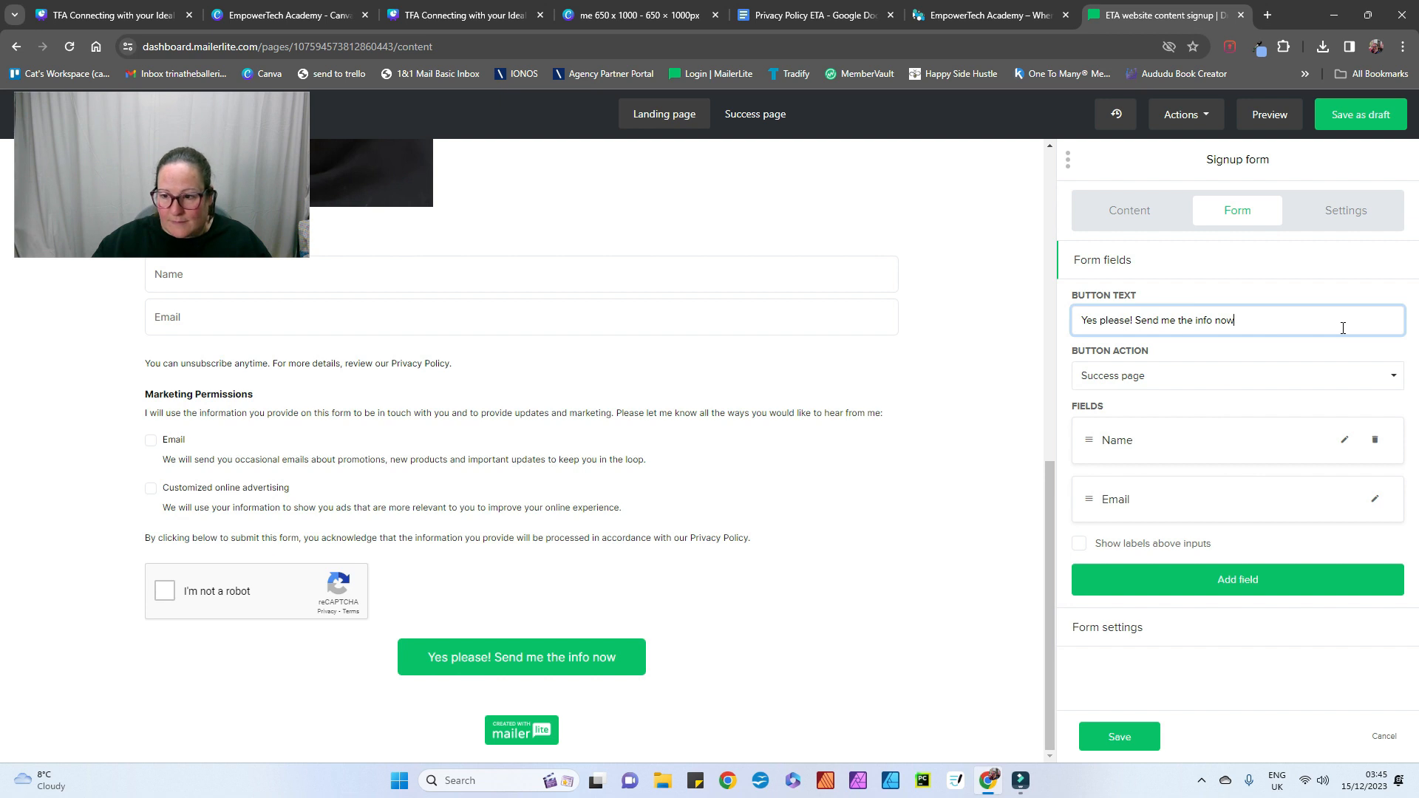
pyautogui.write('!')
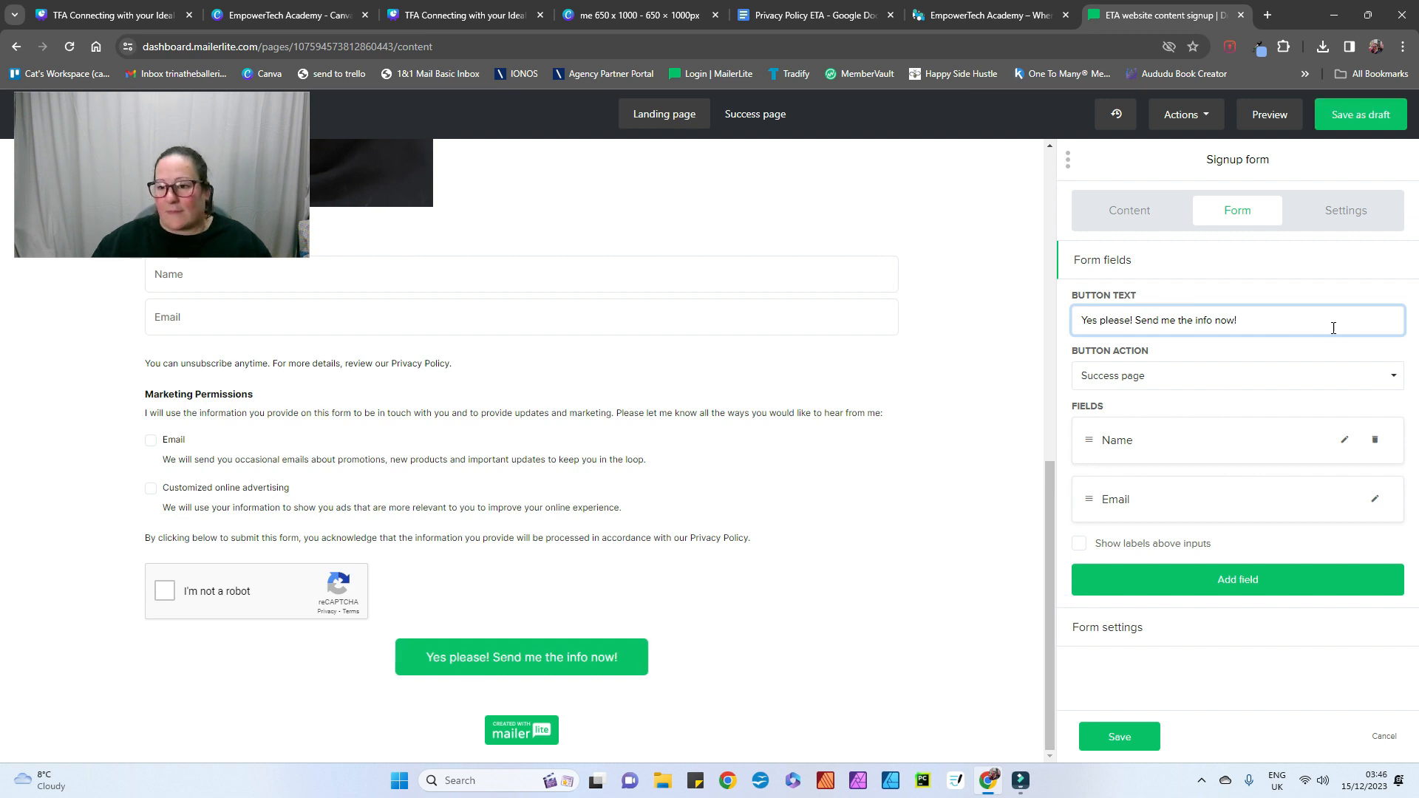
pyautogui.press('BackSpace')
pyautogui.write('.')
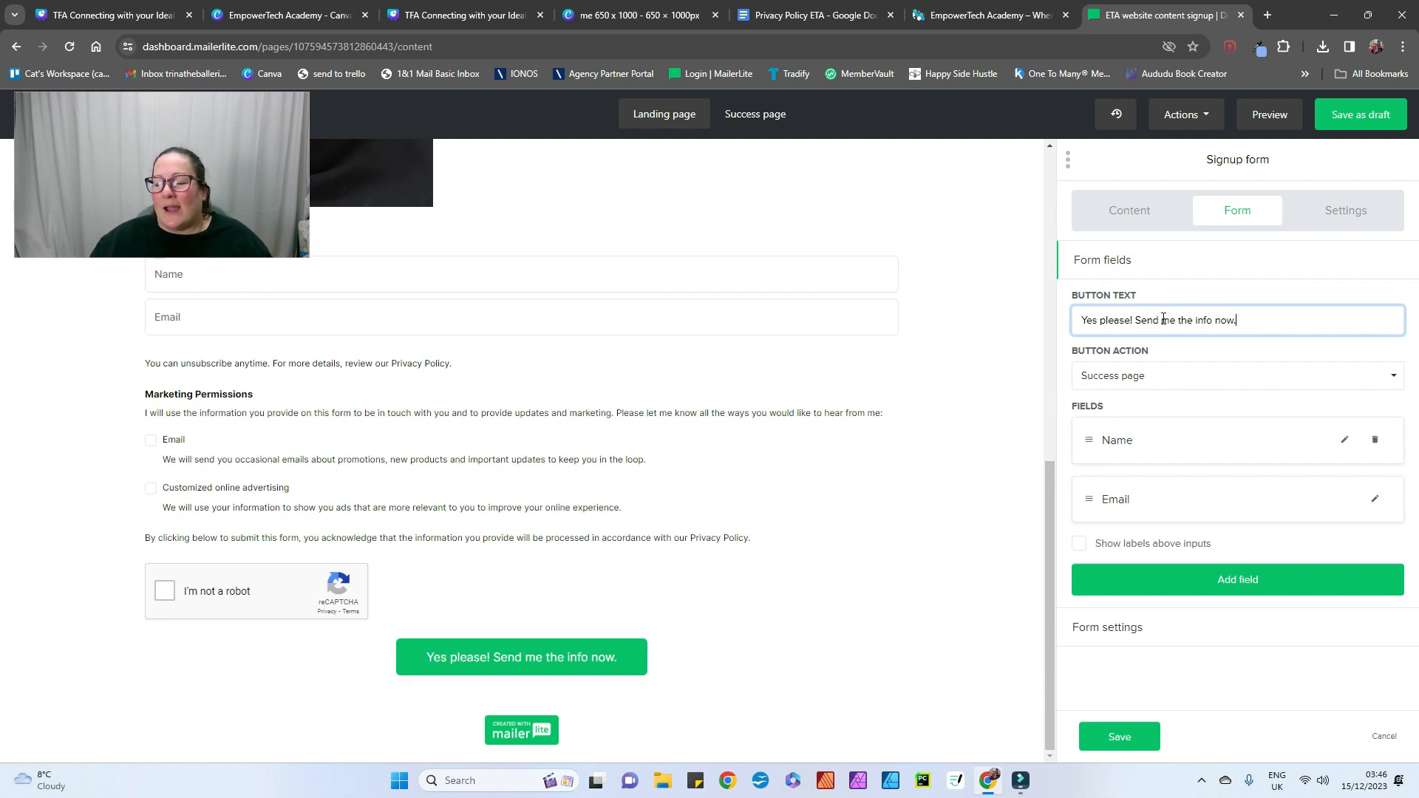
# Step: Set the normal-state background colour of the signup form's call-to-action button to #FF495C
pyautogui.click(562, 658)
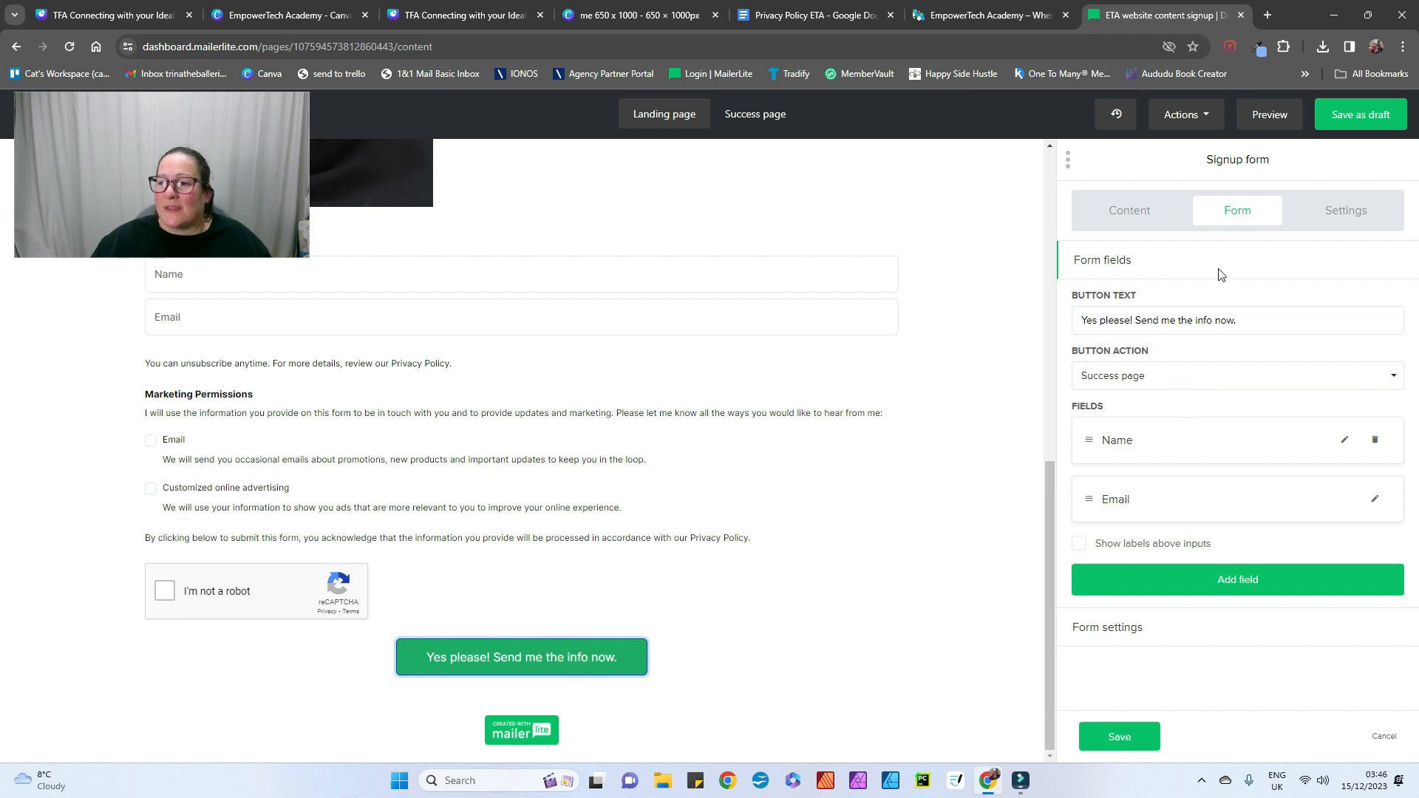
pyautogui.click(1330, 211)
pyautogui.scroll(-2, 1209, 530)
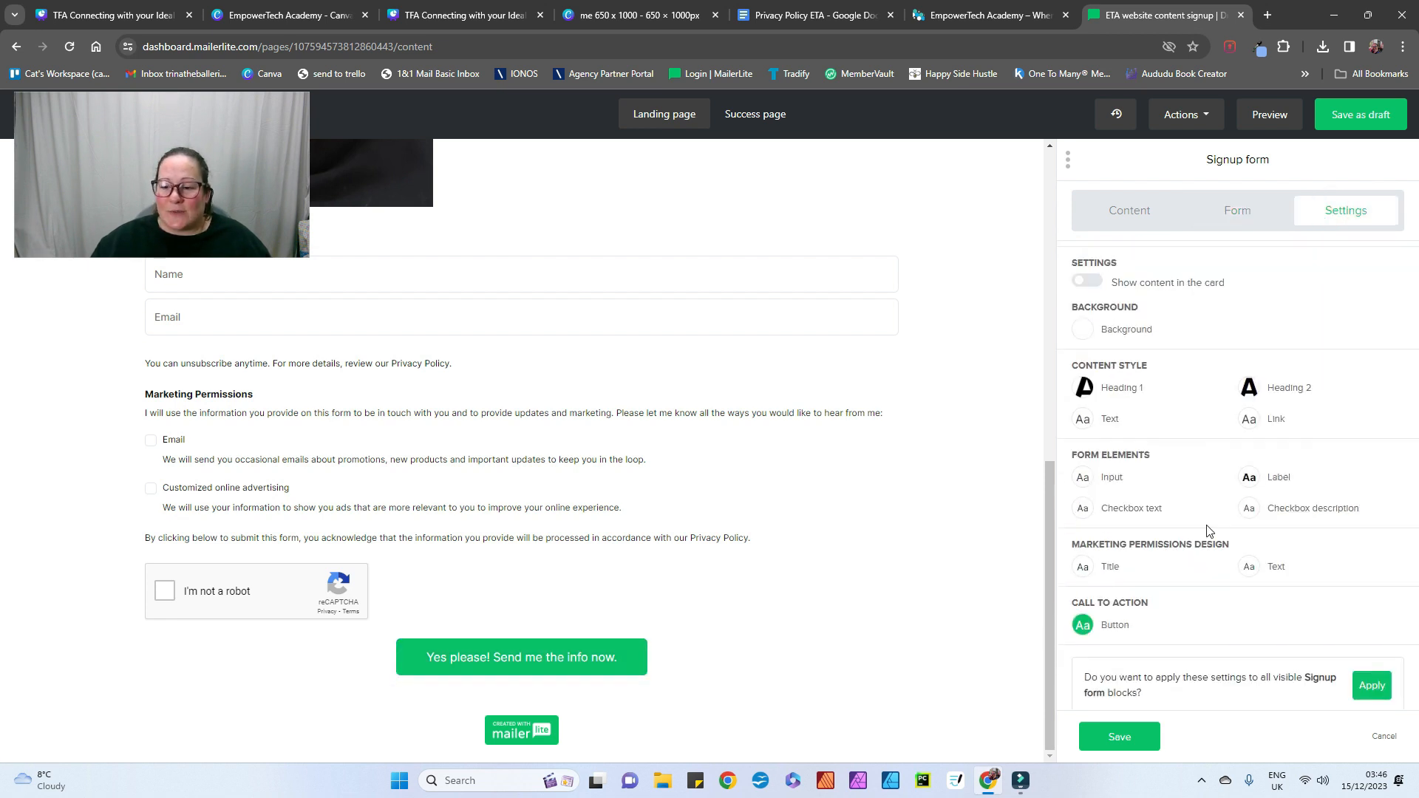
pyautogui.click(1081, 628)
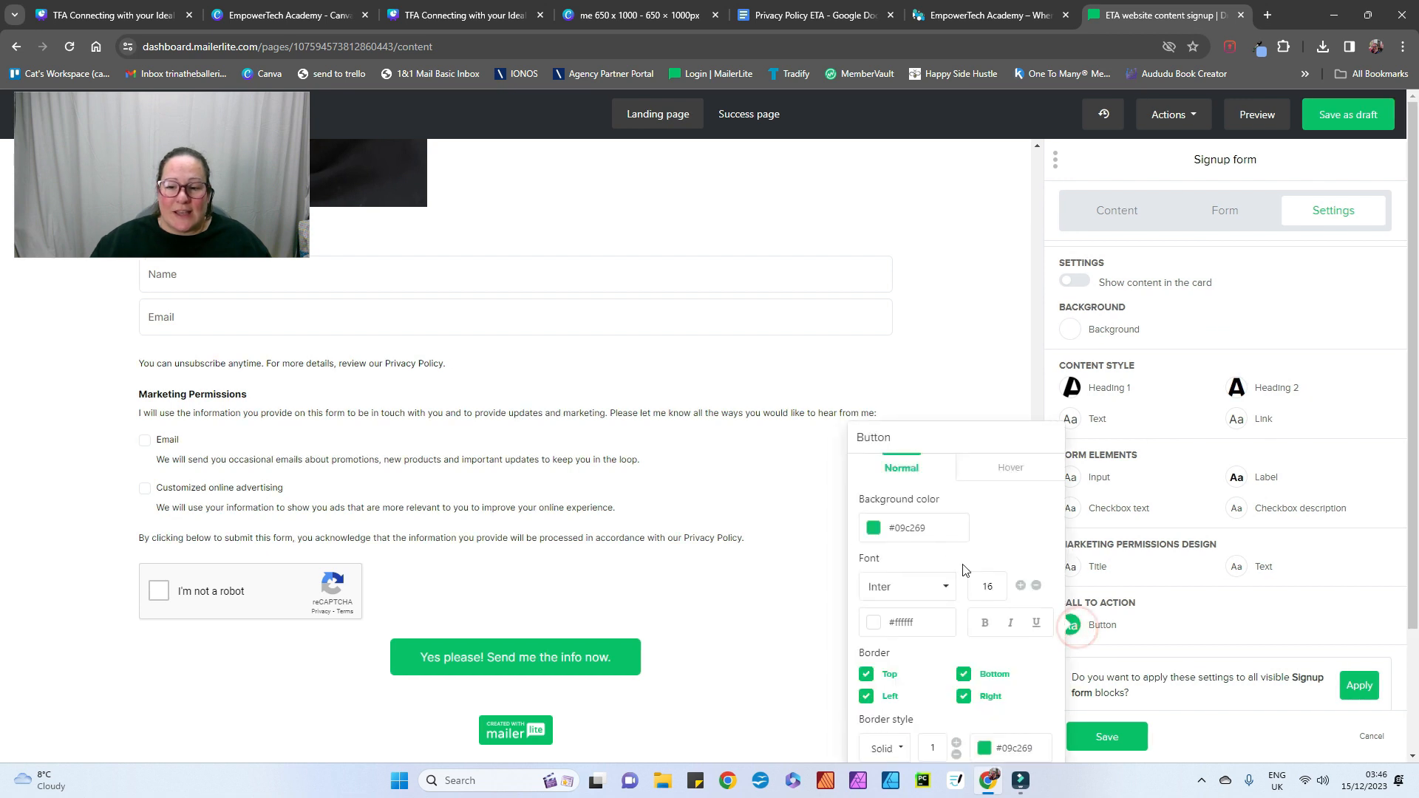
pyautogui.click(874, 529)
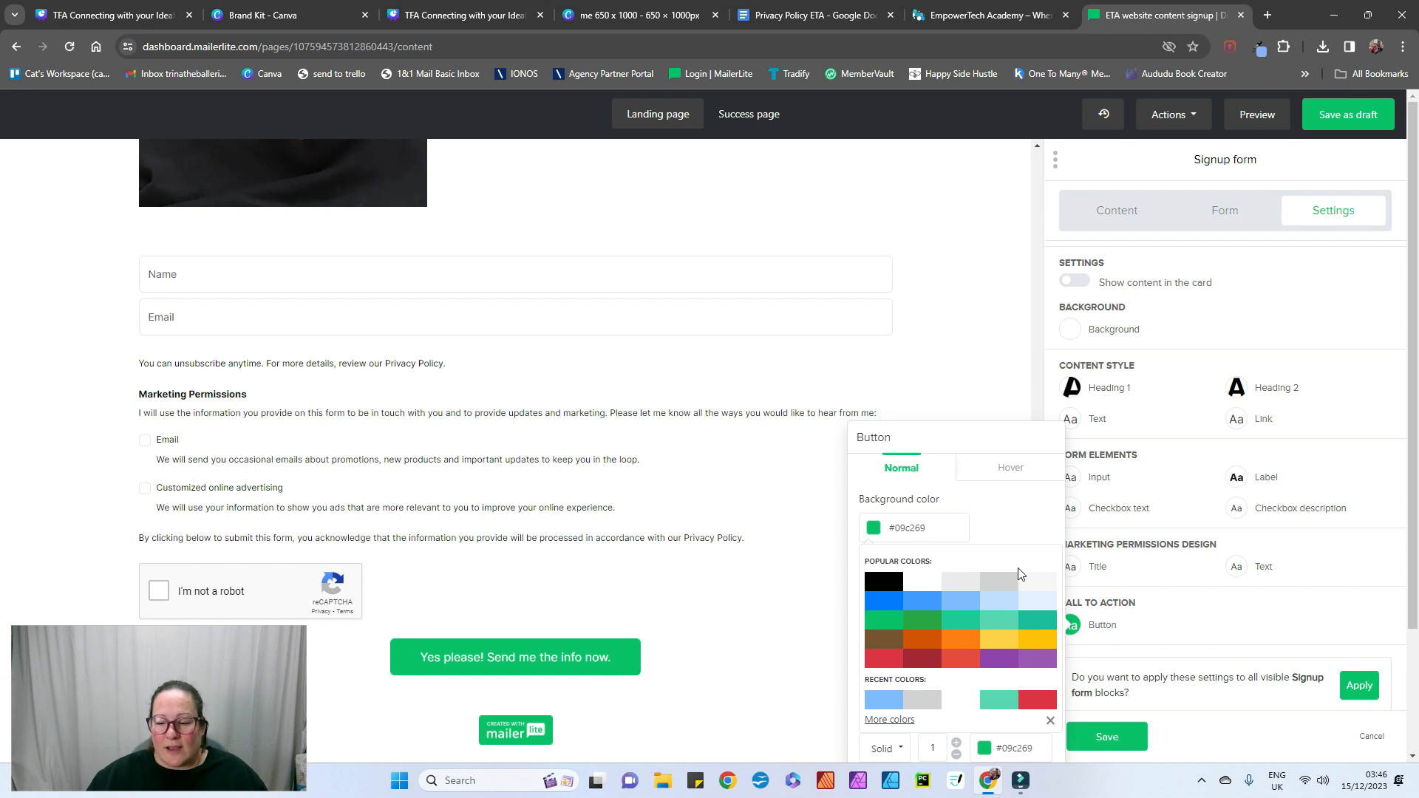
pyautogui.tripleClick(926, 533)
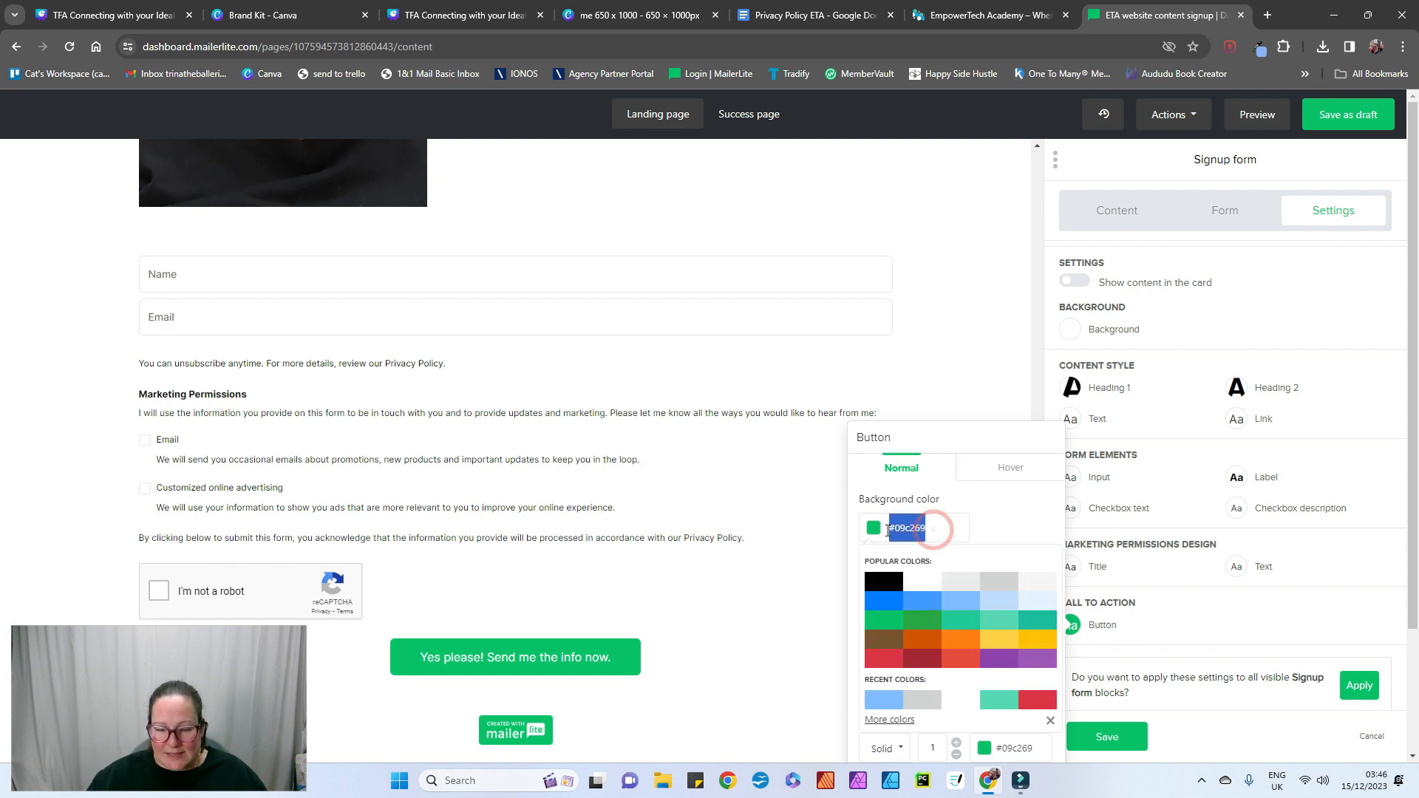
pyautogui.write('#FF495C')
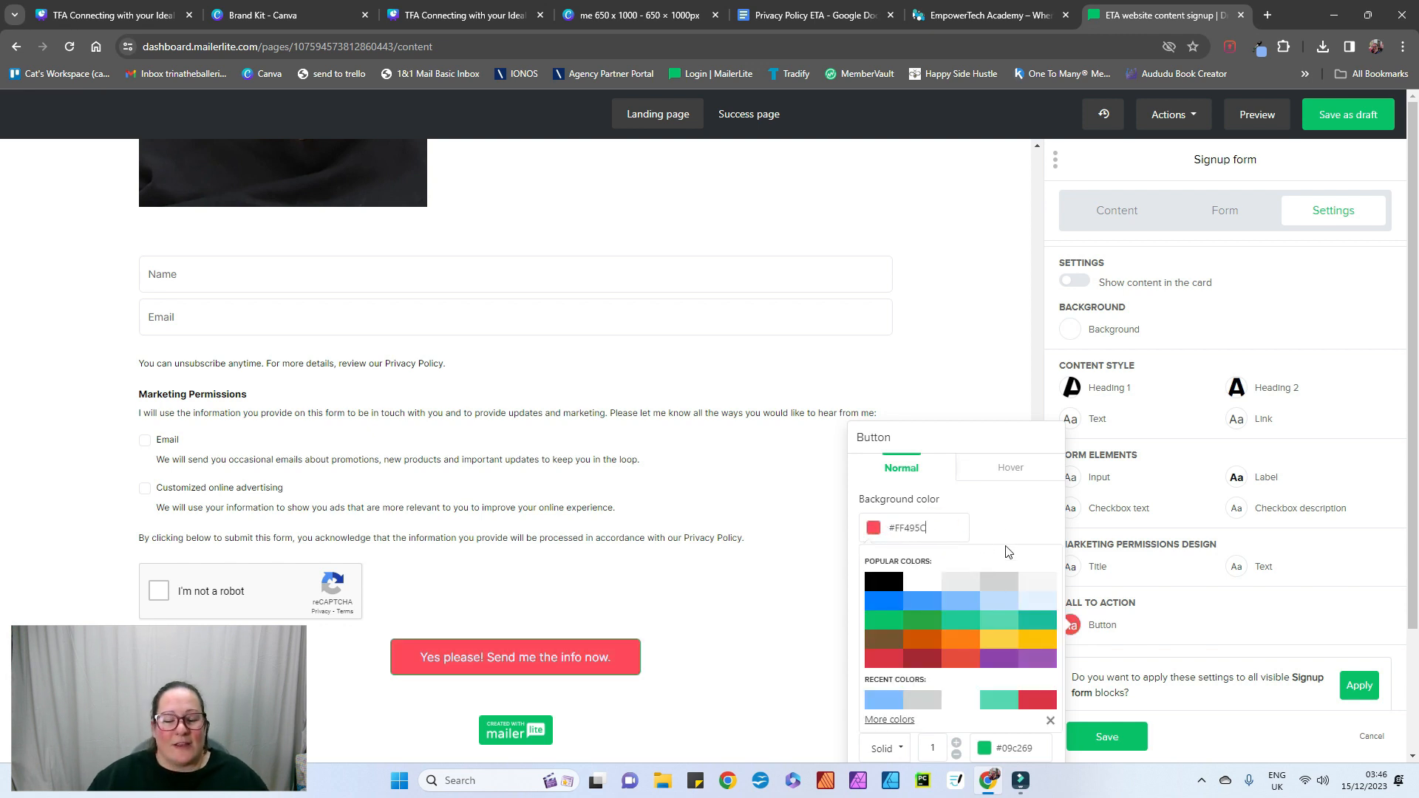
pyautogui.click(1014, 530)
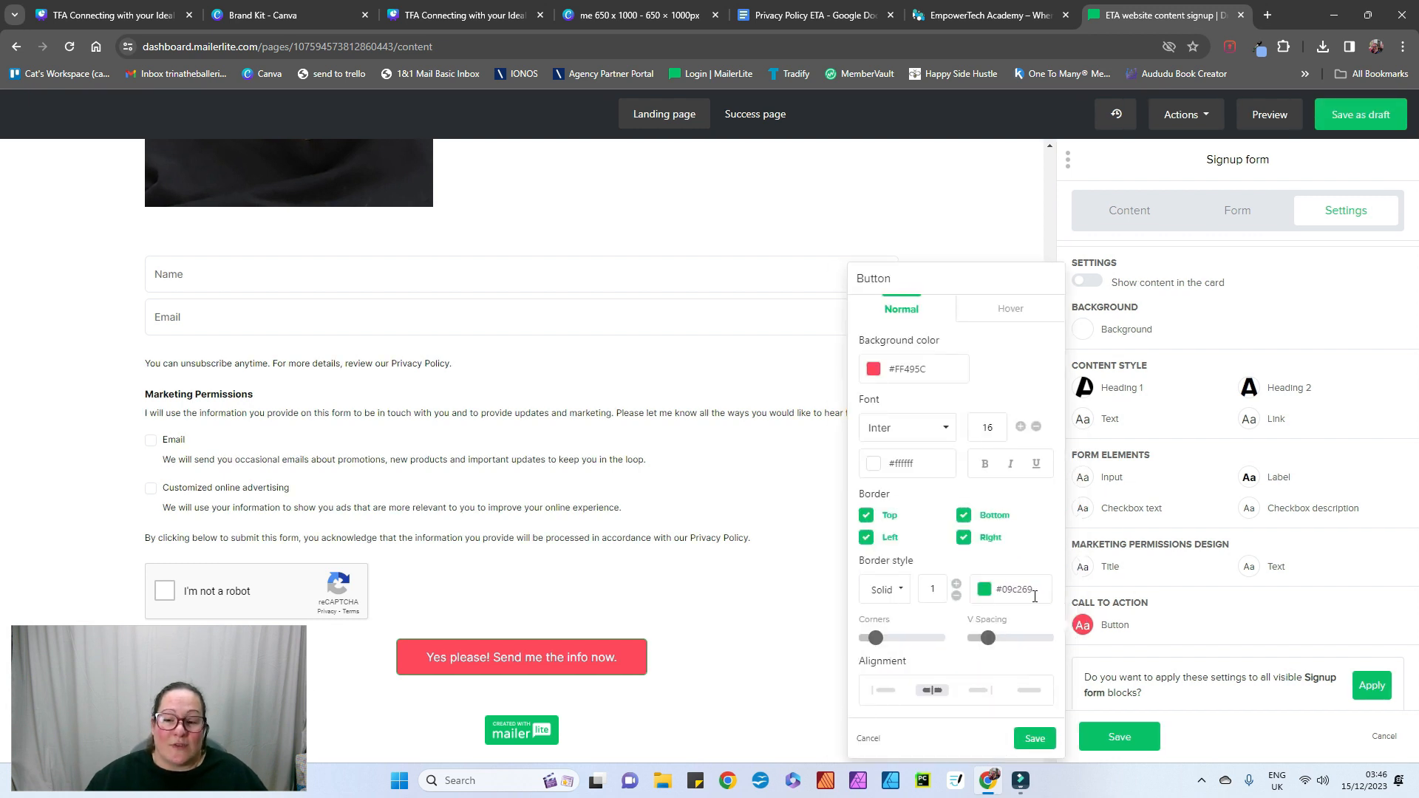
# Step: Set the normal-state border colour of the signup form's call-to-action button to #FF495C
pyautogui.moveTo(1041, 591); pyautogui.dragTo(1002, 591)
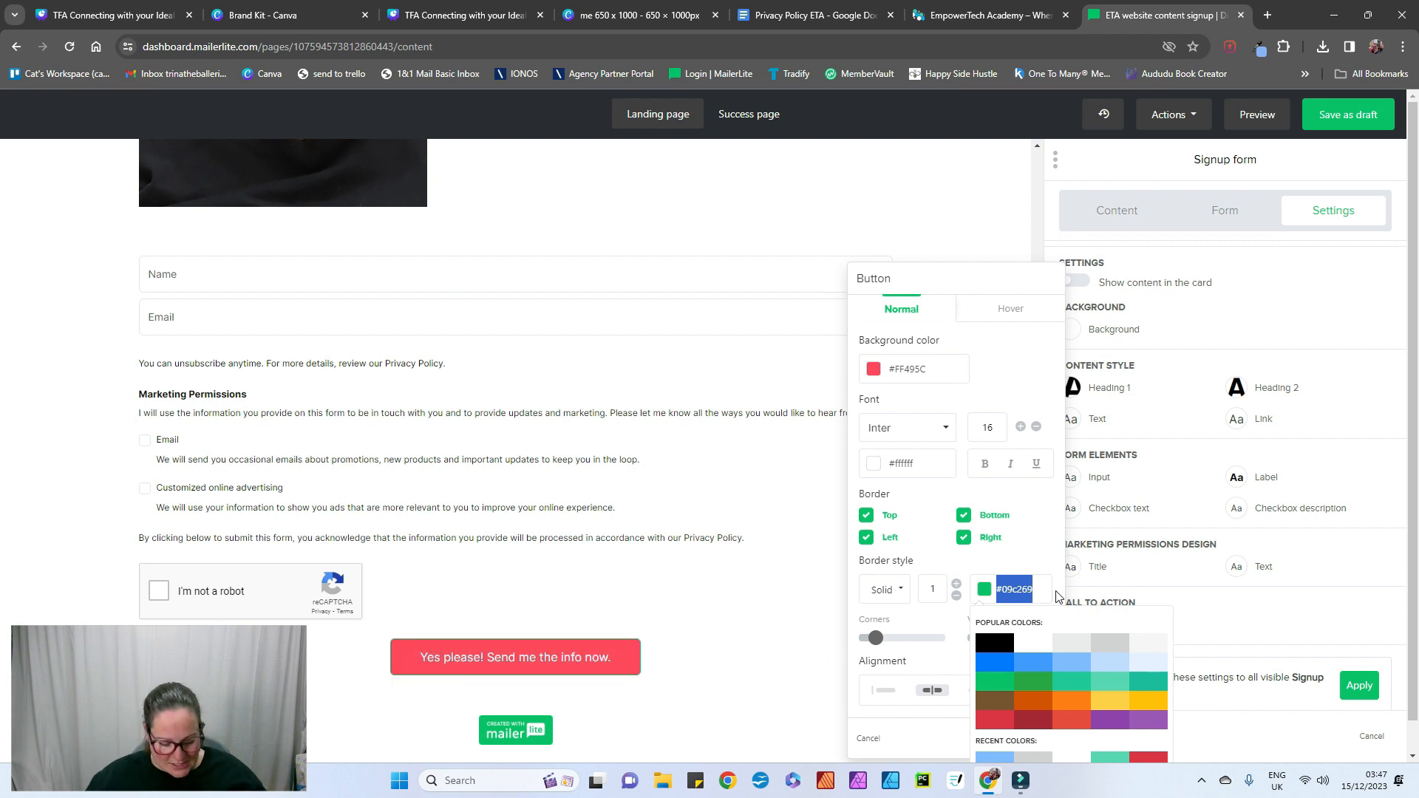
pyautogui.write('#FF495C')
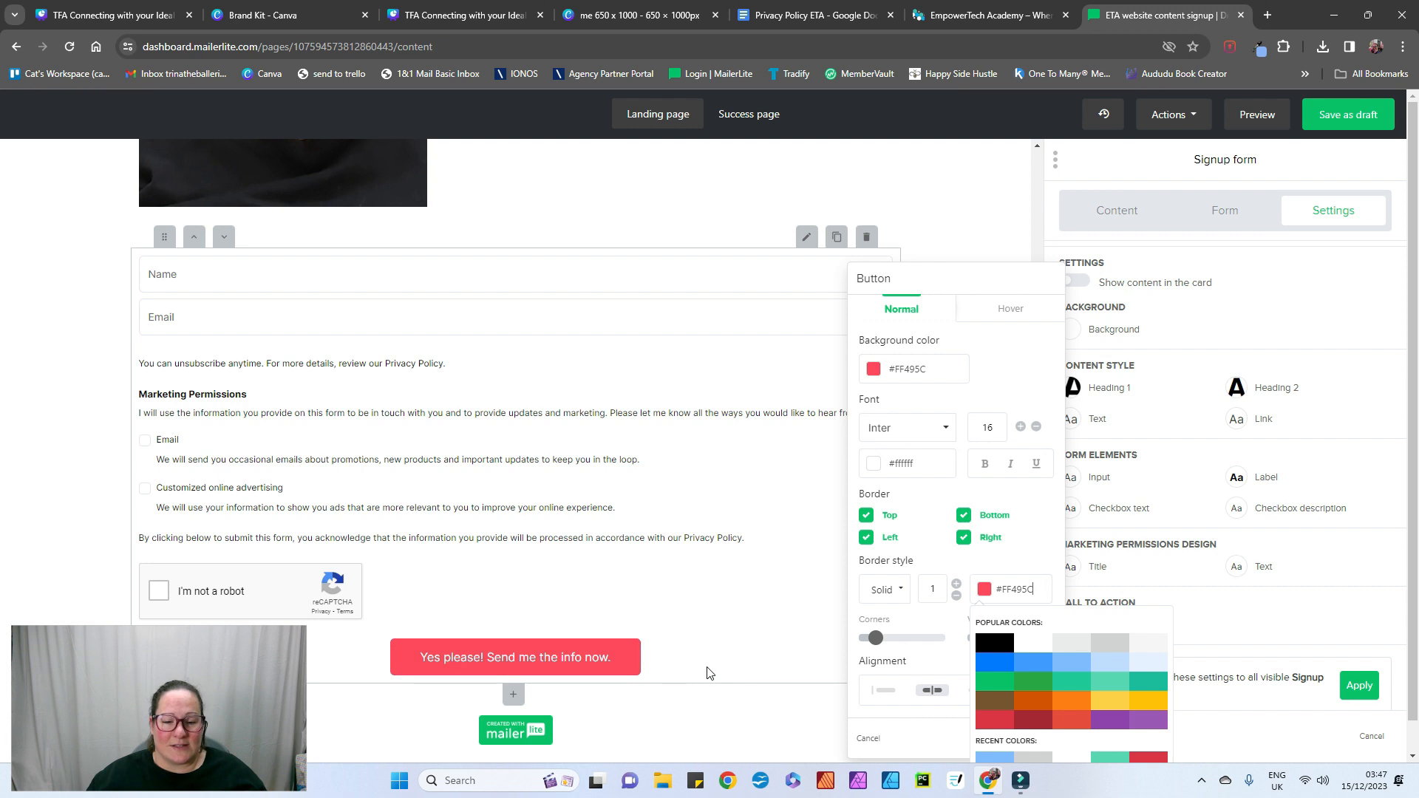
pyautogui.click(1005, 326)
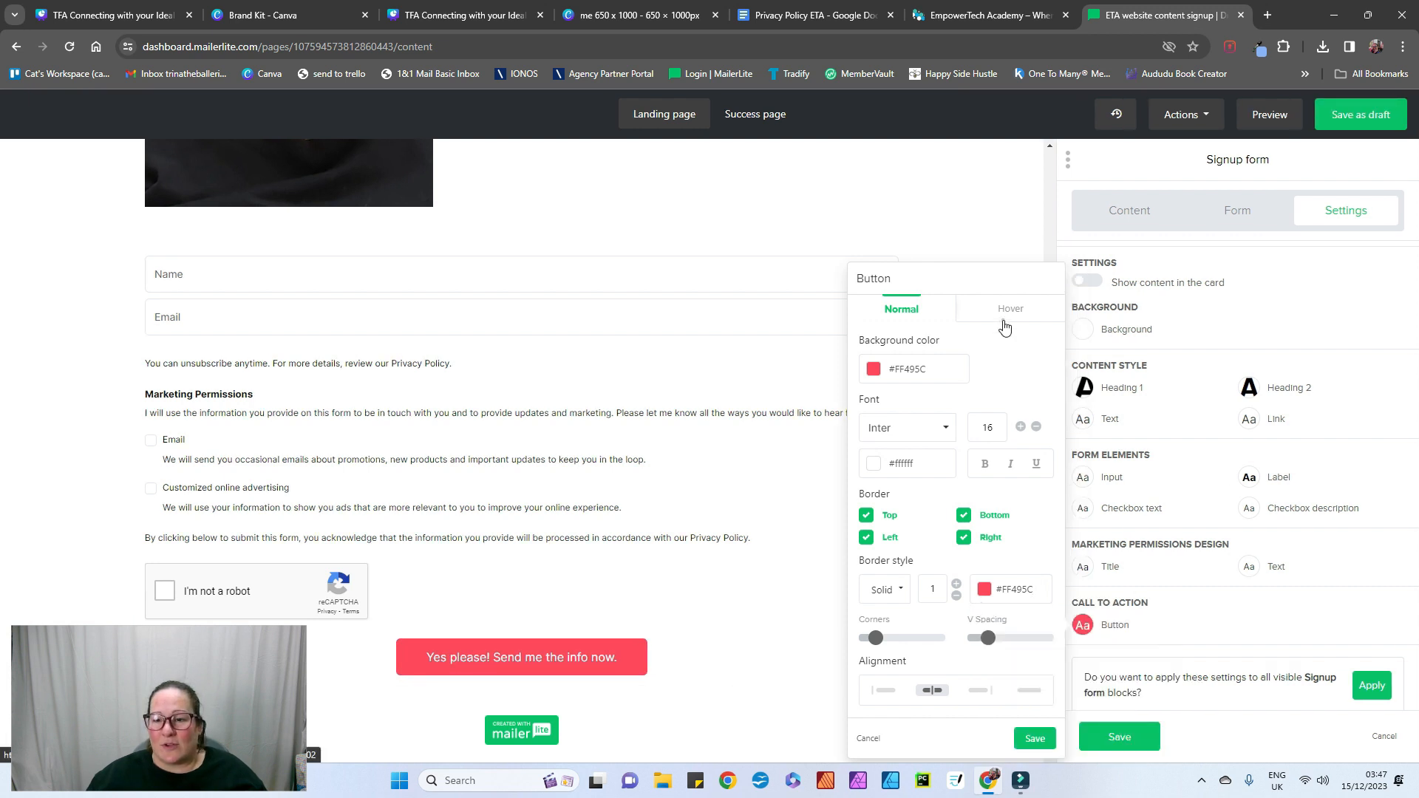
# Step: Set the call-to-action button's hover background and border colours to #00ABE7 and save the button style
pyautogui.click(1004, 324)
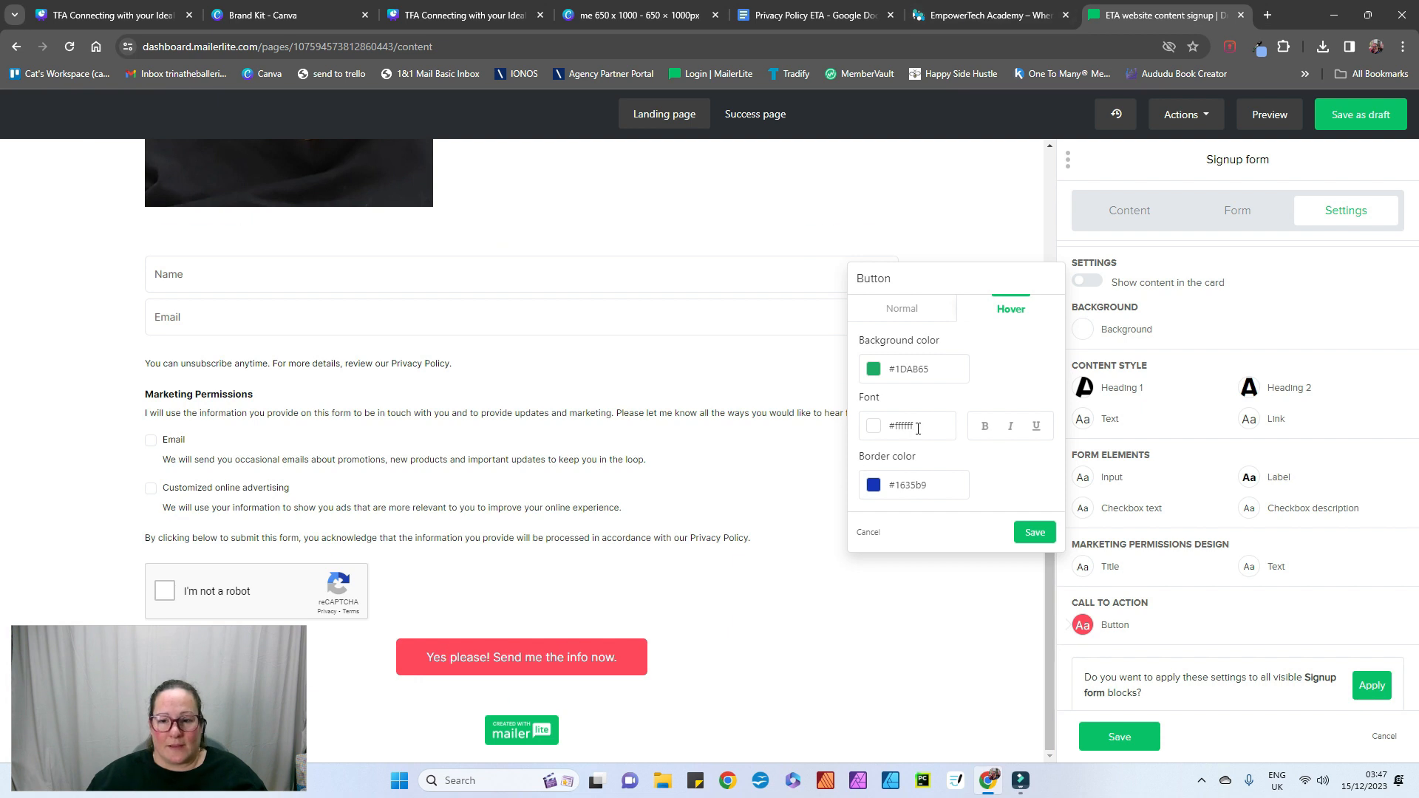
pyautogui.doubleClick(939, 372)
pyautogui.write('#00ABE7')
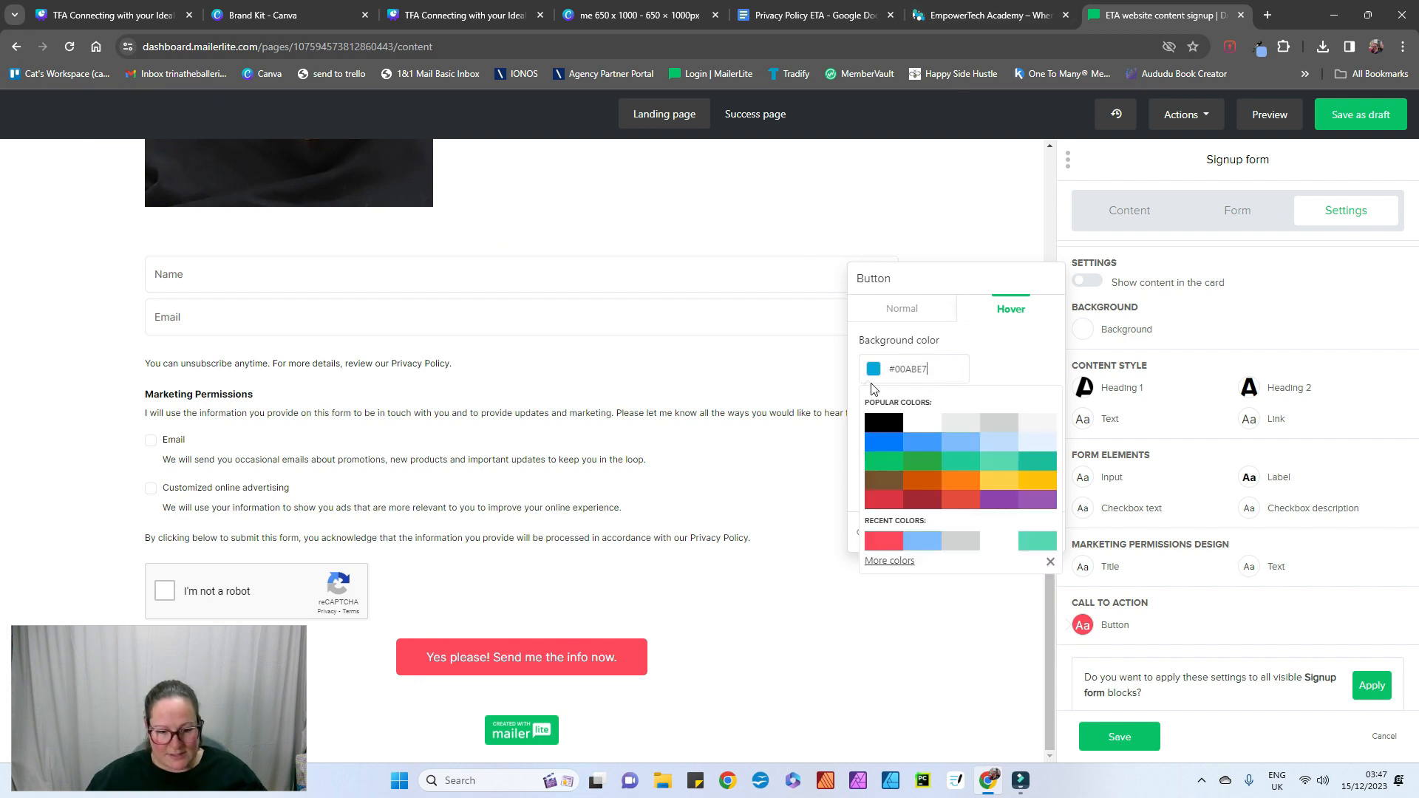
pyautogui.click(1024, 361)
pyautogui.tripleClick(946, 485)
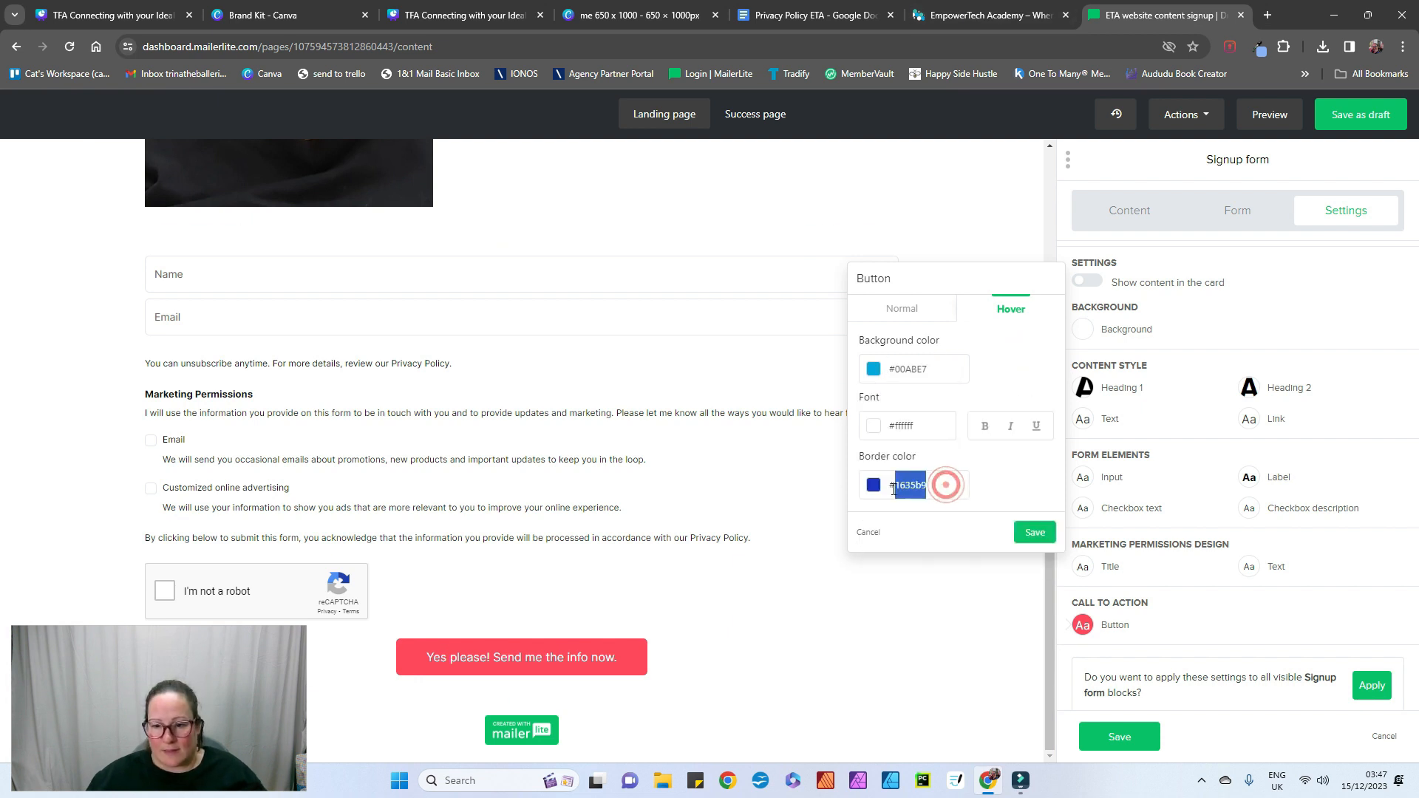
pyautogui.write('#00ABE7')
pyautogui.click(1028, 361)
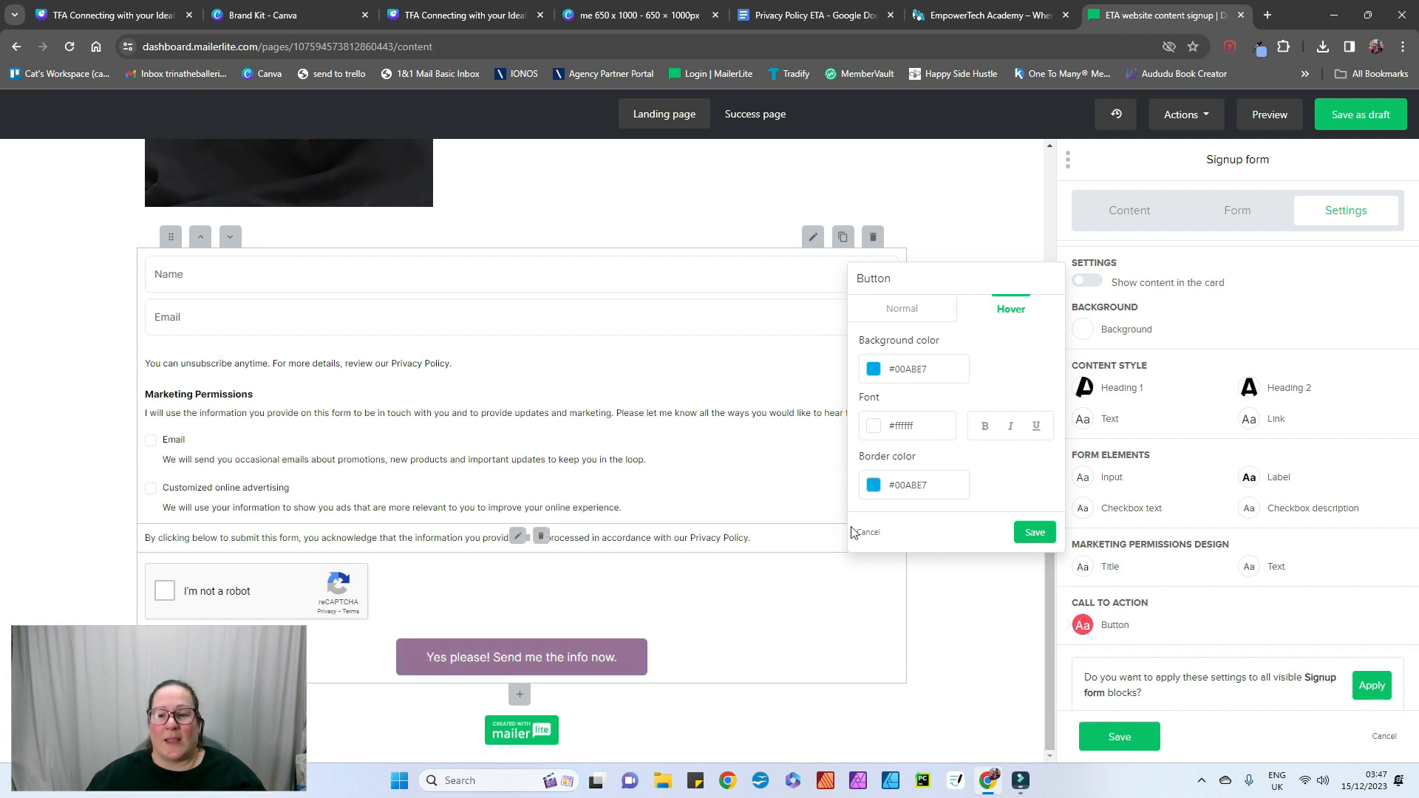
pyautogui.click(1029, 533)
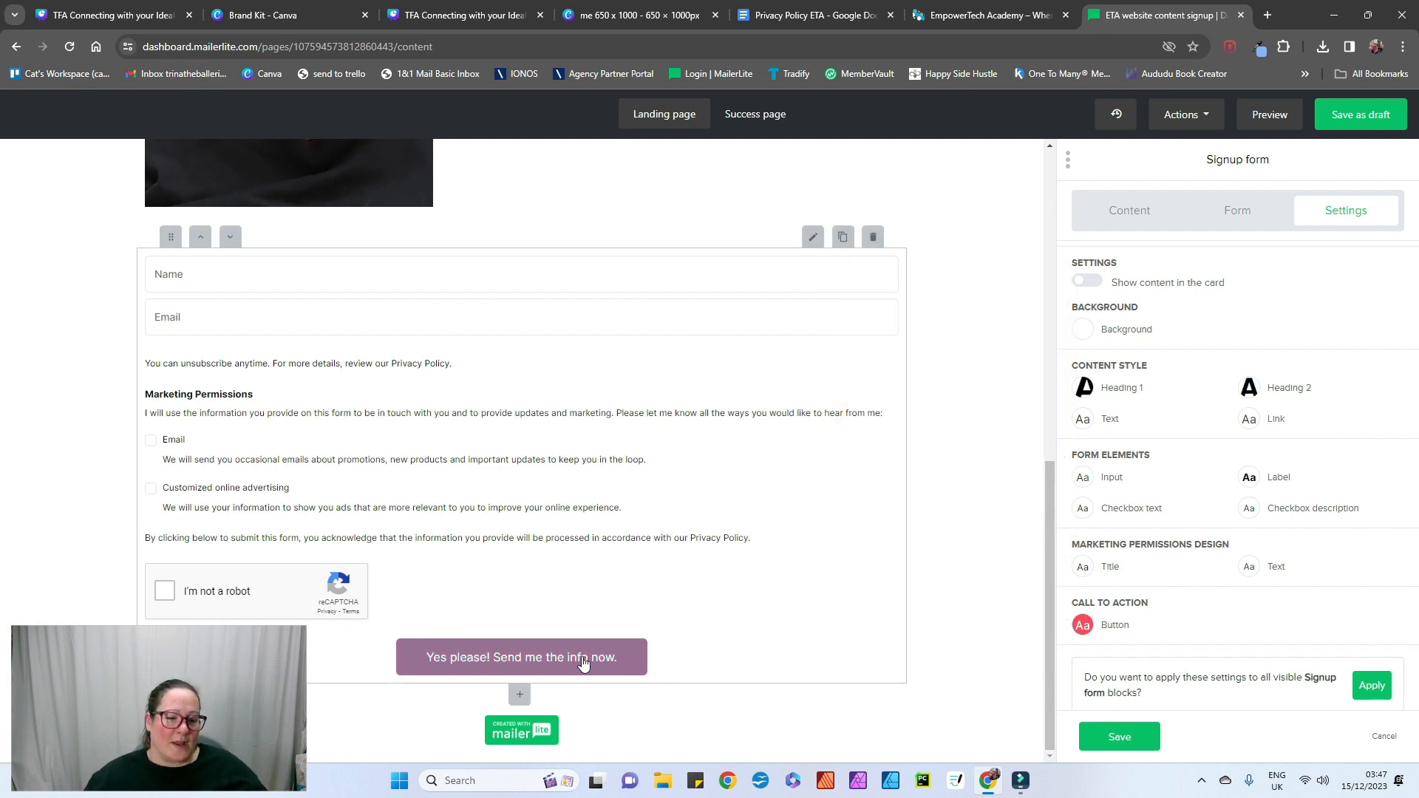
# Step: Try a corner rounding of 30 on the call-to-action button and reduce it to the minimum for square corners
pyautogui.click(1083, 625)
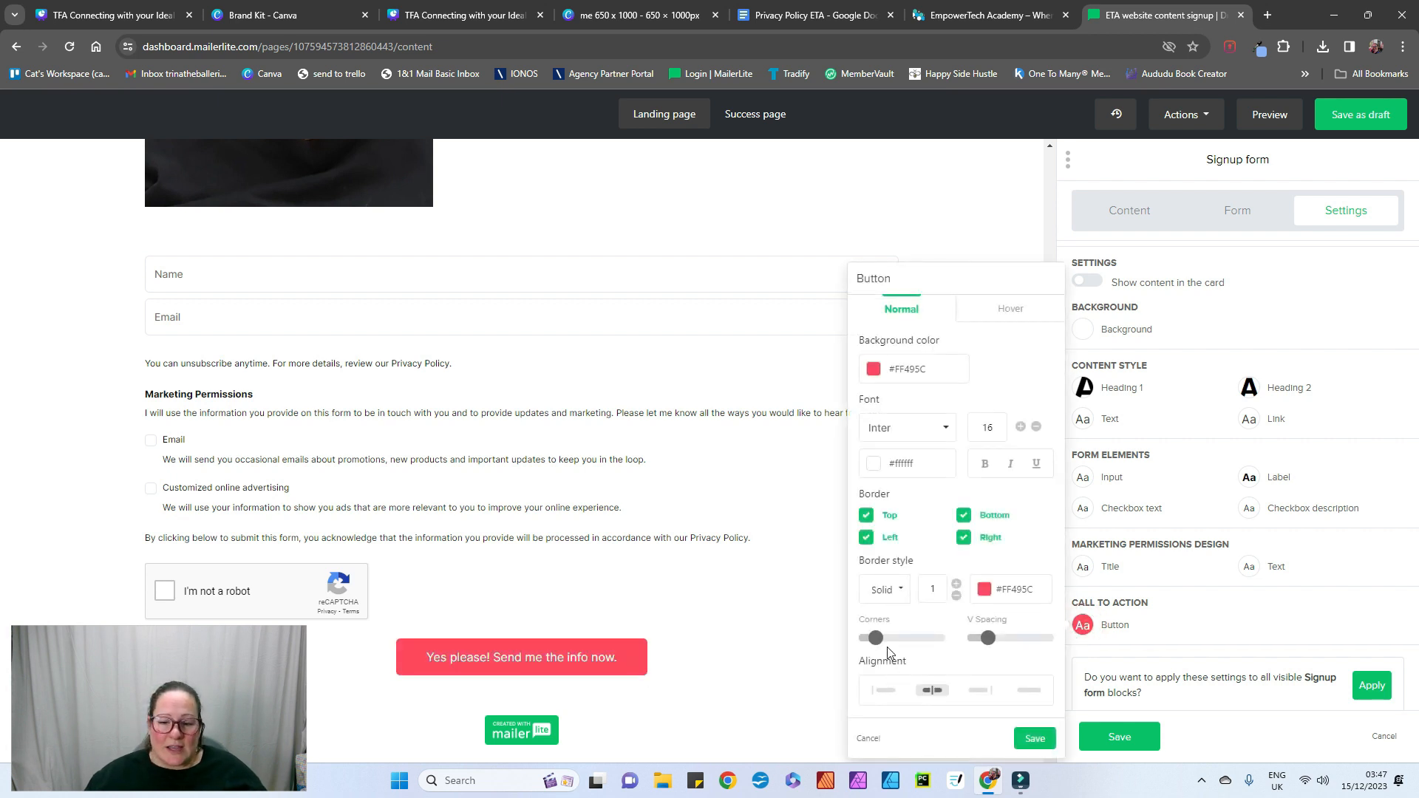
pyautogui.moveTo(875, 645); pyautogui.dragTo(945, 640)
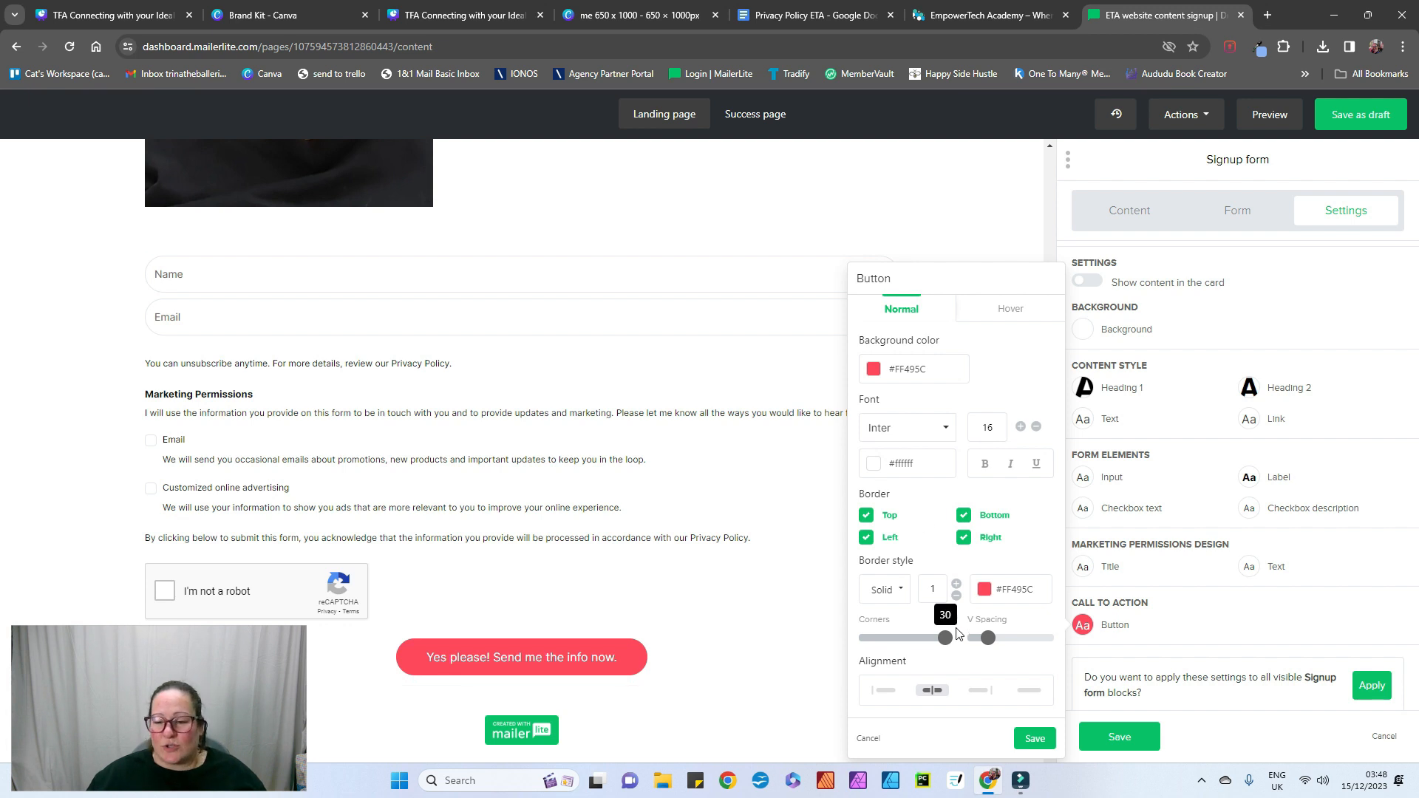
pyautogui.moveTo(951, 644); pyautogui.dragTo(857, 648)
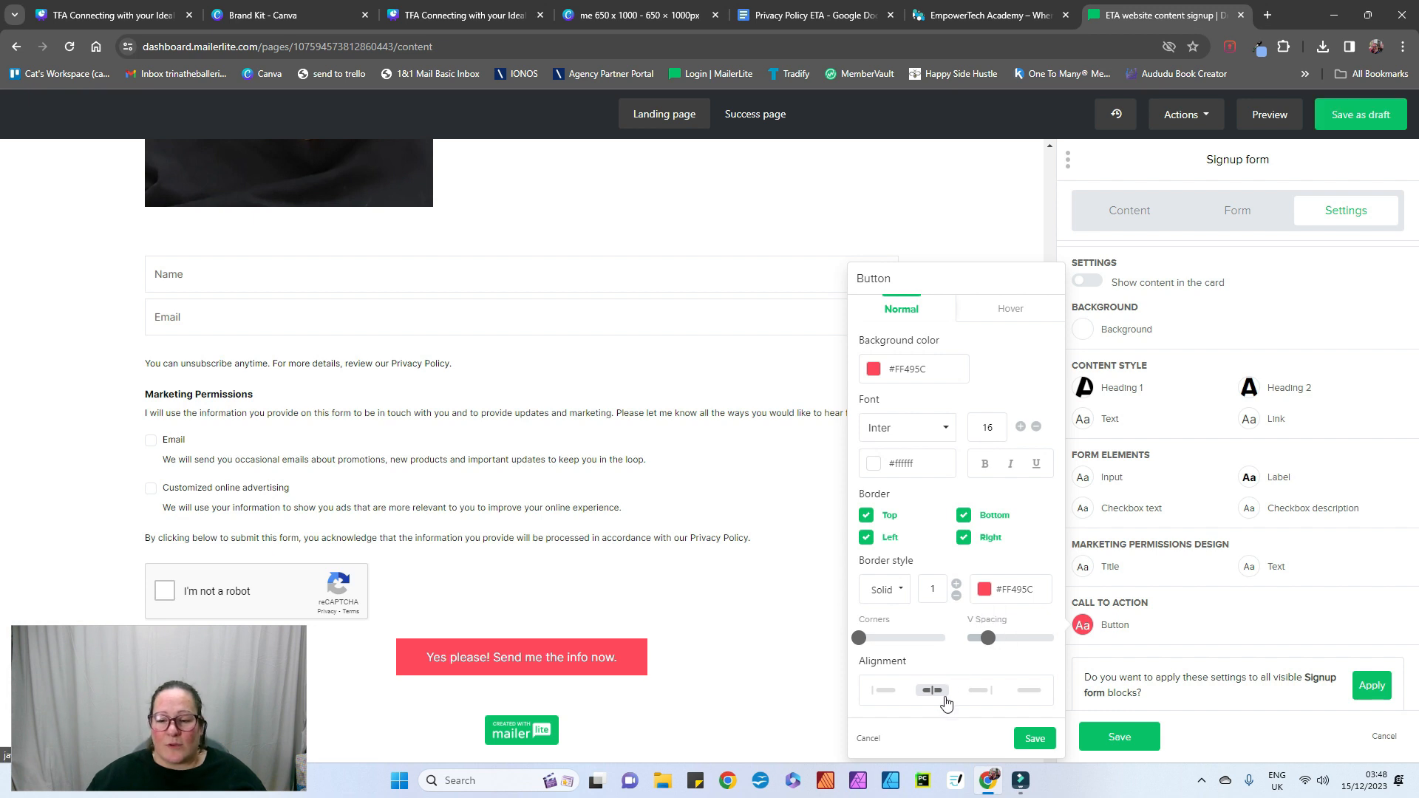
# Step: Compare the call-to-action button's alignments, choose the full-width one and save the button style
pyautogui.click(887, 691)
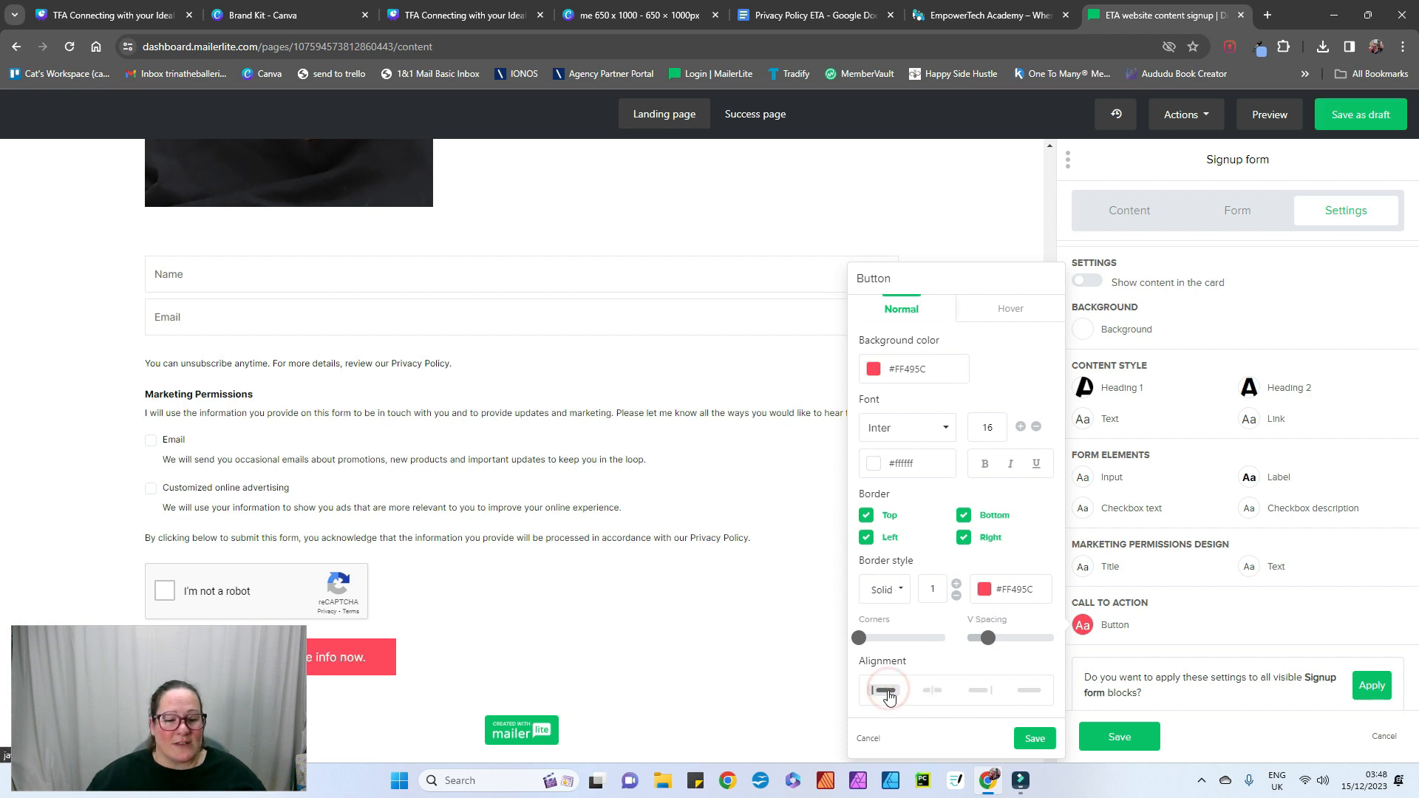
pyautogui.moveTo(250, 704); pyautogui.dragTo(265, 248)
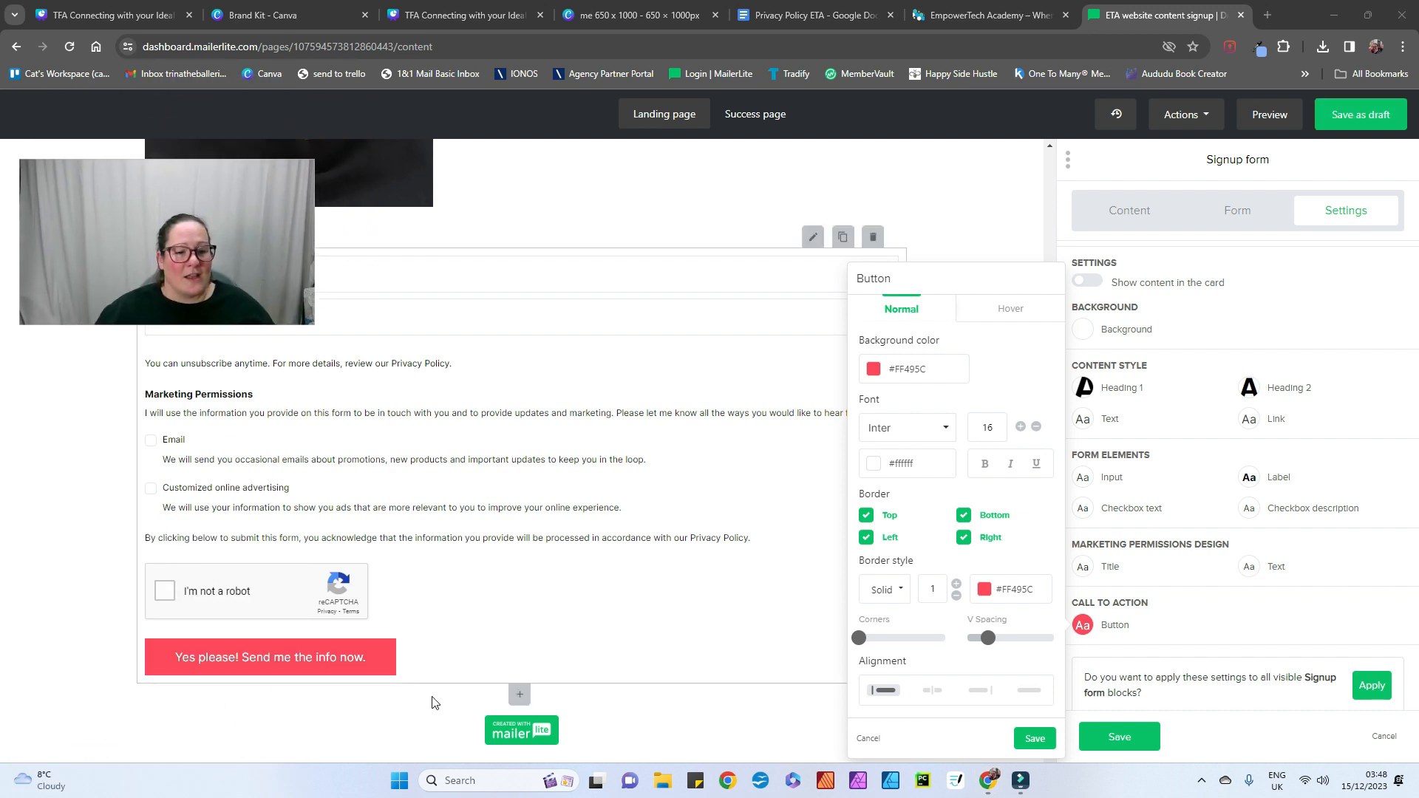
pyautogui.click(986, 689)
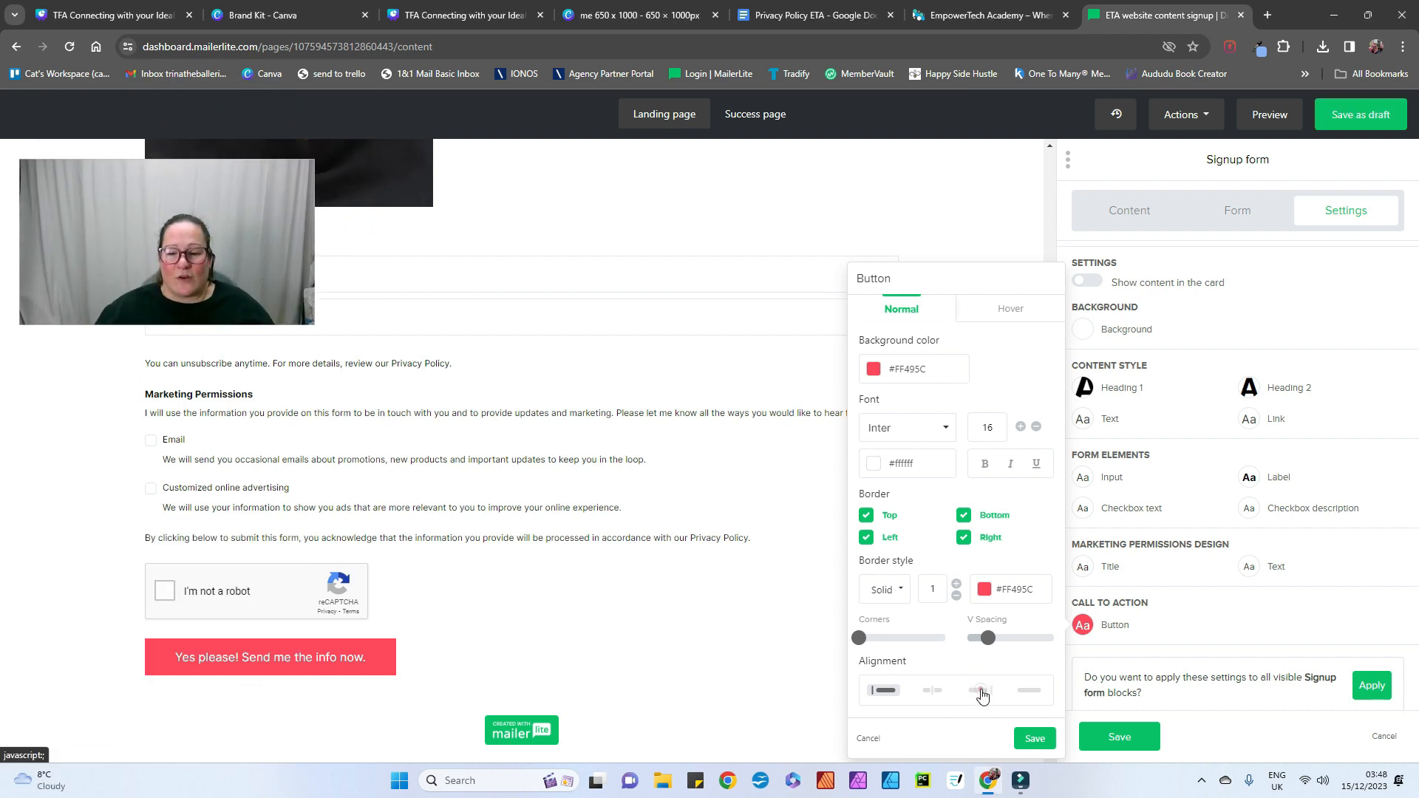
pyautogui.click(934, 692)
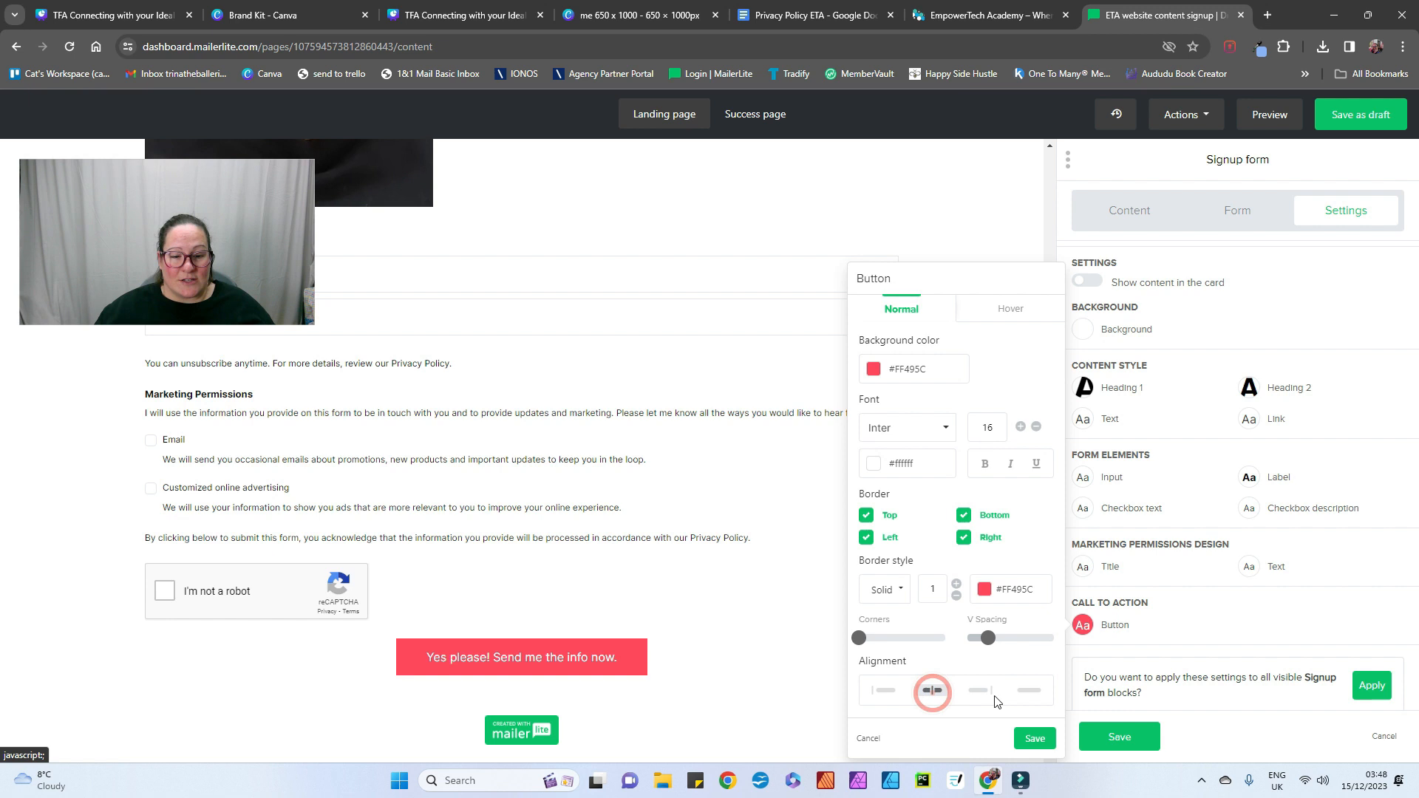
pyautogui.click(1029, 695)
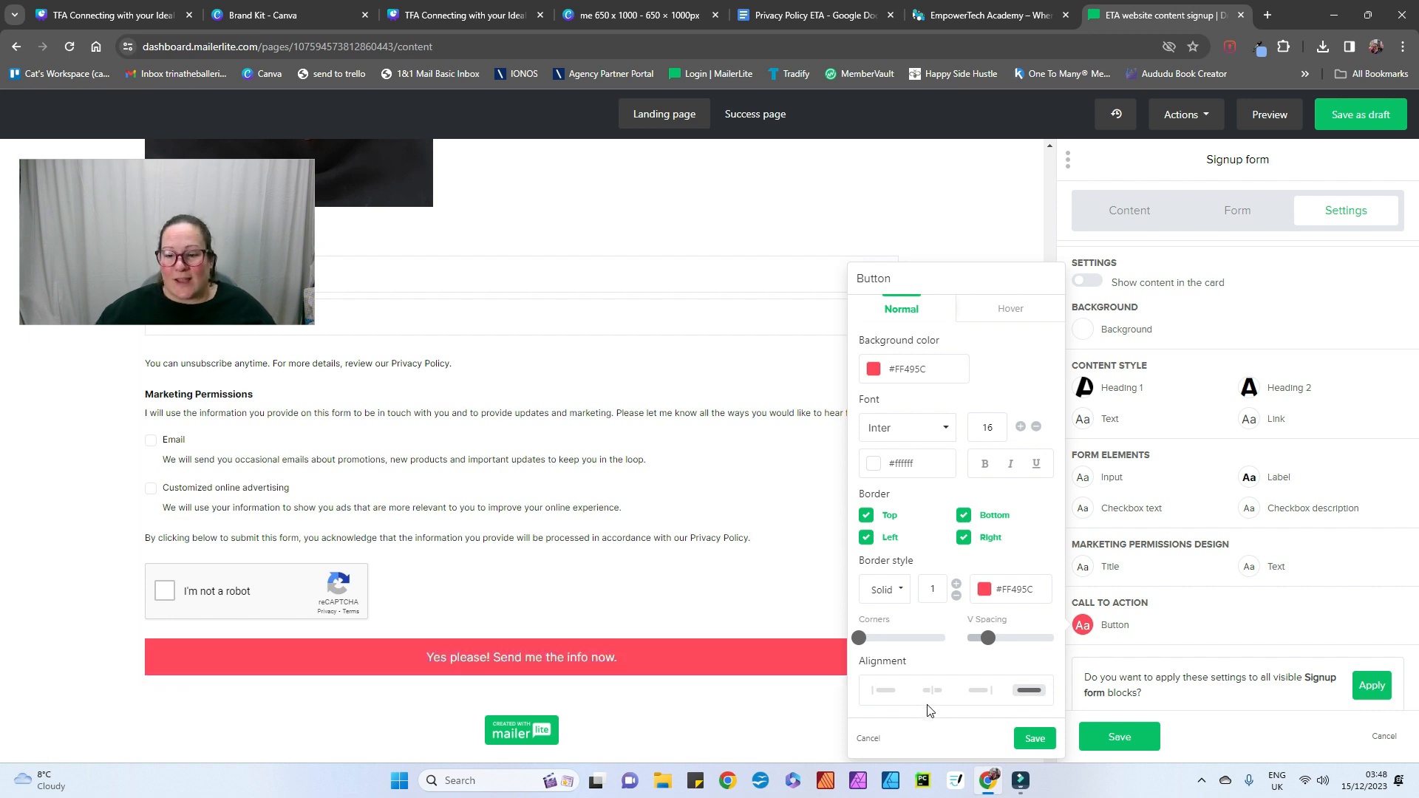
pyautogui.click(1031, 739)
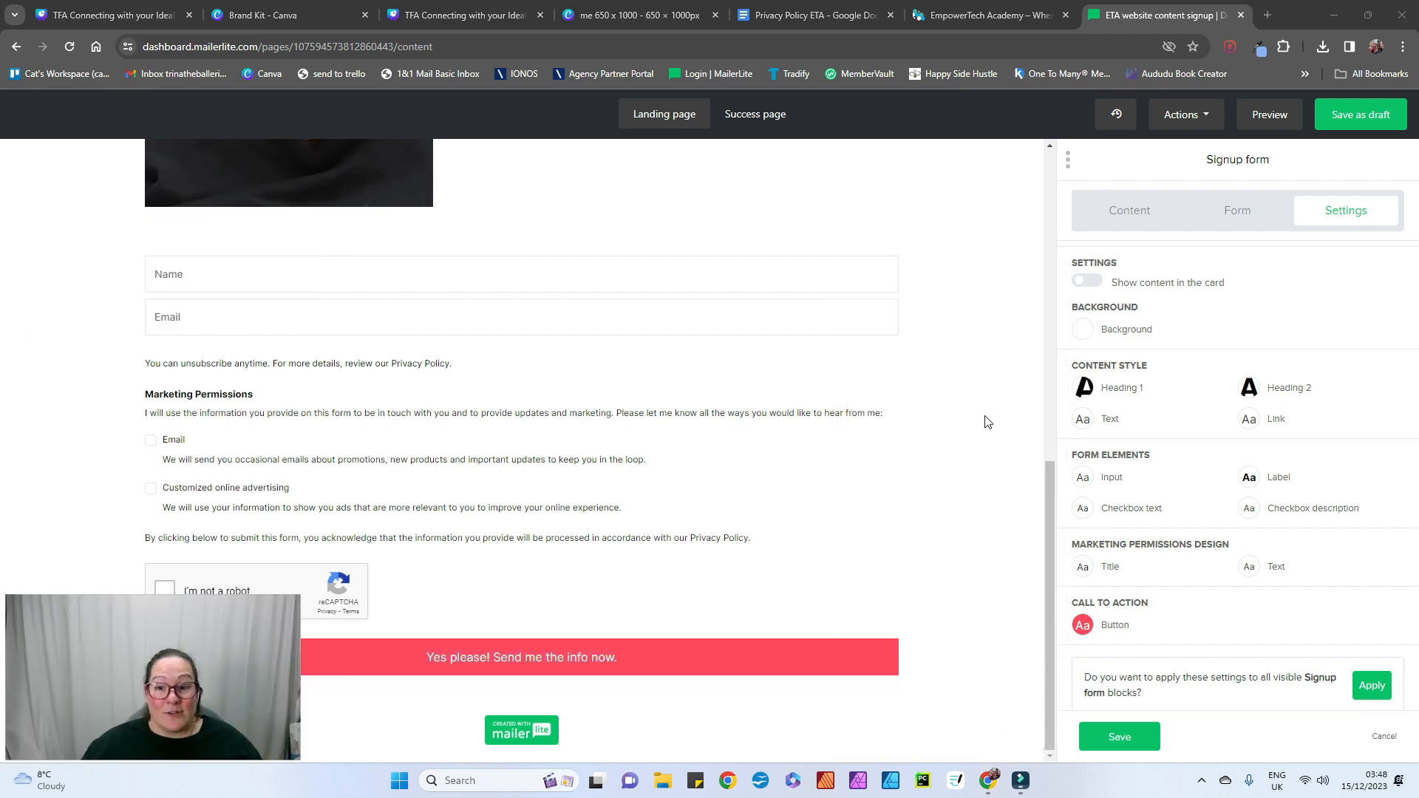
# Step: Set the background colour of the Image + Content block with the portrait and promotional text to #D9DCE1
pyautogui.scroll(5, 971, 416)
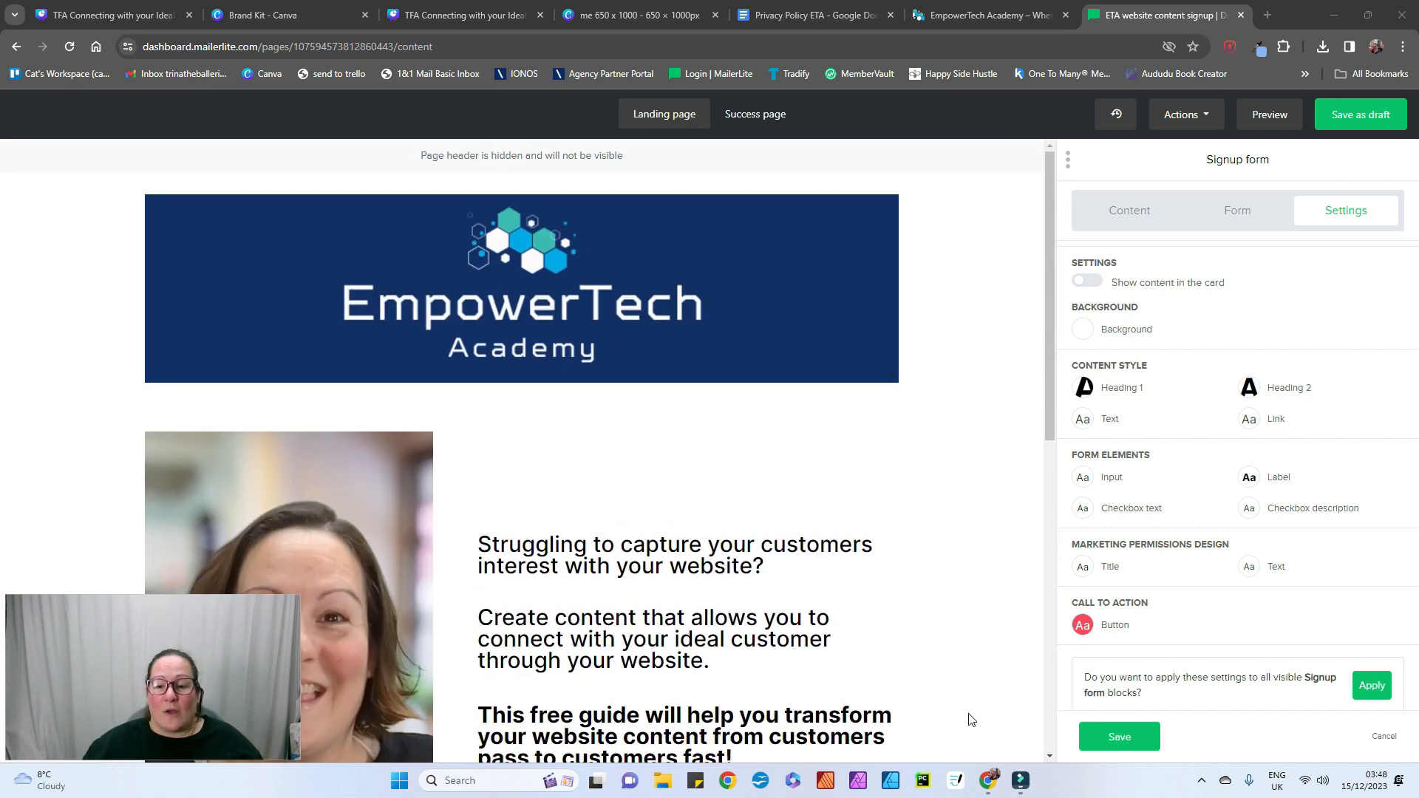
pyautogui.scroll(-2, 961, 534)
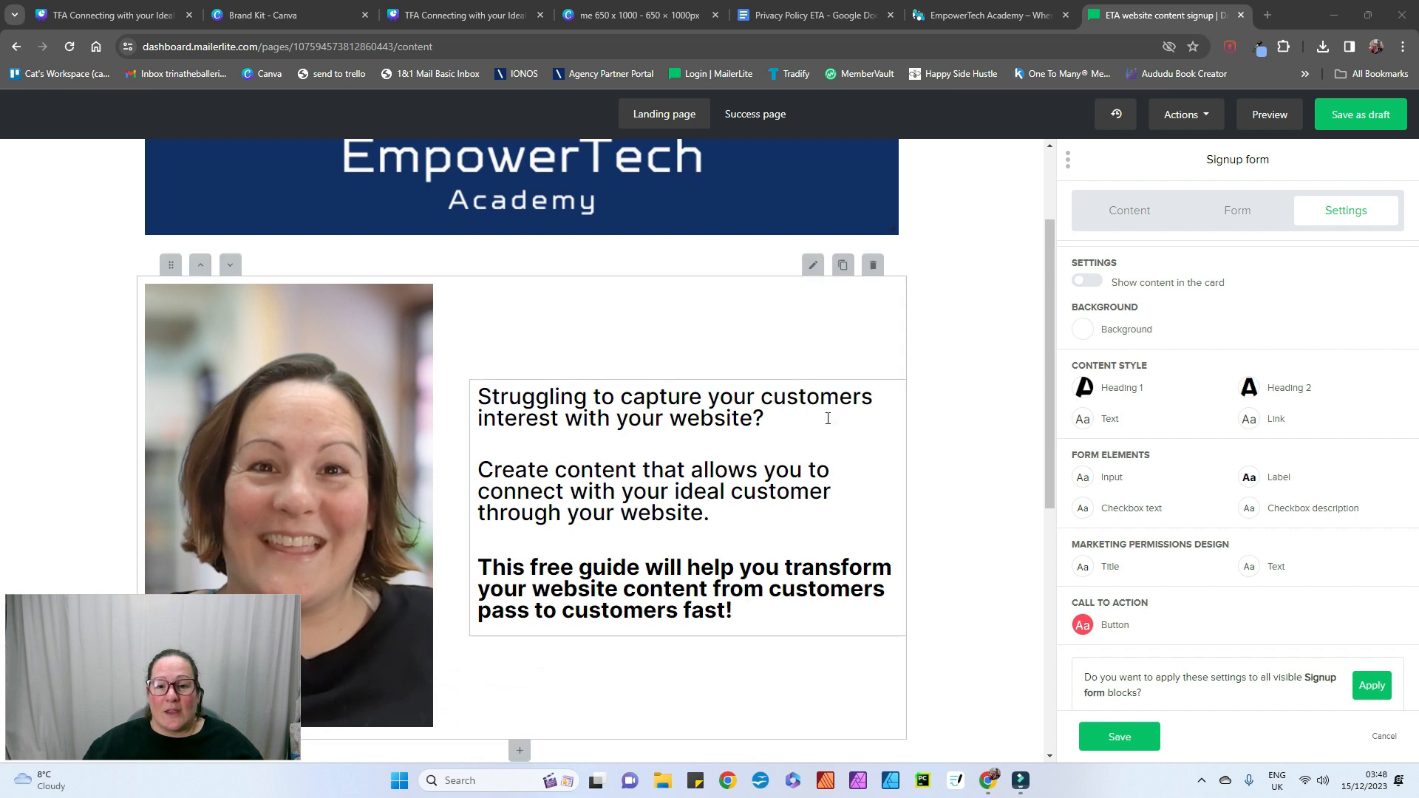
pyautogui.click(811, 268)
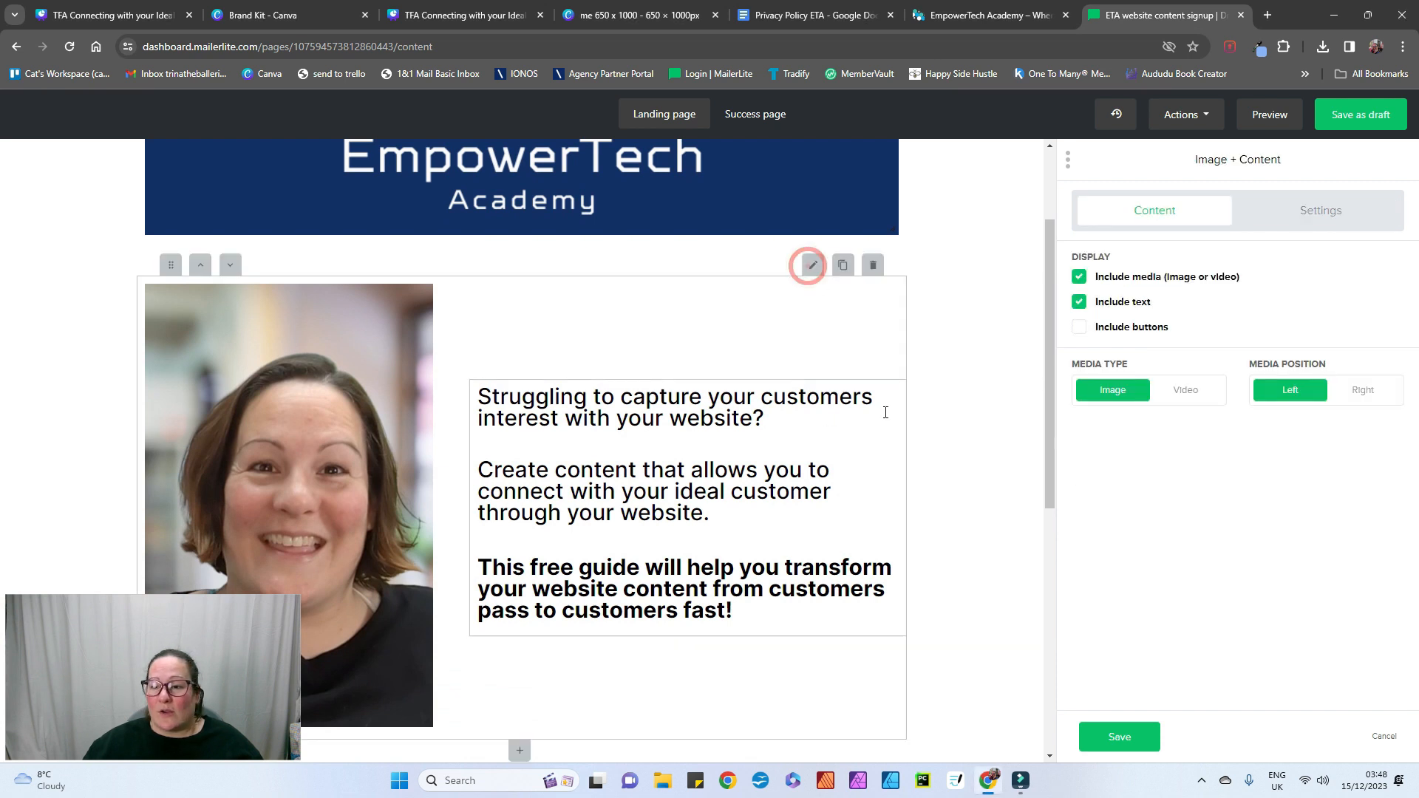
pyautogui.click(1293, 212)
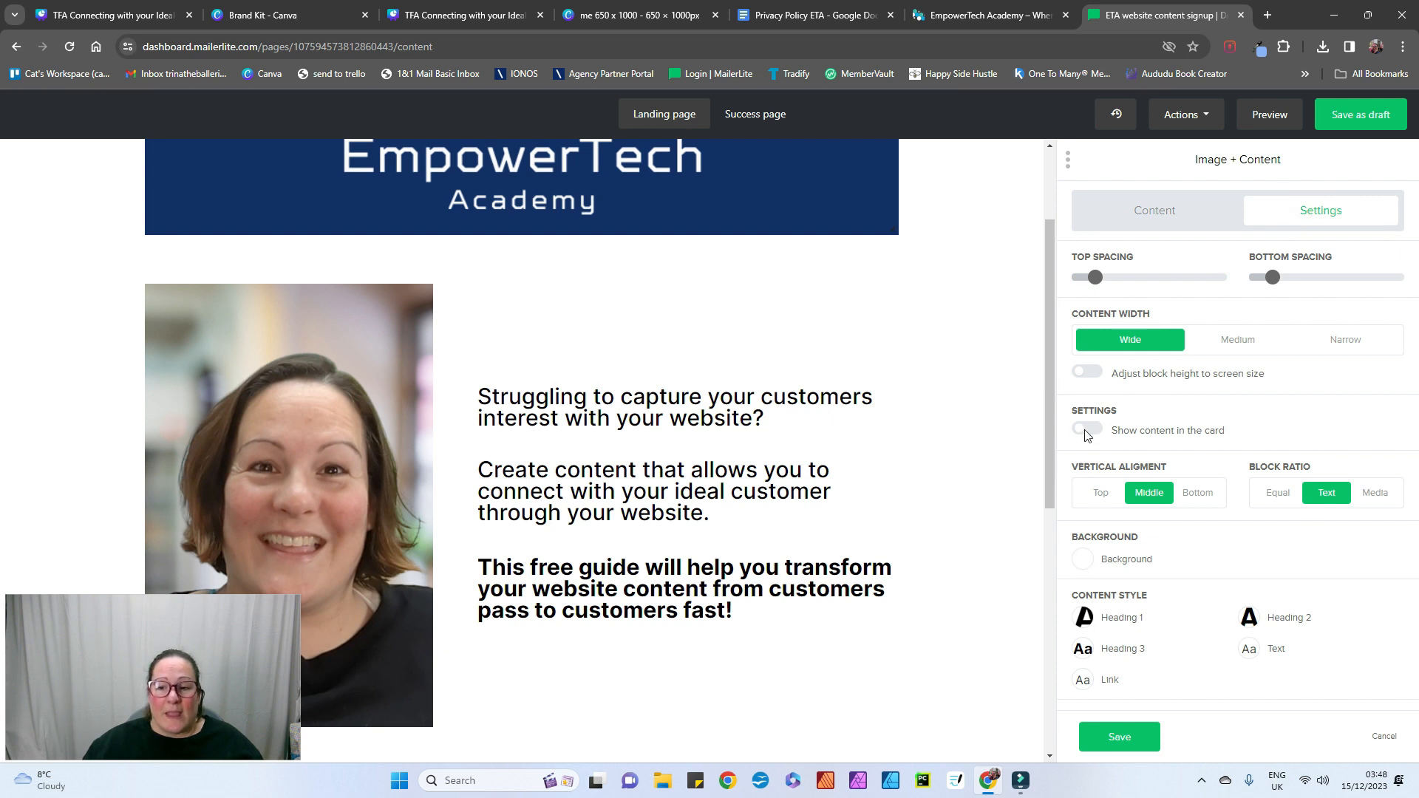
pyautogui.click(1084, 562)
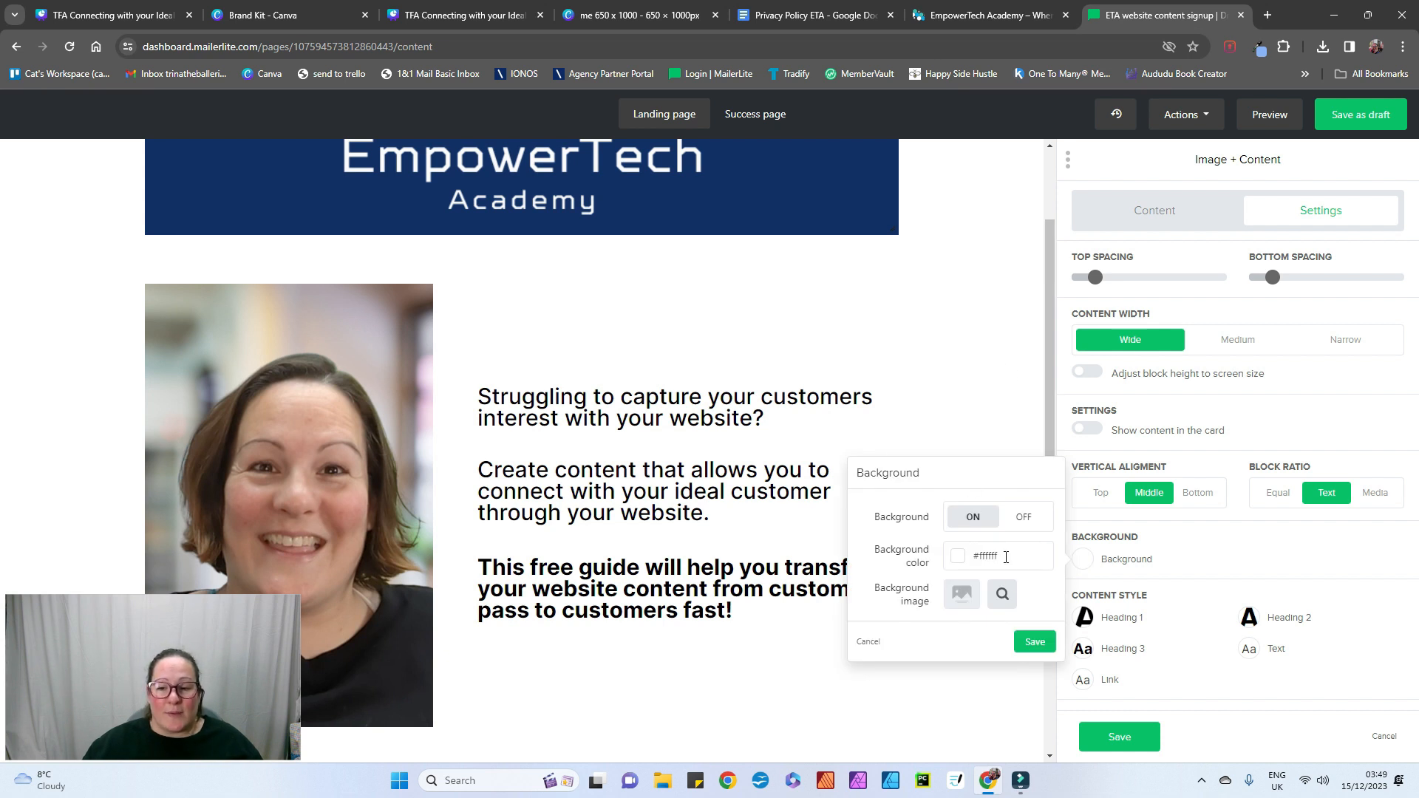
pyautogui.click(965, 561)
pyautogui.write('#D9DCE1')
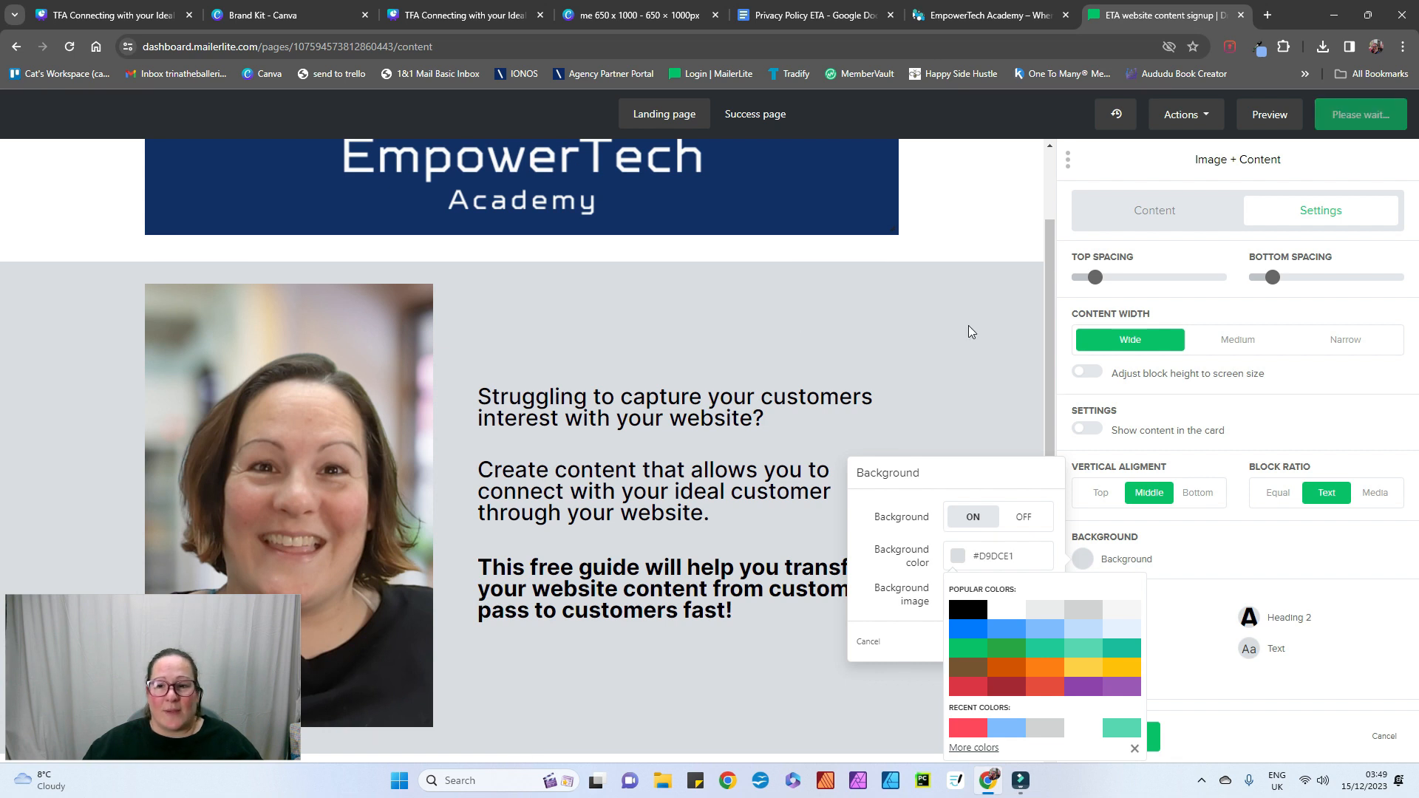
pyautogui.scroll(2, 968, 325)
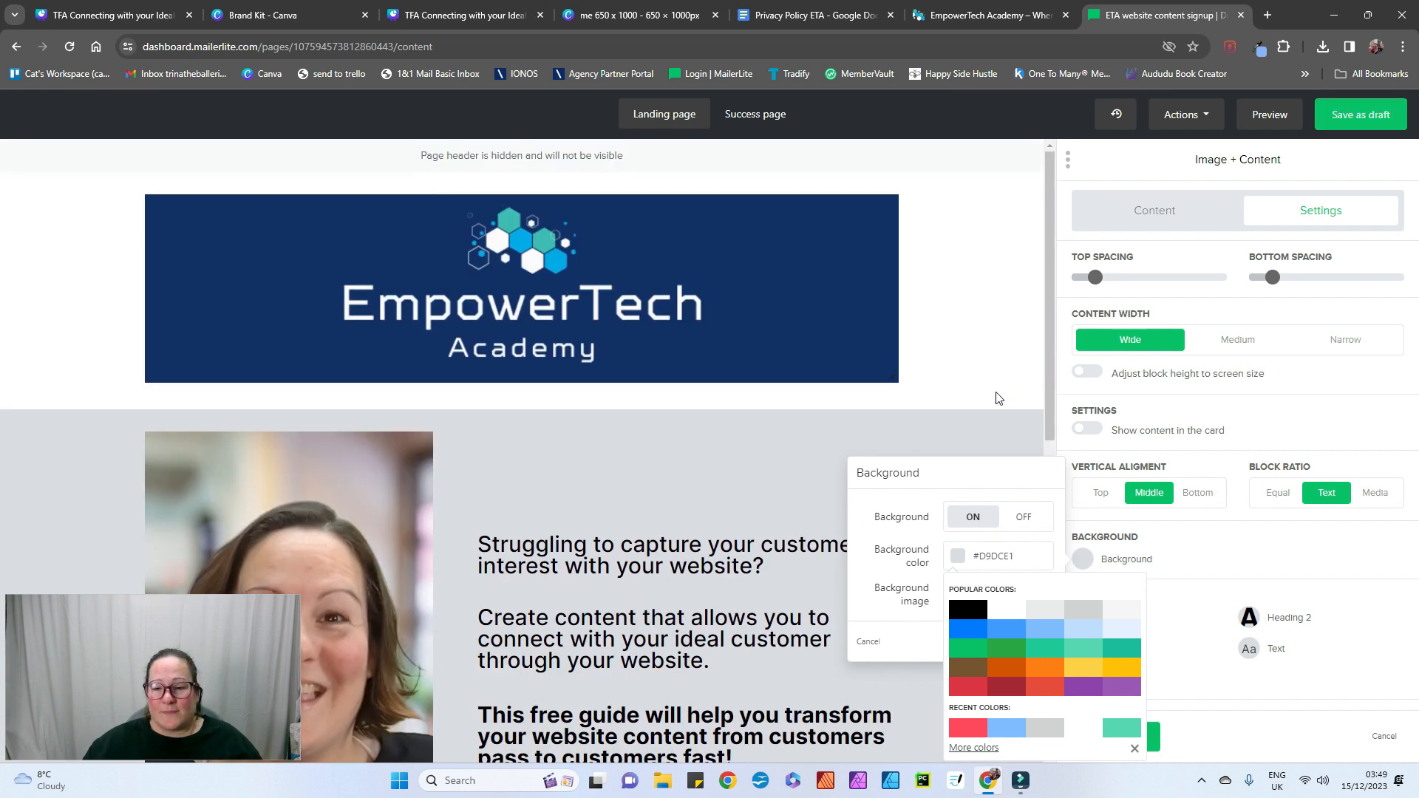
pyautogui.click(996, 479)
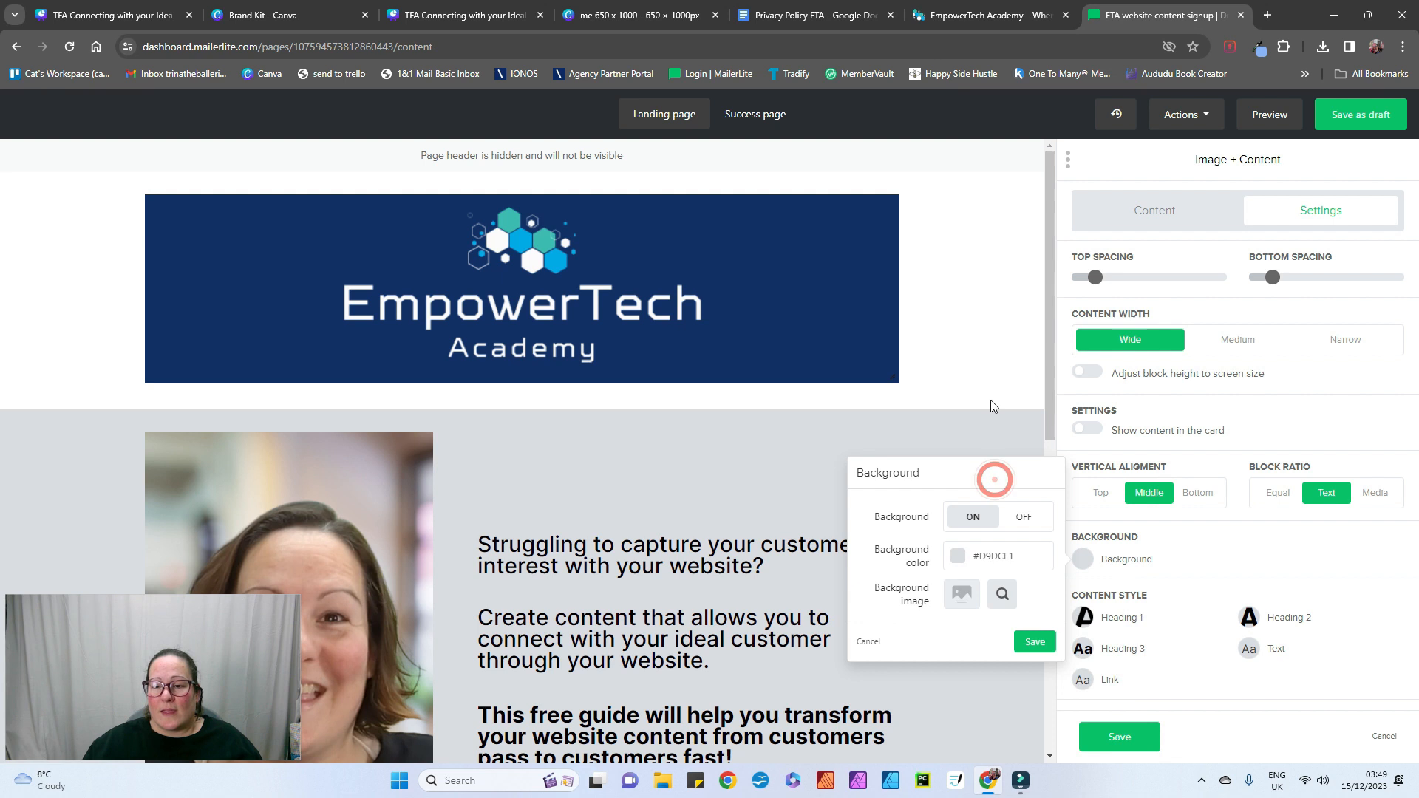
# Step: Set the logo banner block's content width to Medium after trying the screen-height adjustment and the Narrow and Wide widths
pyautogui.click(984, 355)
pyautogui.click(870, 318)
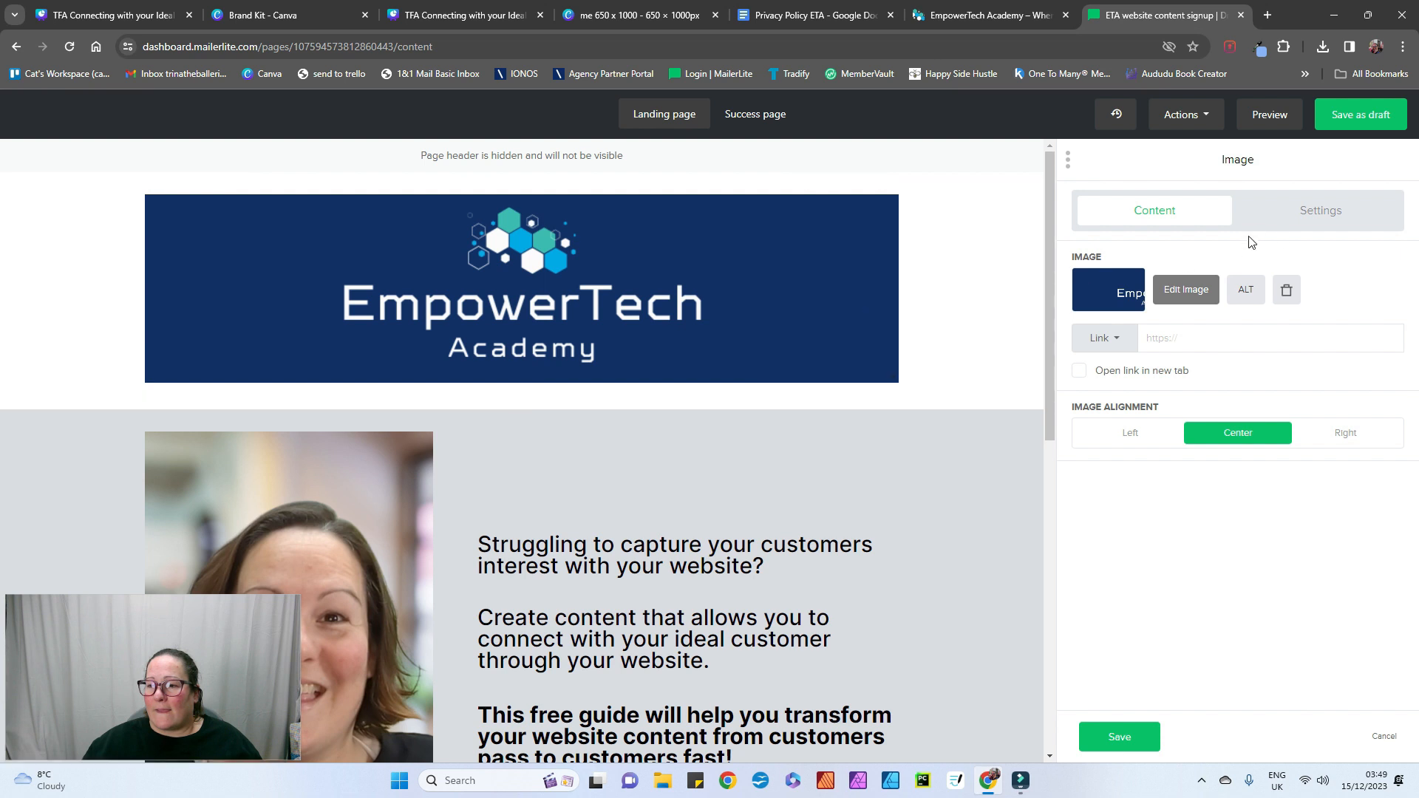
pyautogui.click(1295, 215)
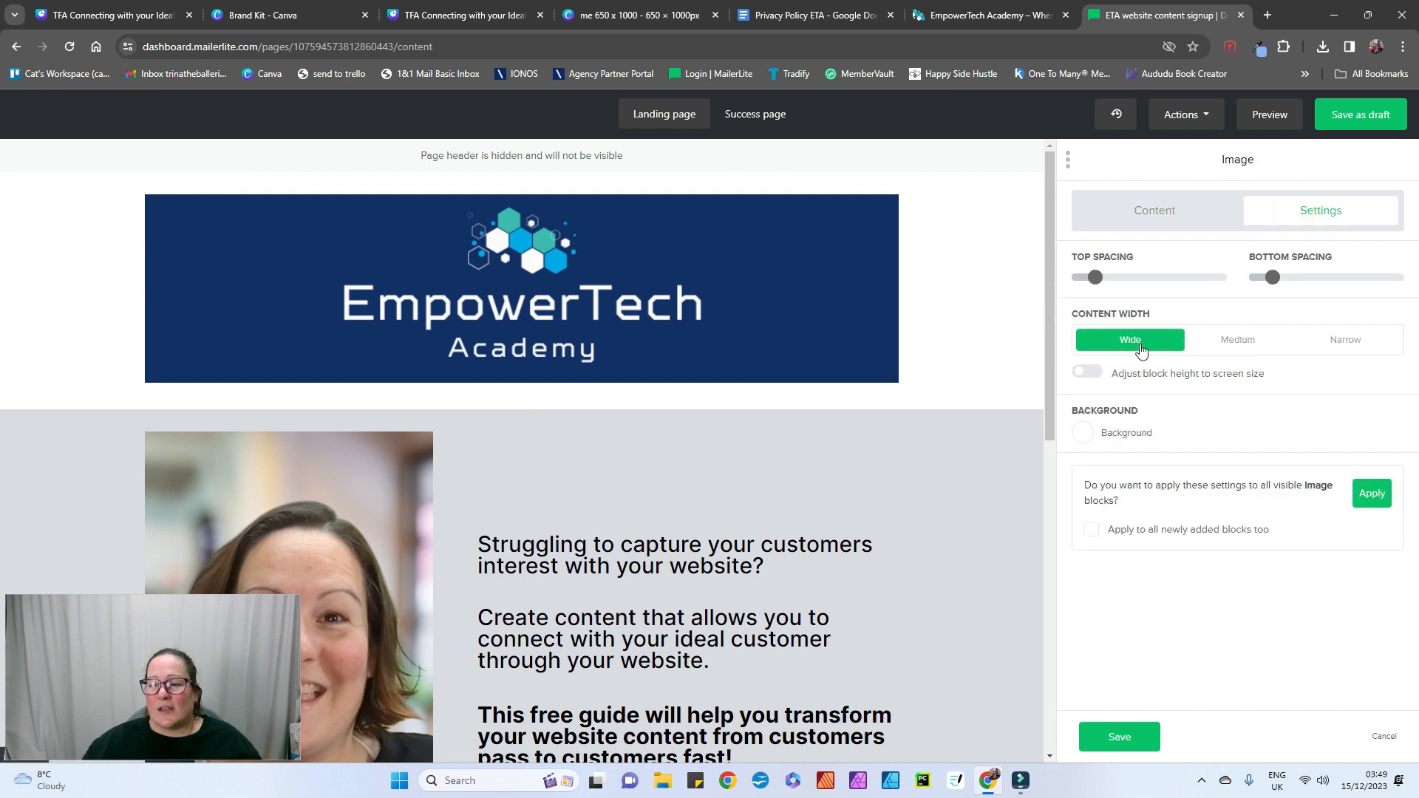
pyautogui.click(1091, 375)
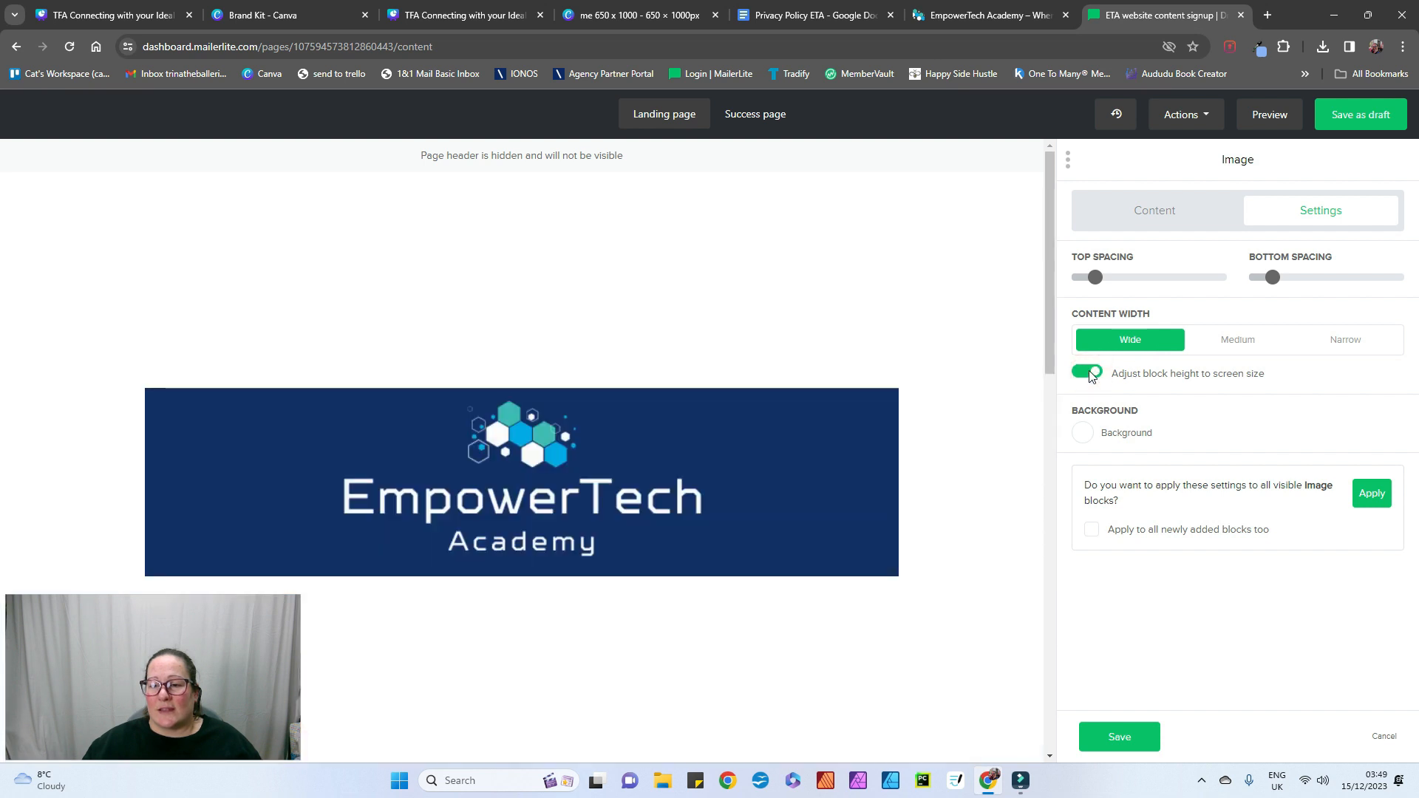
pyautogui.click(1089, 374)
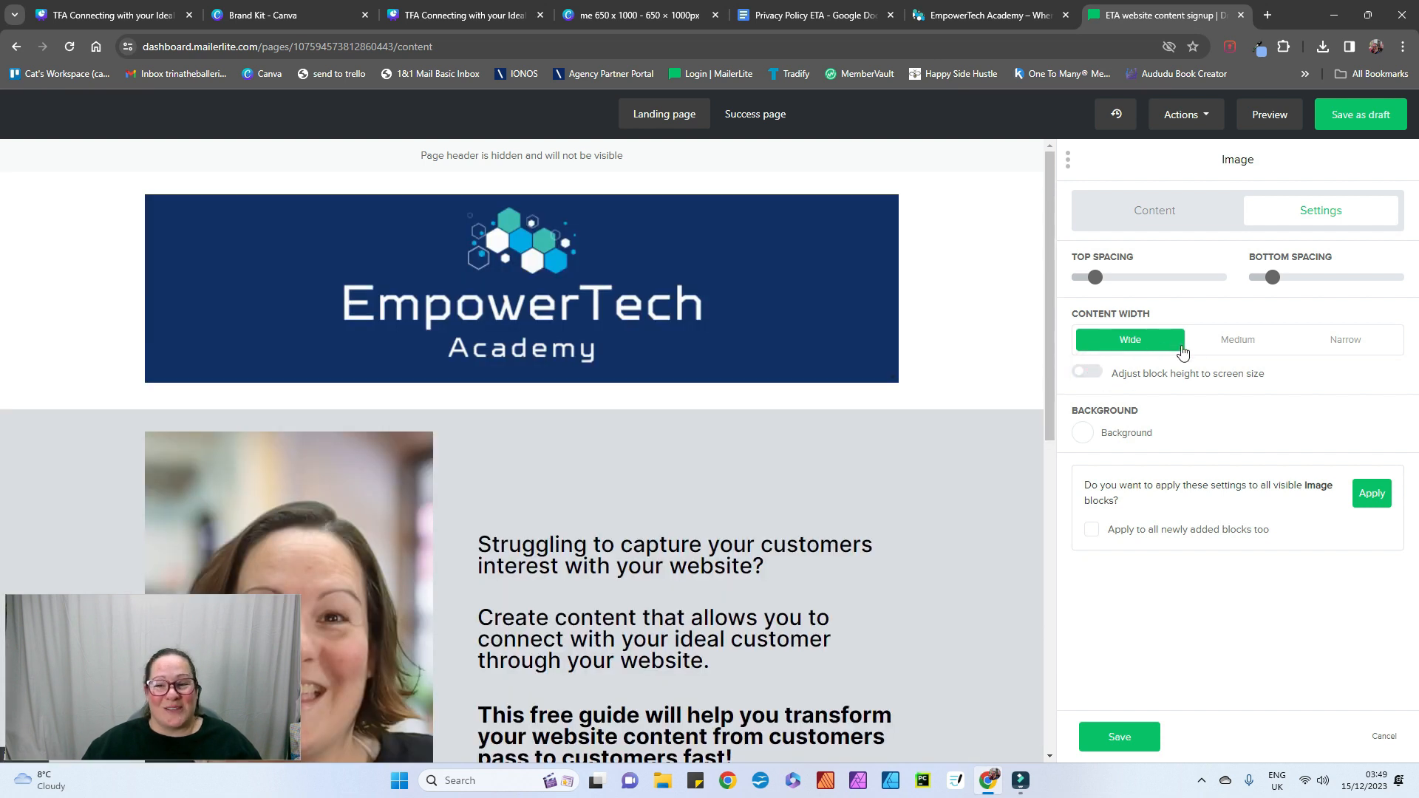
pyautogui.click(1242, 342)
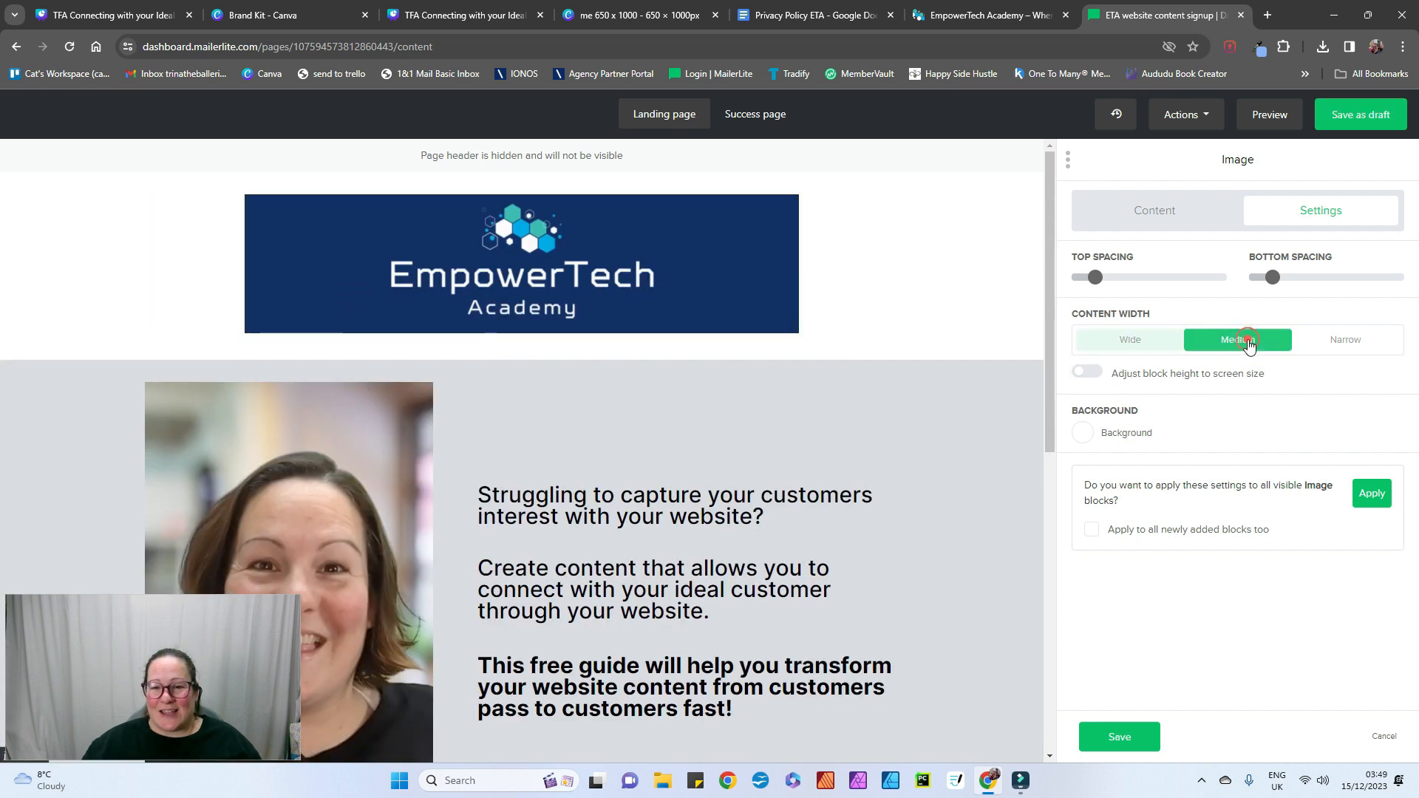
pyautogui.click(1334, 342)
pyautogui.click(1248, 346)
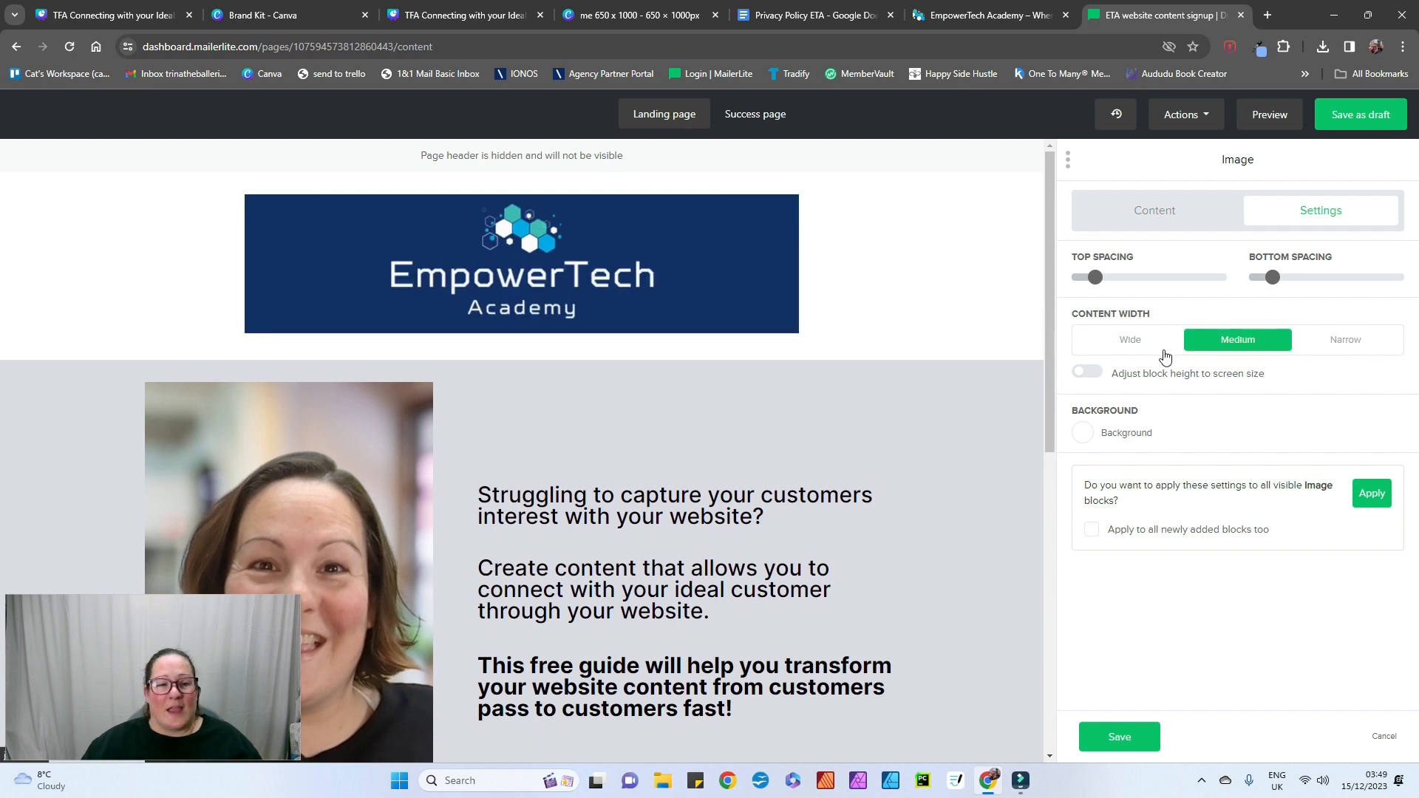
pyautogui.click(1130, 343)
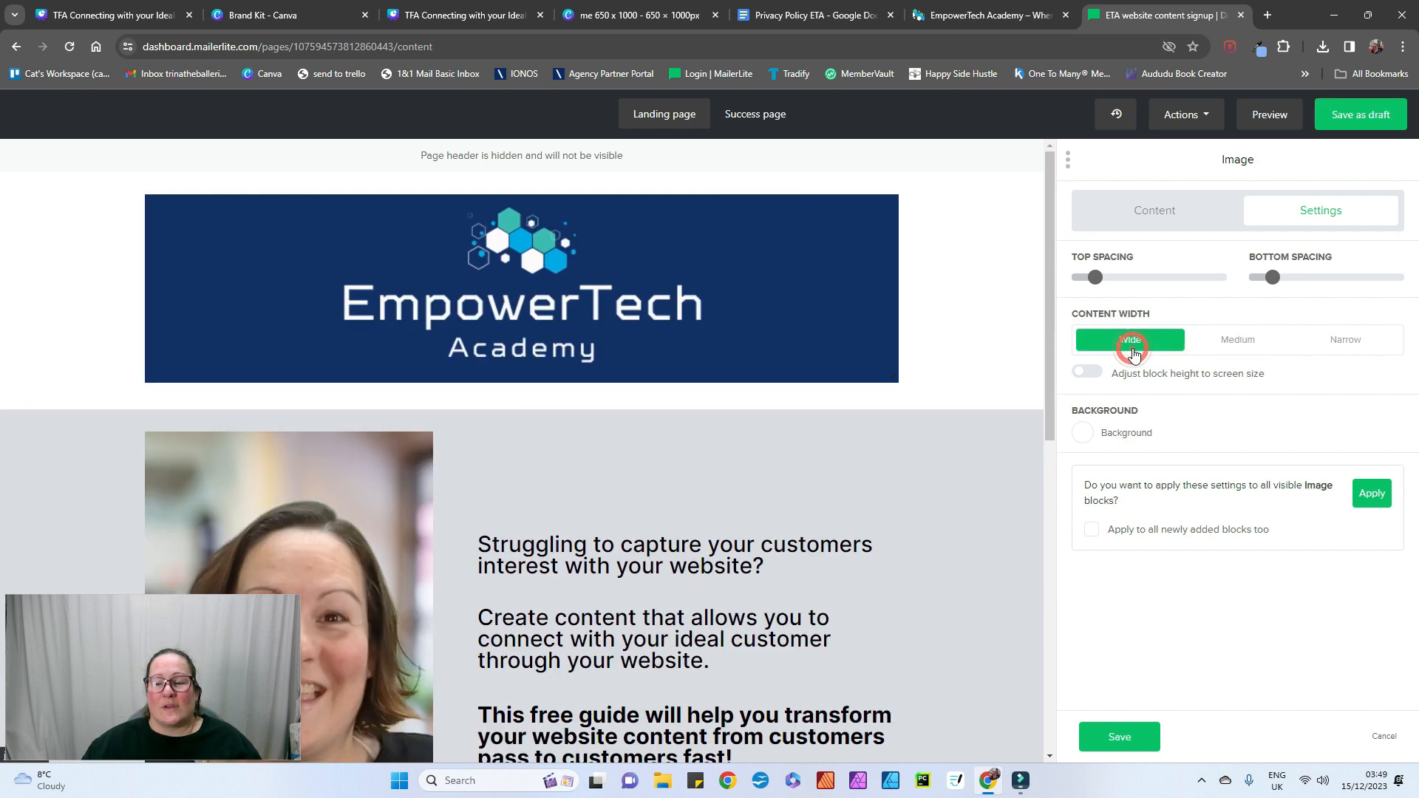
pyautogui.click(1218, 345)
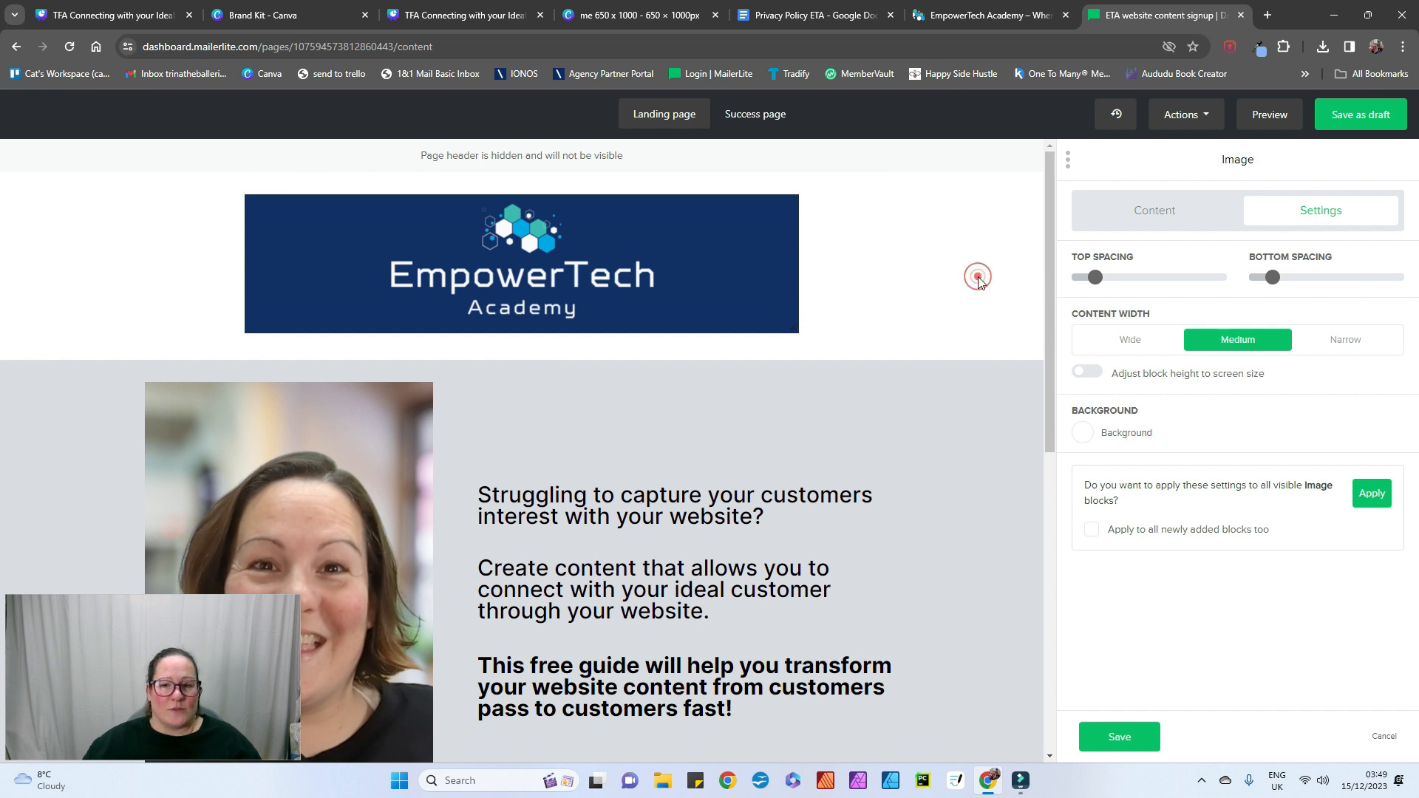
# Step: Try the background colour #D9DCE1 on the logo banner block and return it to white
pyautogui.click(1087, 434)
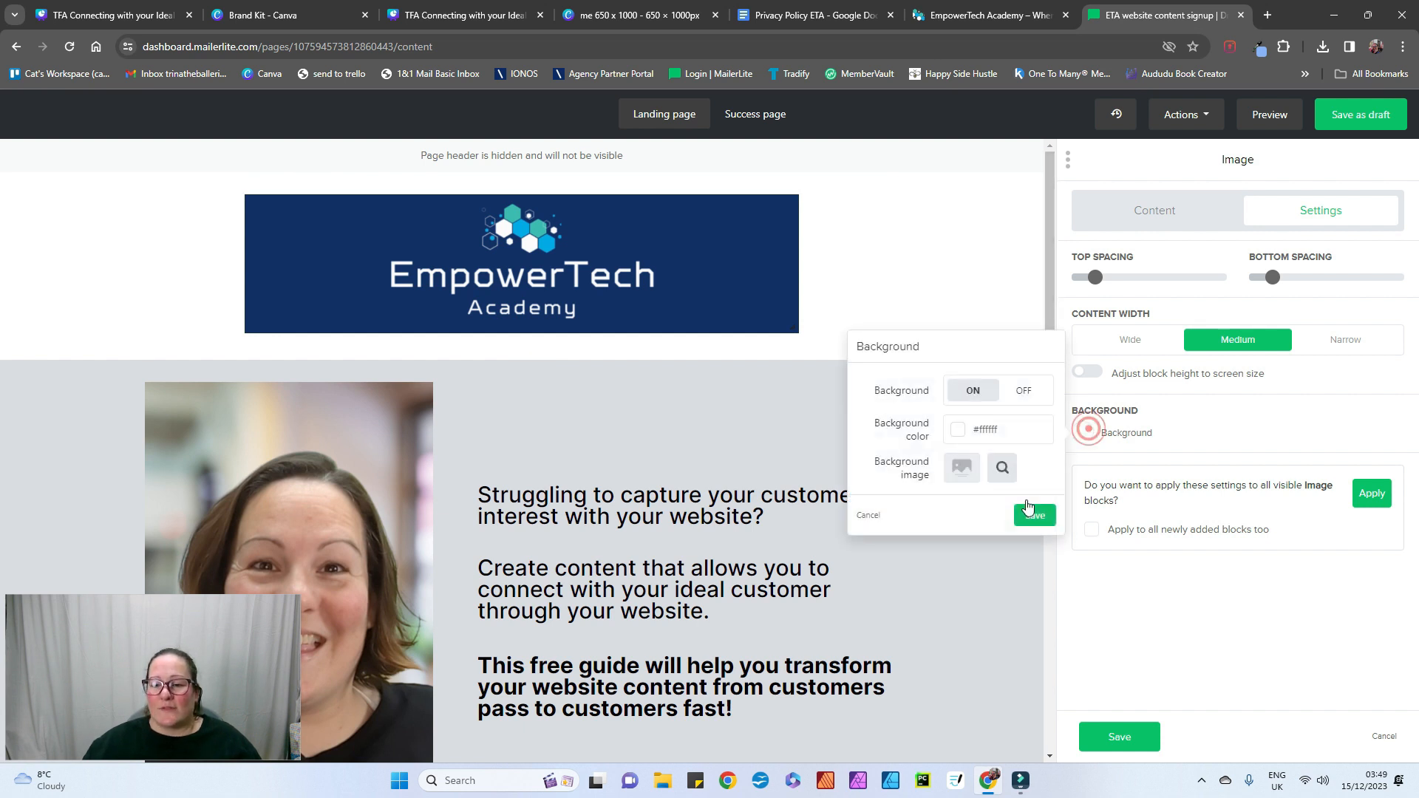
pyautogui.moveTo(990, 436); pyautogui.dragTo(967, 436)
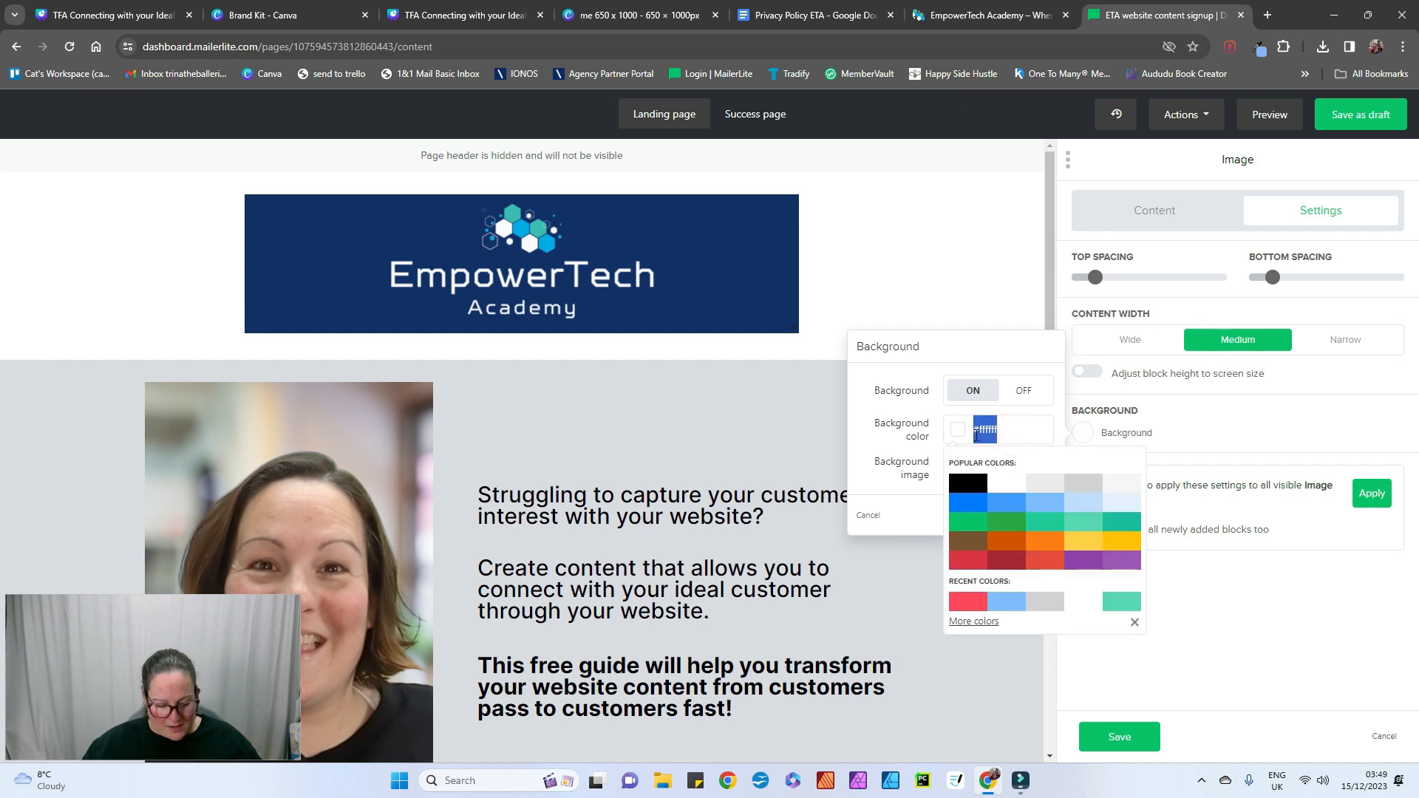
pyautogui.write('#D9DCE1')
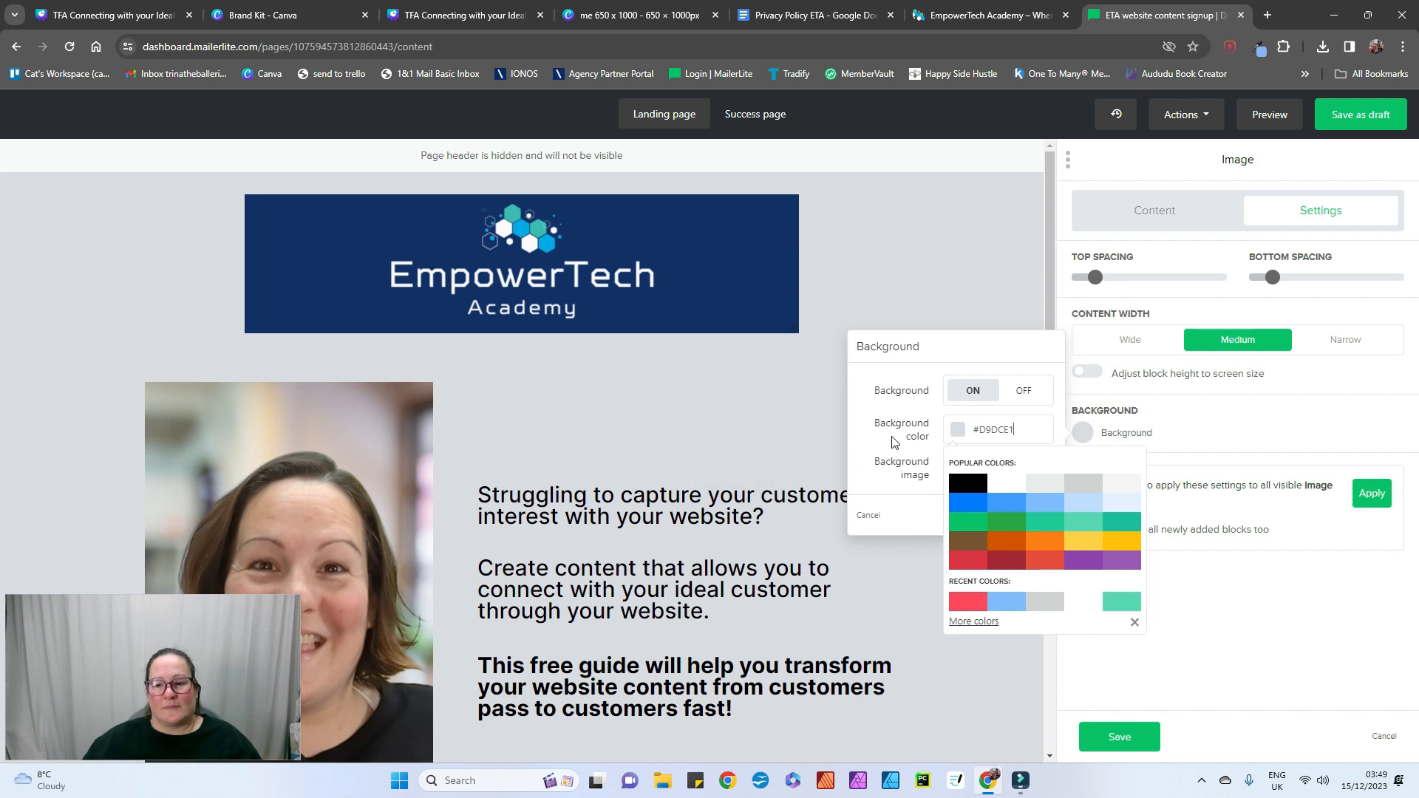
pyautogui.click(1009, 484)
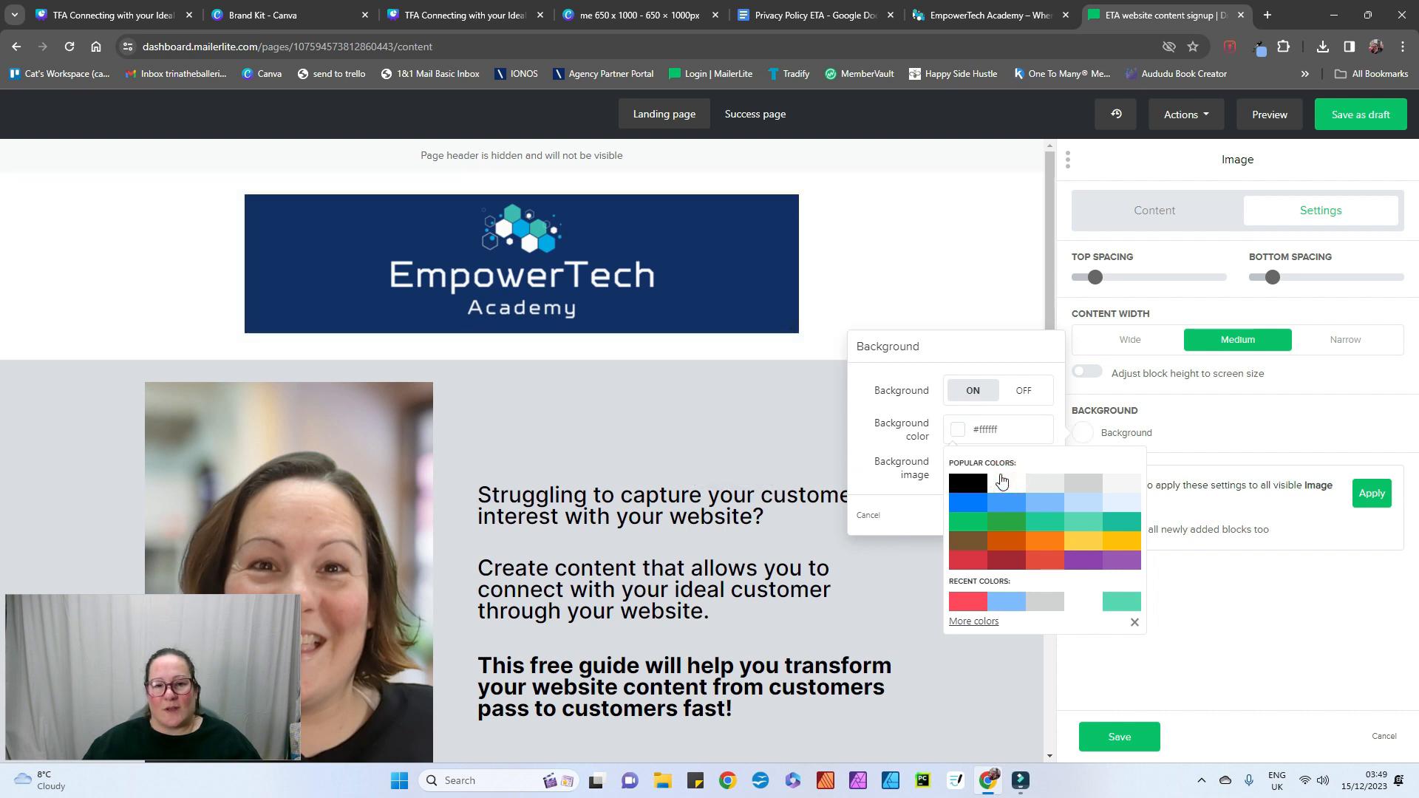
pyautogui.click(927, 294)
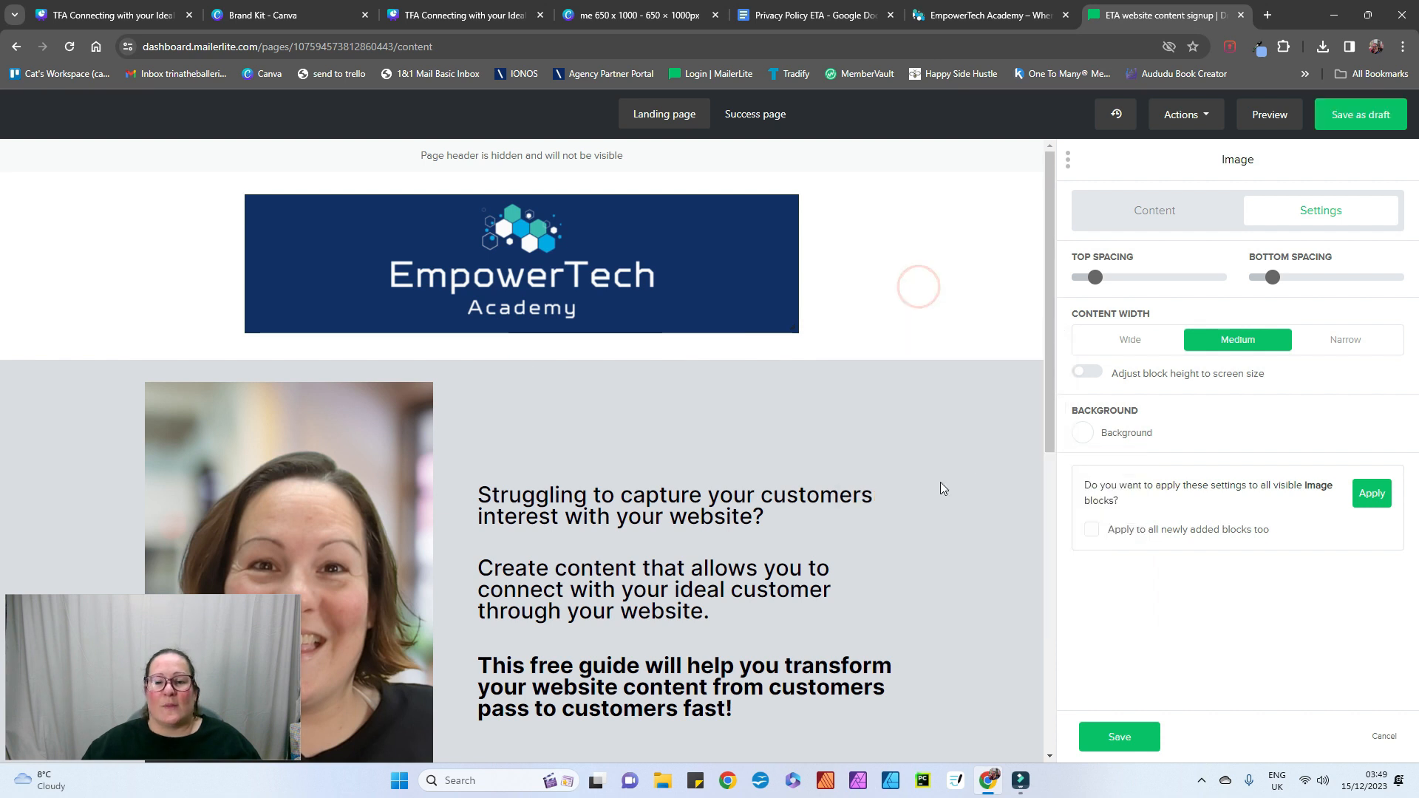
# Step: Set the content width of the Image + Content block with the portrait to Medium and show its content in a card
pyautogui.scroll(-2, 939, 469)
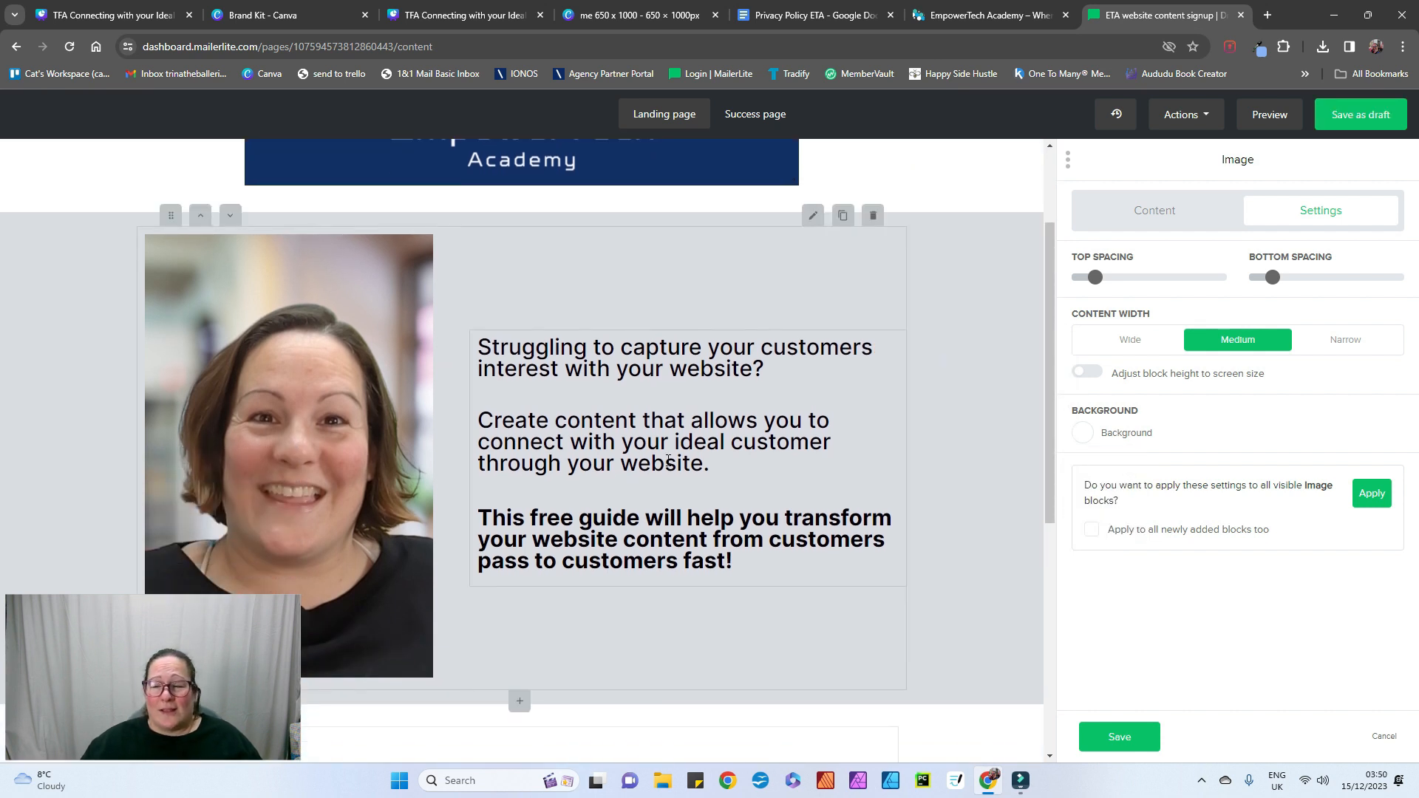
pyautogui.click(812, 215)
pyautogui.click(1312, 212)
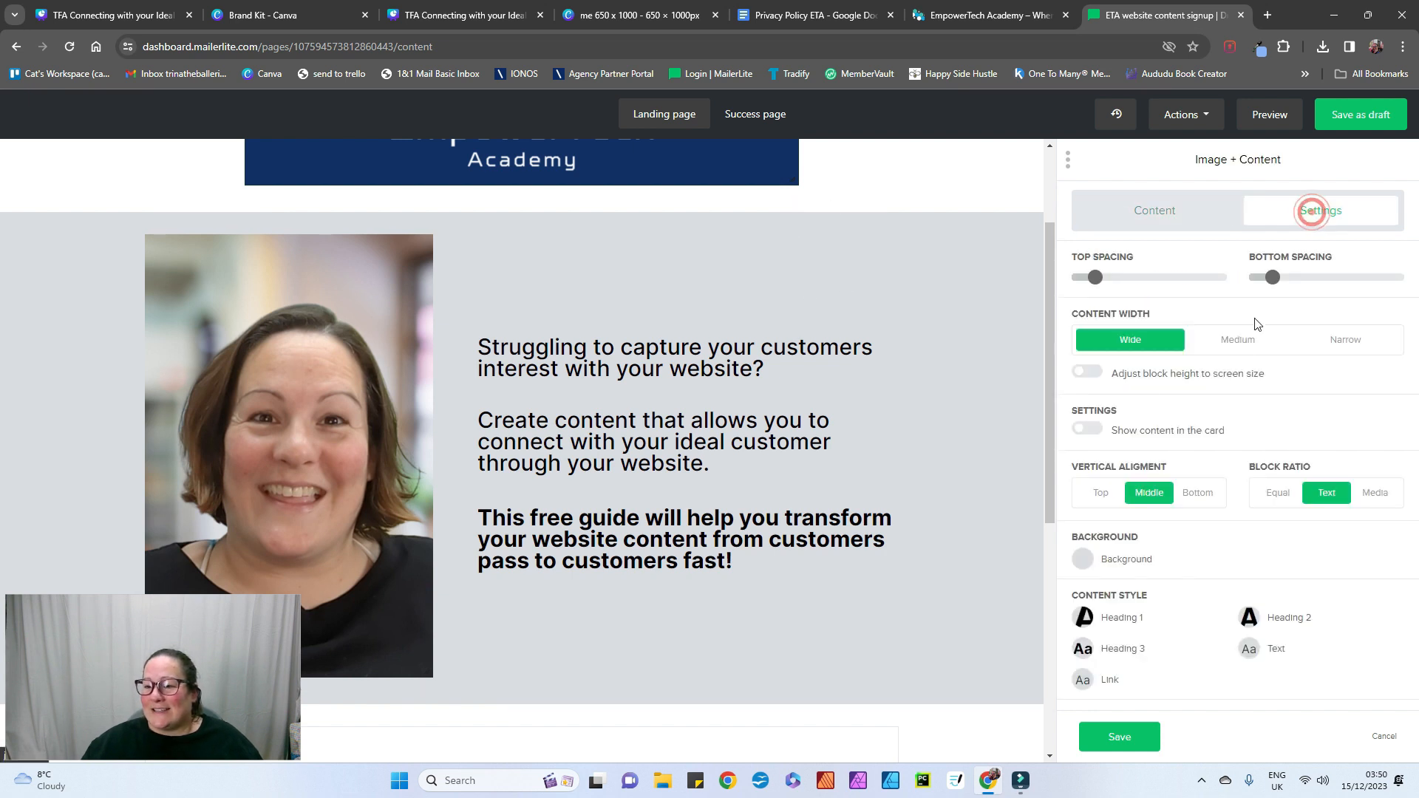
pyautogui.click(1231, 341)
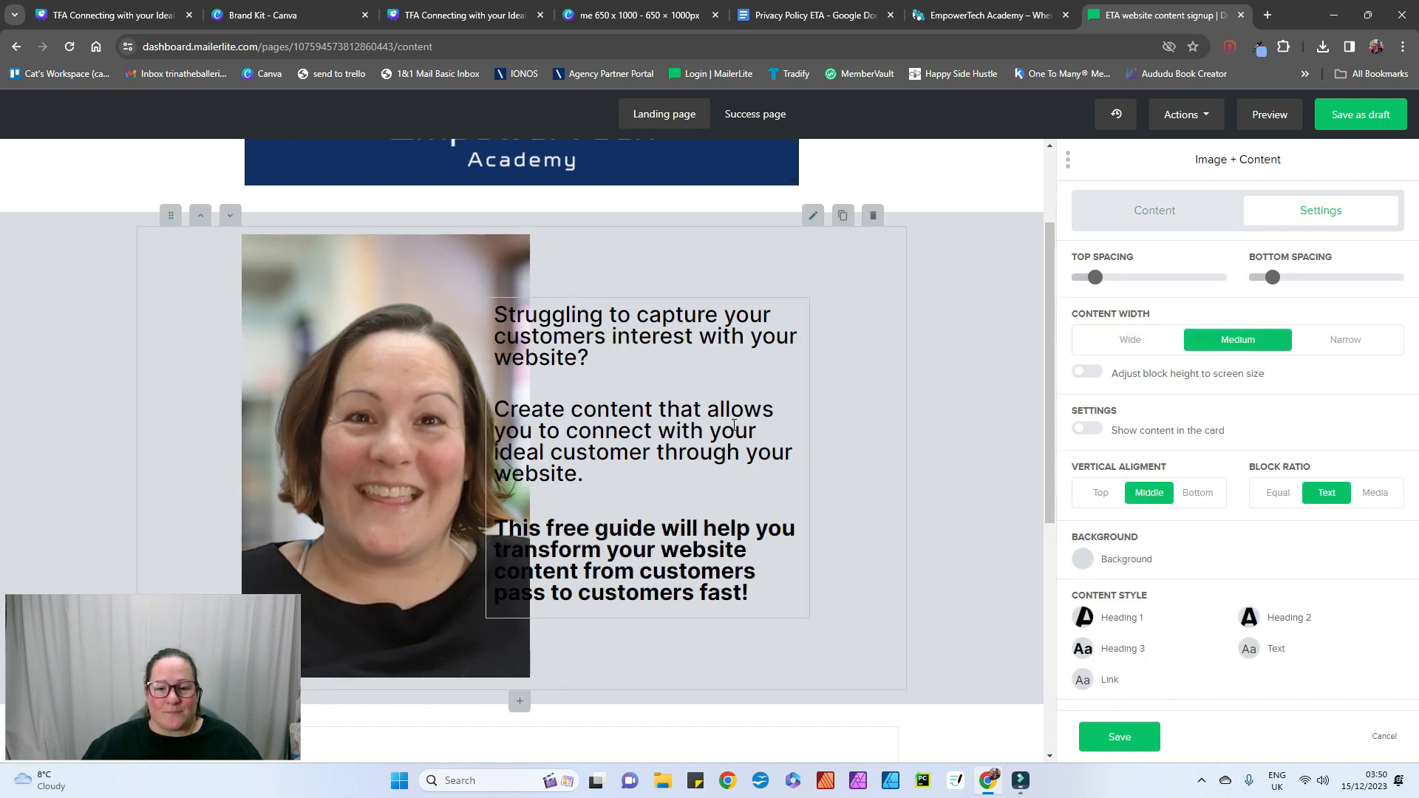
pyautogui.scroll(1, 733, 428)
pyautogui.click(733, 426)
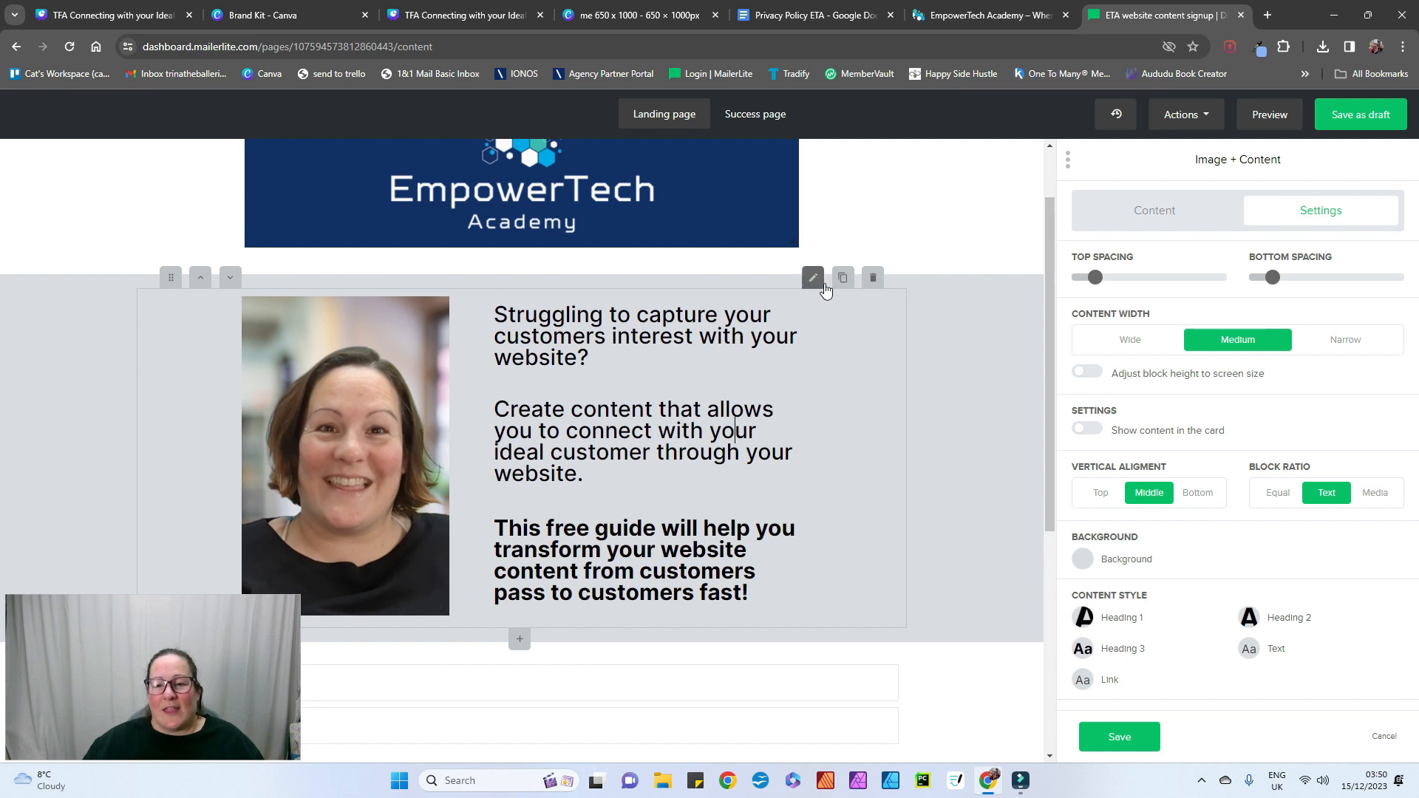
pyautogui.click(1087, 430)
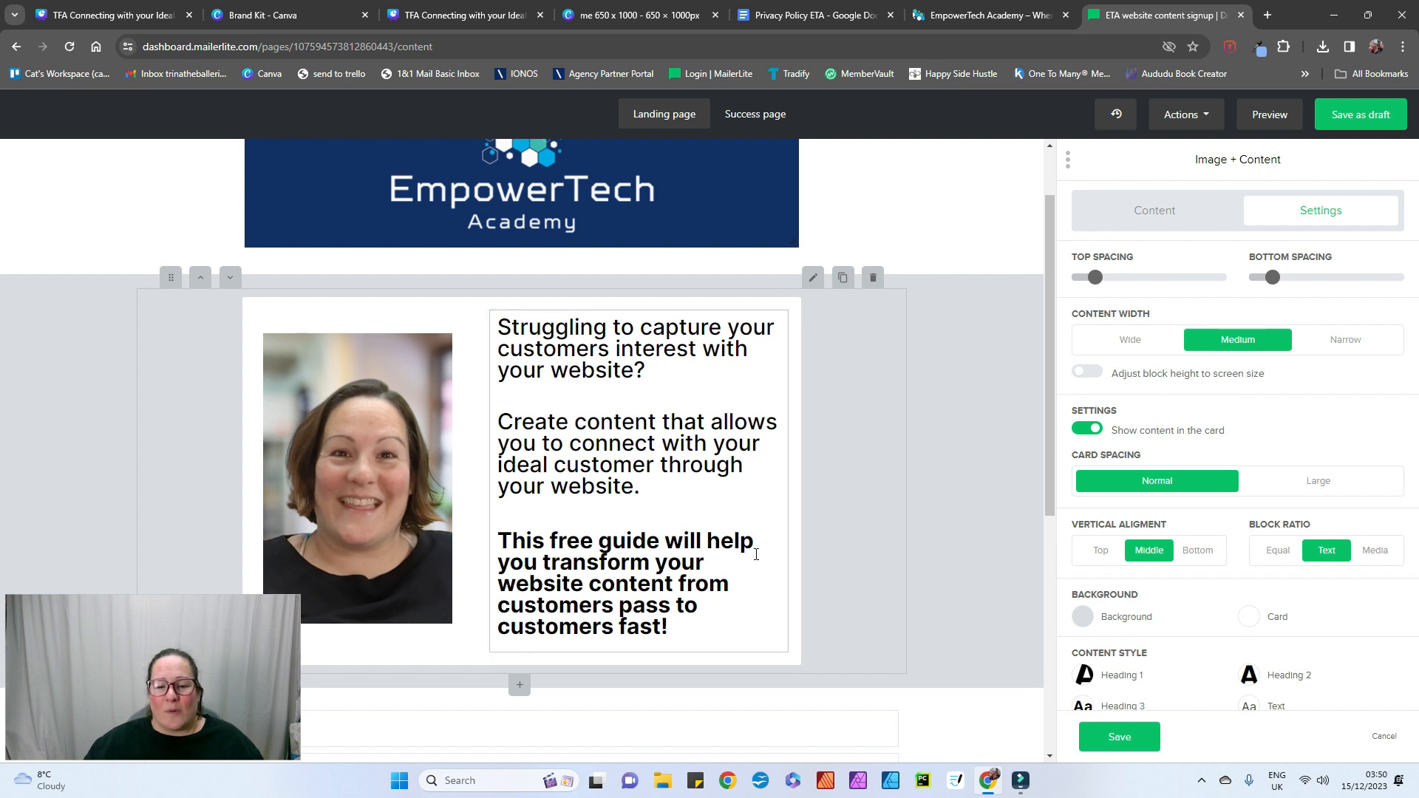
# Step: Set the signup form block's content width to Medium
pyautogui.scroll(-5, 756, 554)
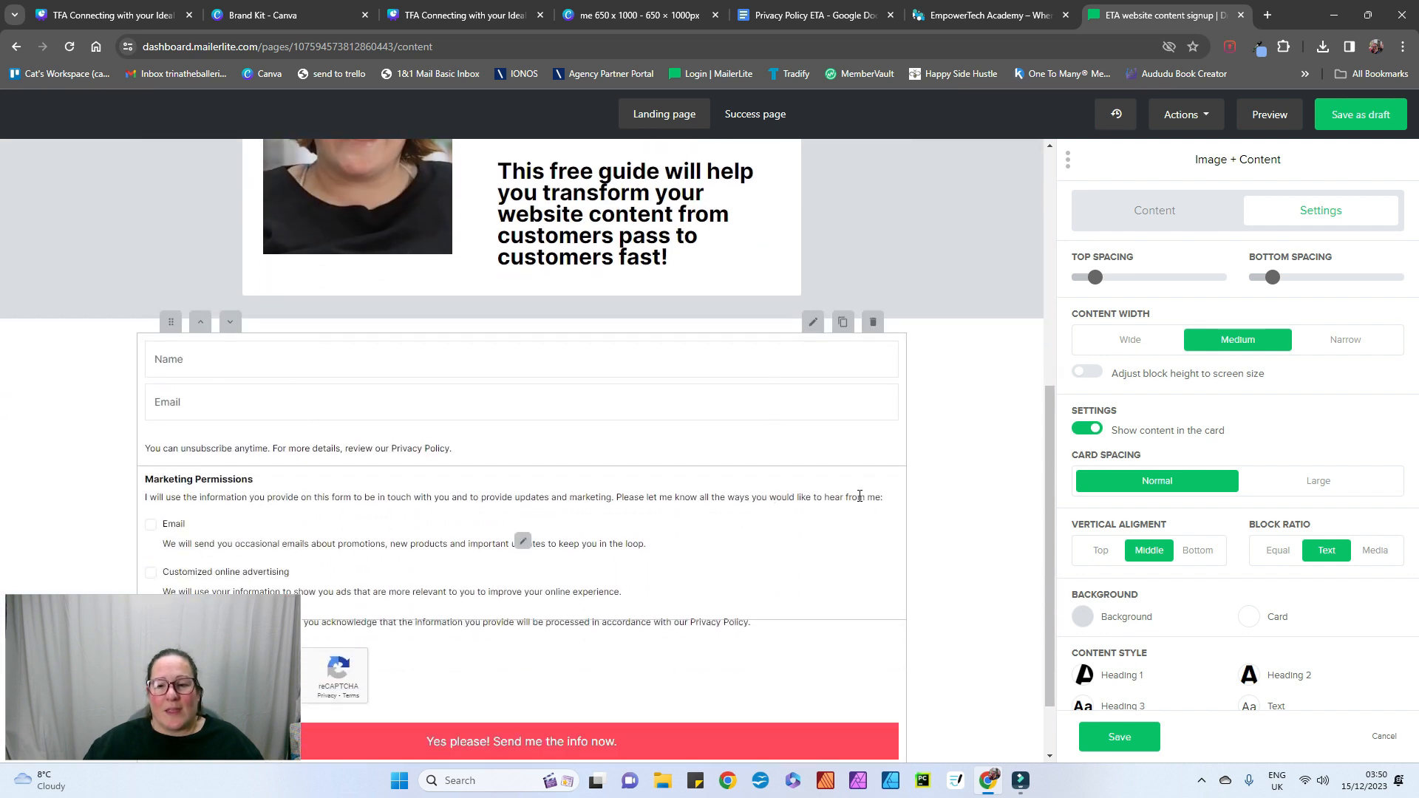
pyautogui.scroll(-1, 972, 414)
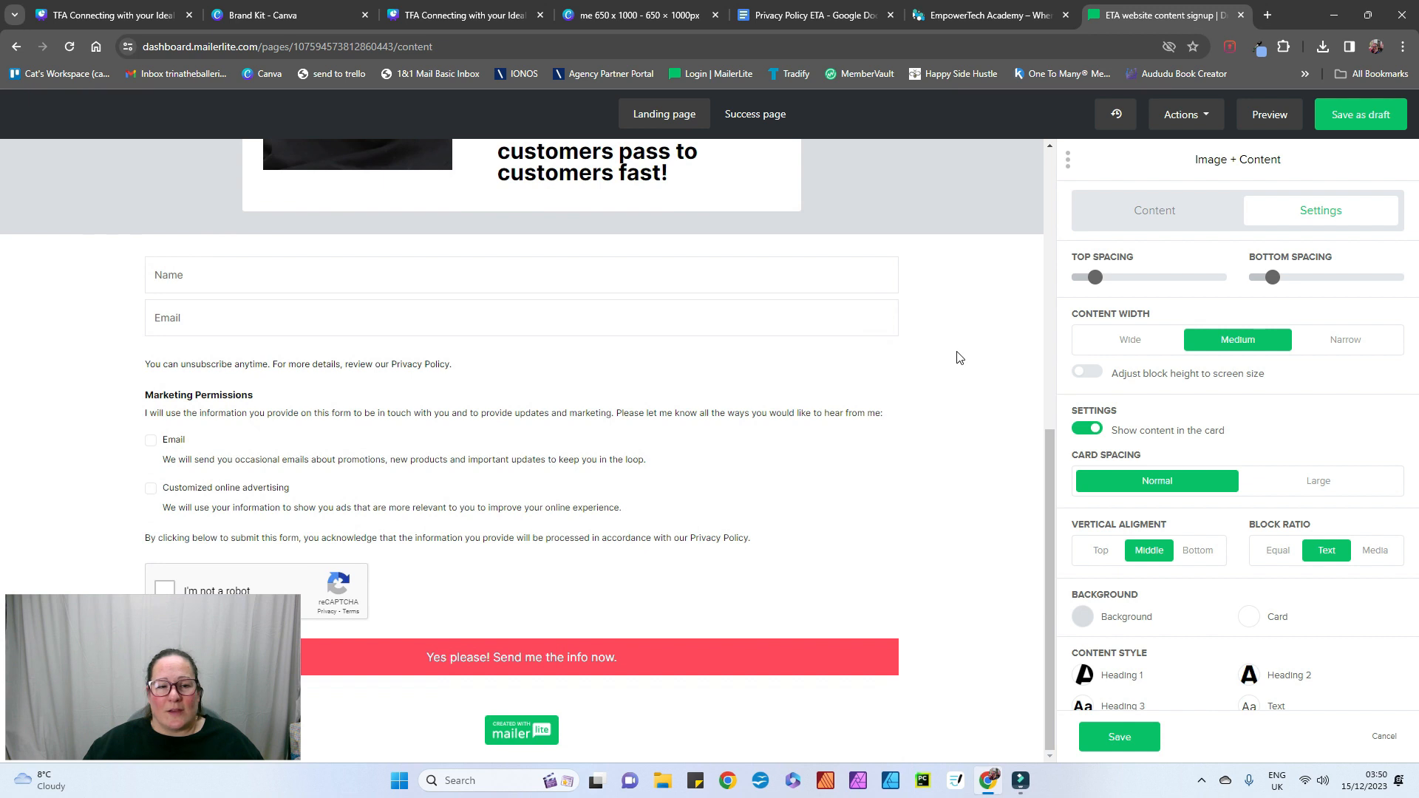
pyautogui.scroll(1, 958, 358)
pyautogui.click(813, 307)
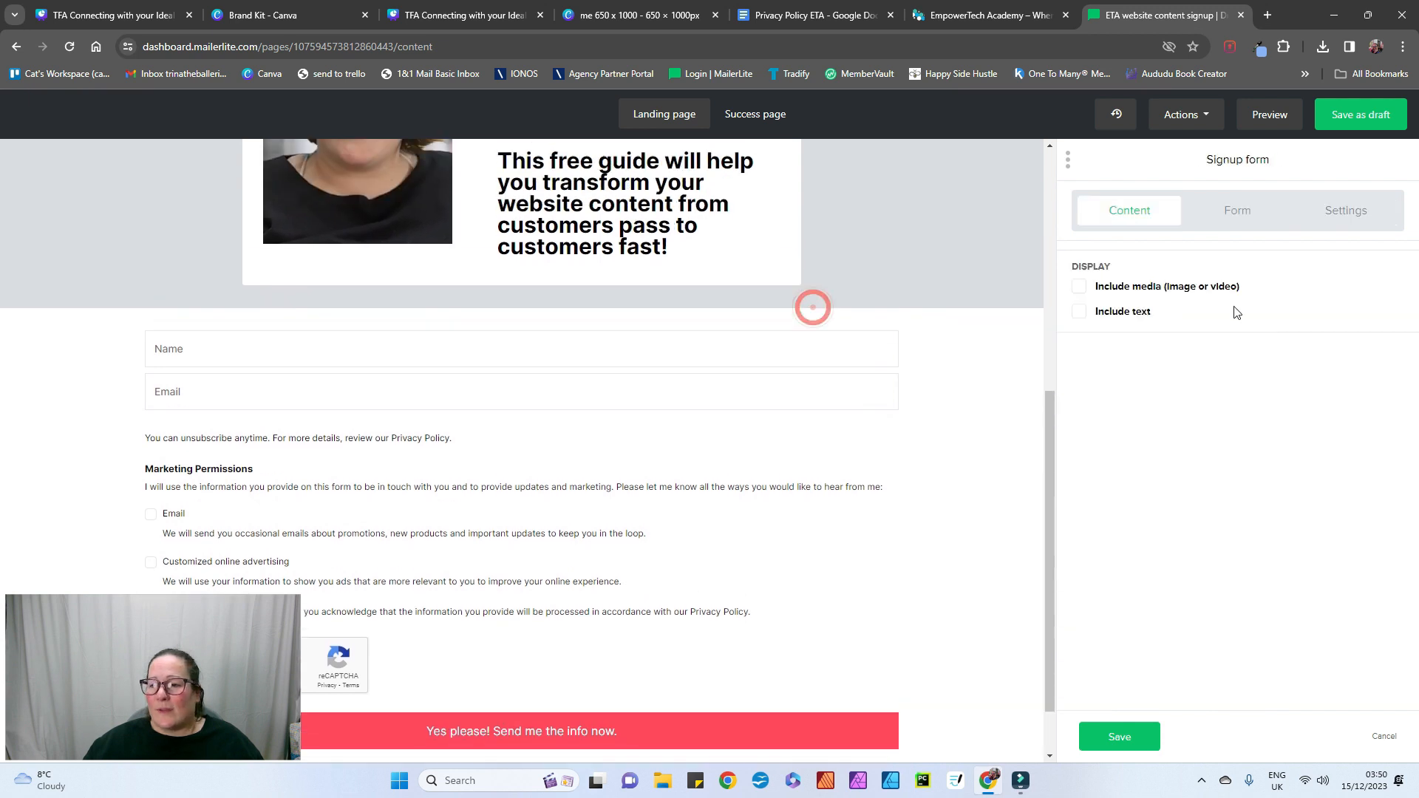
pyautogui.click(1229, 220)
pyautogui.click(1357, 214)
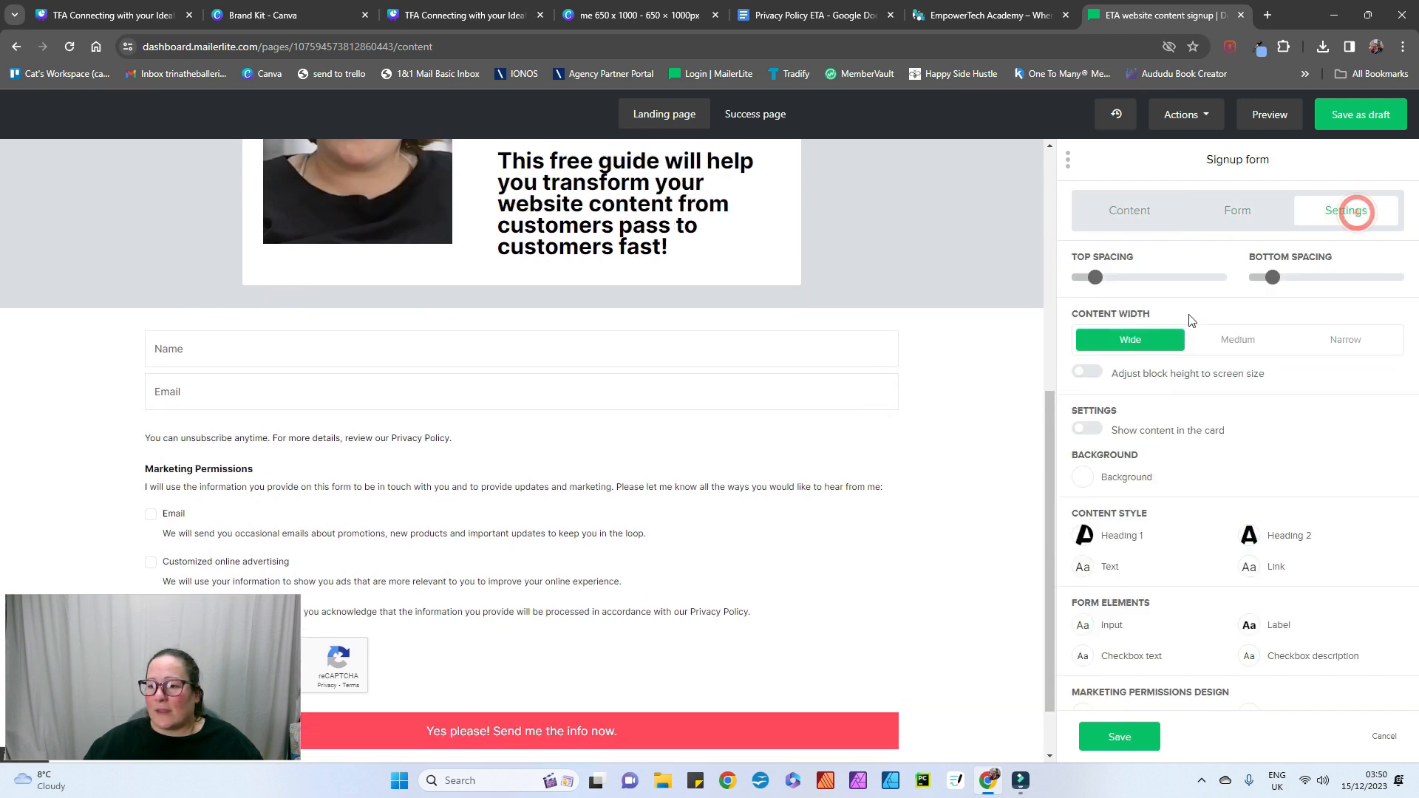
pyautogui.click(1231, 342)
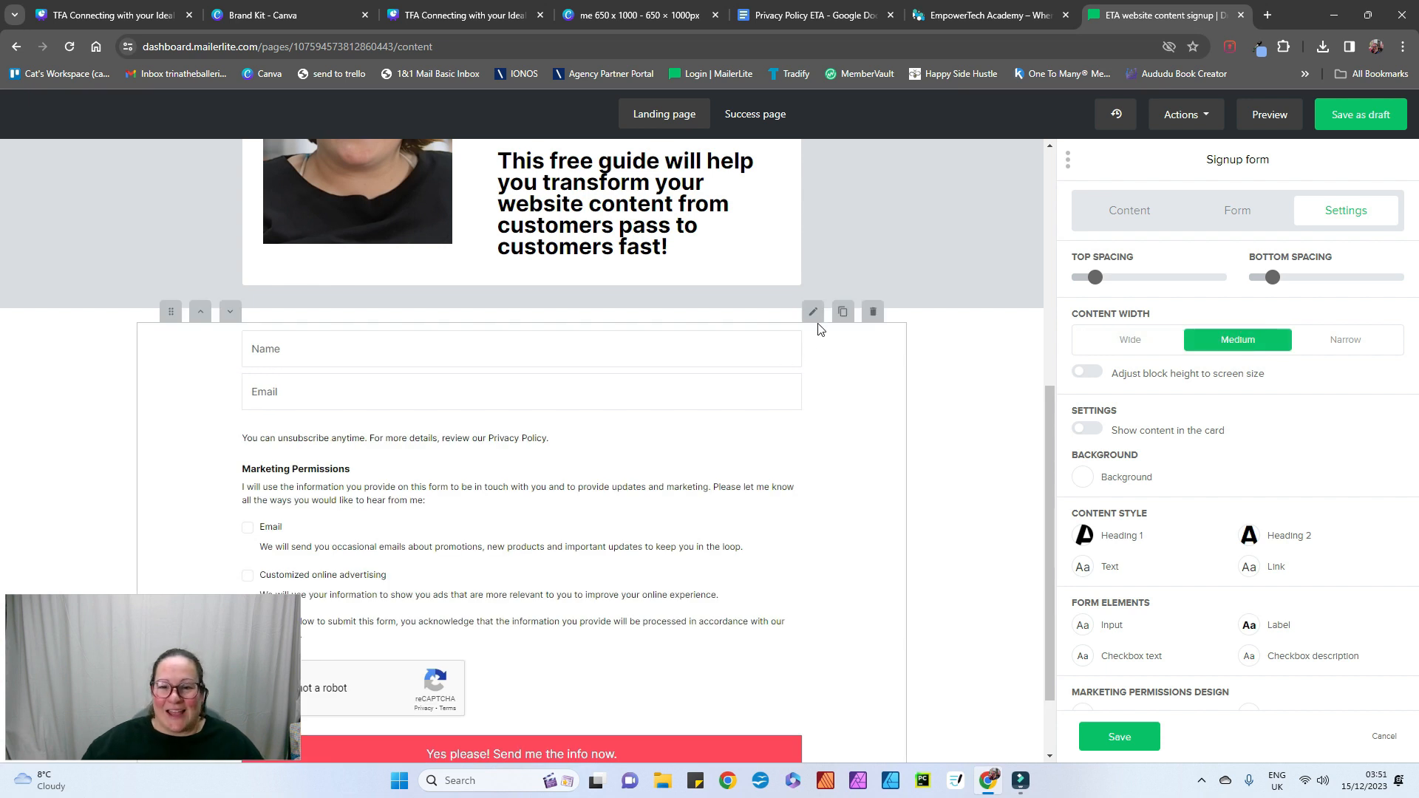
# Step: Set the signup form block's background colour to #D9DCE1
pyautogui.click(1084, 479)
pyautogui.click(1014, 472)
pyautogui.write('#D9DCE1')
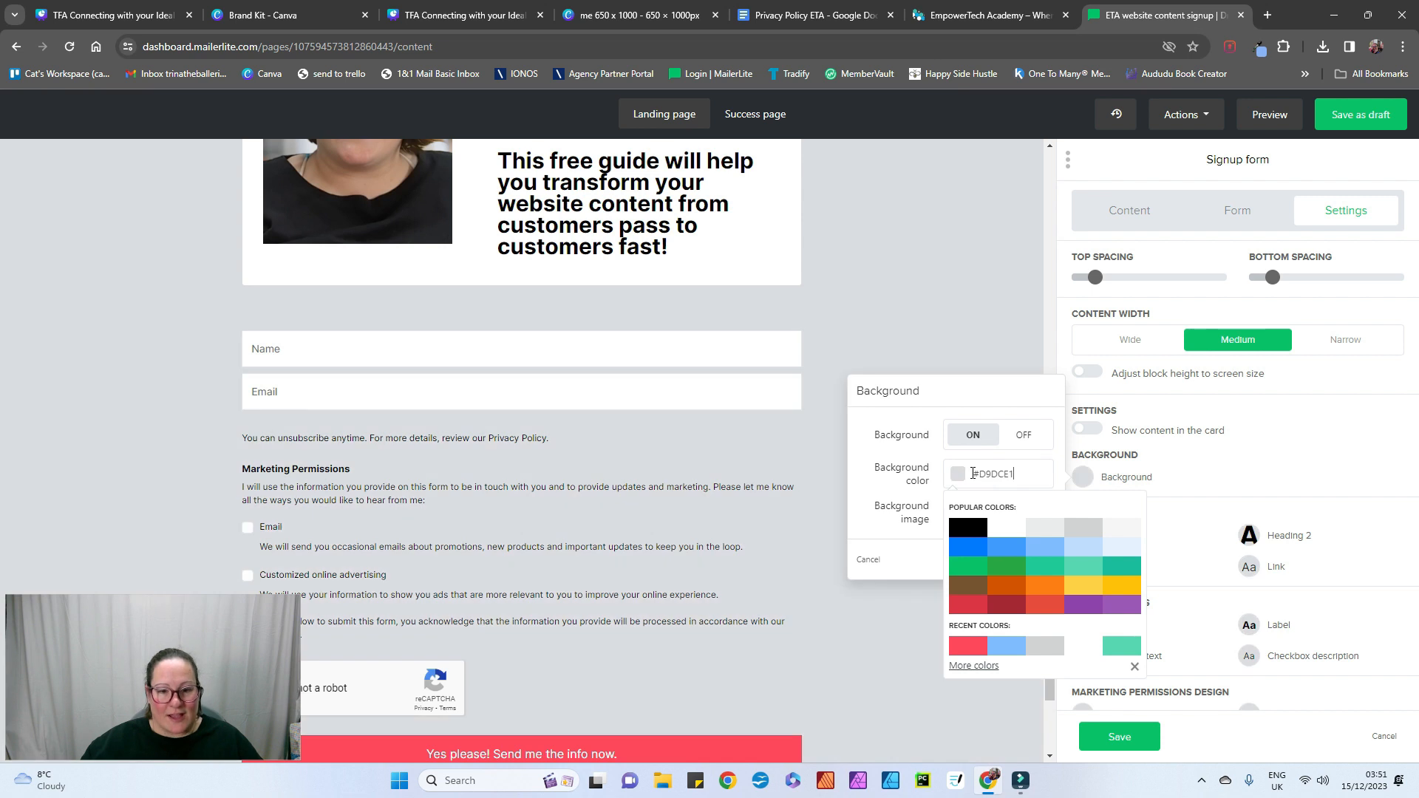
pyautogui.click(926, 334)
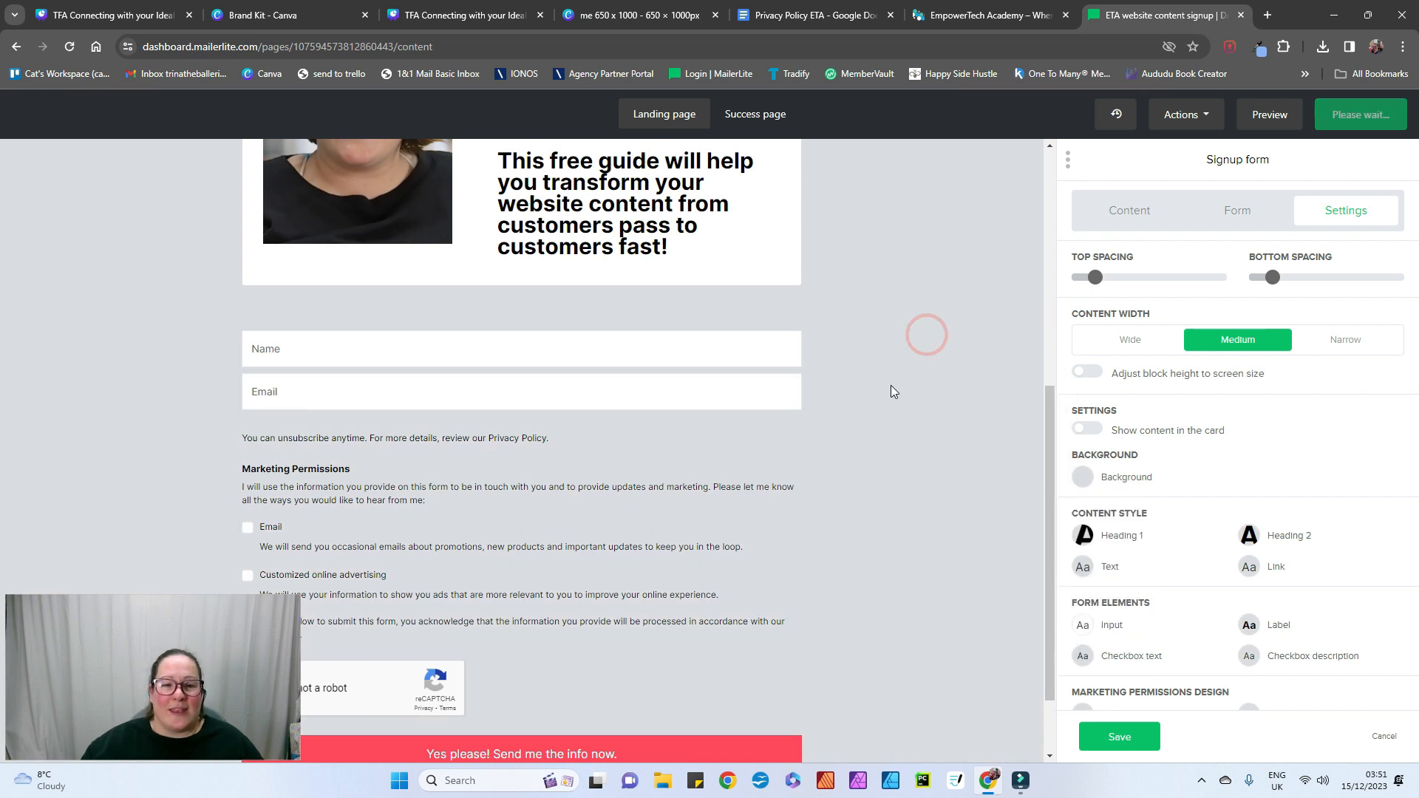
# Step: Show the signup form's content in a card
pyautogui.scroll(3, 944, 516)
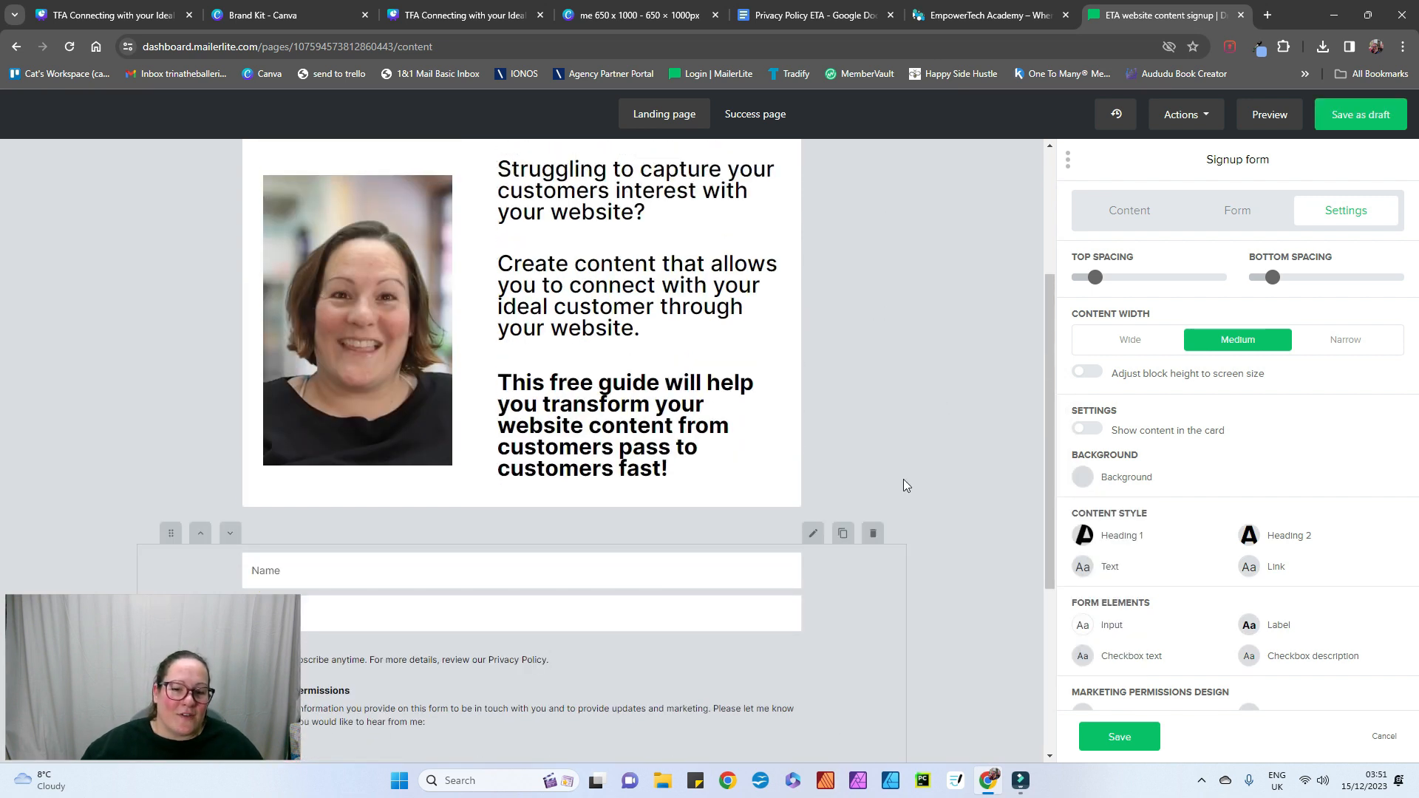
pyautogui.scroll(-3, 923, 629)
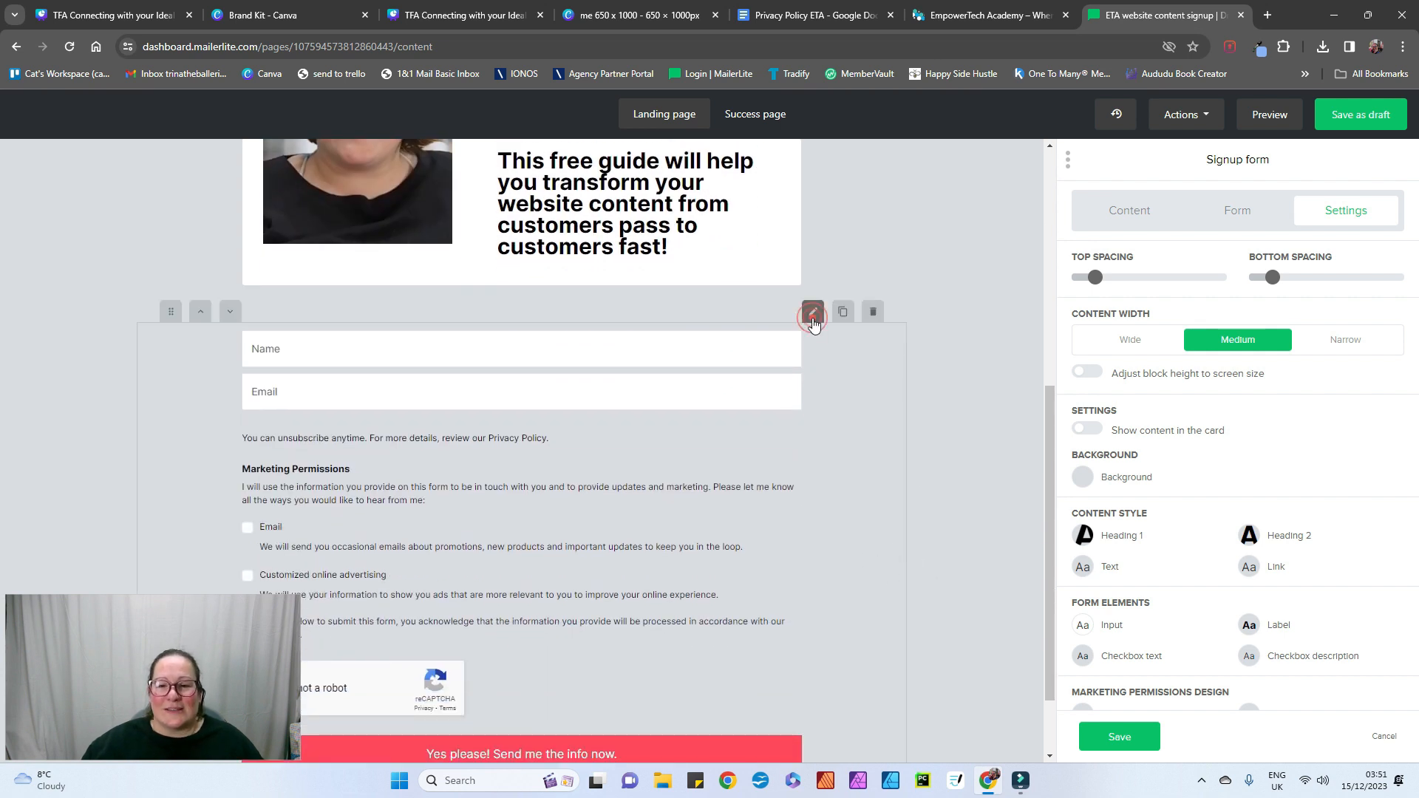
pyautogui.click(1085, 431)
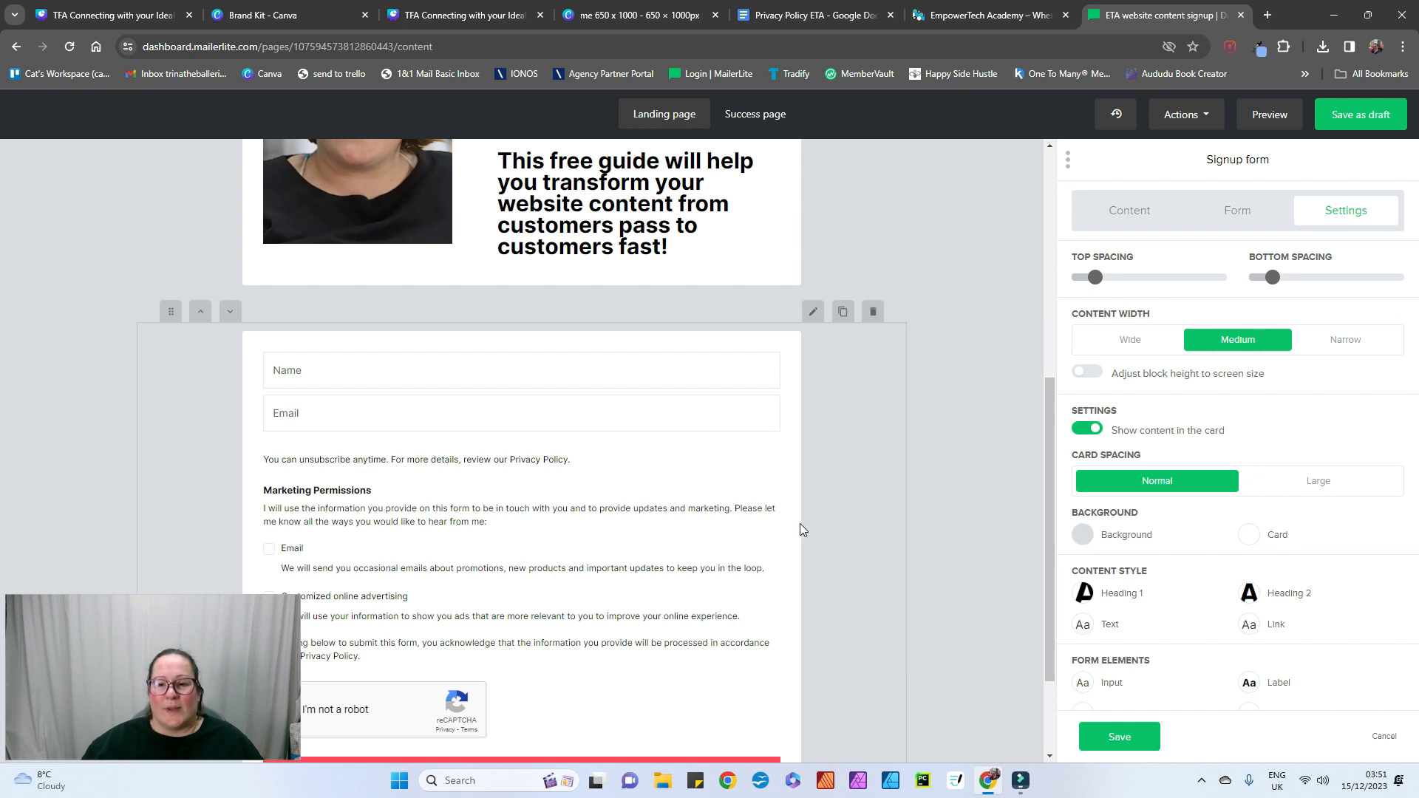
# Step: Set the signup form card's background colour to #113066 and compare it with the rest of the page
pyautogui.click(1252, 536)
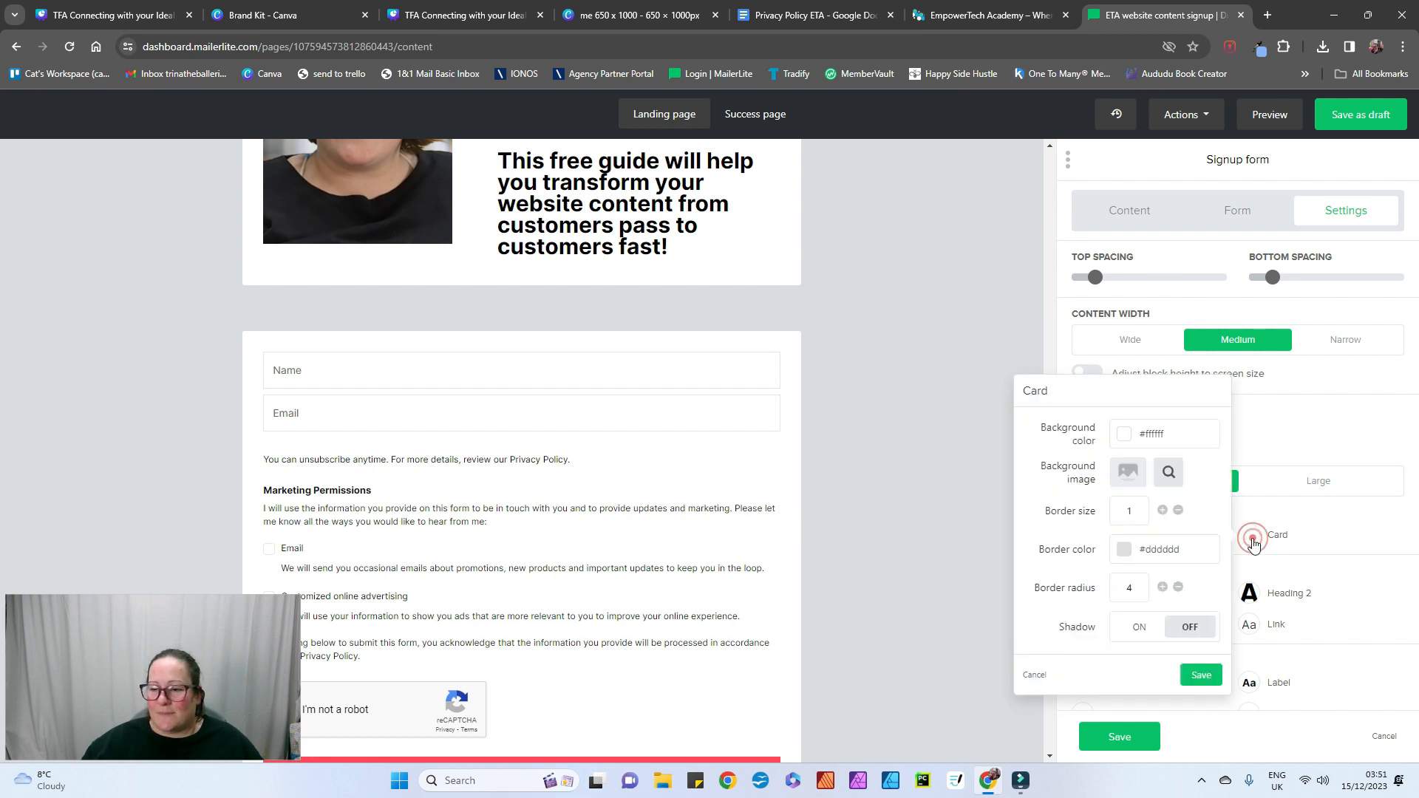
pyautogui.click(1172, 432)
pyautogui.moveTo(1173, 432); pyautogui.dragTo(1138, 438)
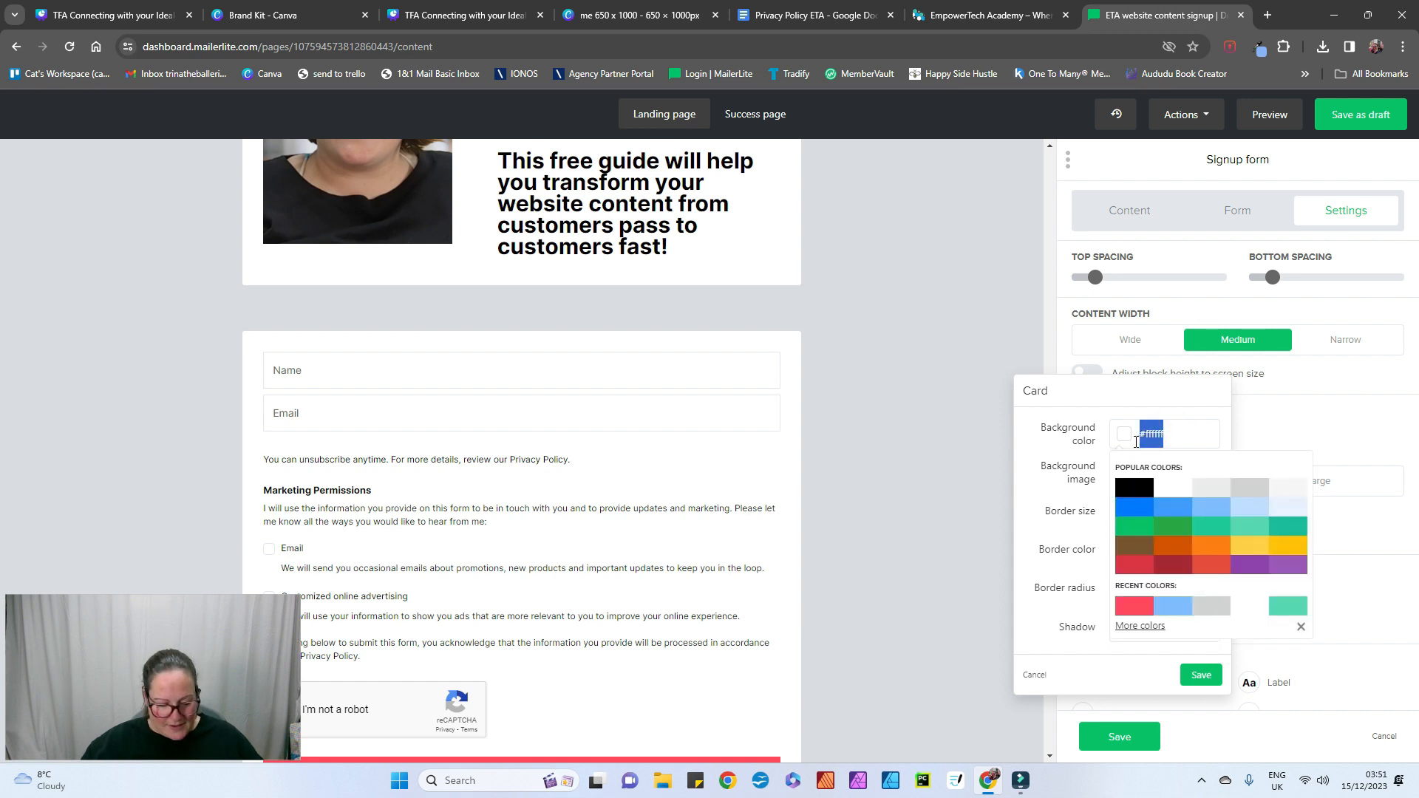
pyautogui.write('#113066')
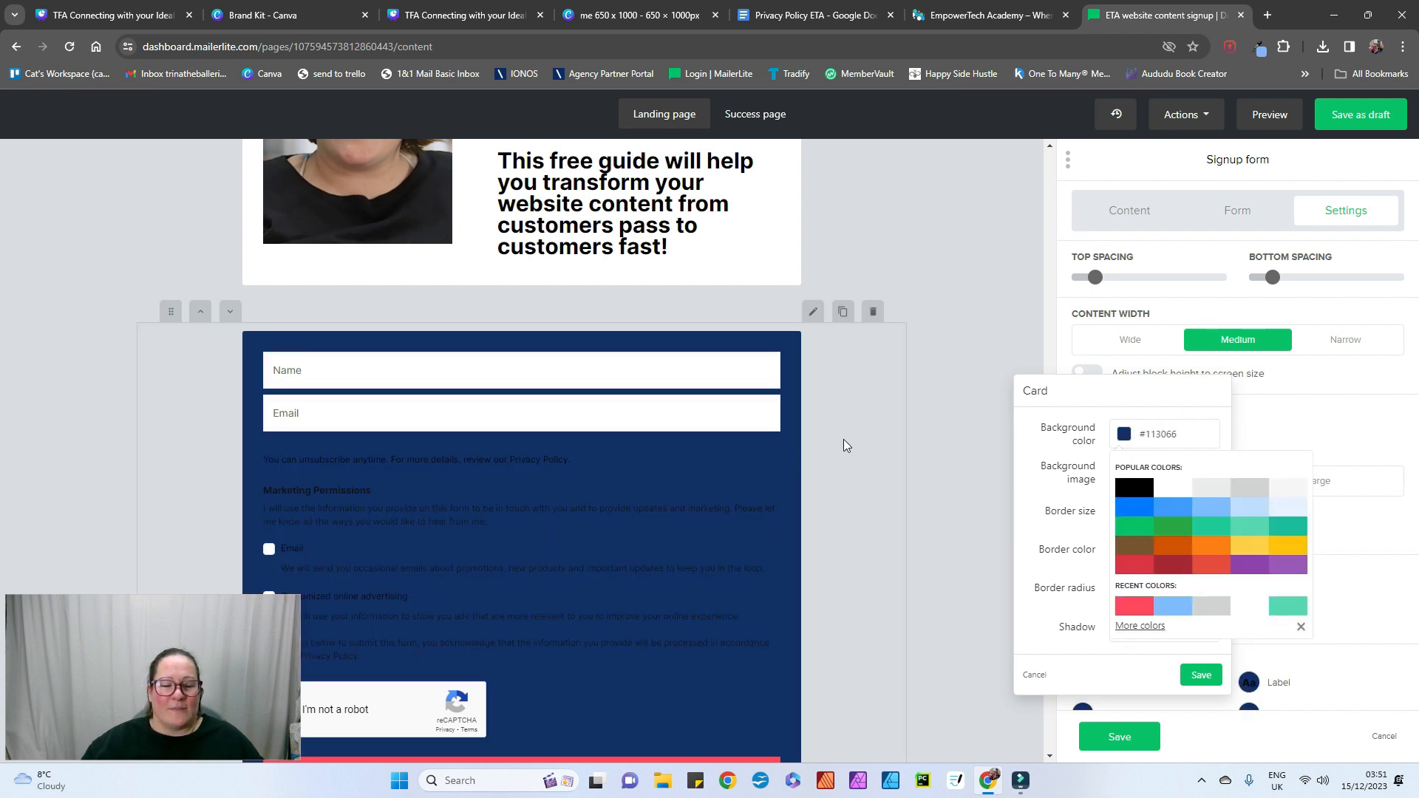
pyautogui.scroll(5, 924, 377)
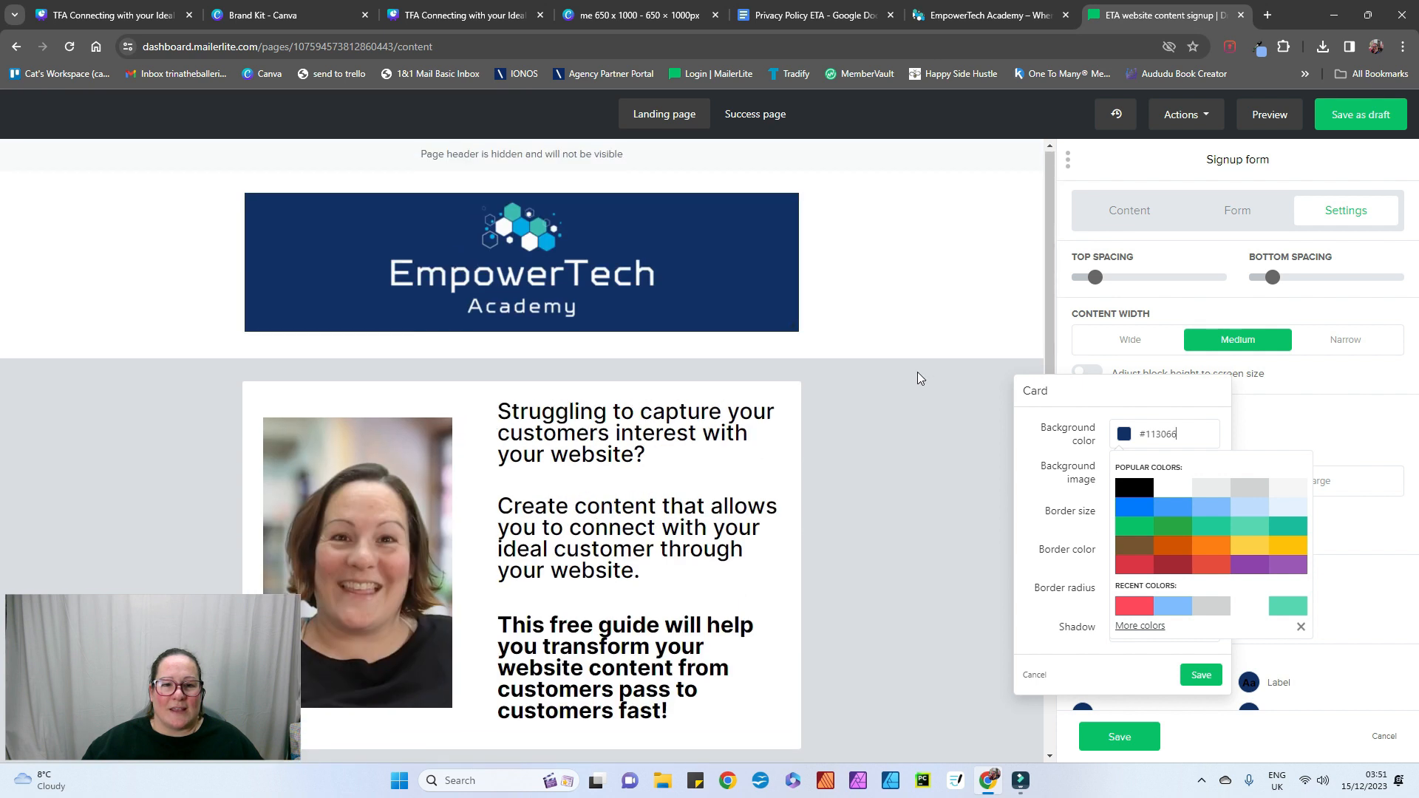
pyautogui.scroll(-5, 916, 374)
pyautogui.scroll(-2, 906, 383)
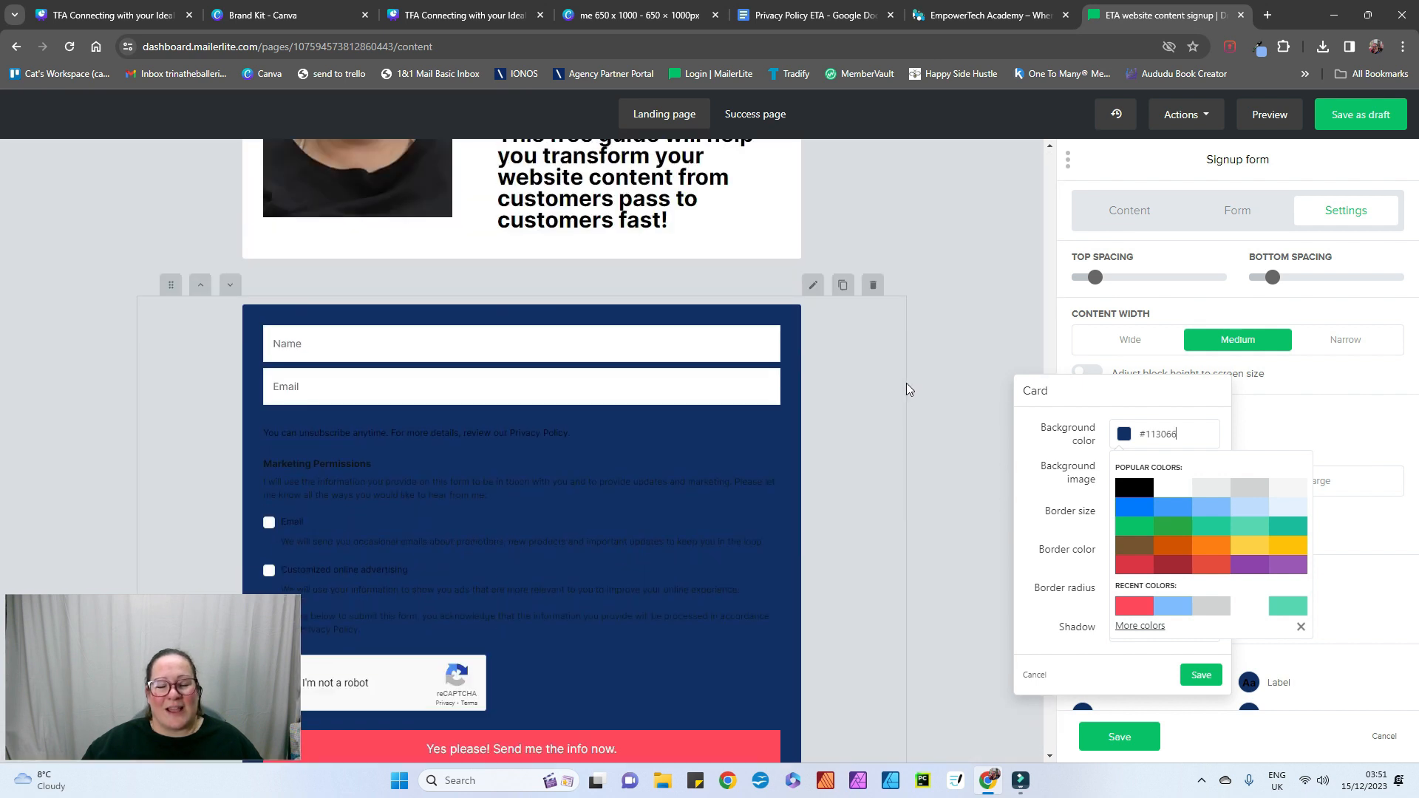
pyautogui.scroll(1, 904, 383)
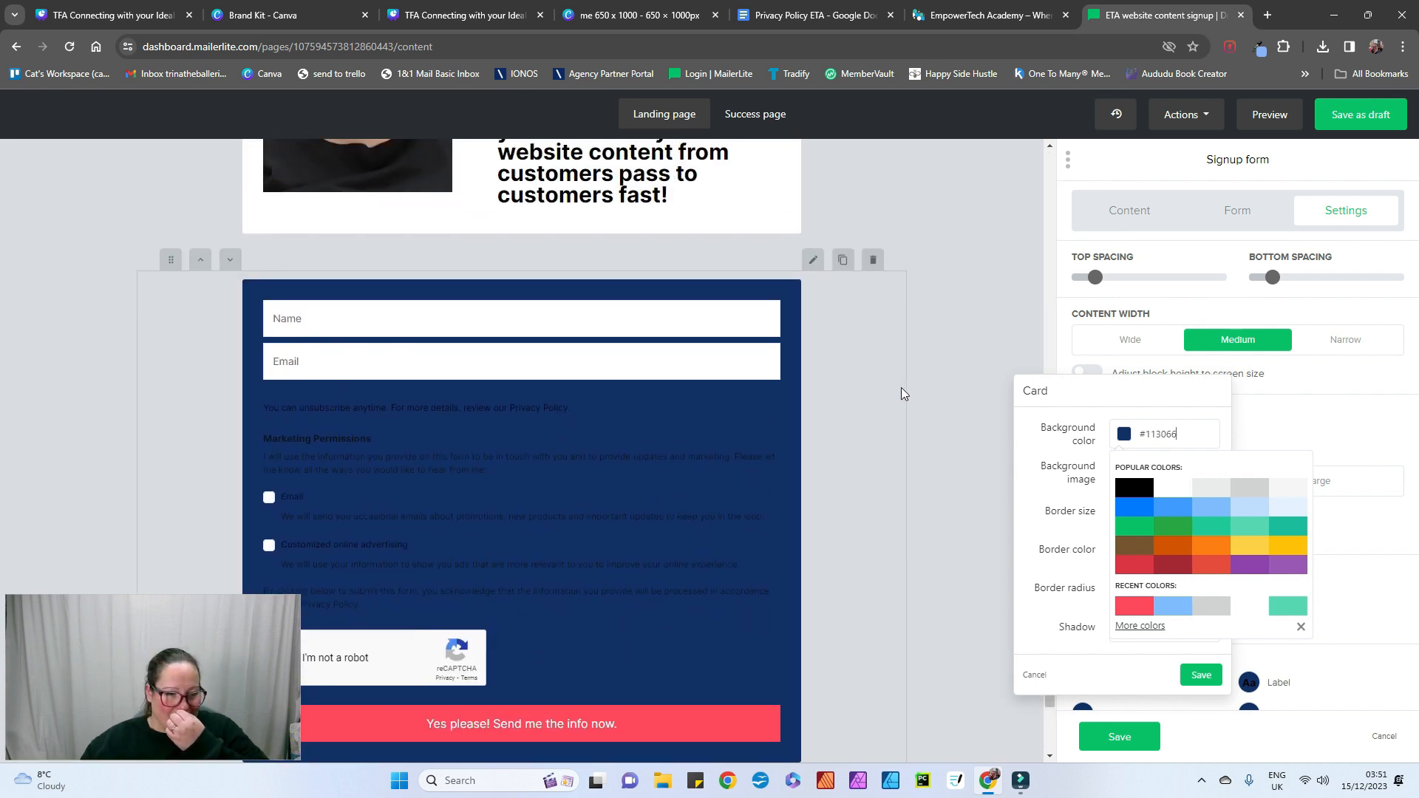
pyautogui.scroll(6, 900, 387)
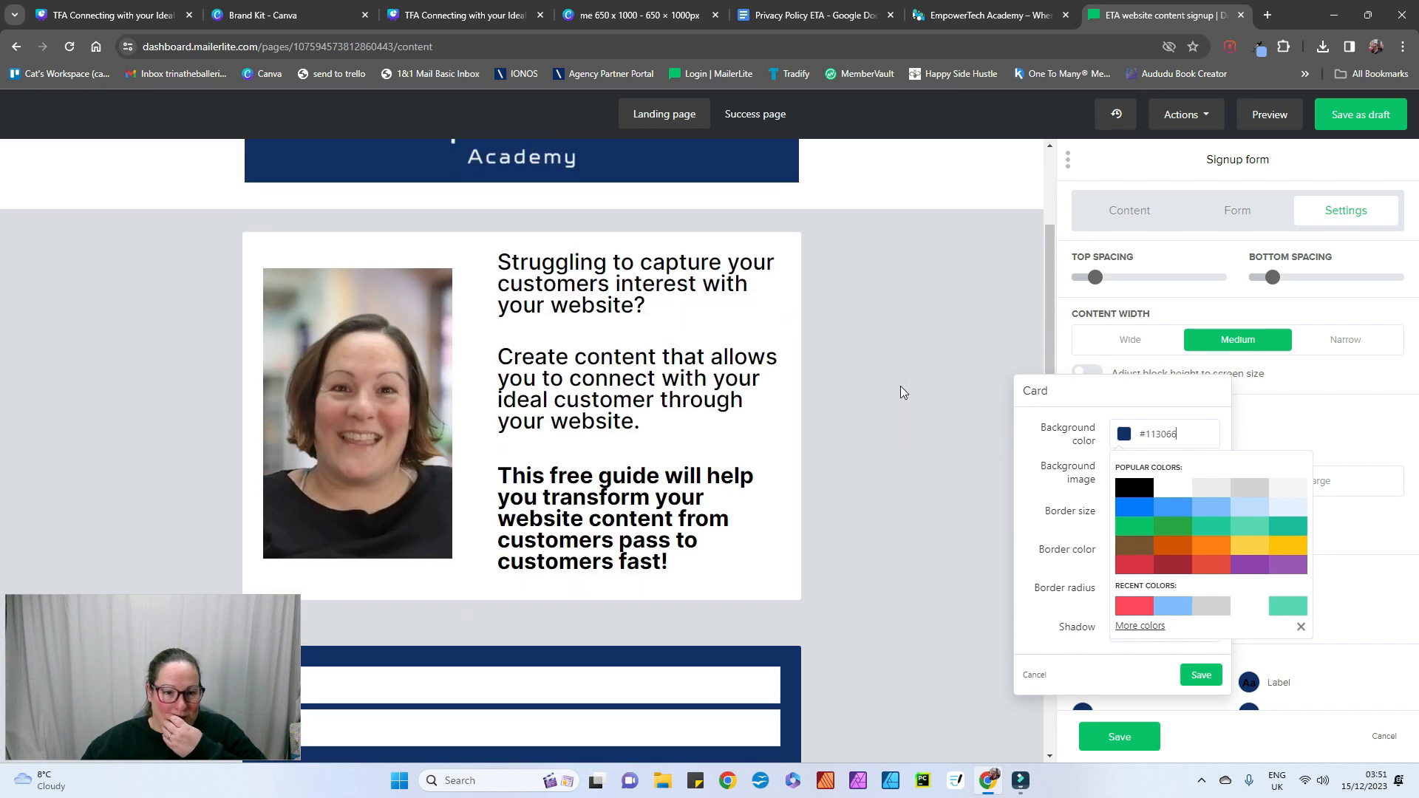
pyautogui.scroll(-7, 899, 384)
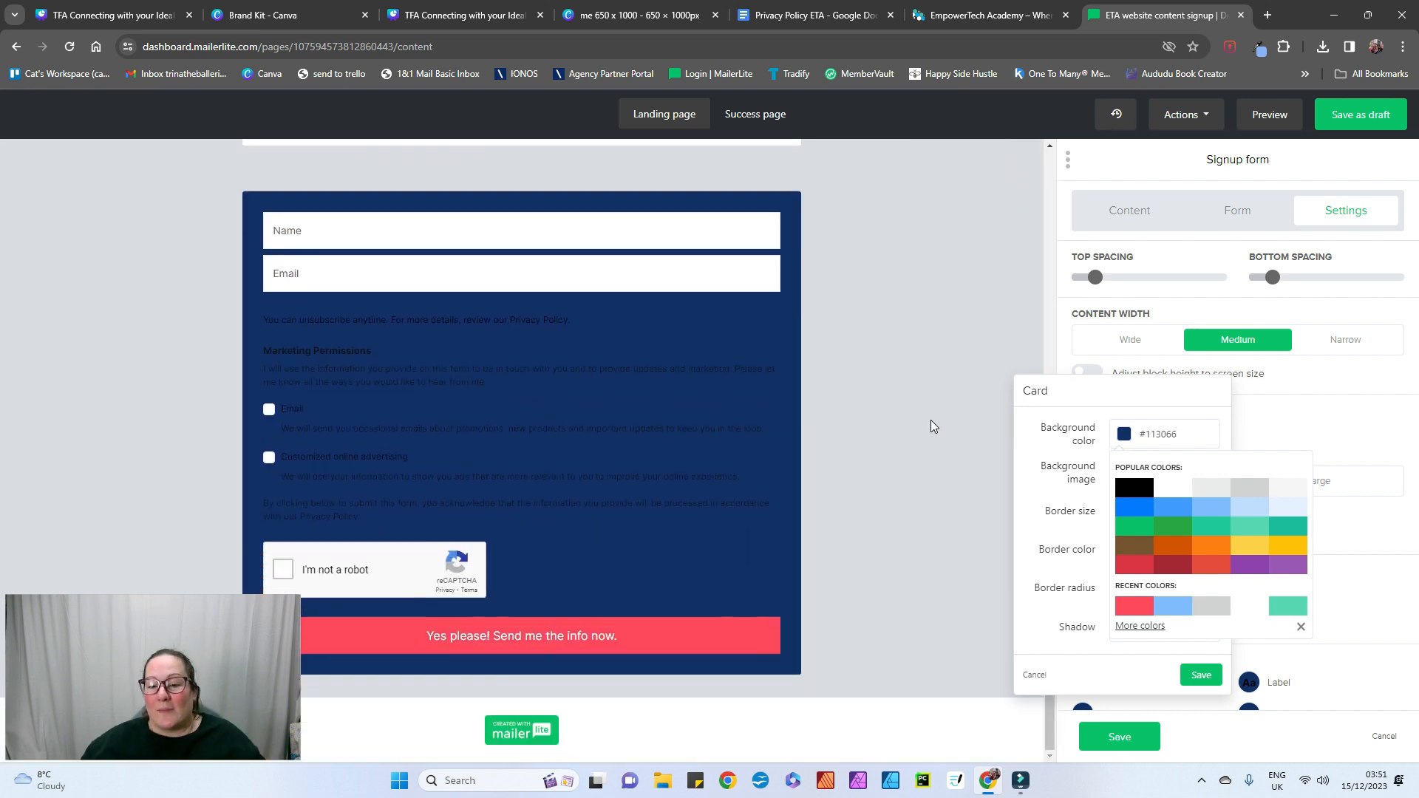
pyautogui.click(928, 428)
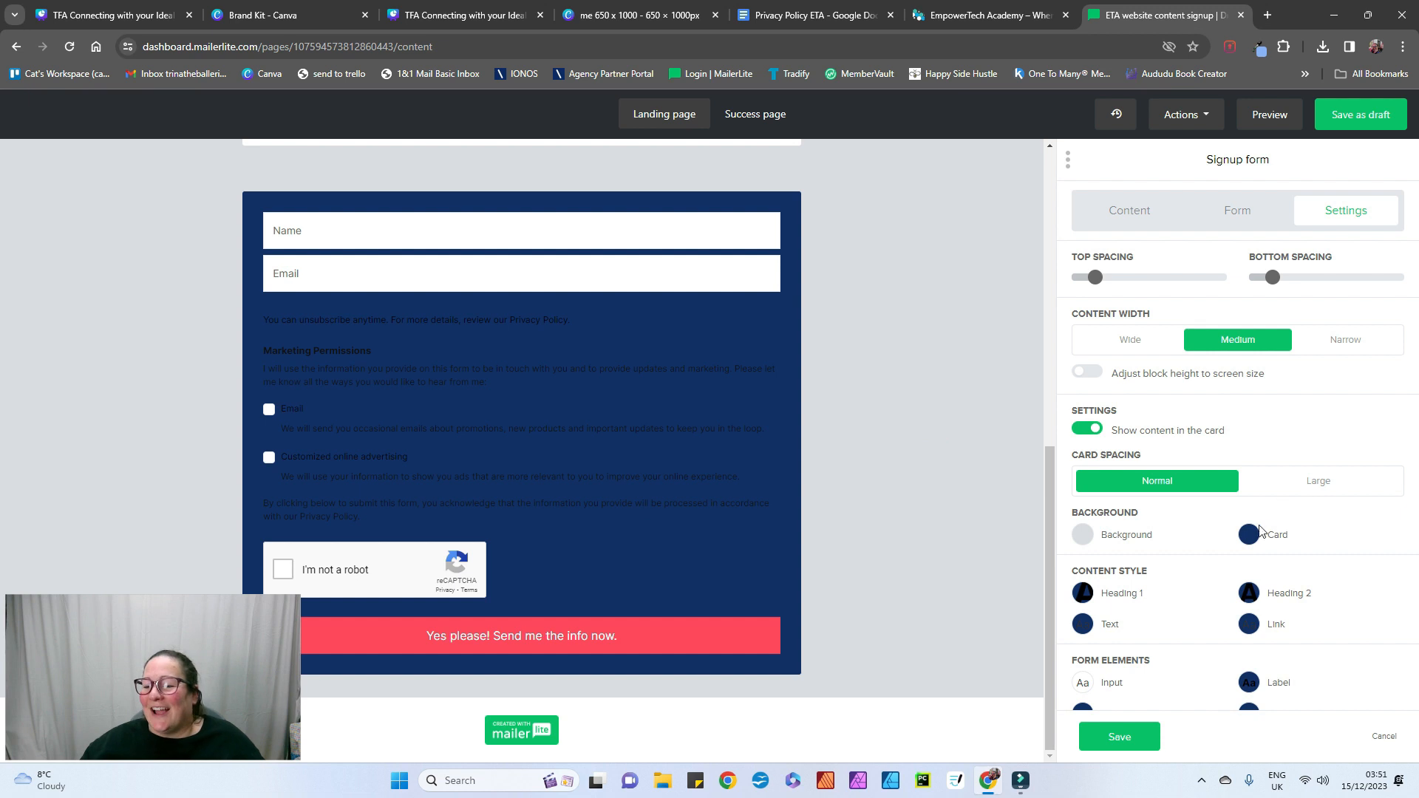
# Step: Change the text colour of the signup form's unsubscribe and privacy policy statement to white
pyautogui.scroll(-2, 1170, 567)
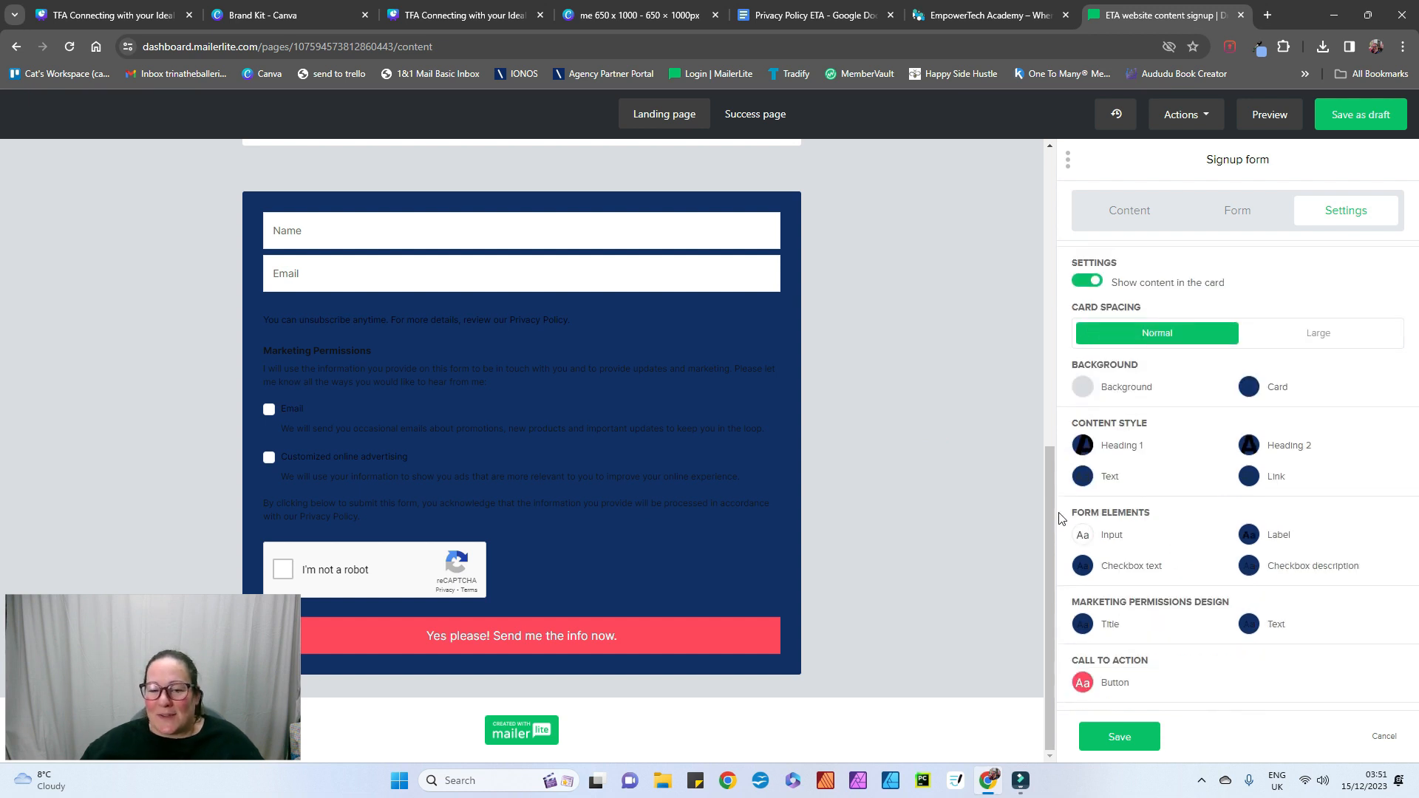
pyautogui.click(590, 321)
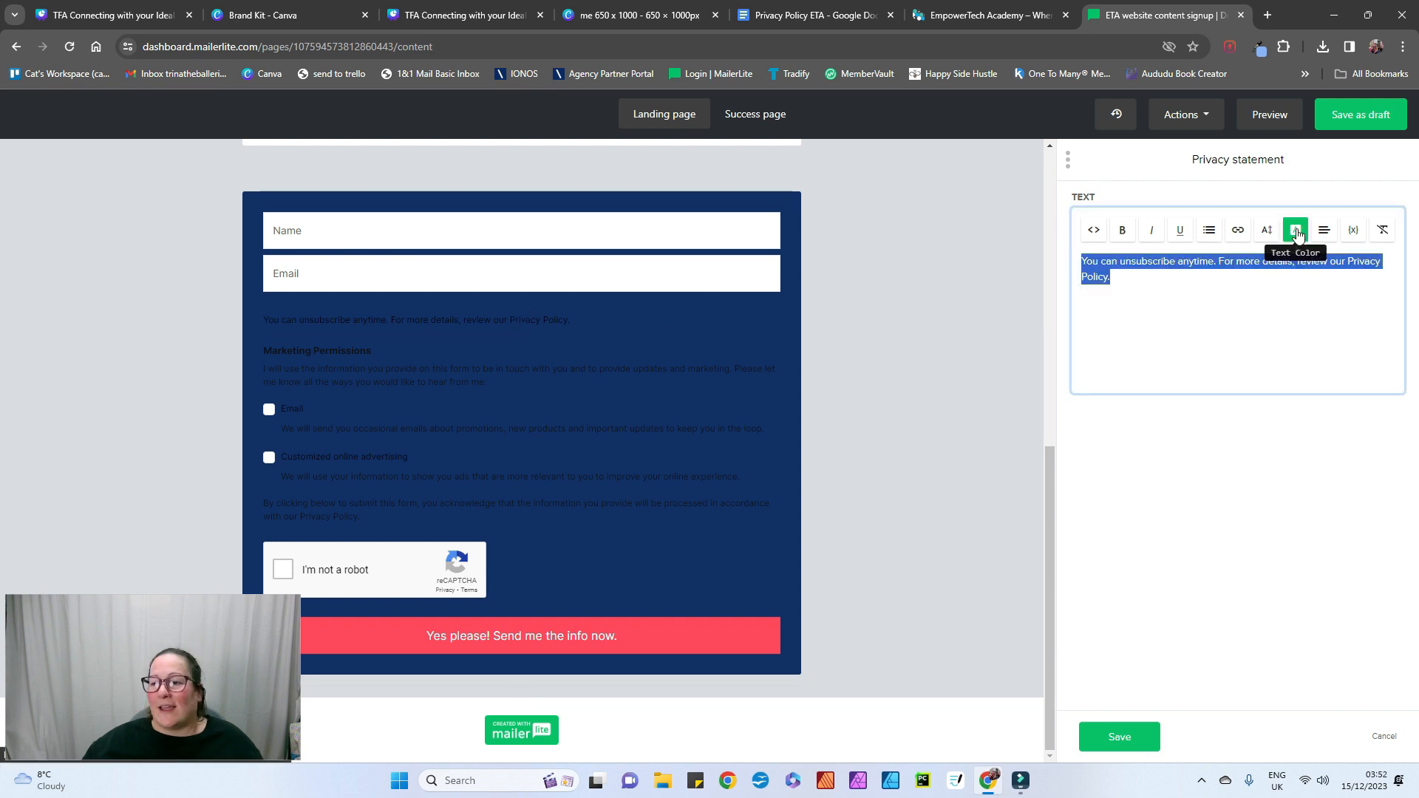
pyautogui.click(1298, 235)
pyautogui.click(1183, 266)
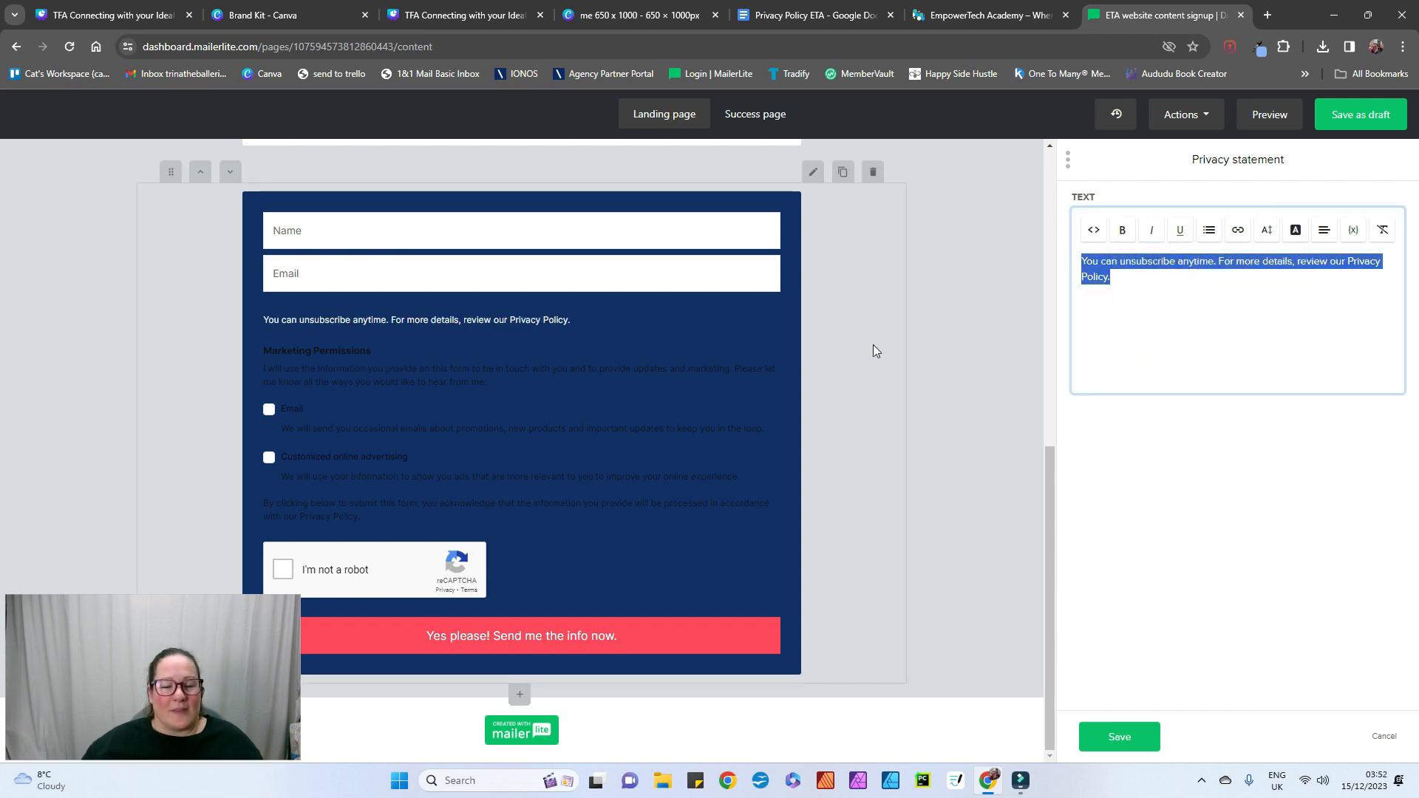
# Step: Change the text colour of the whole Marketing Permissions description to white
pyautogui.click(316, 363)
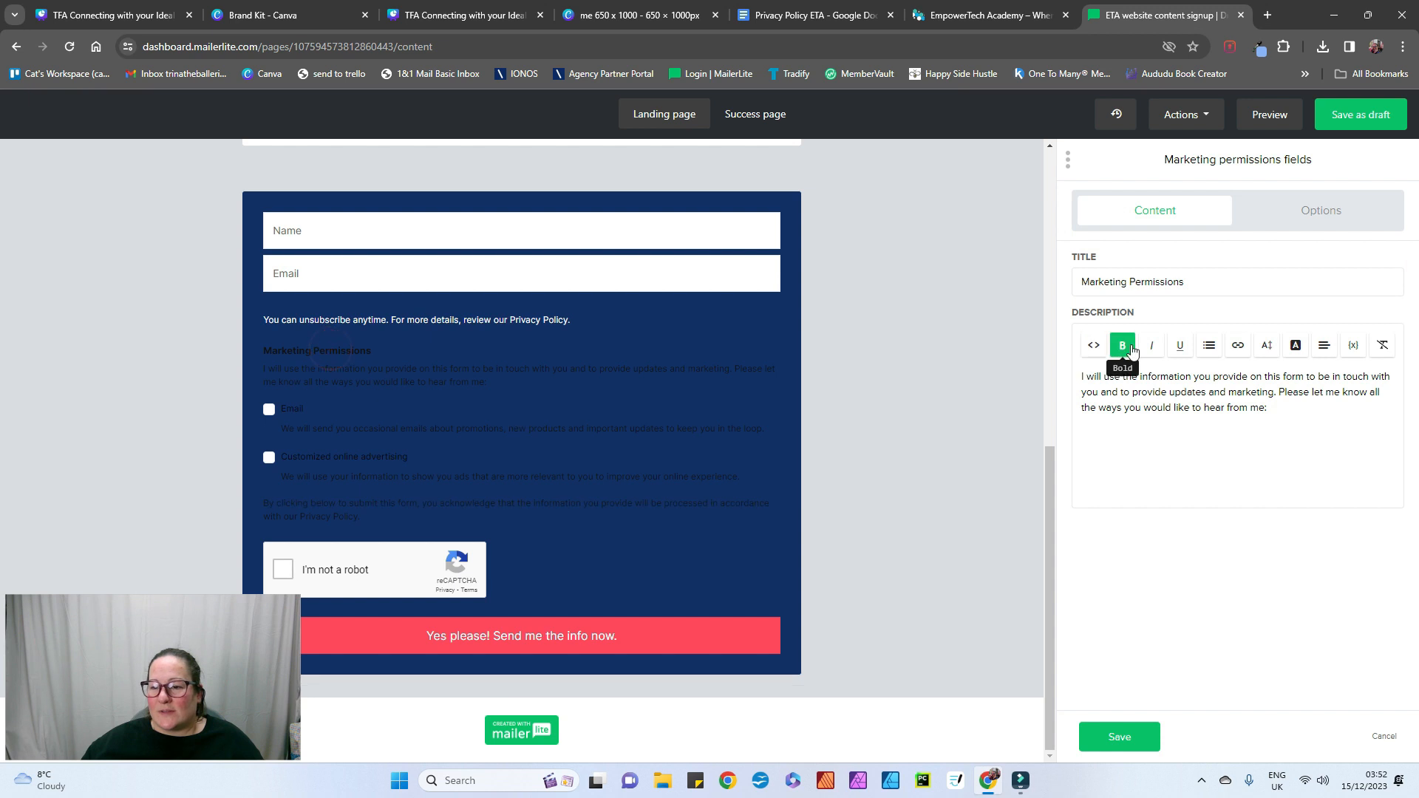
pyautogui.moveTo(1080, 373); pyautogui.dragTo(1334, 413)
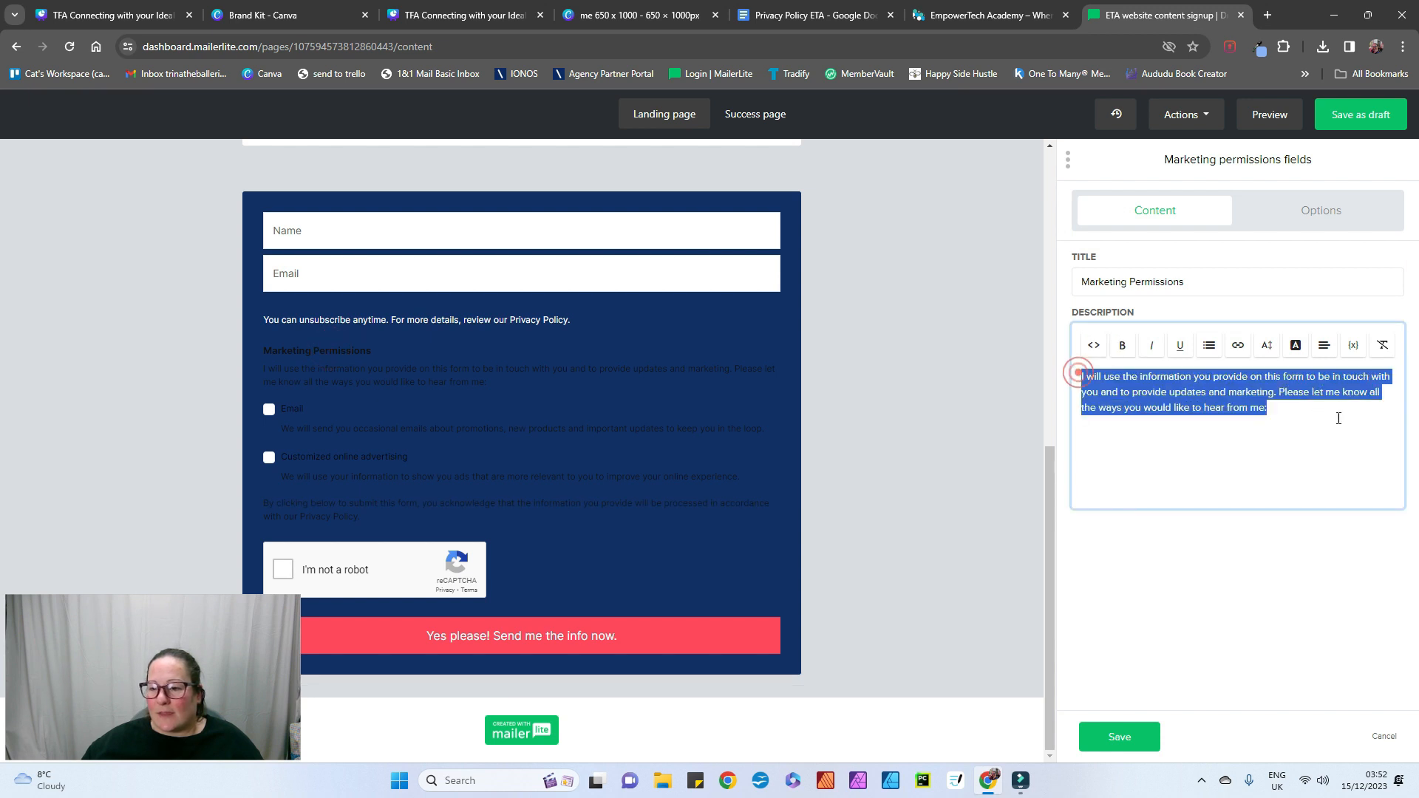
pyautogui.click(1294, 345)
pyautogui.click(1182, 385)
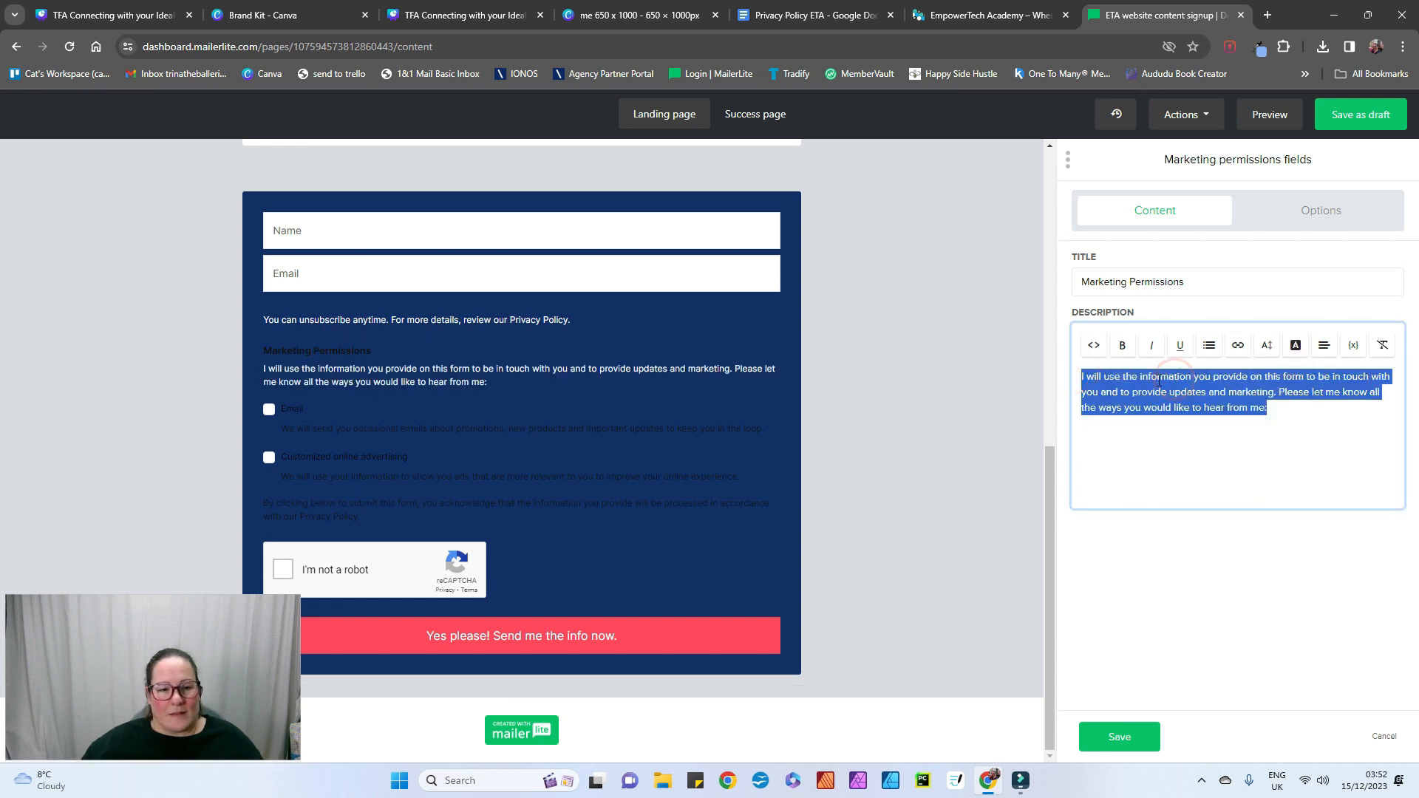
# Step: Set the font colour of the signup form's checkbox text to white (#ffffff)
pyautogui.click(734, 446)
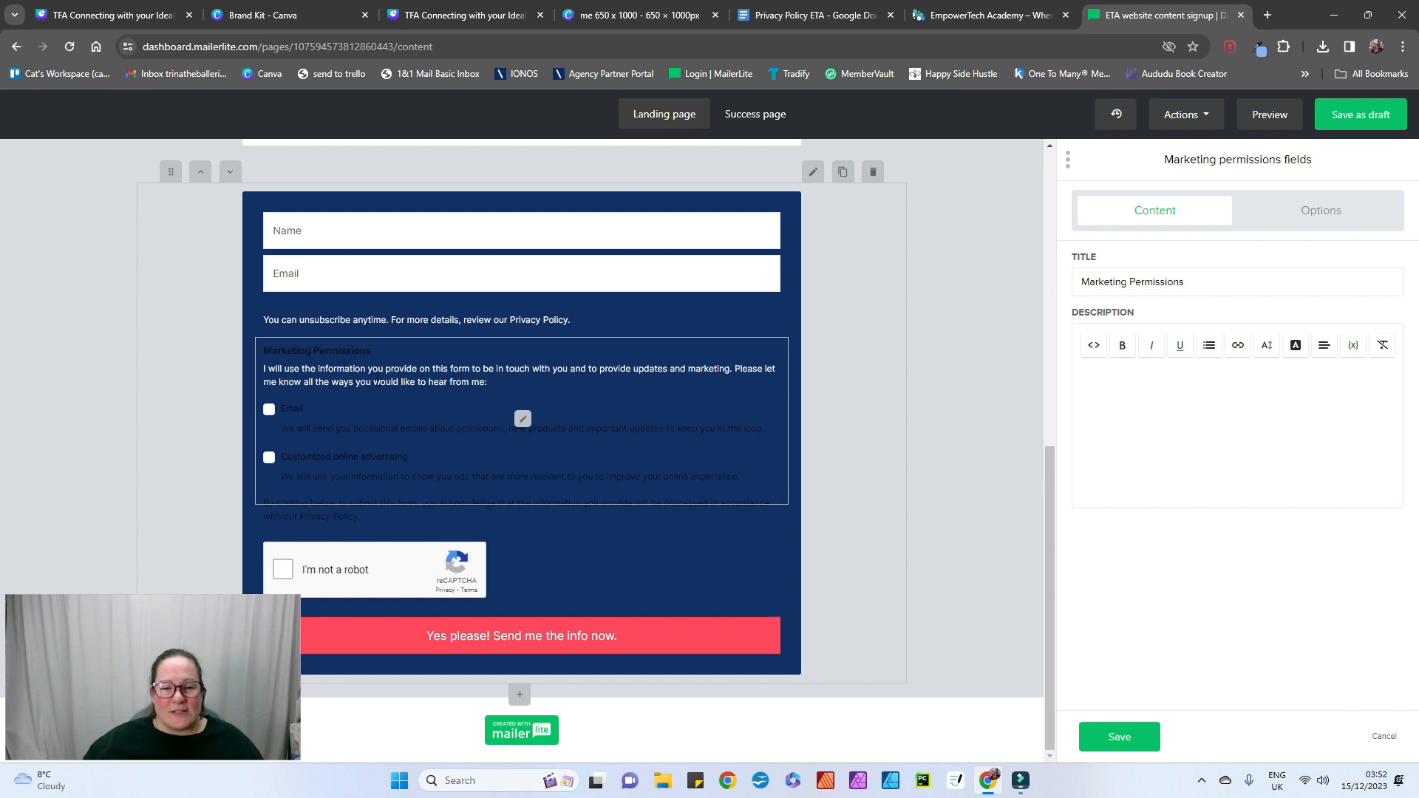
pyautogui.click(364, 349)
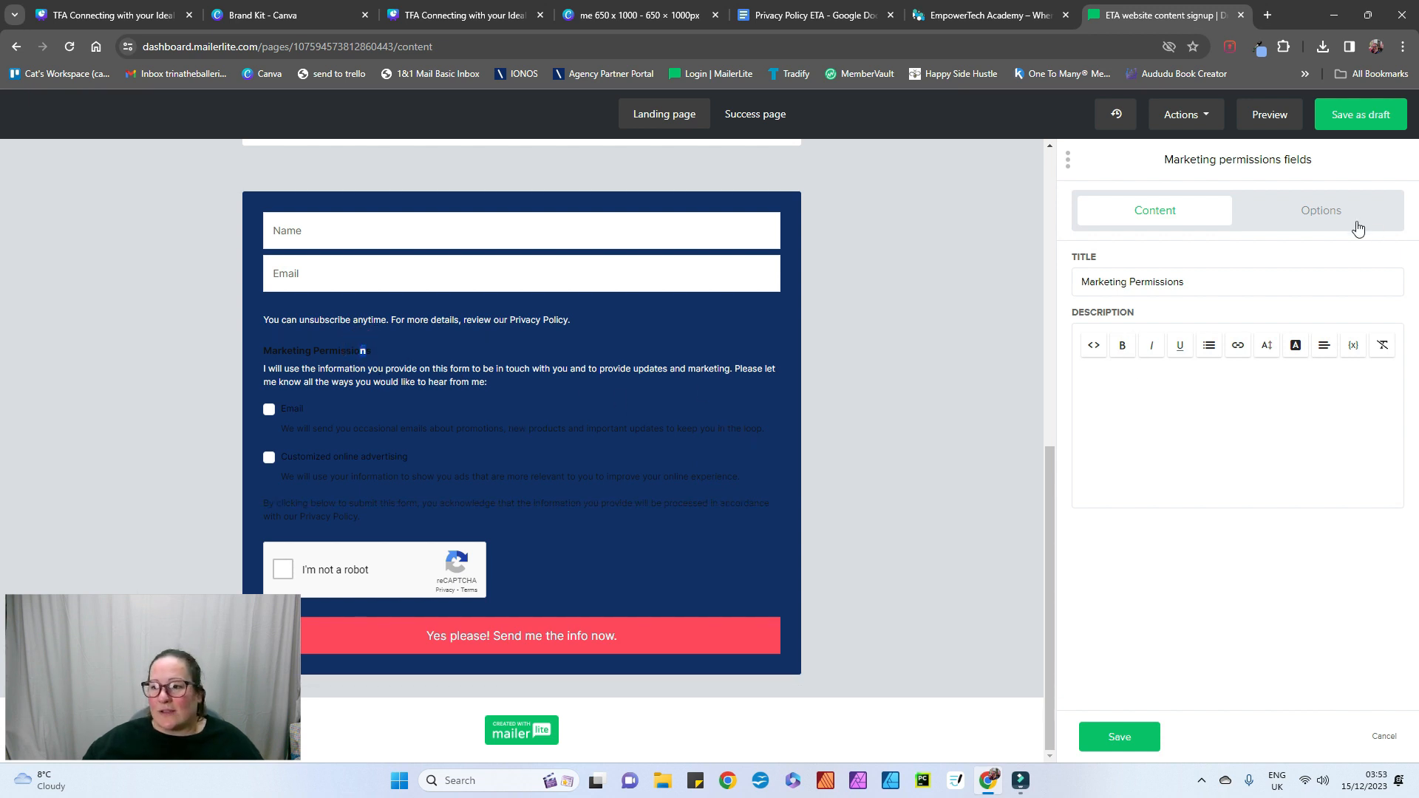
pyautogui.click(519, 416)
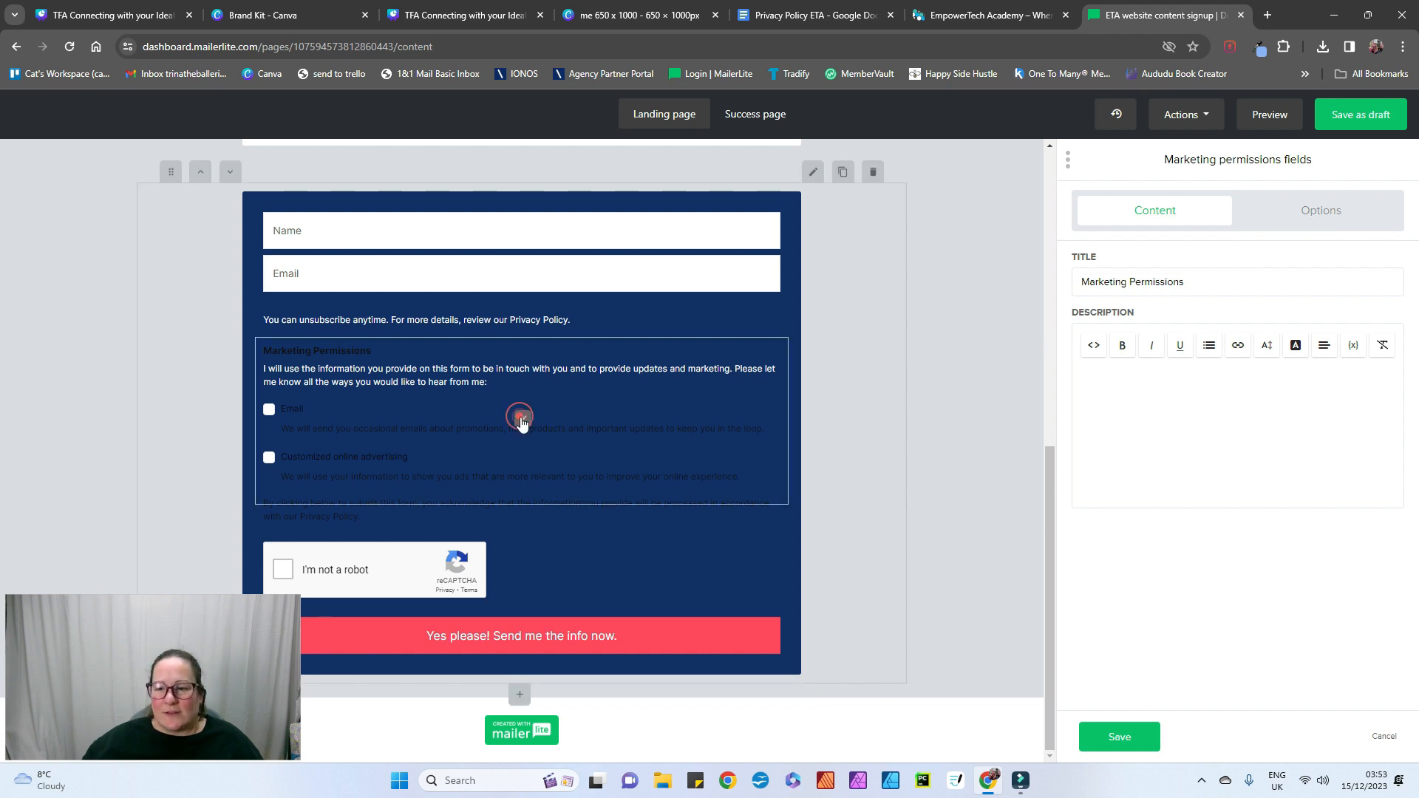
pyautogui.click(813, 172)
pyautogui.click(1351, 213)
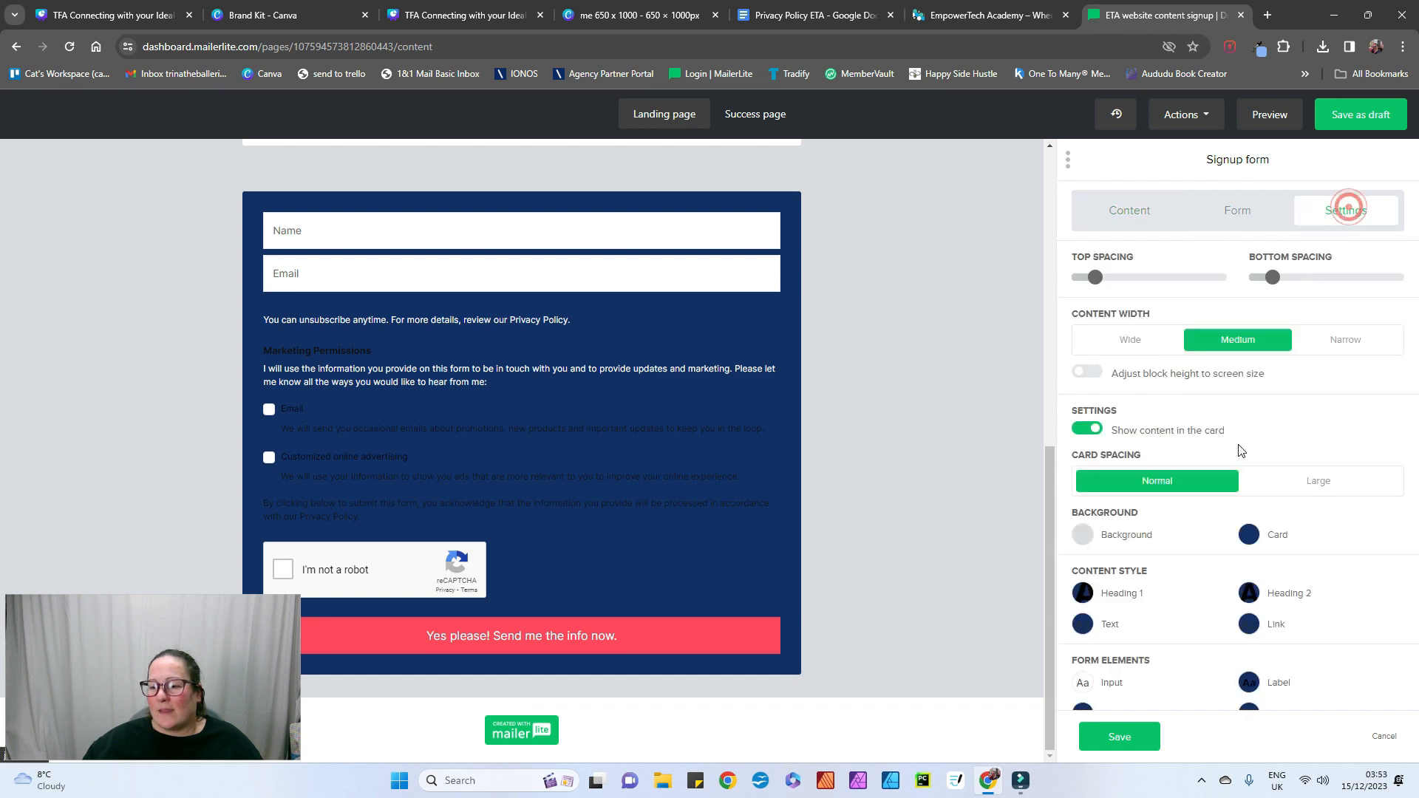
pyautogui.scroll(-3, 1242, 444)
pyautogui.click(1082, 491)
pyautogui.click(994, 468)
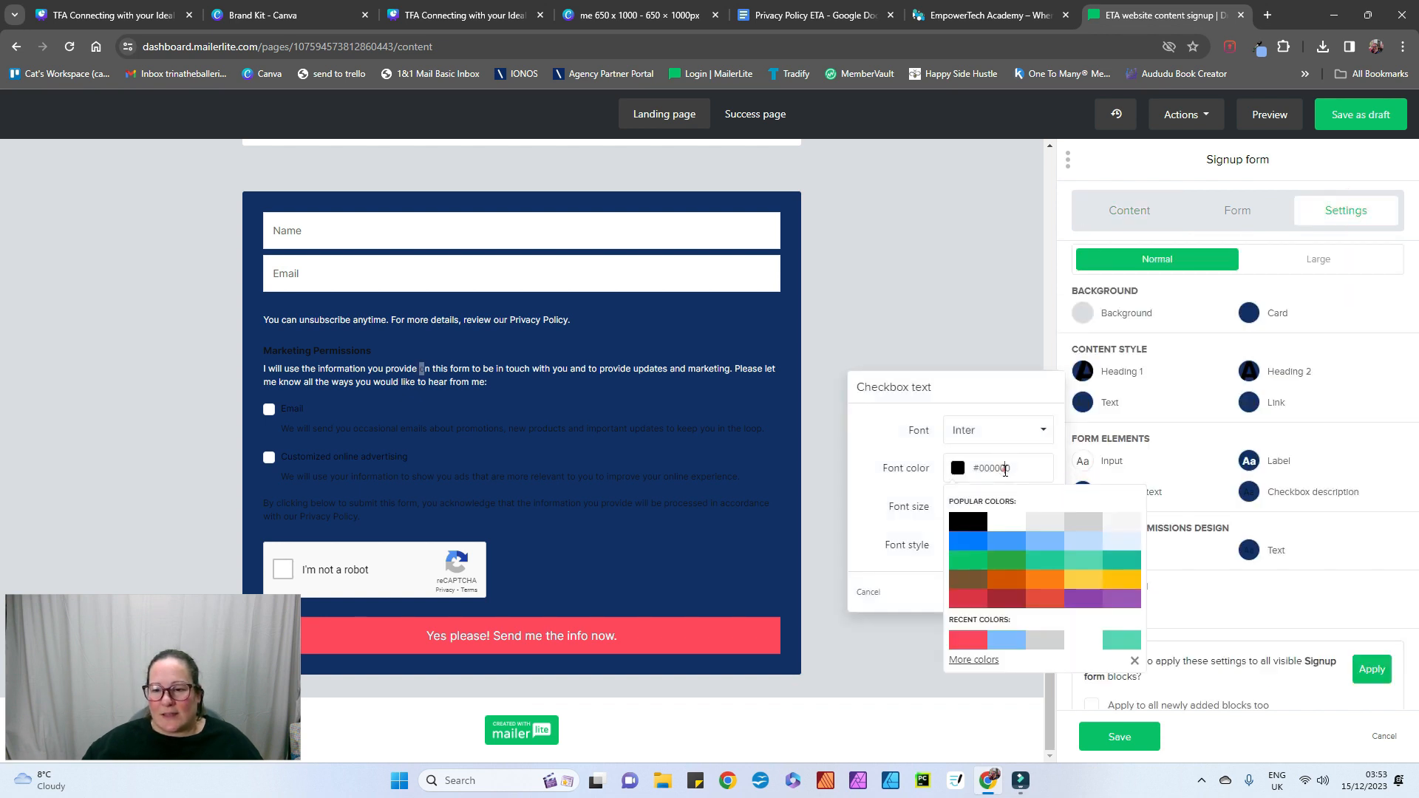
pyautogui.click(1006, 523)
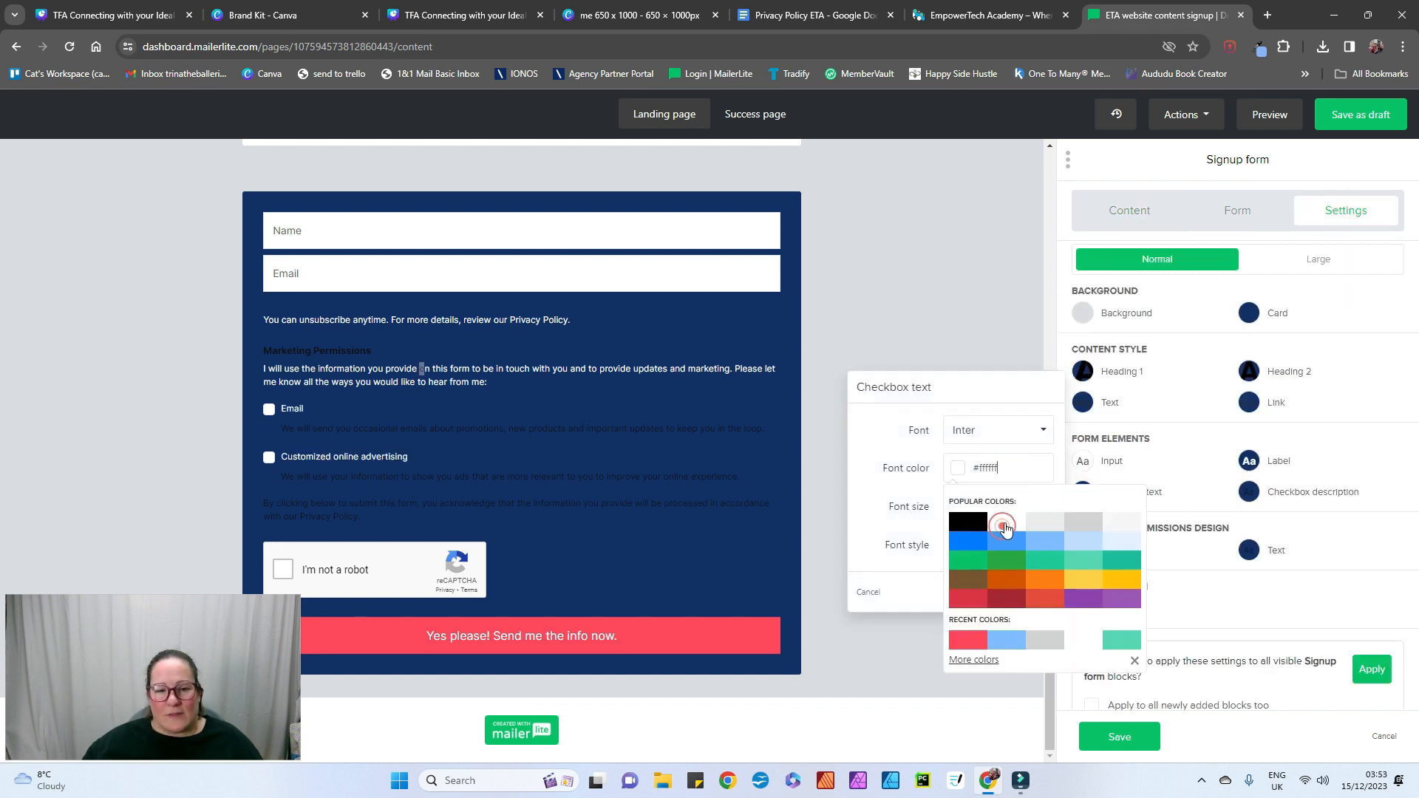
# Step: Set the font colour of the signup form's checkbox descriptions to white (#ffffff)
pyautogui.click(1249, 492)
pyautogui.click(1139, 472)
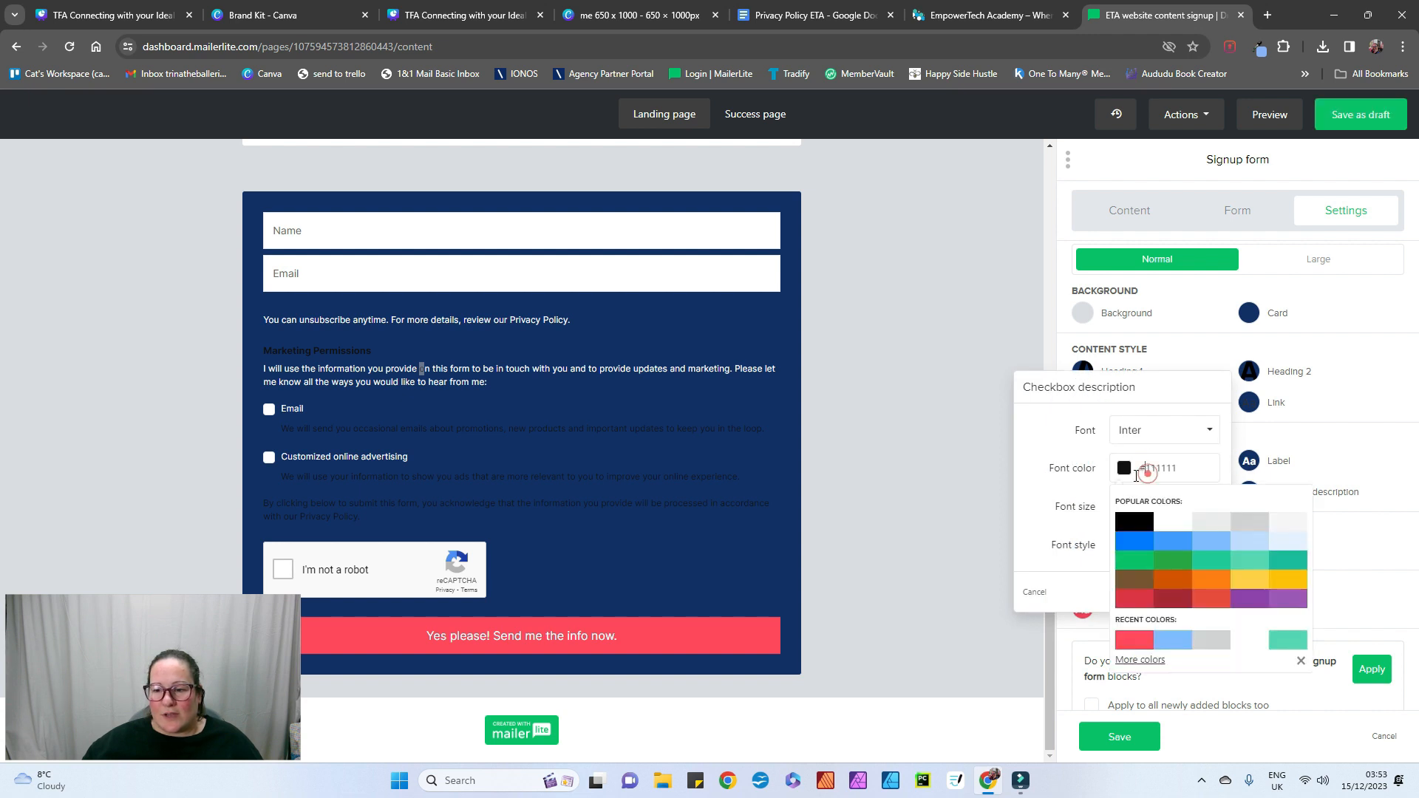
pyautogui.click(1174, 522)
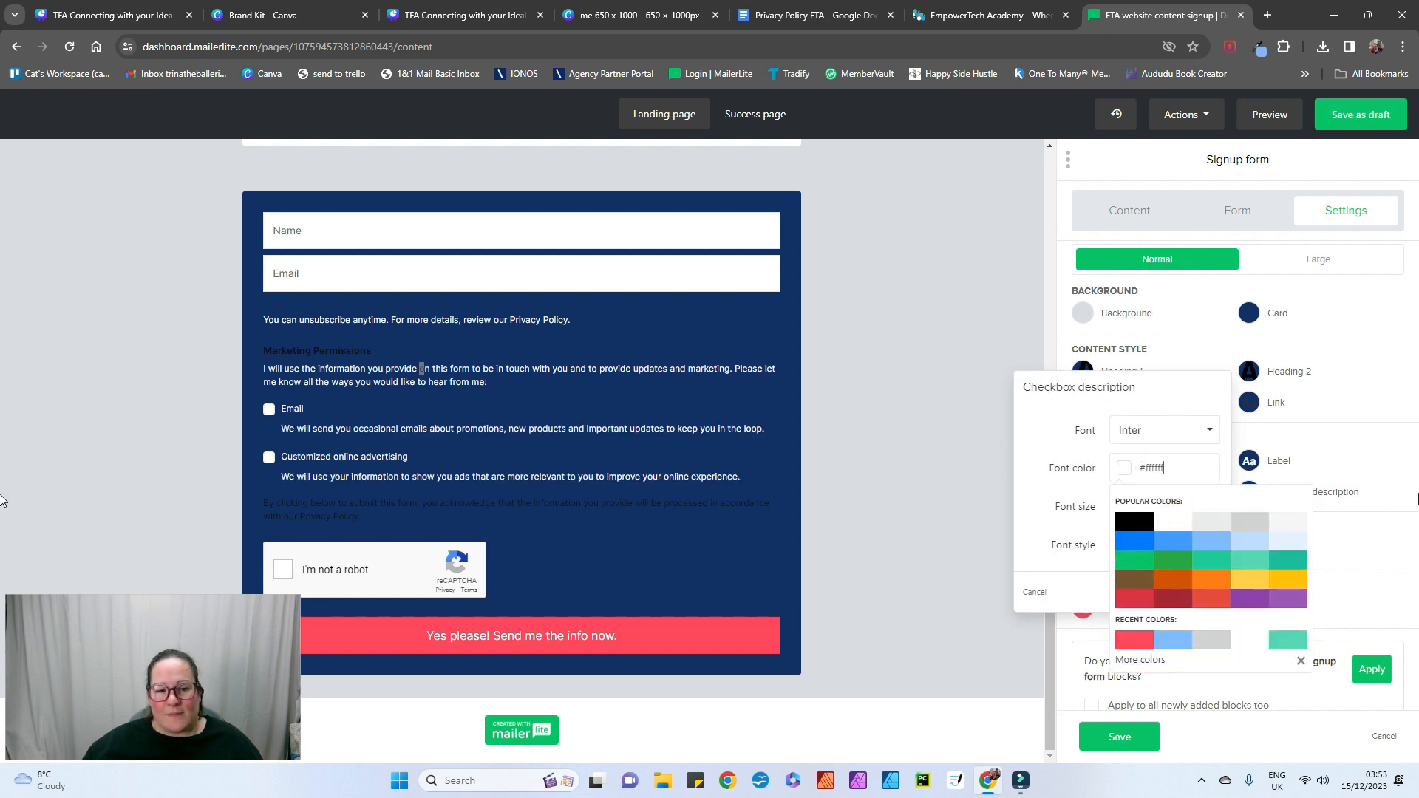
pyautogui.click(1347, 427)
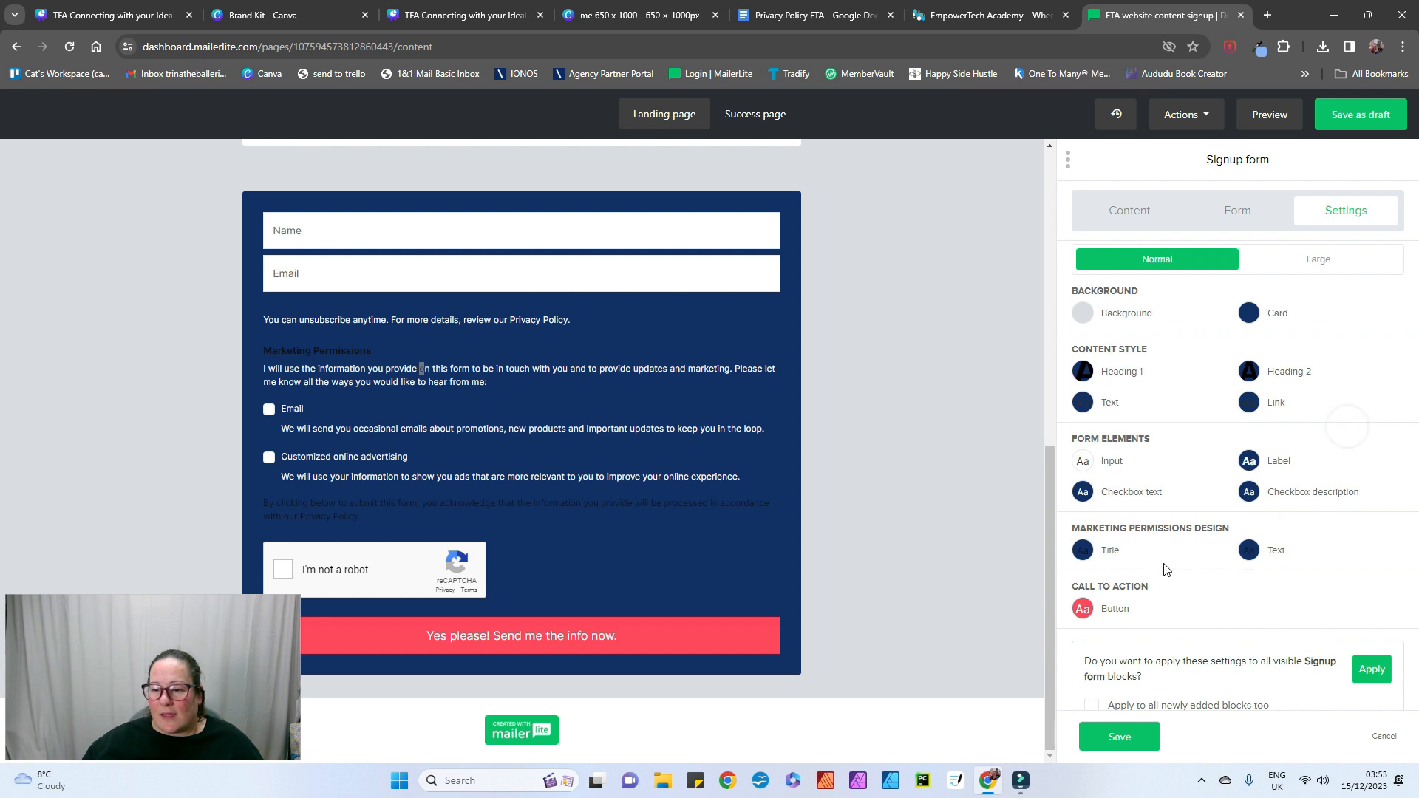
# Step: Set the font colours of both the title and the text in the Marketing Permissions design to white (#ffffff)
pyautogui.click(1084, 552)
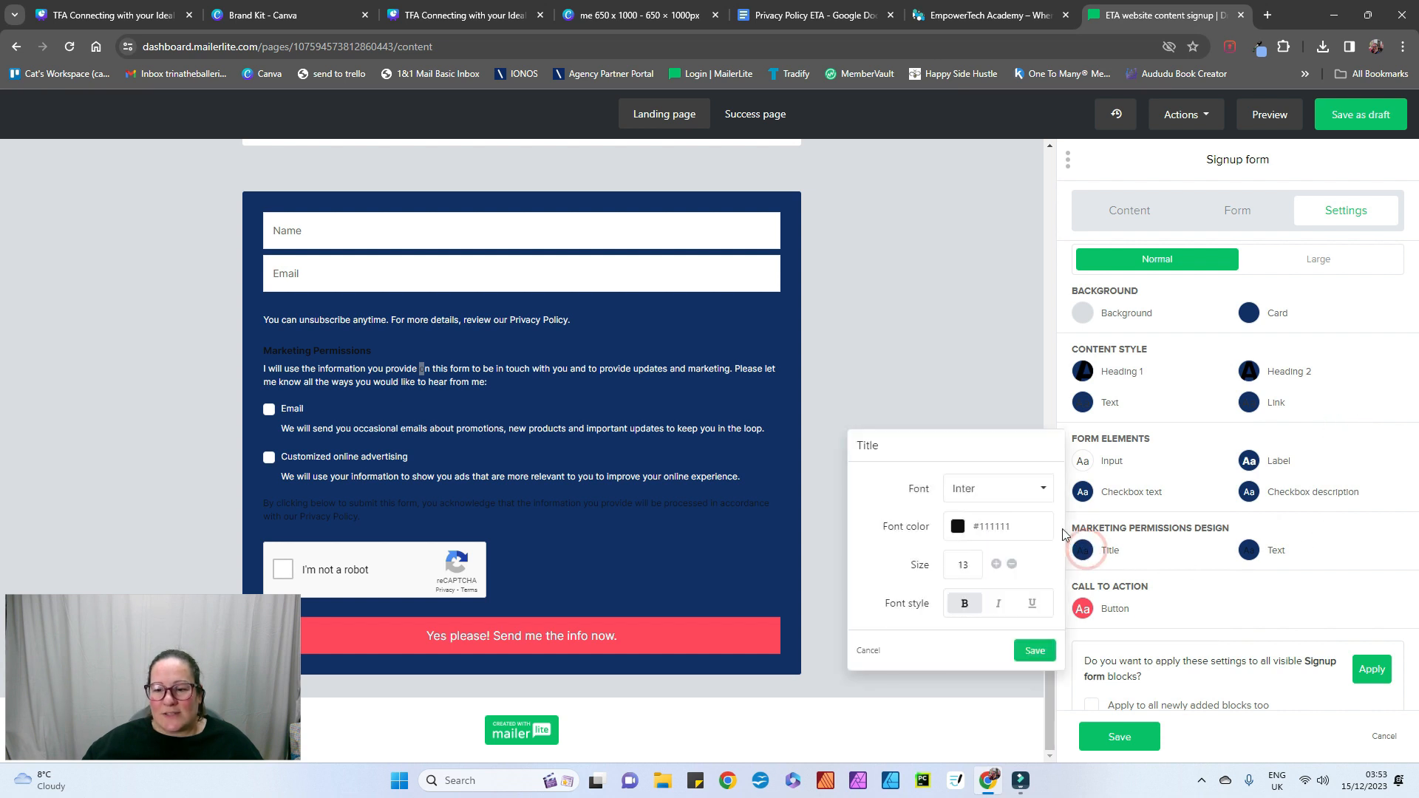
pyautogui.click(1021, 524)
pyautogui.click(1007, 580)
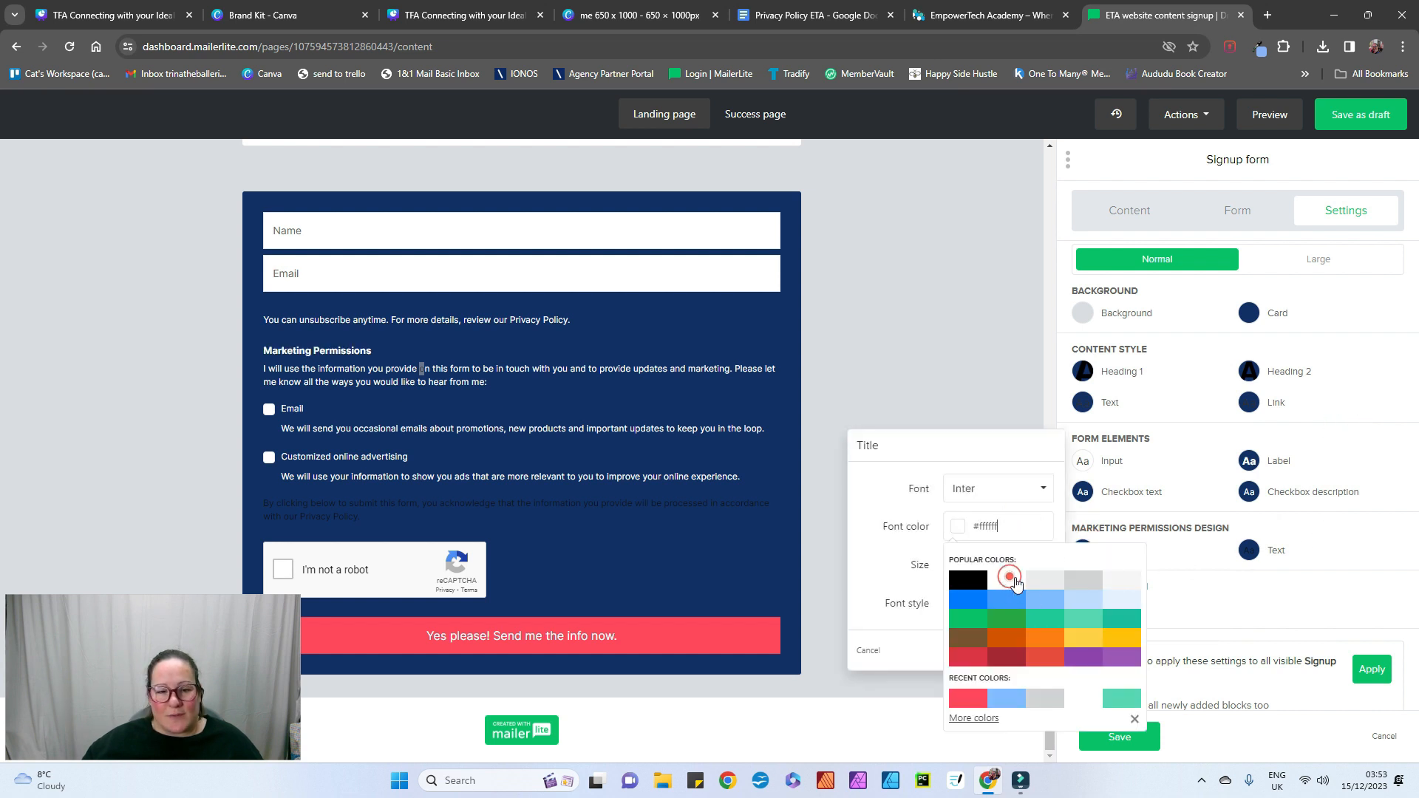
pyautogui.click(1249, 552)
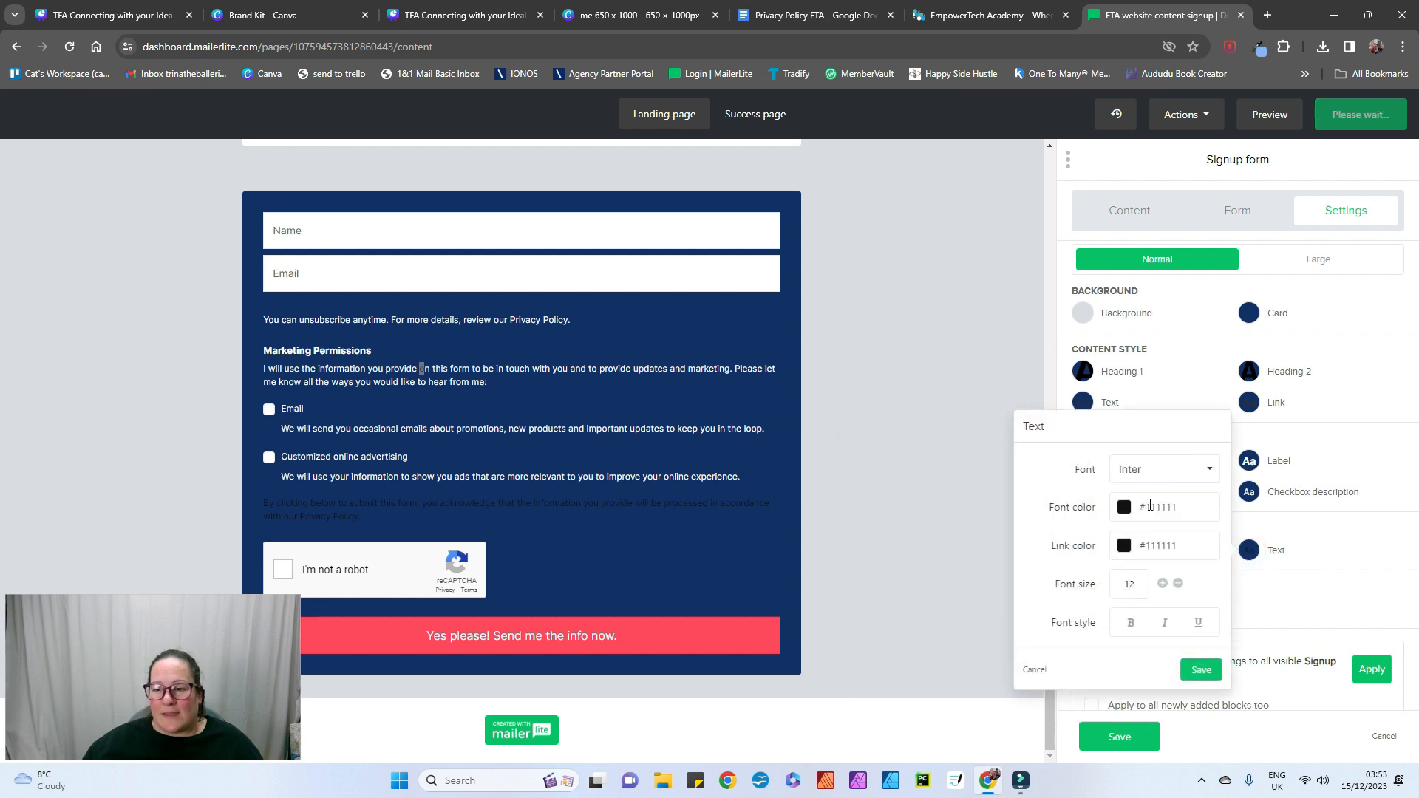
pyautogui.click(1148, 514)
pyautogui.click(1173, 560)
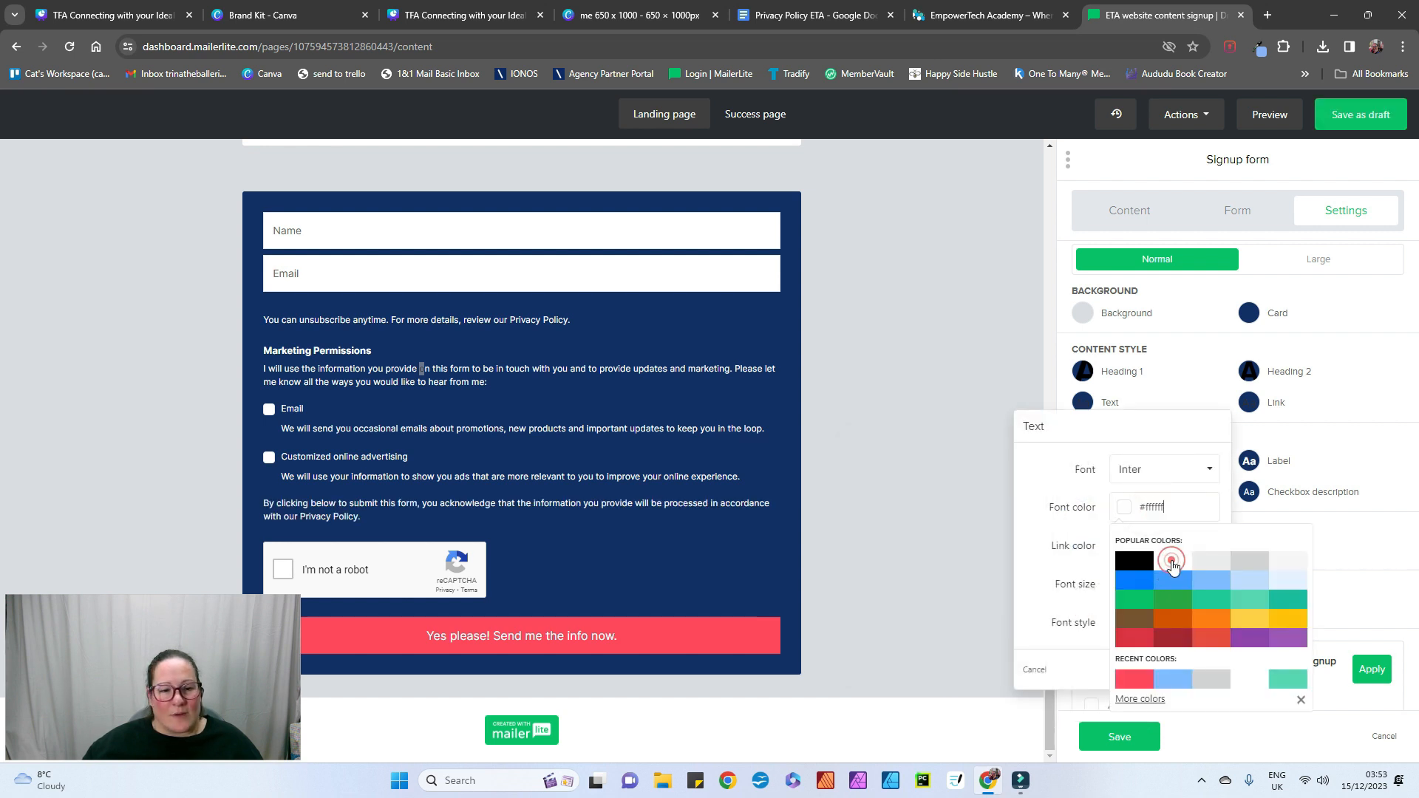
pyautogui.click(1, 495)
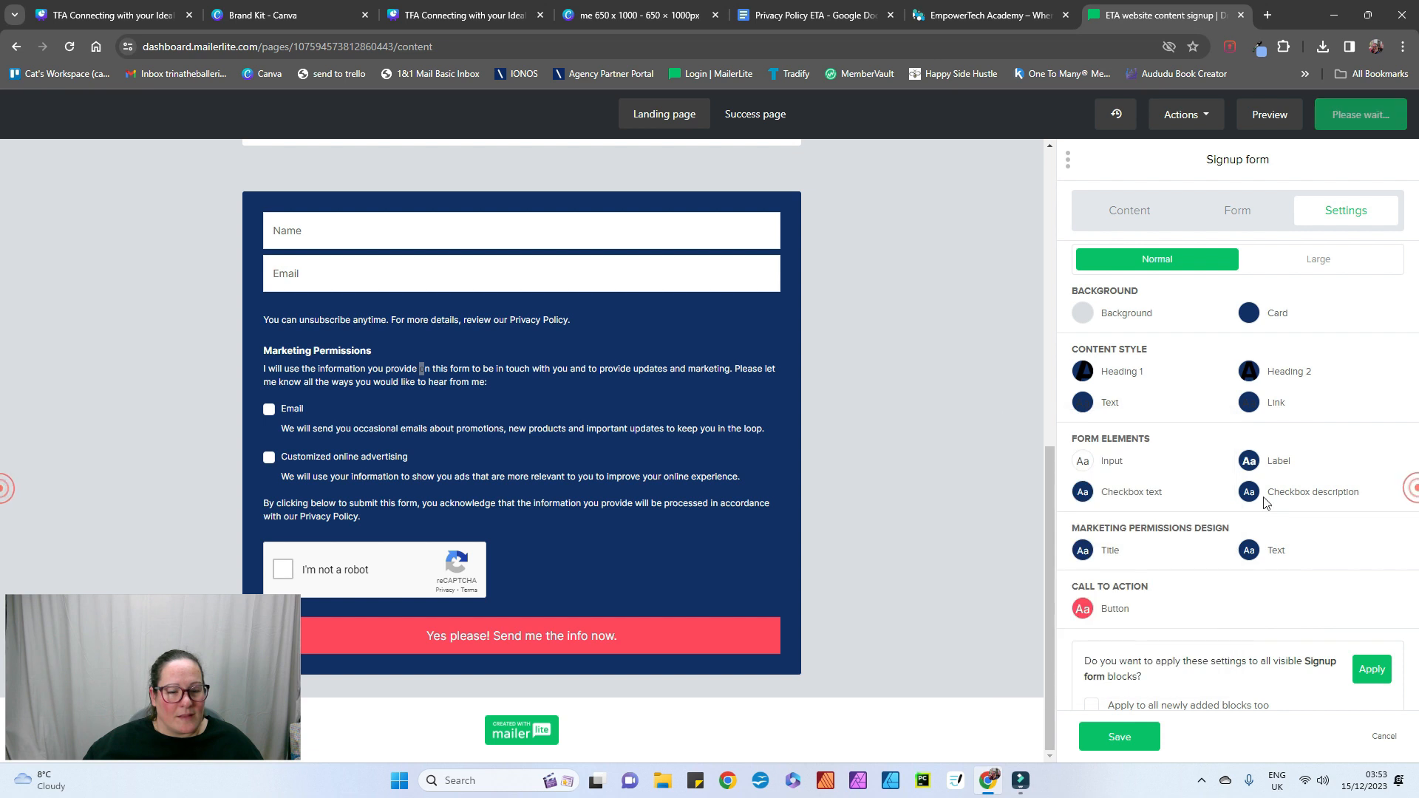
# Step: Open the style settings for the signup form's input fields
pyautogui.click(704, 448)
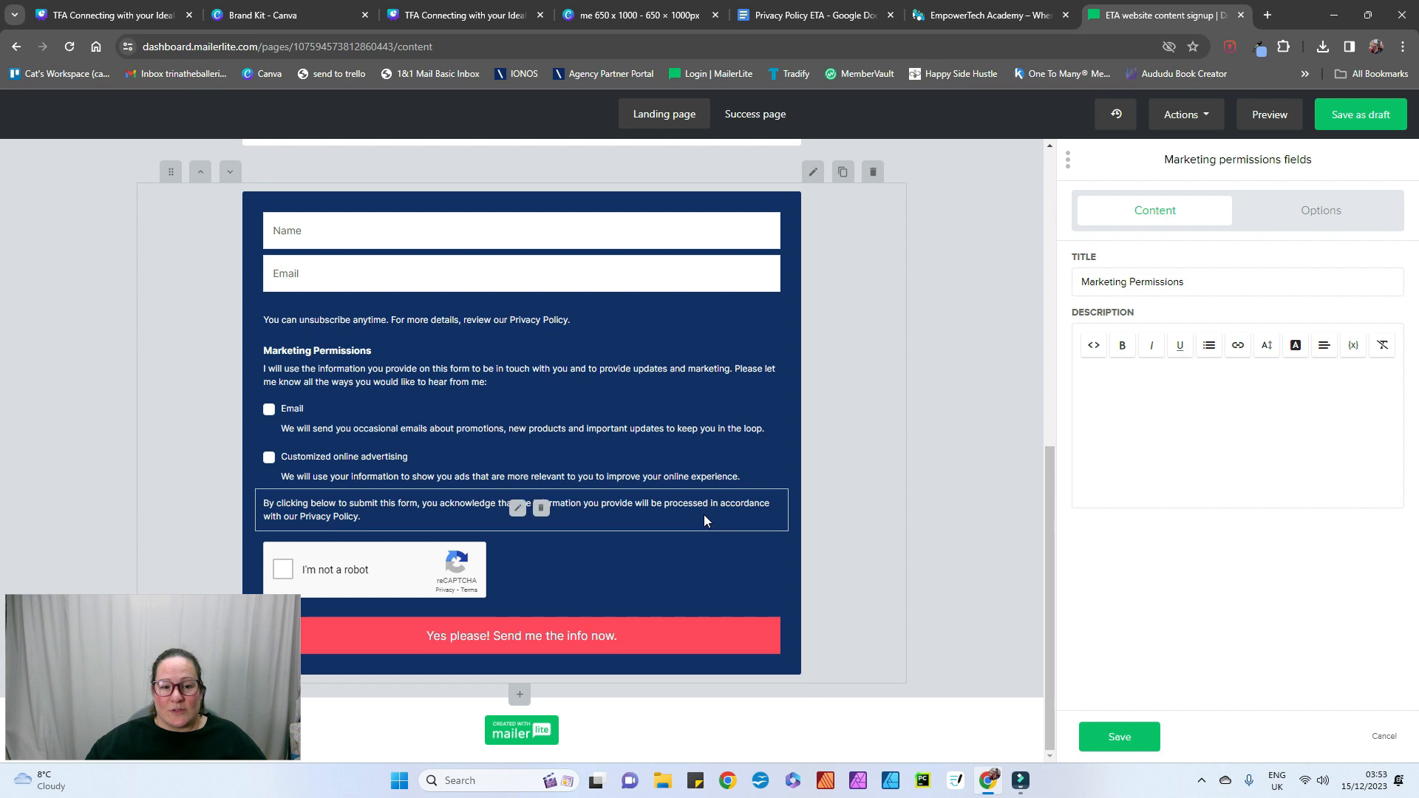
pyautogui.click(810, 176)
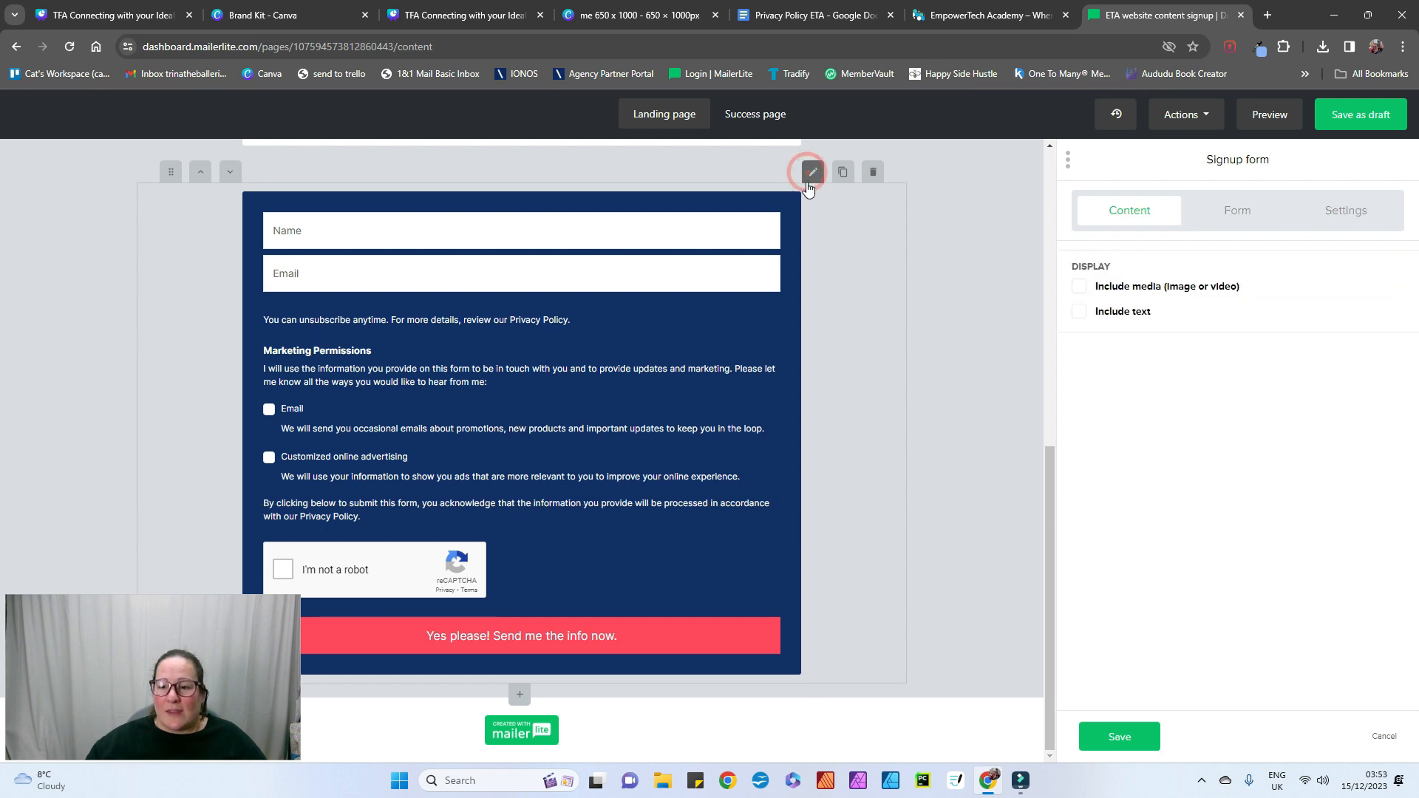
pyautogui.click(1335, 221)
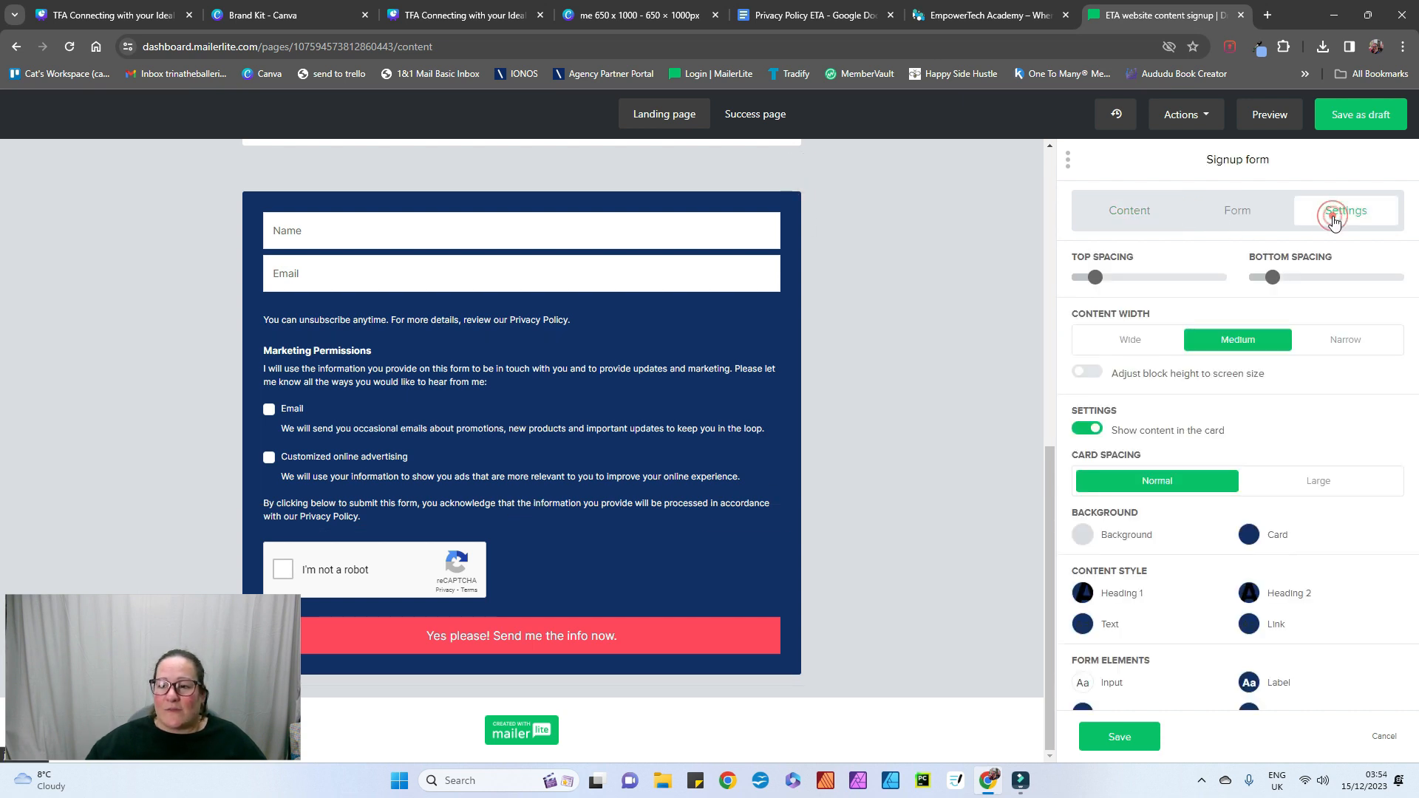
pyautogui.scroll(-2, 1224, 549)
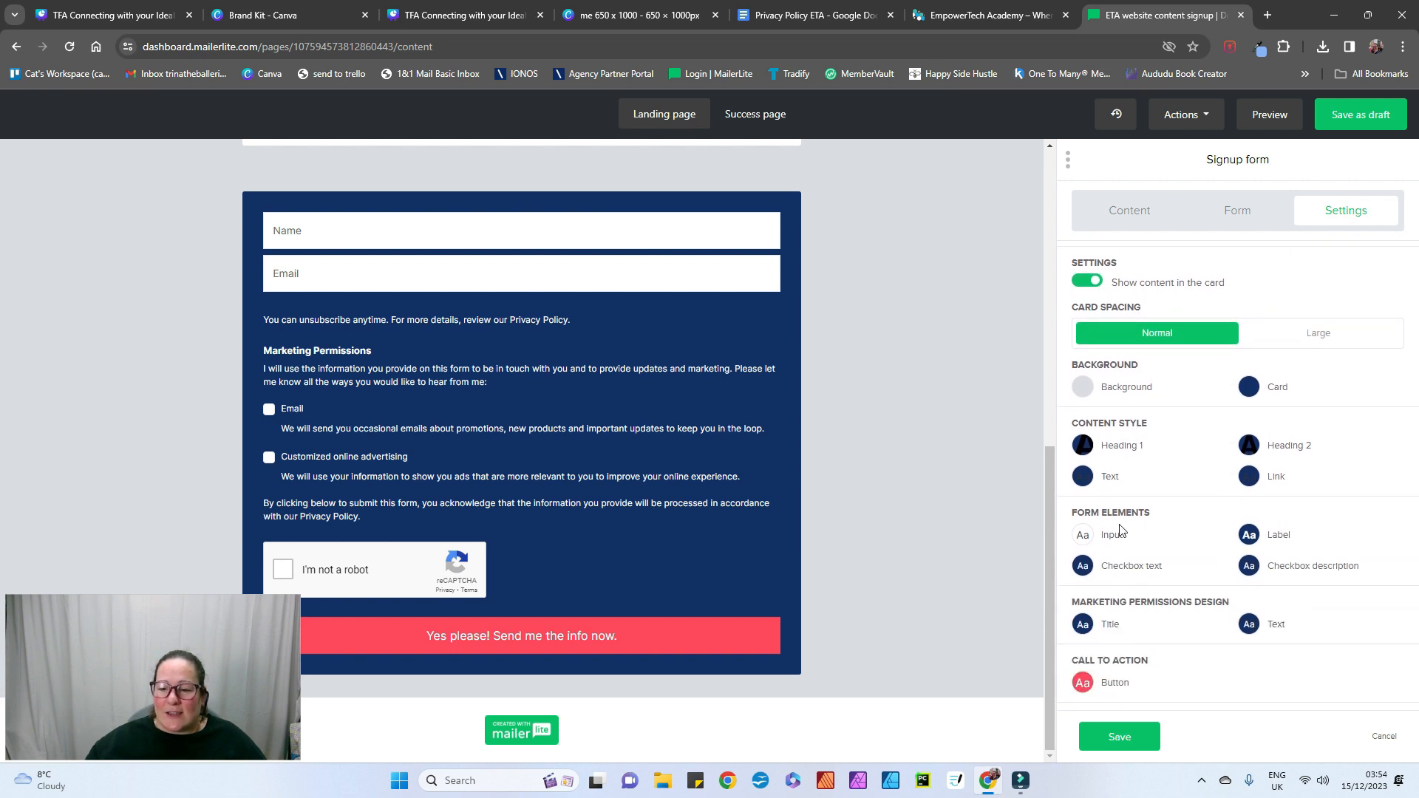
pyautogui.scroll(-2, 1297, 578)
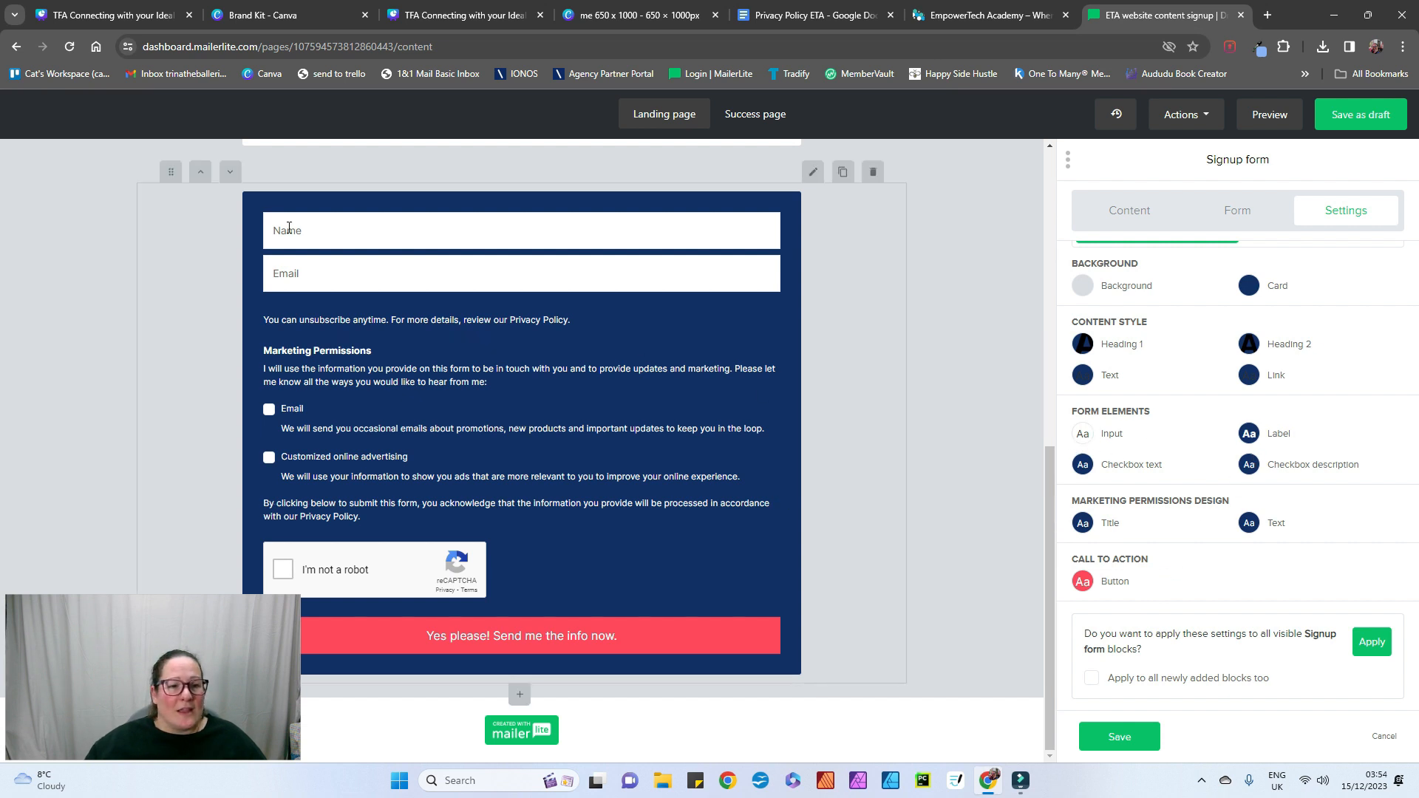
pyautogui.click(1082, 437)
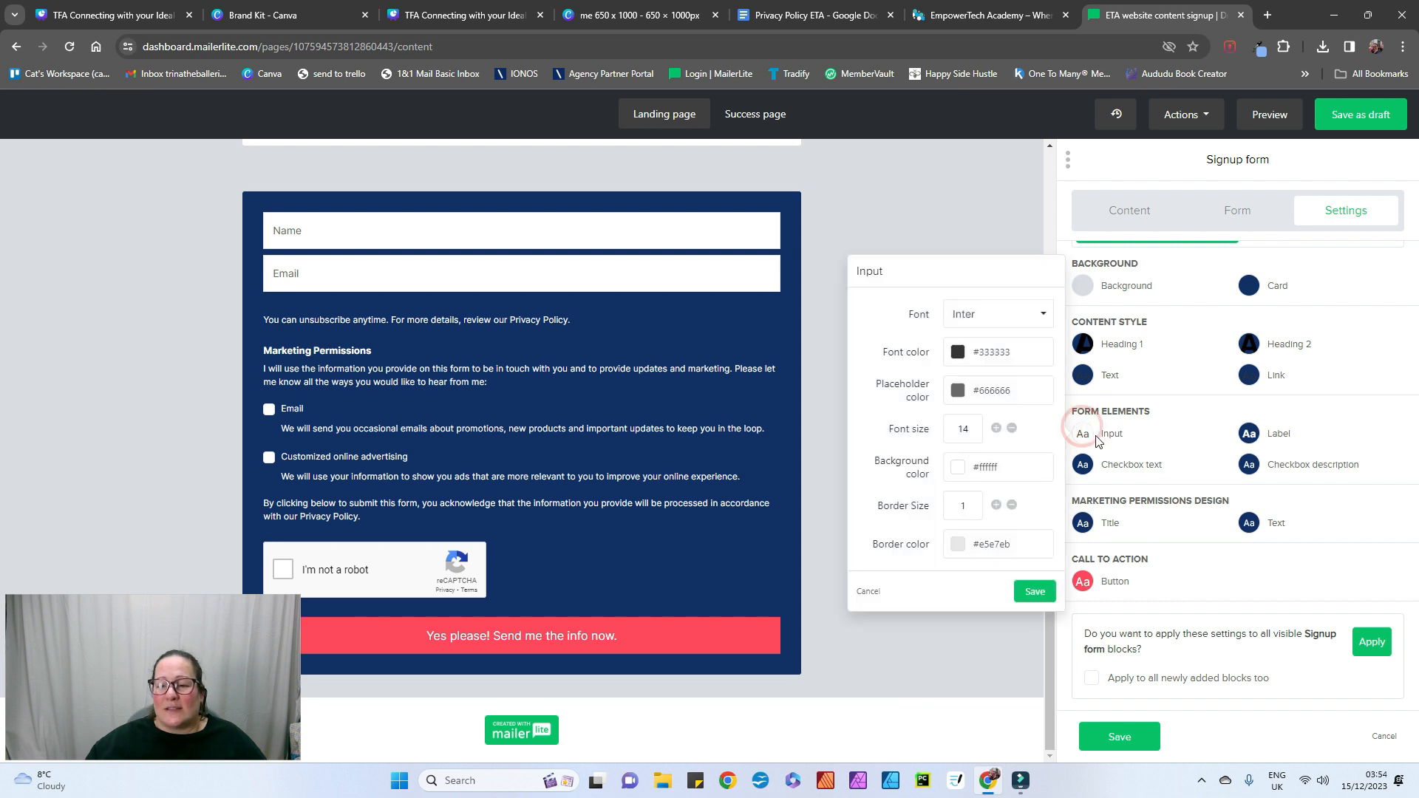
# Step: Set the font color of the signup form's input fields to #113066 and save the style
pyautogui.moveTo(1017, 352); pyautogui.dragTo(971, 355)
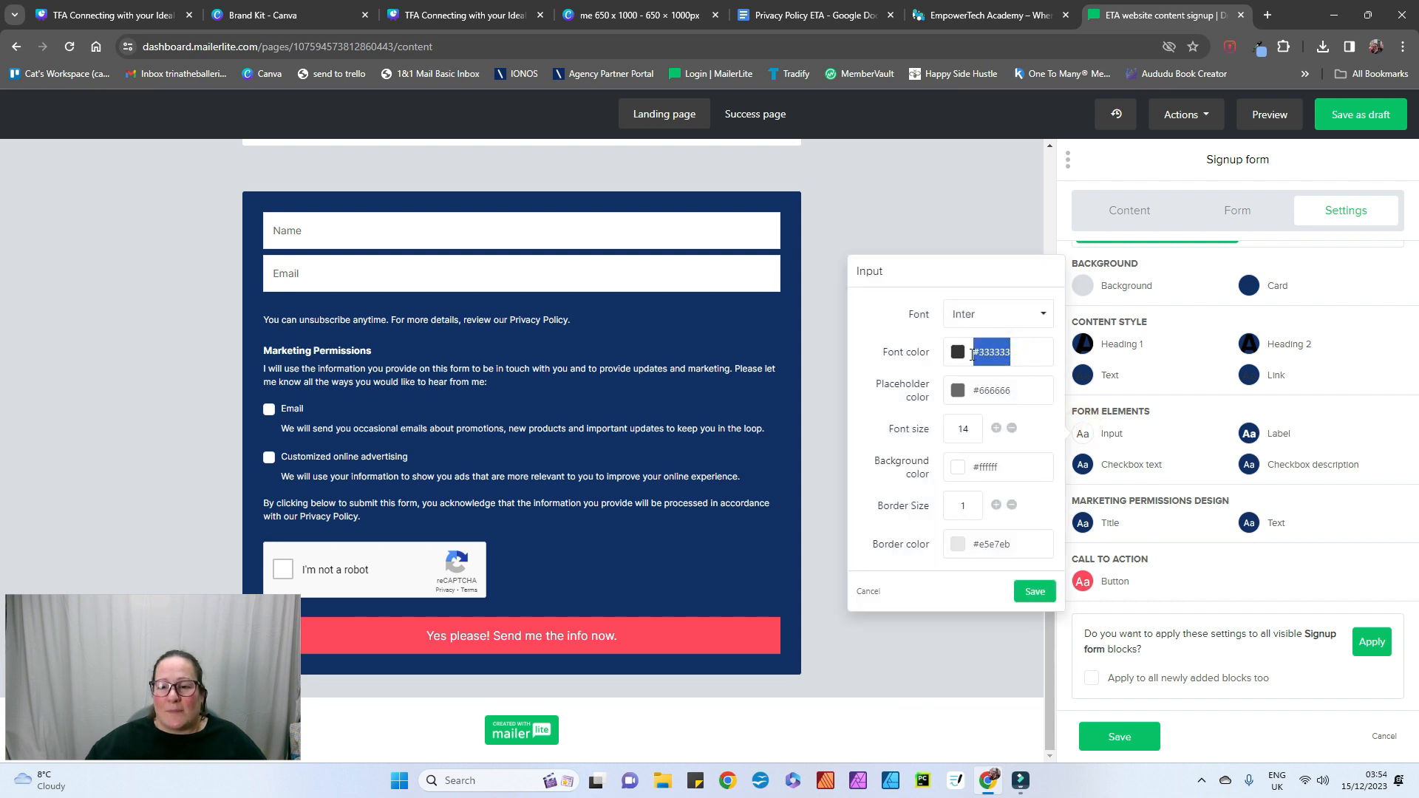
pyautogui.write('#113066')
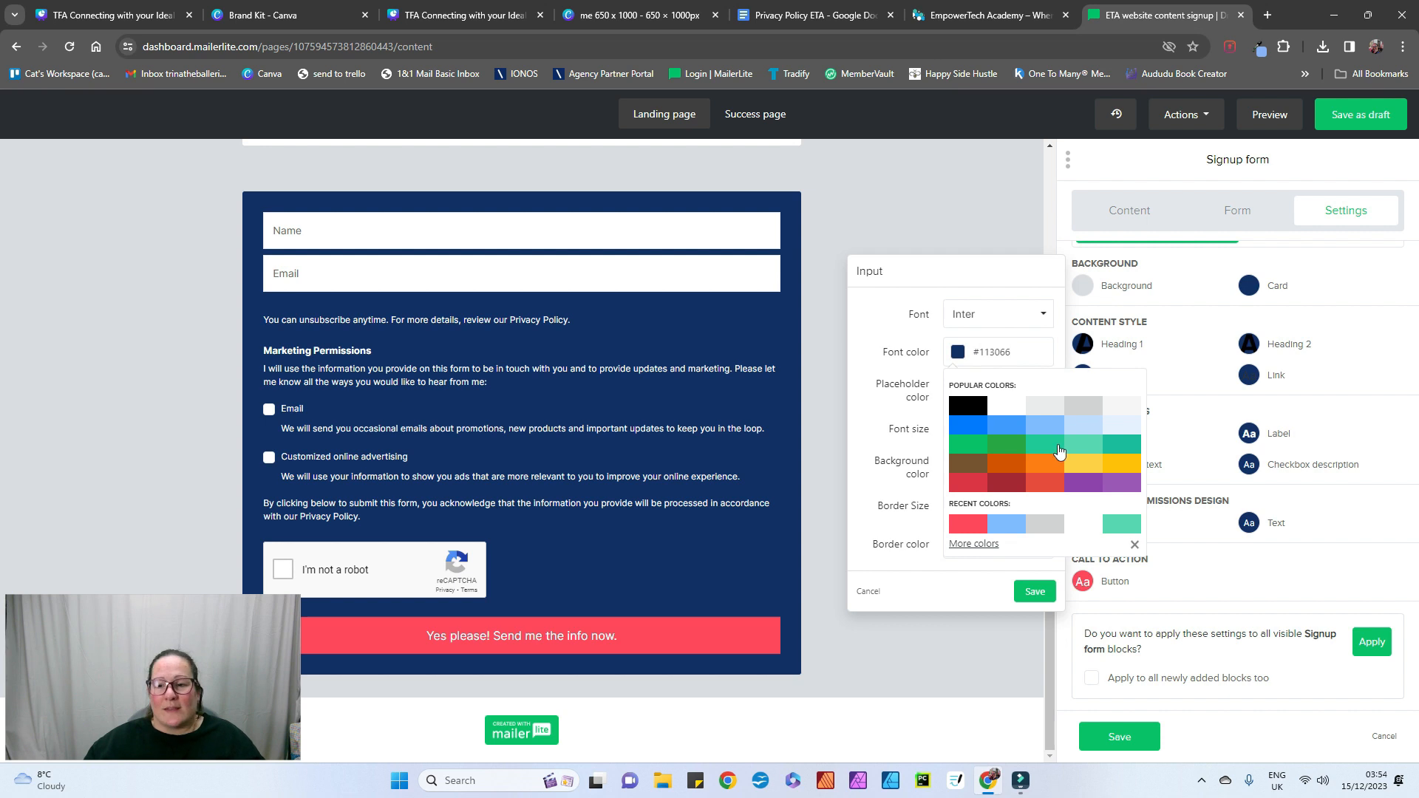
pyautogui.click(1035, 591)
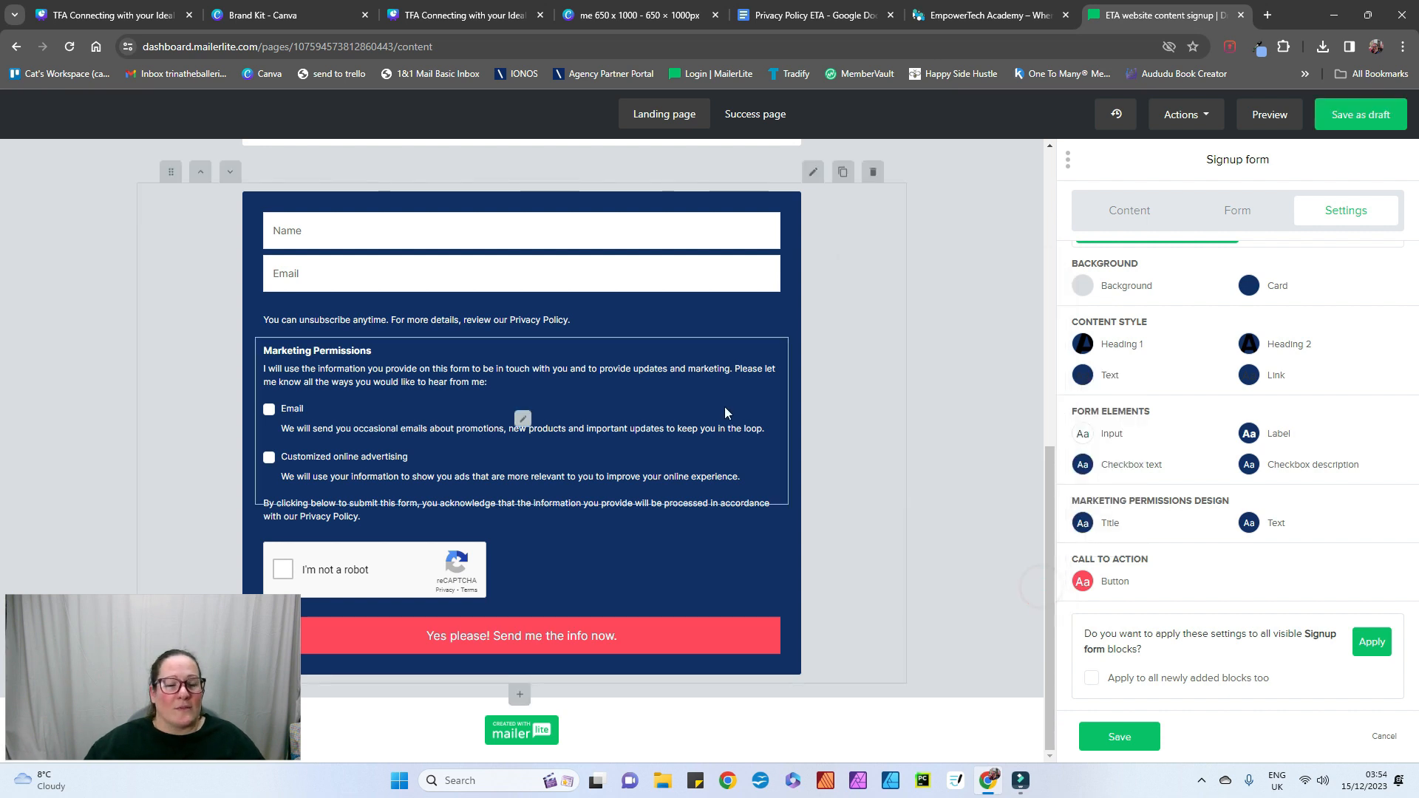
pyautogui.click(353, 238)
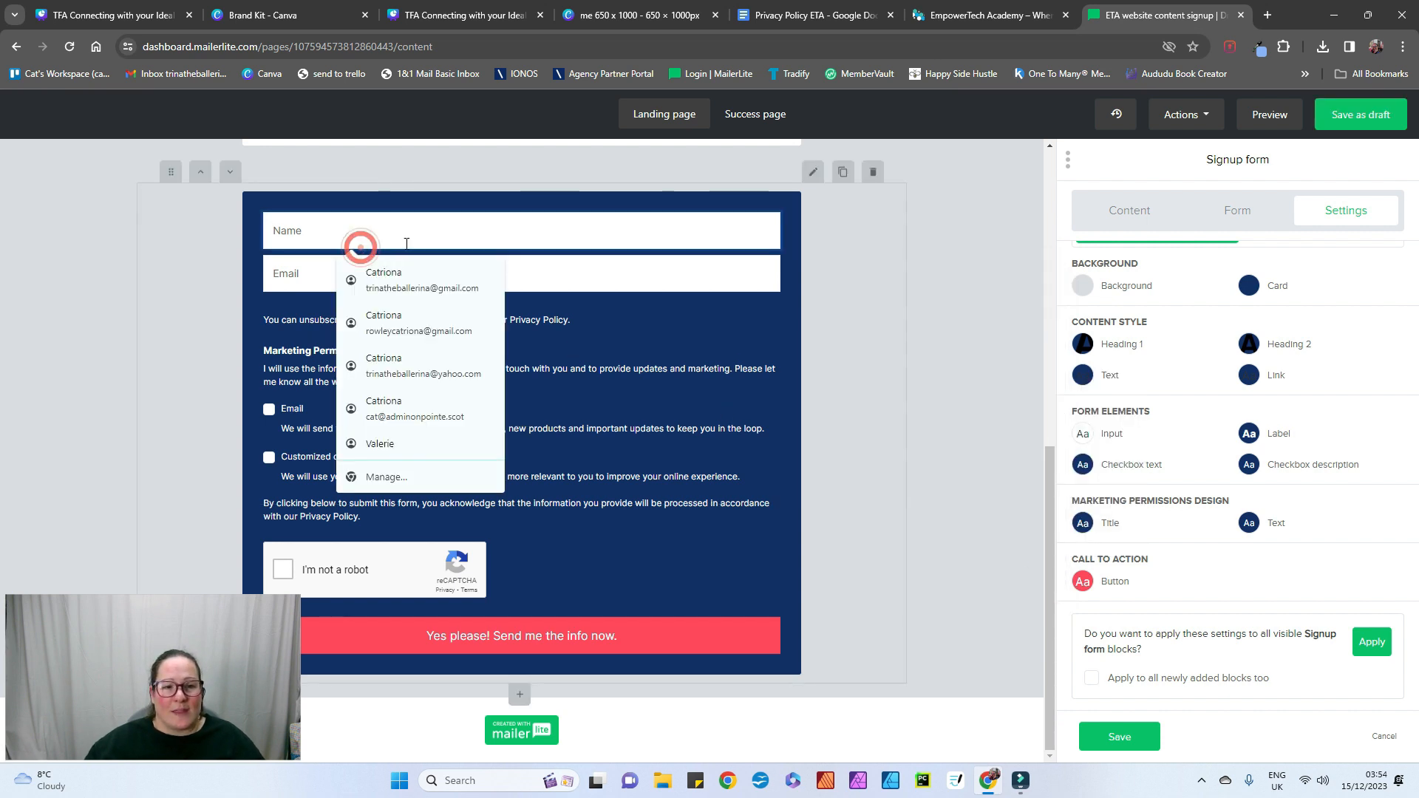
# Step: Set the placeholder color of the signup form's input fields to #113066 and save the style
pyautogui.click(1084, 435)
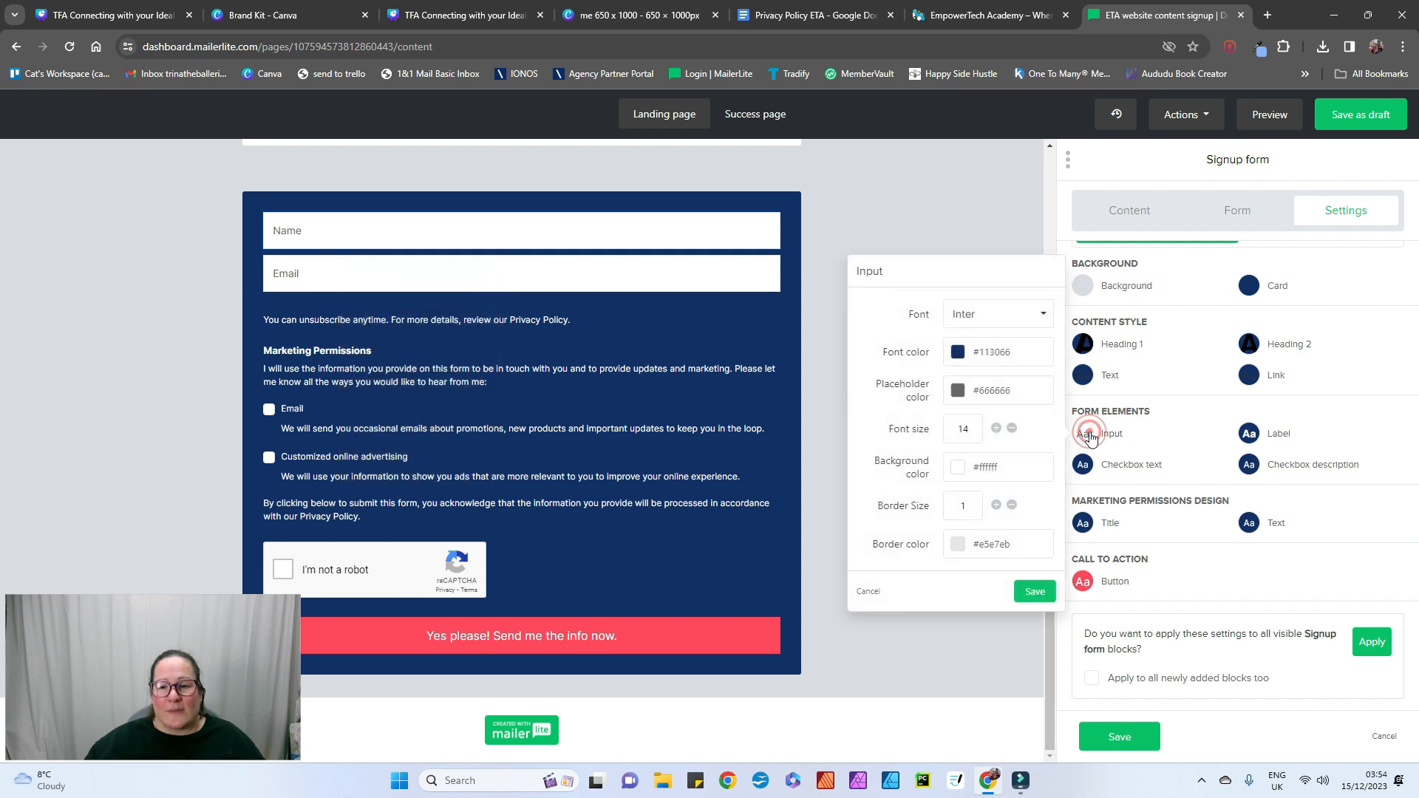
pyautogui.click(1018, 394)
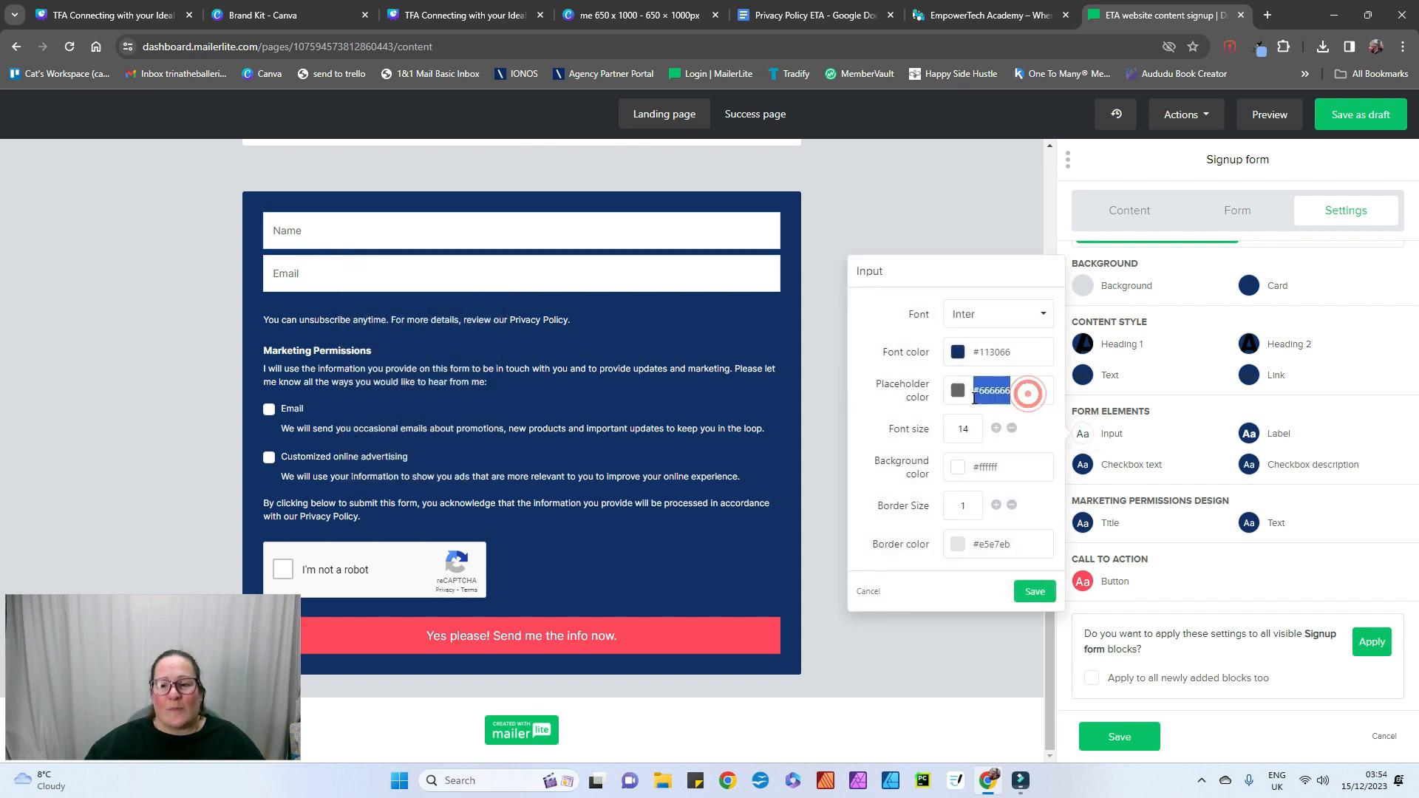
pyautogui.write('#113066')
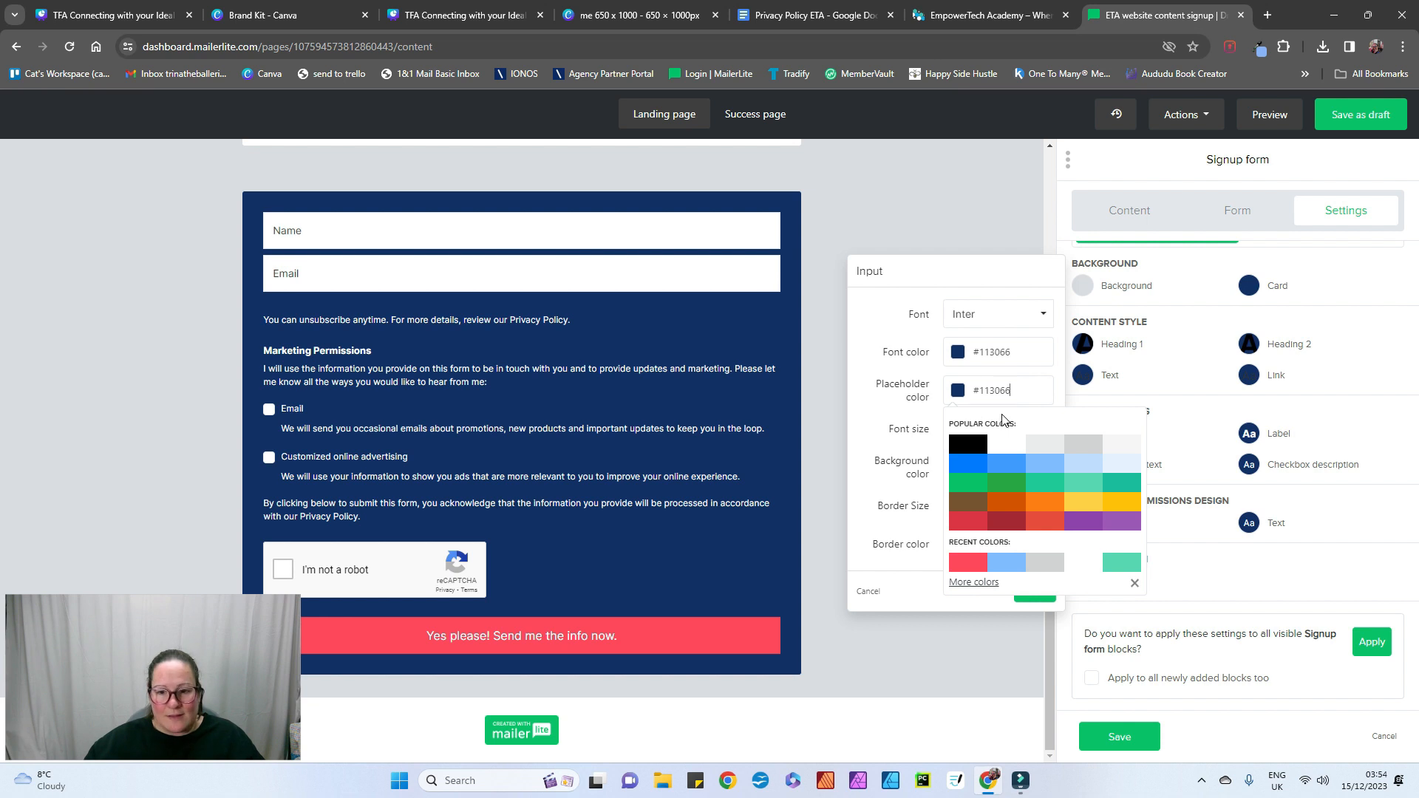
pyautogui.click(1005, 288)
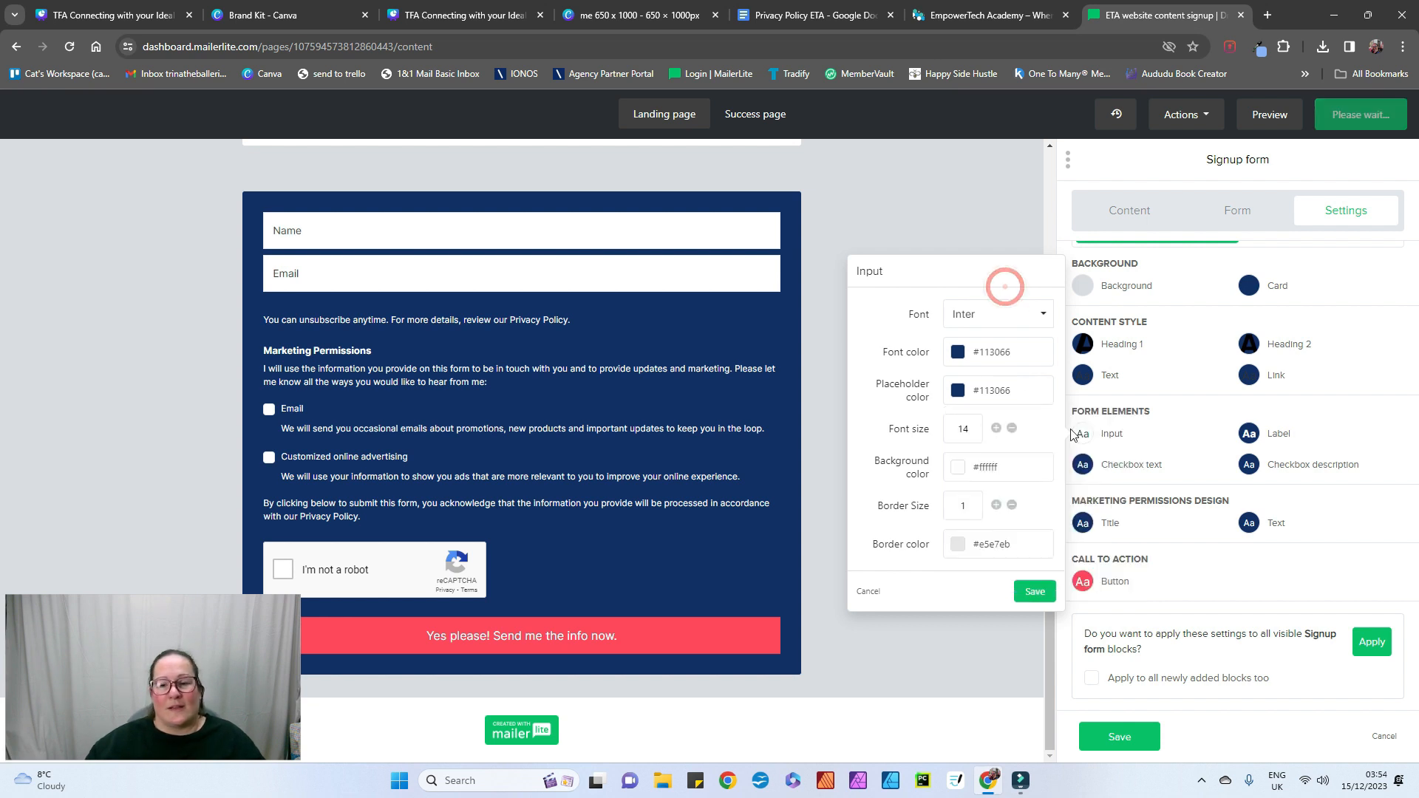
pyautogui.click(1029, 592)
pyautogui.click(1137, 532)
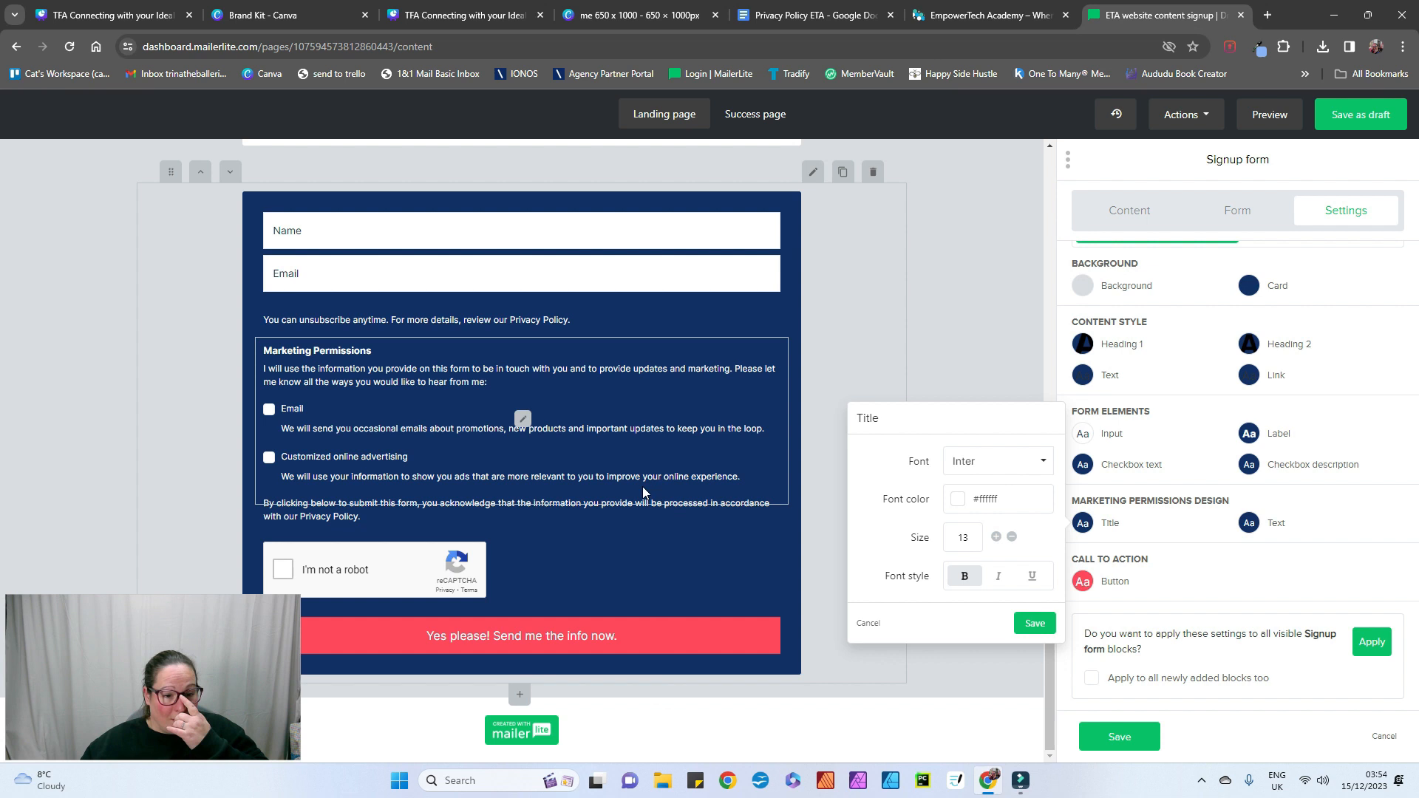
# Step: Apply the custom text color #113066 to all of the text beside the portrait image
pyautogui.scroll(10, 643, 493)
pyautogui.moveTo(497, 408); pyautogui.dragTo(733, 722)
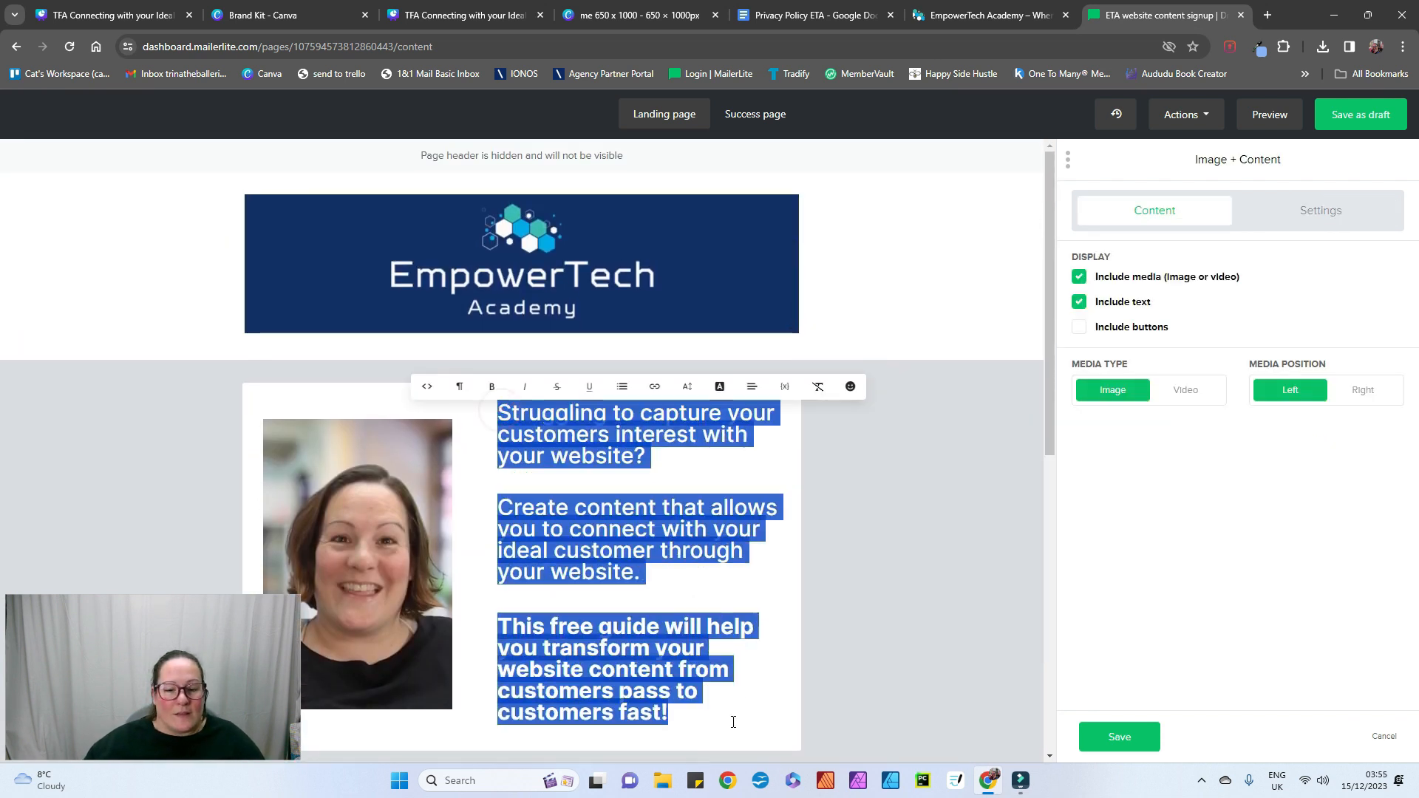
pyautogui.click(720, 387)
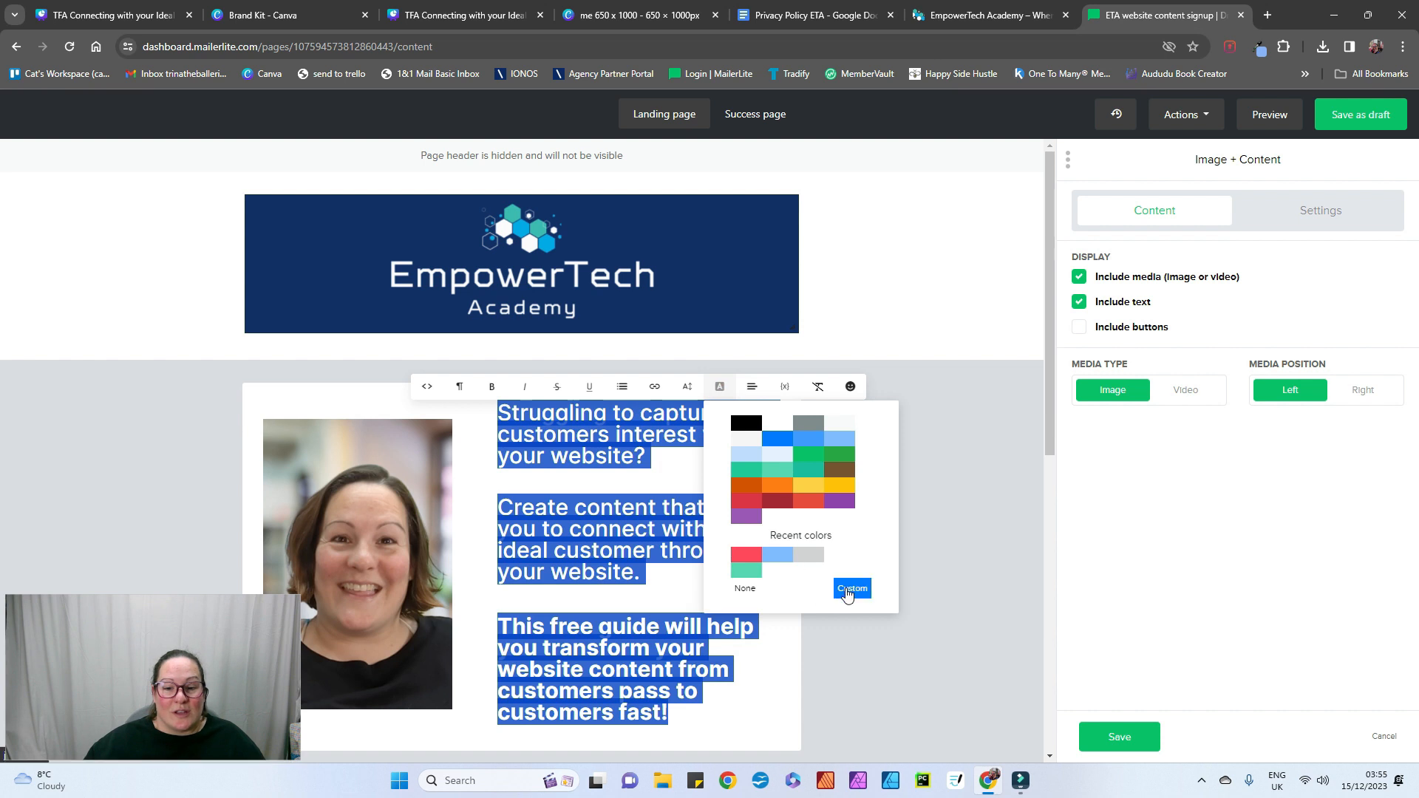
pyautogui.click(851, 588)
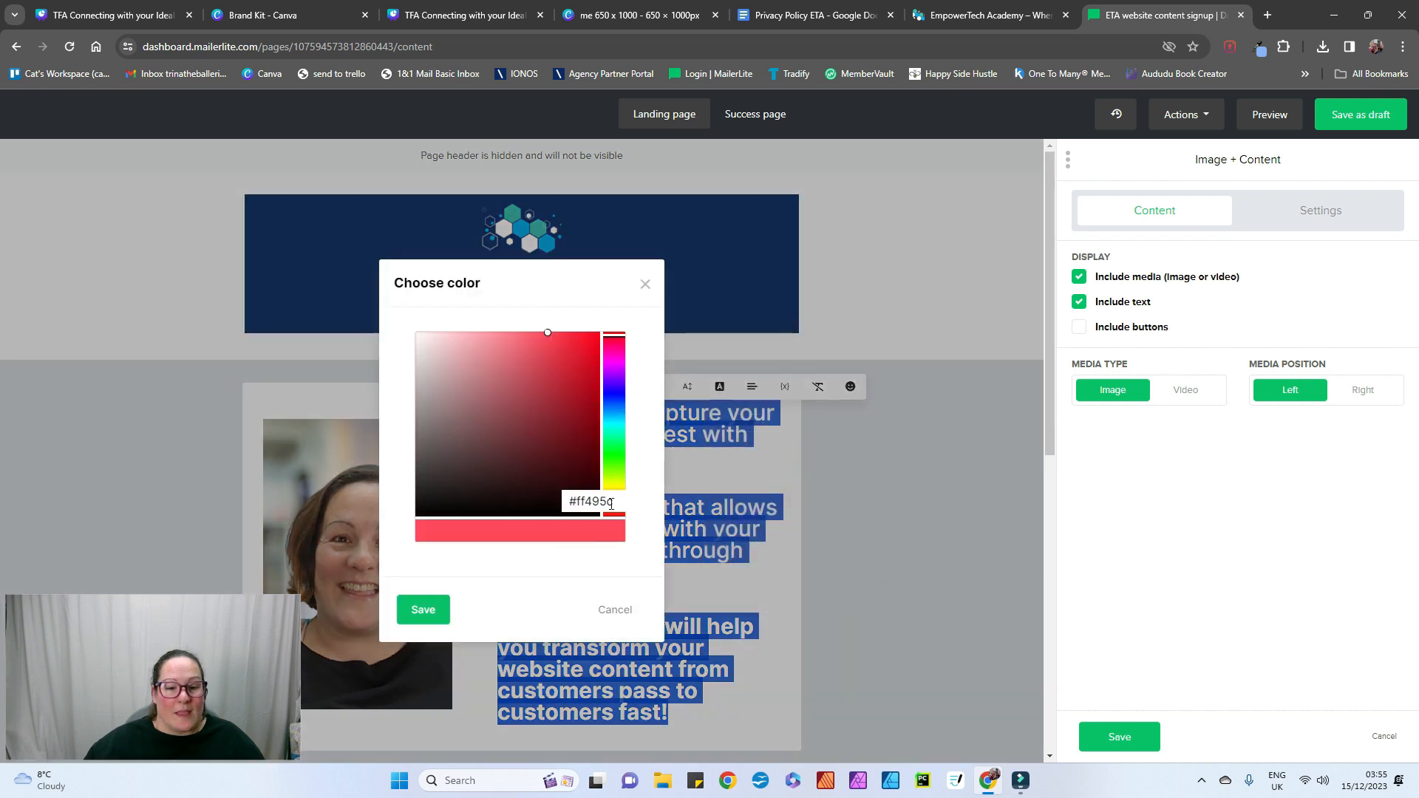
pyautogui.moveTo(619, 504); pyautogui.dragTo(560, 501)
pyautogui.hotkey('ctrl', 'v')
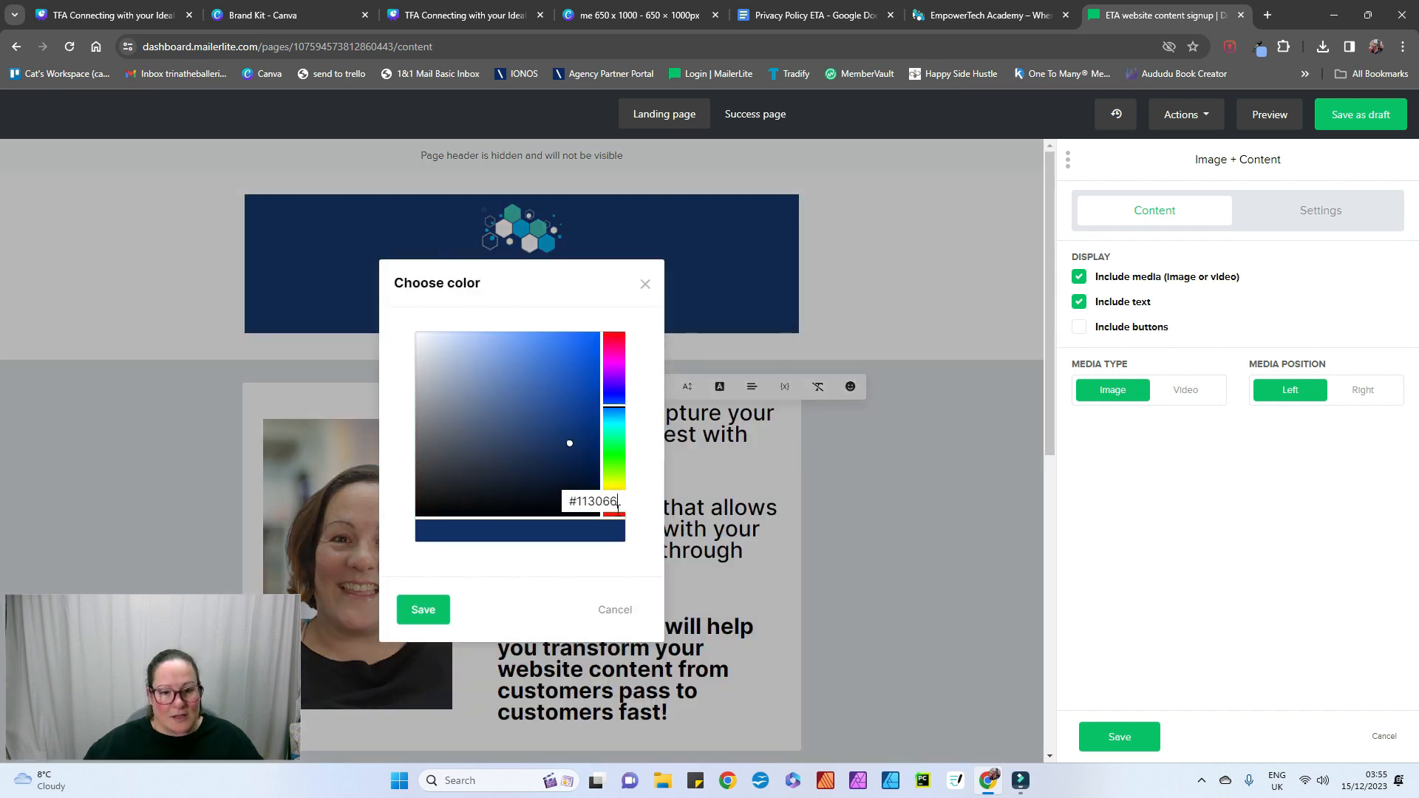
pyautogui.click(425, 609)
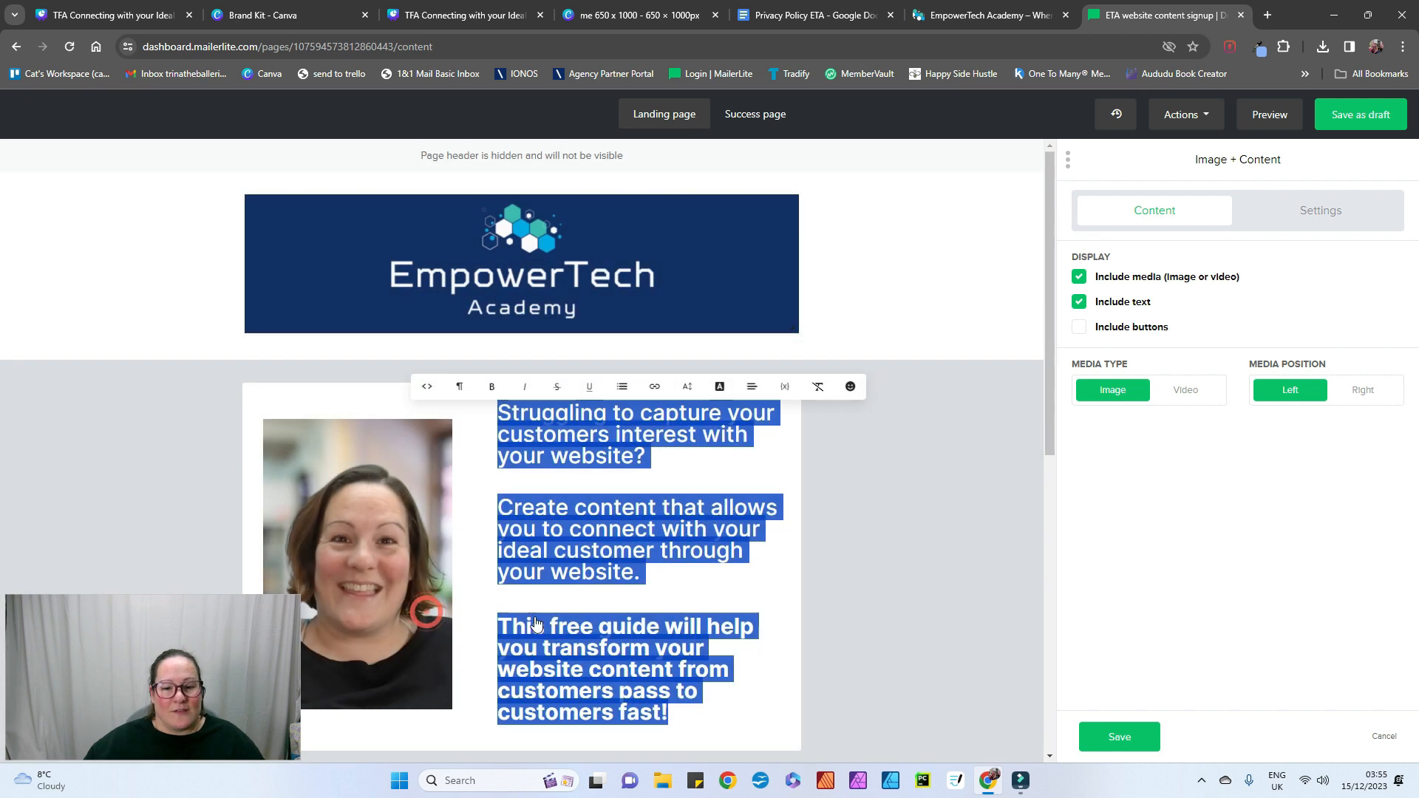
pyautogui.click(647, 606)
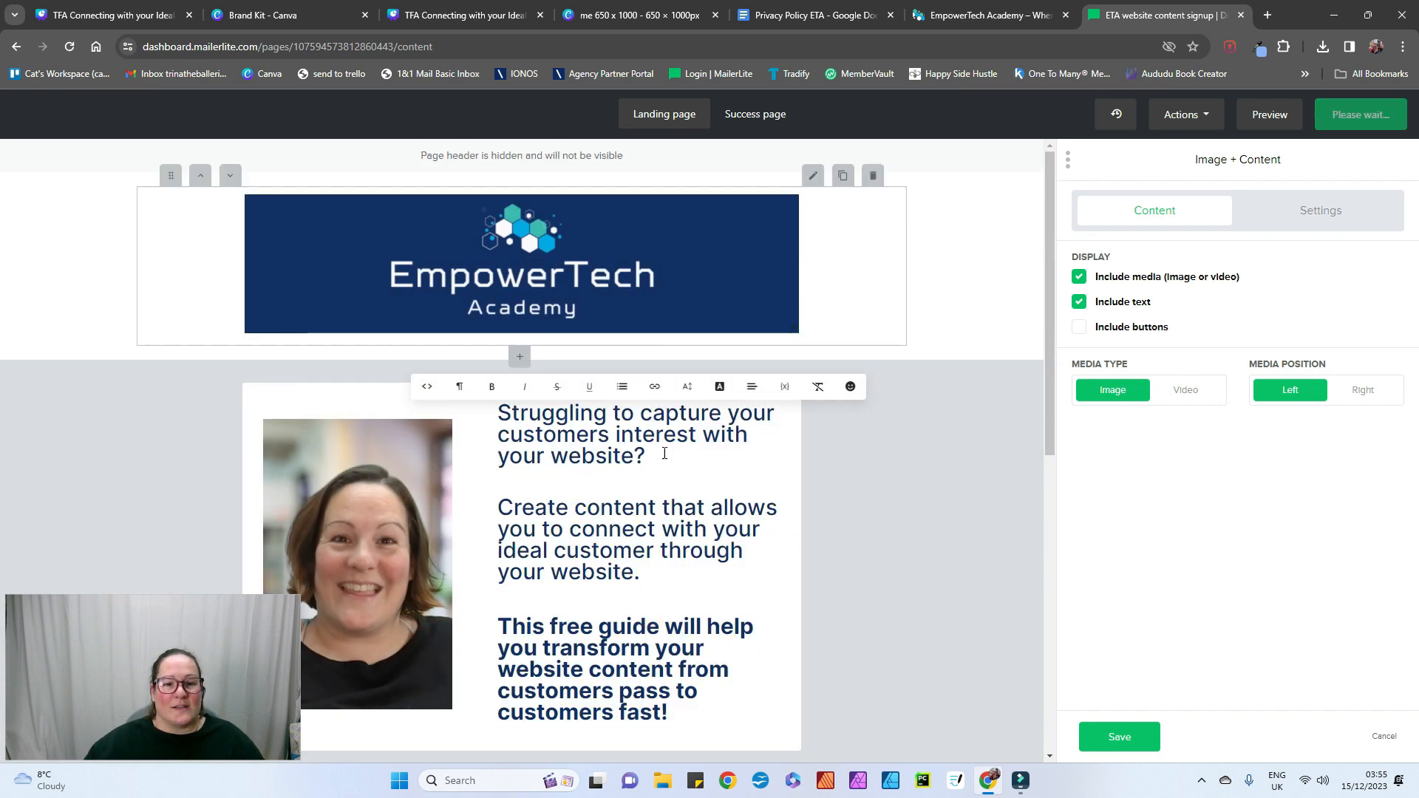
# Step: Save the image and content block, and open the landing page's overall layout and design settings
pyautogui.scroll(-5, 938, 540)
pyautogui.scroll(-3, 916, 537)
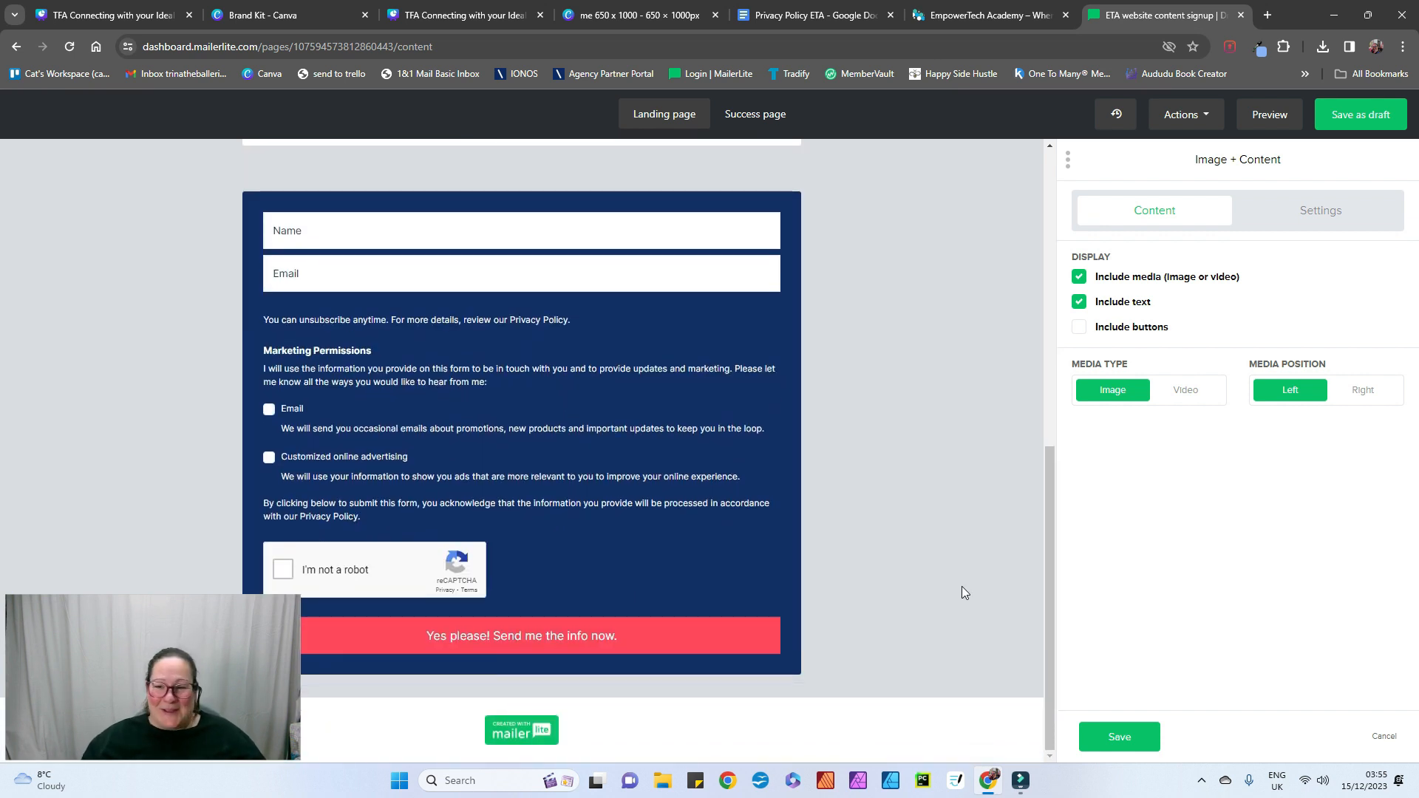
pyautogui.scroll(8, 963, 591)
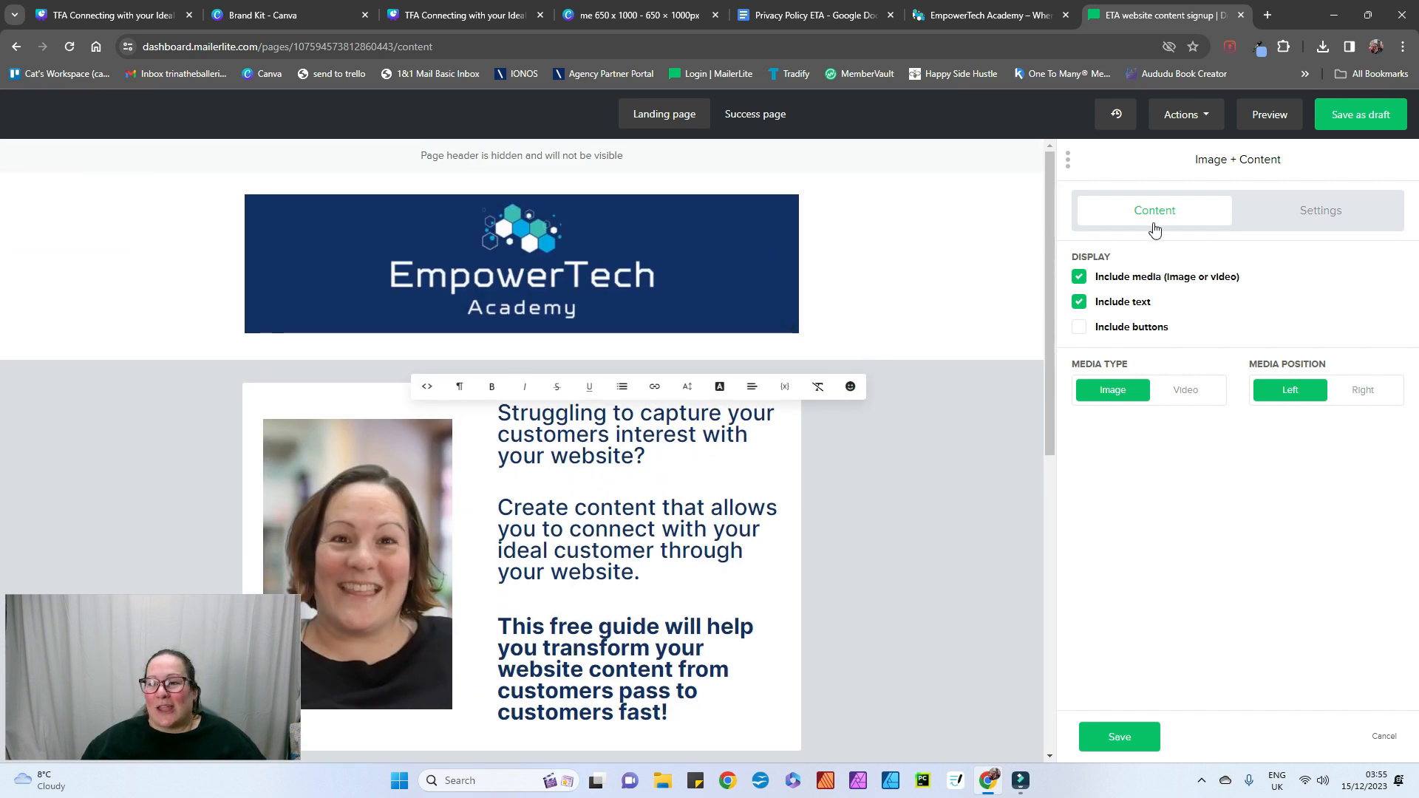
pyautogui.click(1081, 734)
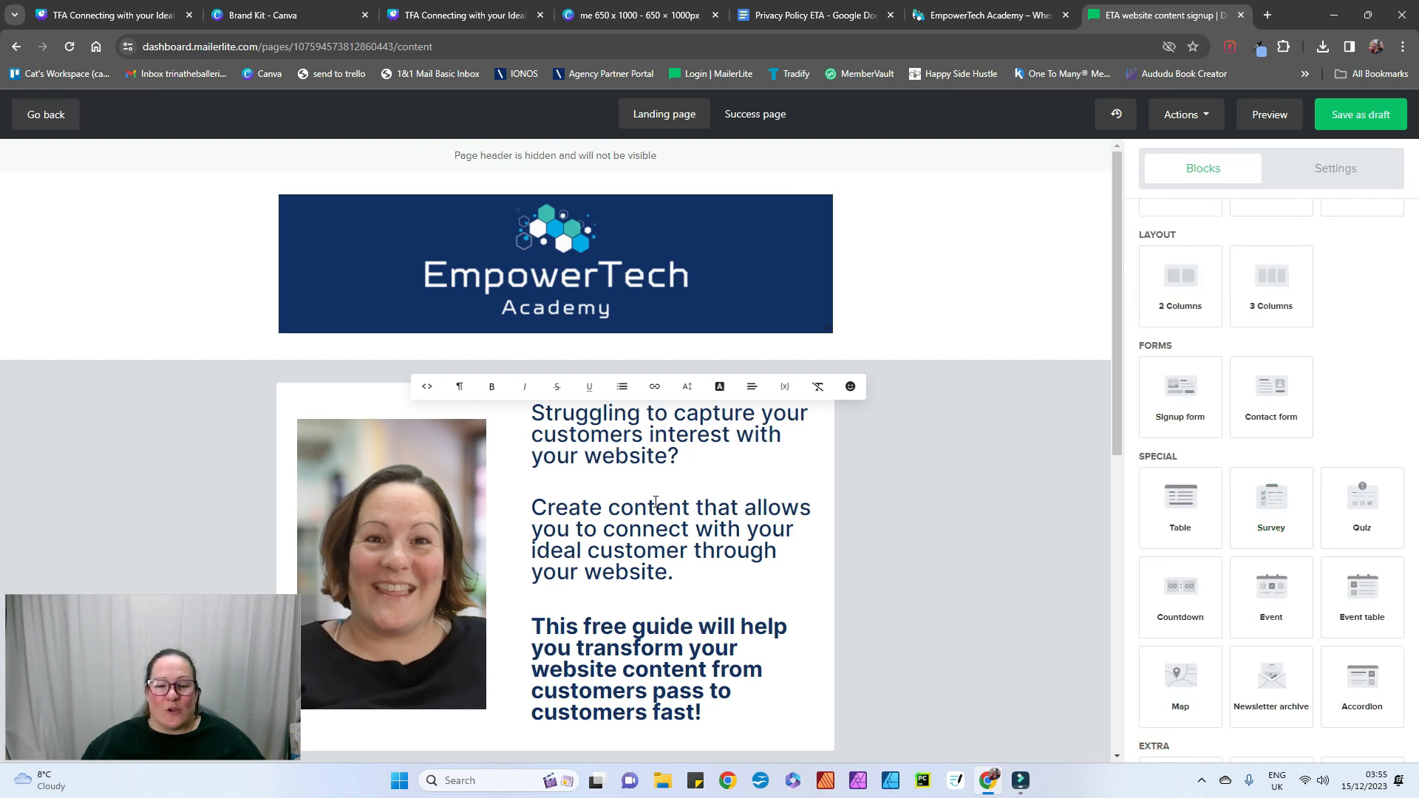
pyautogui.click(1333, 170)
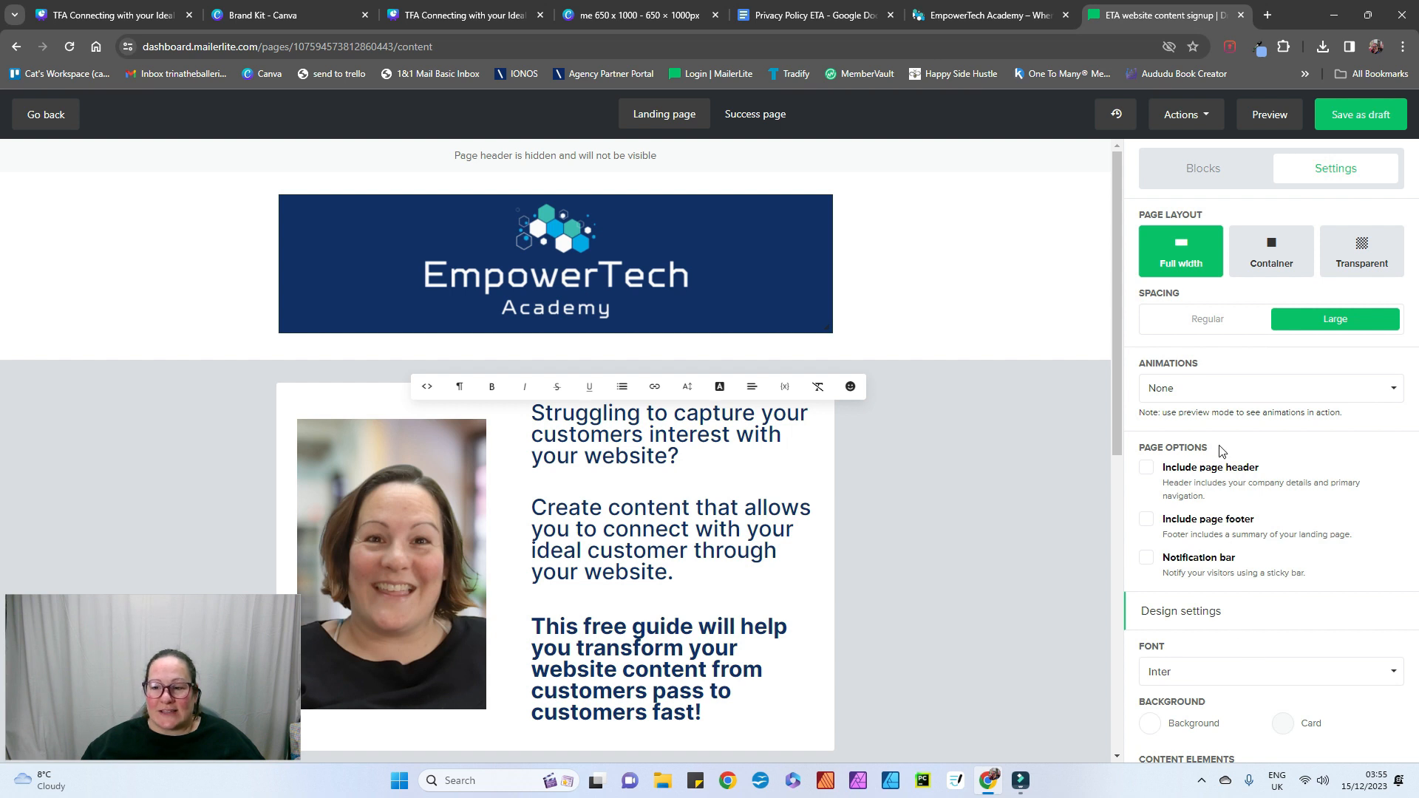
pyautogui.scroll(-3, 1226, 519)
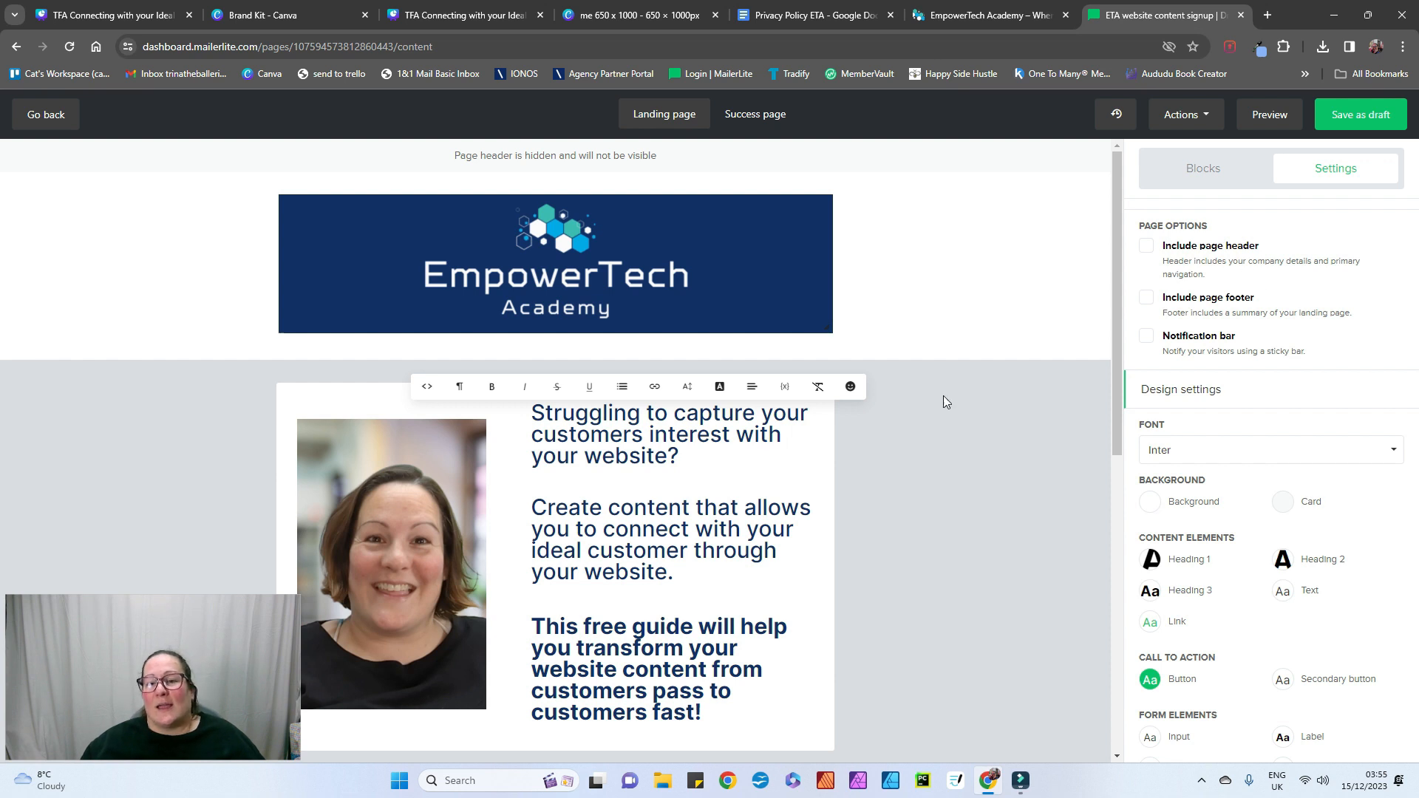
pyautogui.click(861, 504)
pyautogui.click(845, 363)
pyautogui.scroll(-10, 903, 410)
pyautogui.scroll(10, 903, 410)
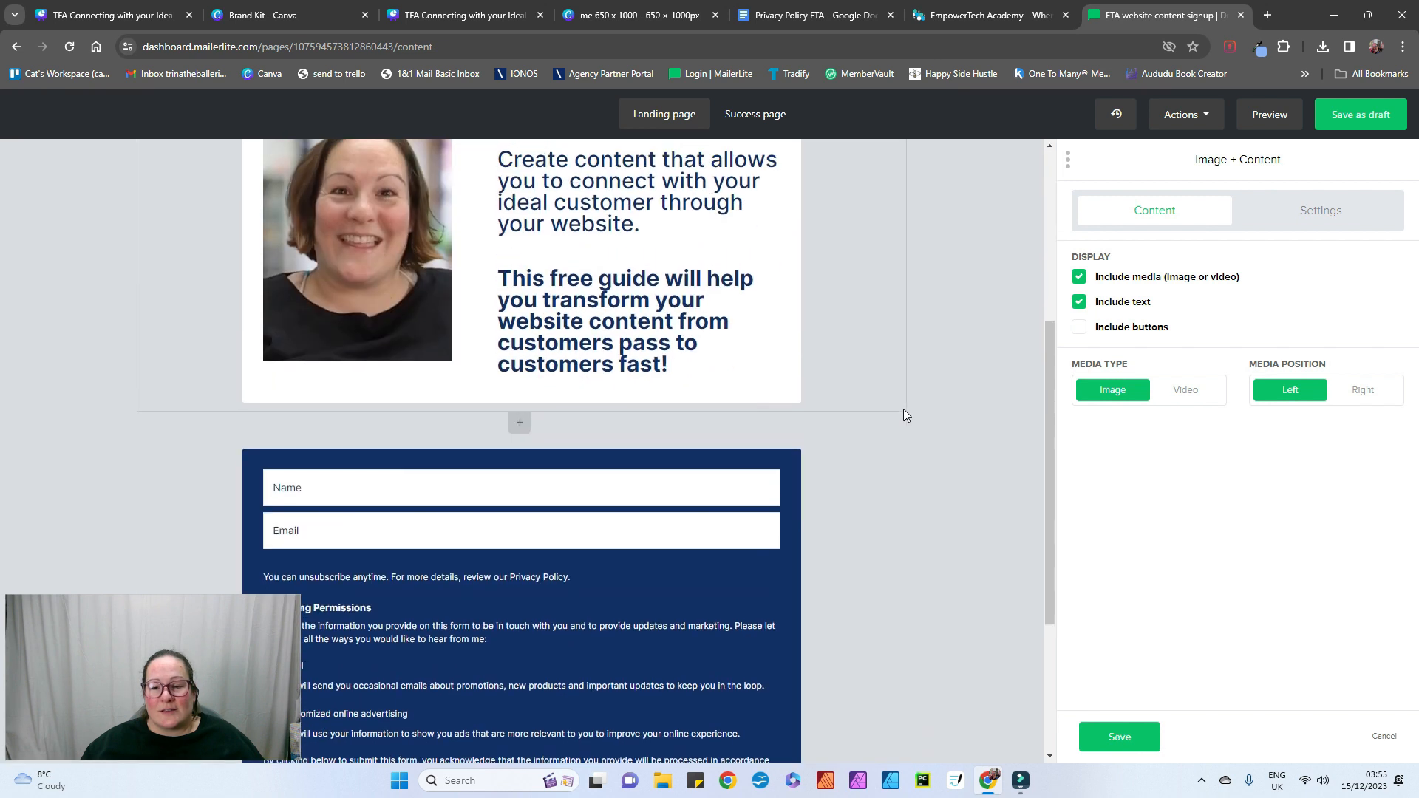
pyautogui.scroll(-8, 933, 408)
pyautogui.scroll(4, 933, 405)
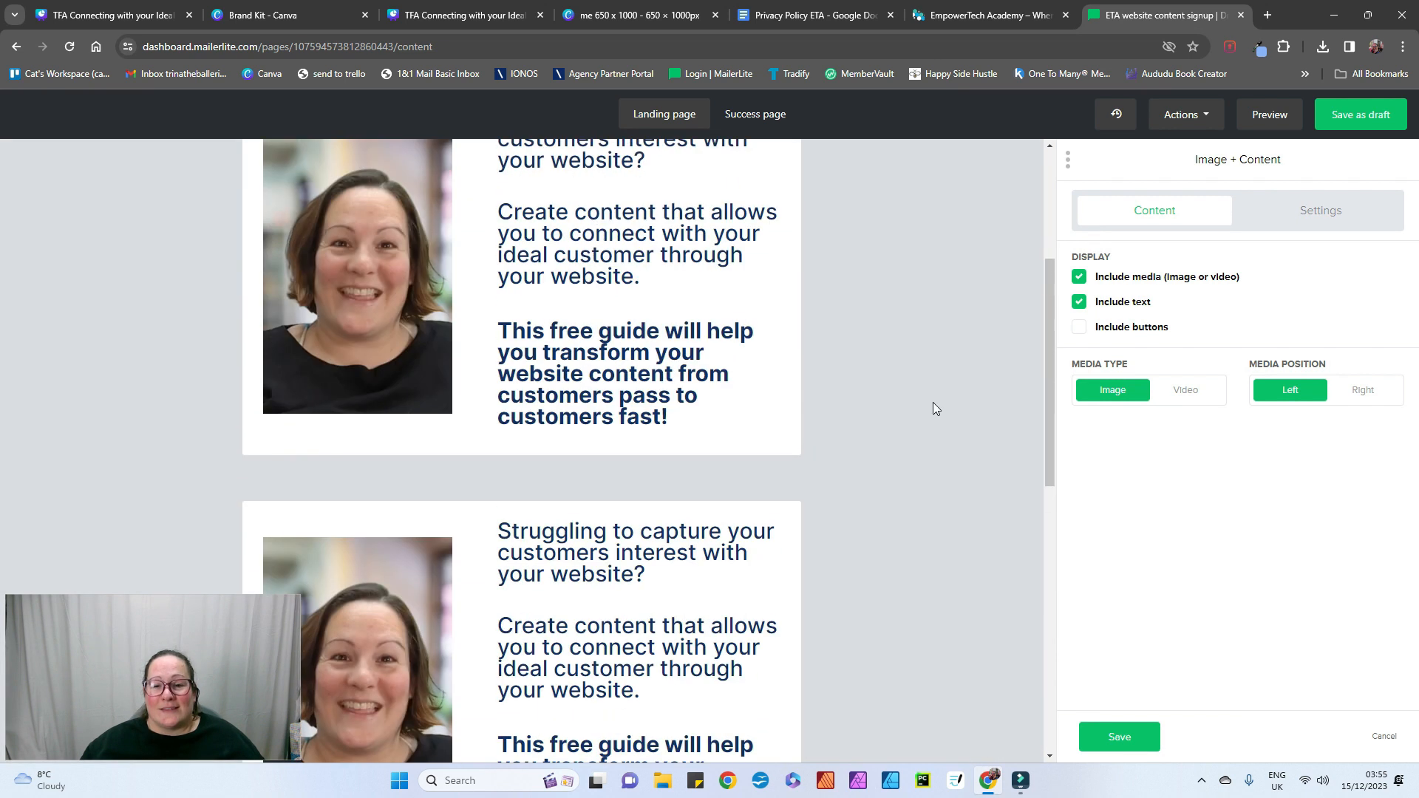
pyautogui.scroll(-1, 917, 421)
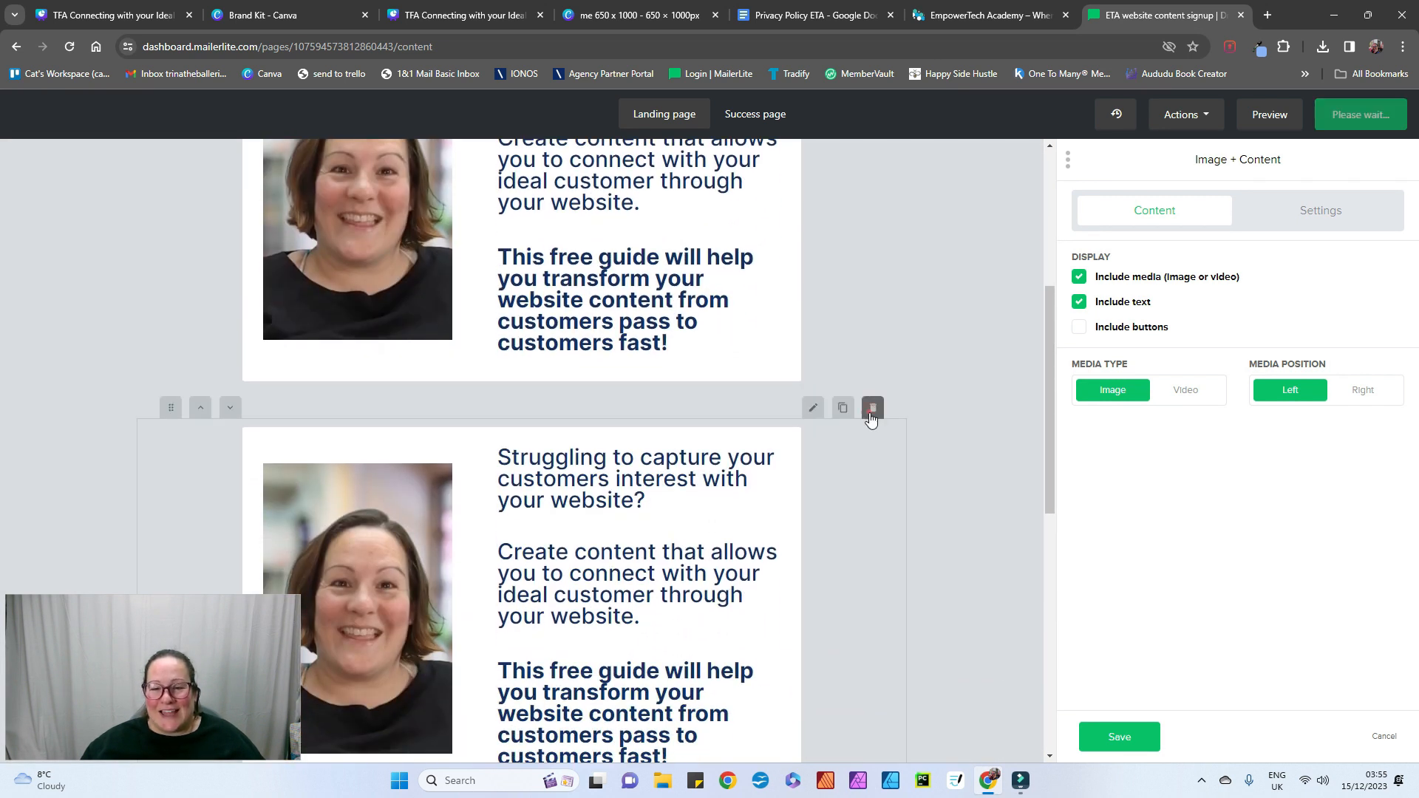
pyautogui.click(872, 408)
pyautogui.scroll(2, 894, 408)
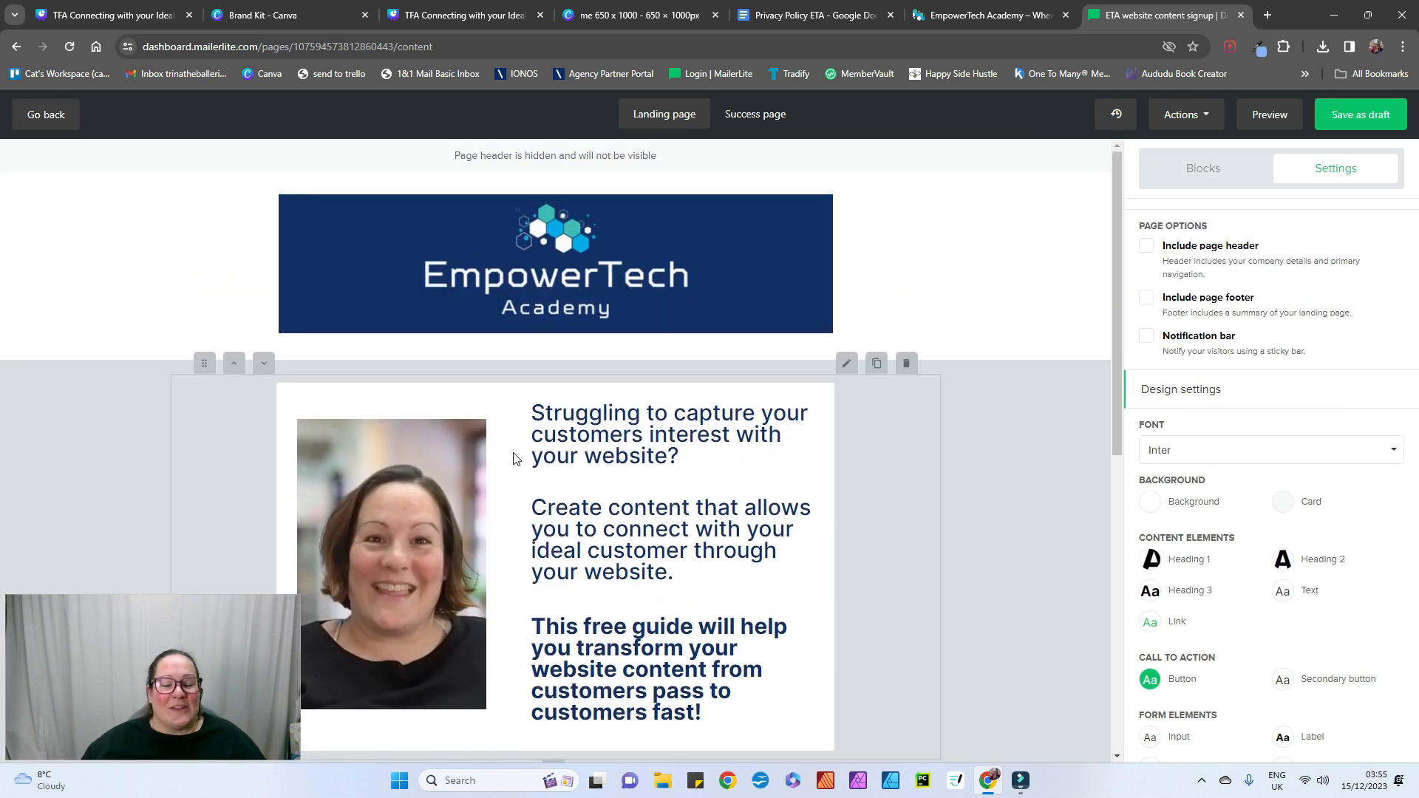
# Step: Examine the image and content block's style settings and review the landing page down to the signup form's button
pyautogui.click(840, 368)
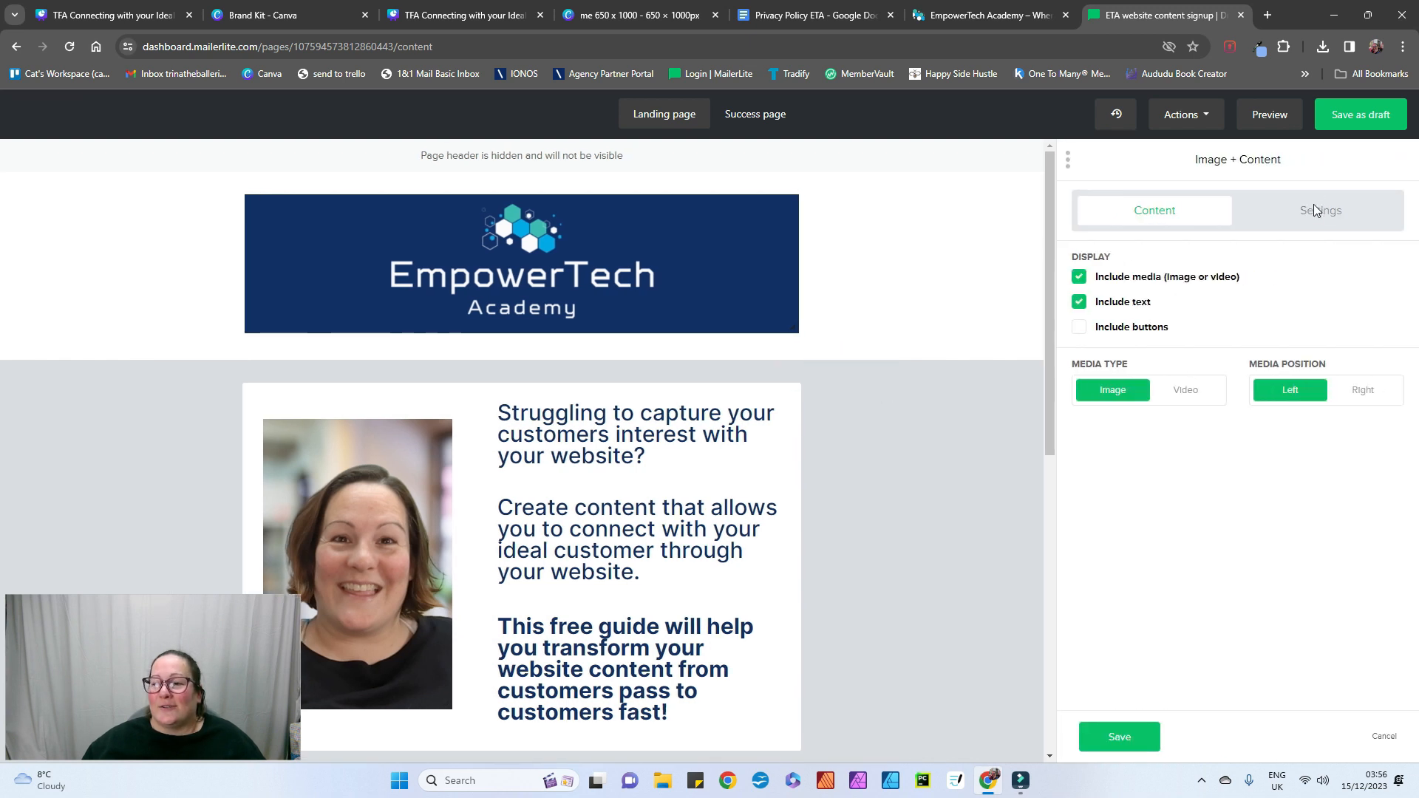
pyautogui.click(1315, 210)
pyautogui.scroll(-2, 1188, 516)
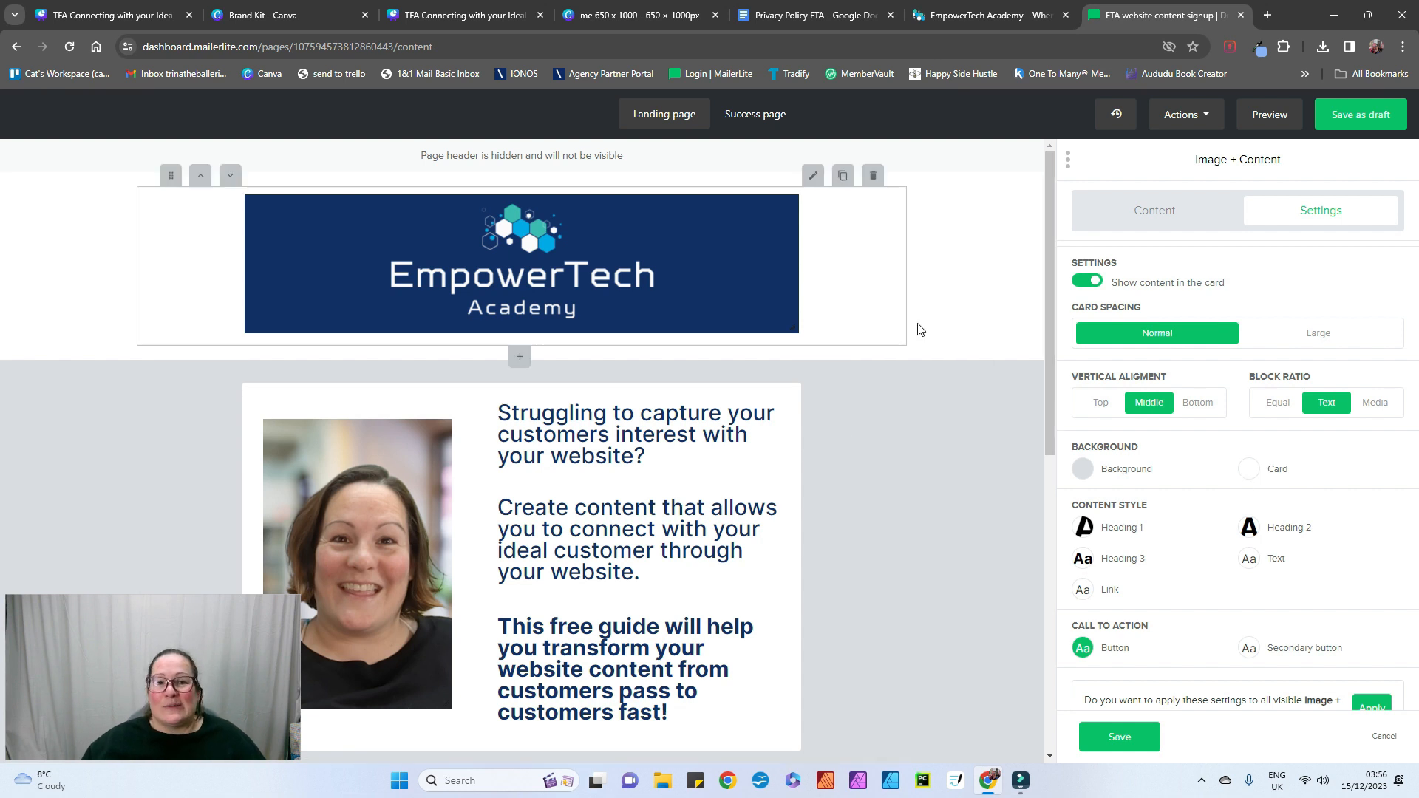
pyautogui.scroll(-2, 919, 347)
pyautogui.scroll(-6, 919, 352)
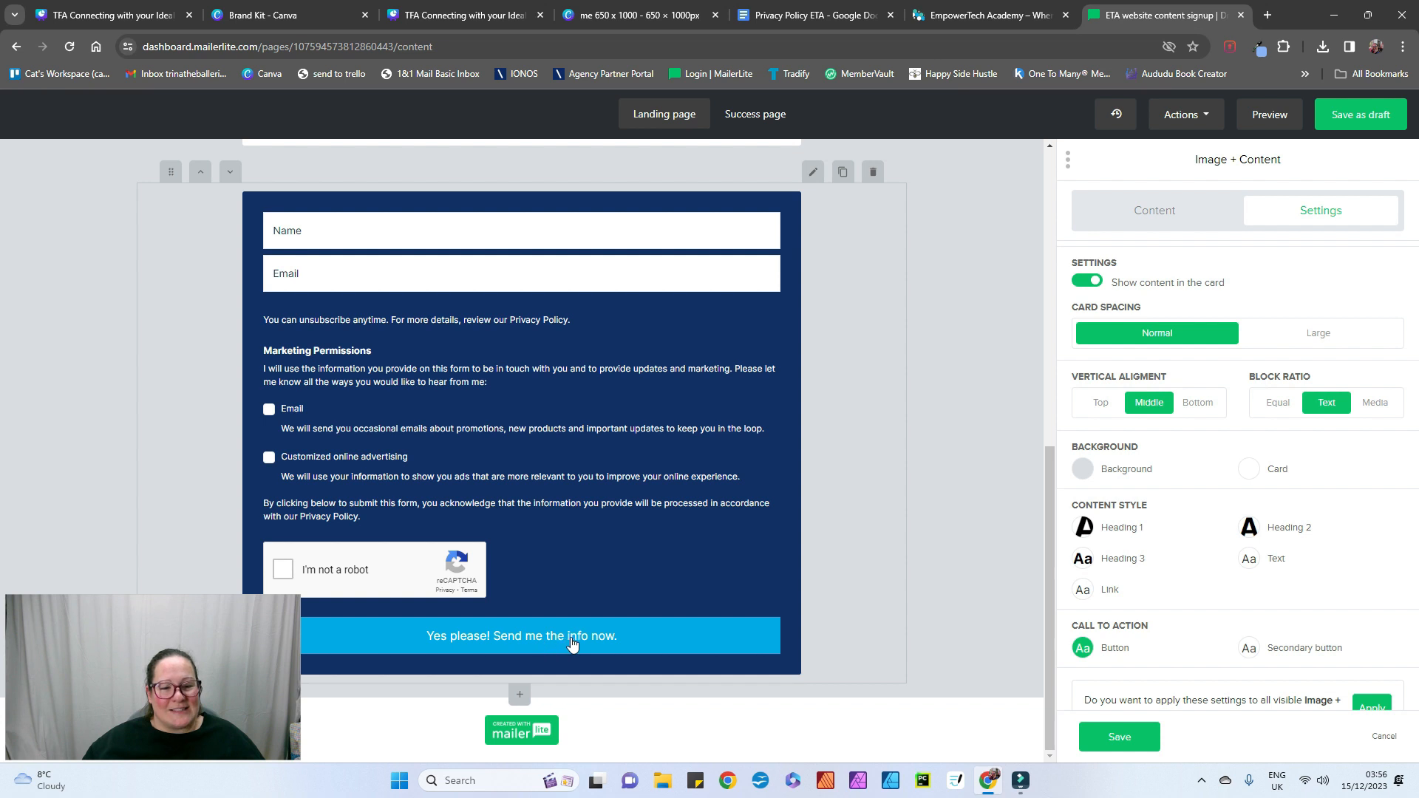
pyautogui.scroll(3, 619, 581)
pyautogui.scroll(6, 619, 577)
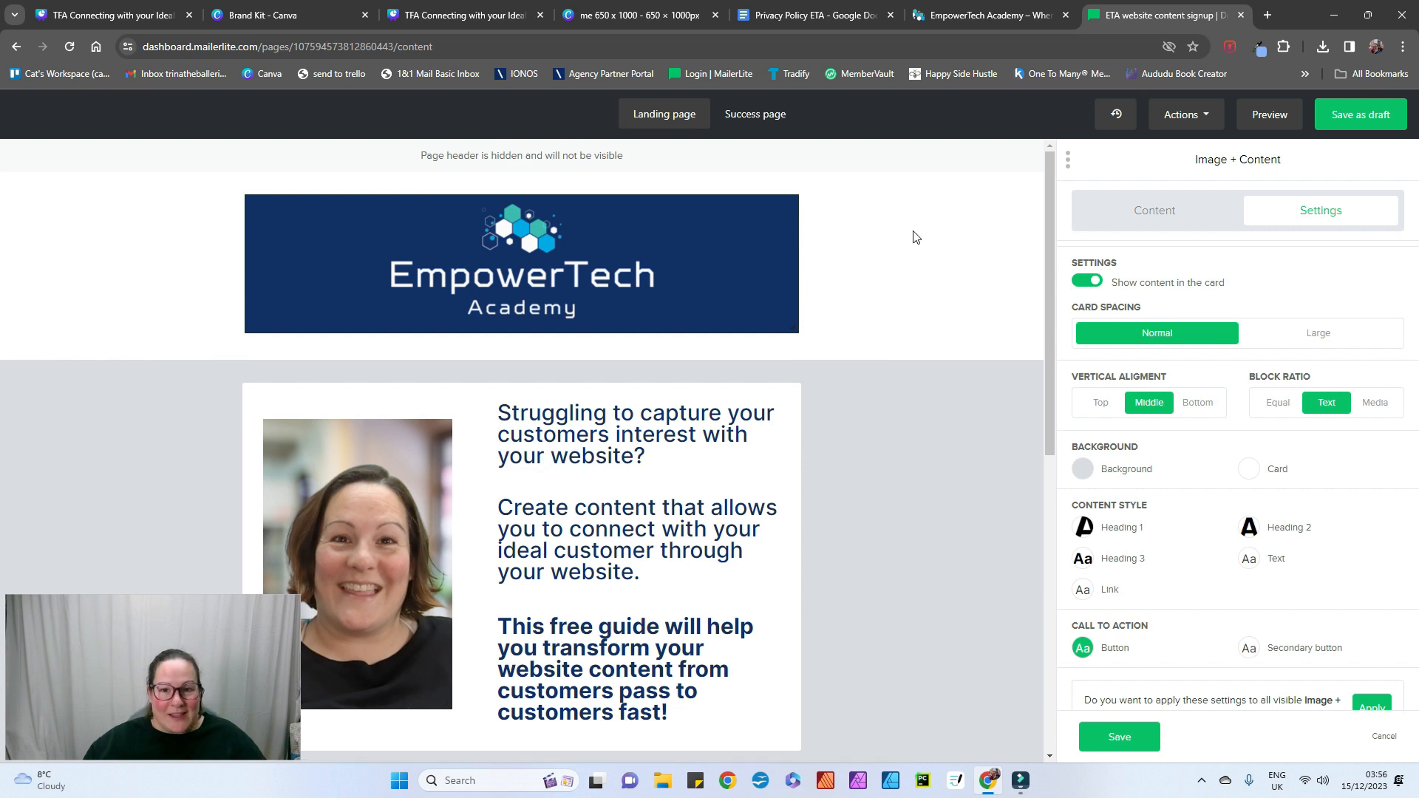
# Step: Switch to the success page and open its thank-you message for editing
pyautogui.click(755, 117)
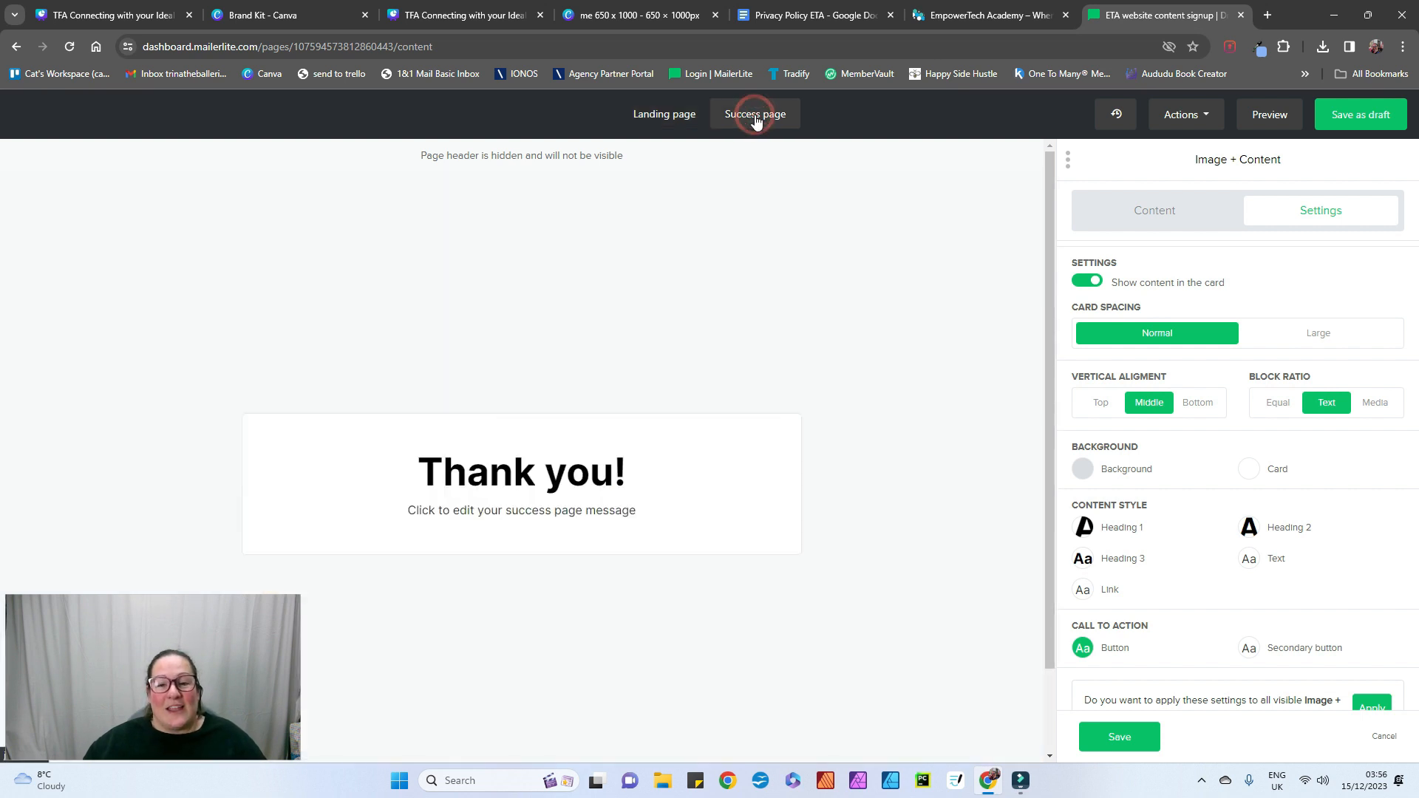
pyautogui.click(629, 476)
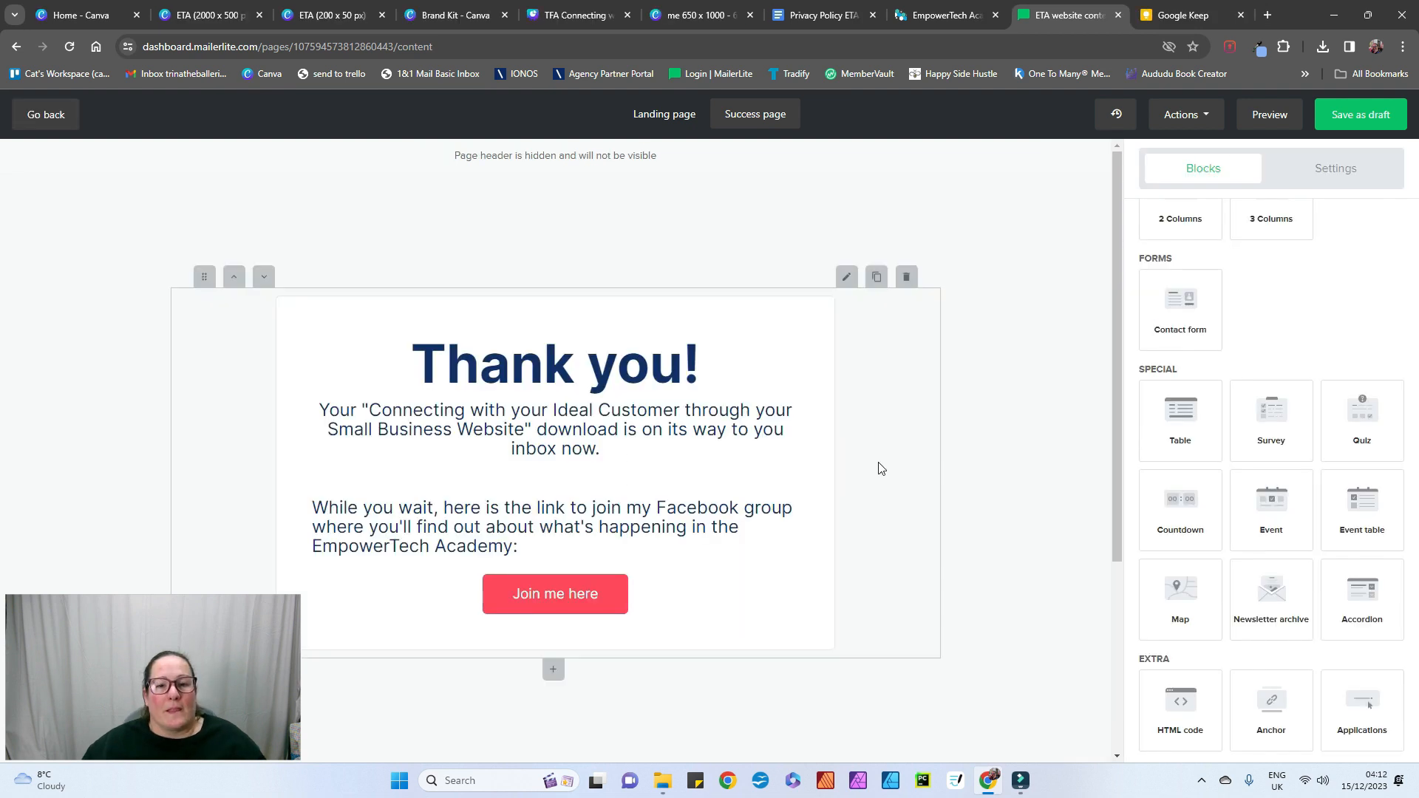
# Step: Review the success page from the thank-you message and Facebook group button down to the logo banner
pyautogui.scroll(-4, 767, 362)
pyautogui.scroll(4, 767, 362)
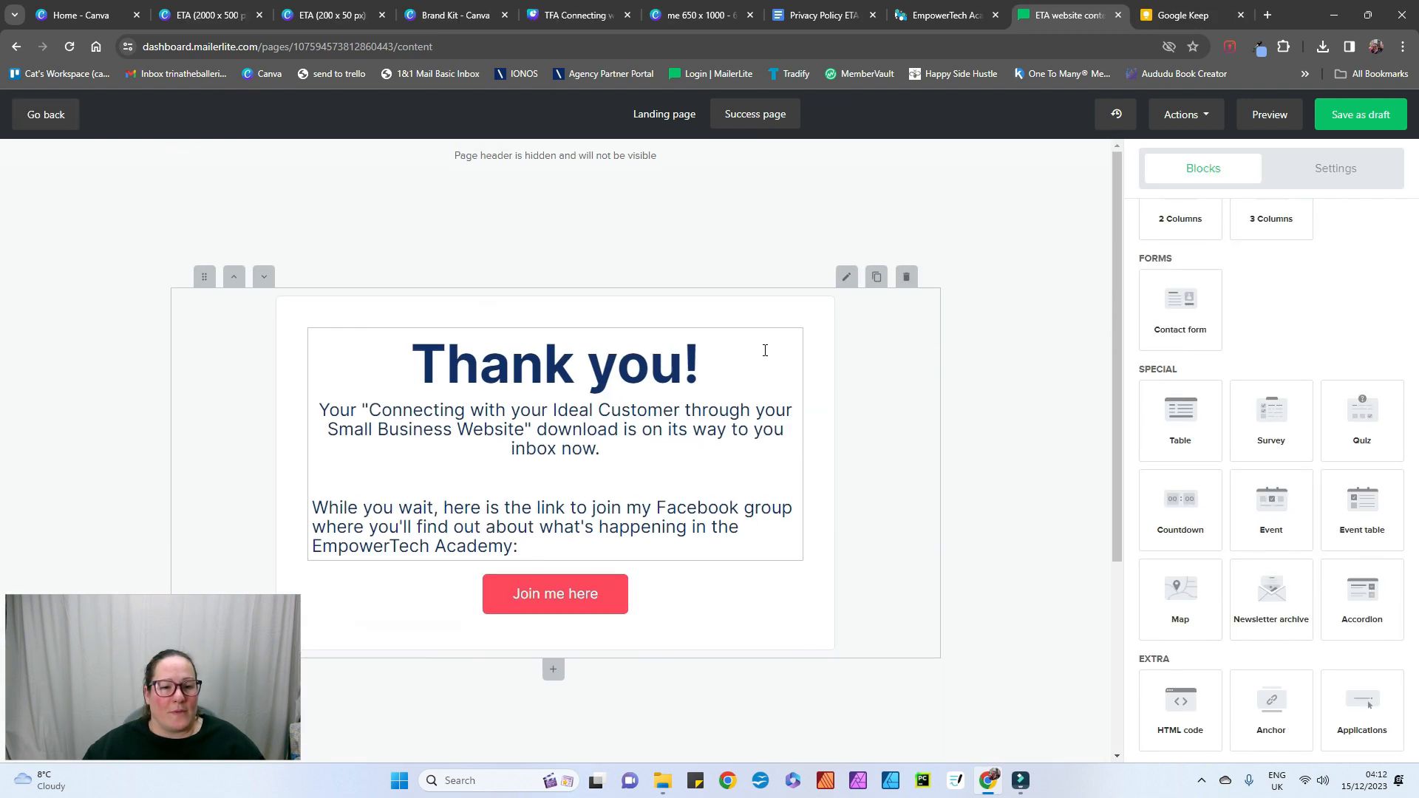
pyautogui.scroll(-4, 608, 321)
pyautogui.click(545, 331)
pyautogui.scroll(-1, 545, 331)
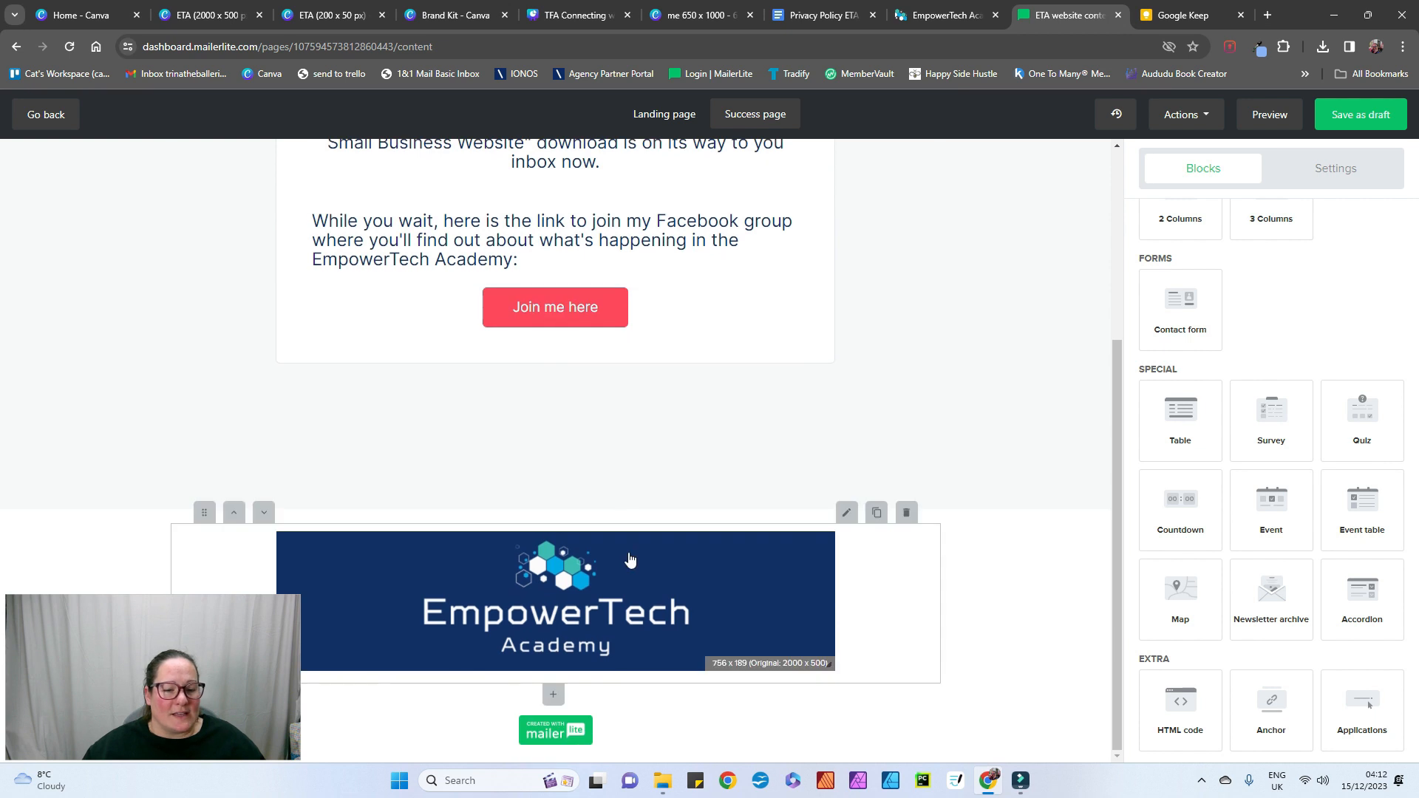
# Step: Correct "you inbox" to "your inbox" in the success page's download message
pyautogui.scroll(4, 596, 418)
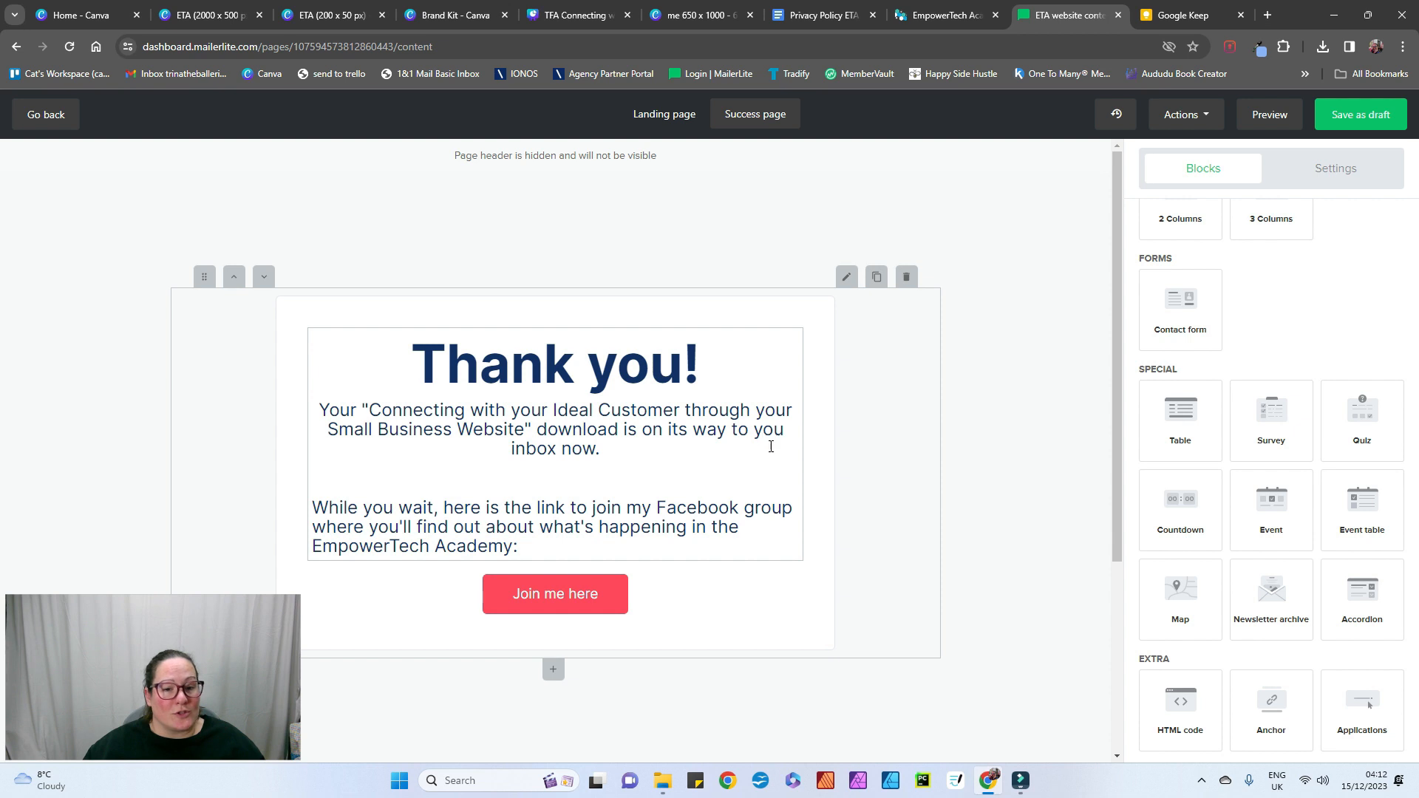
pyautogui.click(788, 430)
pyautogui.write('r')
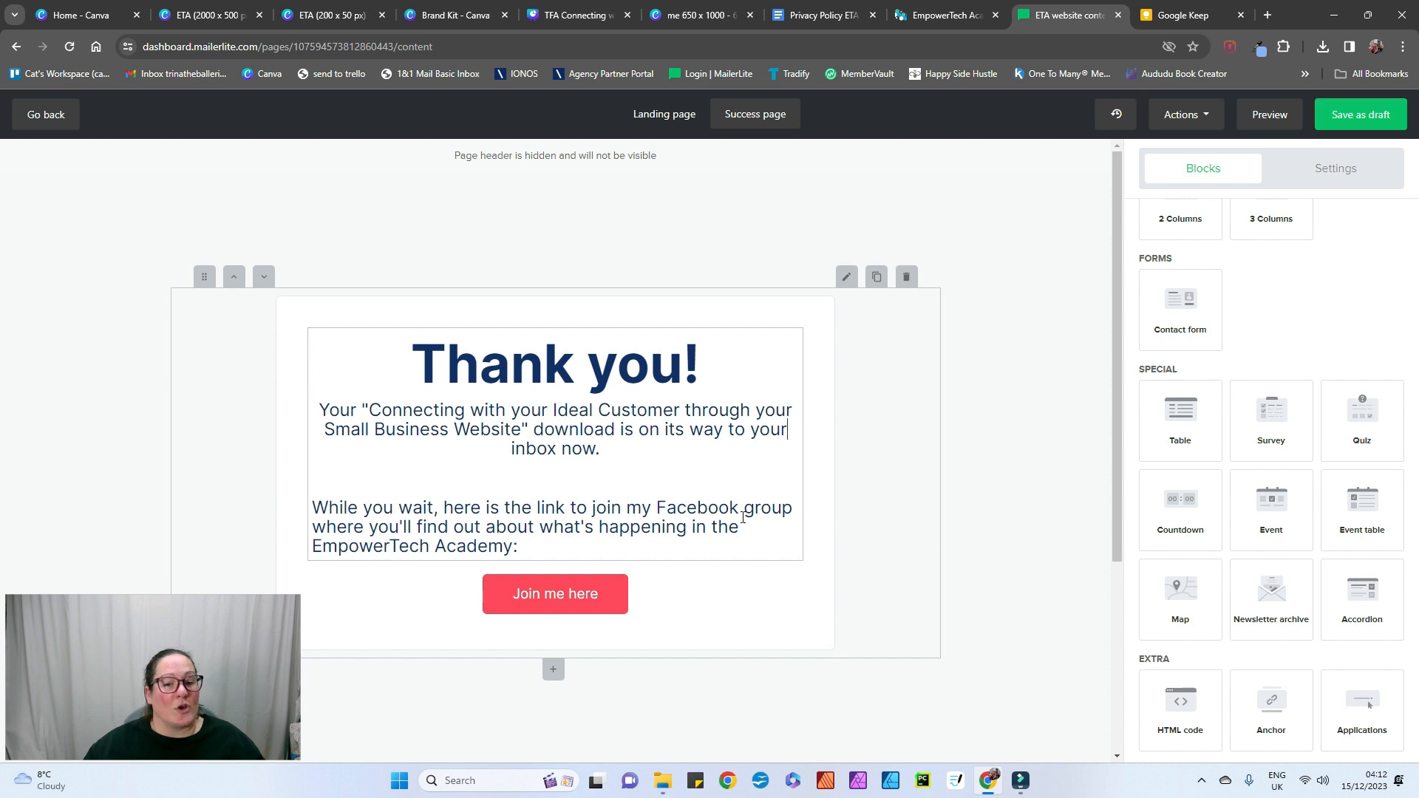
# Step: Reword the Facebook group sentence to read "where you can hear the latest news about what's happening in the EmpowerTech Academy"
pyautogui.press('BackSpace')
pyautogui.press('BackSpace')
pyautogui.press('BackSpace')
pyautogui.press('BackSpace')
pyautogui.press('BackSpace')
pyautogui.press('BackSpace')
pyautogui.press('BackSpace')
pyautogui.press('BackSpace')
pyautogui.press('BackSpace')
pyautogui.press('BackSpace')
pyautogui.press('BackSpace')
pyautogui.press('BackSpace')
pyautogui.write('can hear the latest news')
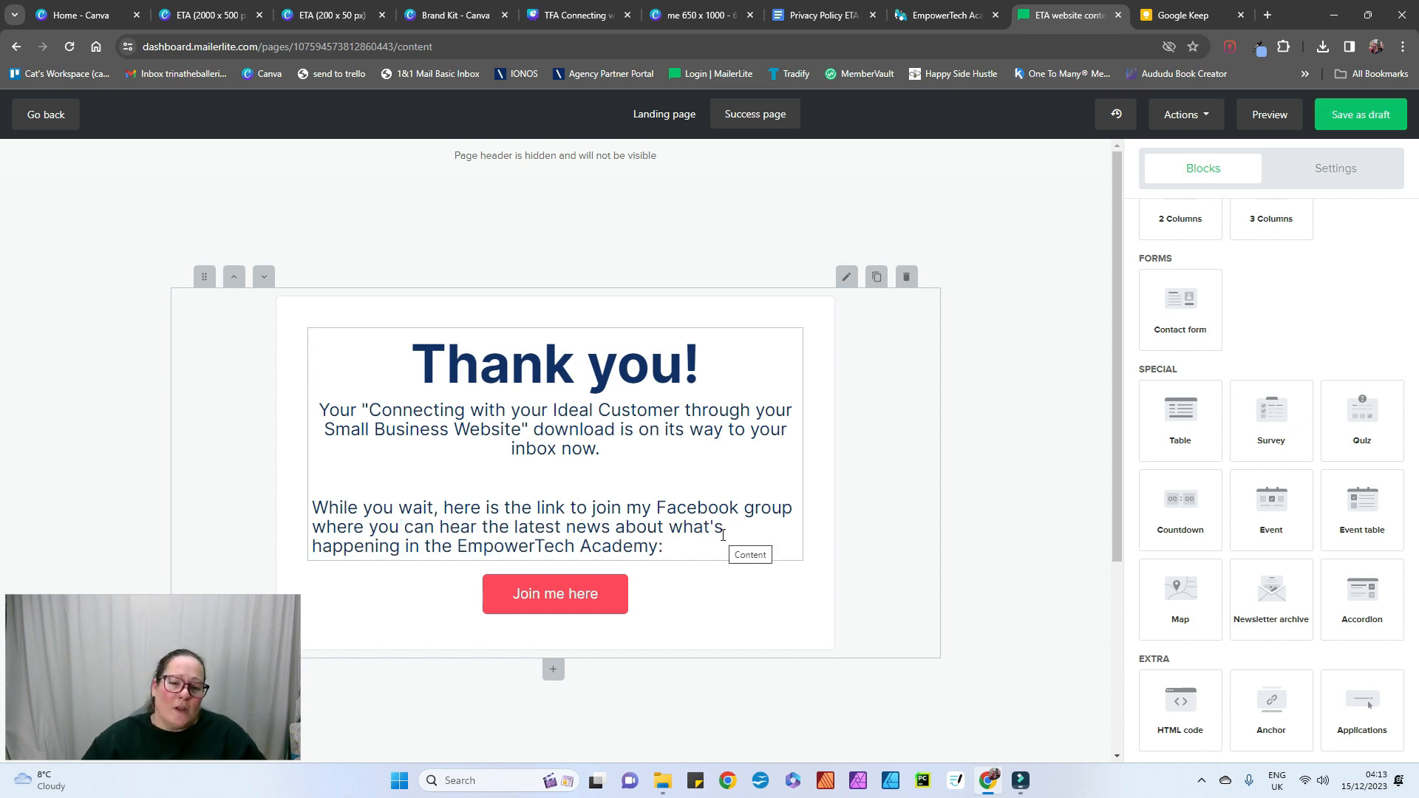
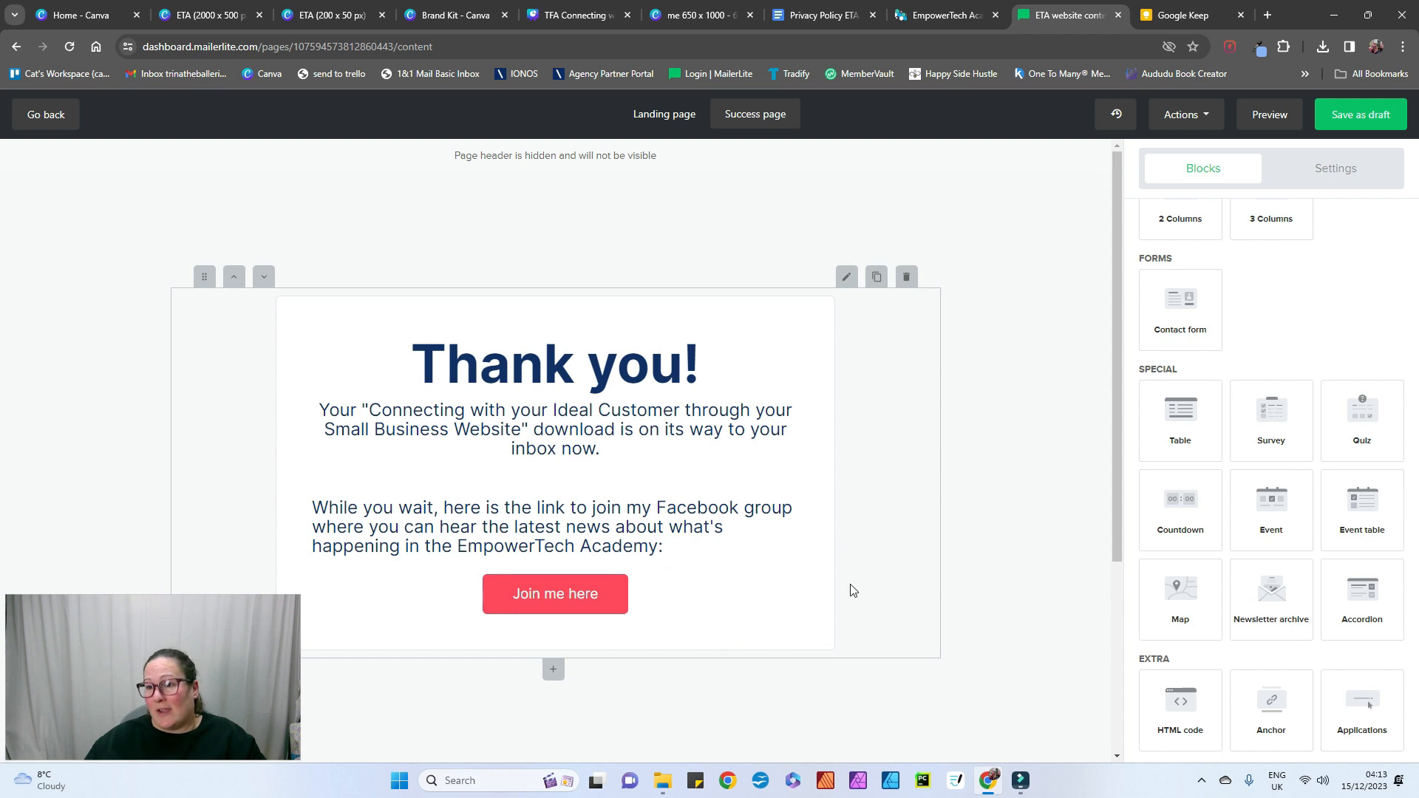
# Step: Review the success page, then the landing page from its logo banner down to the signup form and submit button
pyautogui.scroll(-4, 970, 521)
pyautogui.scroll(4, 968, 526)
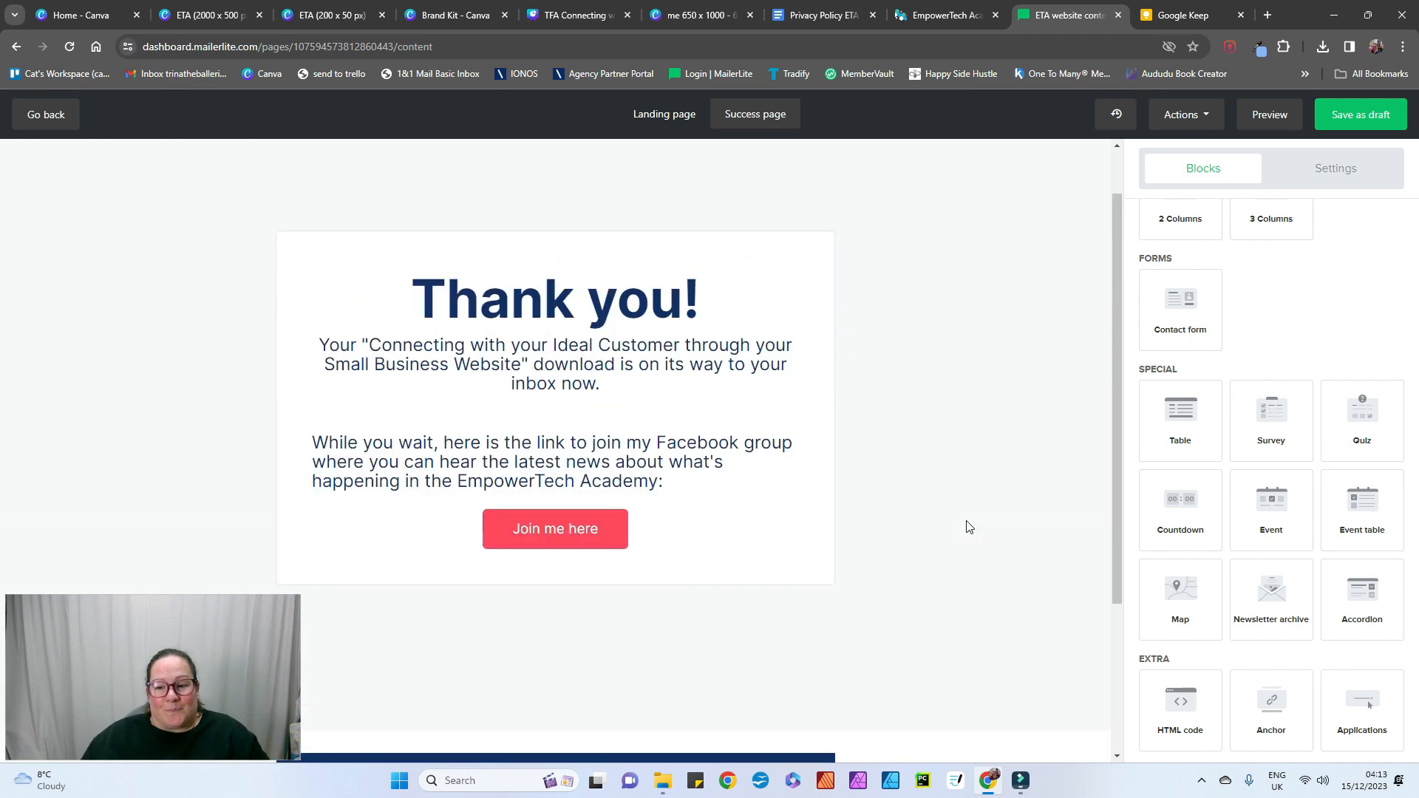
pyautogui.click(669, 114)
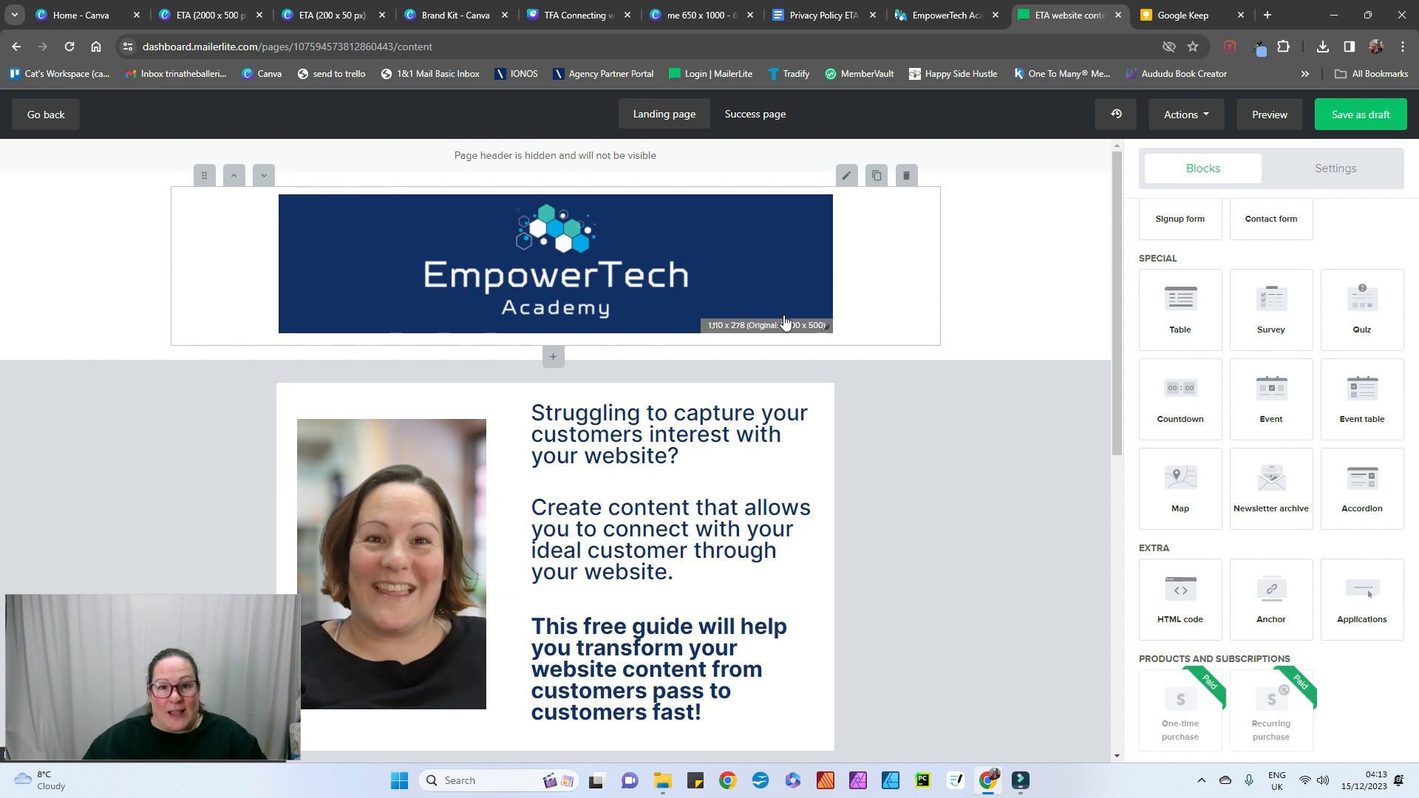
pyautogui.scroll(-2, 738, 281)
pyautogui.scroll(-6, 735, 303)
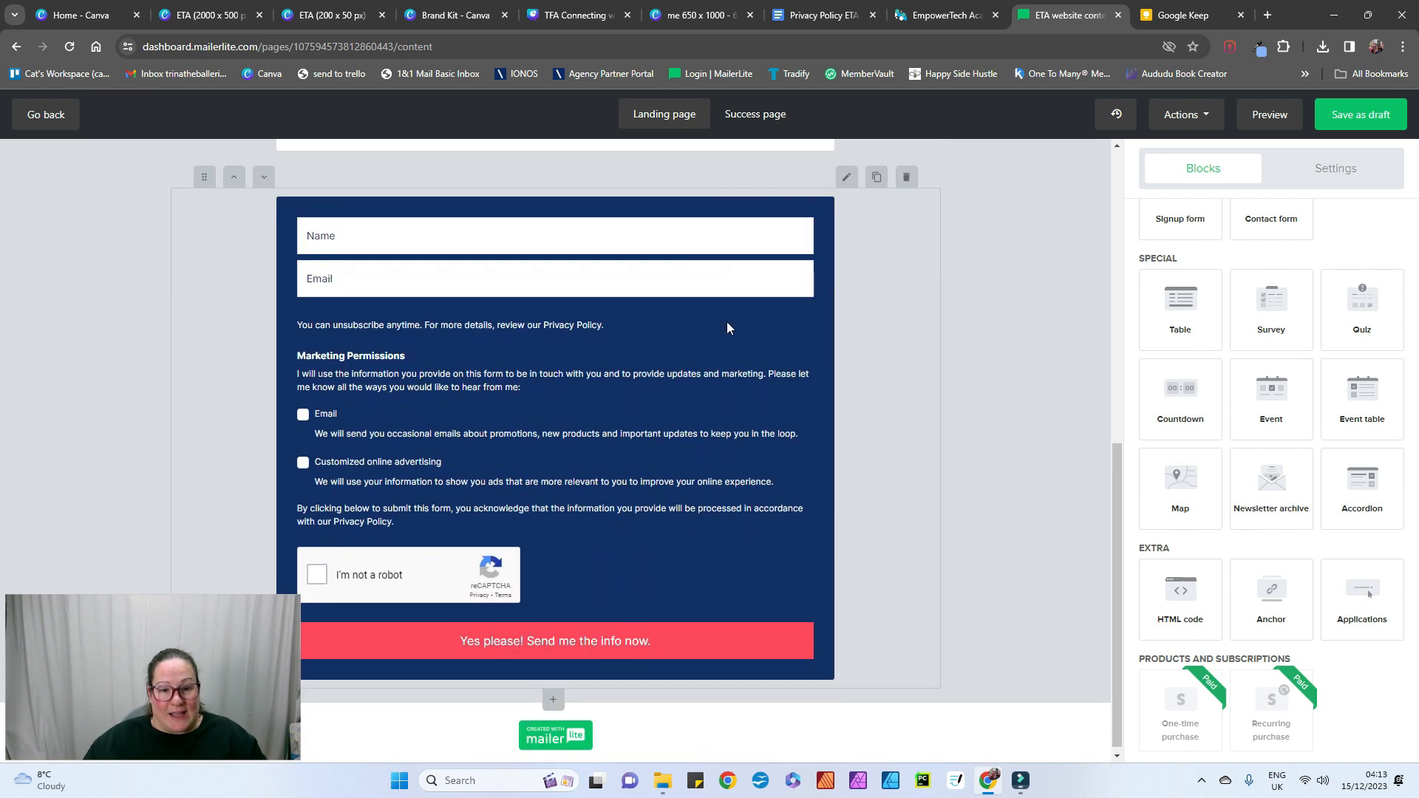
pyautogui.scroll(4, 728, 318)
pyautogui.scroll(4, 728, 318)
pyautogui.scroll(-8, 728, 318)
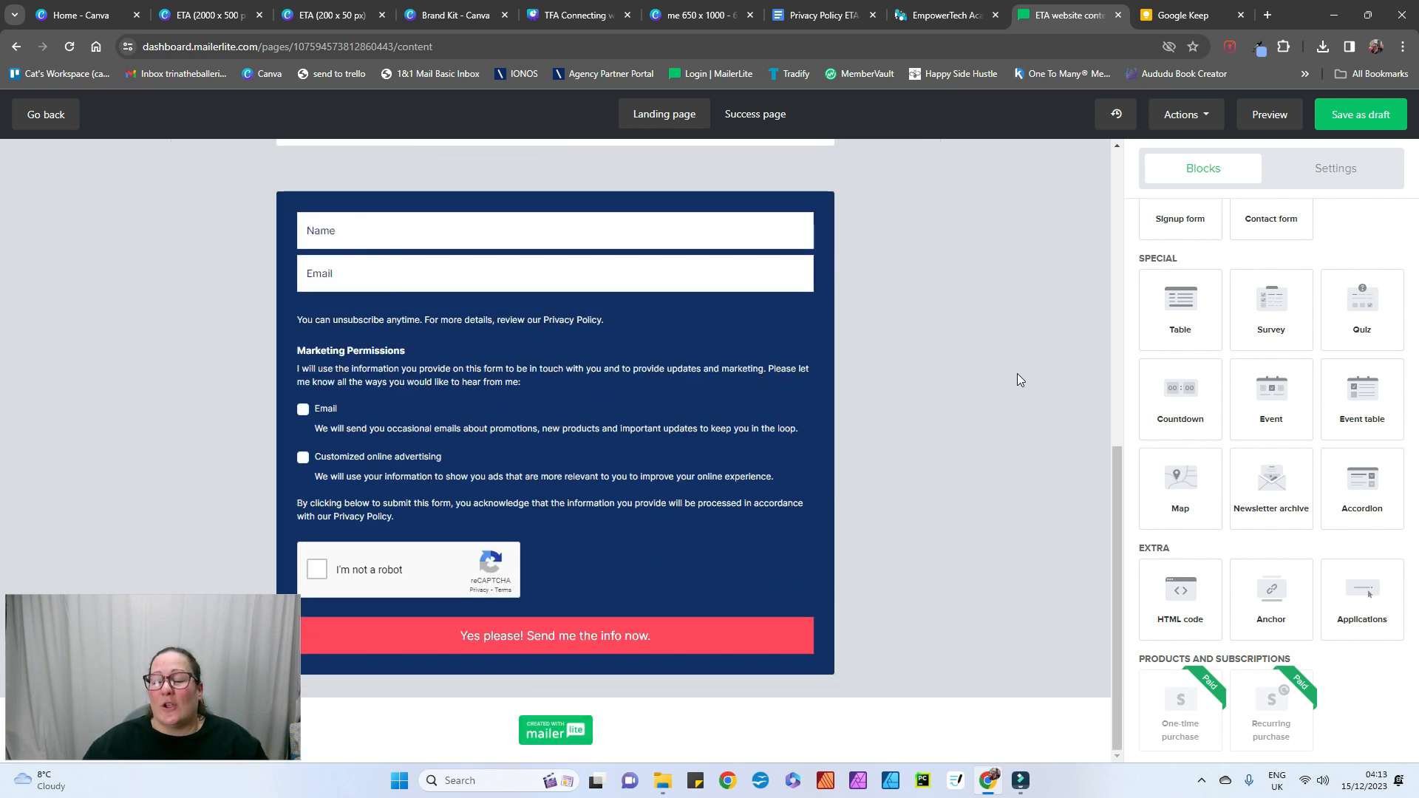
# Step: Save the landing page as a draft, set its SEO page title to "ETA Website content signup" and save the page settings
pyautogui.click(1368, 122)
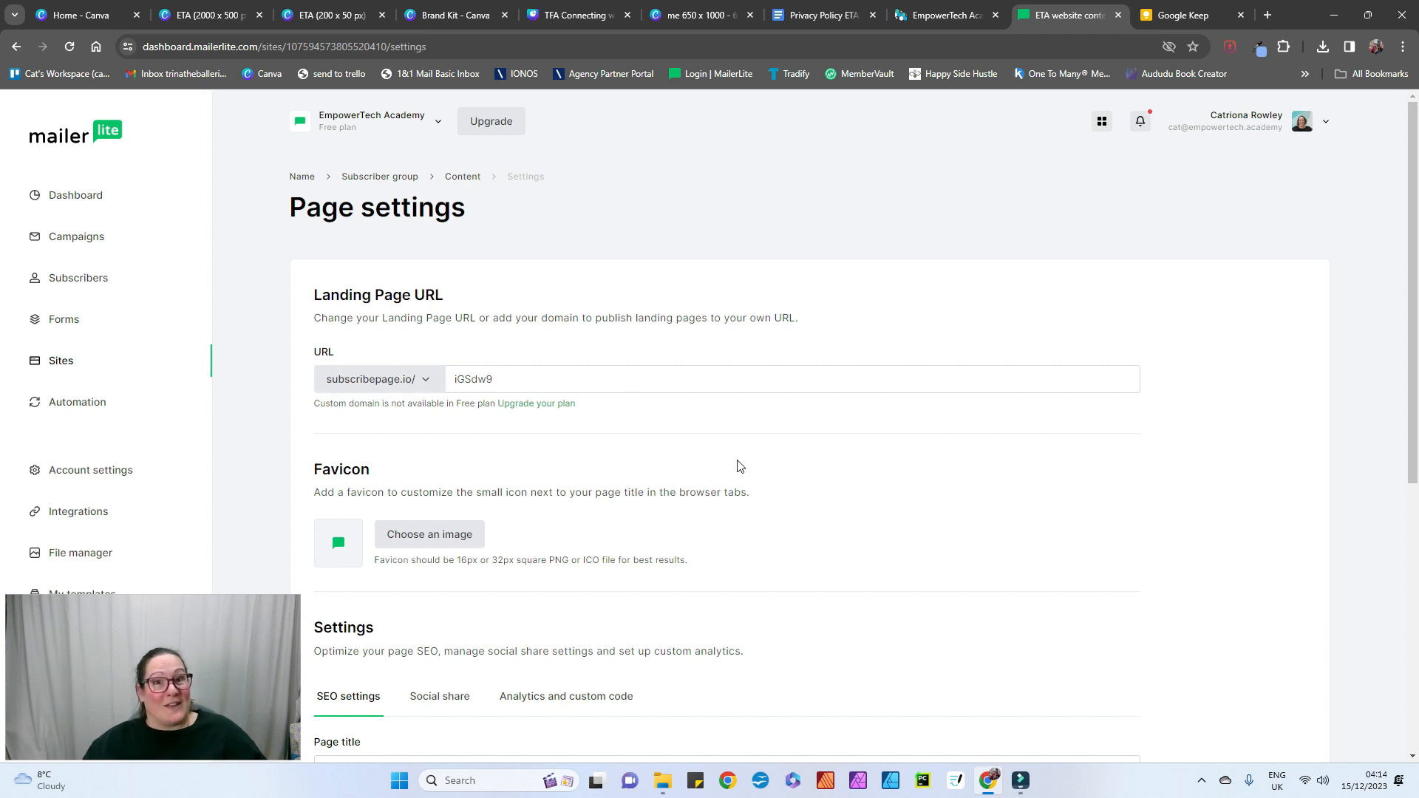
pyautogui.scroll(-2, 584, 479)
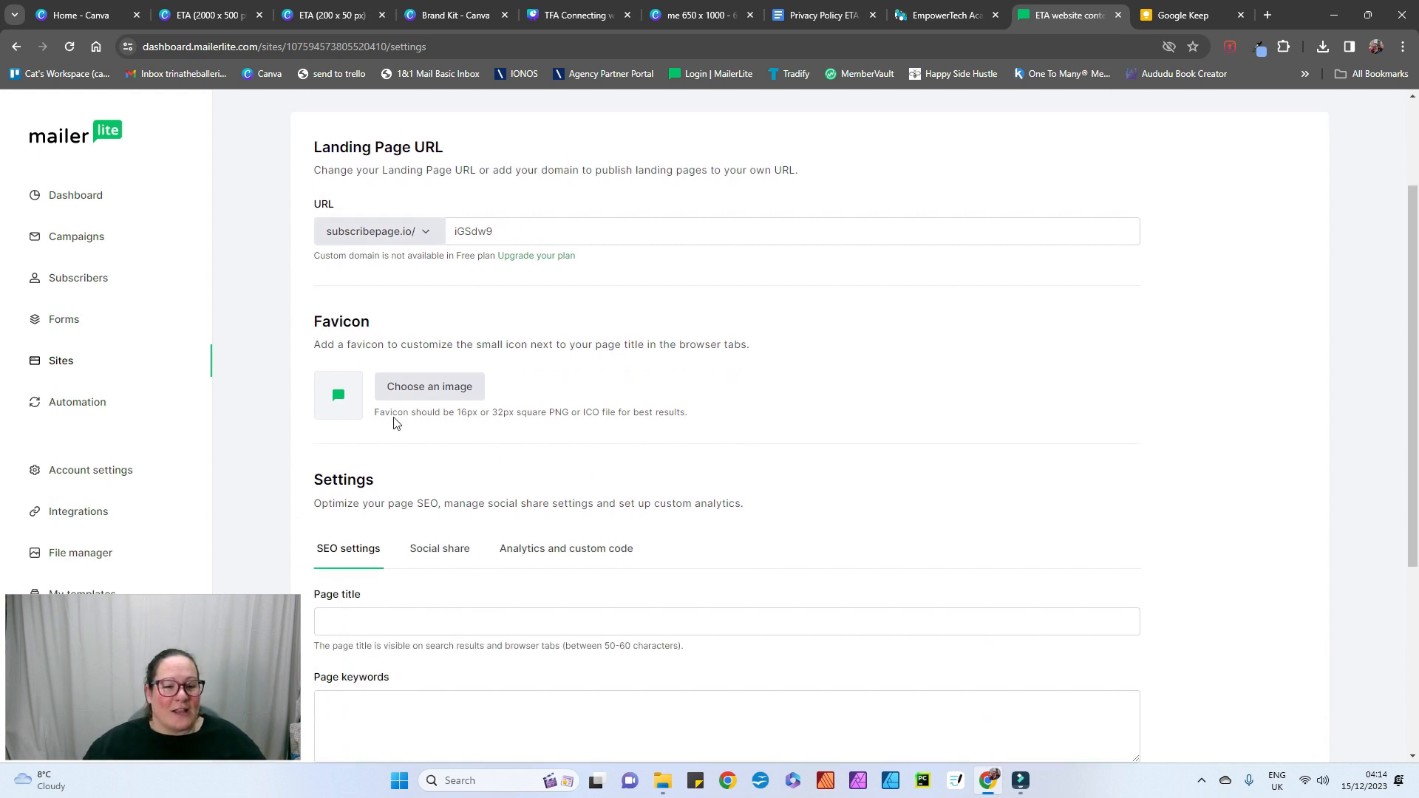
pyautogui.scroll(-3, 697, 414)
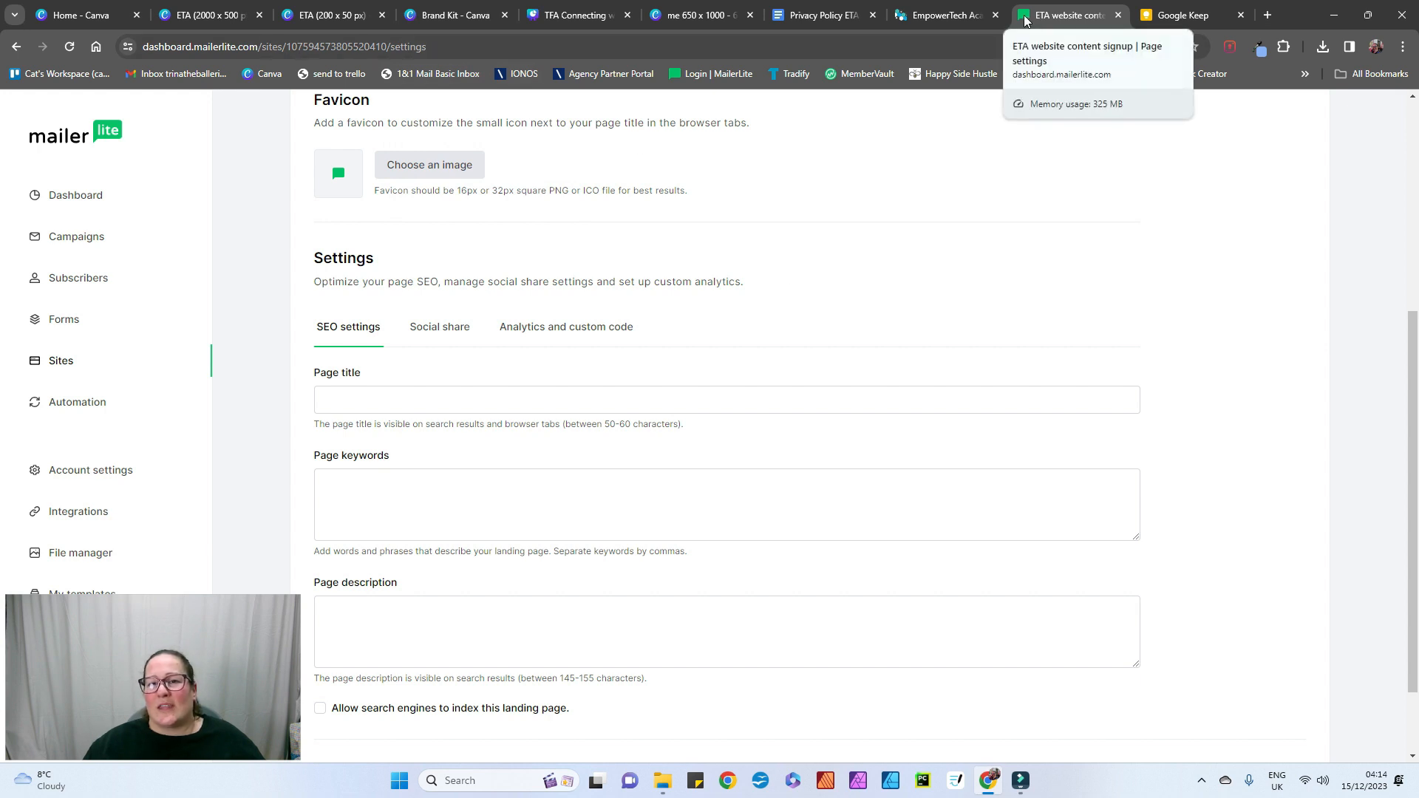
pyautogui.scroll(-2, 521, 257)
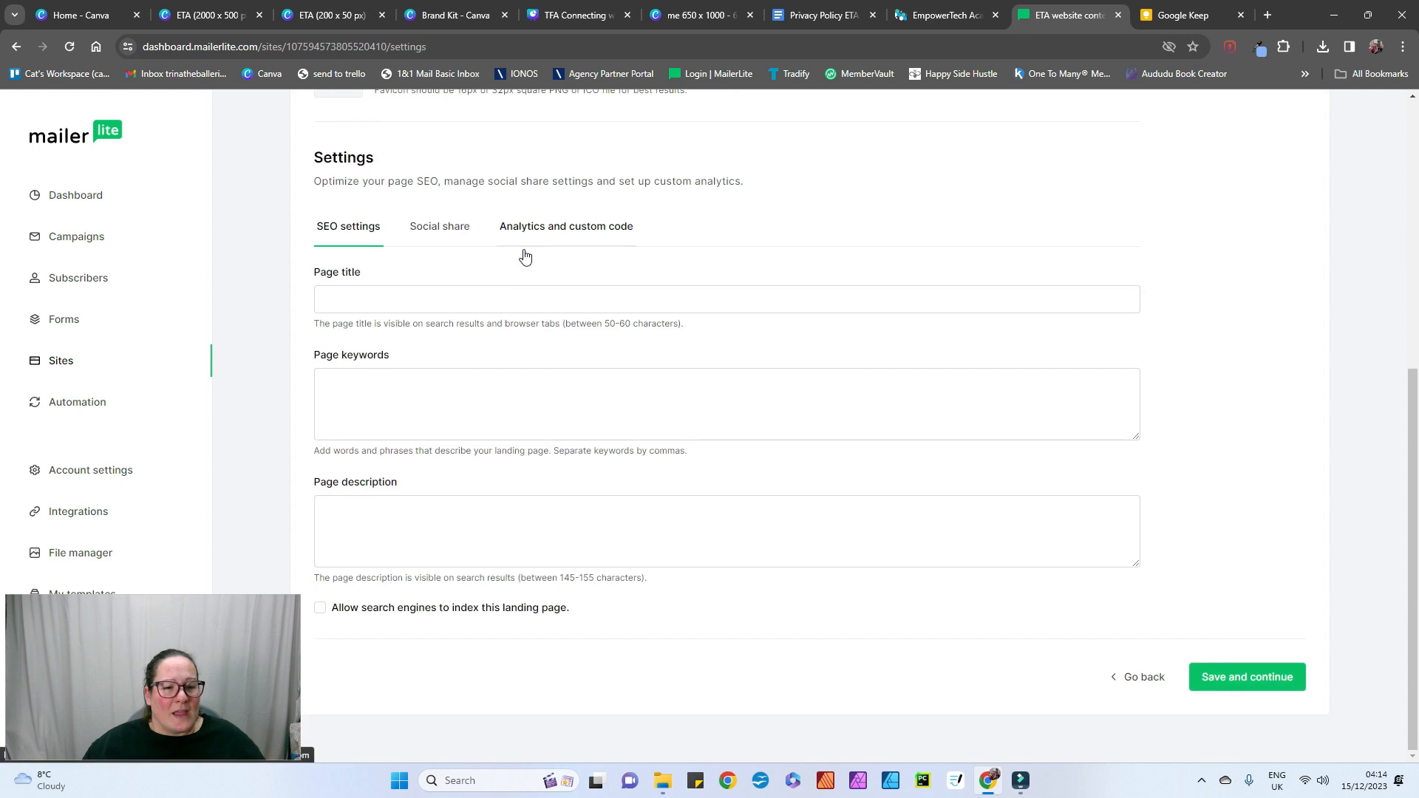
pyautogui.click(548, 298)
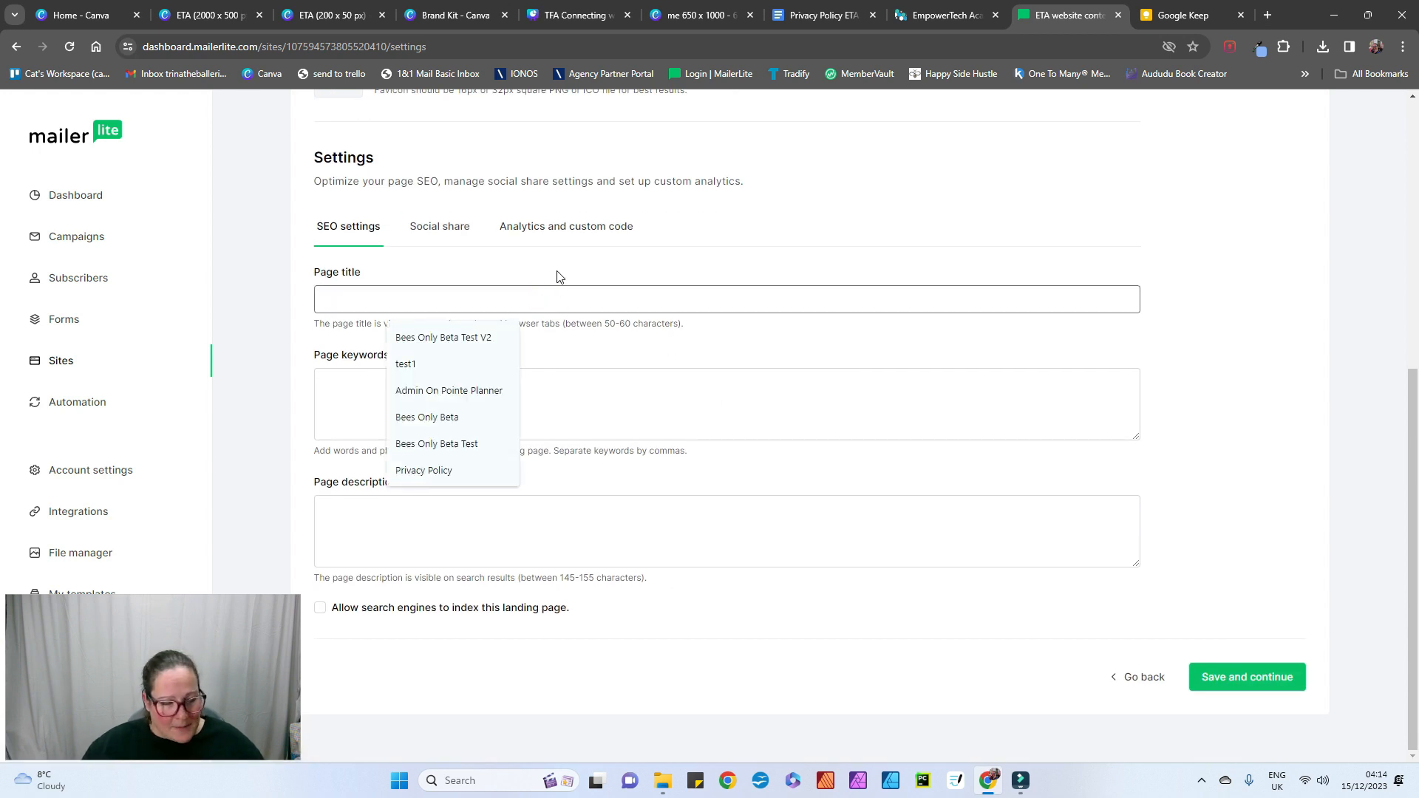
pyautogui.click(744, 343)
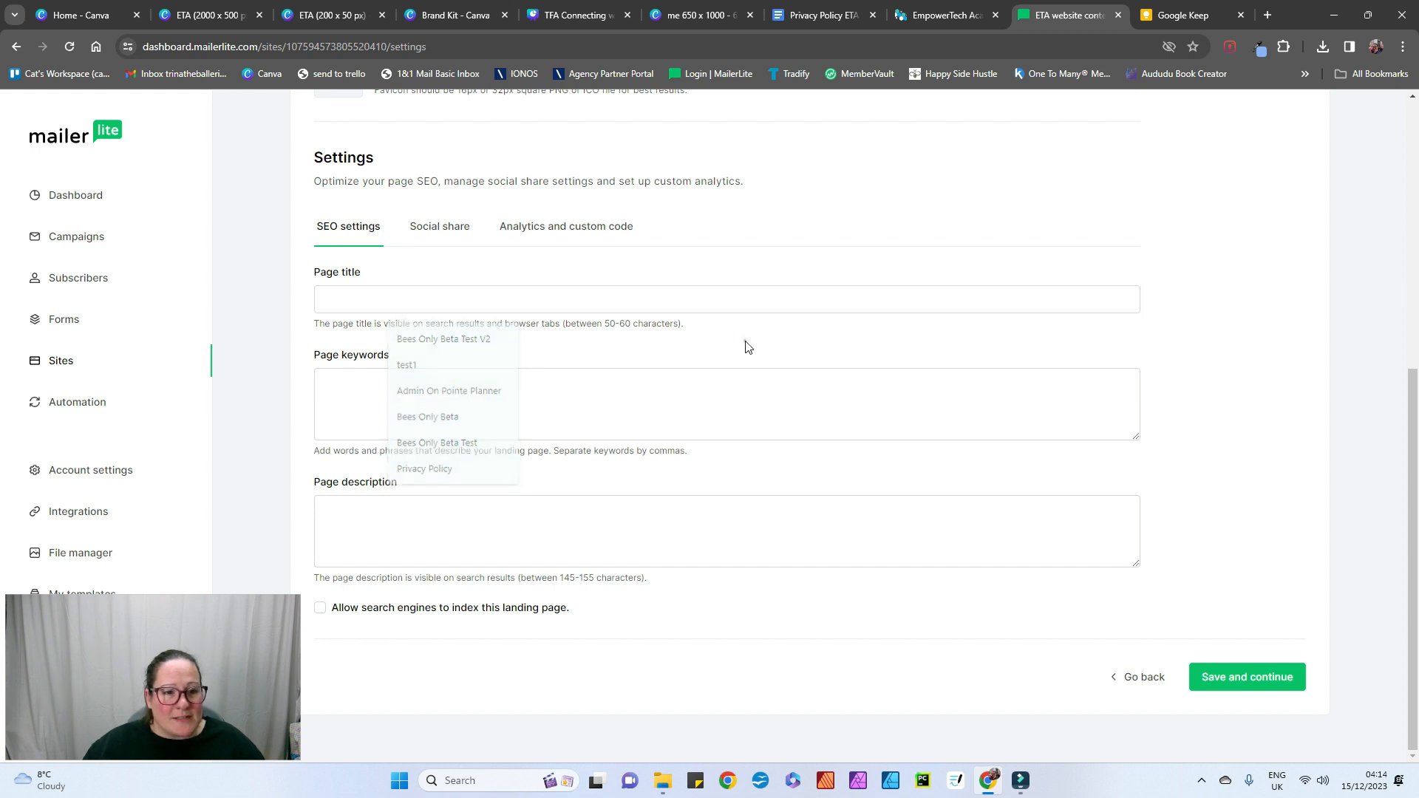
pyautogui.click(475, 299)
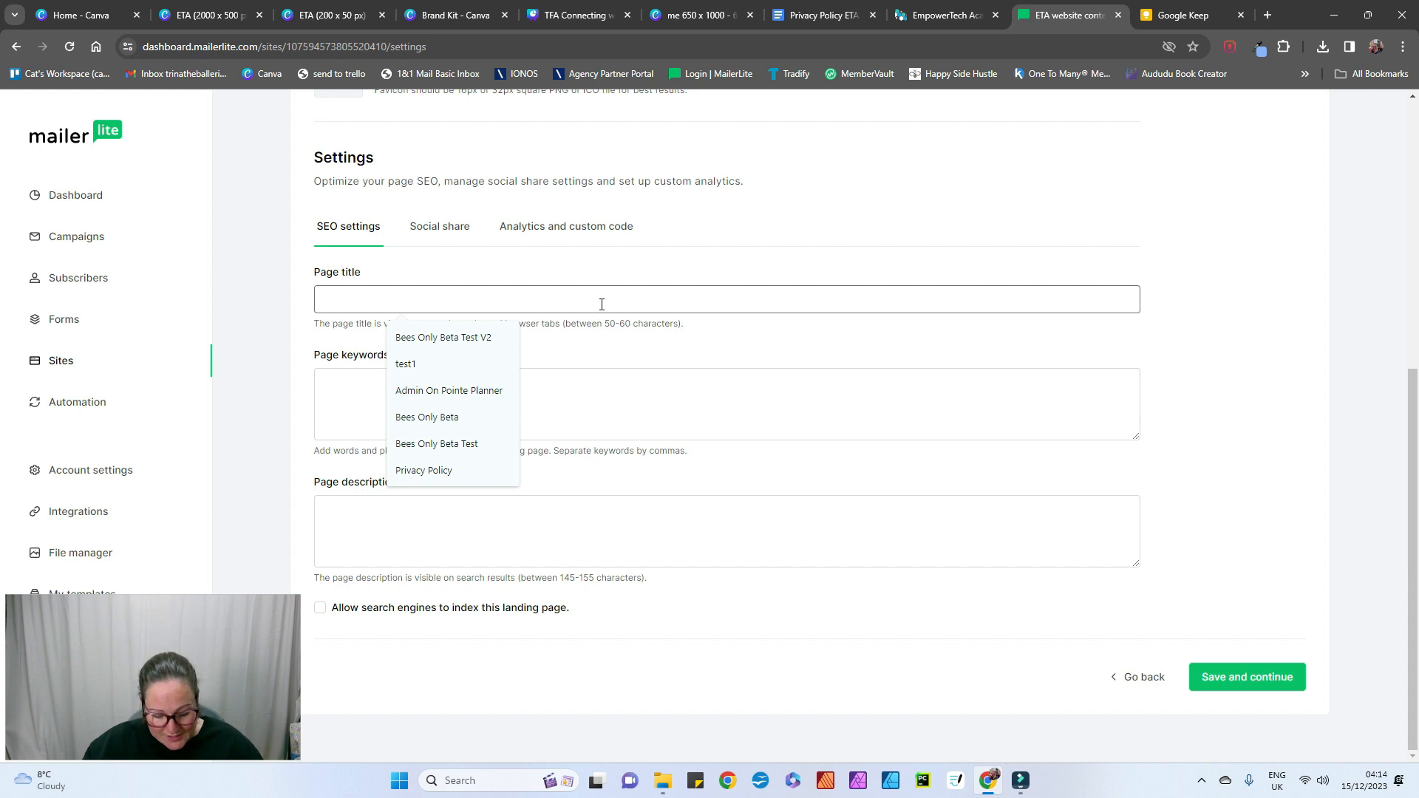
pyautogui.write('ETA Website content signup')
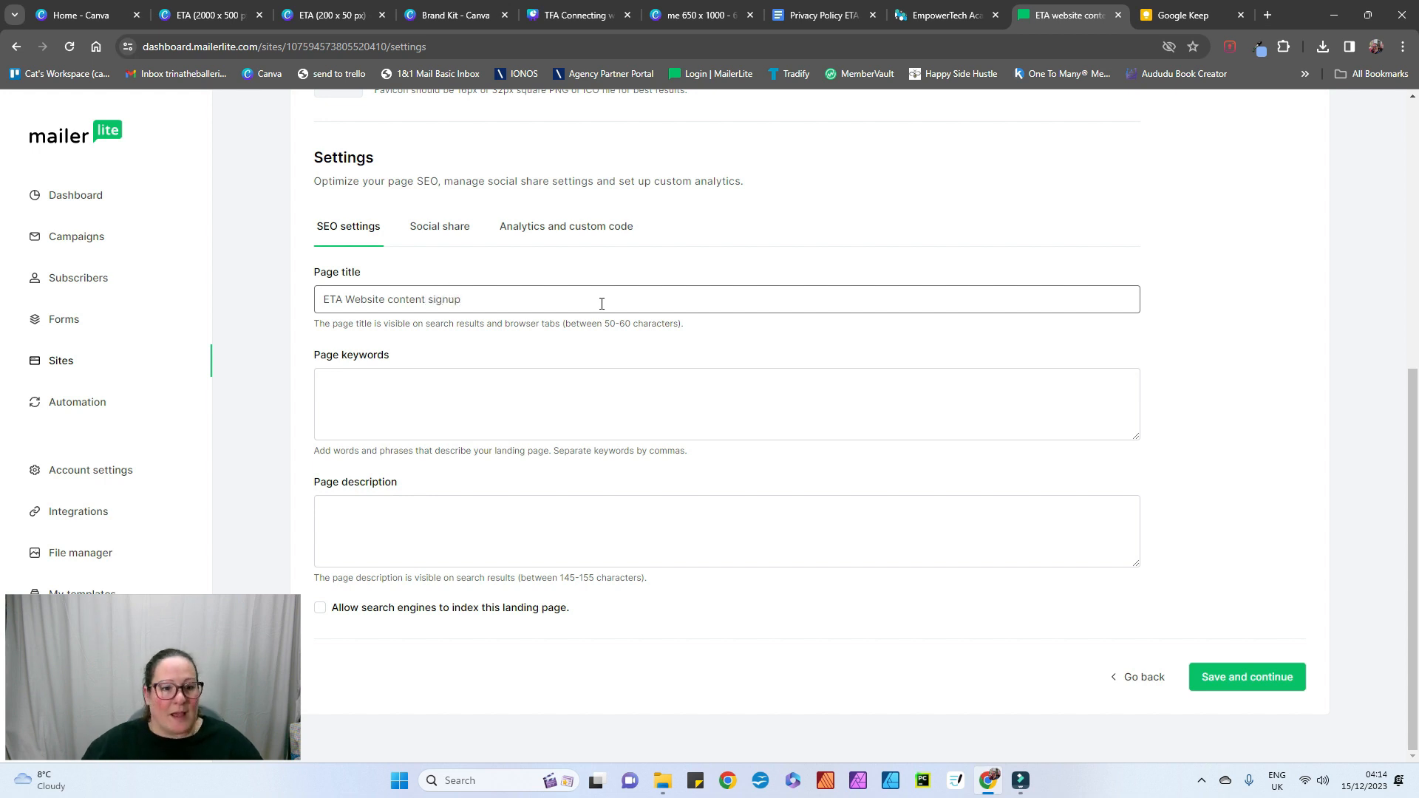
pyautogui.click(581, 345)
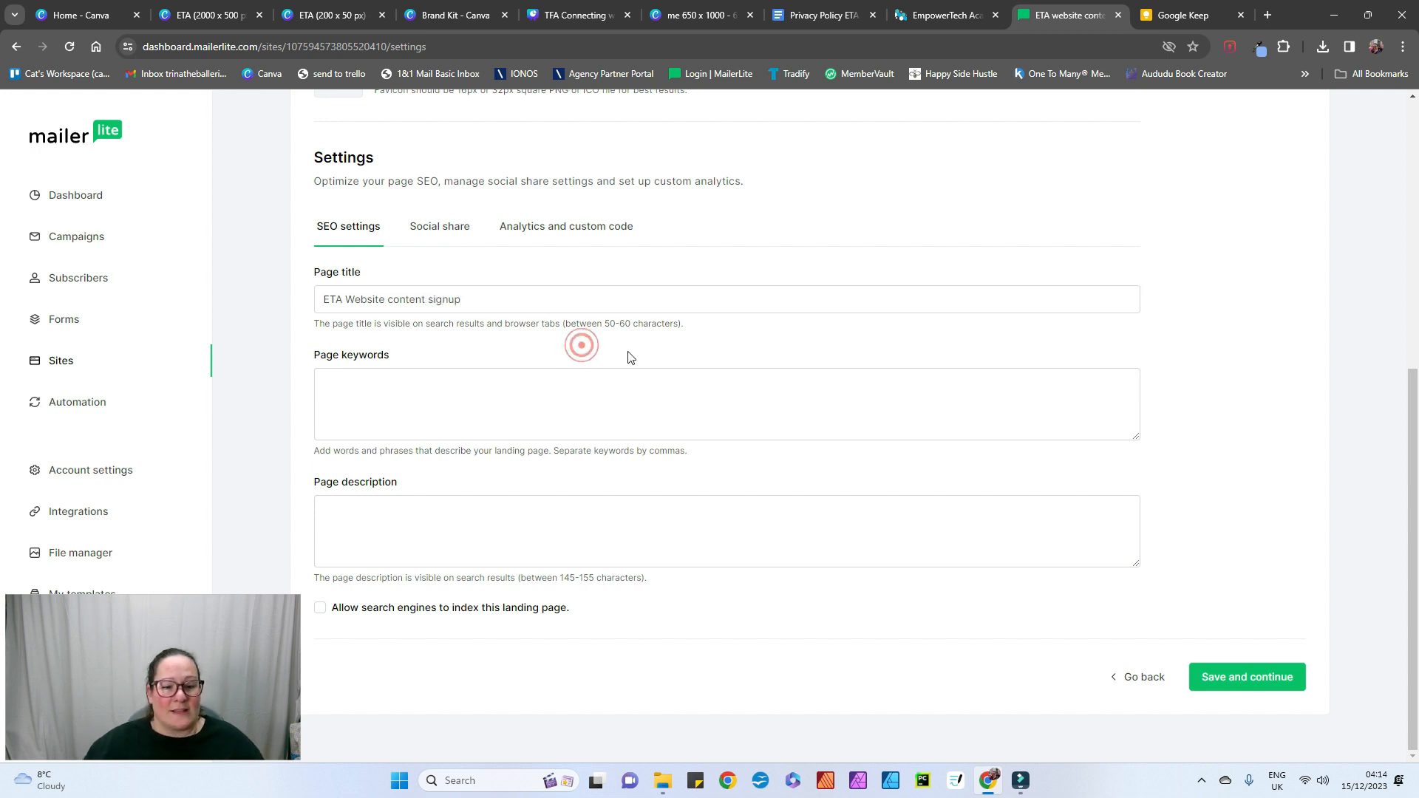
pyautogui.click(1298, 679)
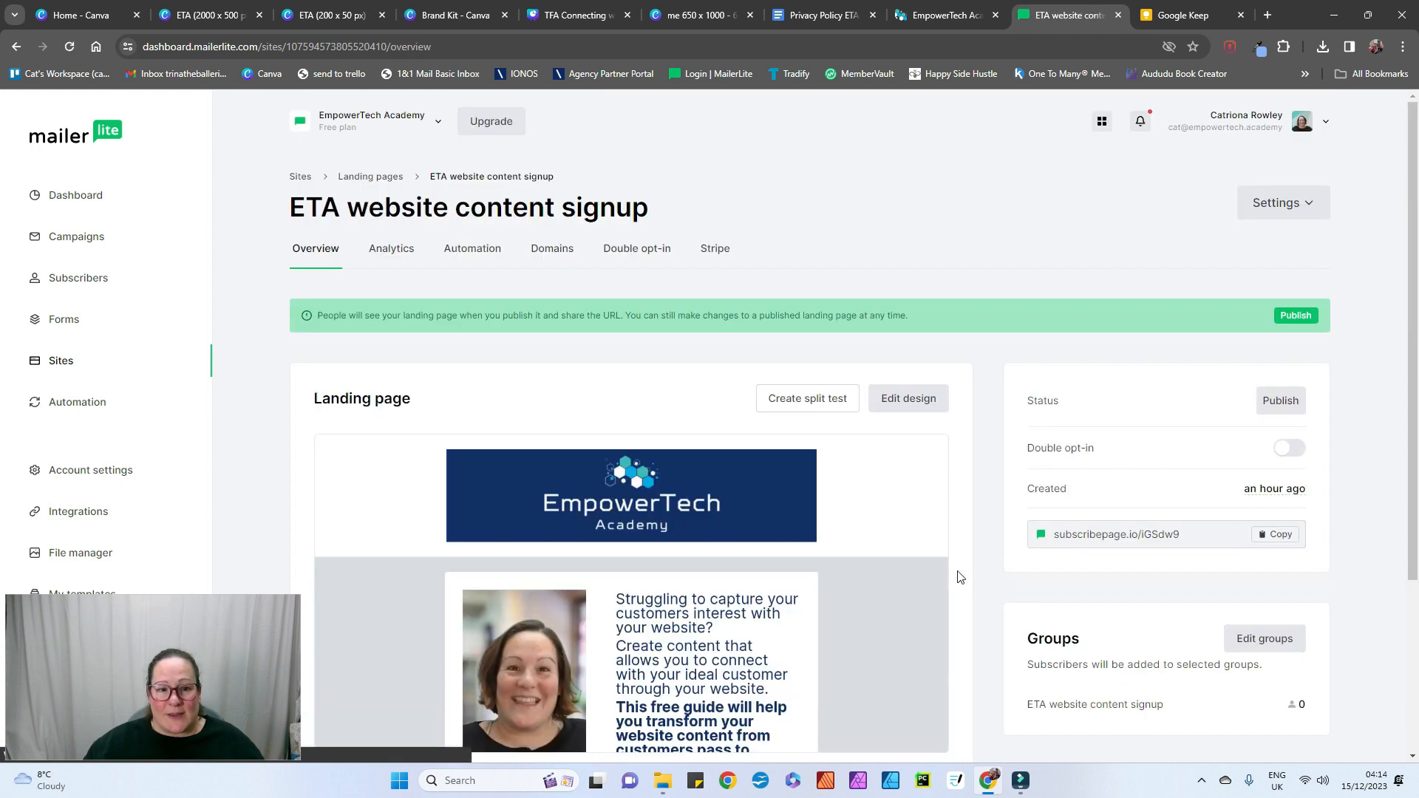
# Step: Create a new site of the landing page type named "Privacy Policy"
pyautogui.moveTo(942, 491)
pyautogui.scroll(-2, 972, 469)
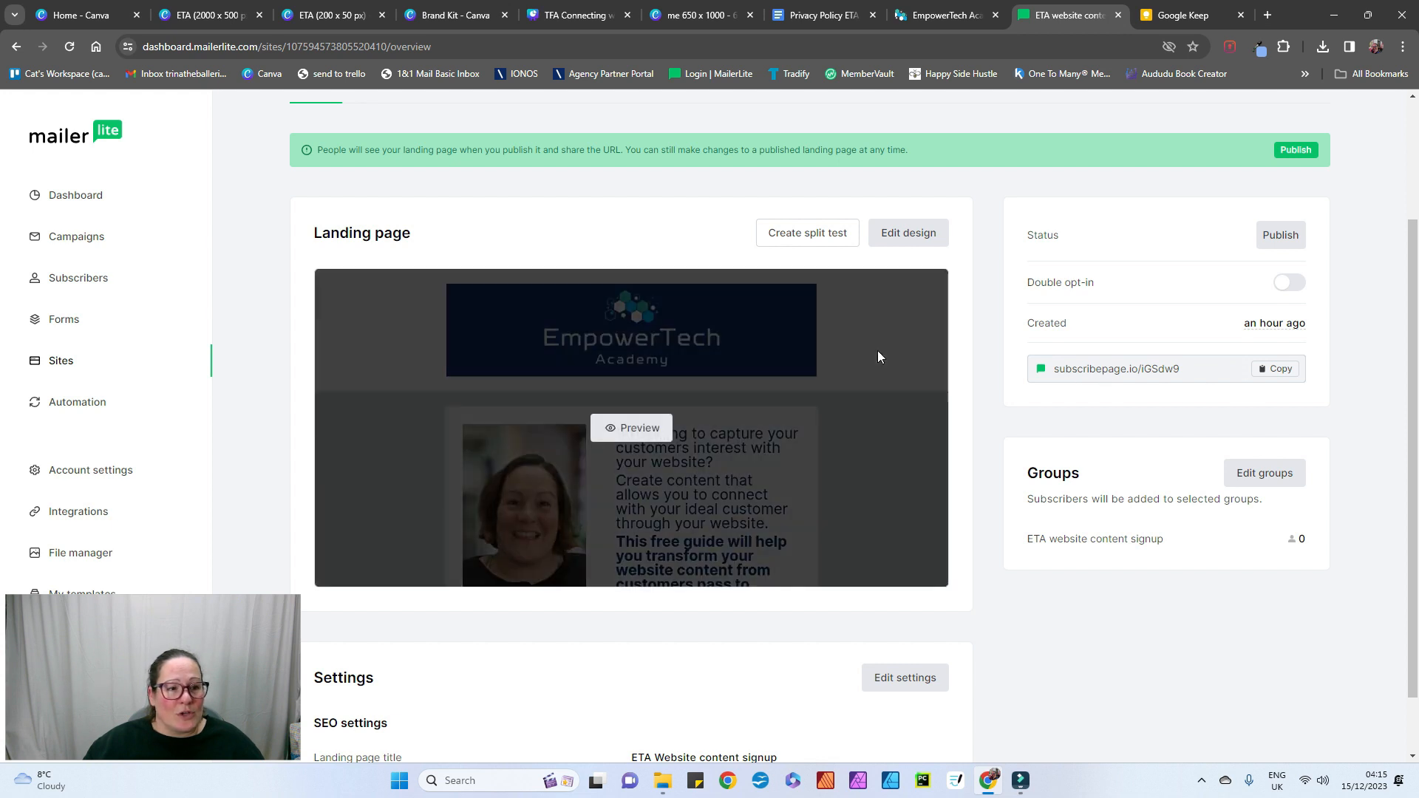
pyautogui.click(66, 362)
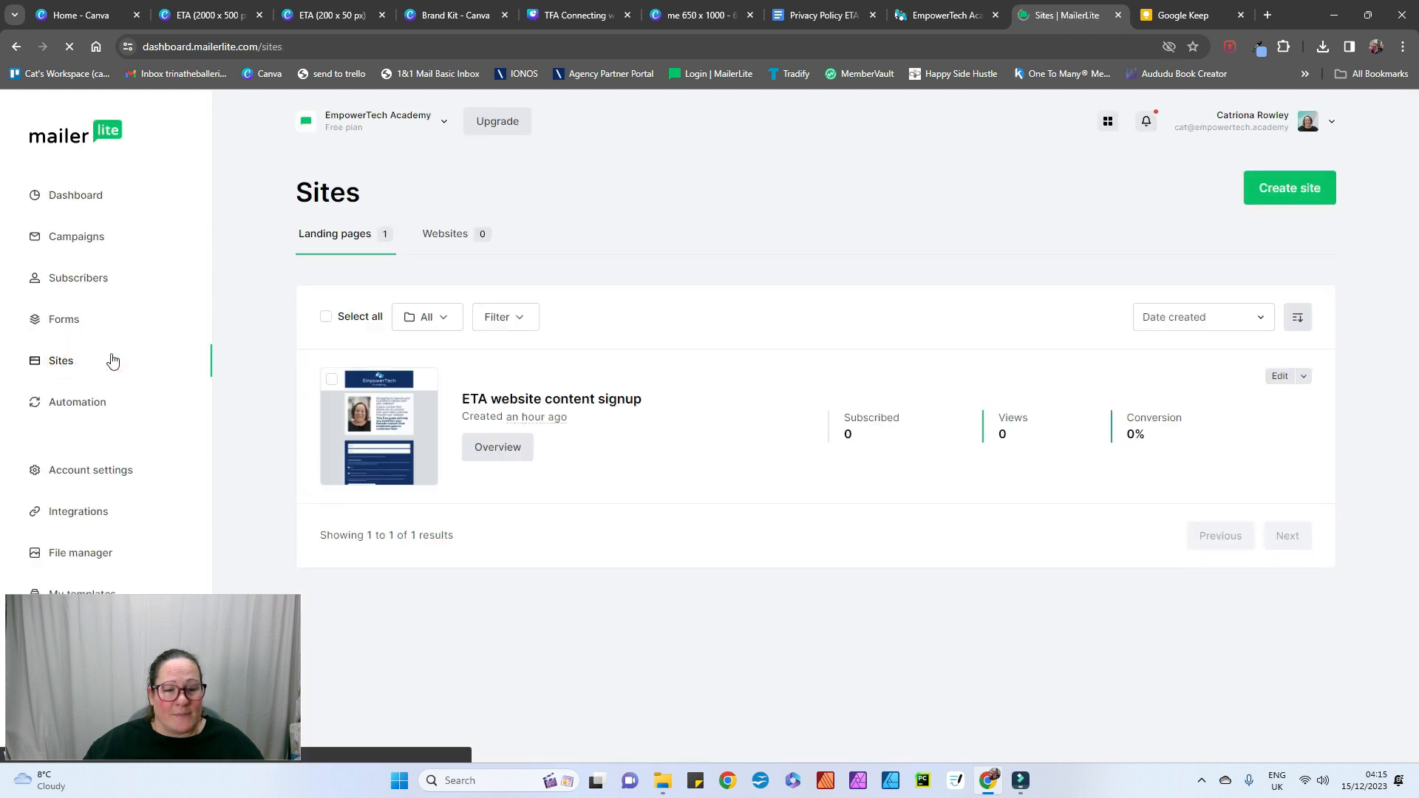
pyautogui.click(1271, 192)
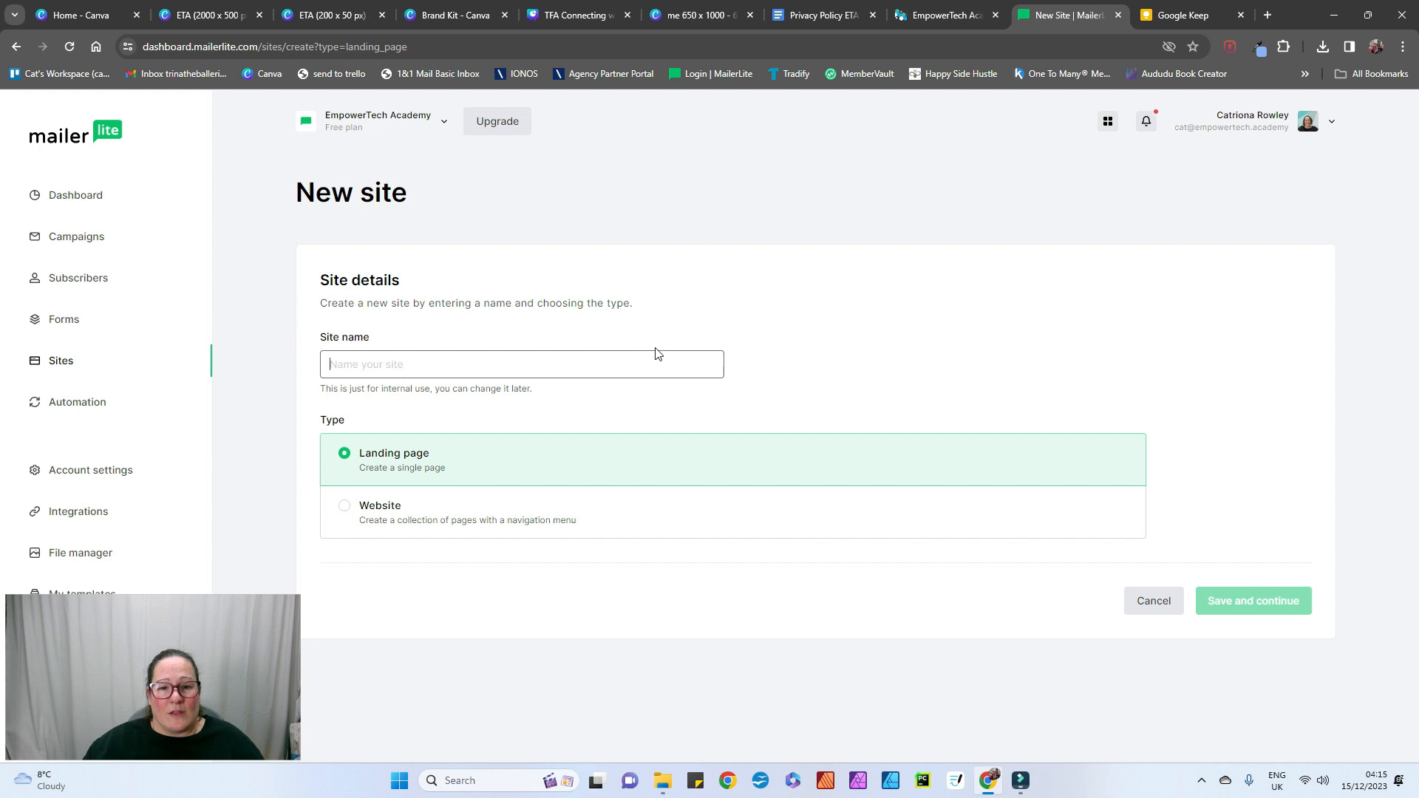
pyautogui.click(646, 369)
pyautogui.write('Privacy')
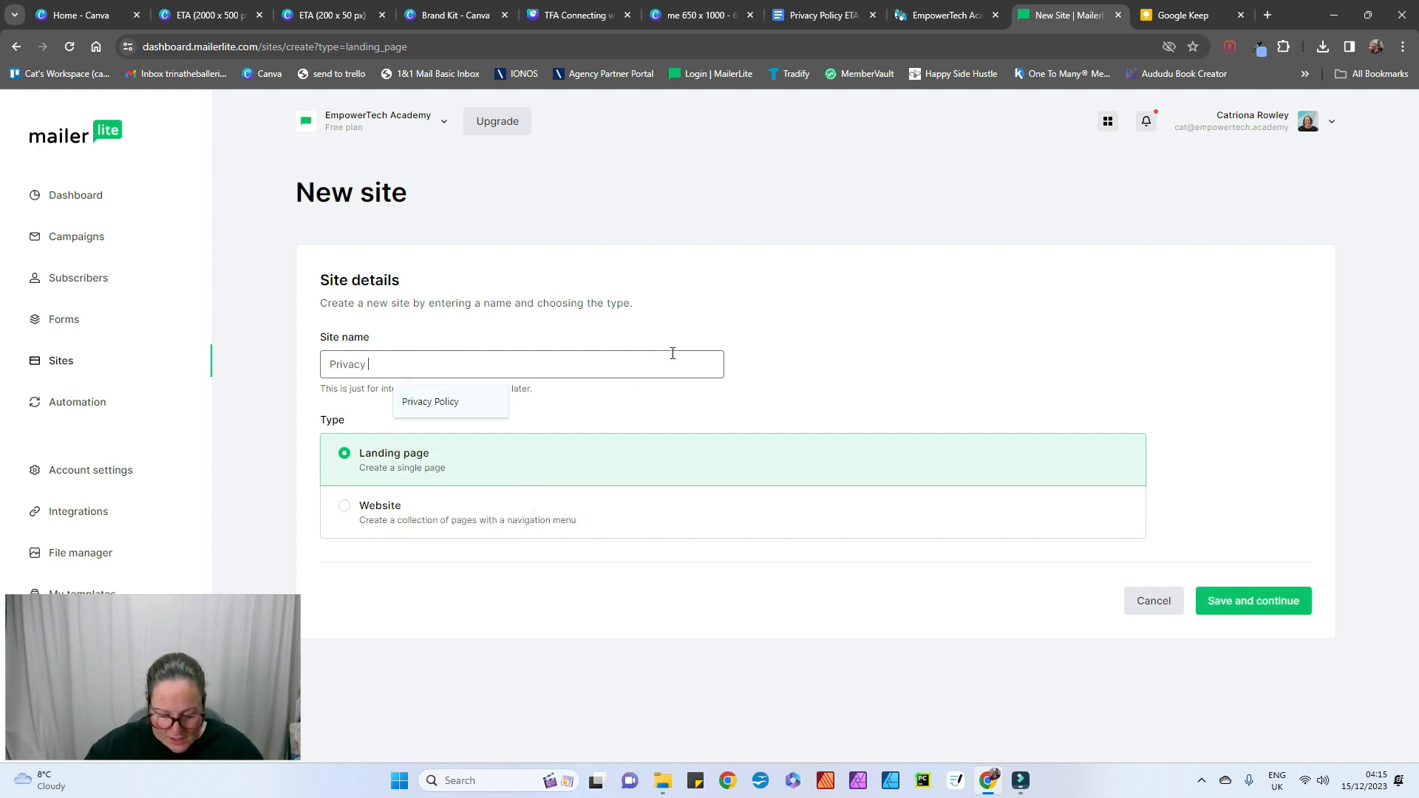
pyautogui.write(' Policy')
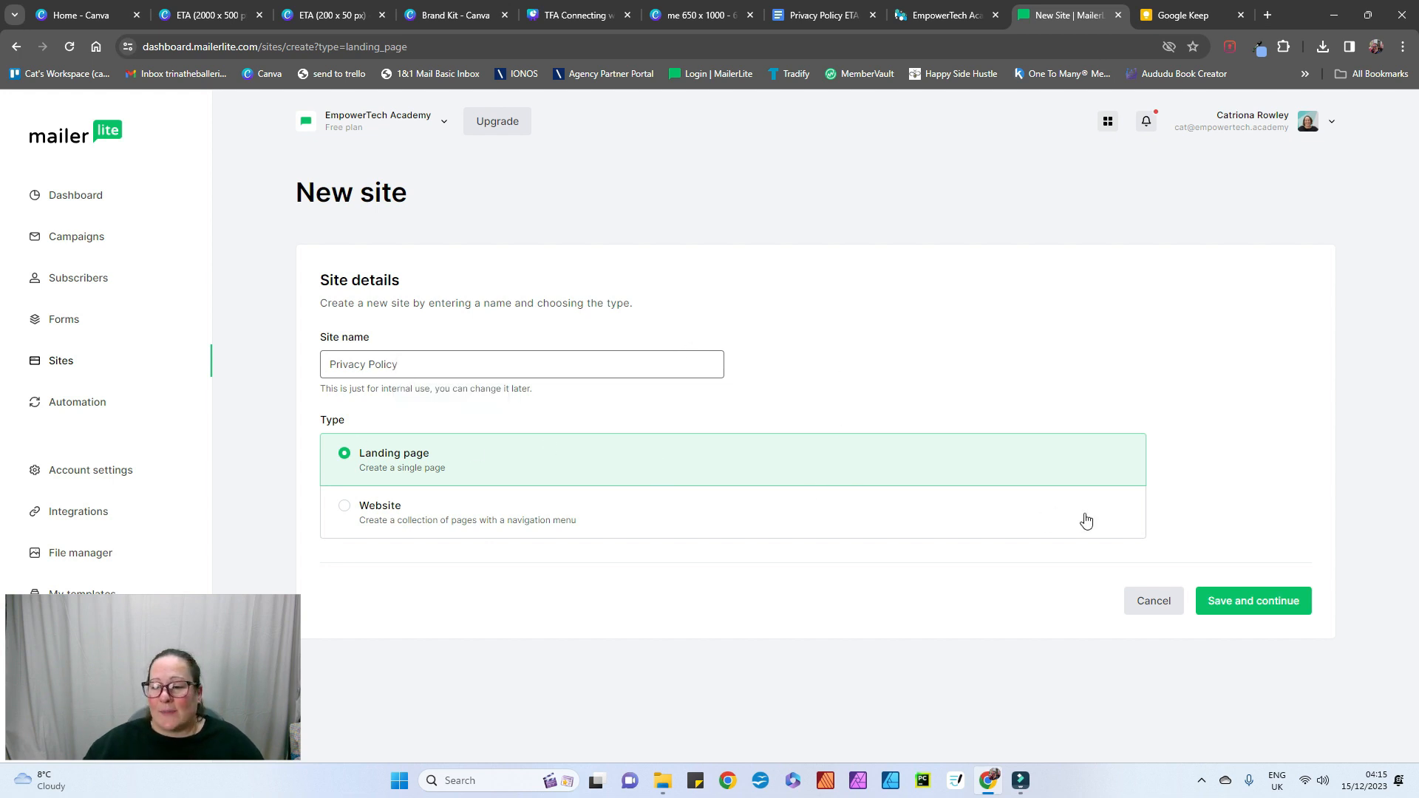
pyautogui.click(1214, 600)
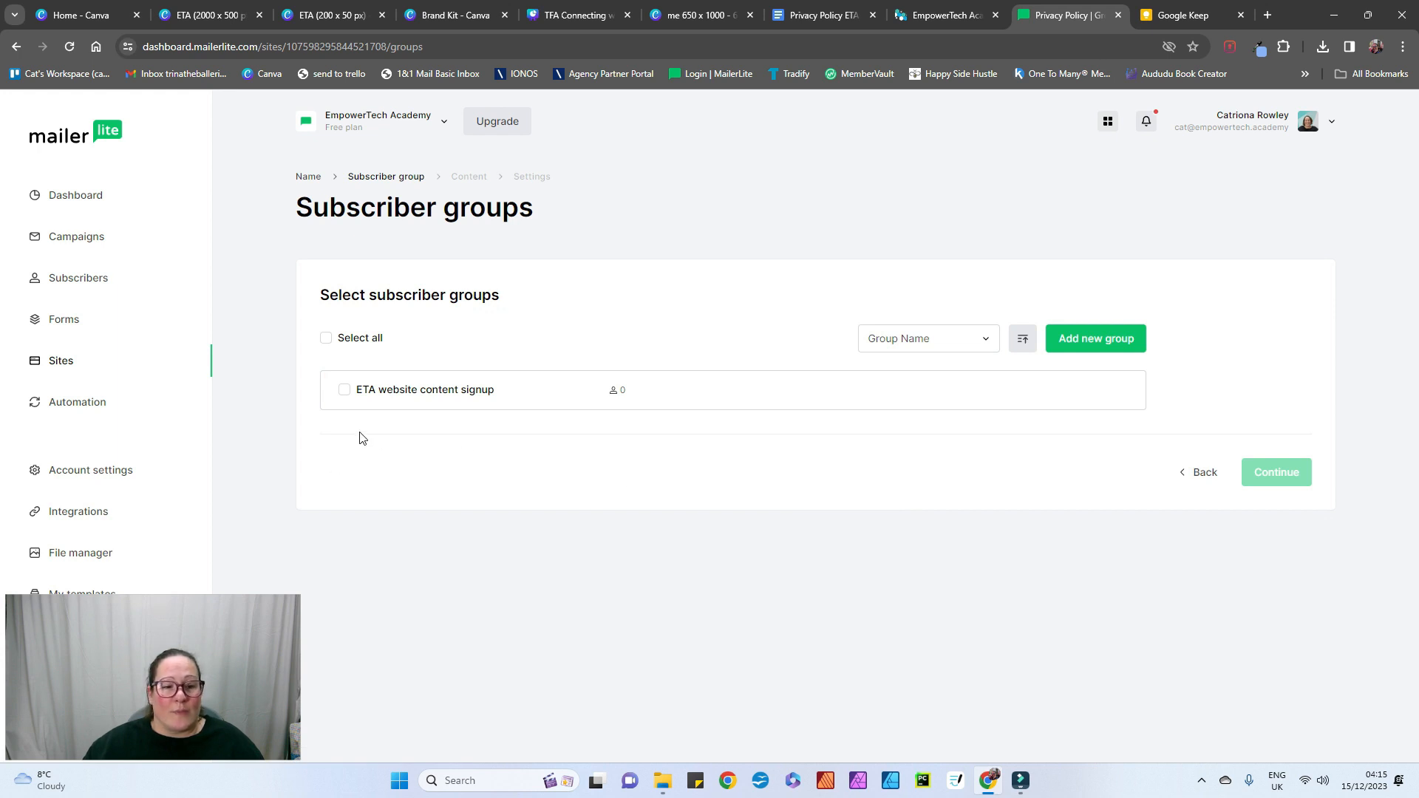
# Step: Assign the "ETA website content signup" subscriber group to the new page and start its design from scratch
pyautogui.click(345, 391)
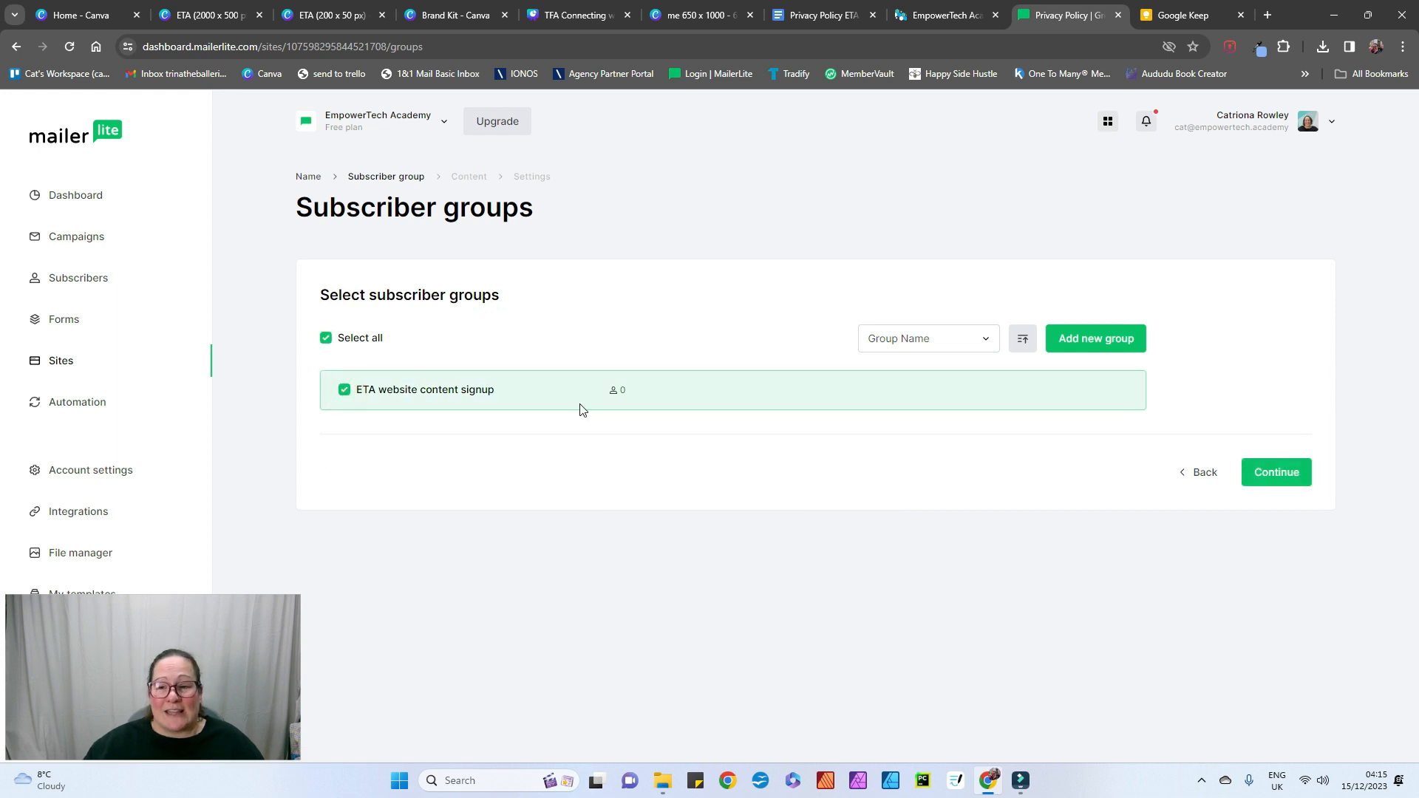
pyautogui.click(1271, 477)
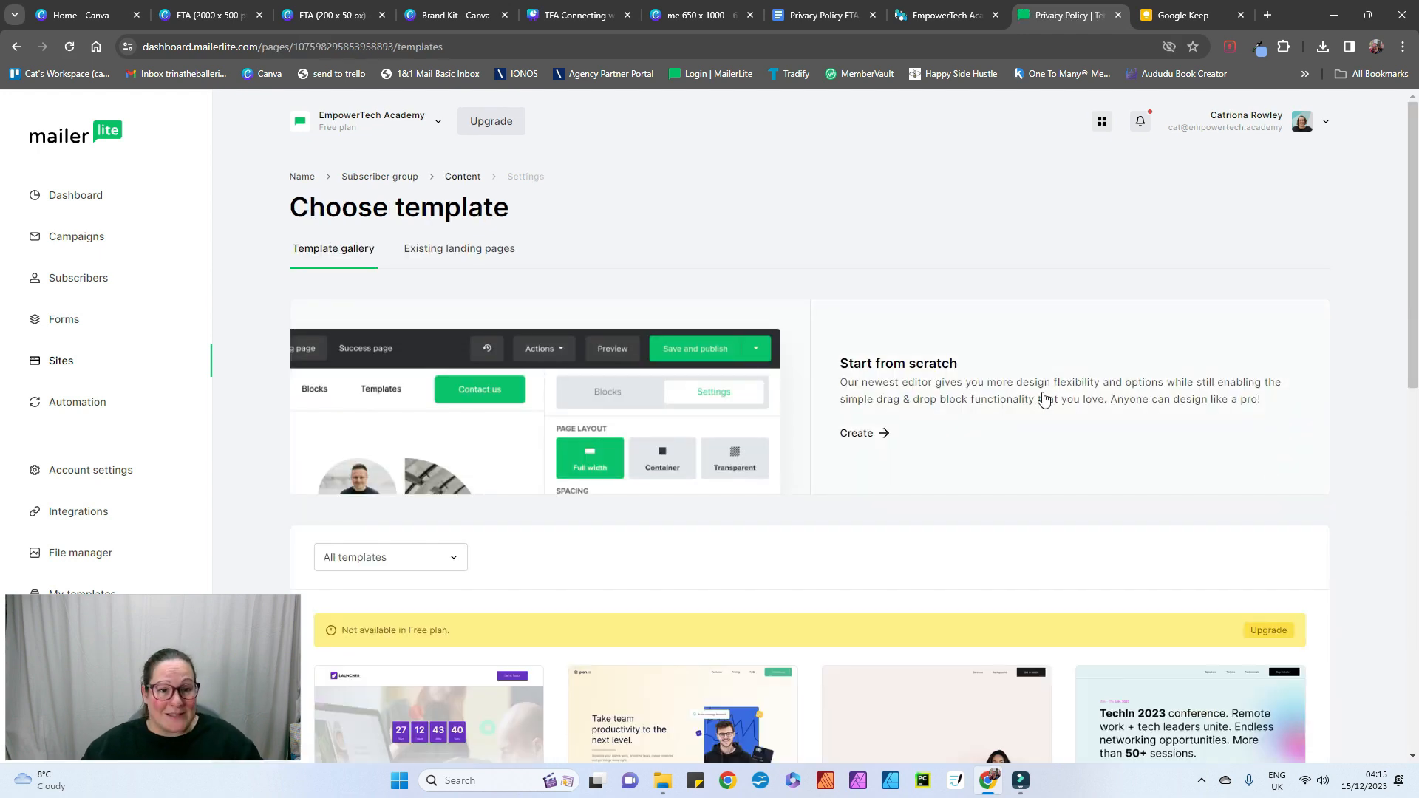
pyautogui.click(861, 436)
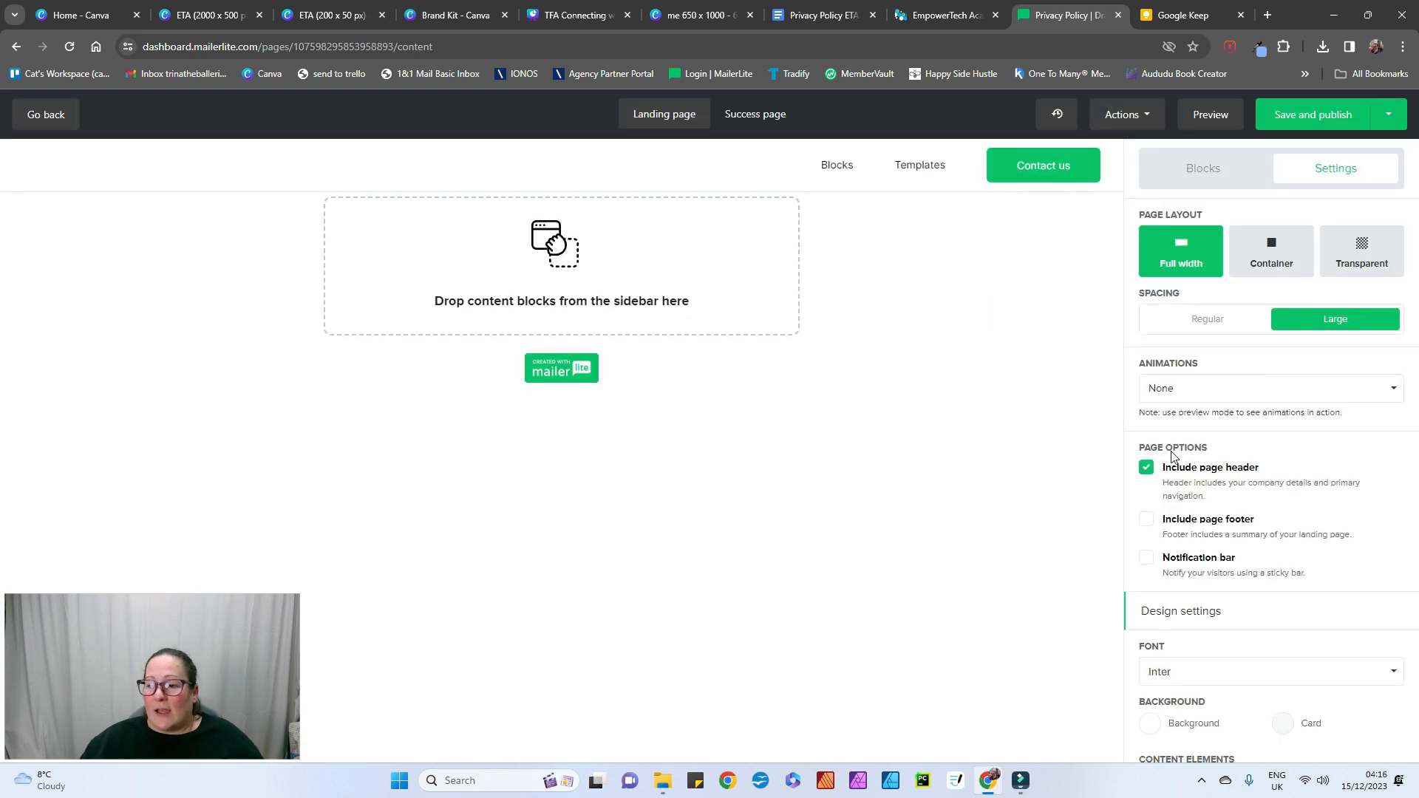
# Step: Exclude the page header from the Privacy Policy page and add a text block to the empty content area
pyautogui.click(1147, 468)
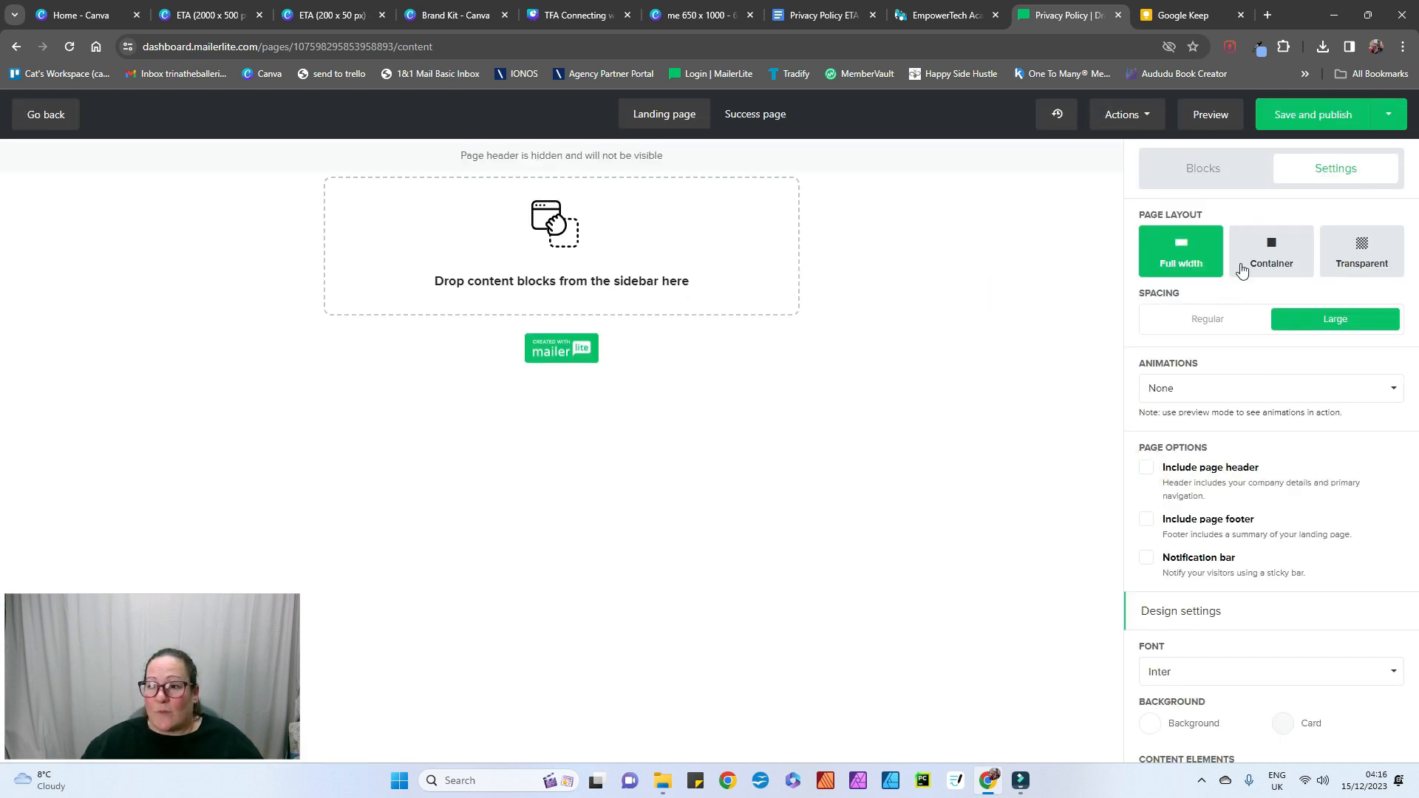
pyautogui.click(1201, 170)
pyautogui.moveTo(1180, 303); pyautogui.dragTo(625, 237)
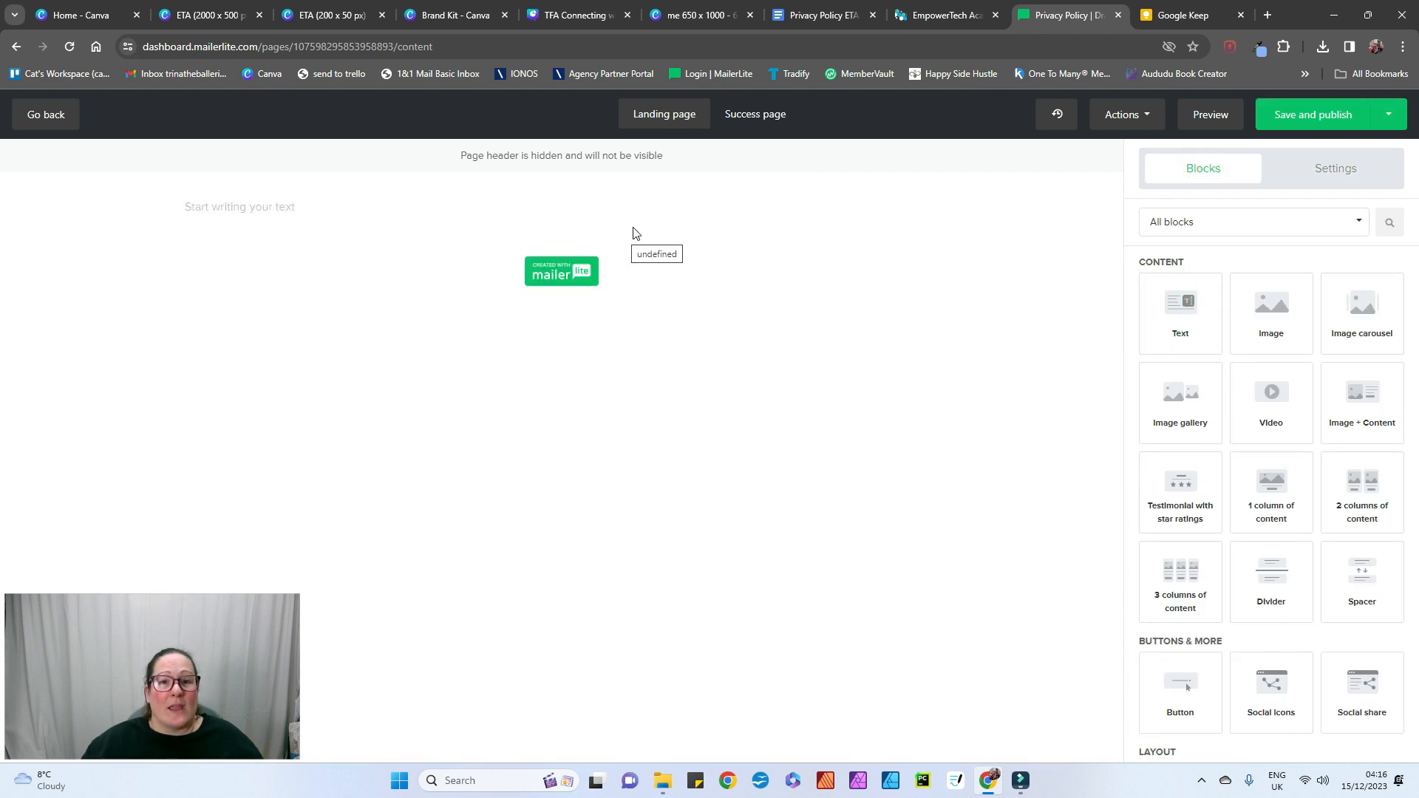
# Step: Switch to the "Privacy Policy ETA" Google Doc and copy its entire text
pyautogui.click(814, 15)
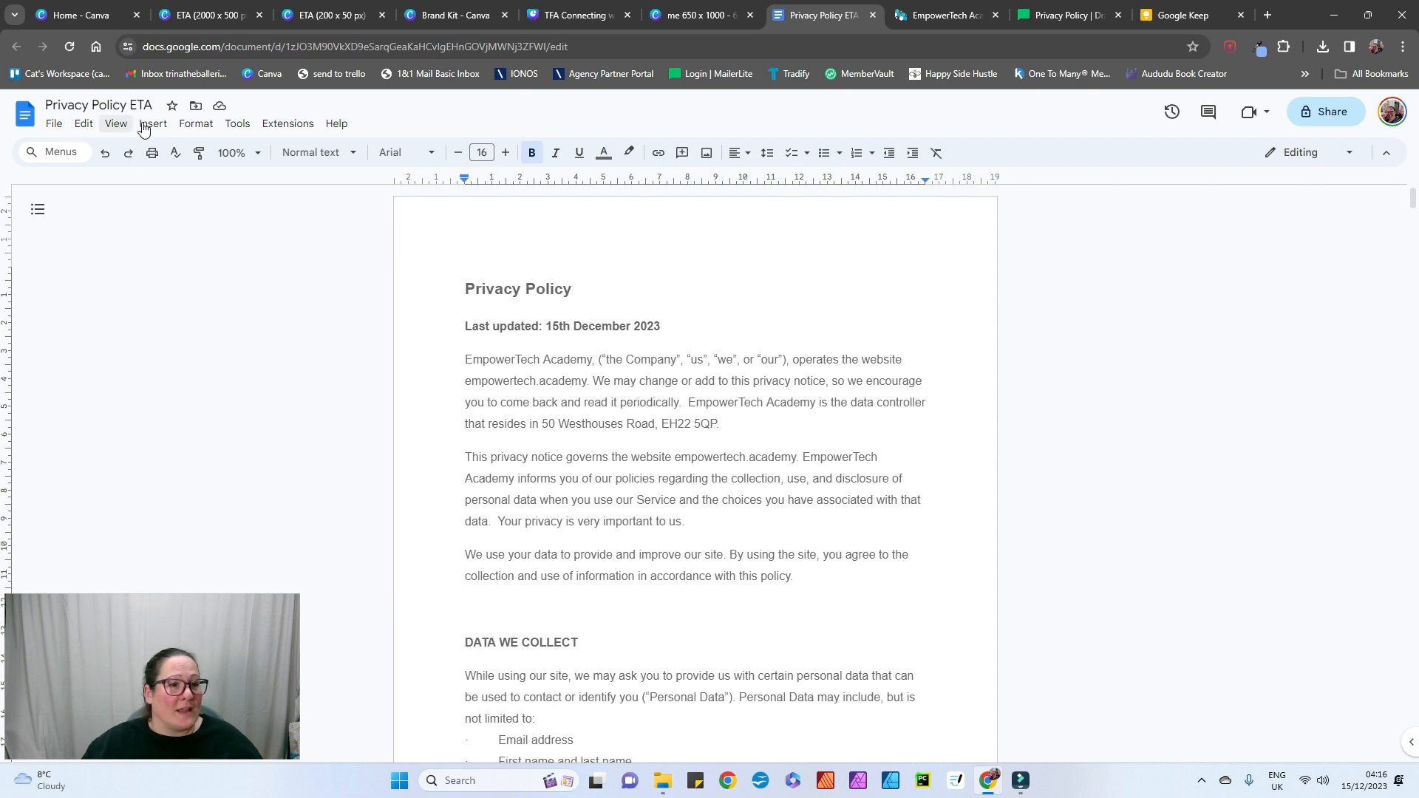
pyautogui.click(82, 124)
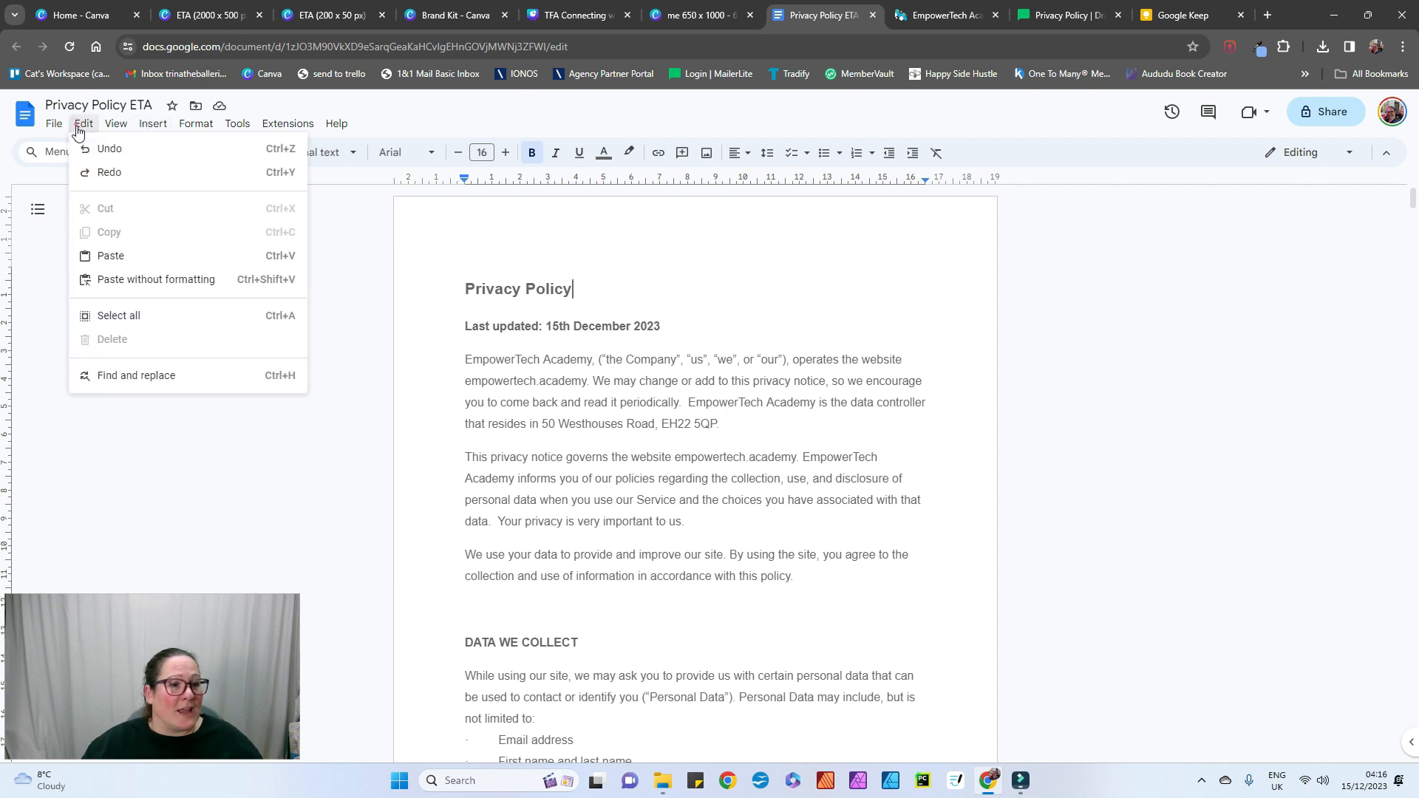
pyautogui.click(117, 318)
pyautogui.hotkey('ctrl', 'c')
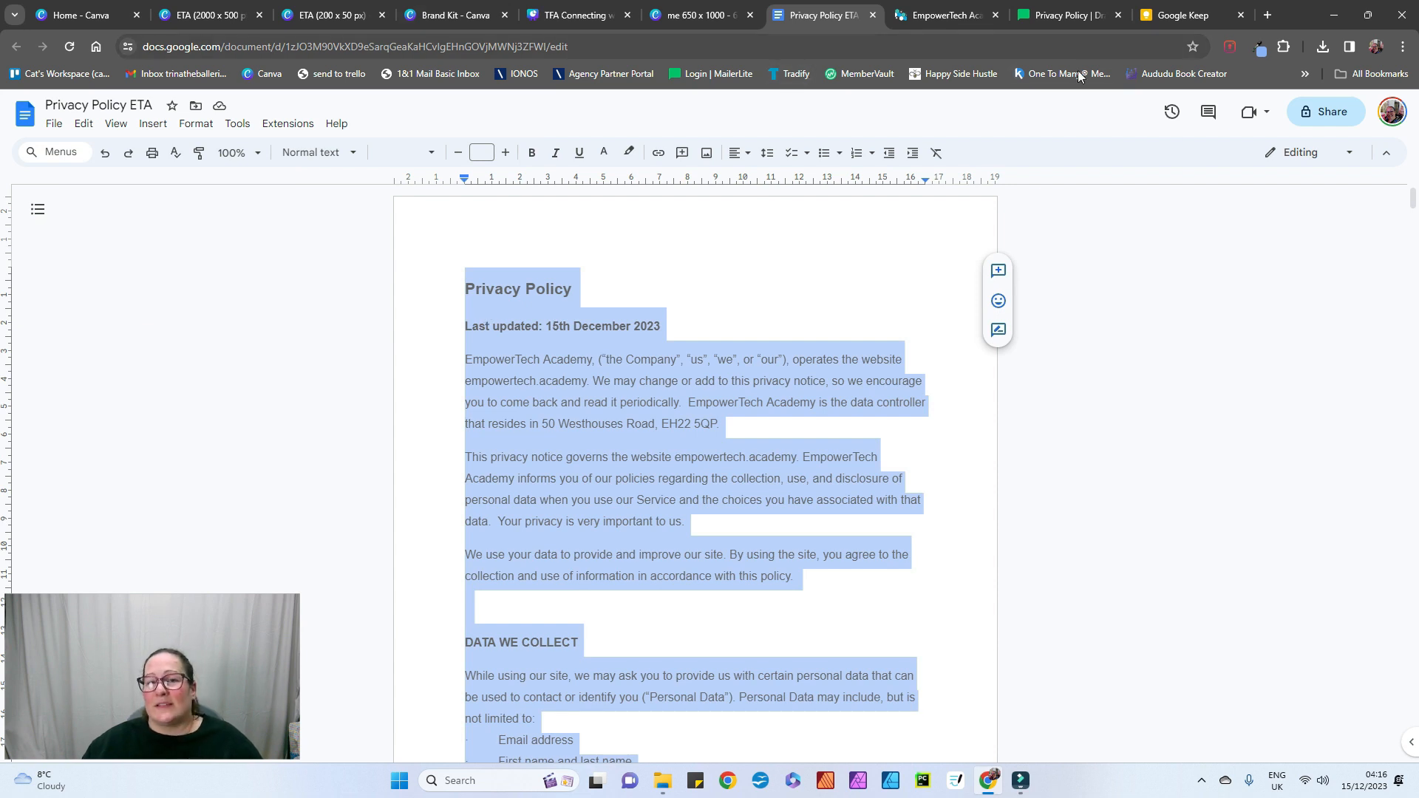
# Step: Return to the MailerLite page editor and paste the copied privacy policy into the empty text block
pyautogui.click(1064, 15)
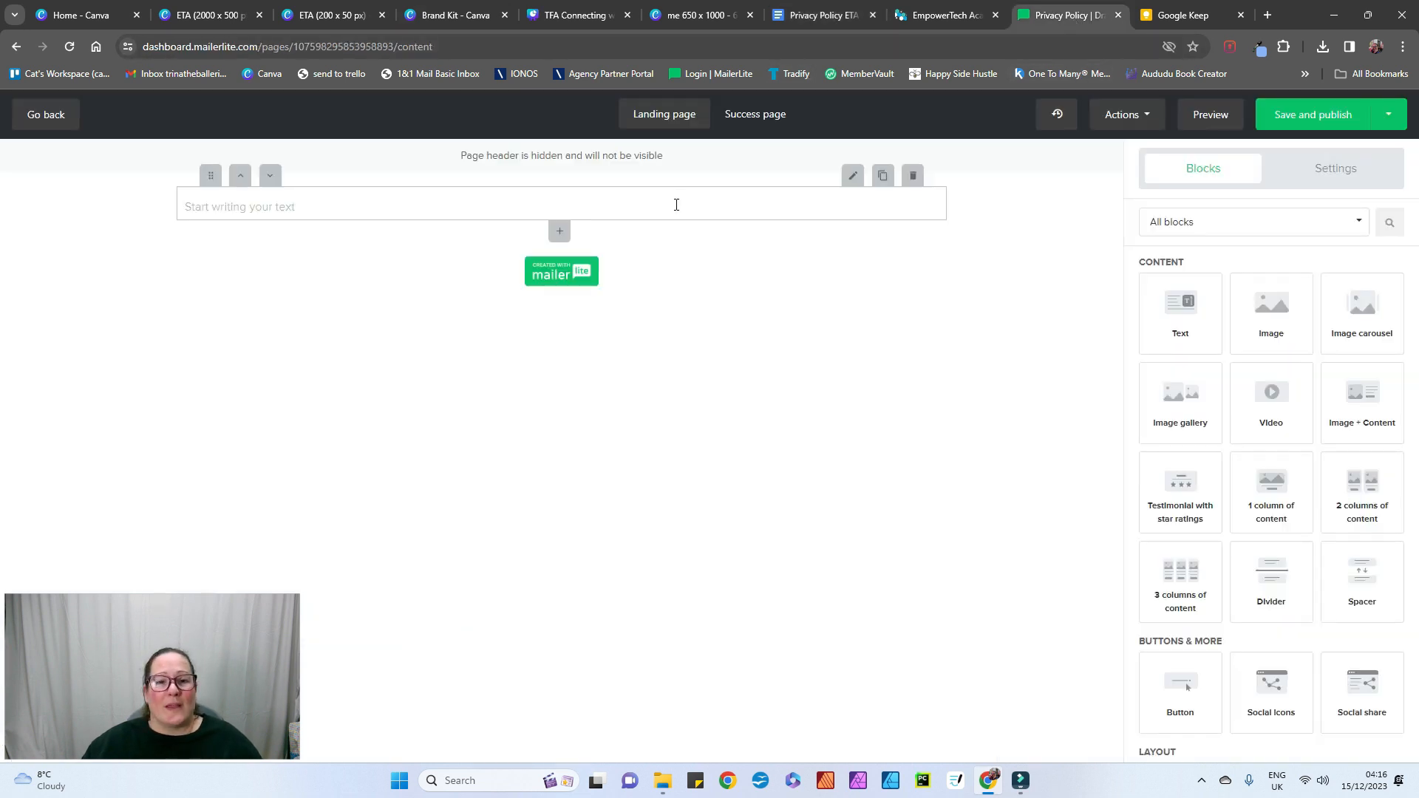
pyautogui.click(596, 207)
pyautogui.hotkey('ctrl', 'v')
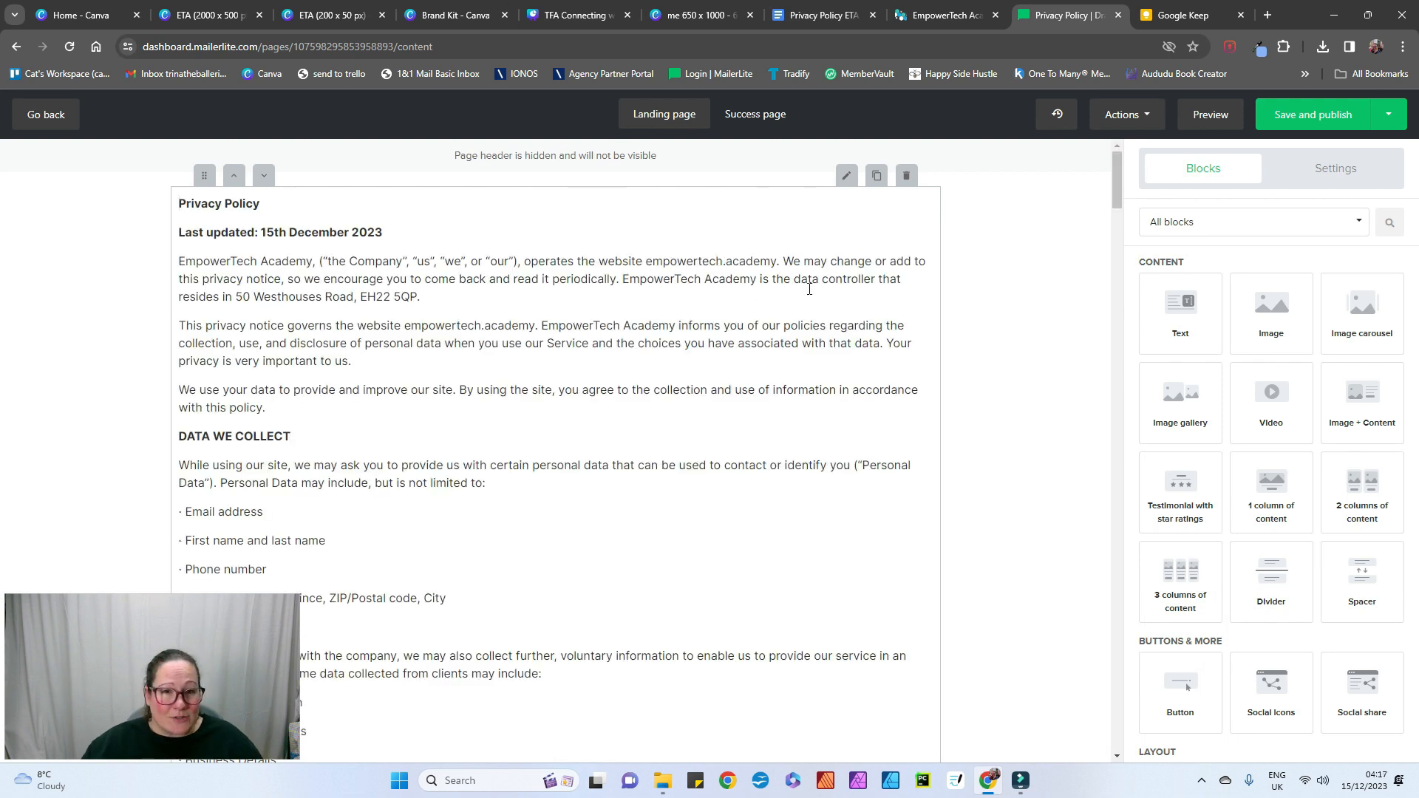
# Step: Check the Privacy Policy site's success page, return to its landing page and look through the pasted policy text
pyautogui.click(751, 121)
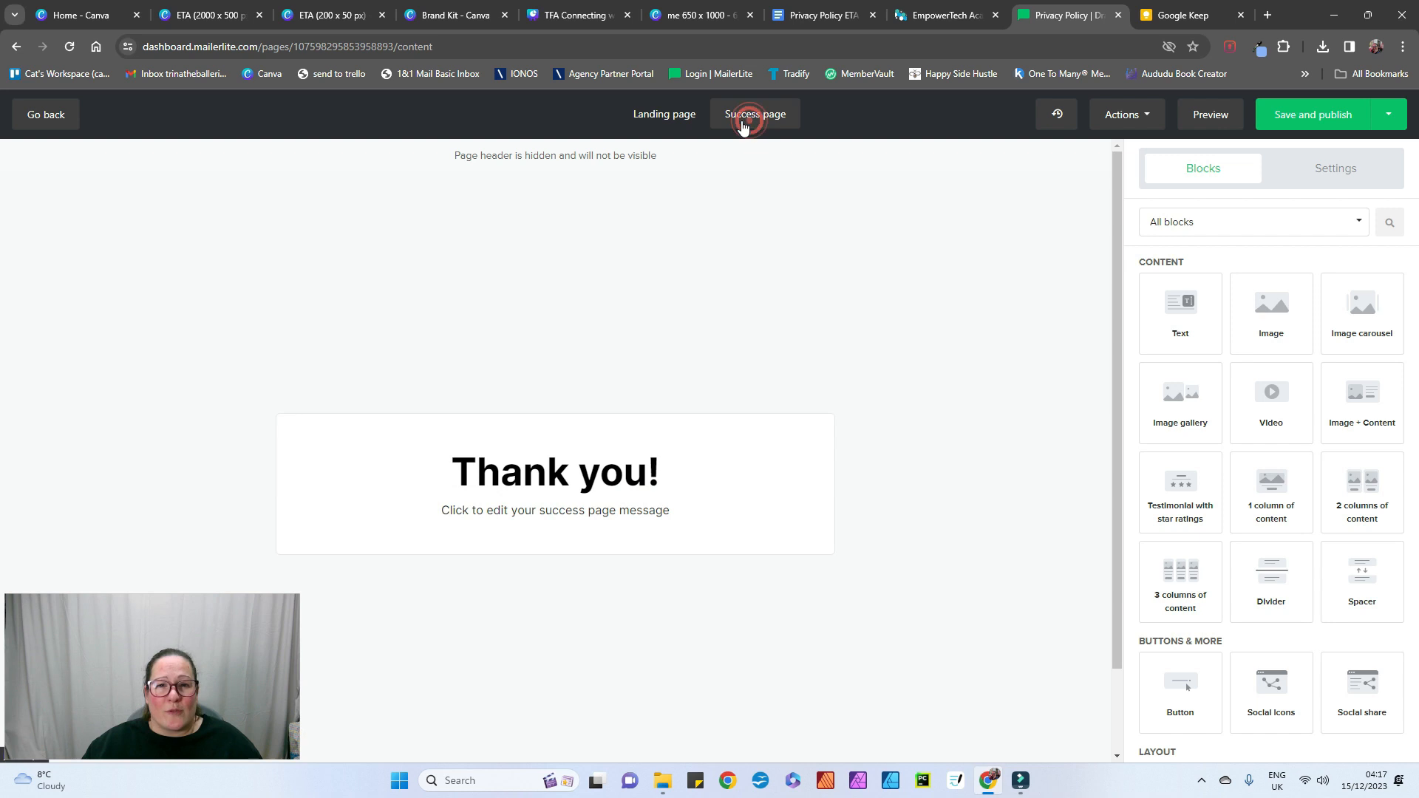
pyautogui.click(679, 120)
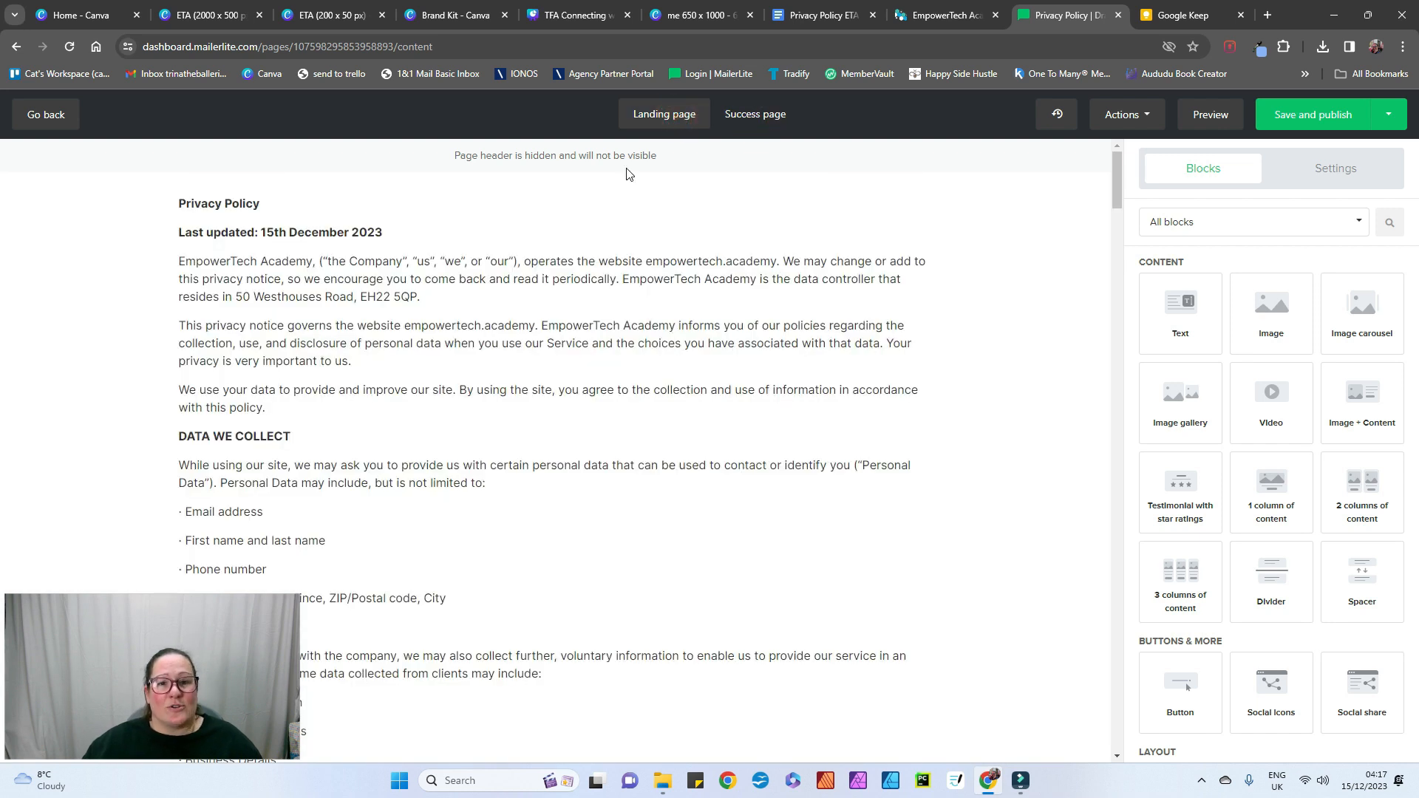
pyautogui.scroll(-15, 635, 295)
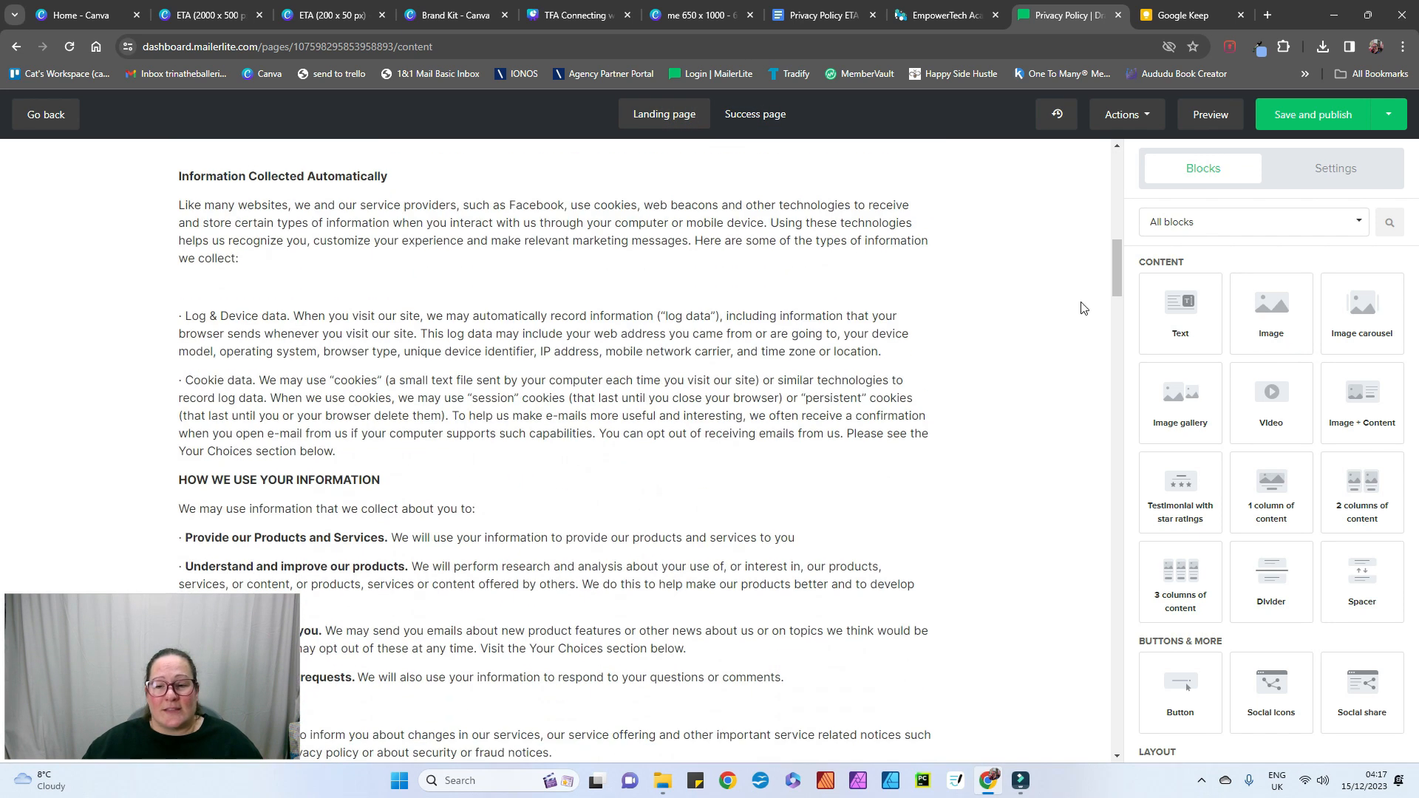
pyautogui.moveTo(1116, 259); pyautogui.dragTo(1120, 159)
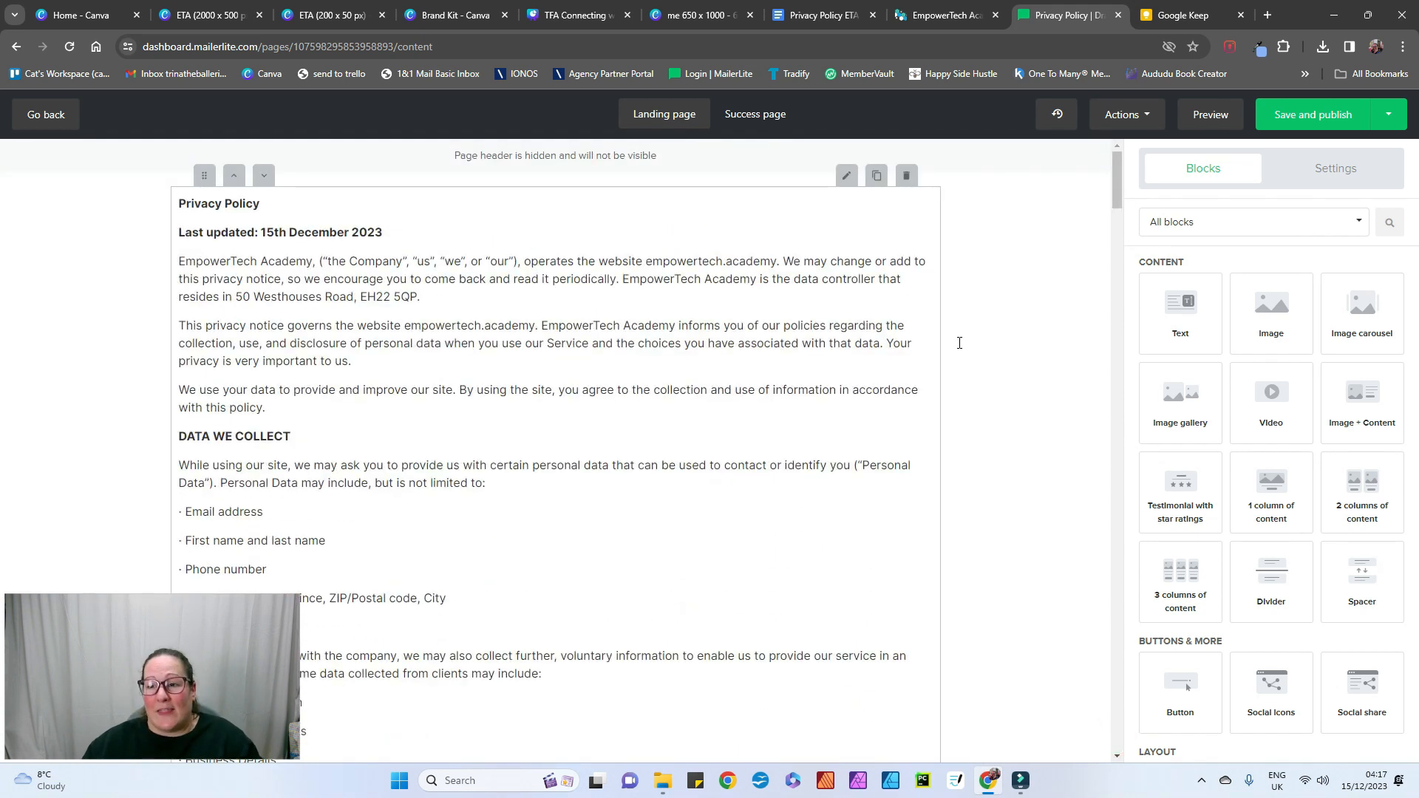
# Step: Save and publish the Privacy Policy page with "Privacy Policy" as its SEO page title
pyautogui.click(1333, 113)
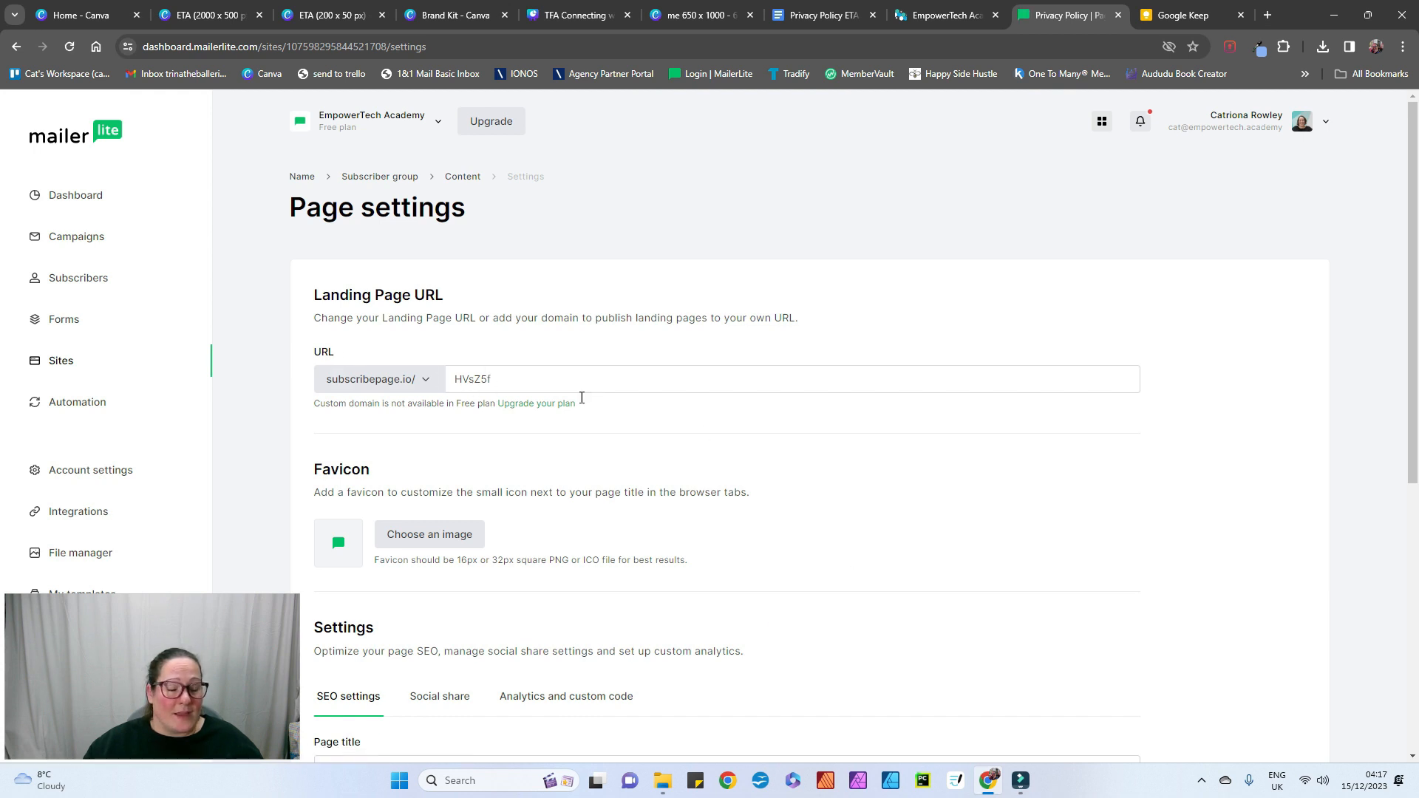
pyautogui.scroll(-6, 830, 485)
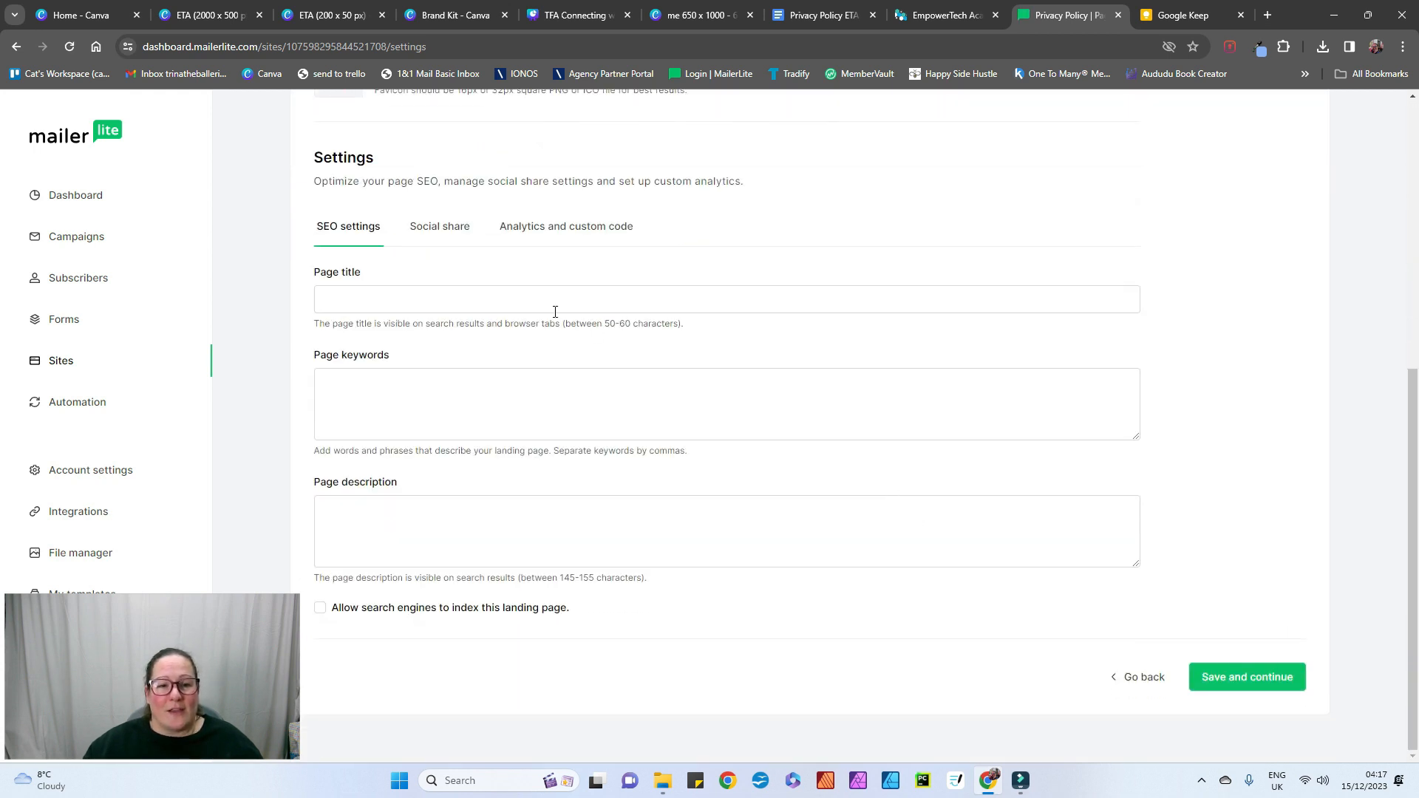
pyautogui.click(553, 303)
pyautogui.write('Pri')
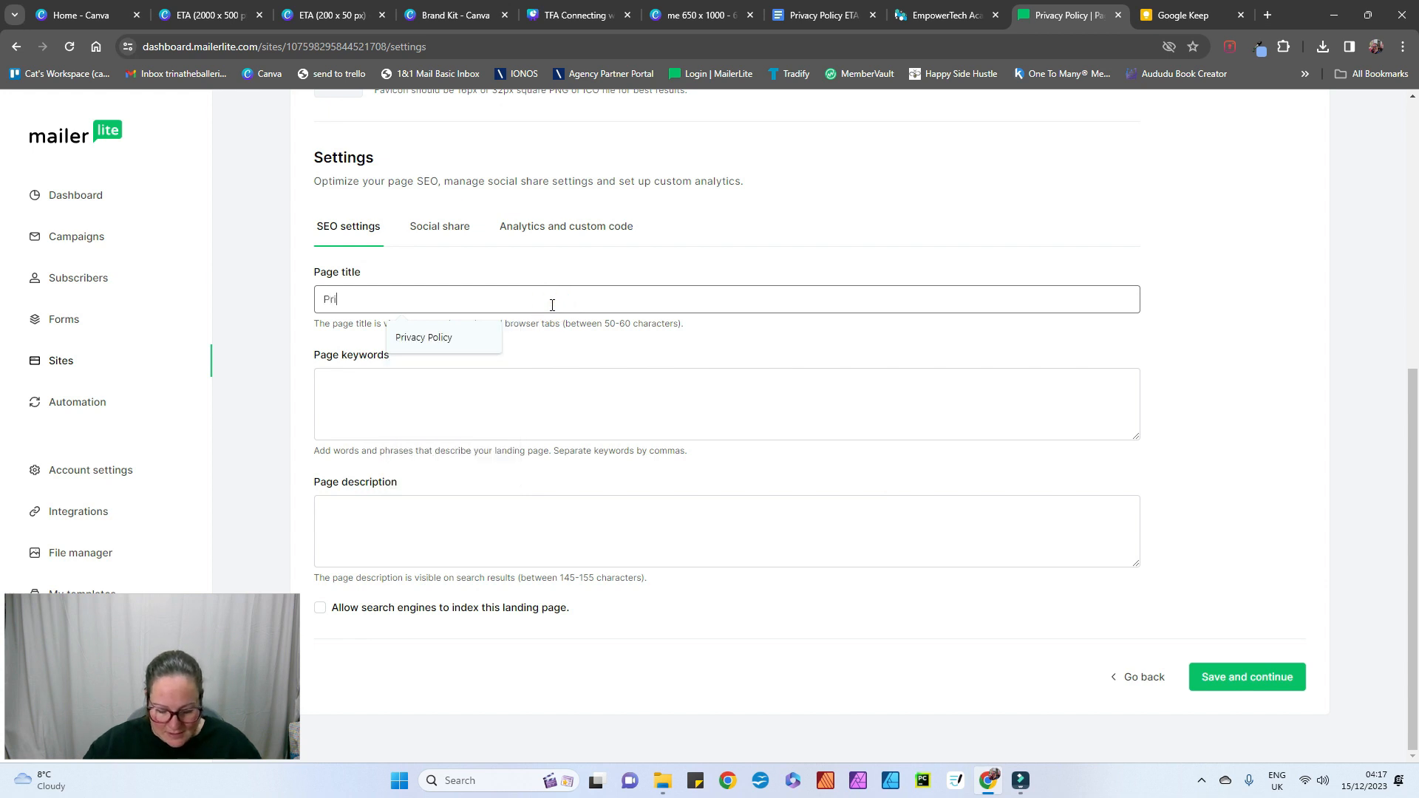
pyautogui.write('vacy Policy')
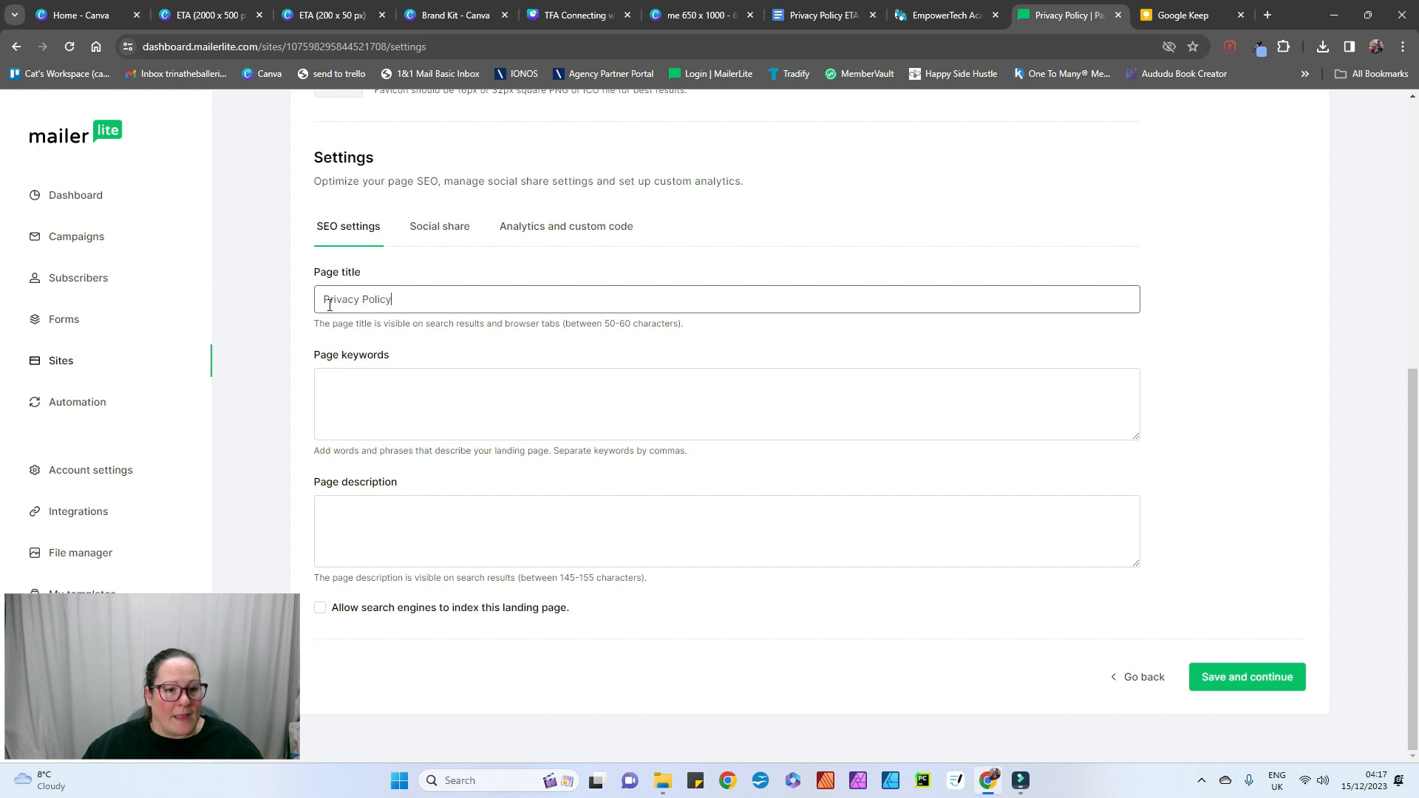
pyautogui.click(1221, 680)
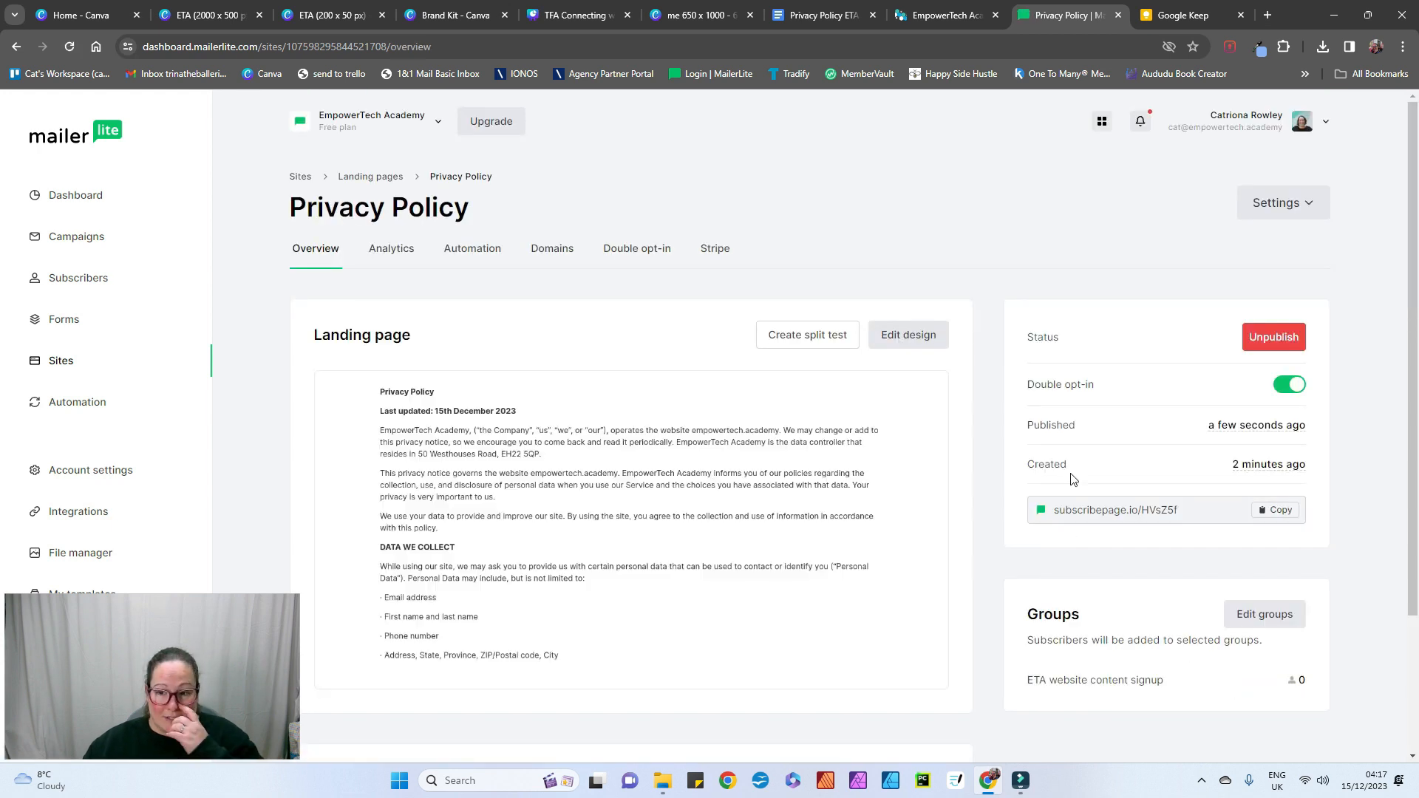
# Step: Copy the Privacy Policy page's public URL and open the "ETA website content signup" landing page for editing
pyautogui.click(1273, 512)
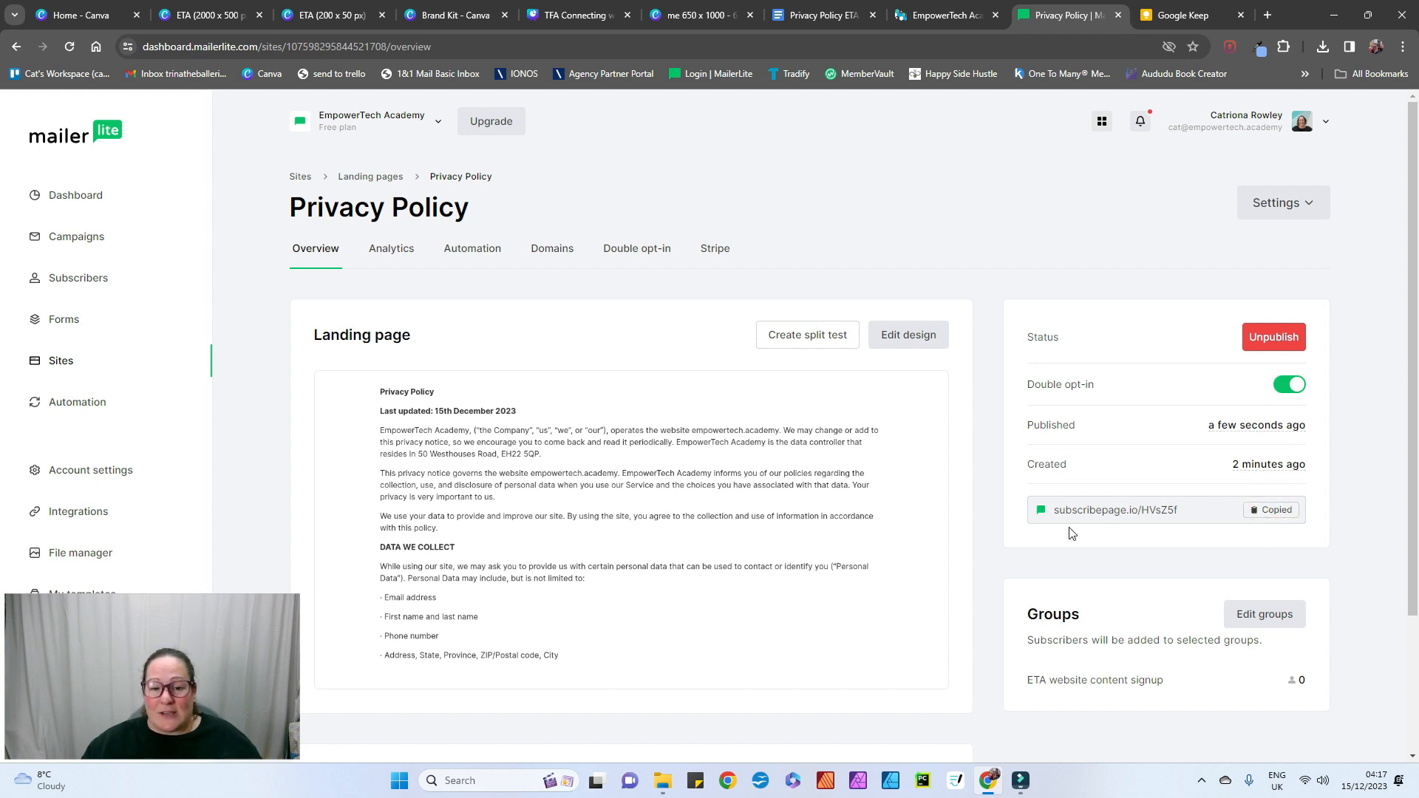
pyautogui.click(62, 362)
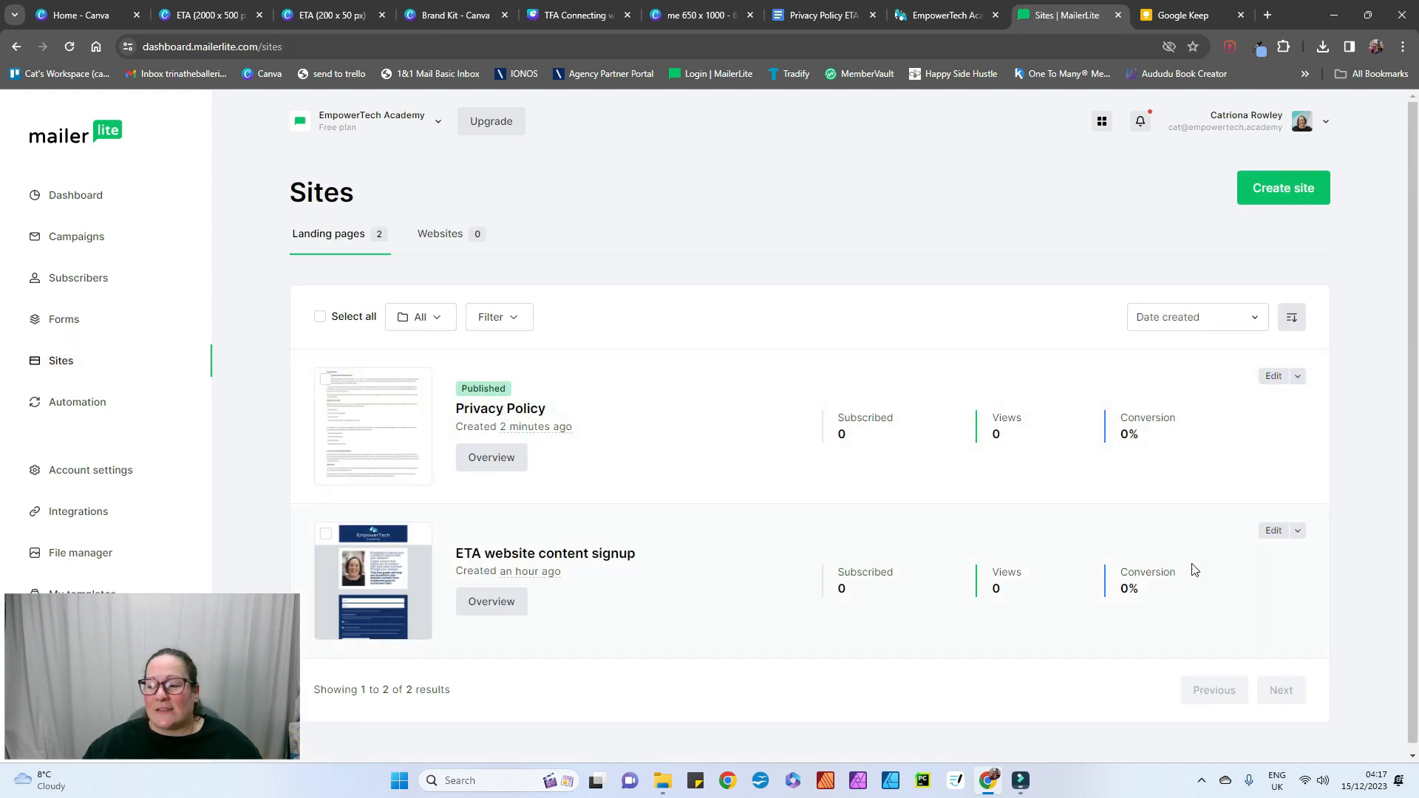
pyautogui.click(1269, 532)
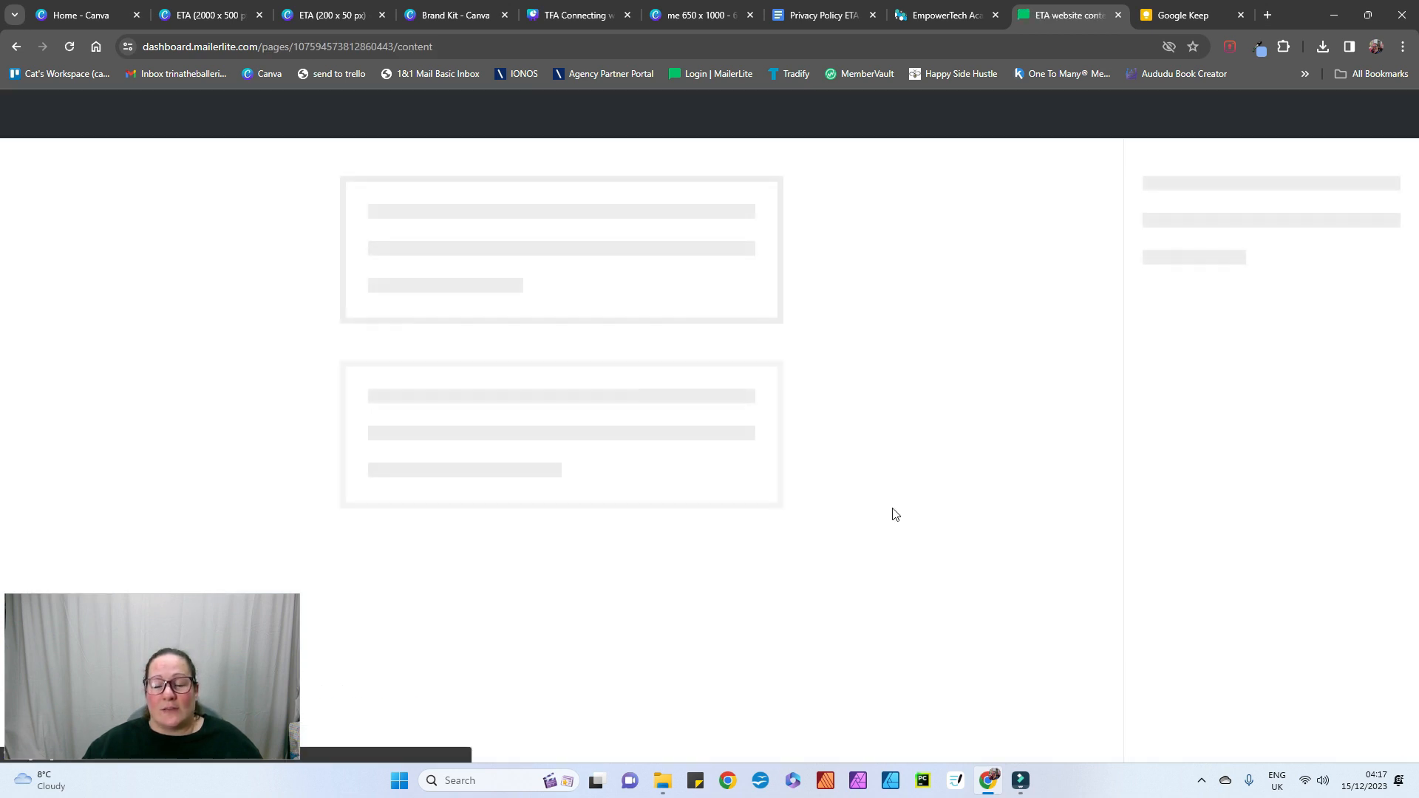
pyautogui.scroll(-8, 893, 510)
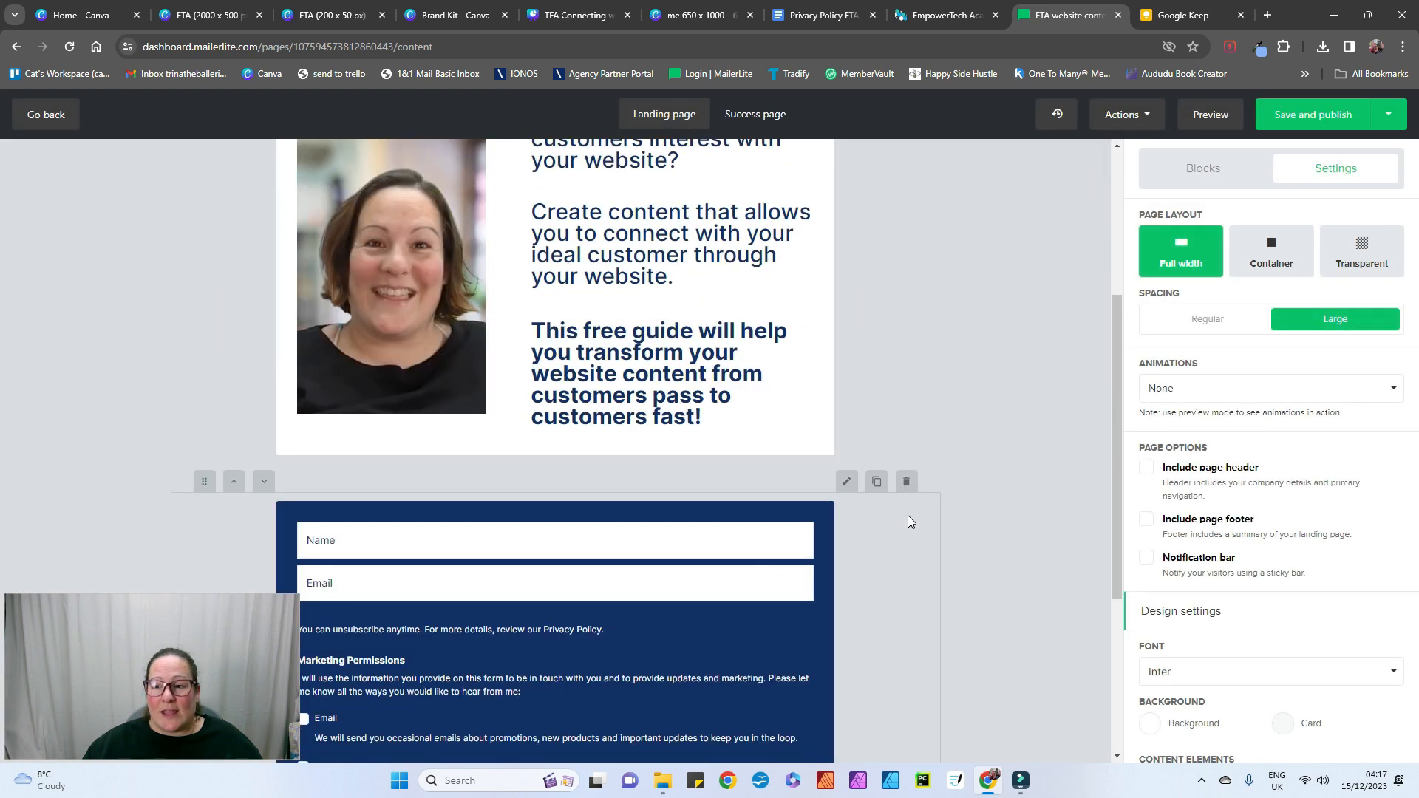
# Step: Delete the "Customized online advertising" option from the signup form's marketing permissions
pyautogui.click(726, 422)
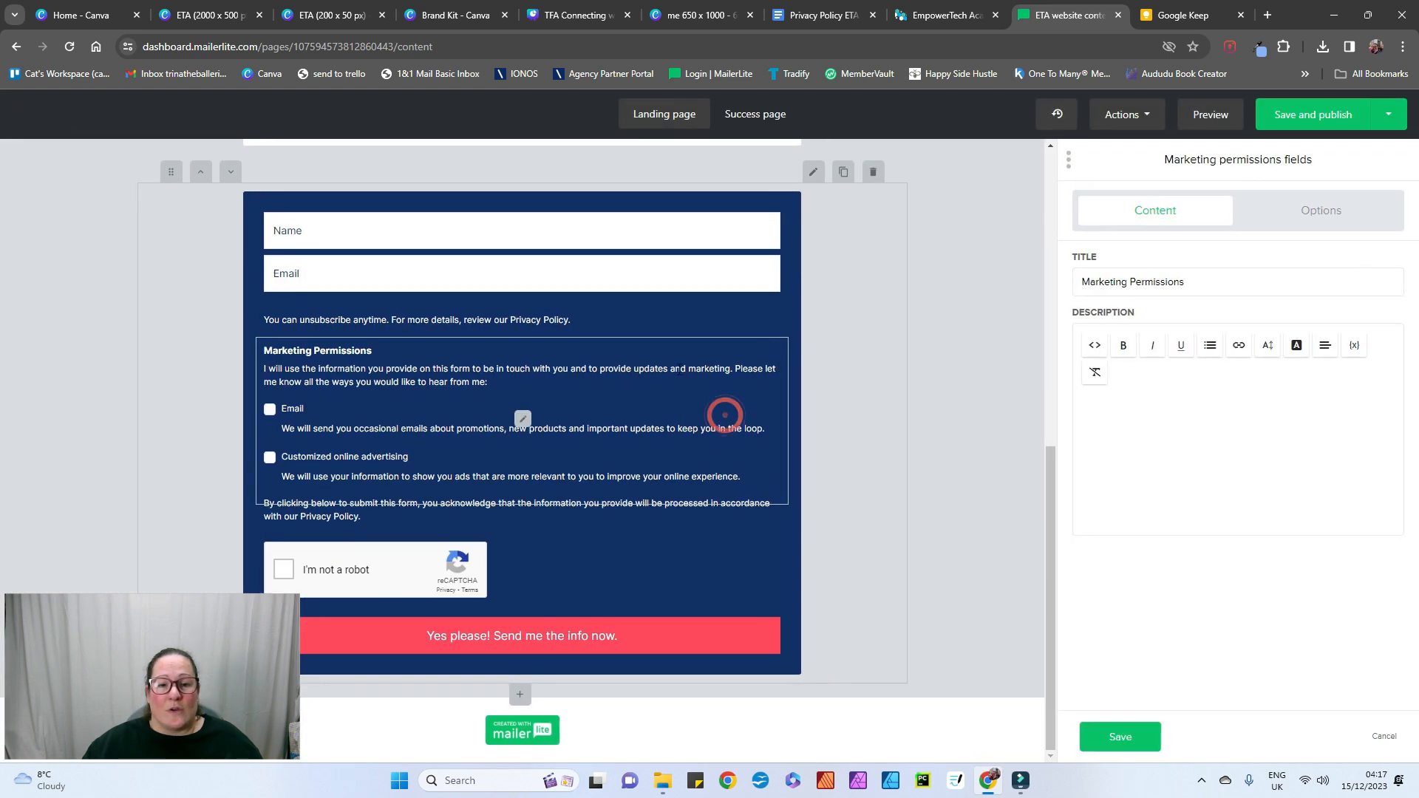
pyautogui.click(564, 326)
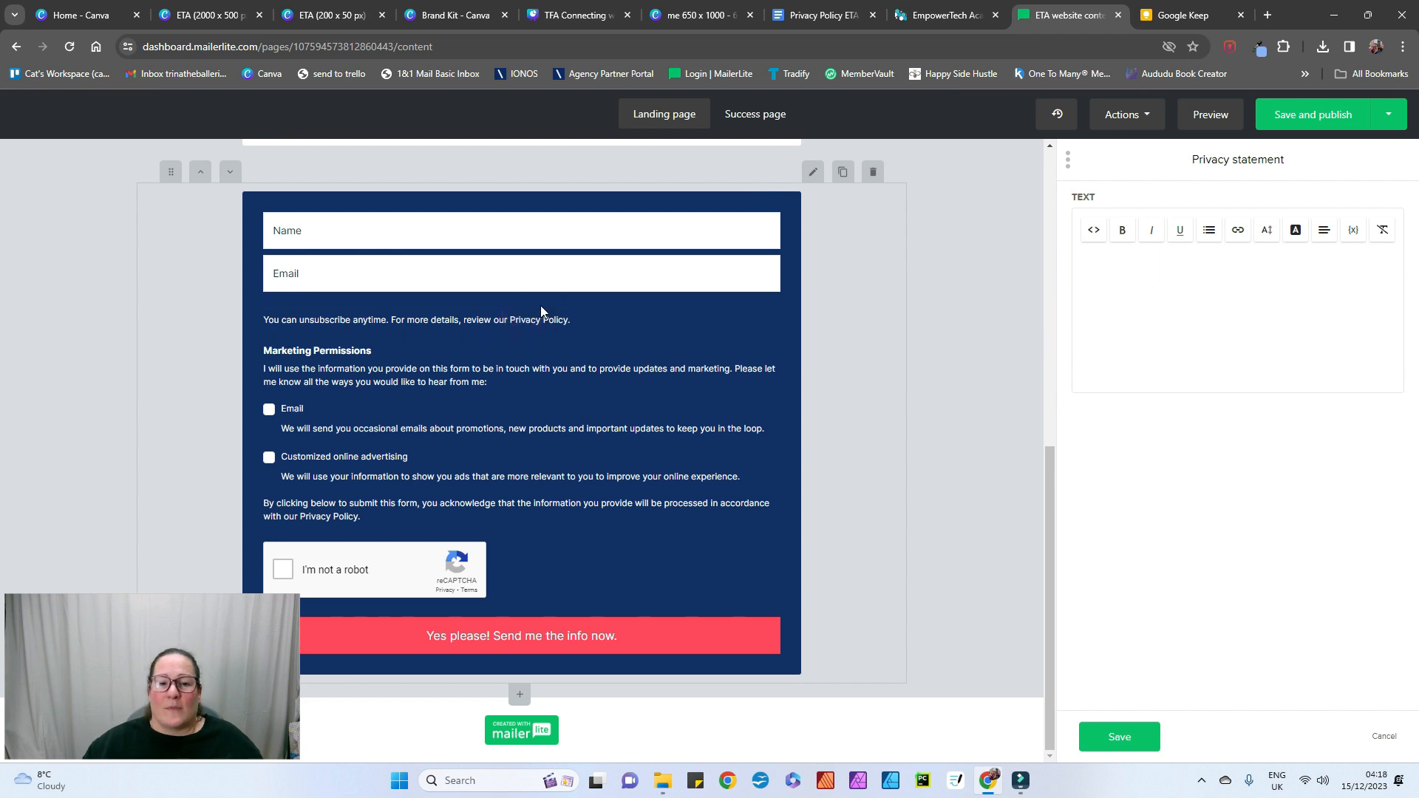
pyautogui.click(1392, 340)
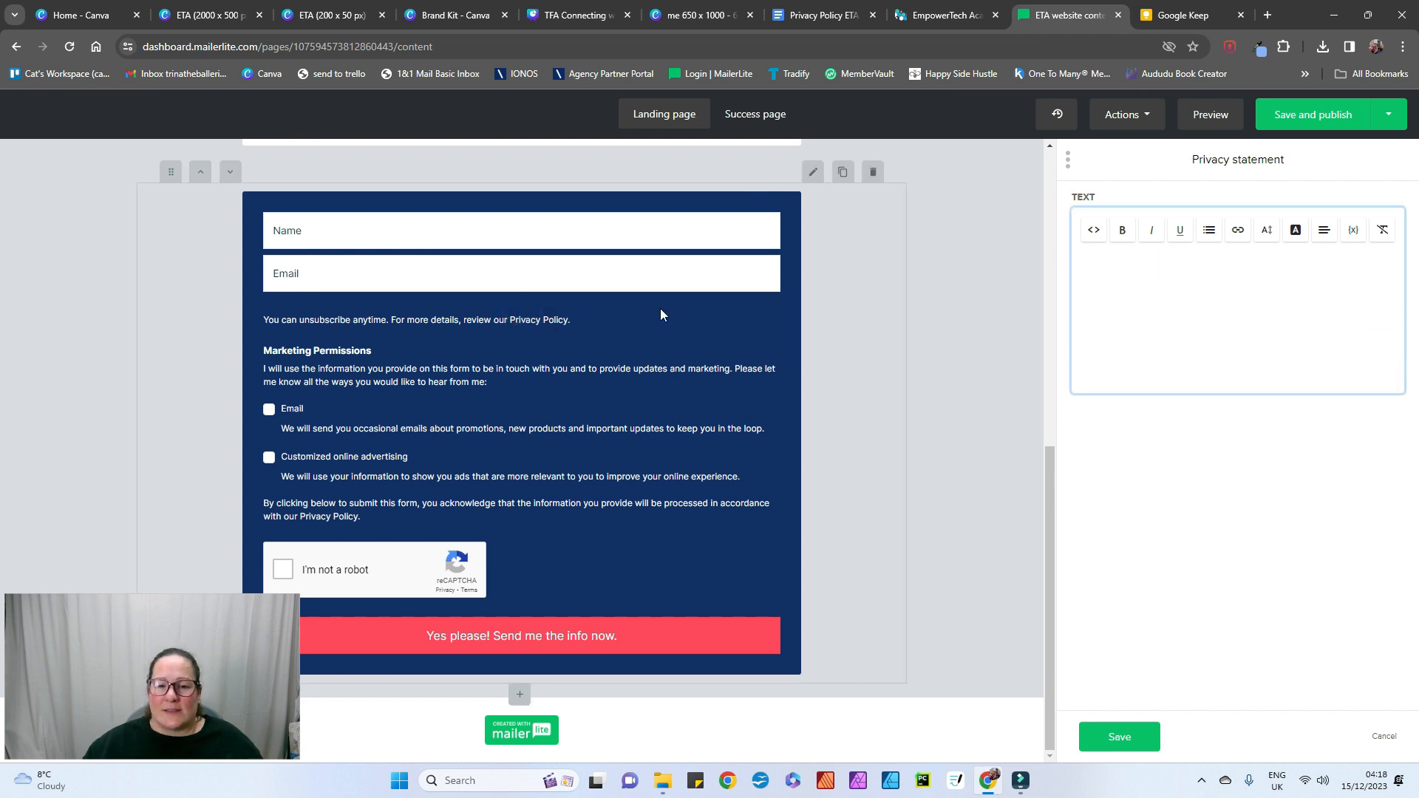
pyautogui.click(510, 318)
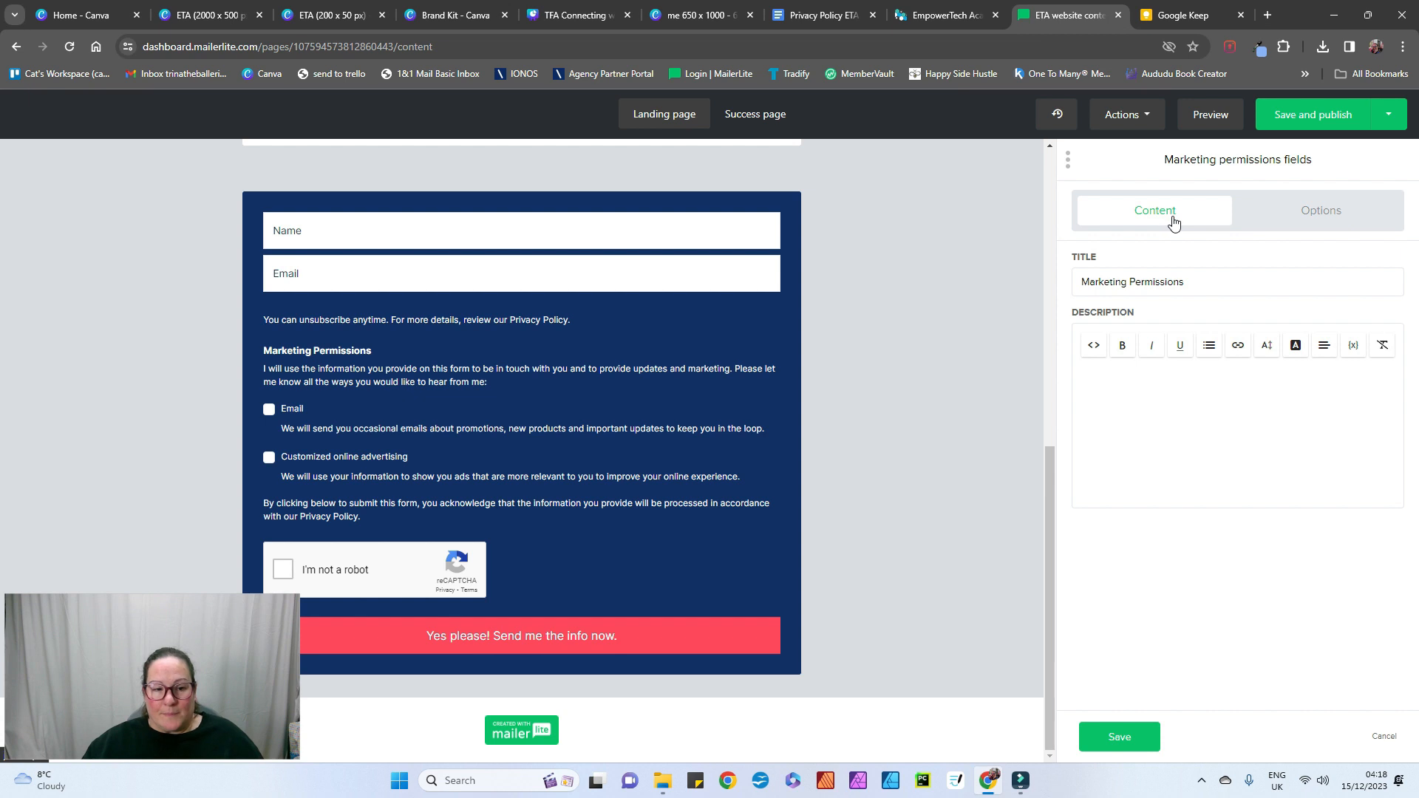
pyautogui.click(1290, 214)
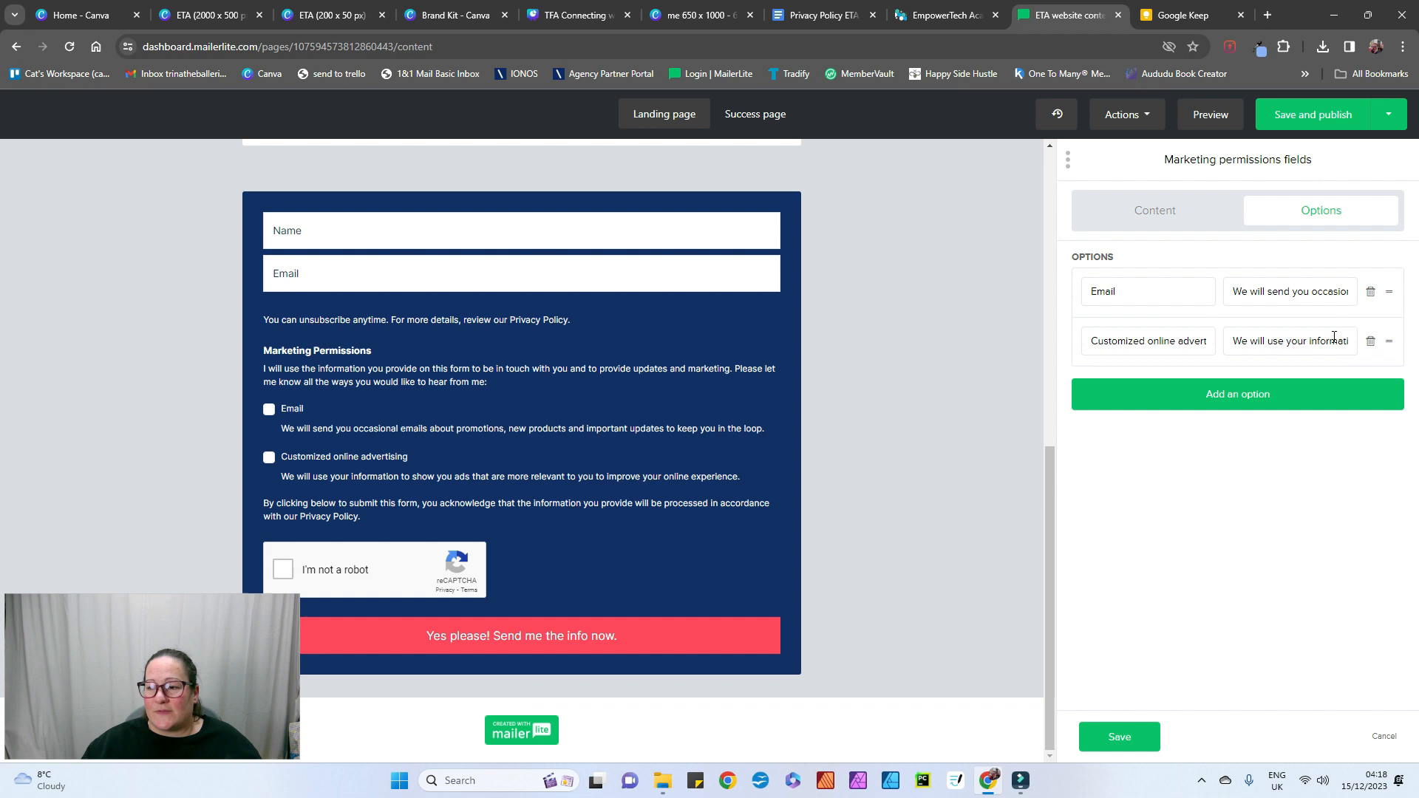
pyautogui.click(1370, 341)
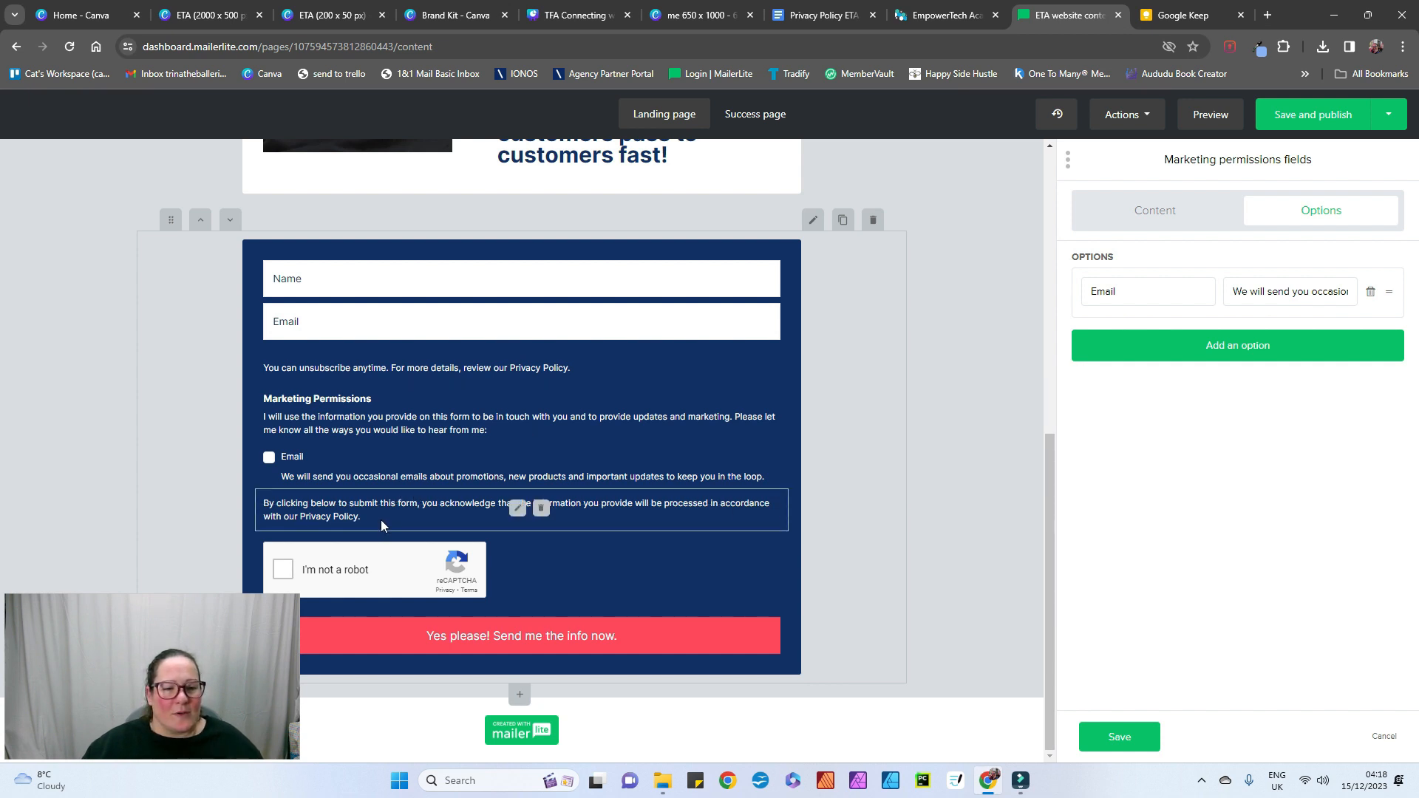
# Step: Link the words "Privacy Policy" in the form's unsubscribe statement to subscribepage.io/HVsZ5f, opening in a new tab
pyautogui.click(560, 369)
pyautogui.click(1205, 306)
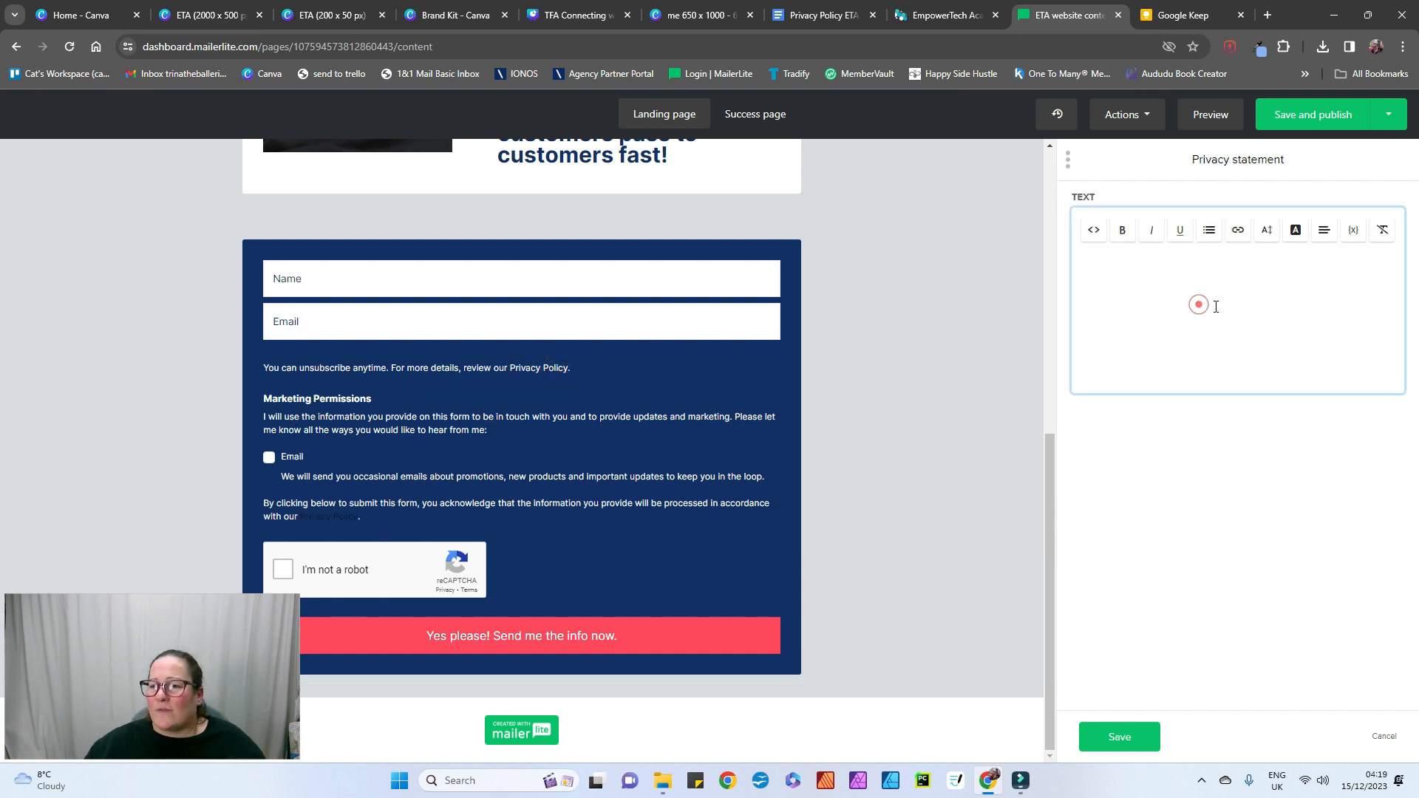
pyautogui.click(1202, 305)
pyautogui.click(1264, 271)
pyautogui.moveTo(1085, 262); pyautogui.dragTo(1325, 335)
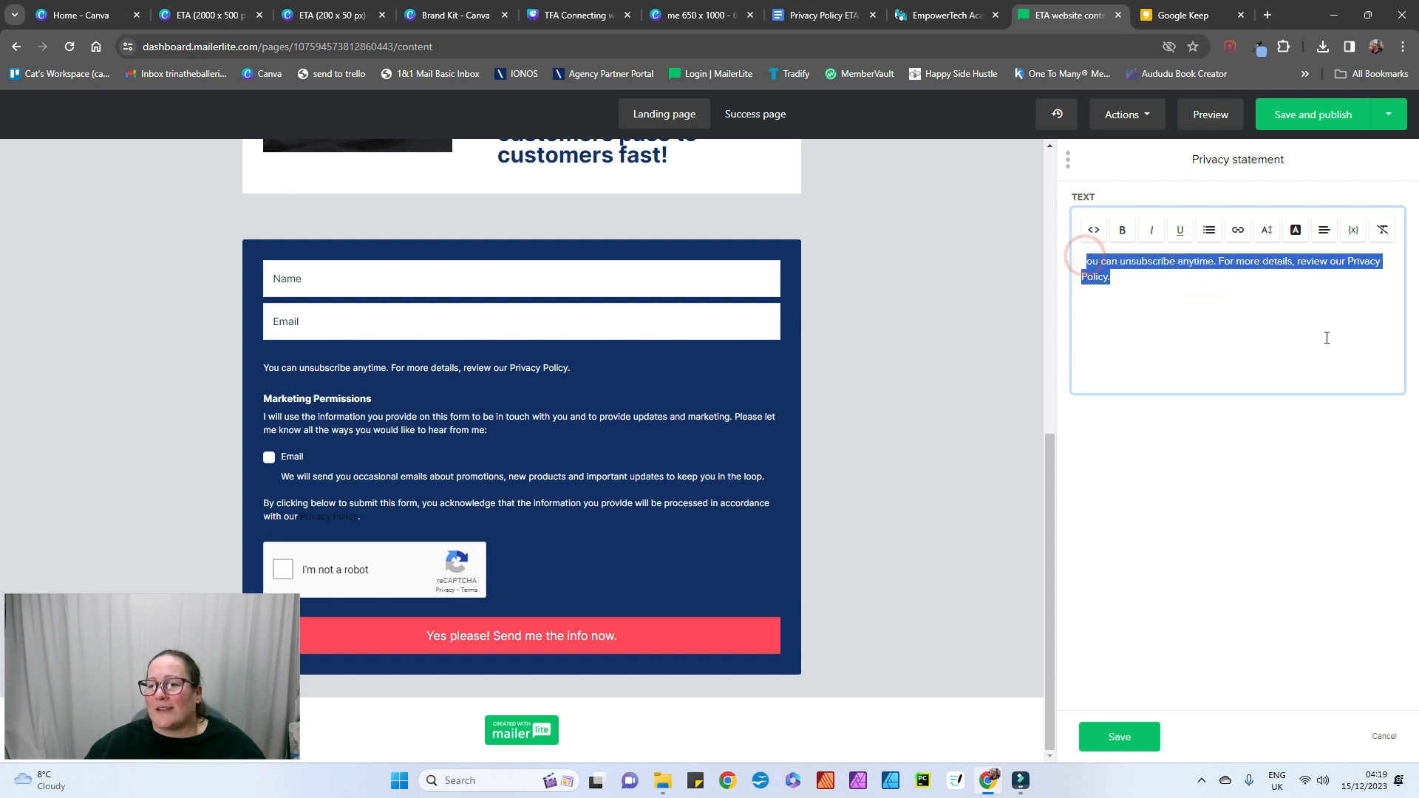
pyautogui.click(1347, 264)
pyautogui.moveTo(1347, 264); pyautogui.dragTo(1229, 298)
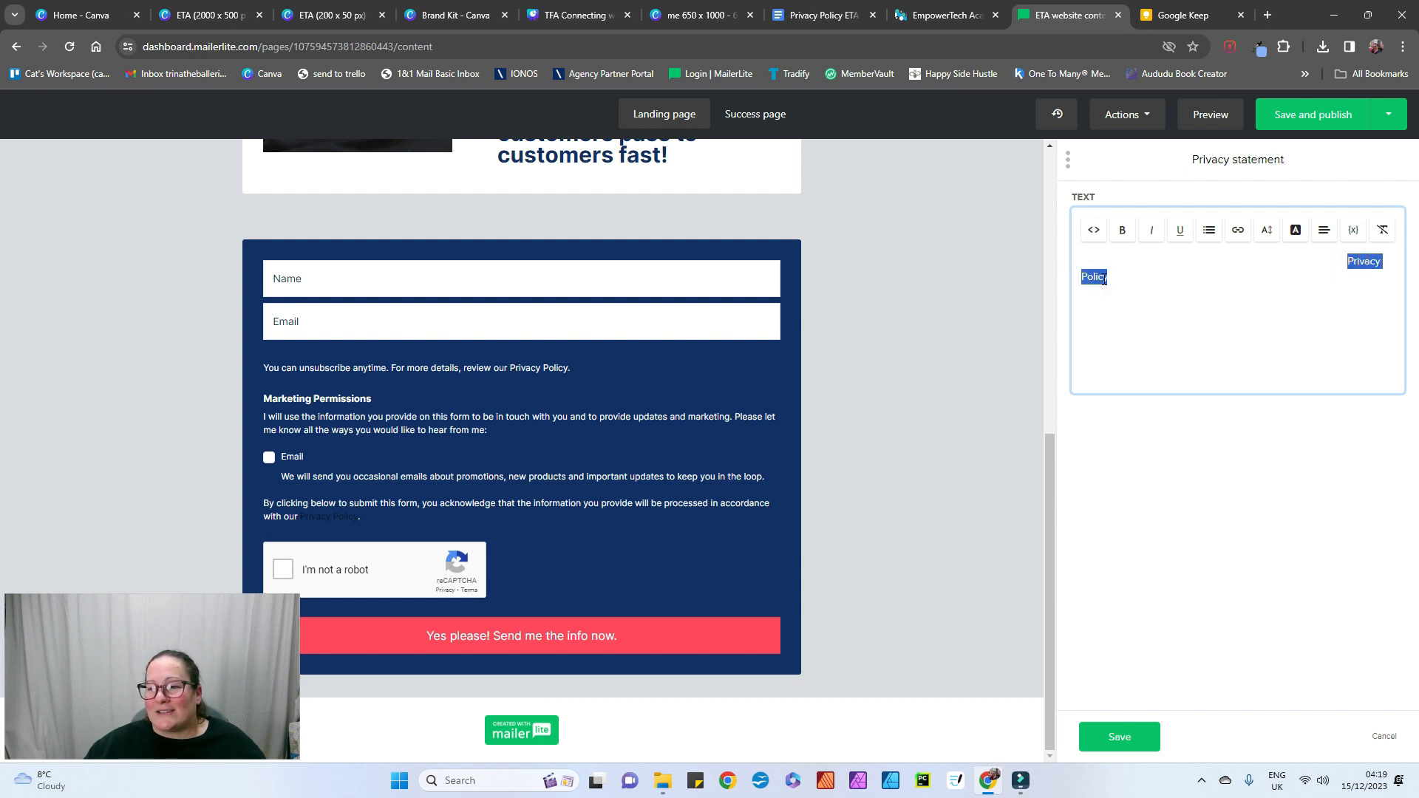
pyautogui.click(1238, 230)
pyautogui.click(1120, 258)
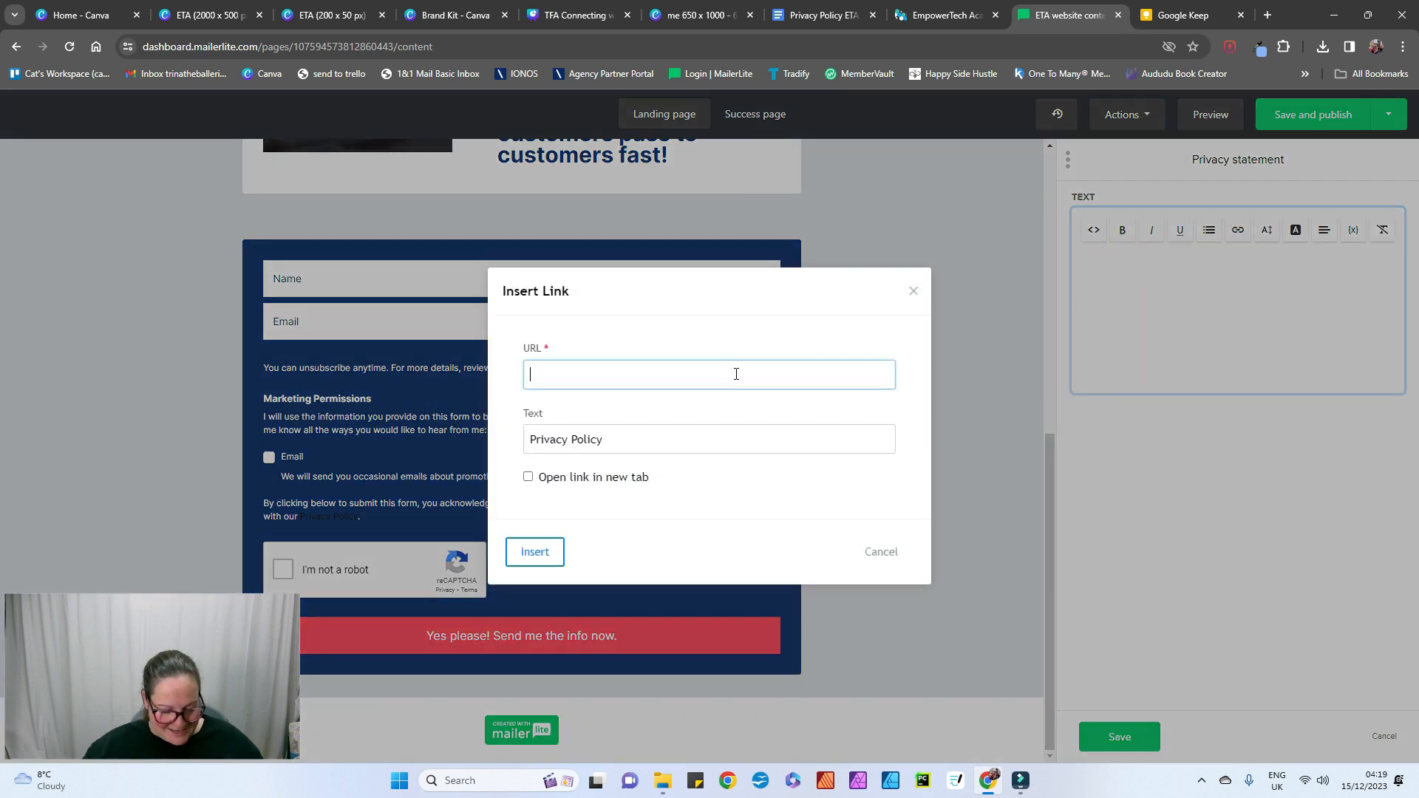
pyautogui.hotkey('ctrl', 'v')
pyautogui.click(528, 478)
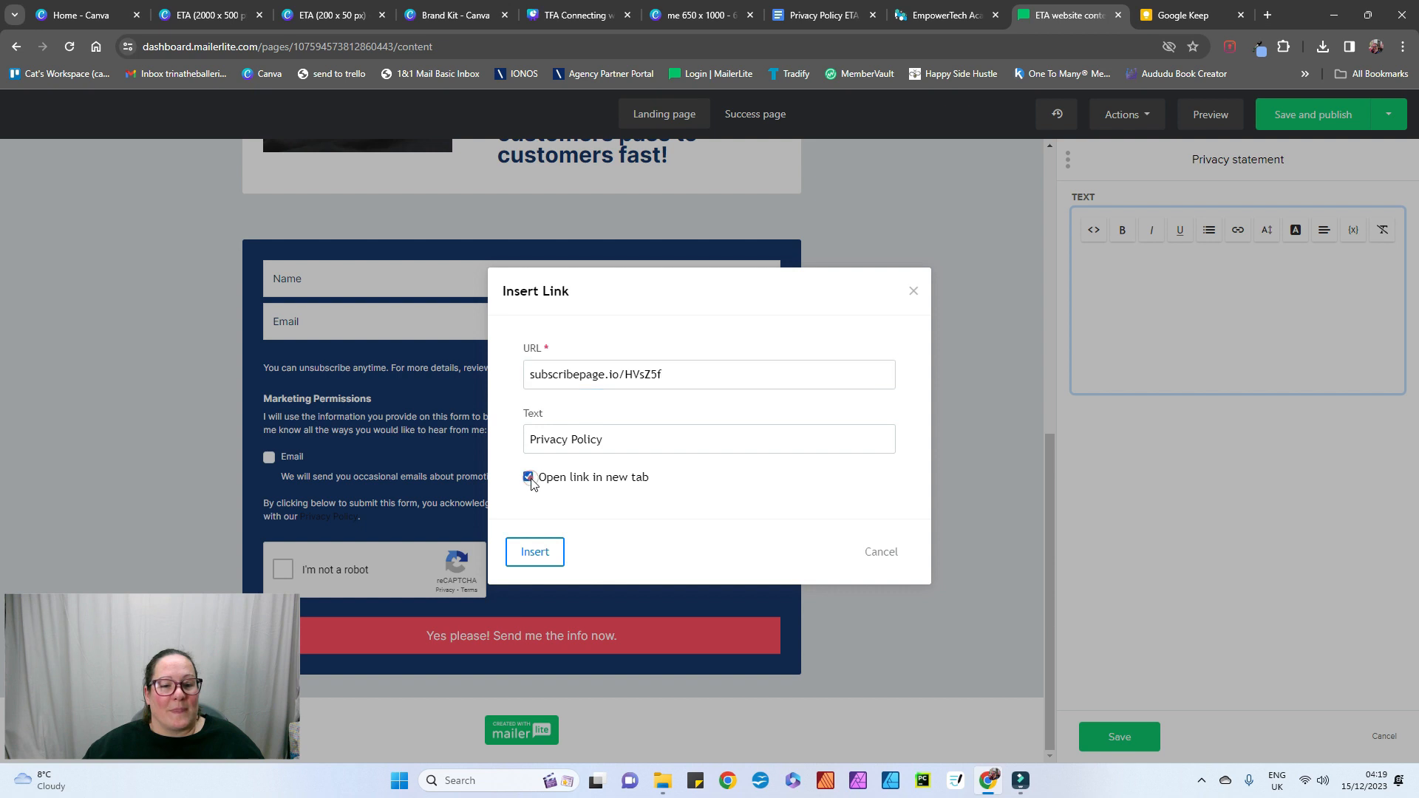
pyautogui.click(538, 552)
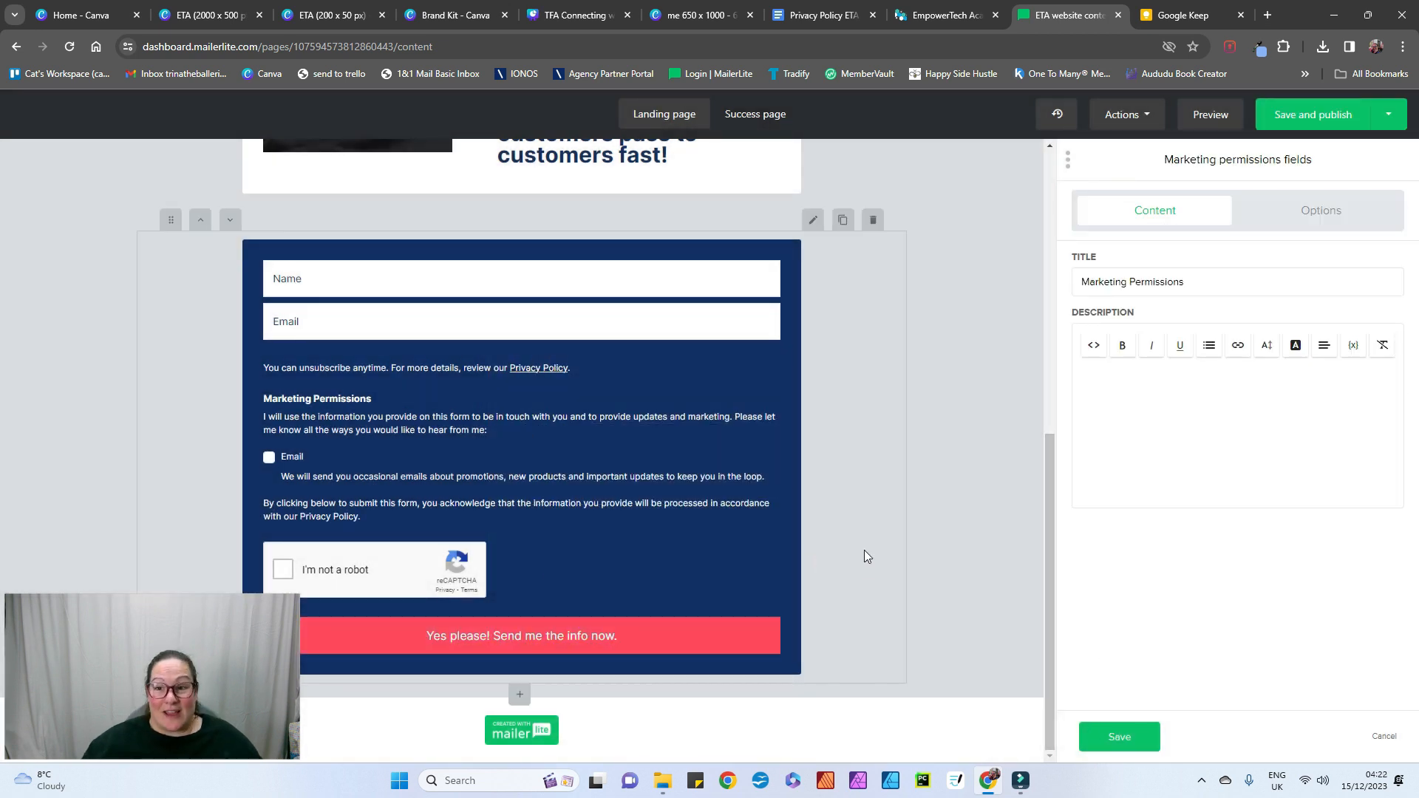
# Step: Look over the signup landing page and check the button action options of its signup form
pyautogui.scroll(8, 863, 550)
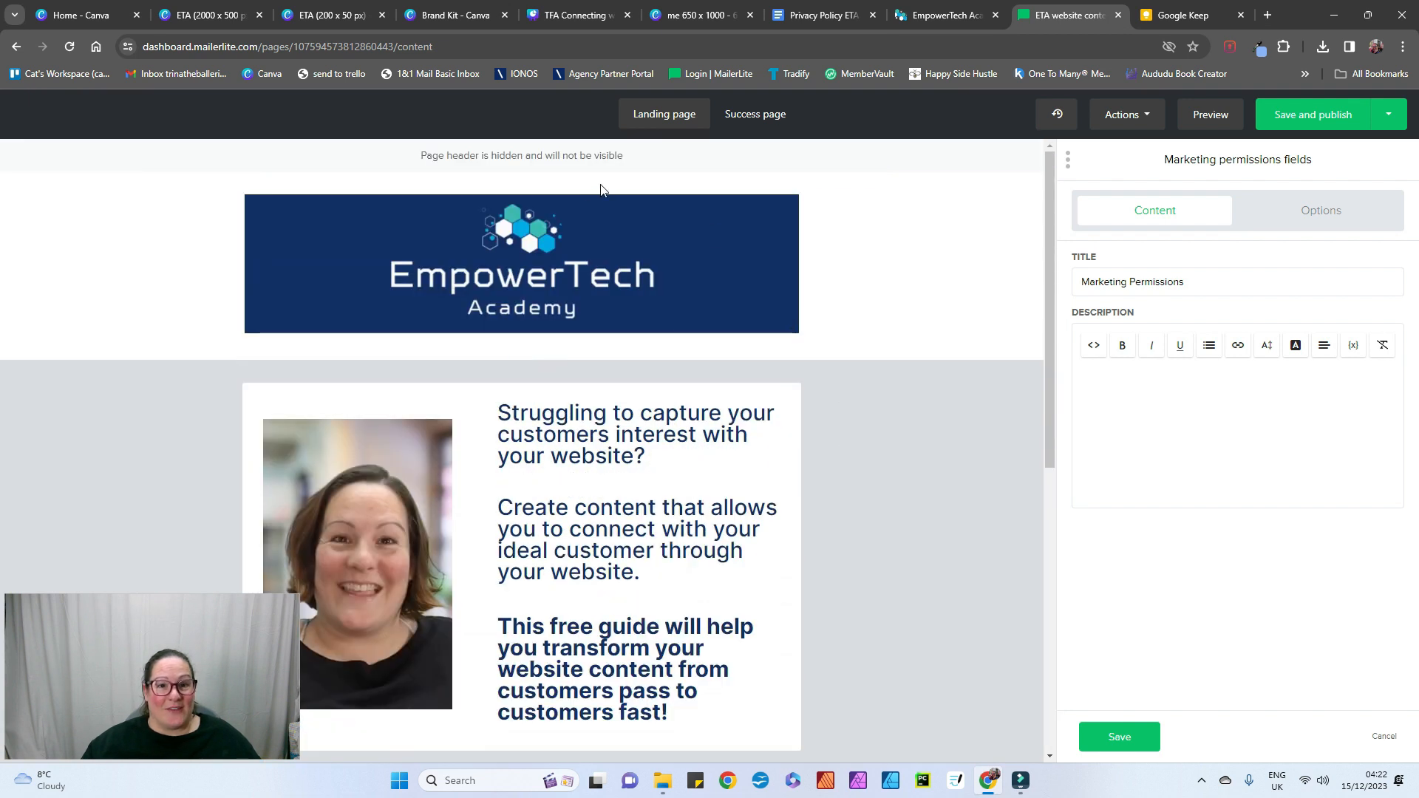
pyautogui.scroll(-4, 651, 444)
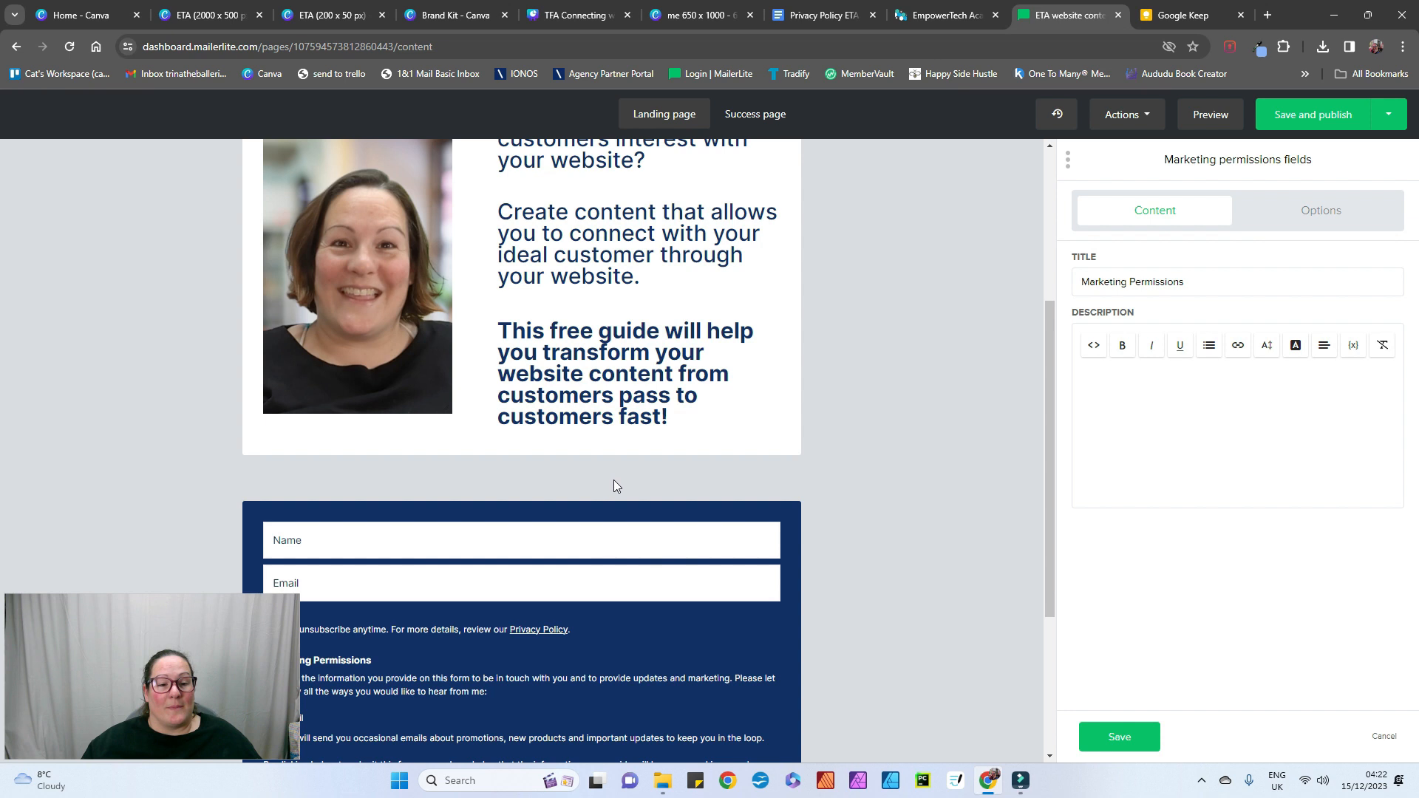
pyautogui.scroll(-1, 577, 542)
pyautogui.scroll(-3, 577, 540)
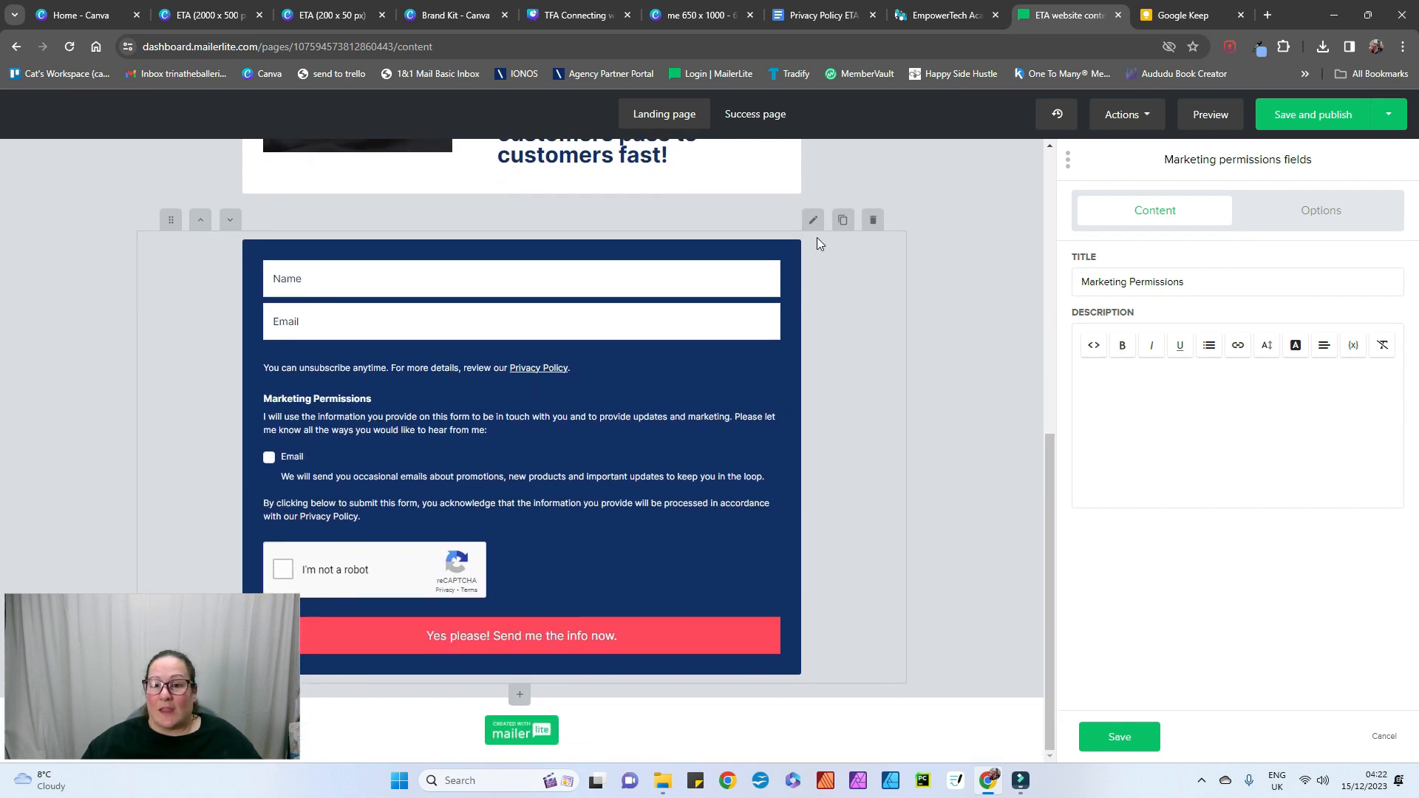
pyautogui.click(813, 221)
pyautogui.click(1249, 215)
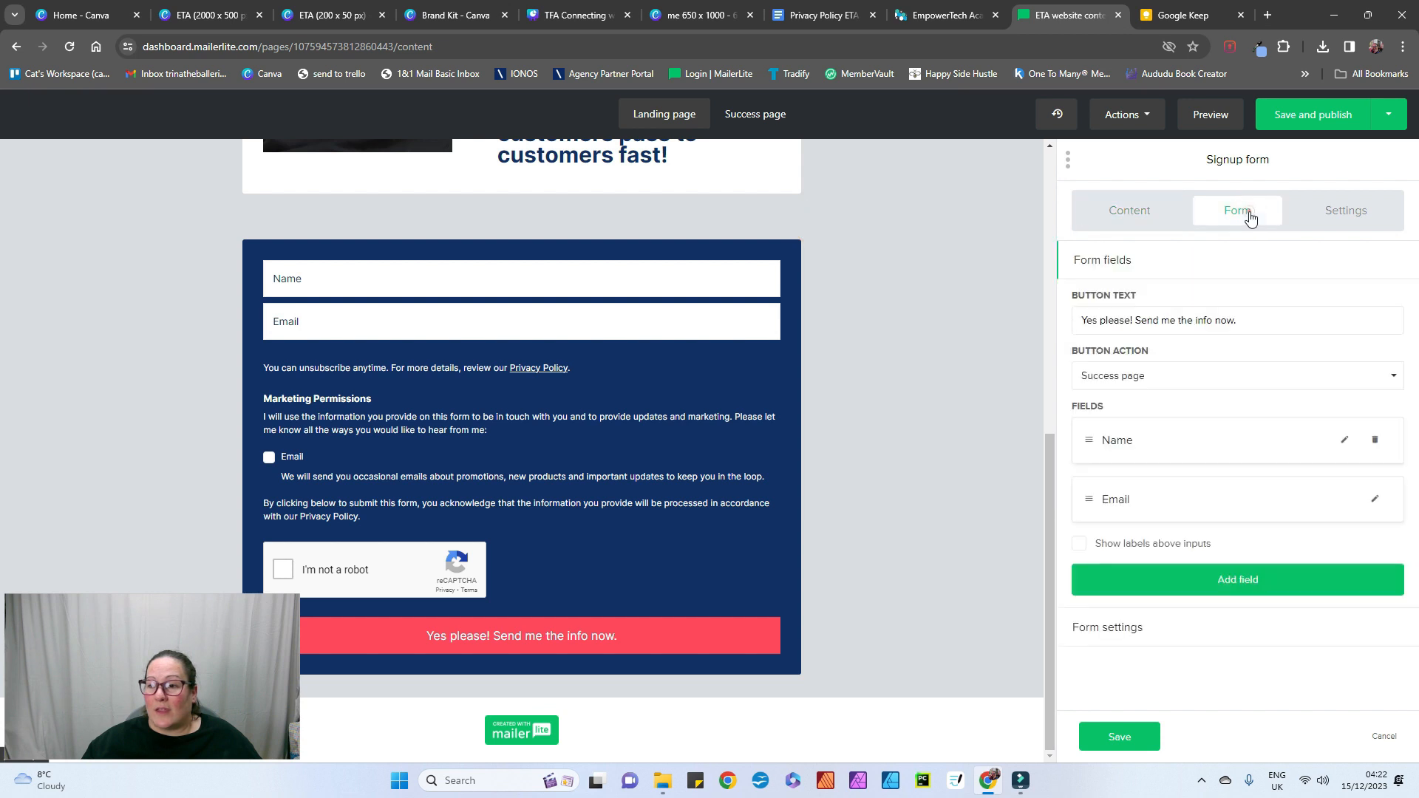
pyautogui.click(1176, 380)
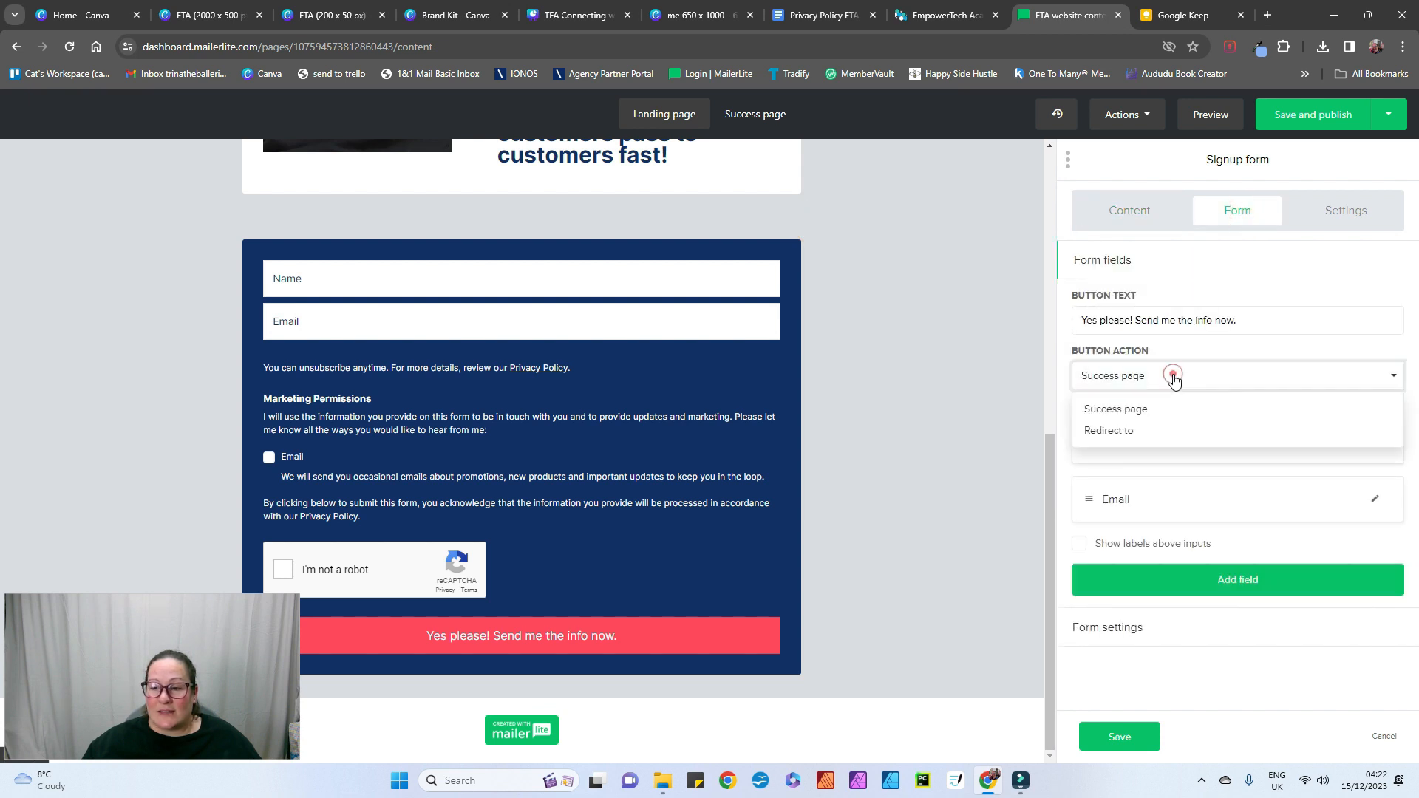
pyautogui.click(1172, 373)
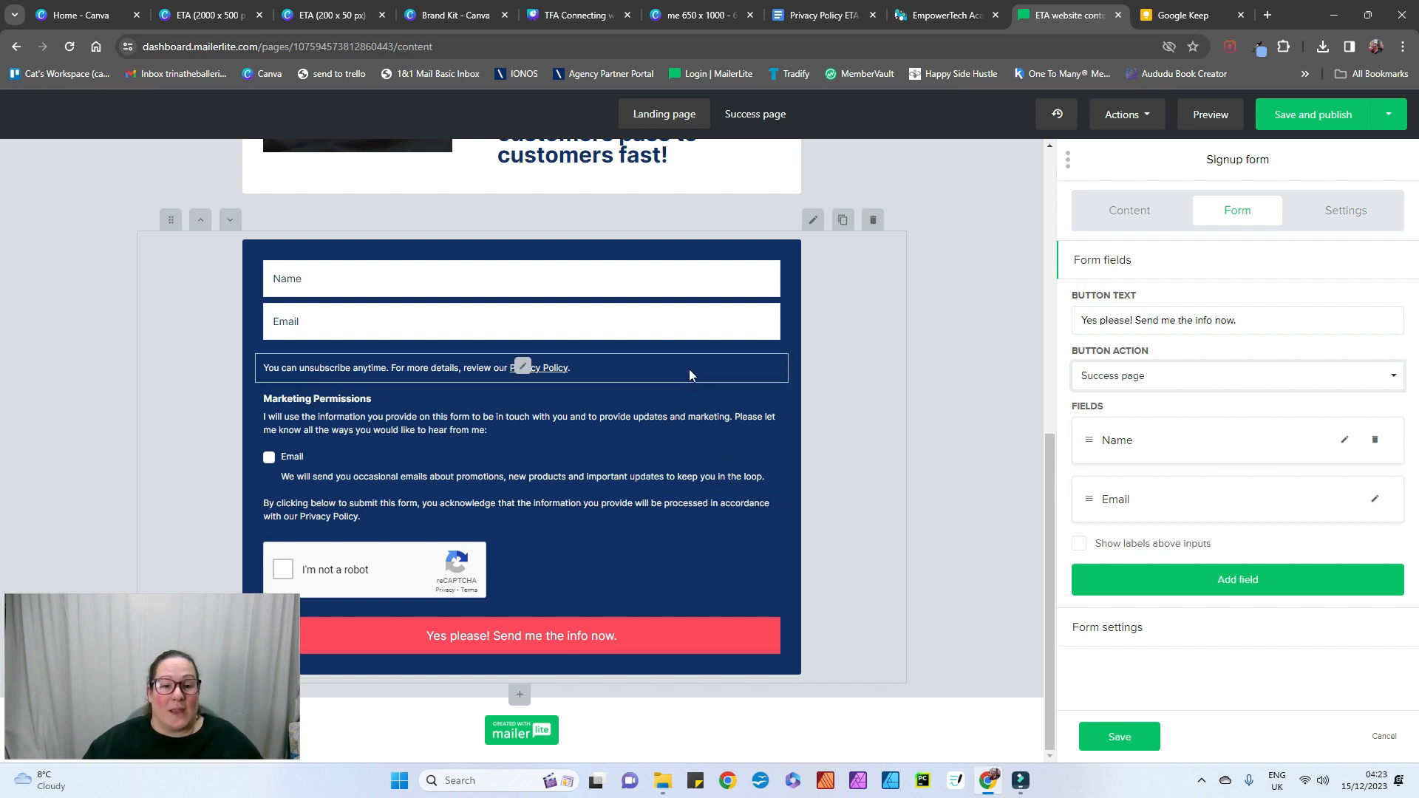
pyautogui.scroll(3, 700, 366)
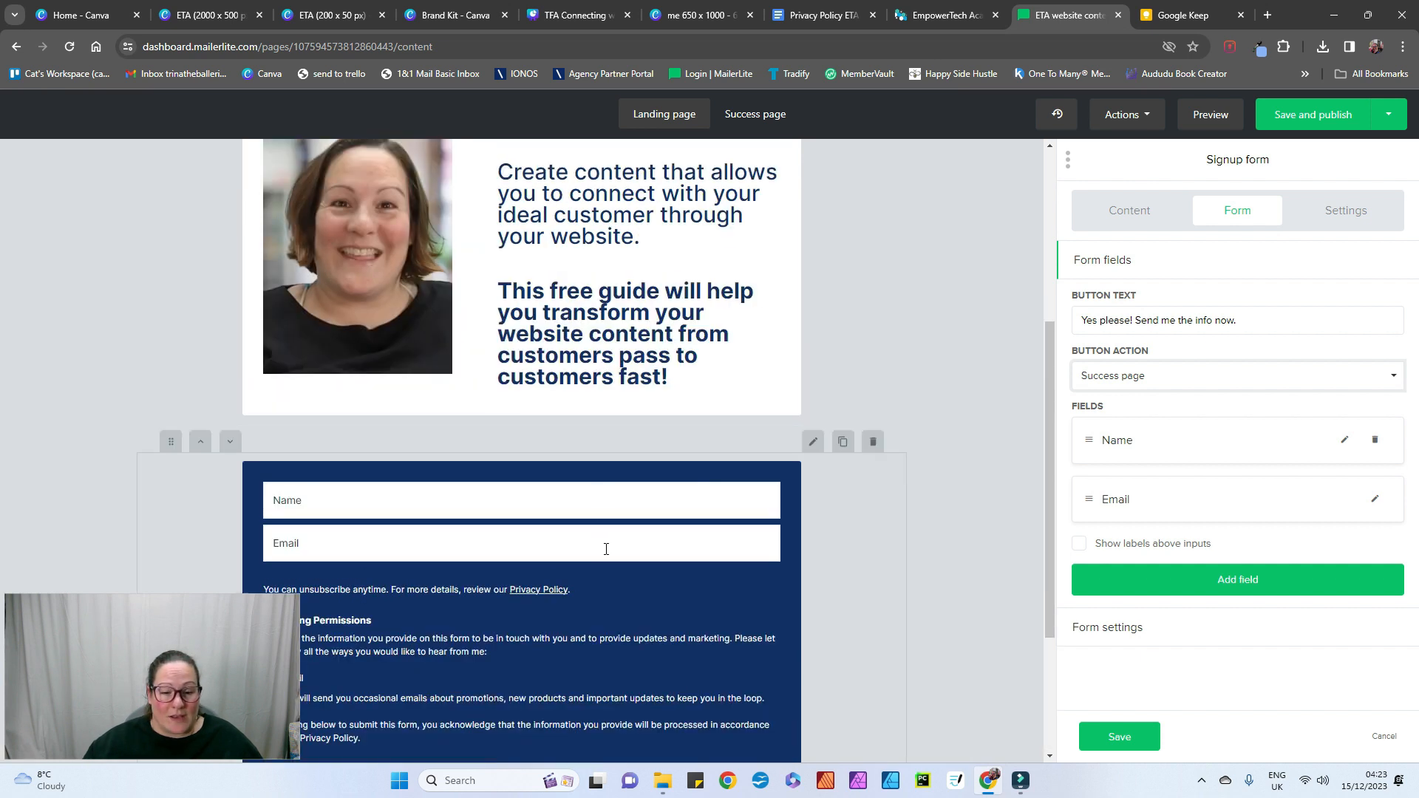
pyautogui.scroll(-3, 606, 549)
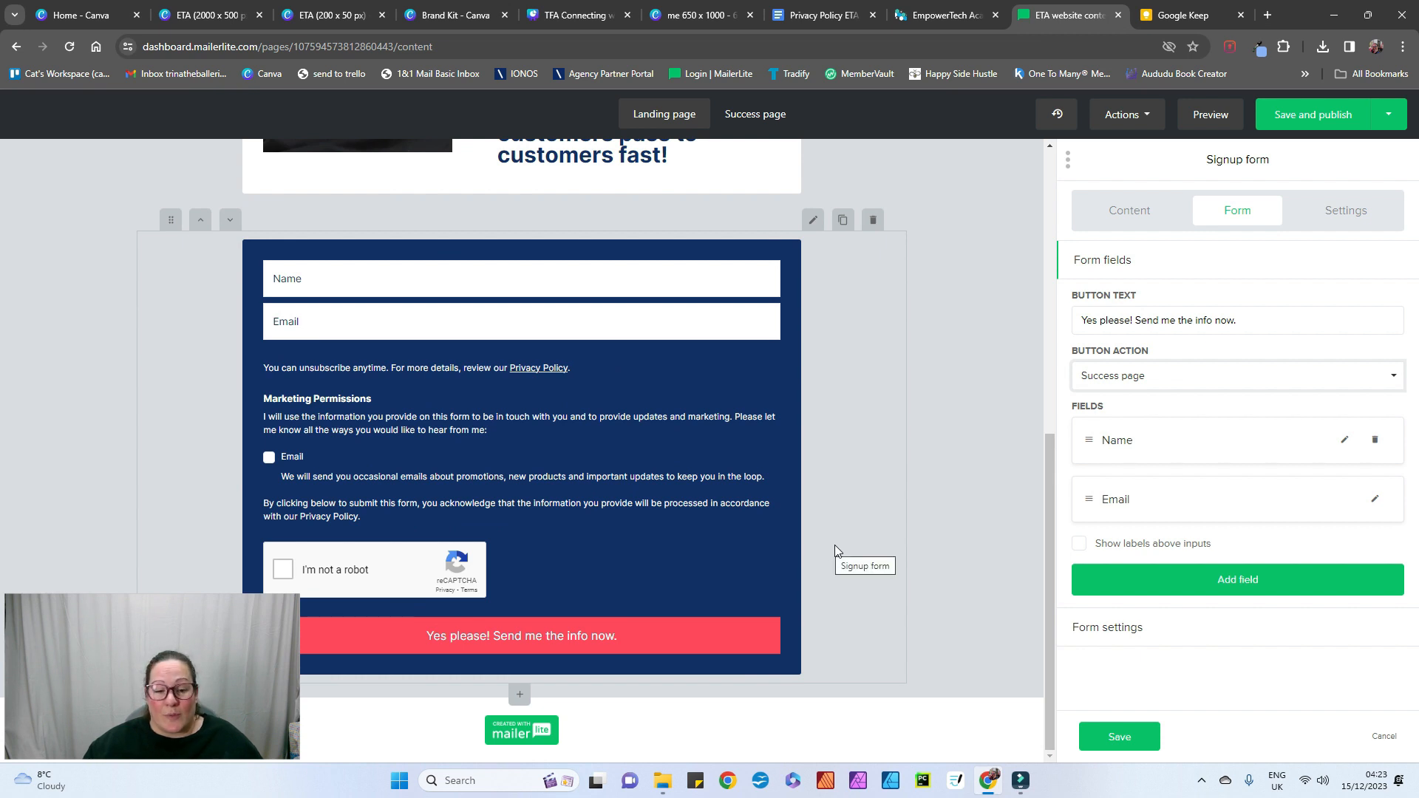
pyautogui.scroll(1, 816, 478)
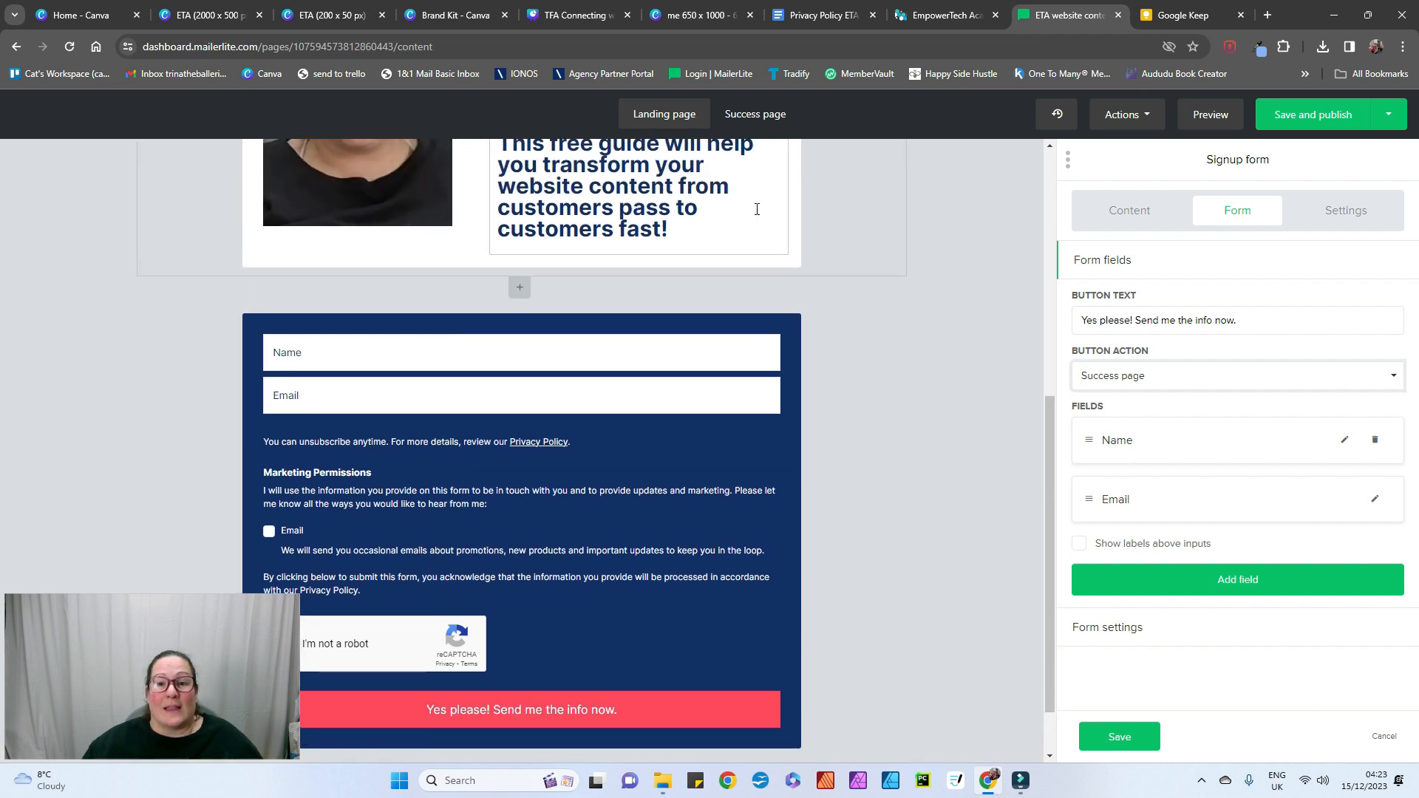
# Step: Review the signup site's success page content, and save and publish the site
pyautogui.click(755, 115)
pyautogui.scroll(3, 710, 407)
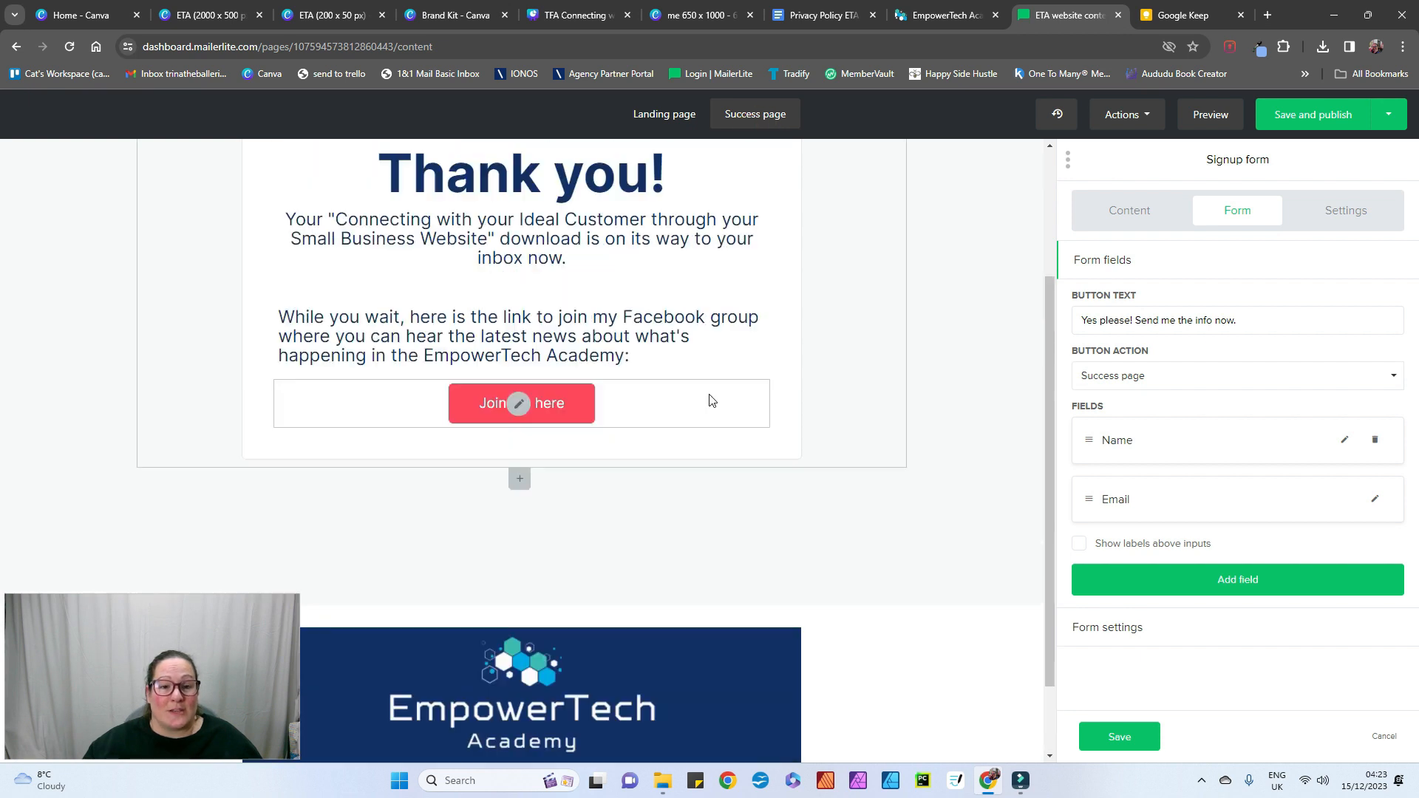
pyautogui.click(518, 525)
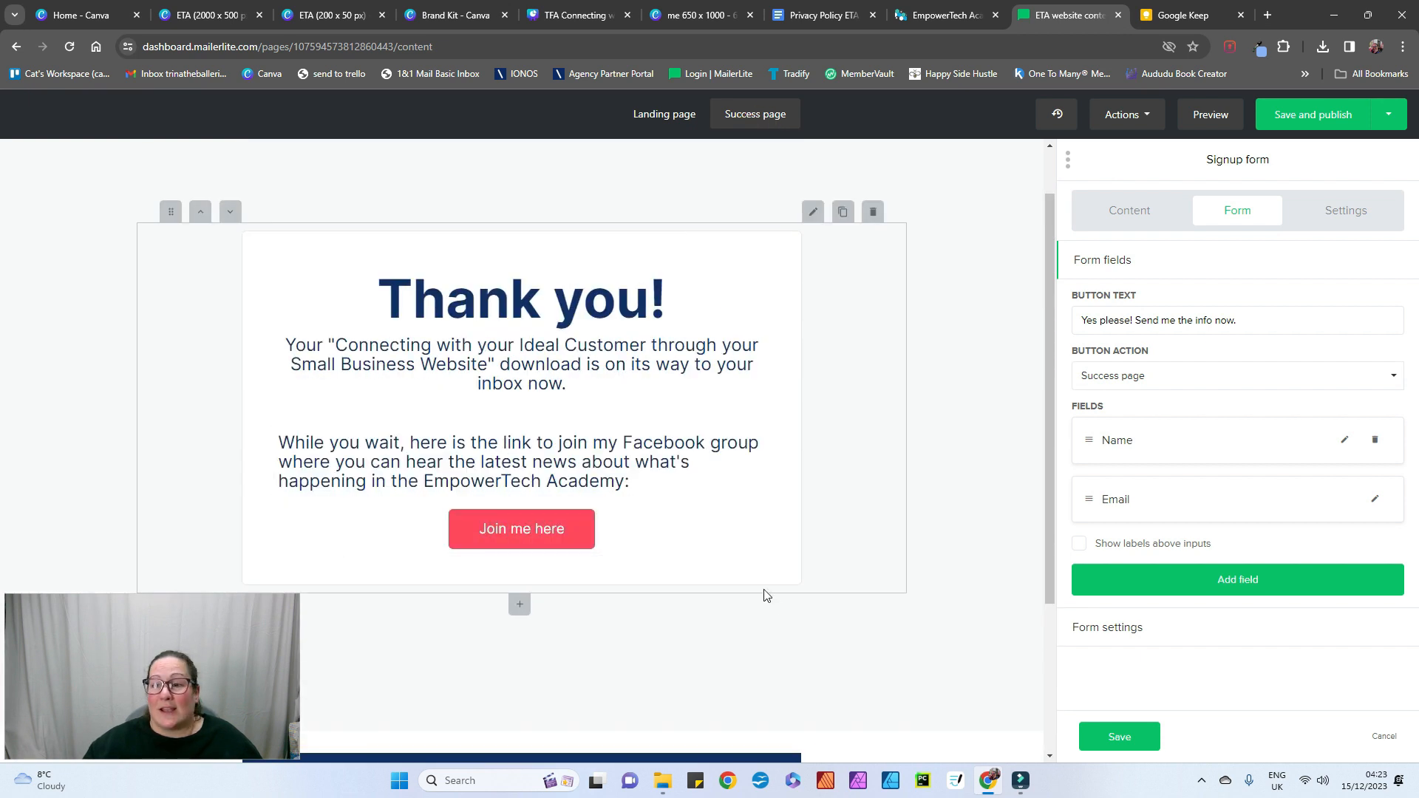
pyautogui.scroll(-3, 823, 565)
pyautogui.scroll(4, 823, 558)
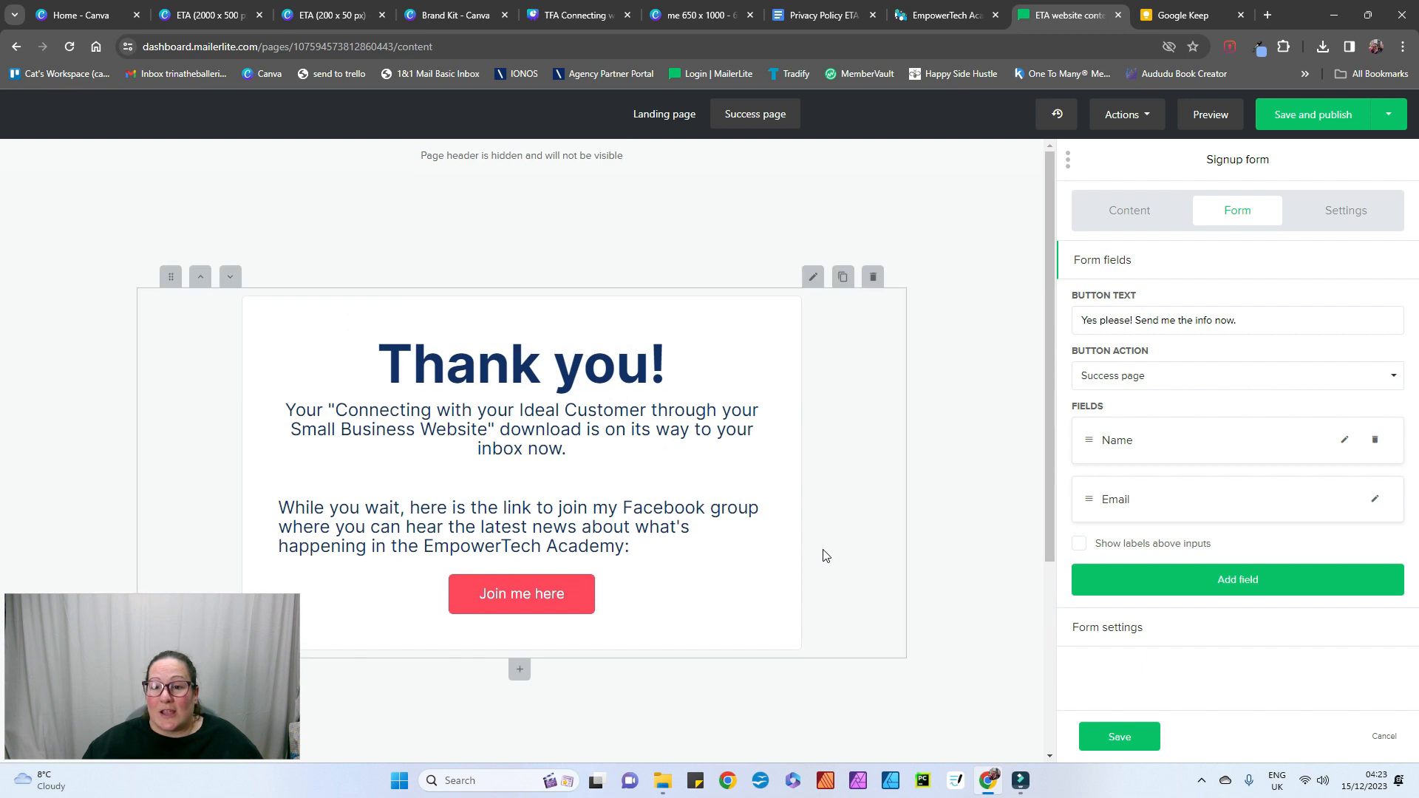
pyautogui.click(1299, 125)
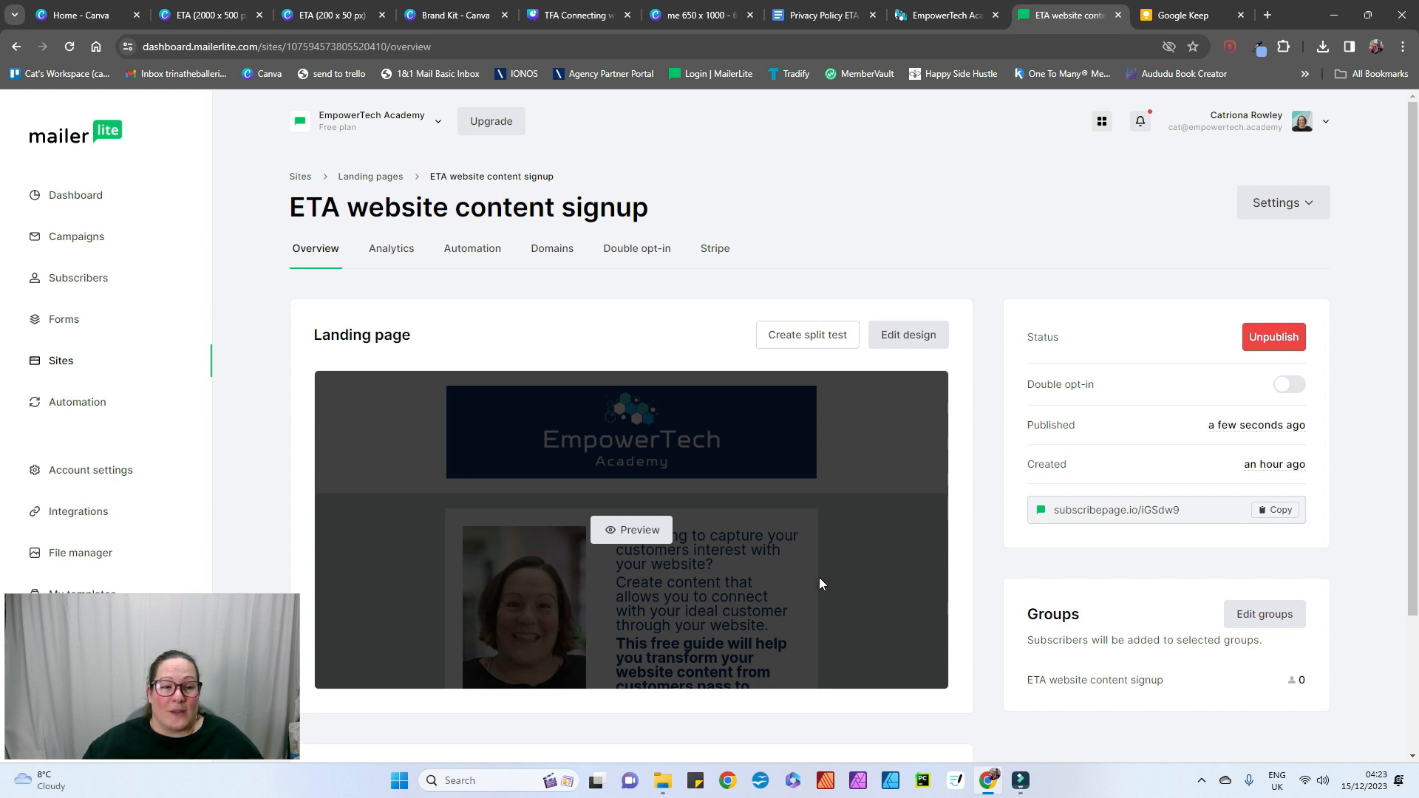
# Step: Check the subscriber list and its groups, and create an automation from scratch named "Website content signup"
pyautogui.click(83, 274)
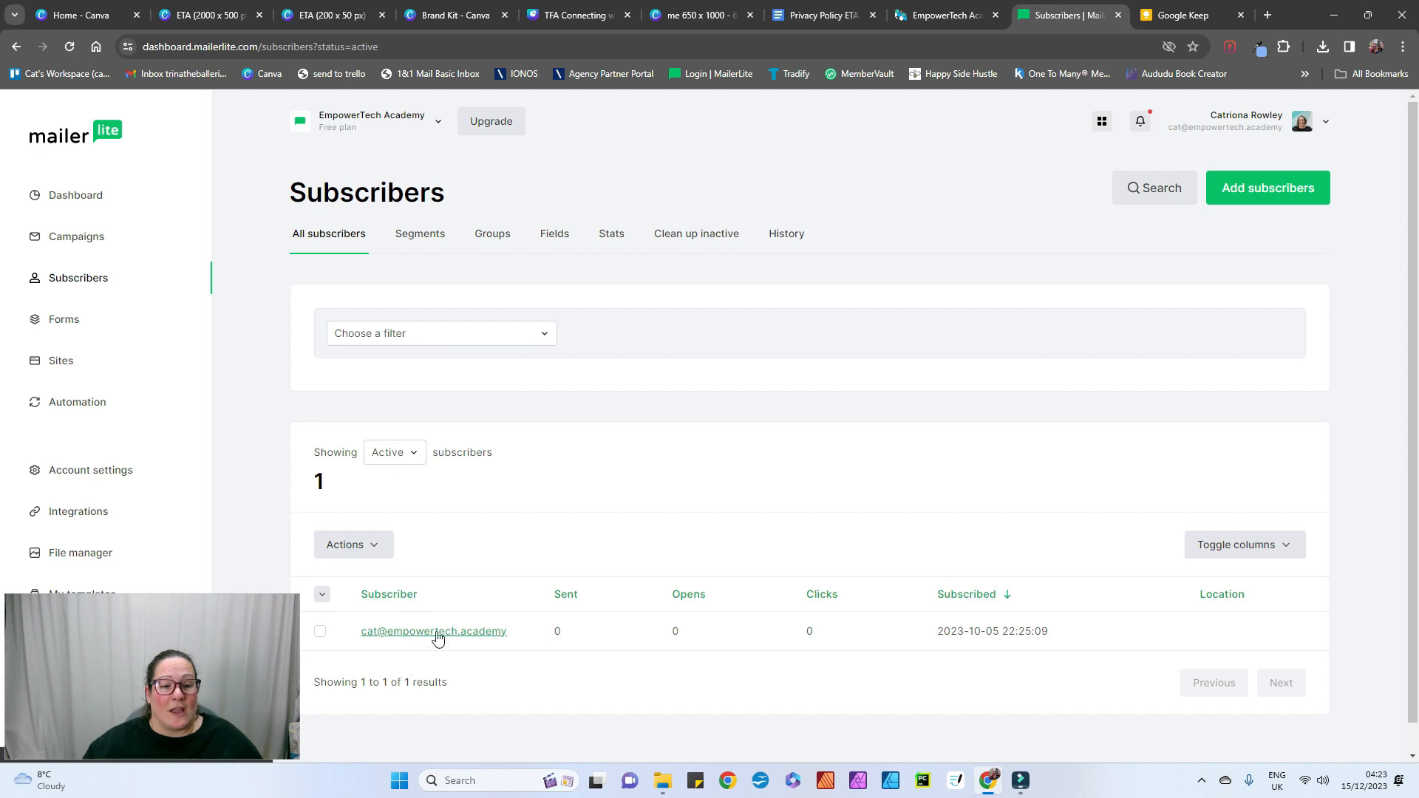
pyautogui.click(501, 238)
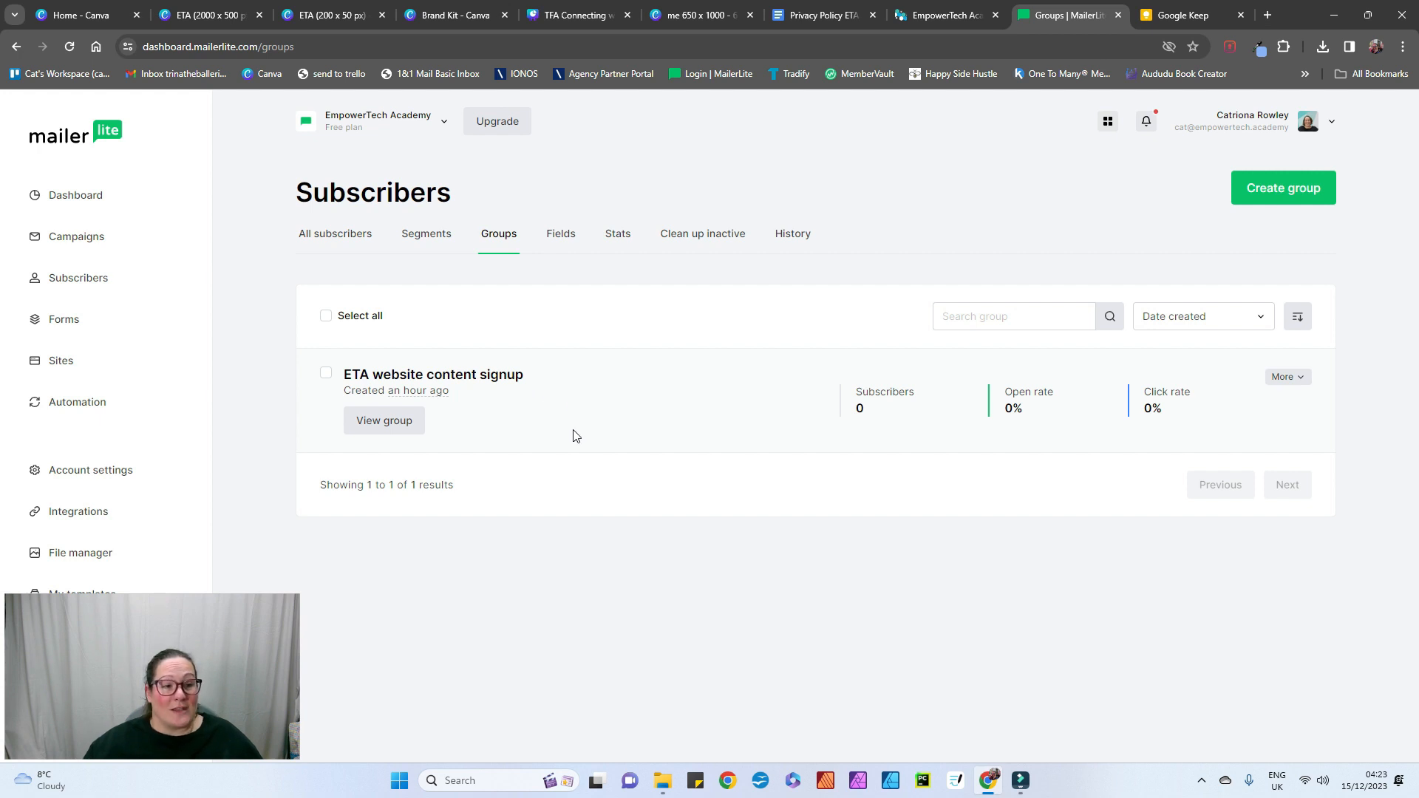
pyautogui.click(90, 406)
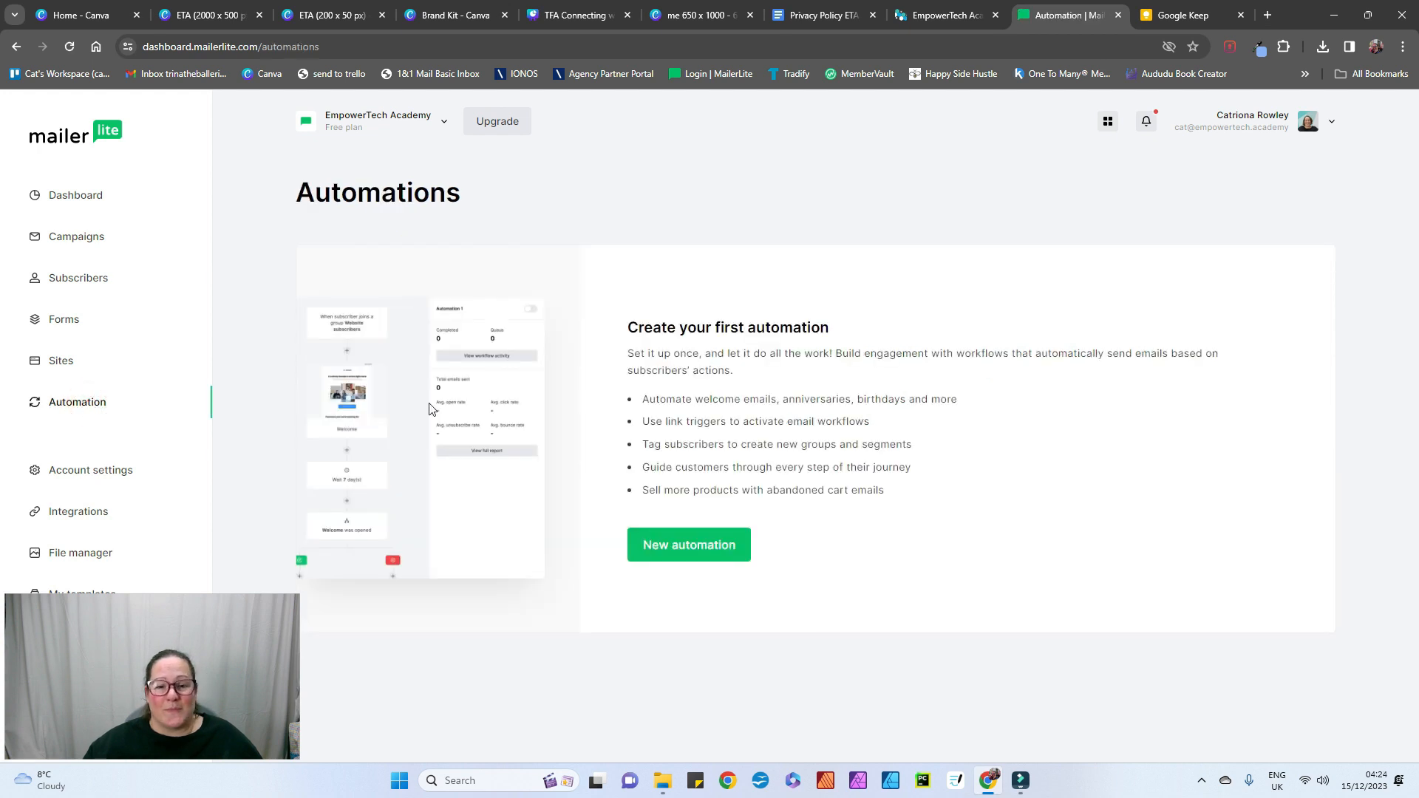
pyautogui.click(714, 545)
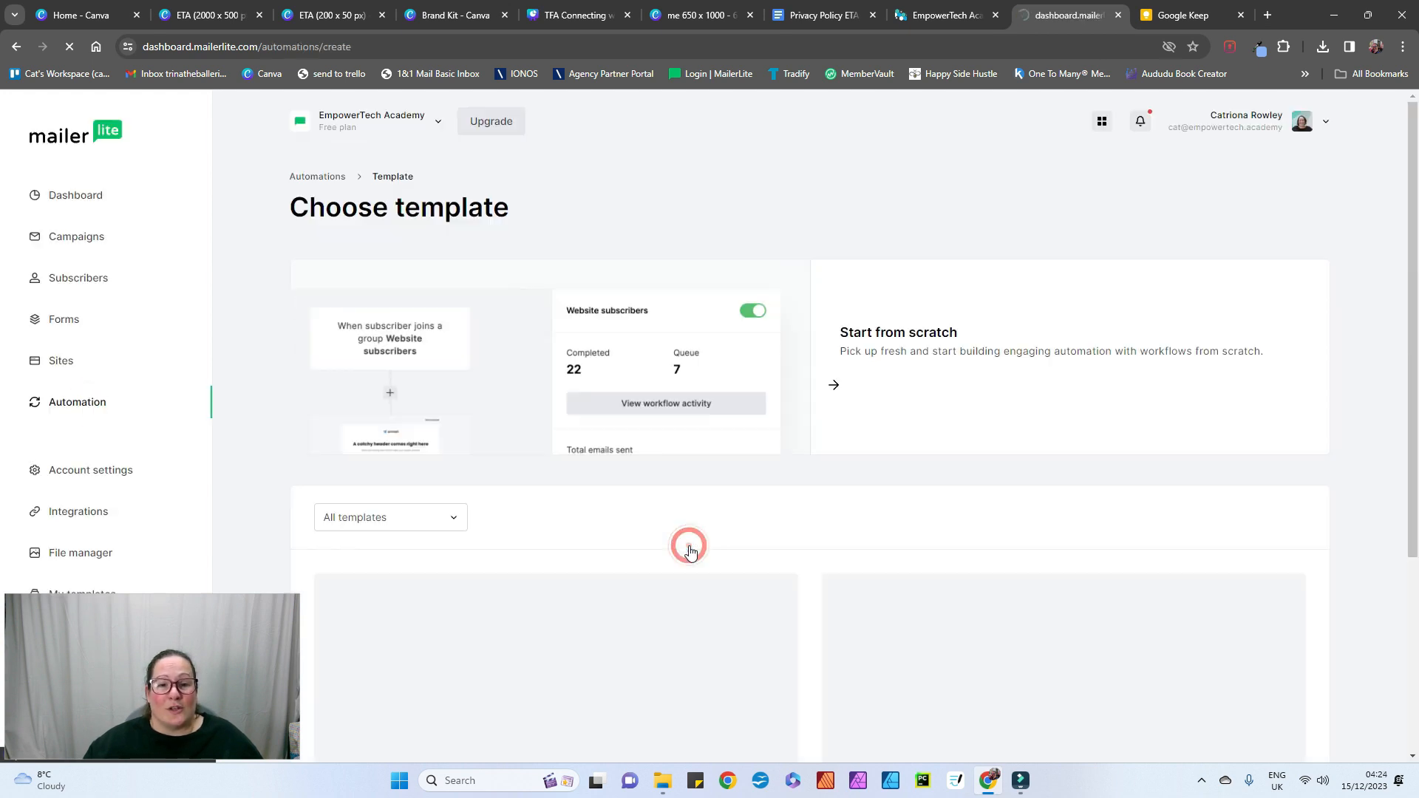
pyautogui.click(847, 394)
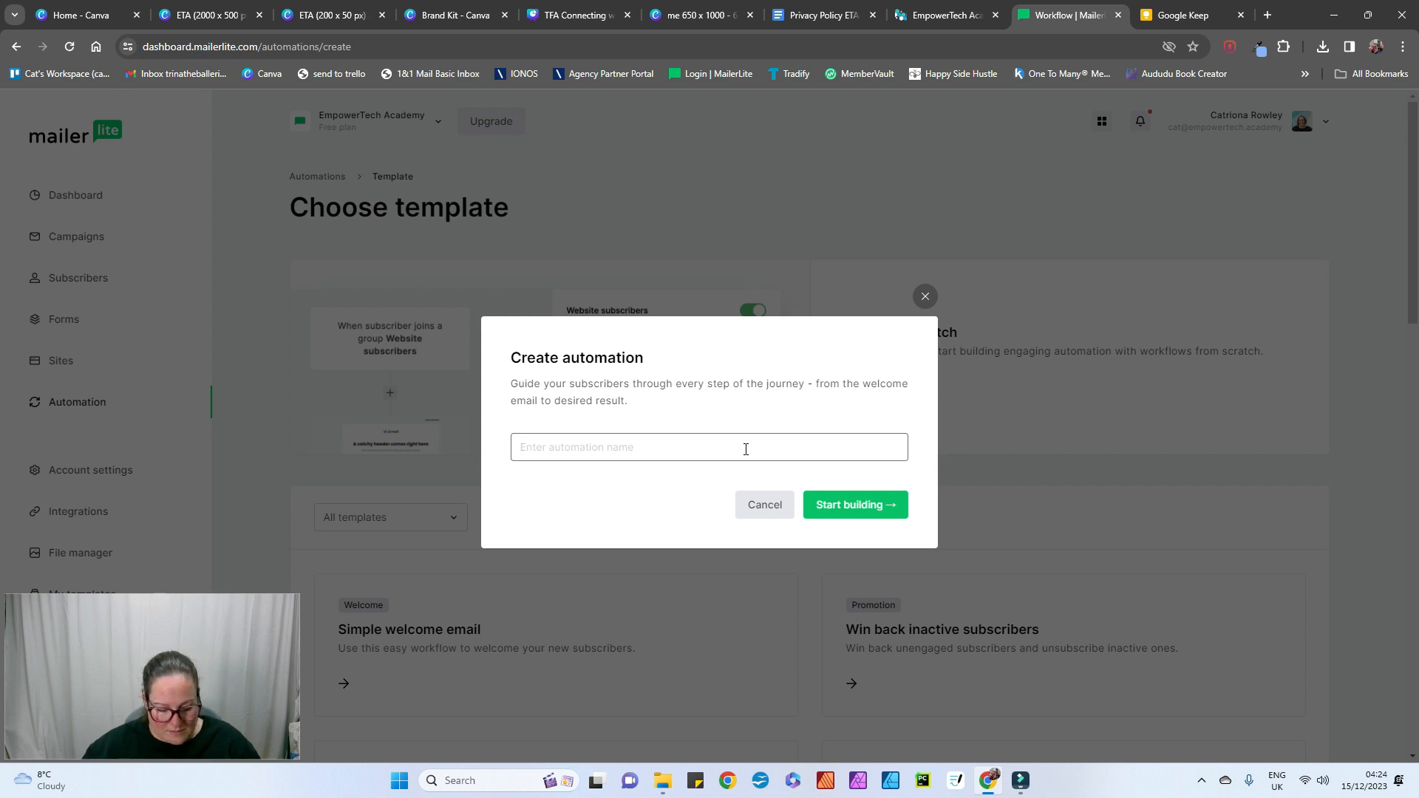
pyautogui.write('Website content signup')
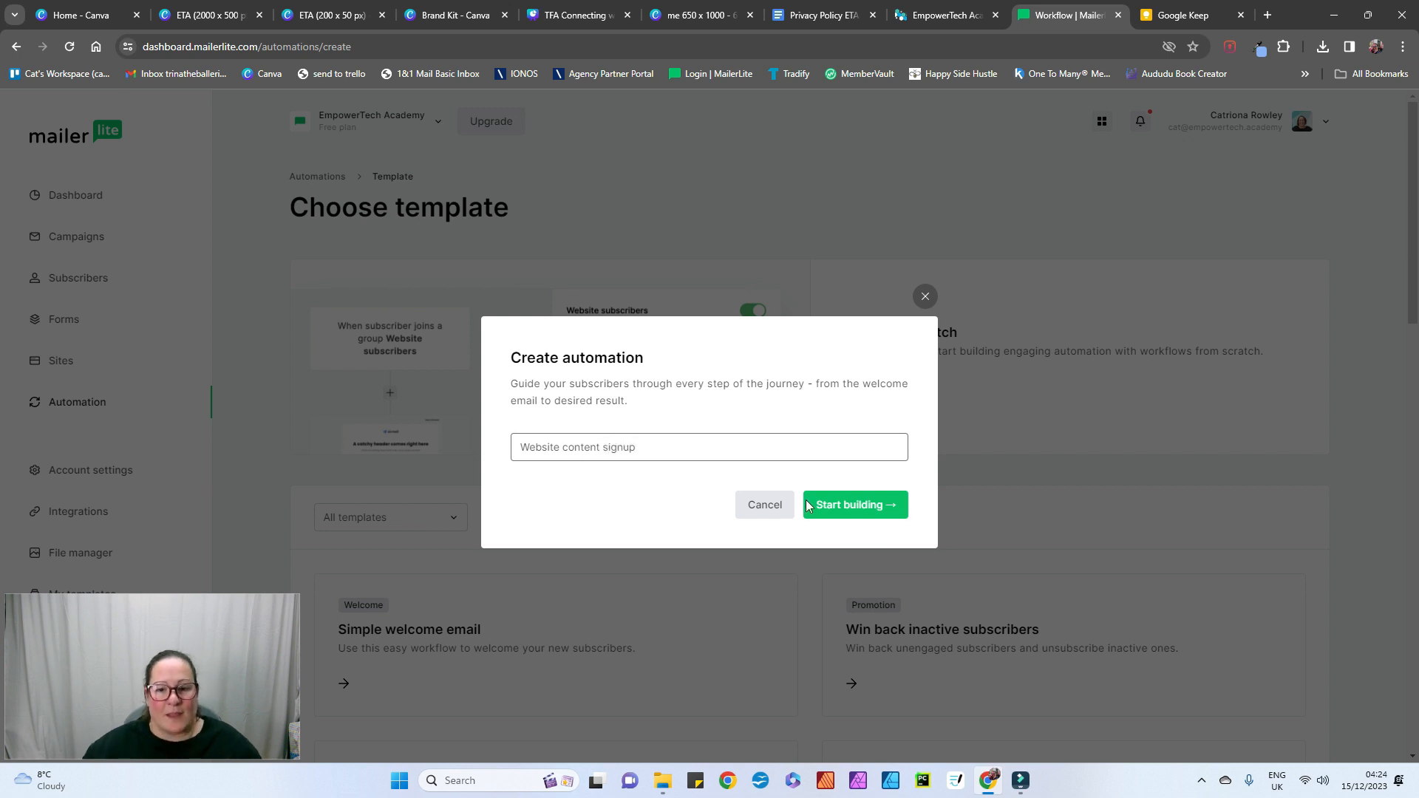
pyautogui.click(808, 504)
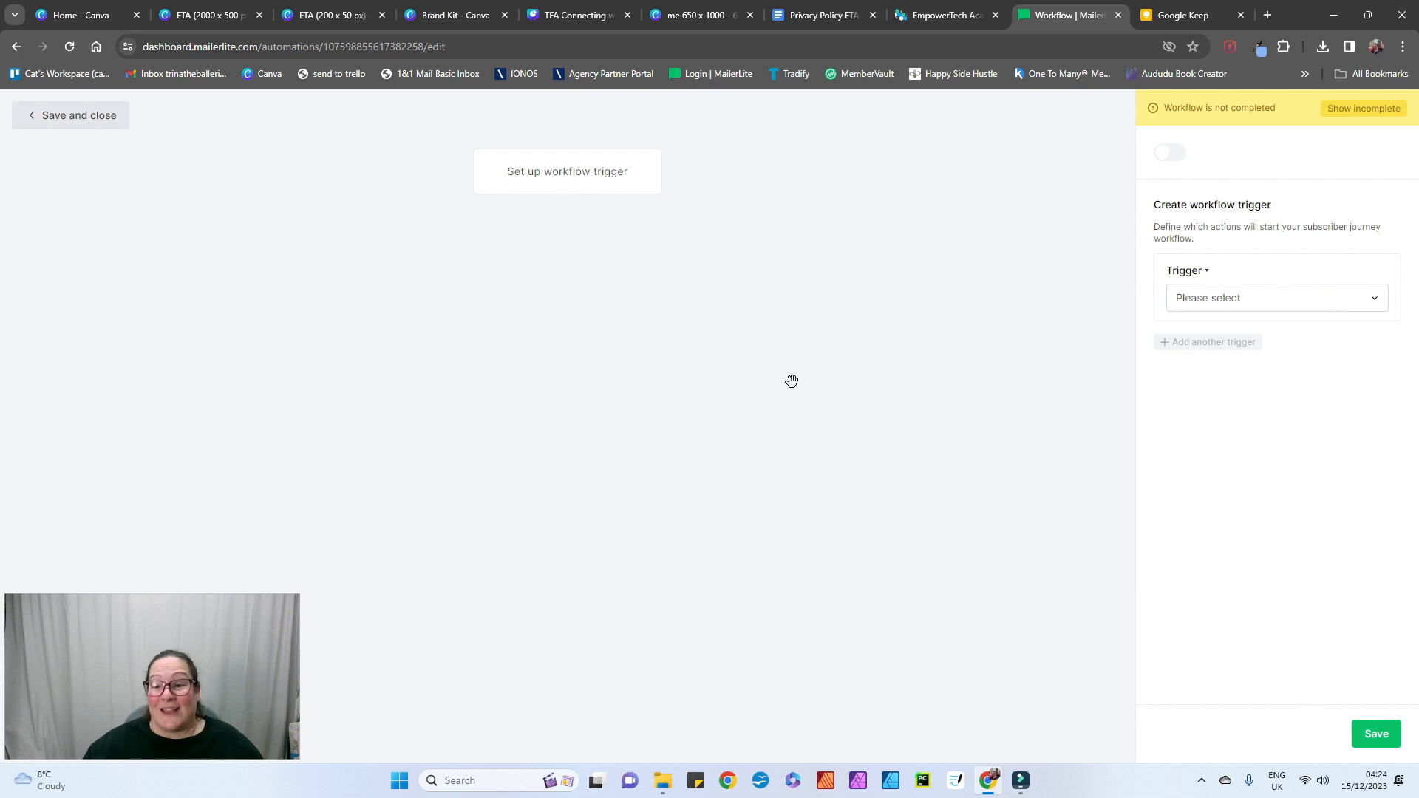
# Step: Set the workflow trigger to "When subscriber joins group(s)" with the group "ETA website content signup" and save it
pyautogui.click(608, 184)
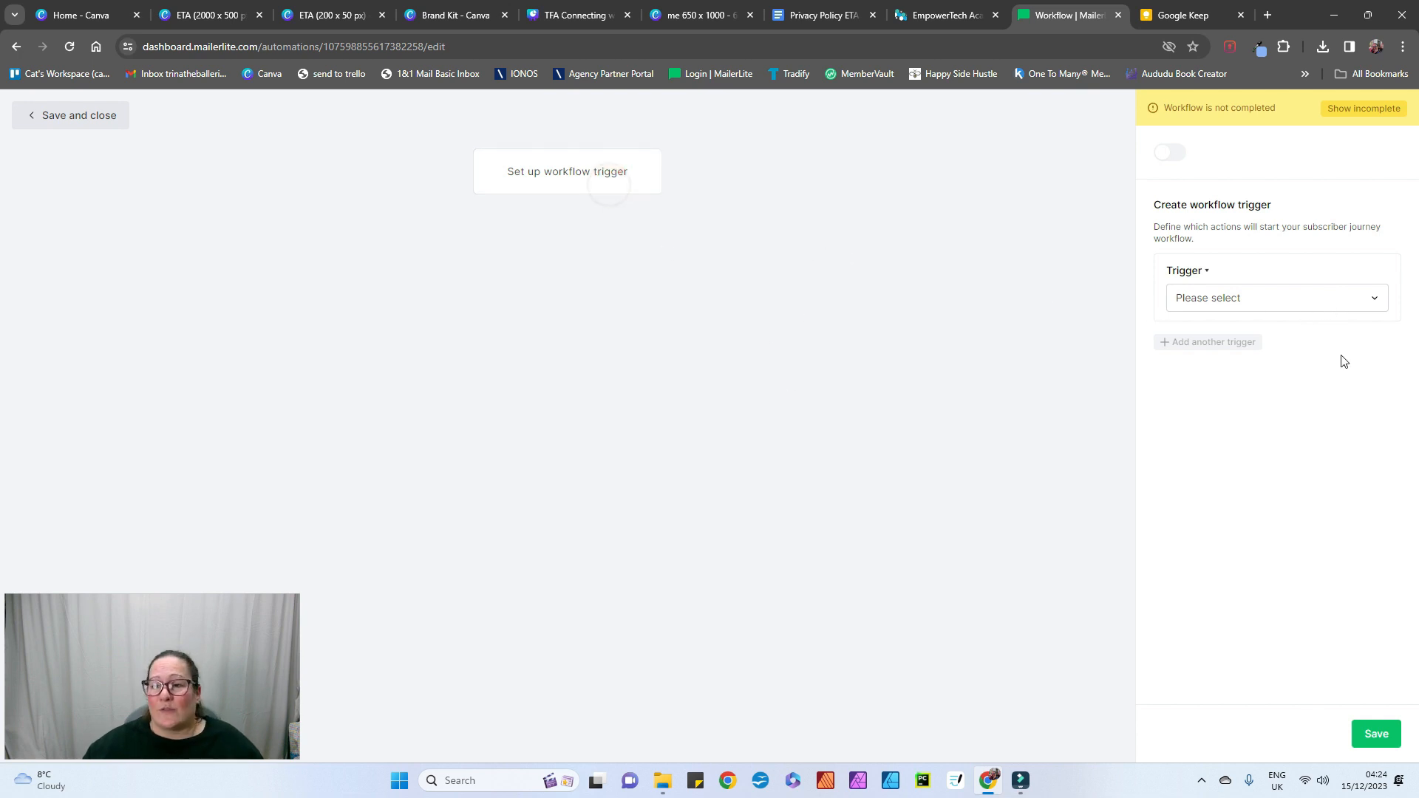
pyautogui.click(1264, 303)
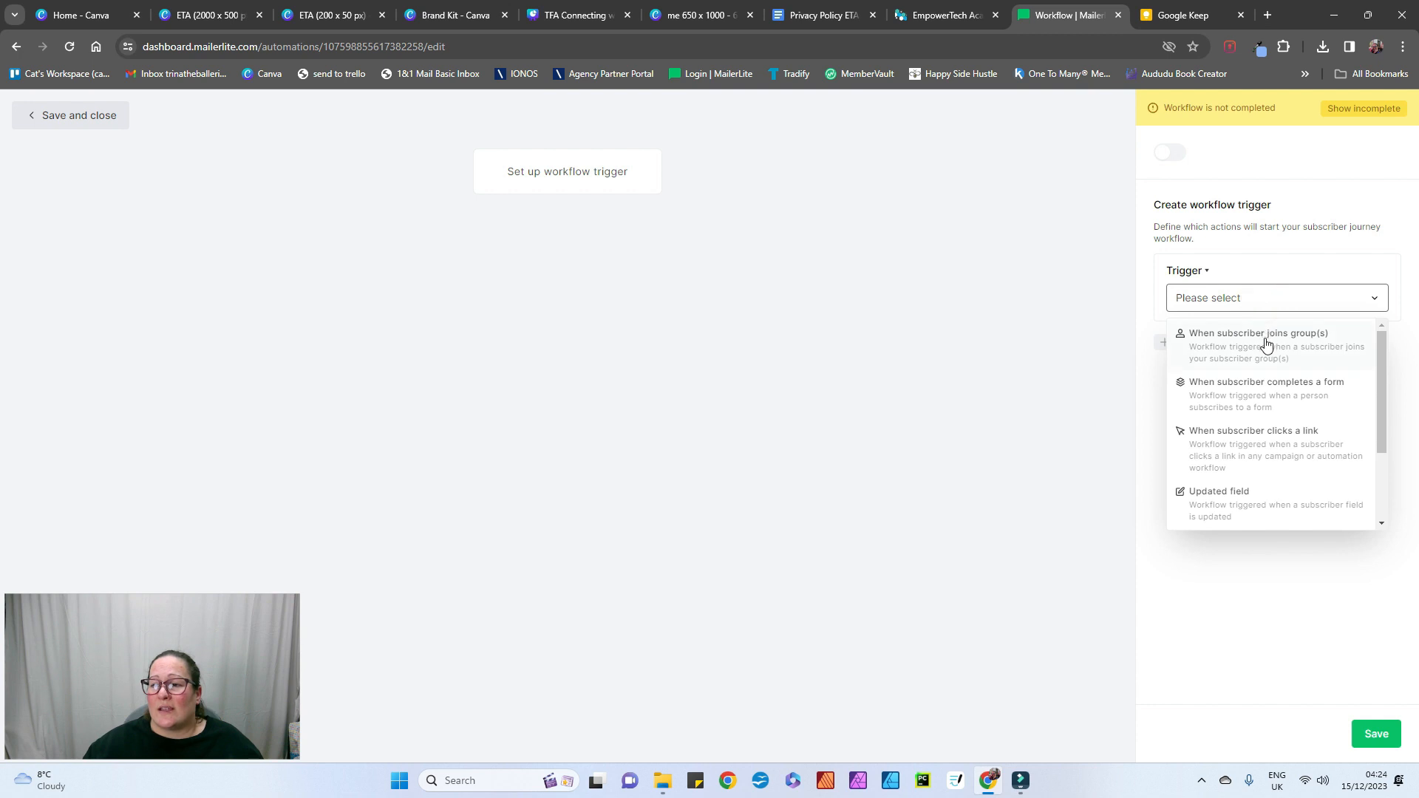
pyautogui.click(1266, 342)
pyautogui.click(1266, 363)
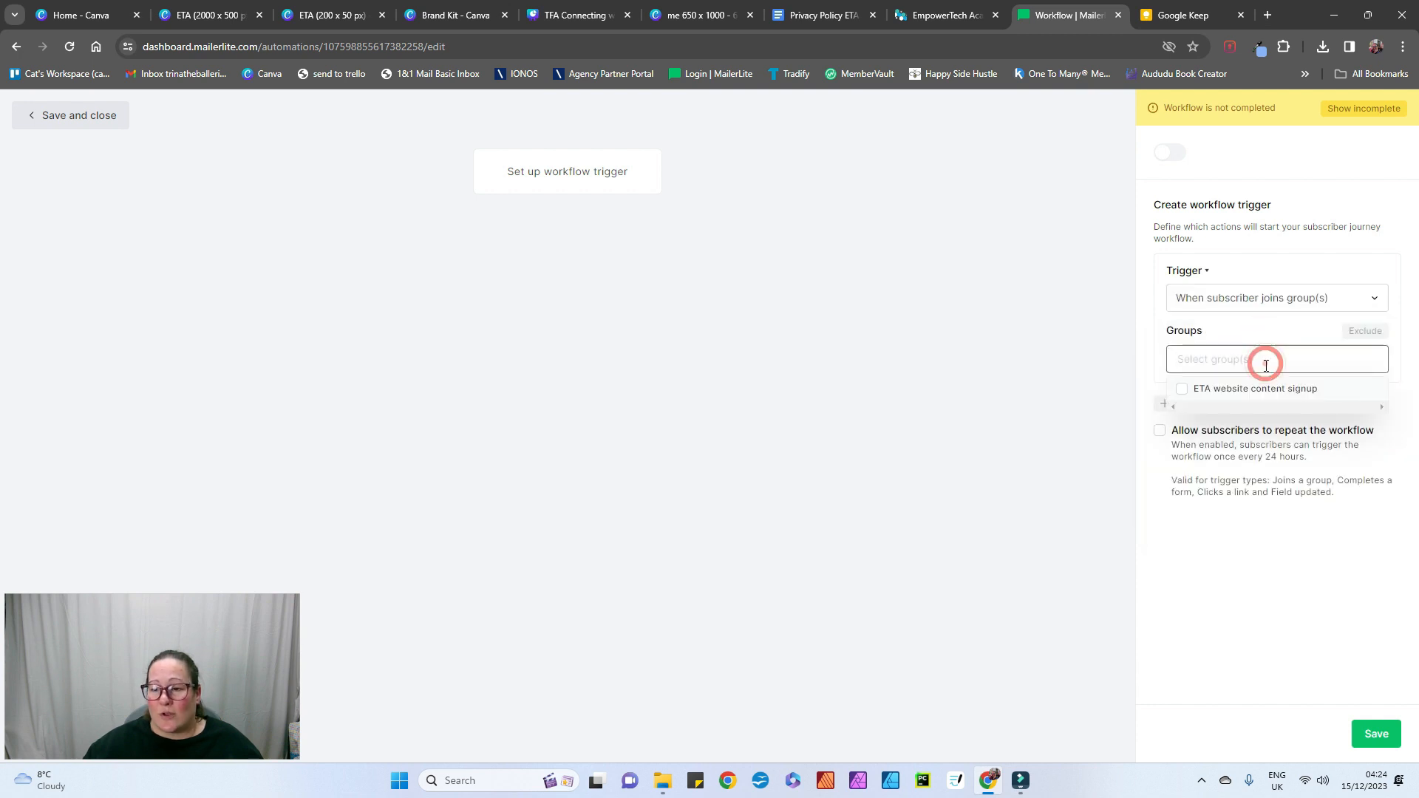
pyautogui.click(1185, 390)
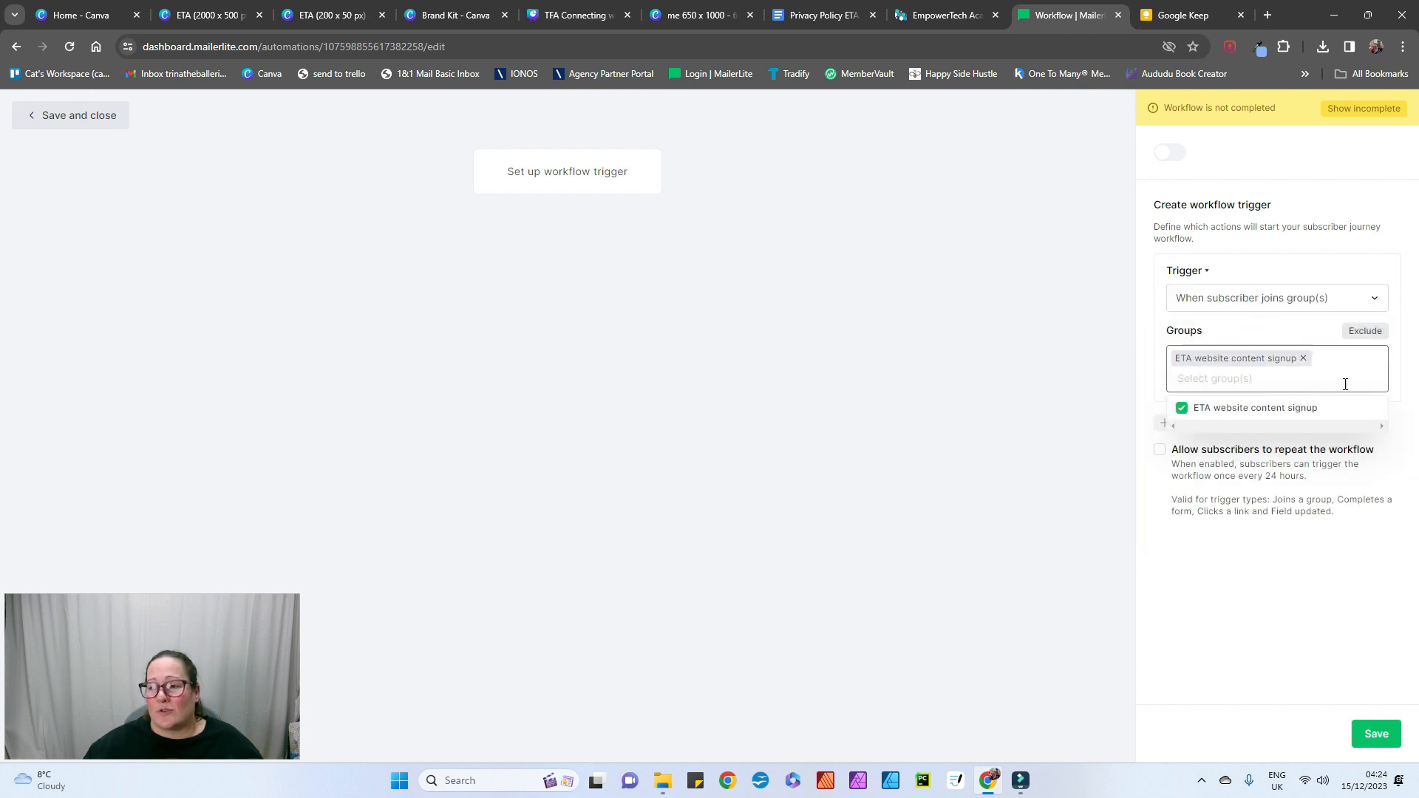
pyautogui.click(1411, 374)
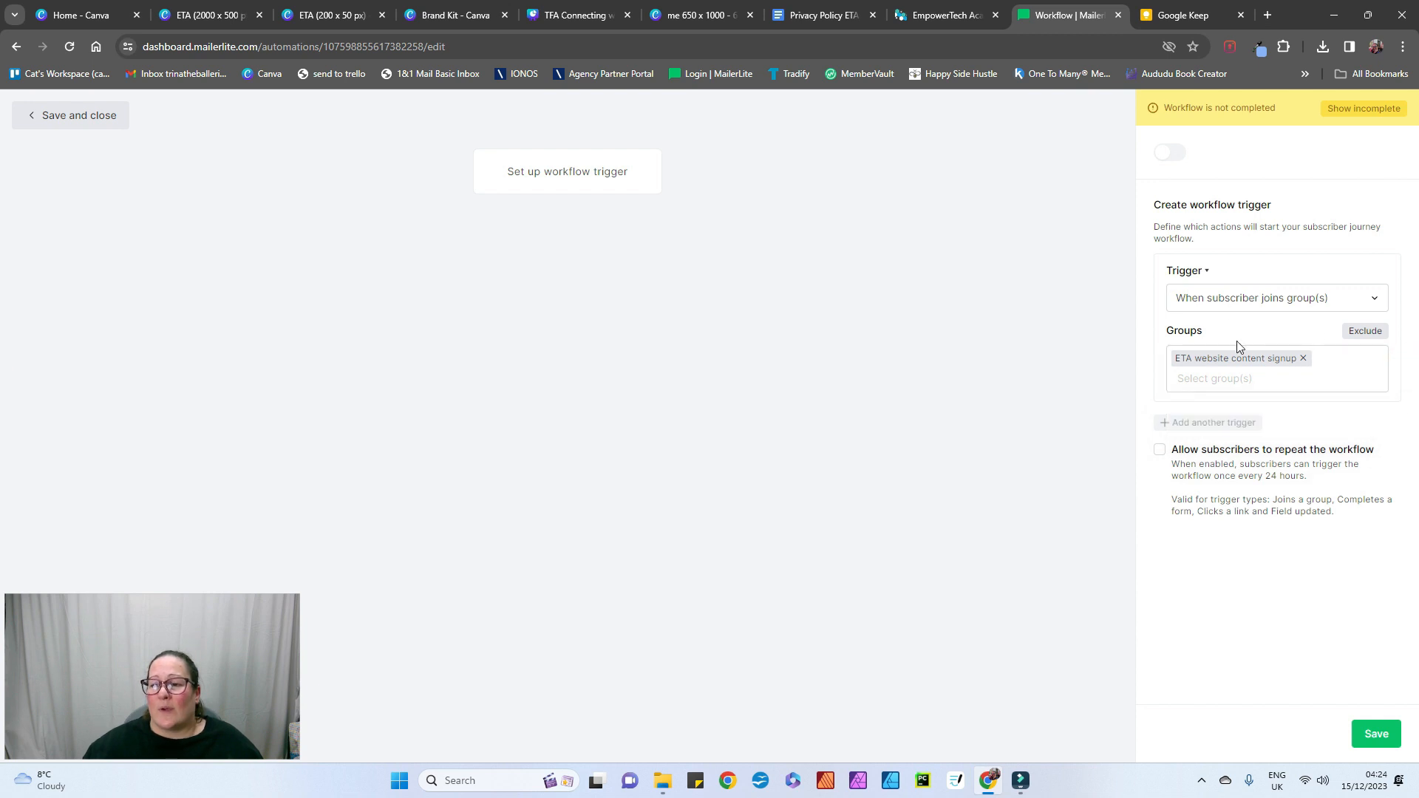
pyautogui.click(1375, 735)
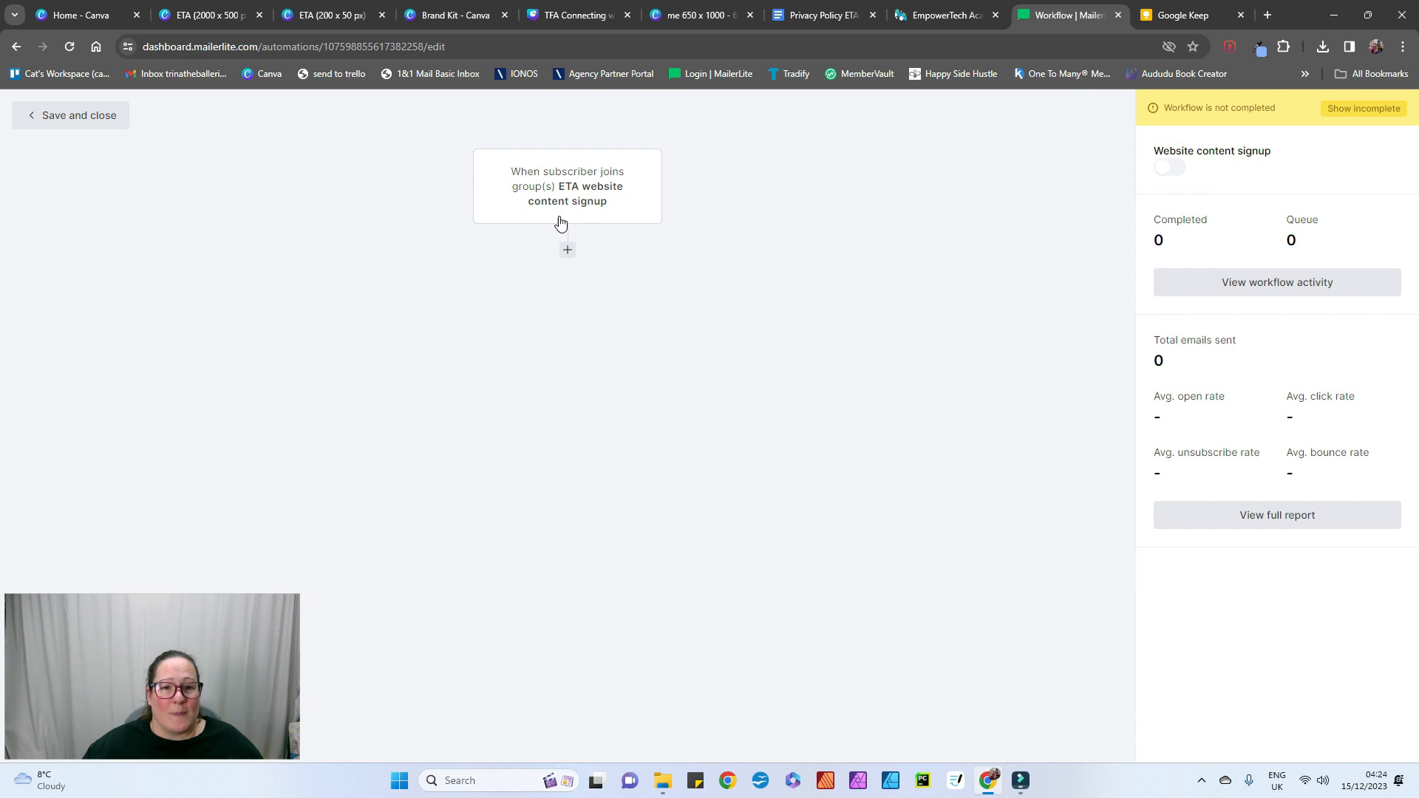
# Step: Add an email step below the workflow trigger and name it "Download website content pdf"
pyautogui.click(568, 251)
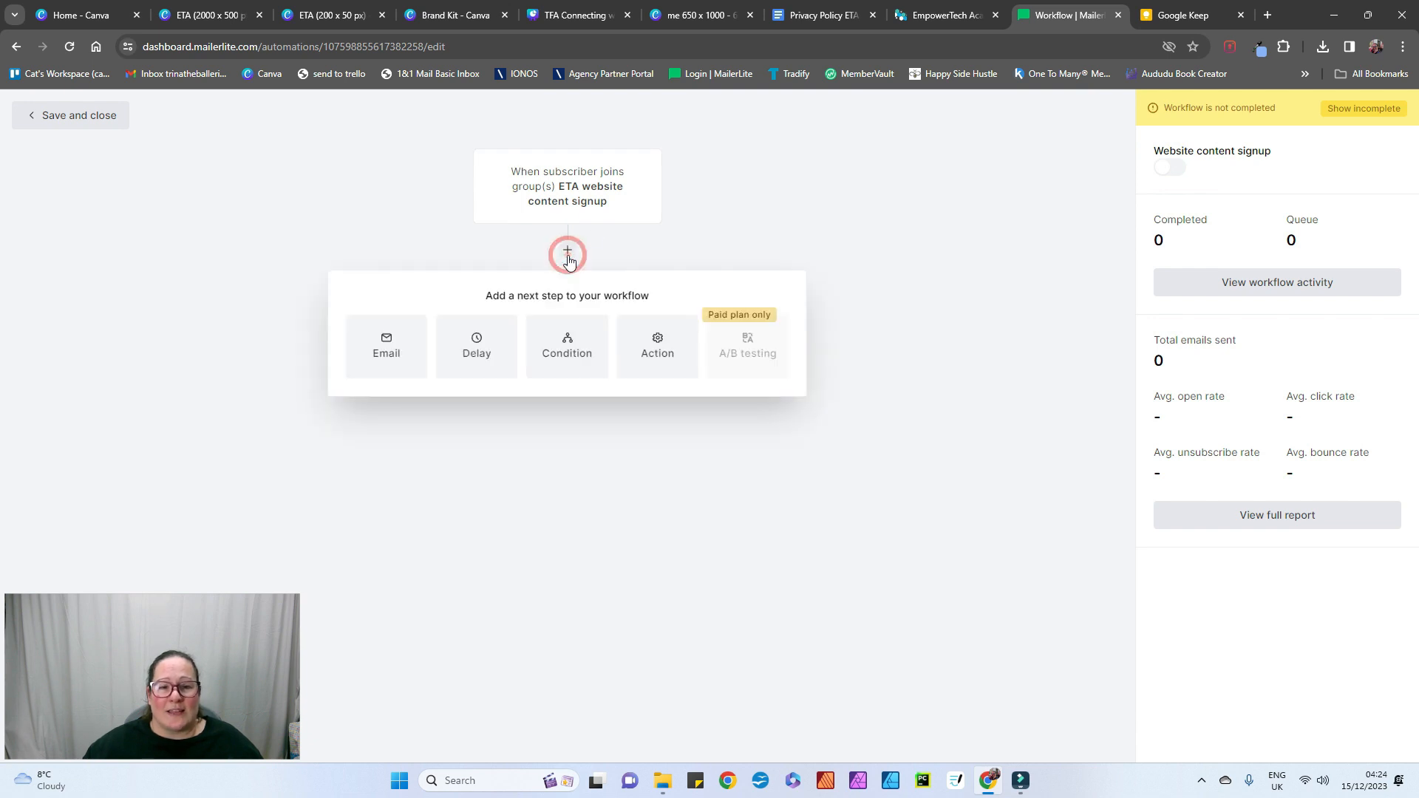
pyautogui.click(387, 348)
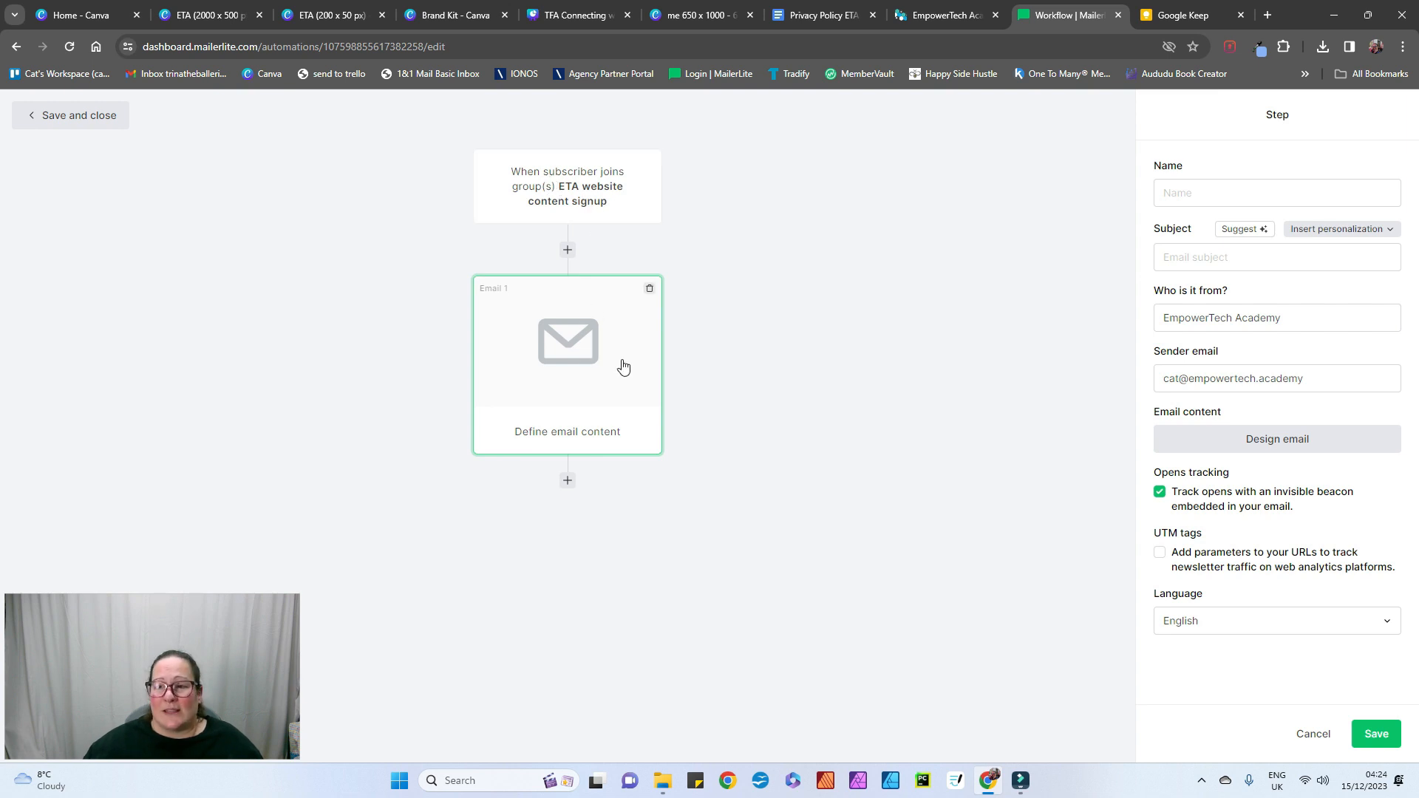
pyautogui.click(1207, 196)
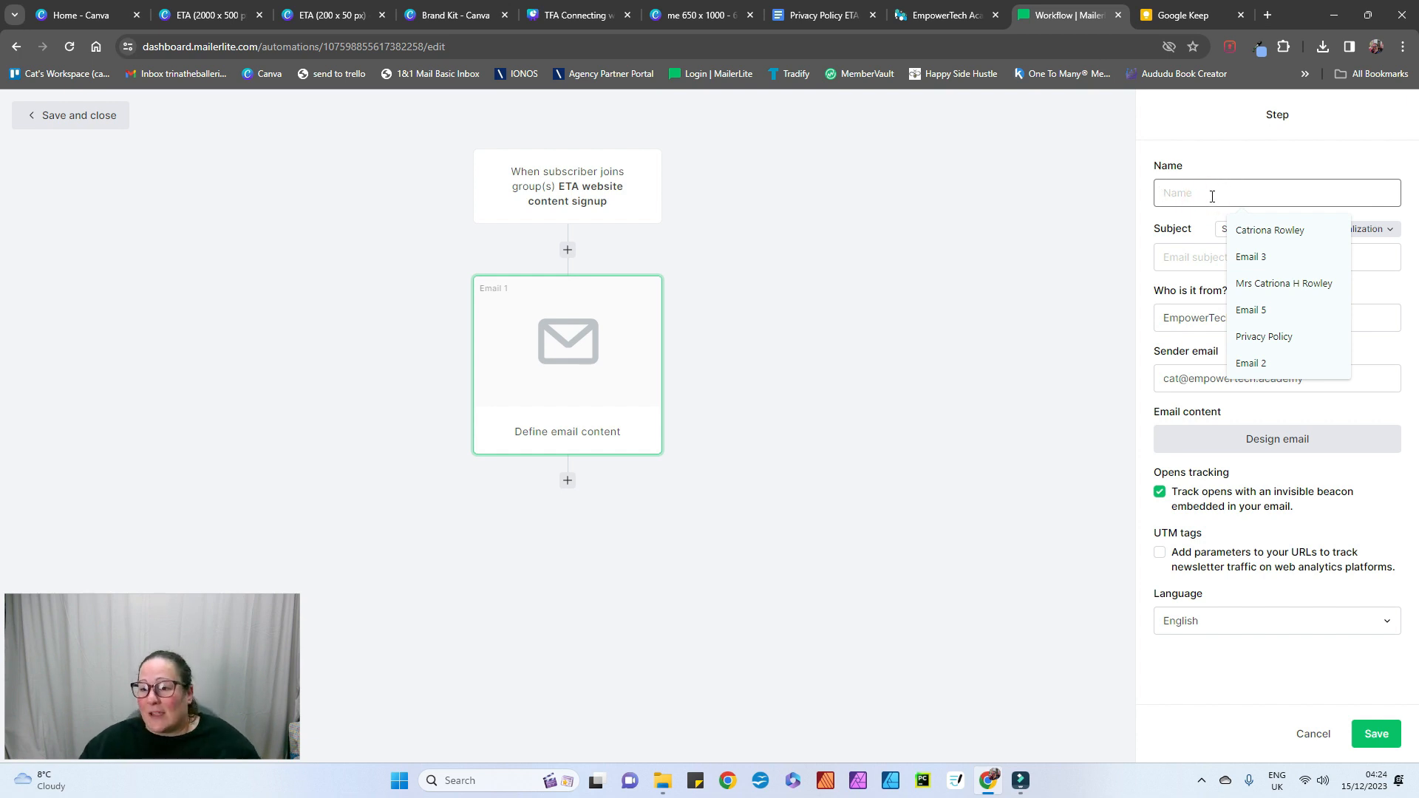
pyautogui.write('Download website content pdf')
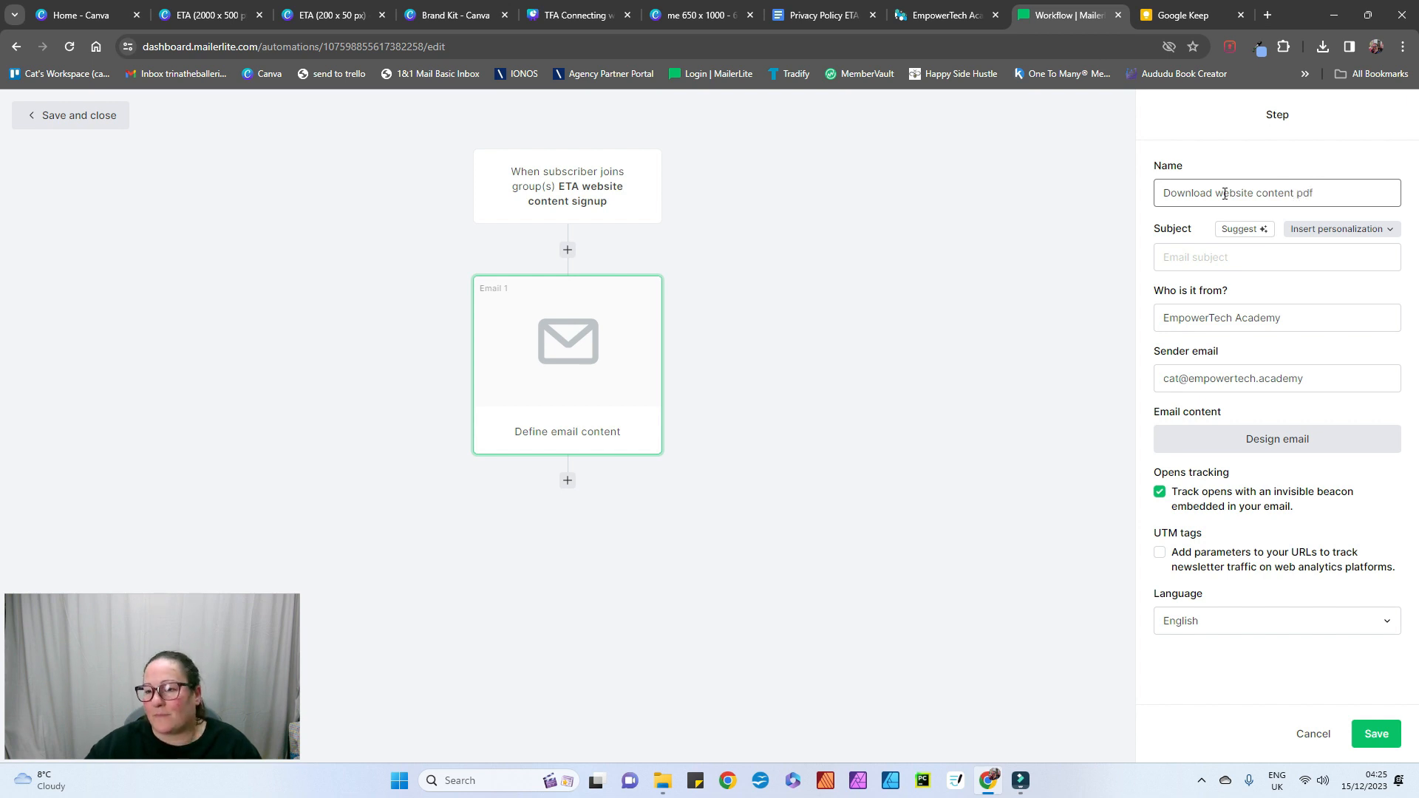
# Step: Fill in the email's subject, starting "Here is your Connecting with your Ideal" and ending "your Small Business Website download", and save the step
pyautogui.click(1261, 256)
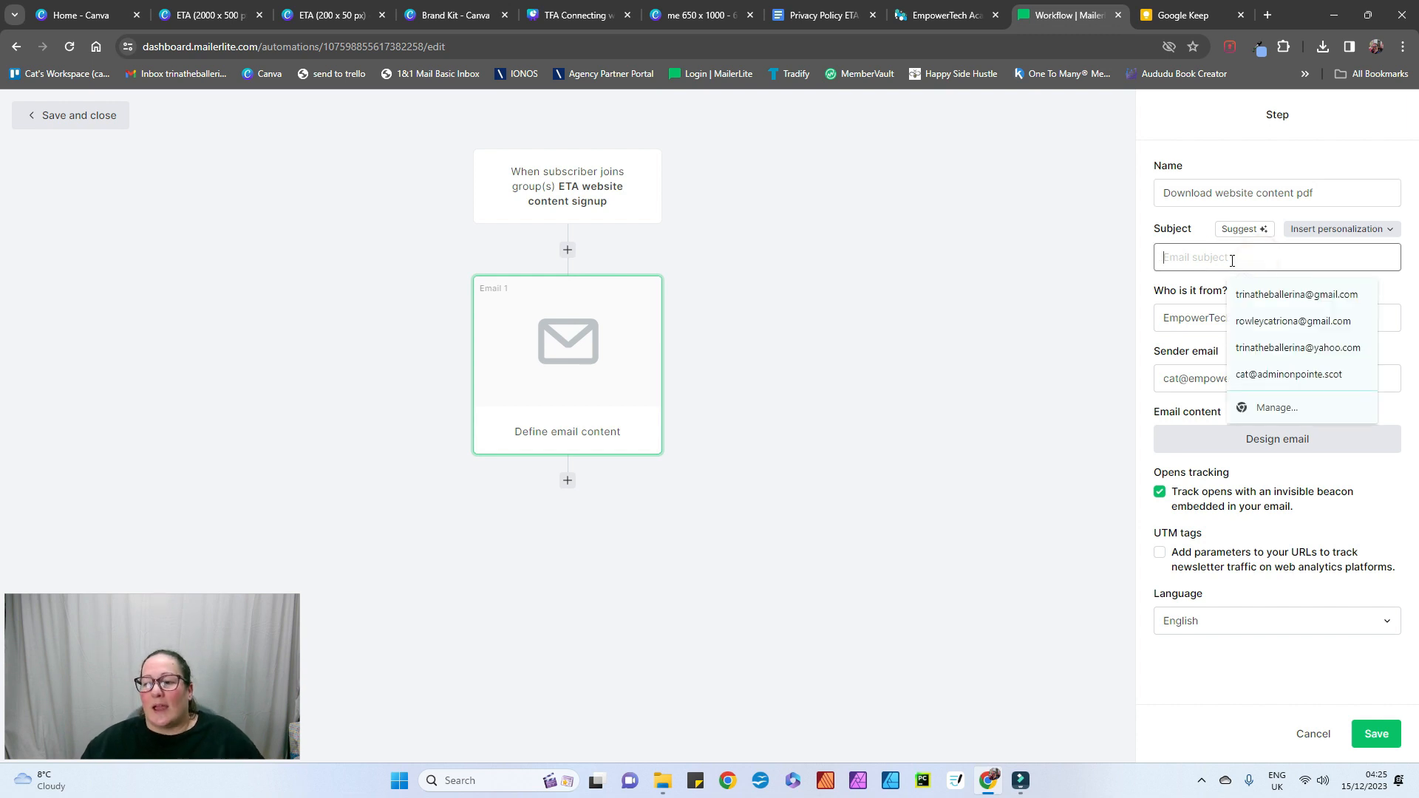
pyautogui.hotkey('ctrl', 'v')
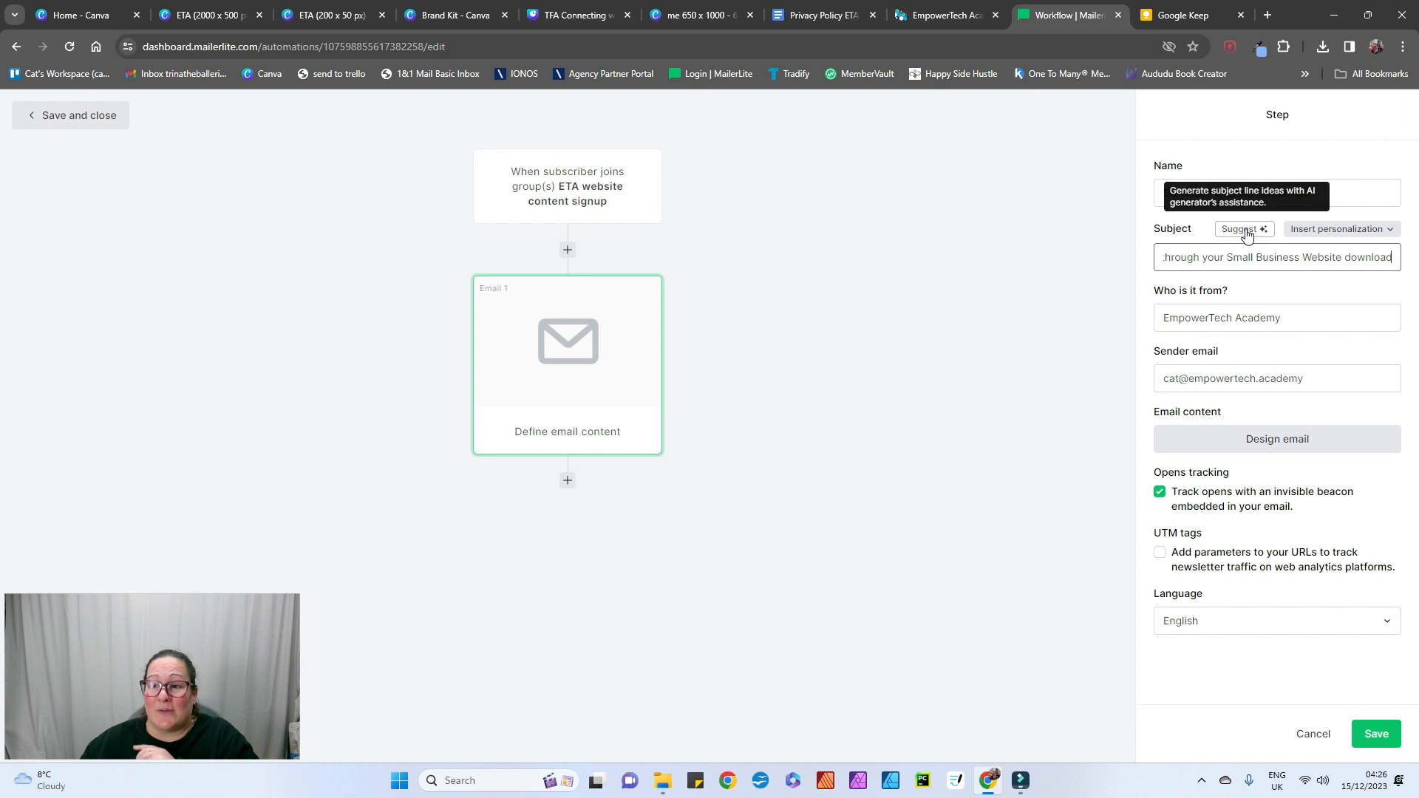
pyautogui.click(1333, 235)
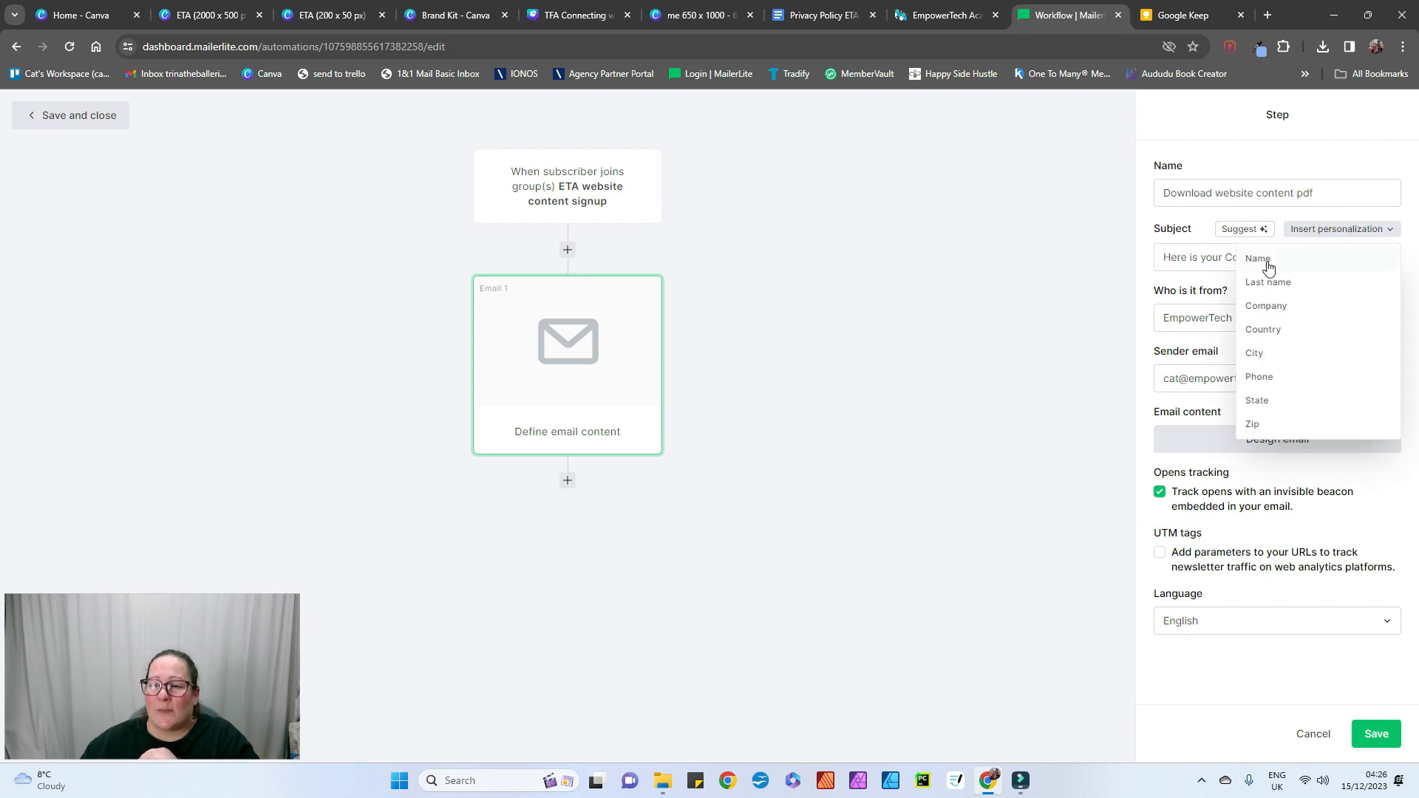
pyautogui.click(1348, 213)
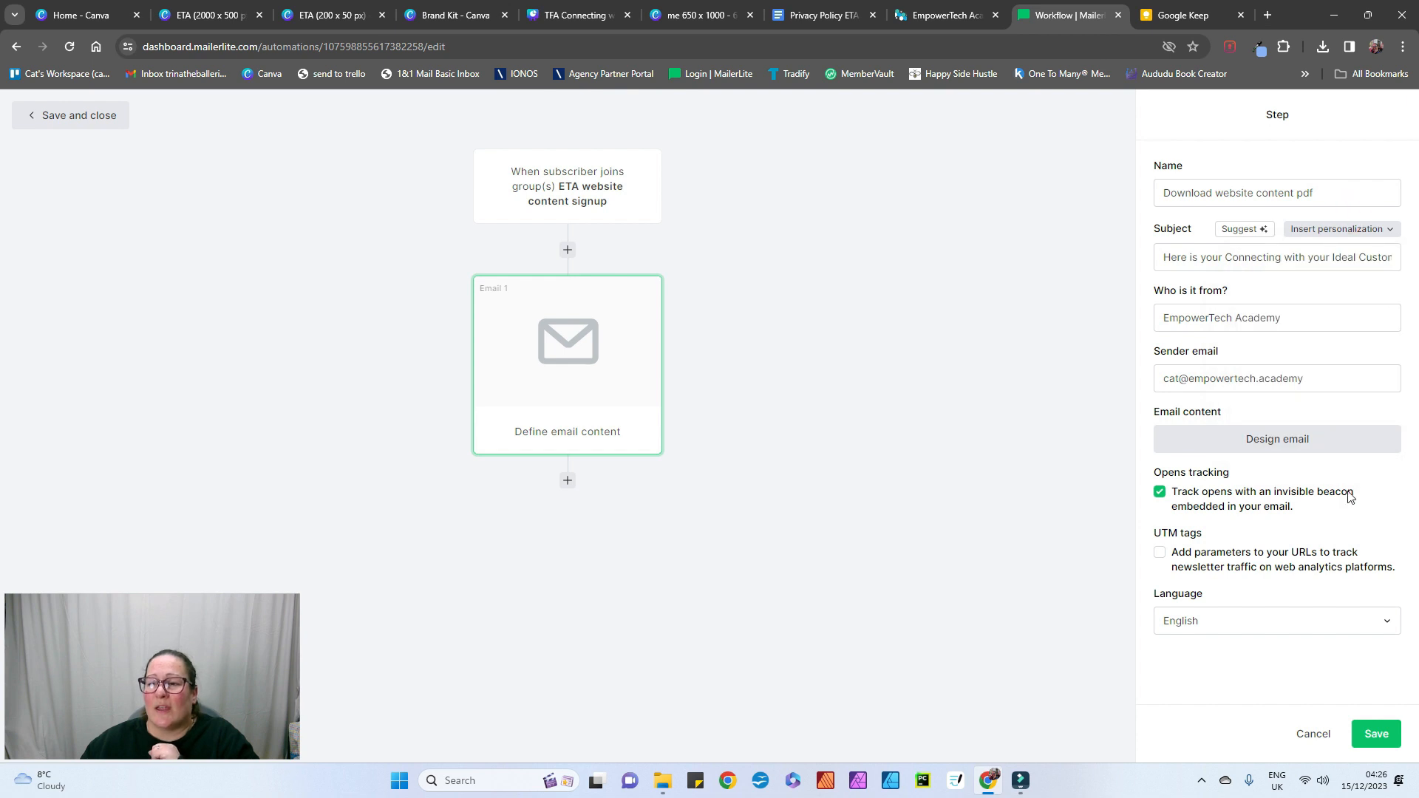
pyautogui.click(1374, 730)
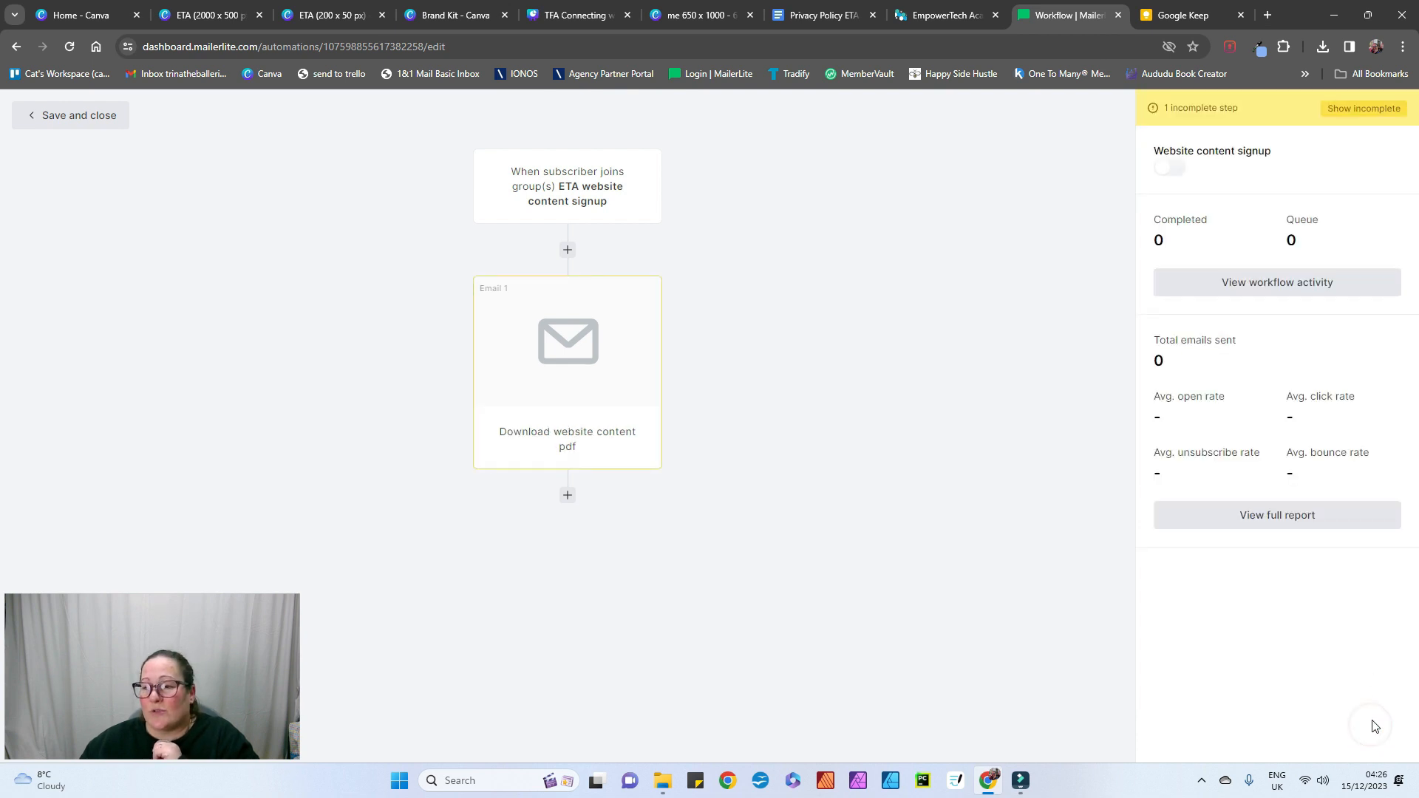
# Step: Start designing the content of the "Download website content pdf" email from scratch in the Drag & drop editor
pyautogui.click(519, 378)
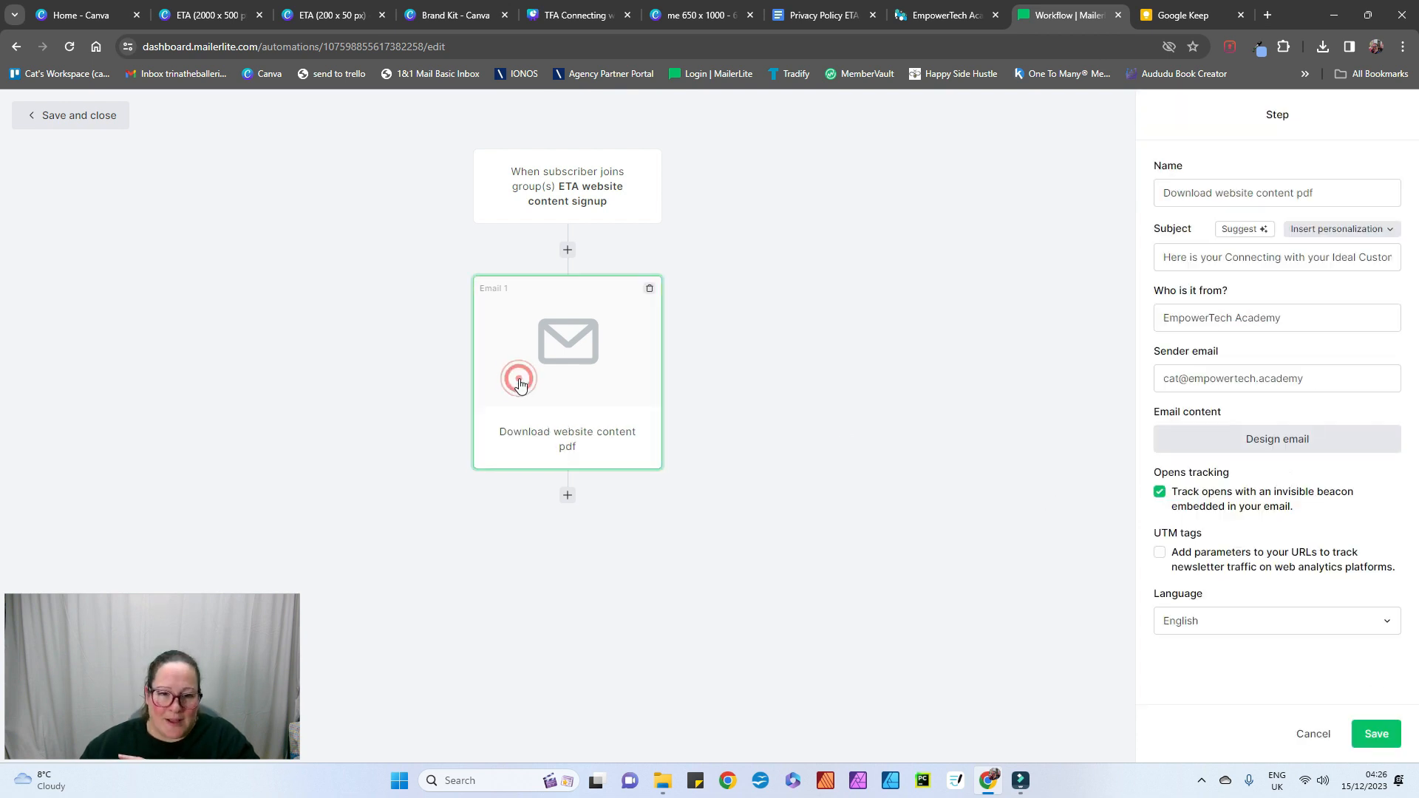
pyautogui.click(1225, 441)
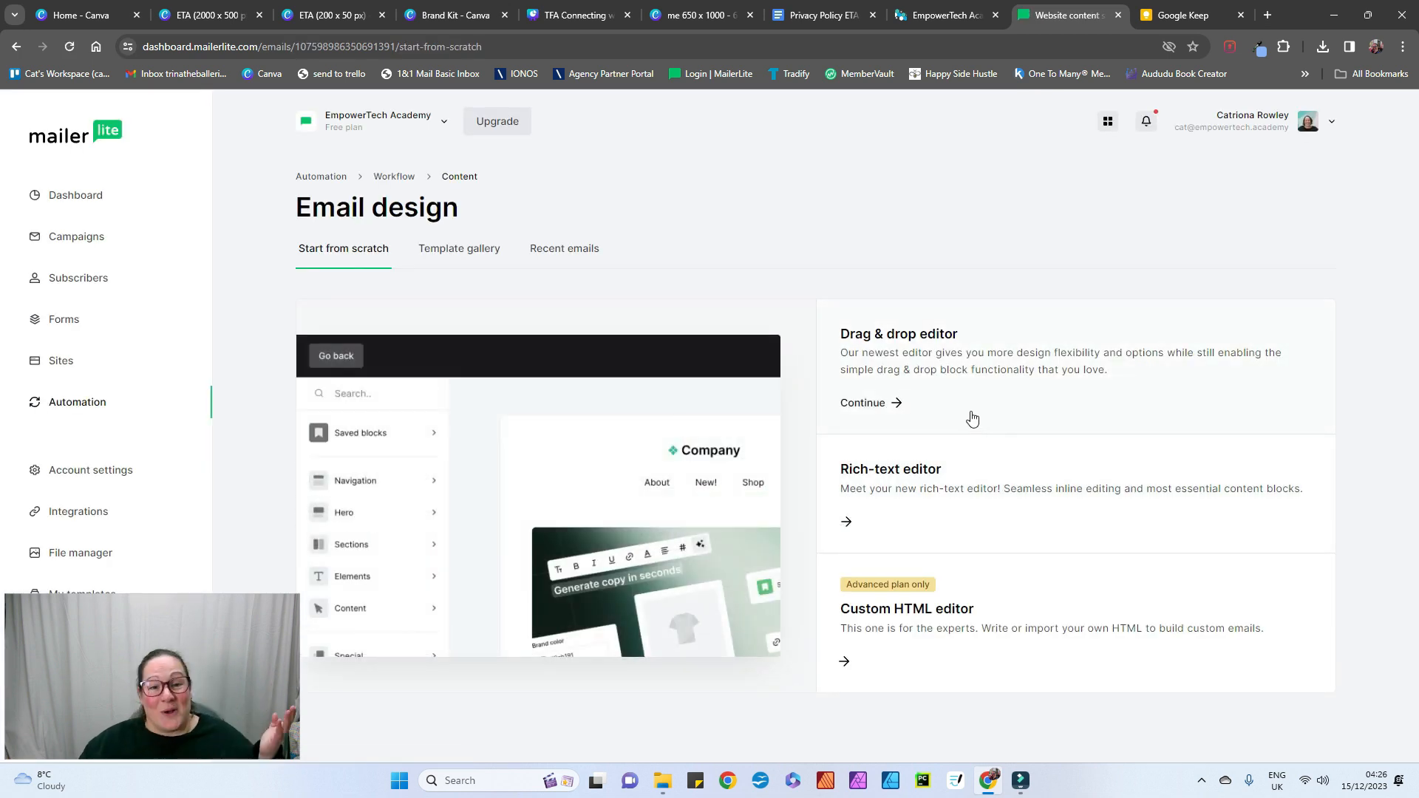
pyautogui.click(869, 404)
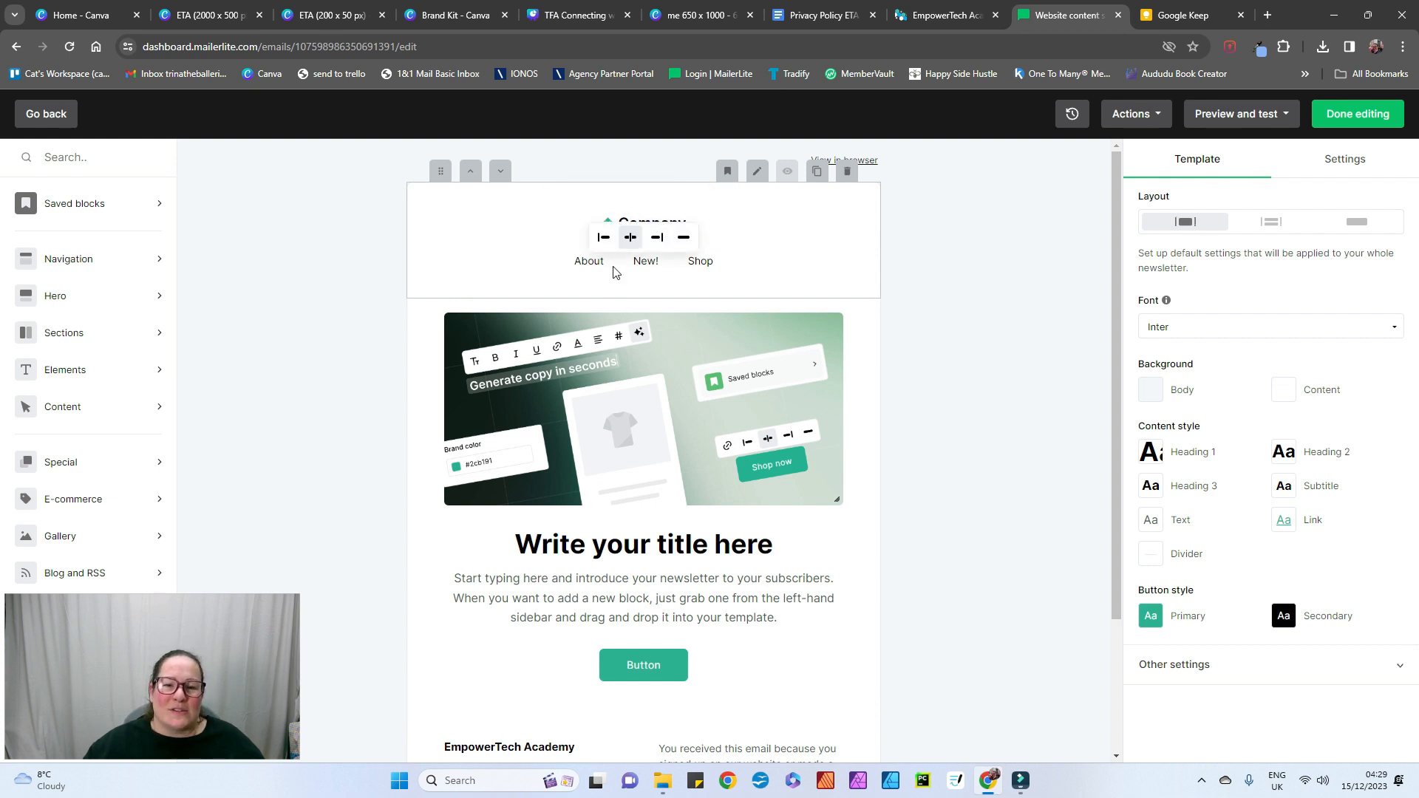
# Step: Add a Logo + Social links block below the email's default header and delete the default logo and navigation block
pyautogui.click(67, 260)
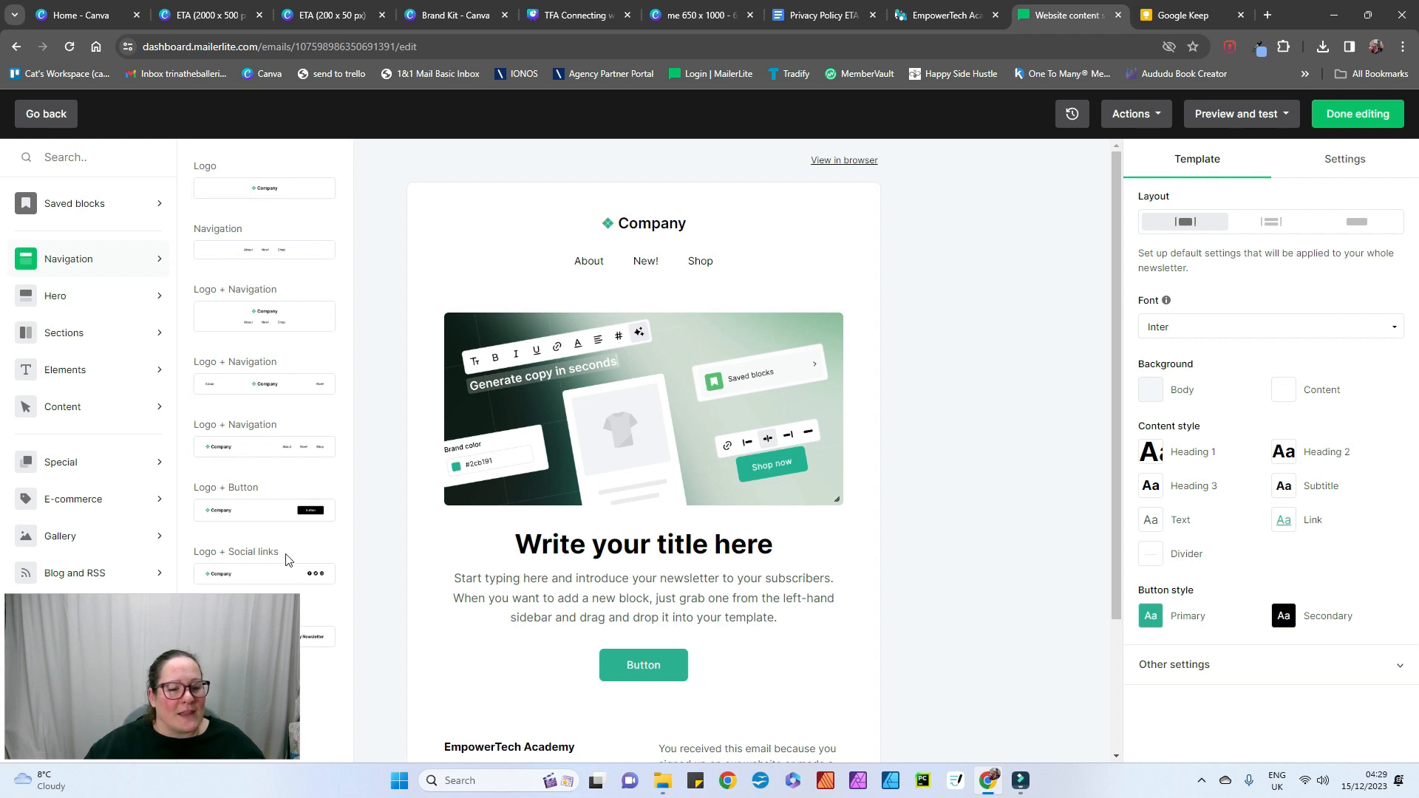
pyautogui.moveTo(280, 574); pyautogui.dragTo(441, 312)
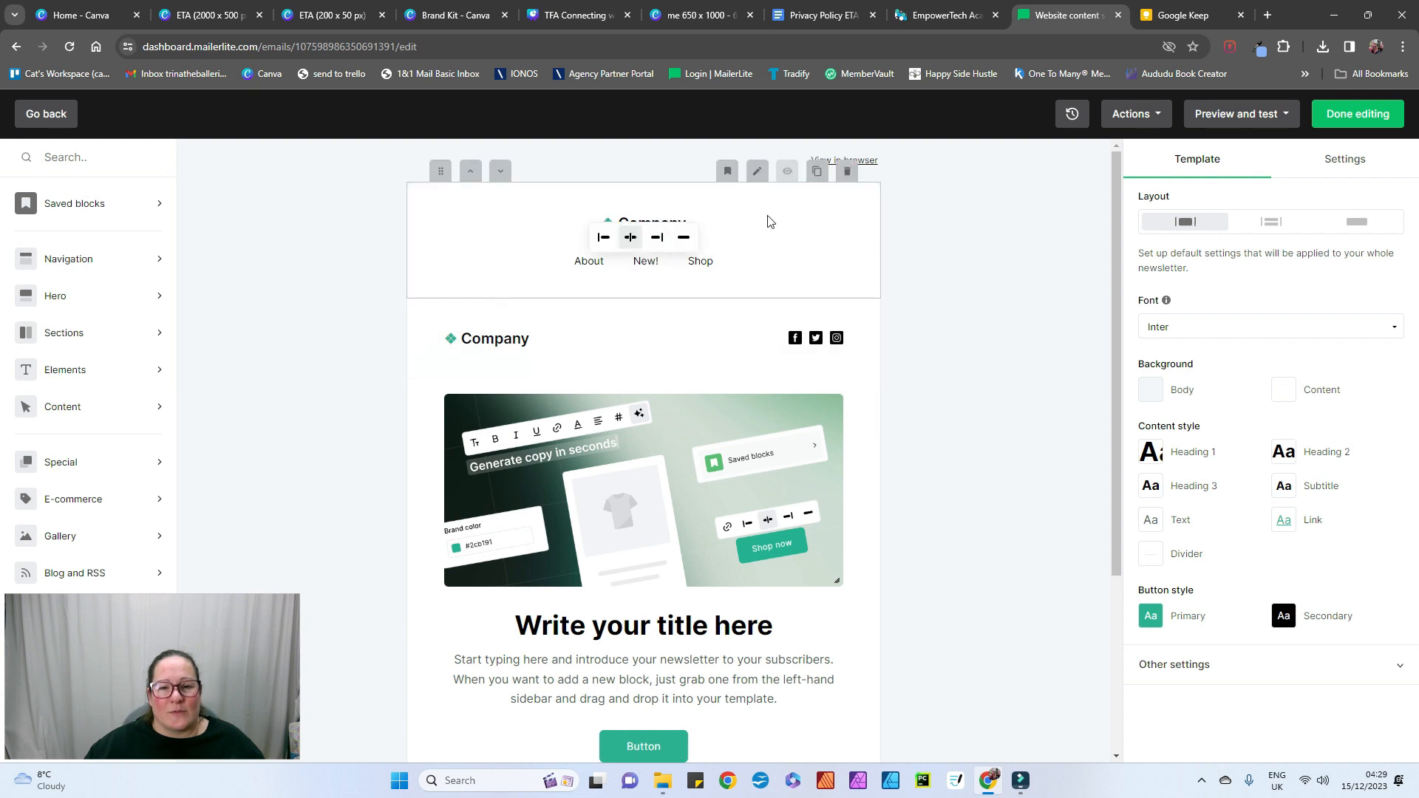
pyautogui.click(848, 170)
# Step: Insert the dark blue EmpowerTech Academy banner as the logo of the Logo + Social links block and enlarge it
pyautogui.moveTo(512, 233)
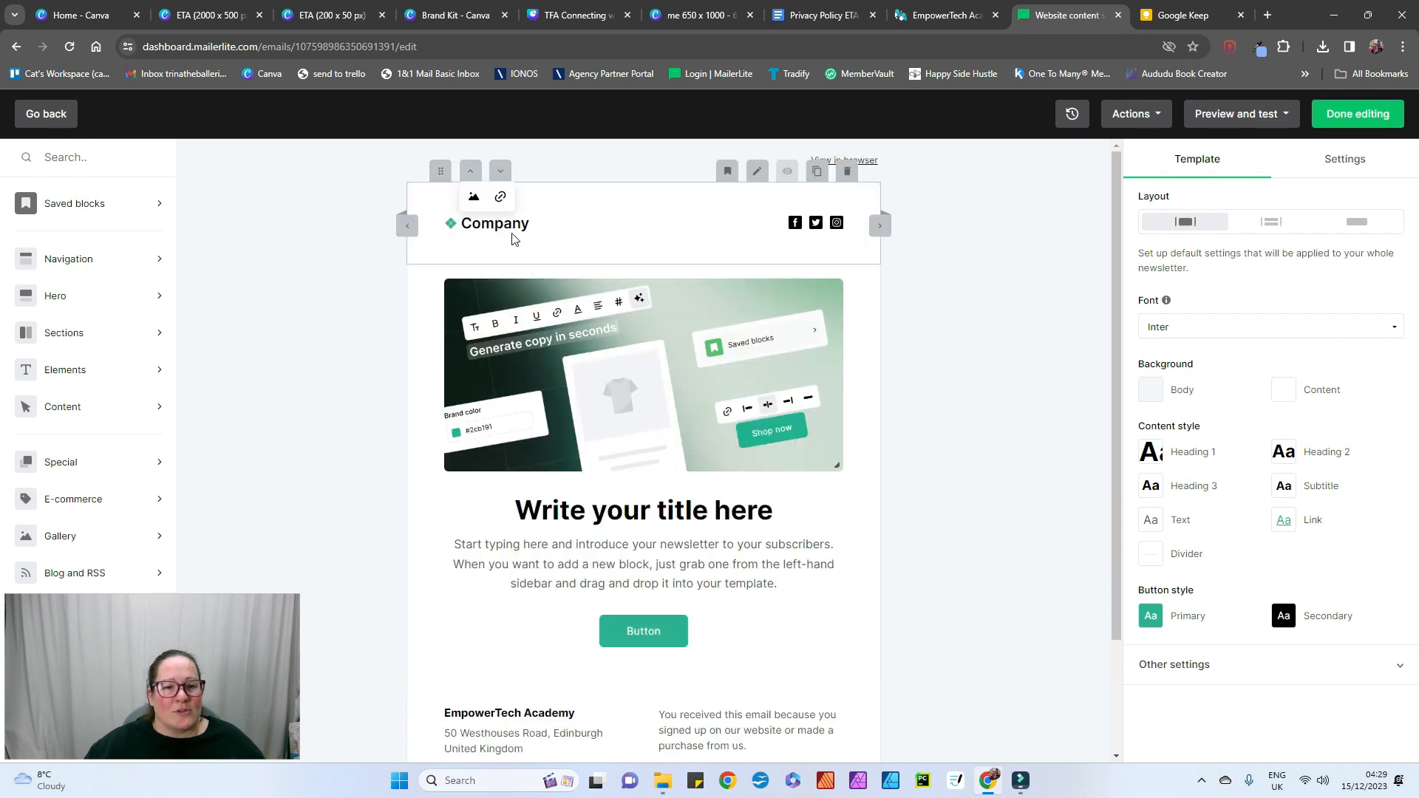
pyautogui.click(473, 200)
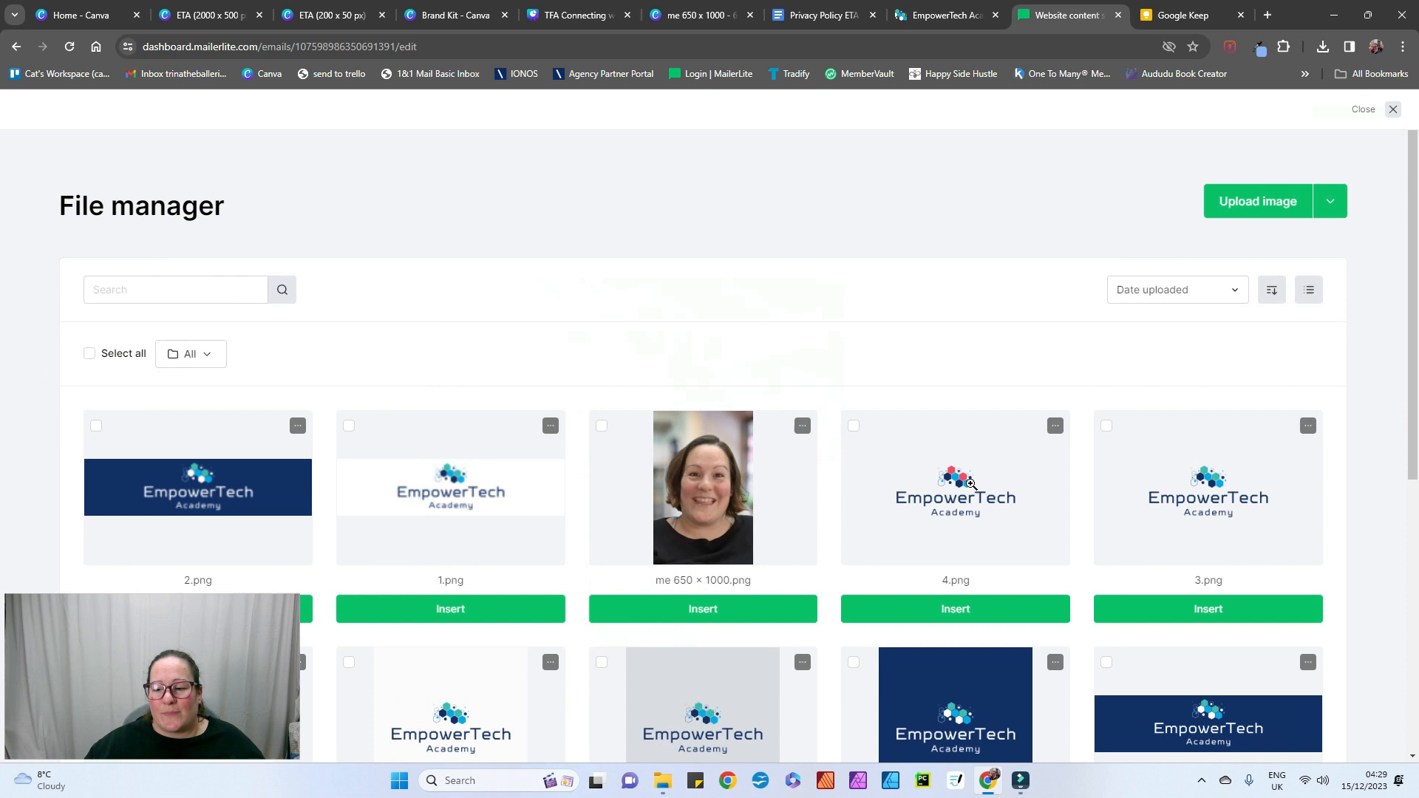
pyautogui.scroll(-4, 1229, 602)
pyautogui.click(1227, 560)
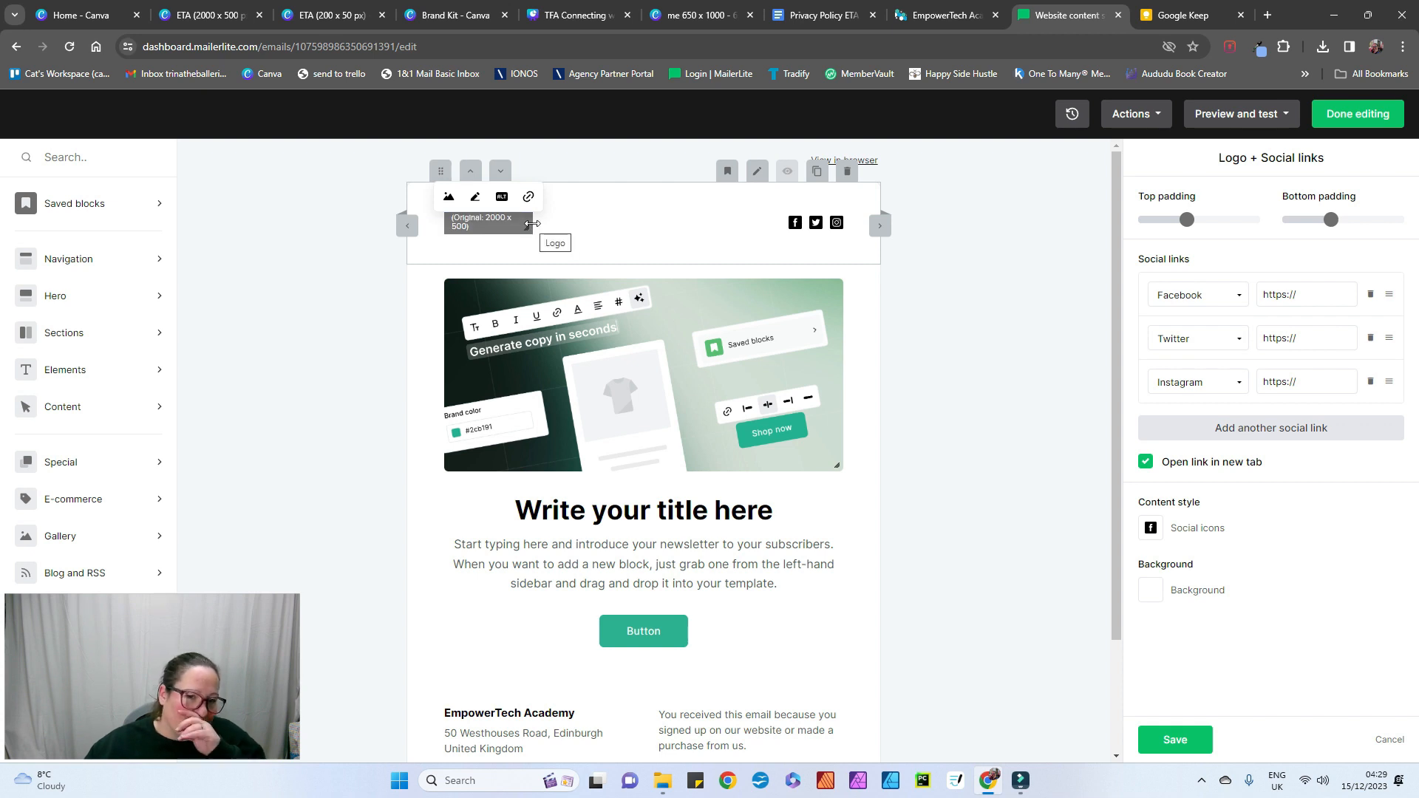
pyautogui.moveTo(527, 229); pyautogui.dragTo(566, 288)
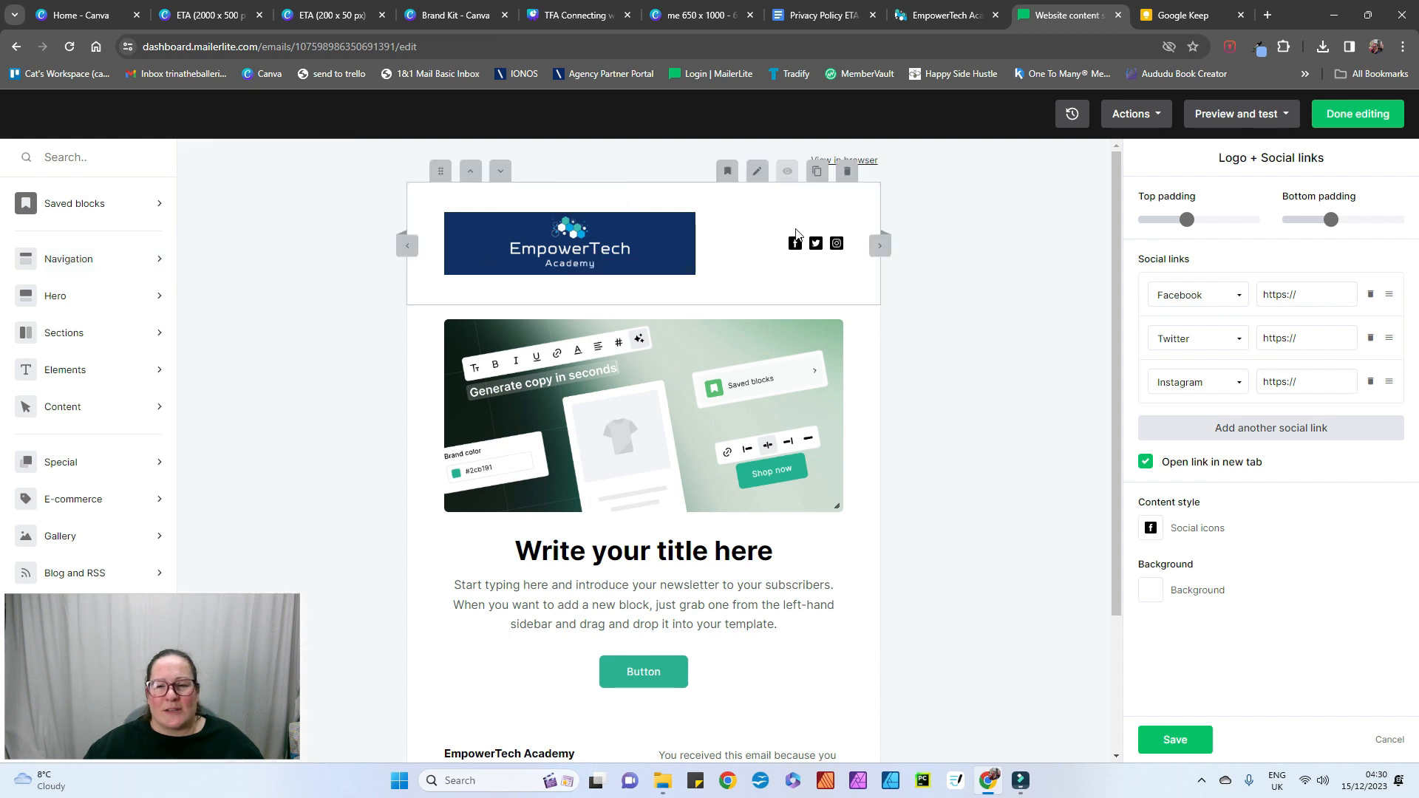
# Step: Replace the Logo + Social links block at the start of the email with a plain Logo block
pyautogui.click(847, 171)
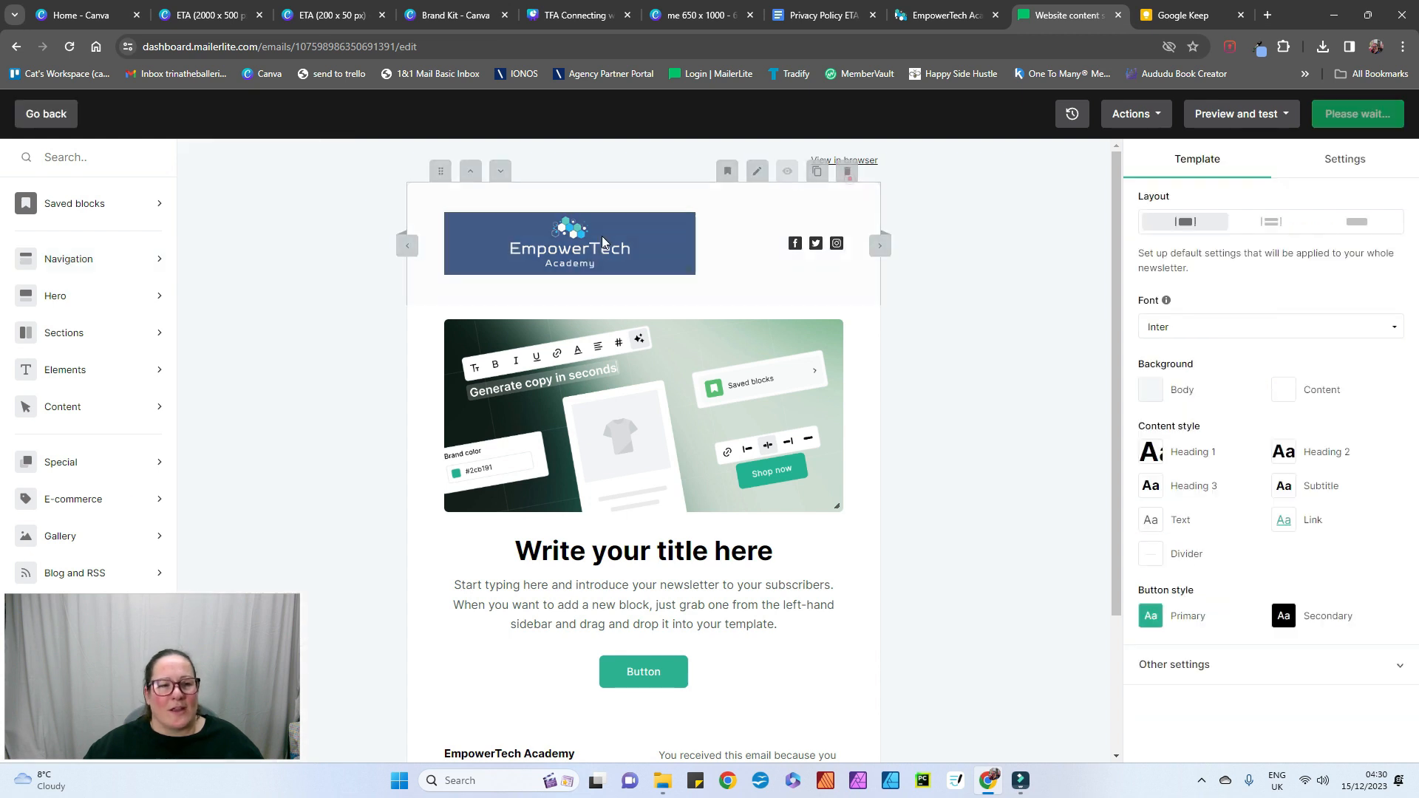
pyautogui.moveTo(128, 266)
pyautogui.moveTo(231, 199); pyautogui.dragTo(602, 257)
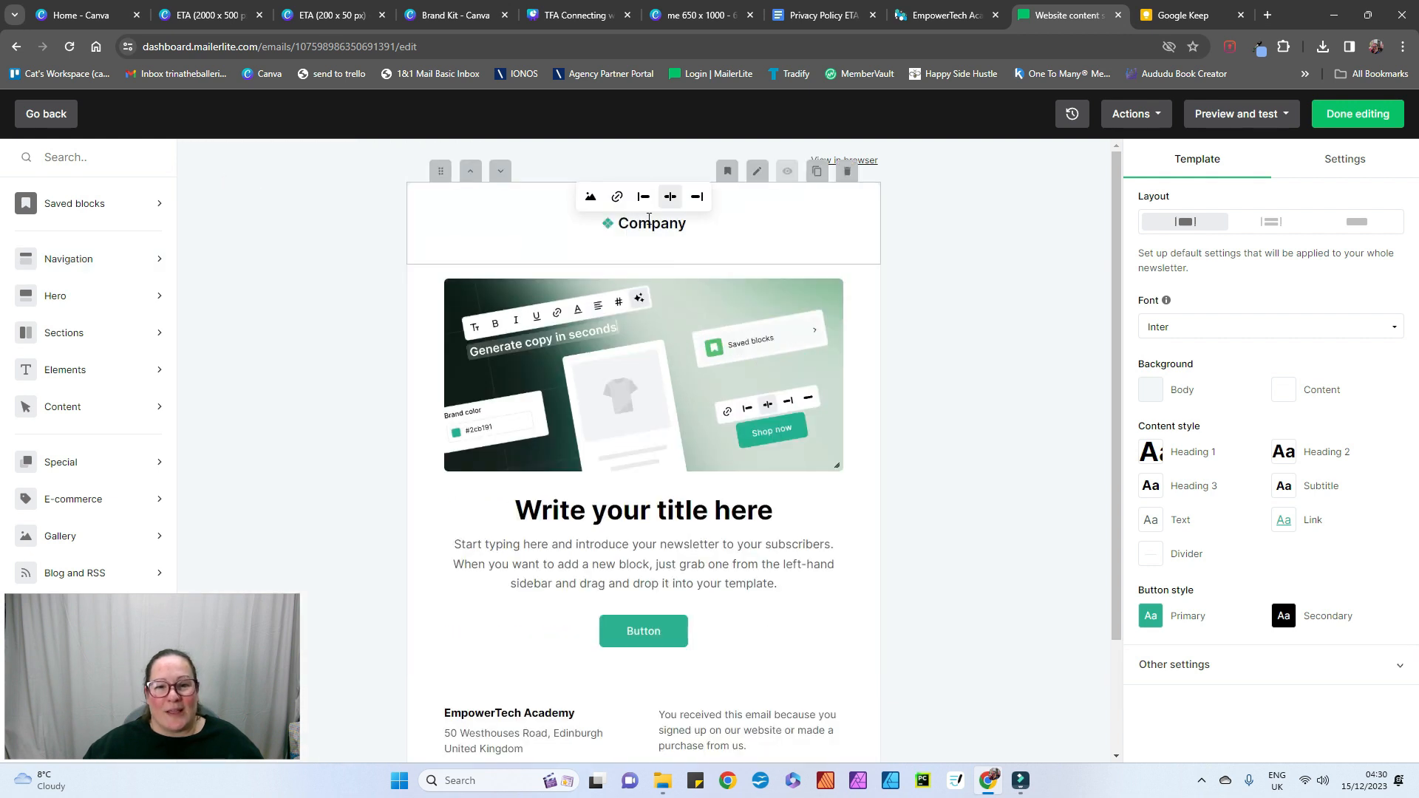
# Step: Insert the dark blue EmpowerTech Academy banner into the Logo block and enlarge it to over half the content width
pyautogui.moveTo(606, 223)
pyautogui.click(591, 196)
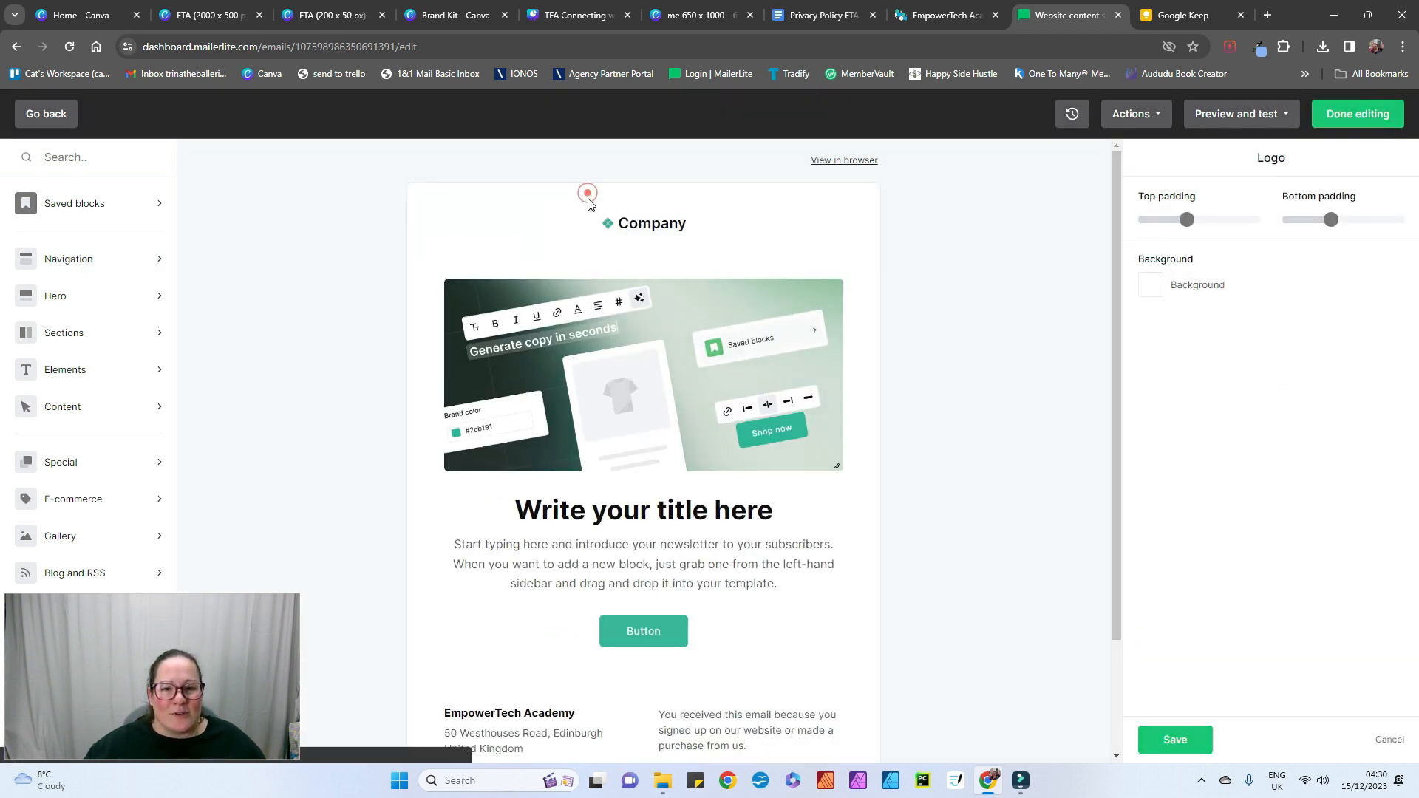
pyautogui.scroll(-3, 1034, 562)
pyautogui.click(1098, 617)
pyautogui.moveTo(688, 234); pyautogui.dragTo(782, 296)
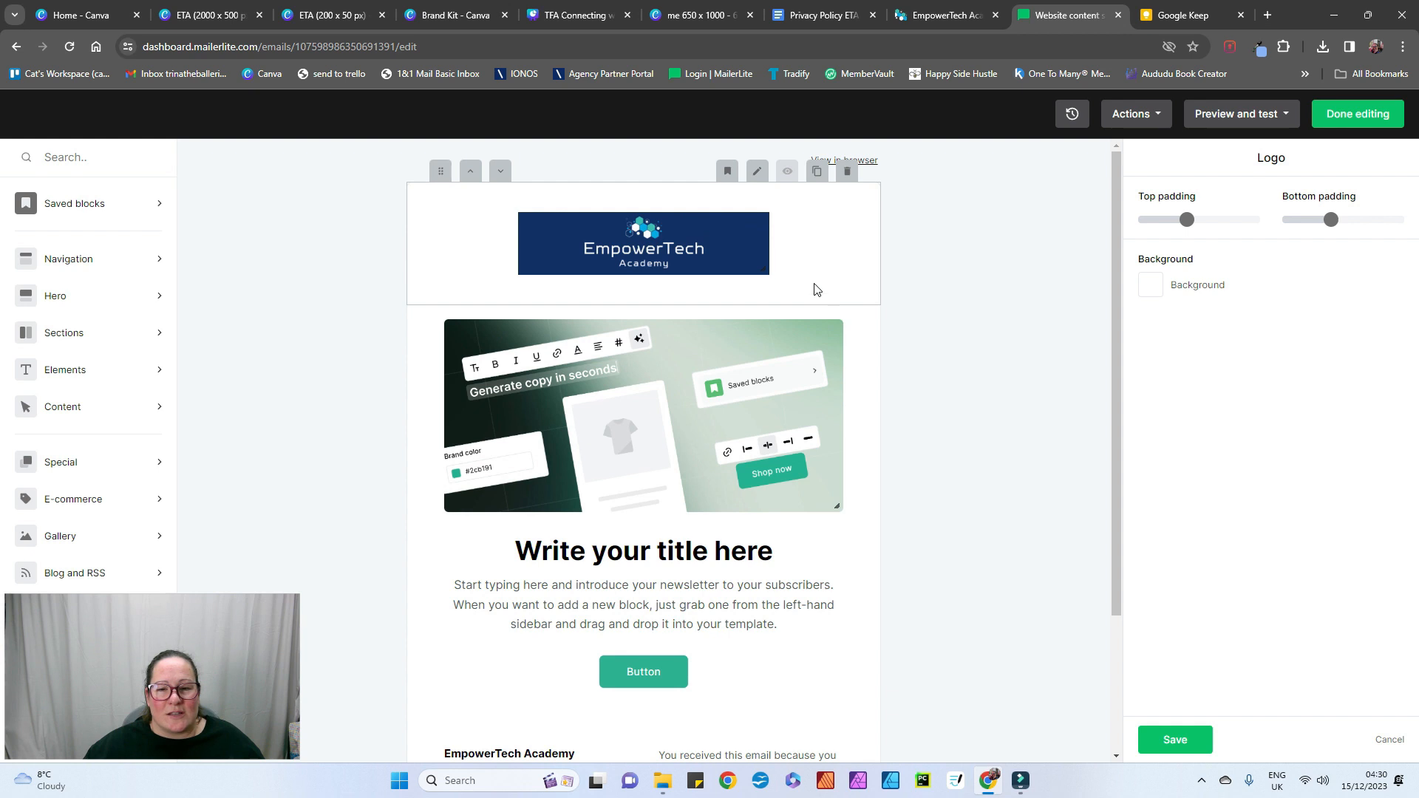
# Step: Replace the hero block's placeholder image by uploading and inserting Copy of ETA facebook cover.png from the Downloads folder
pyautogui.click(836, 256)
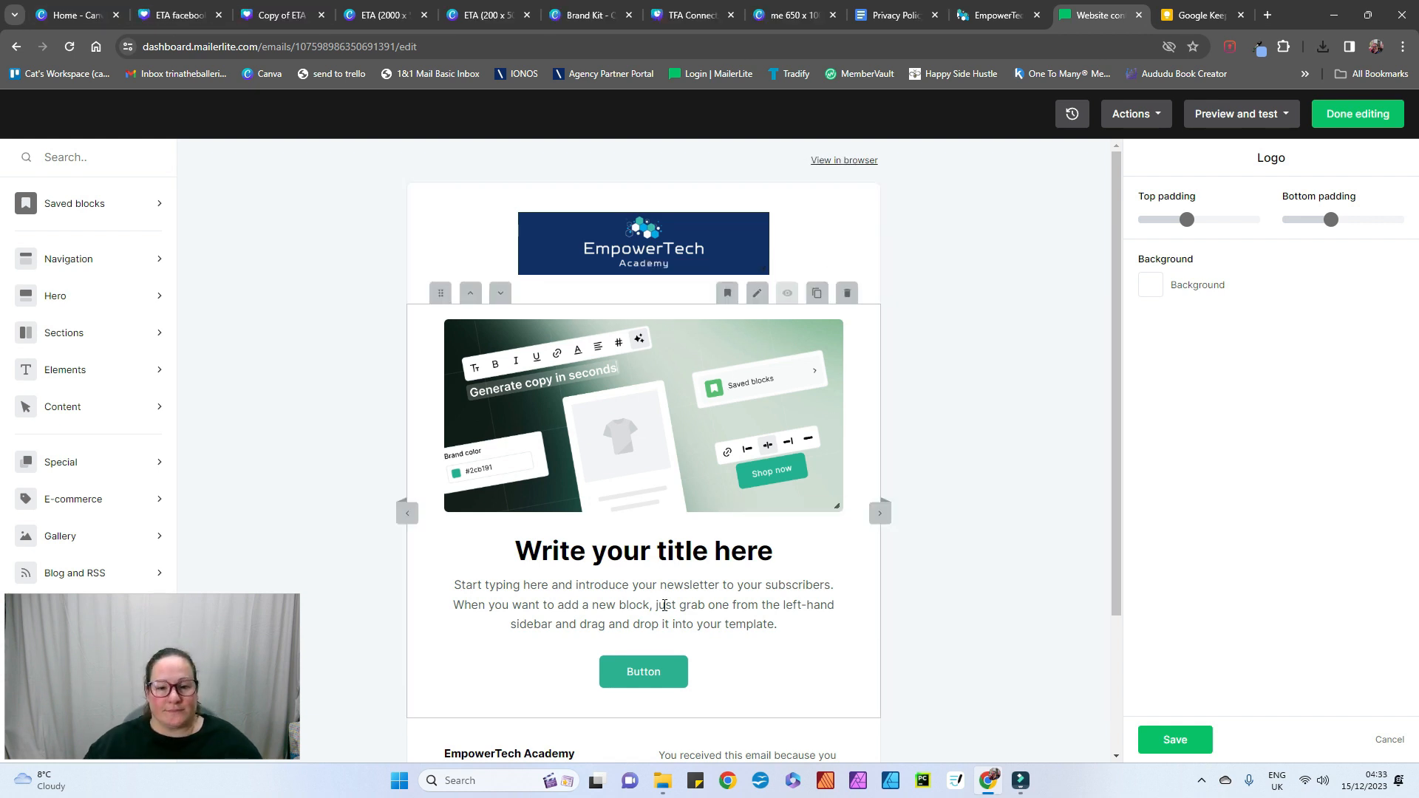
pyautogui.click(625, 453)
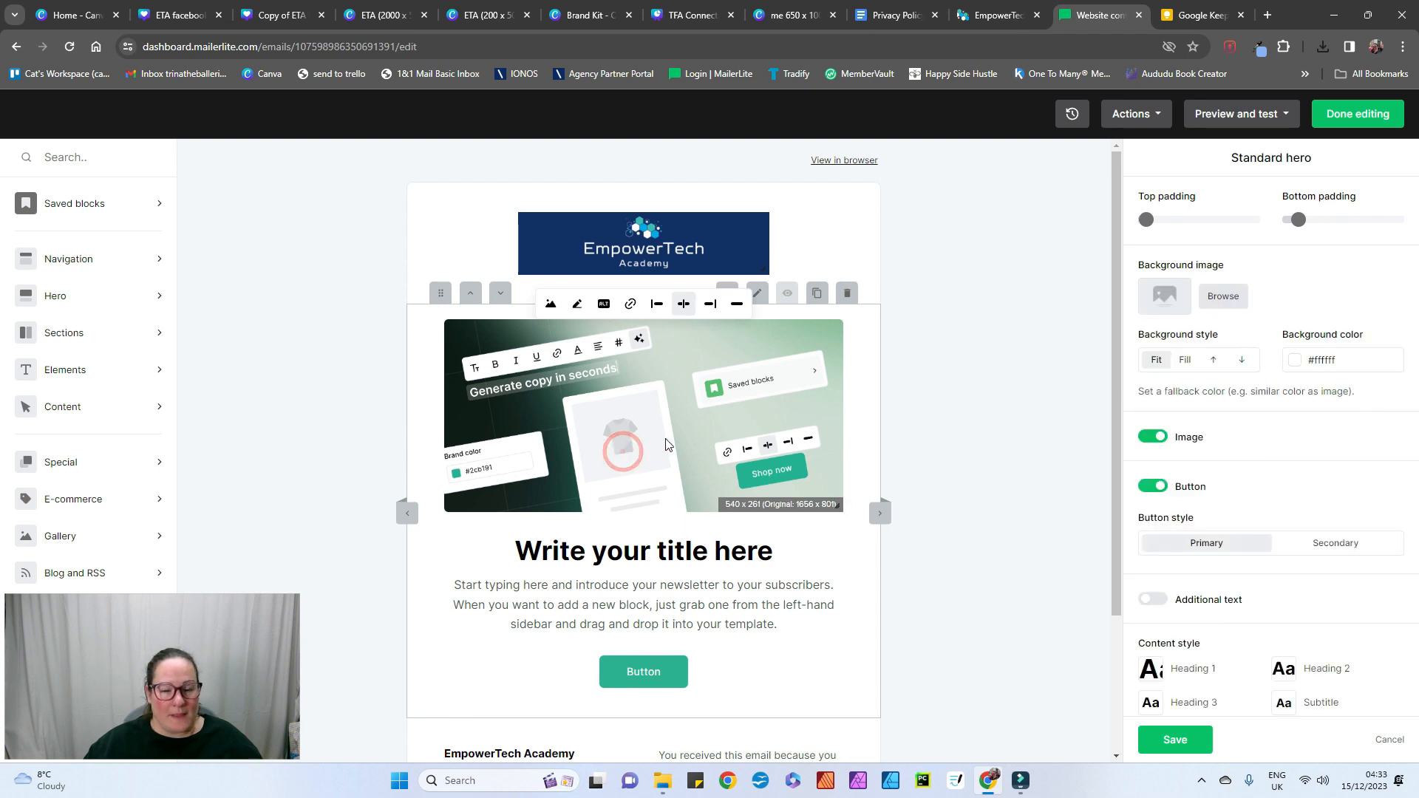
pyautogui.click(552, 312)
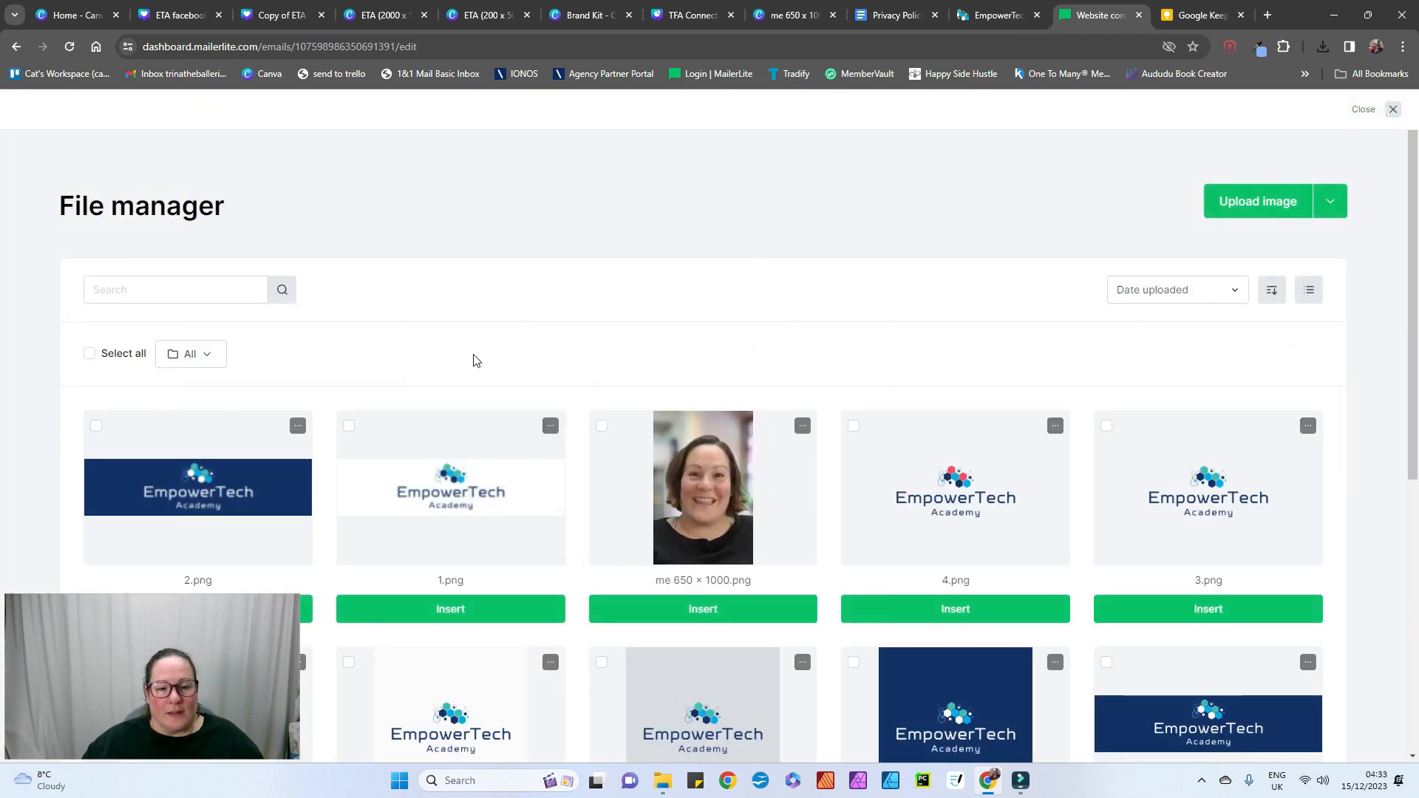
pyautogui.click(1257, 199)
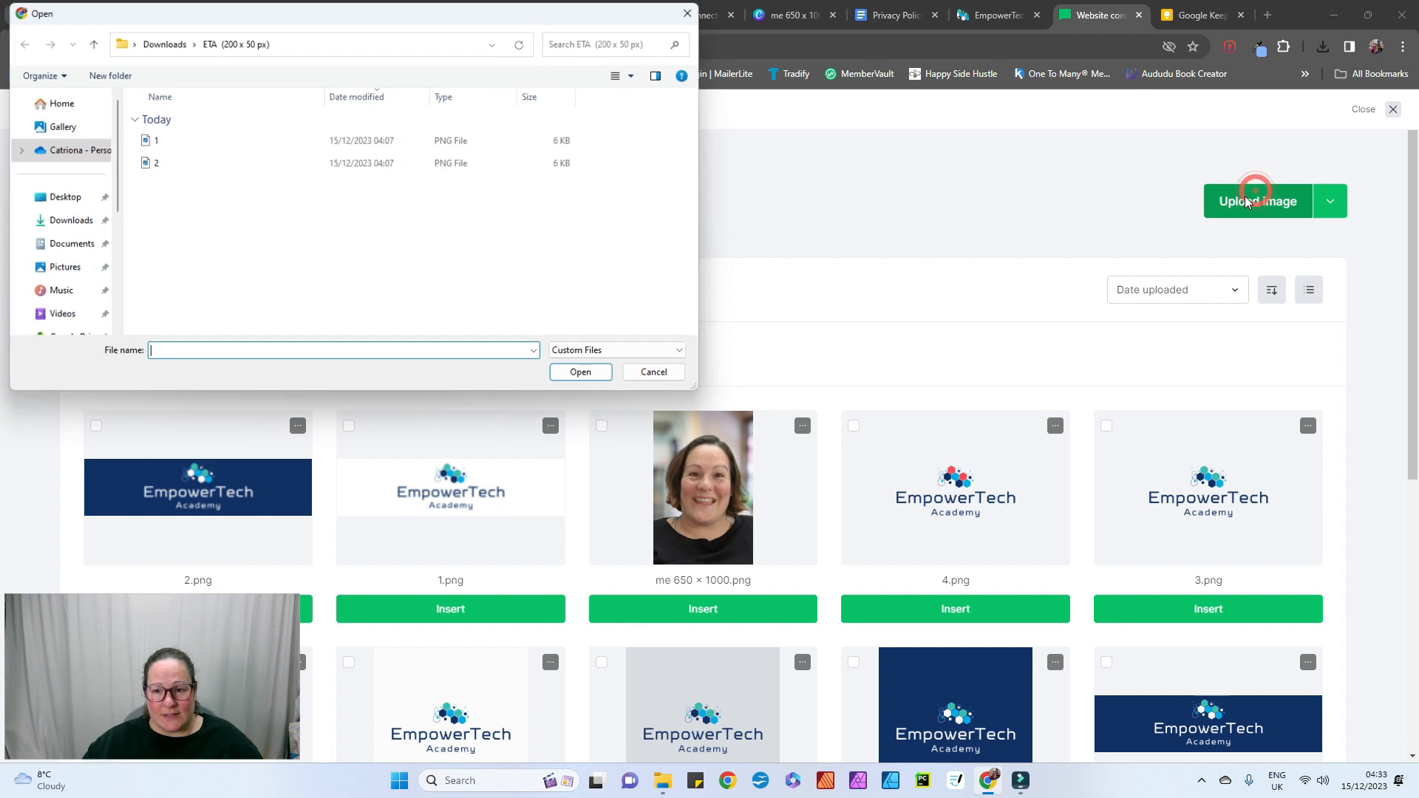
pyautogui.click(68, 221)
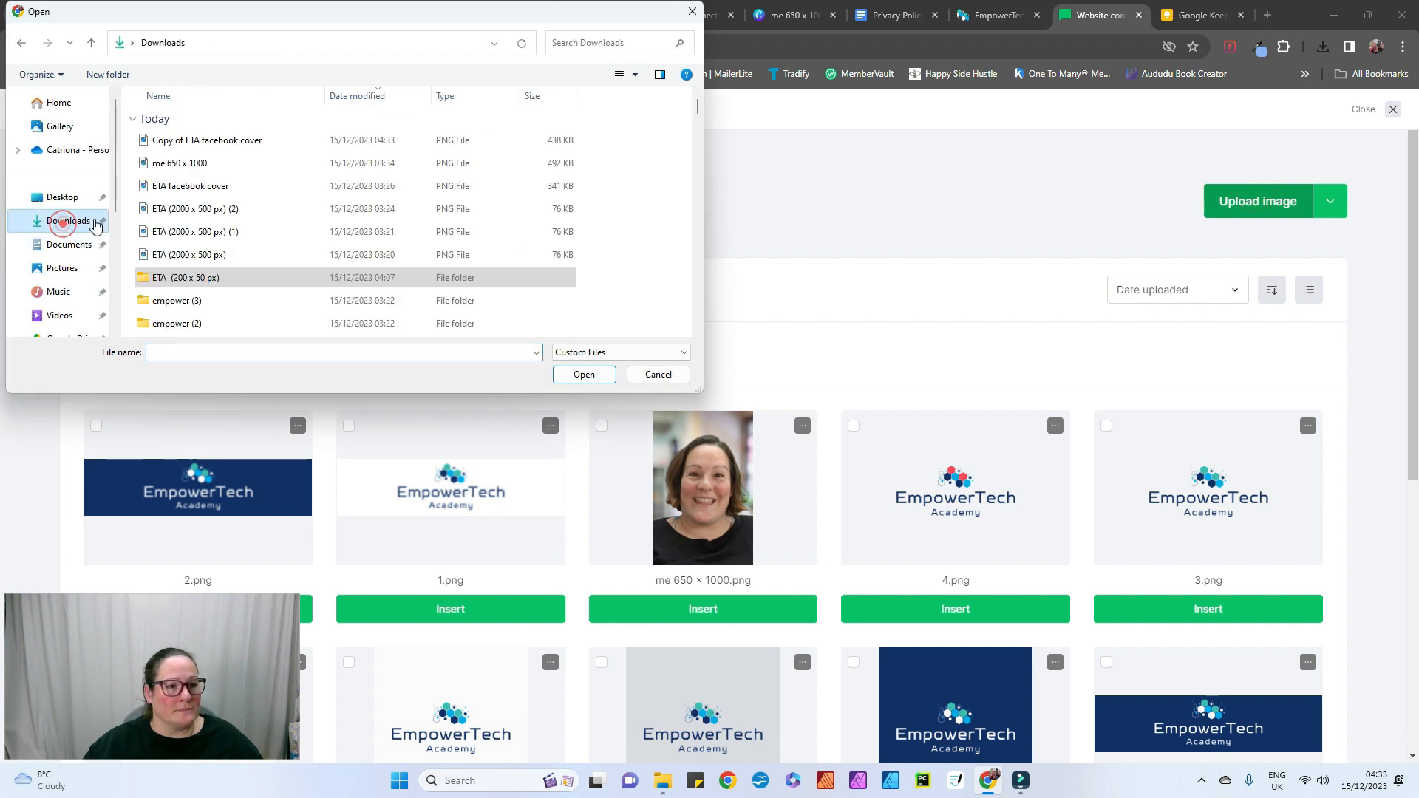
pyautogui.doubleClick(191, 145)
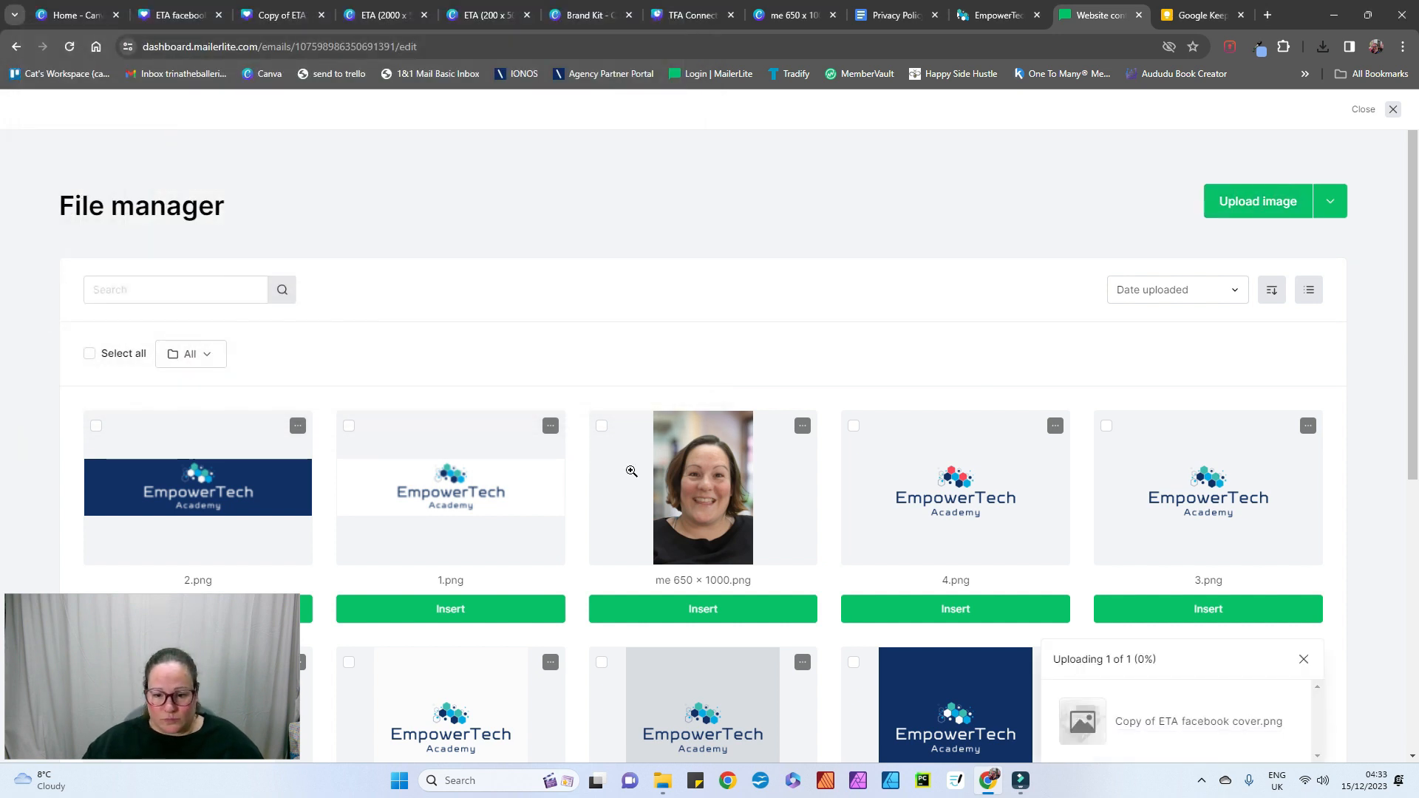
pyautogui.click(306, 610)
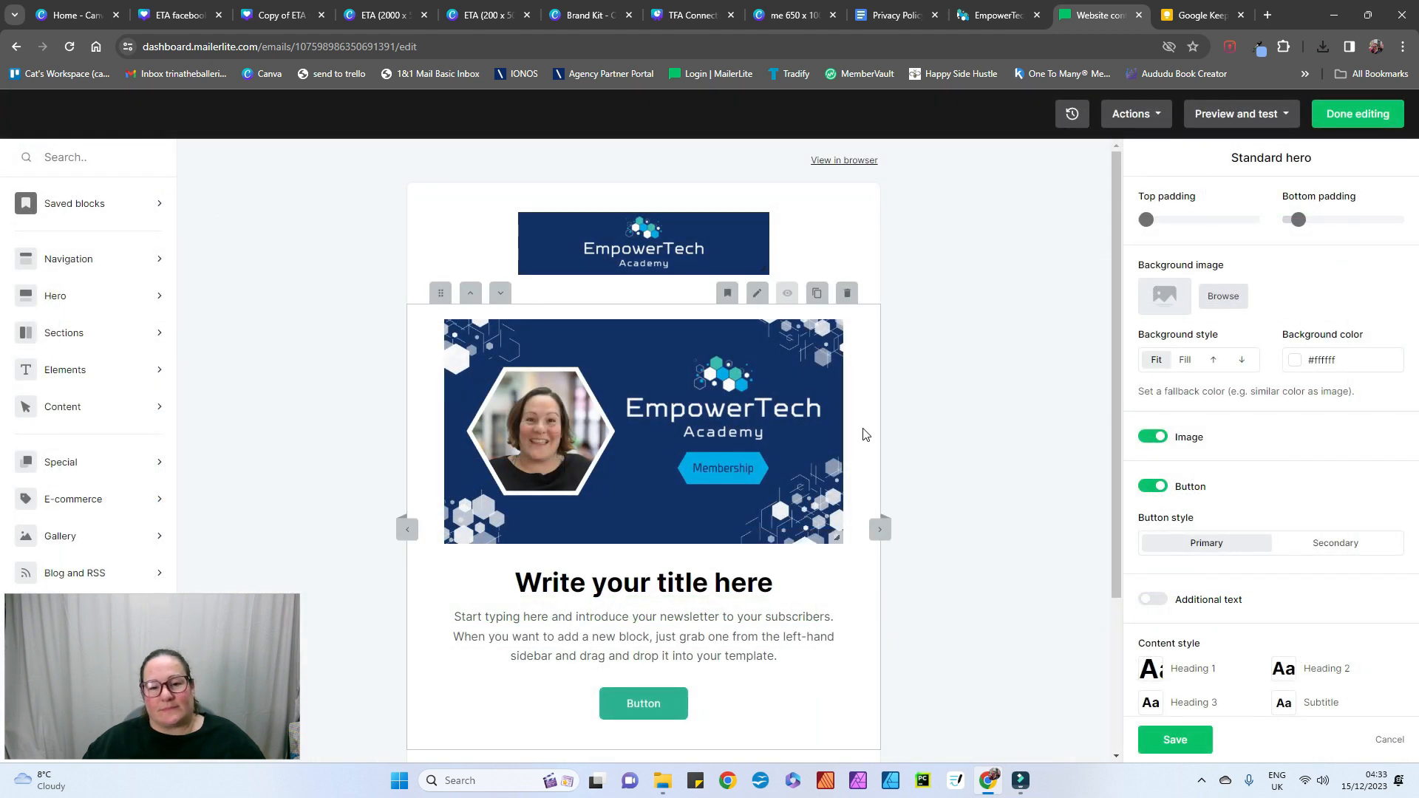
pyautogui.click(688, 517)
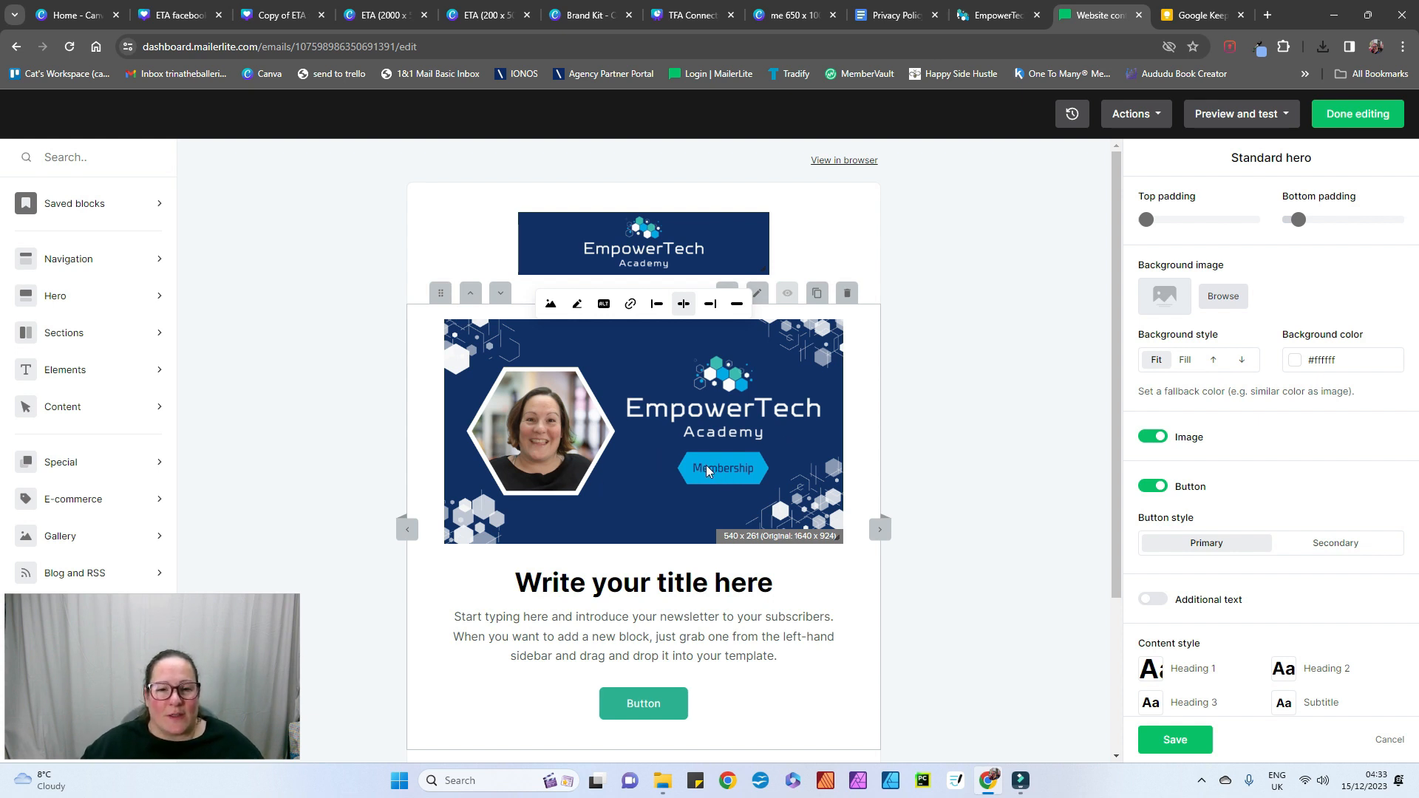
# Step: Delete the Logo block and undo its deletion from the recent changes history
pyautogui.click(845, 174)
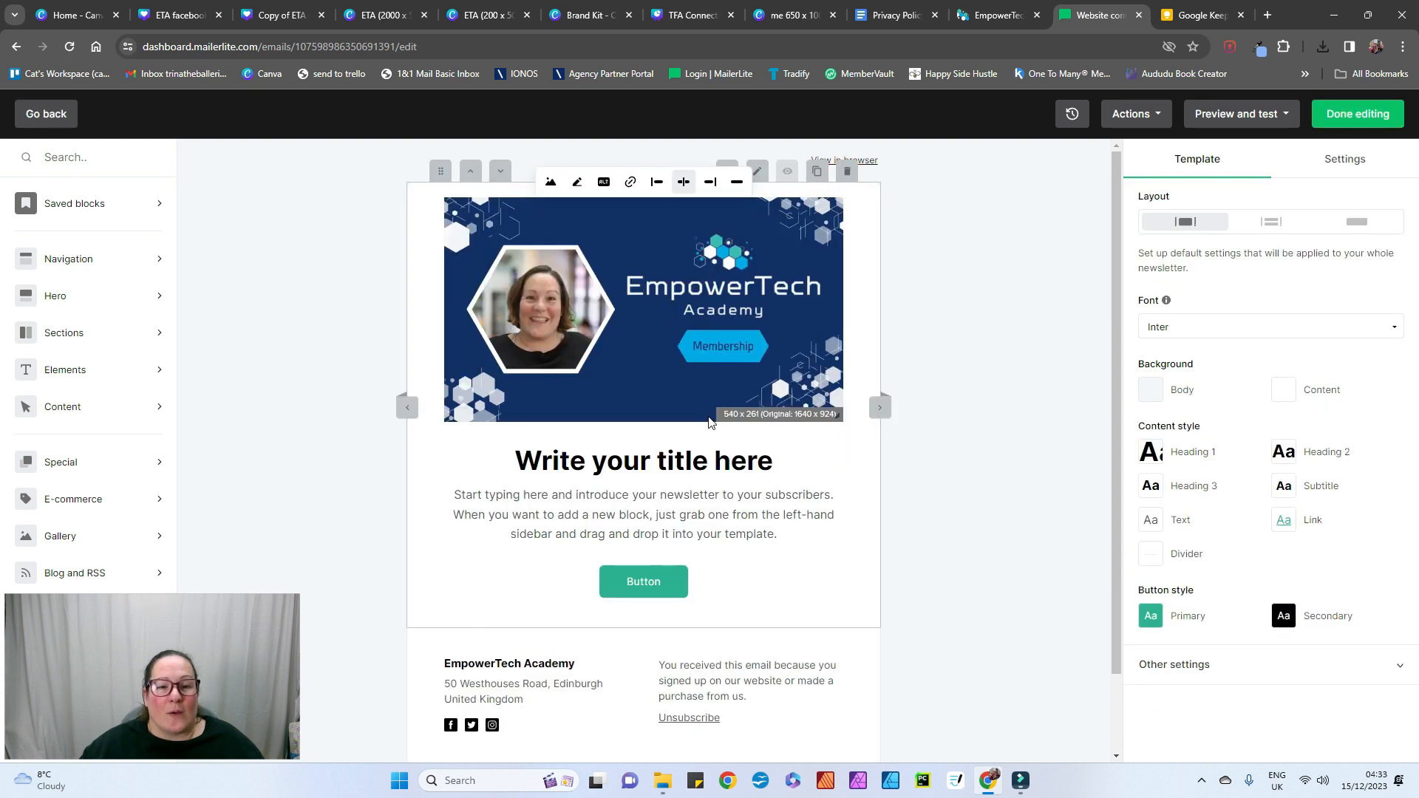
pyautogui.click(1077, 116)
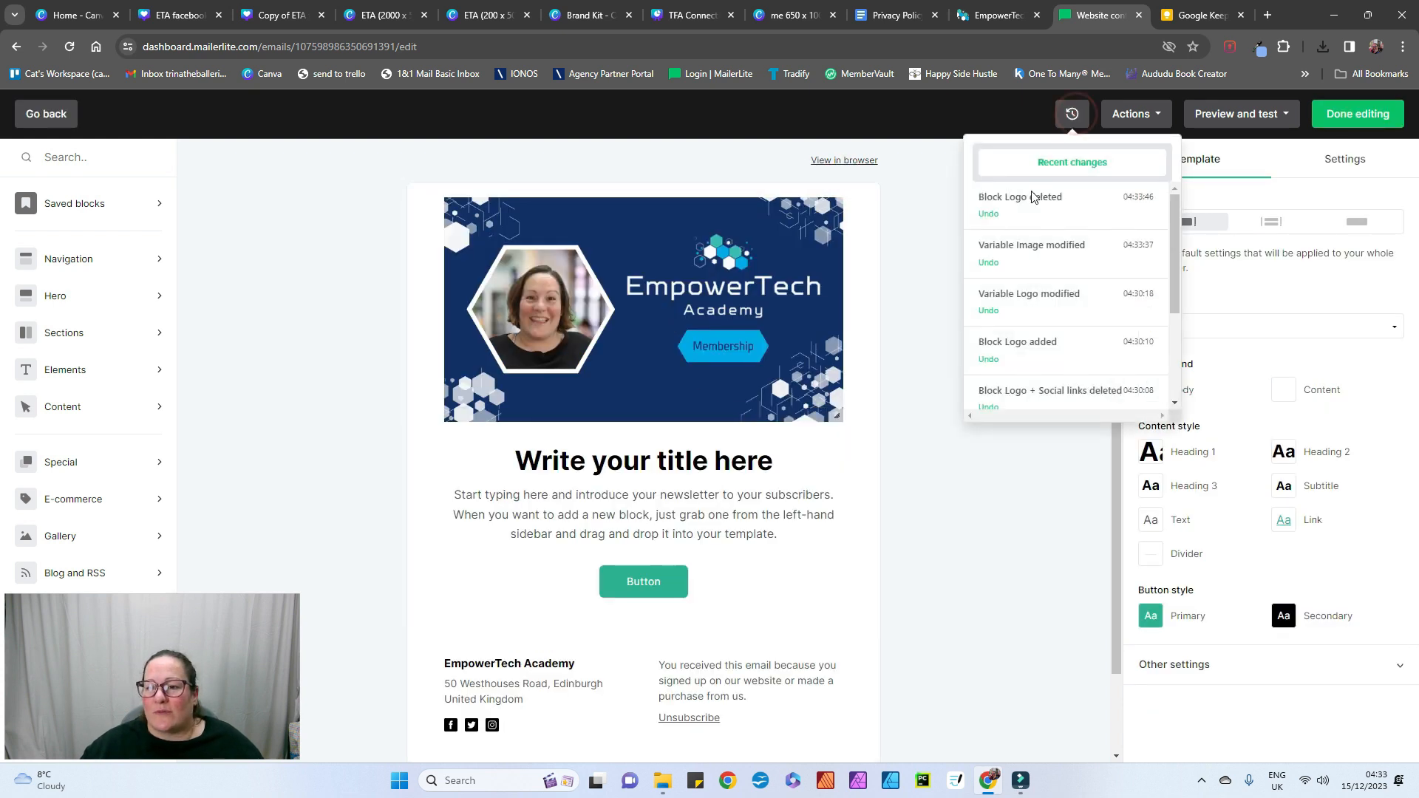
pyautogui.click(989, 214)
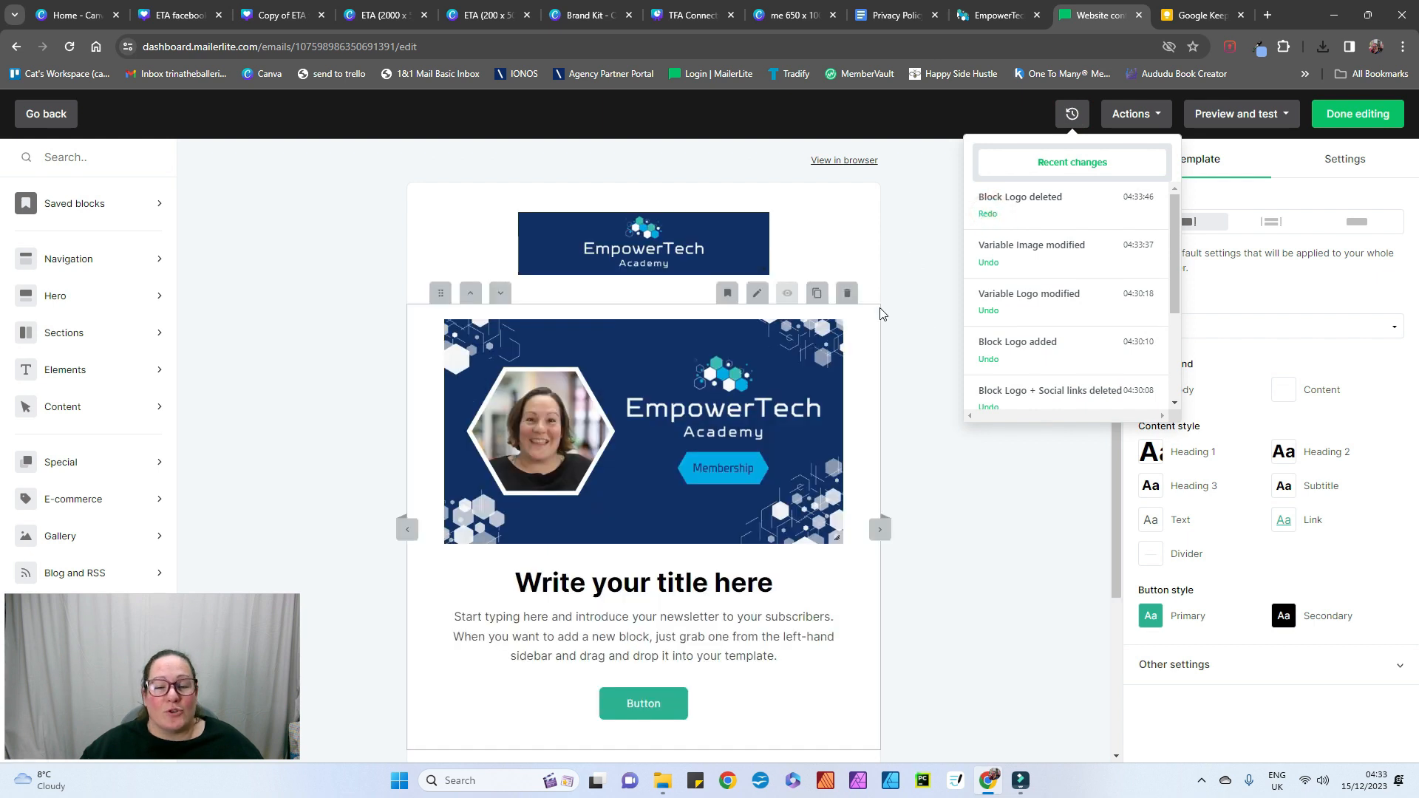
pyautogui.click(902, 268)
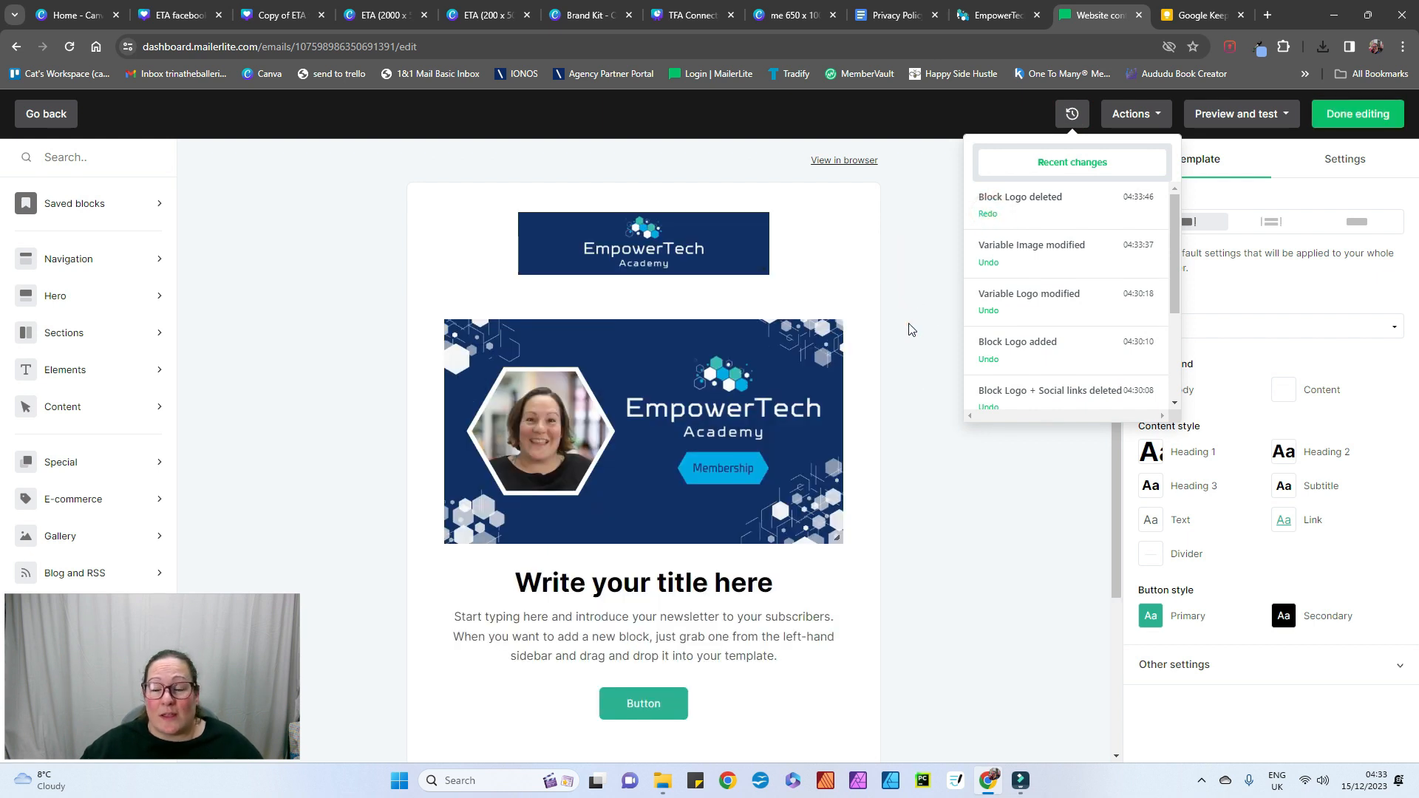
pyautogui.click(1072, 113)
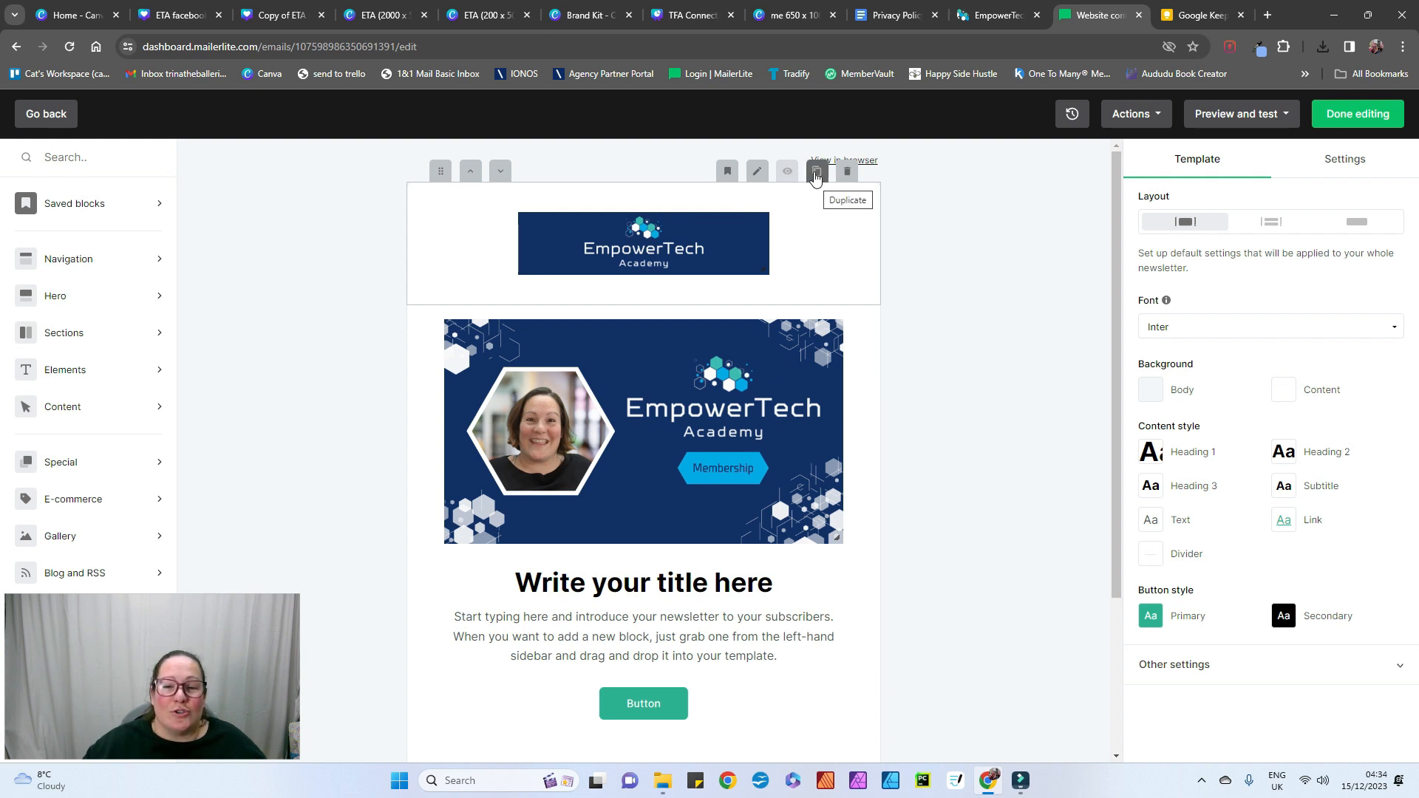
# Step: Save the Logo block as a reusable block template named "Logo header"
pyautogui.click(728, 175)
pyautogui.click(627, 419)
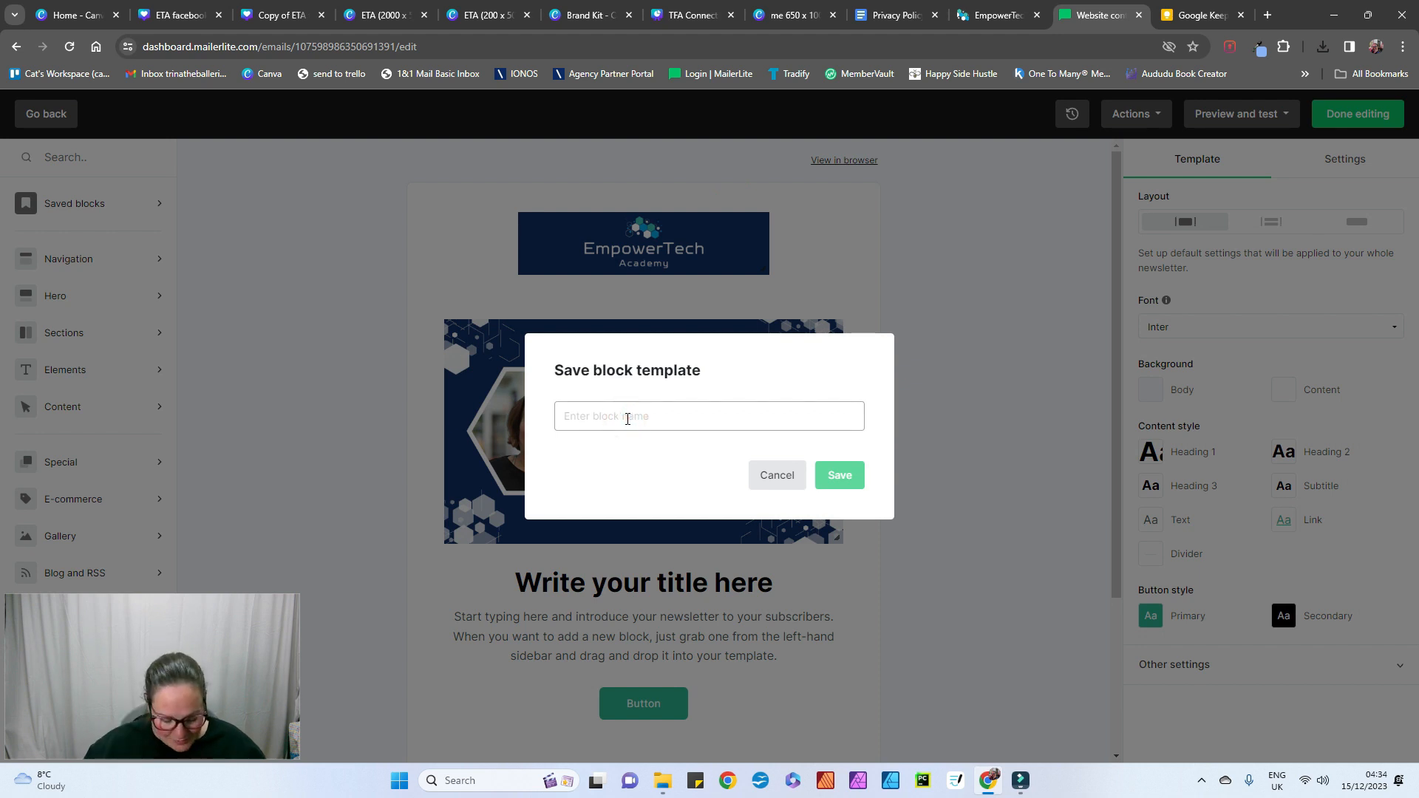
pyautogui.write('Logo header')
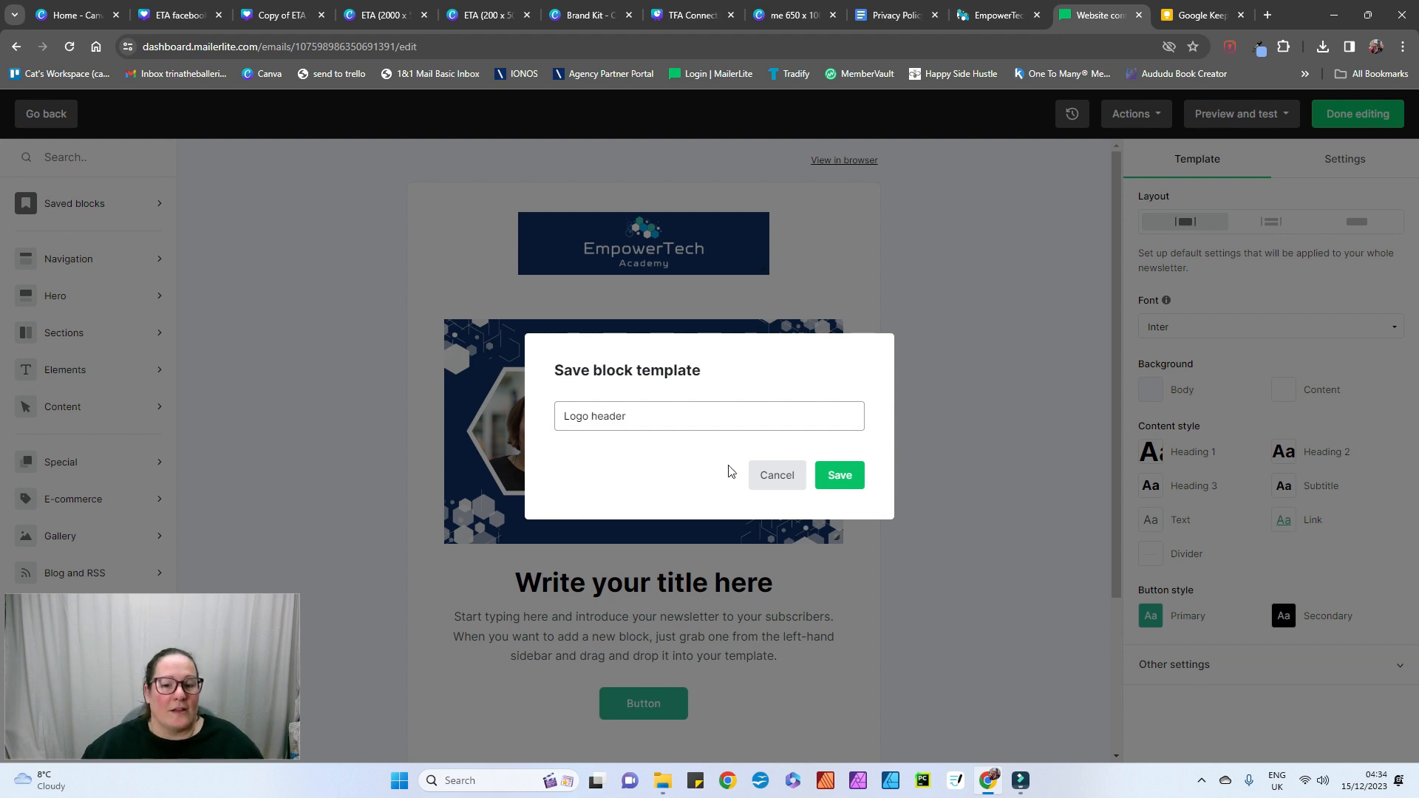
pyautogui.click(840, 476)
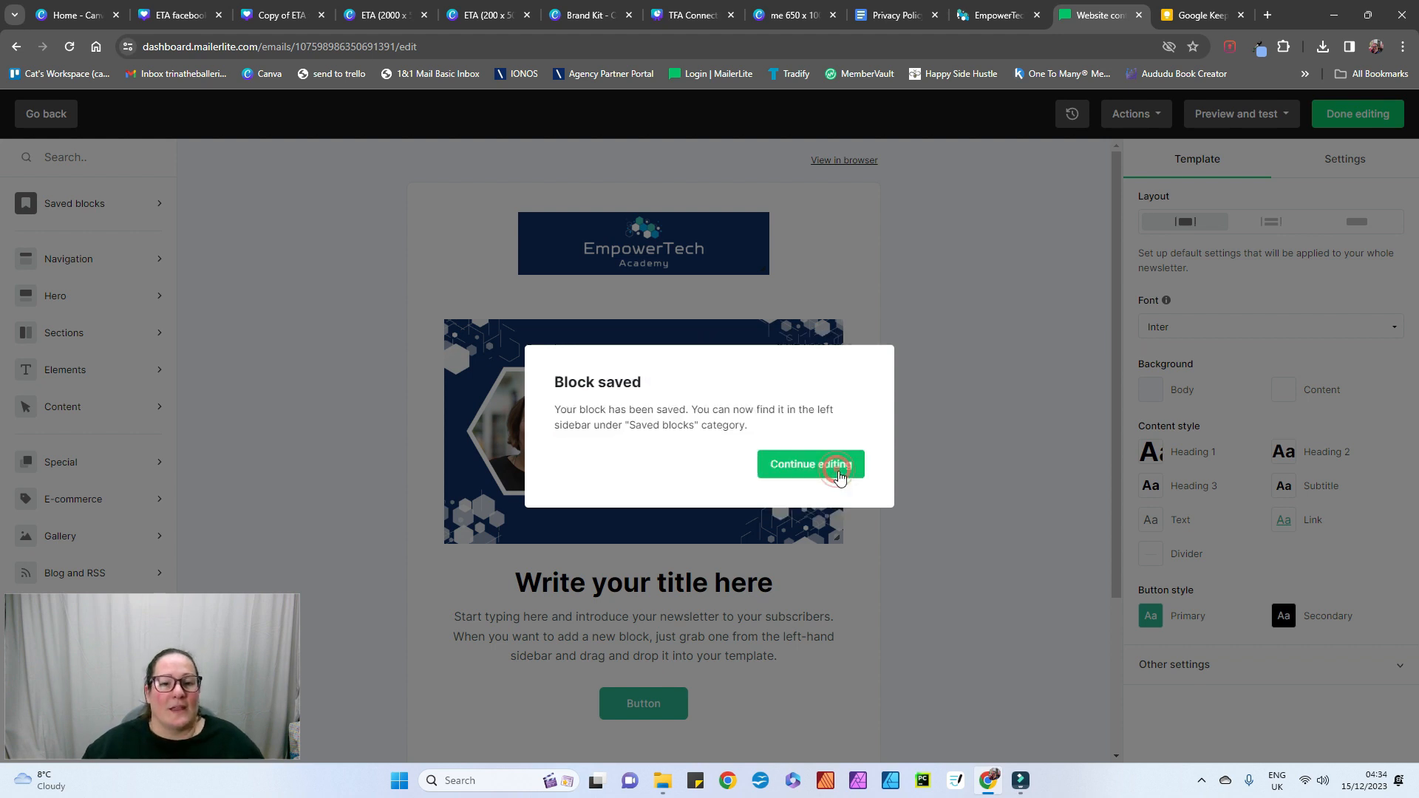
pyautogui.click(832, 473)
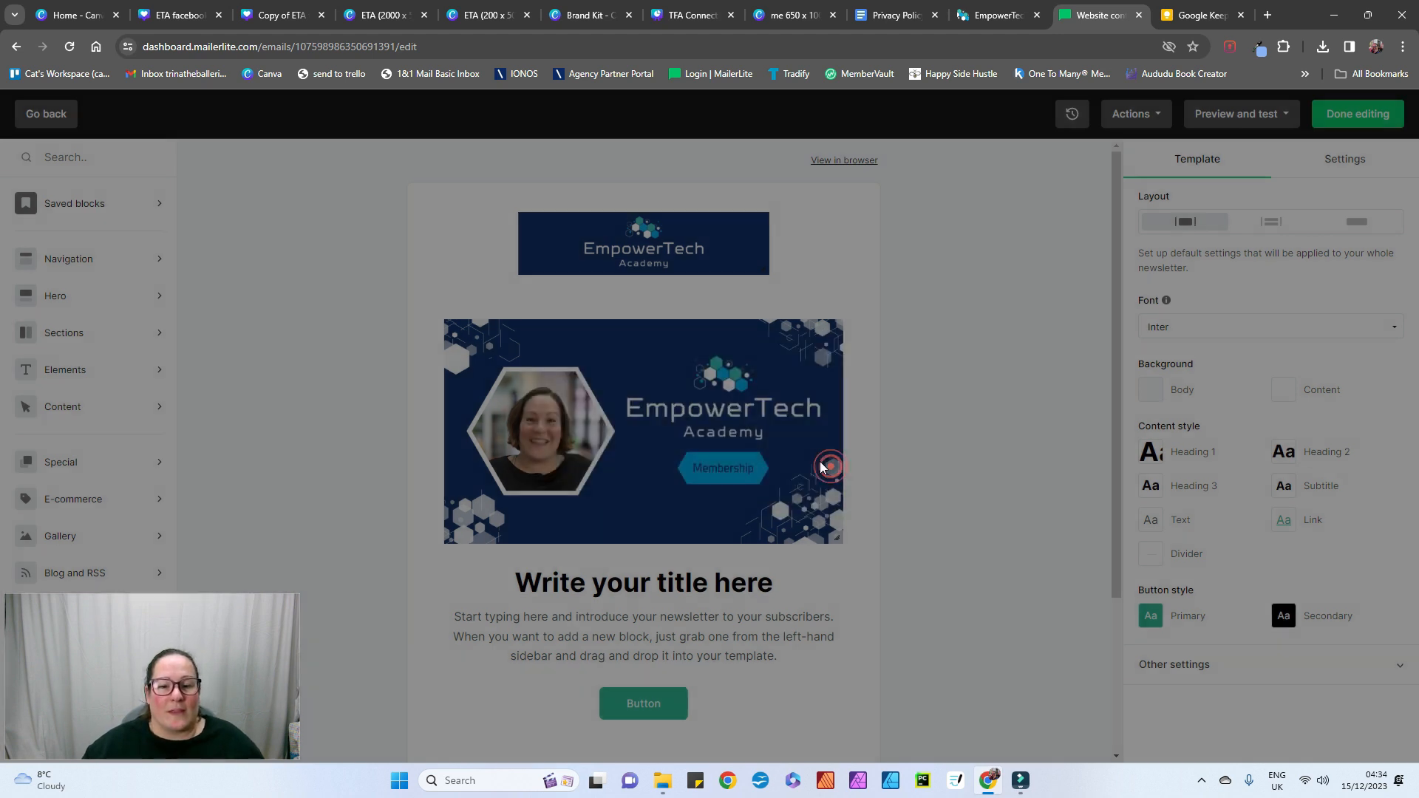
# Step: Insert the saved "Logo header" block at the start of the email, above the existing logo
pyautogui.click(95, 209)
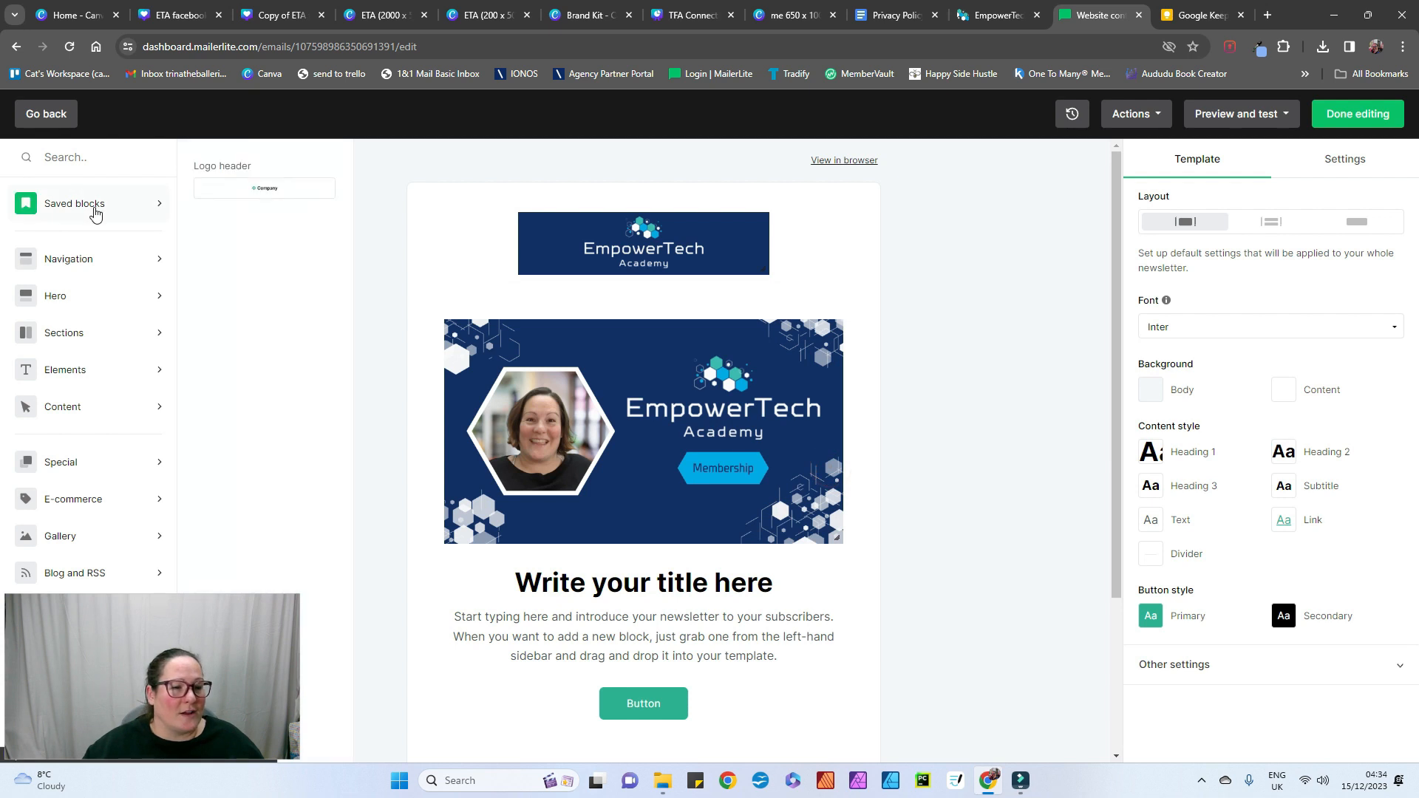
pyautogui.moveTo(266, 189)
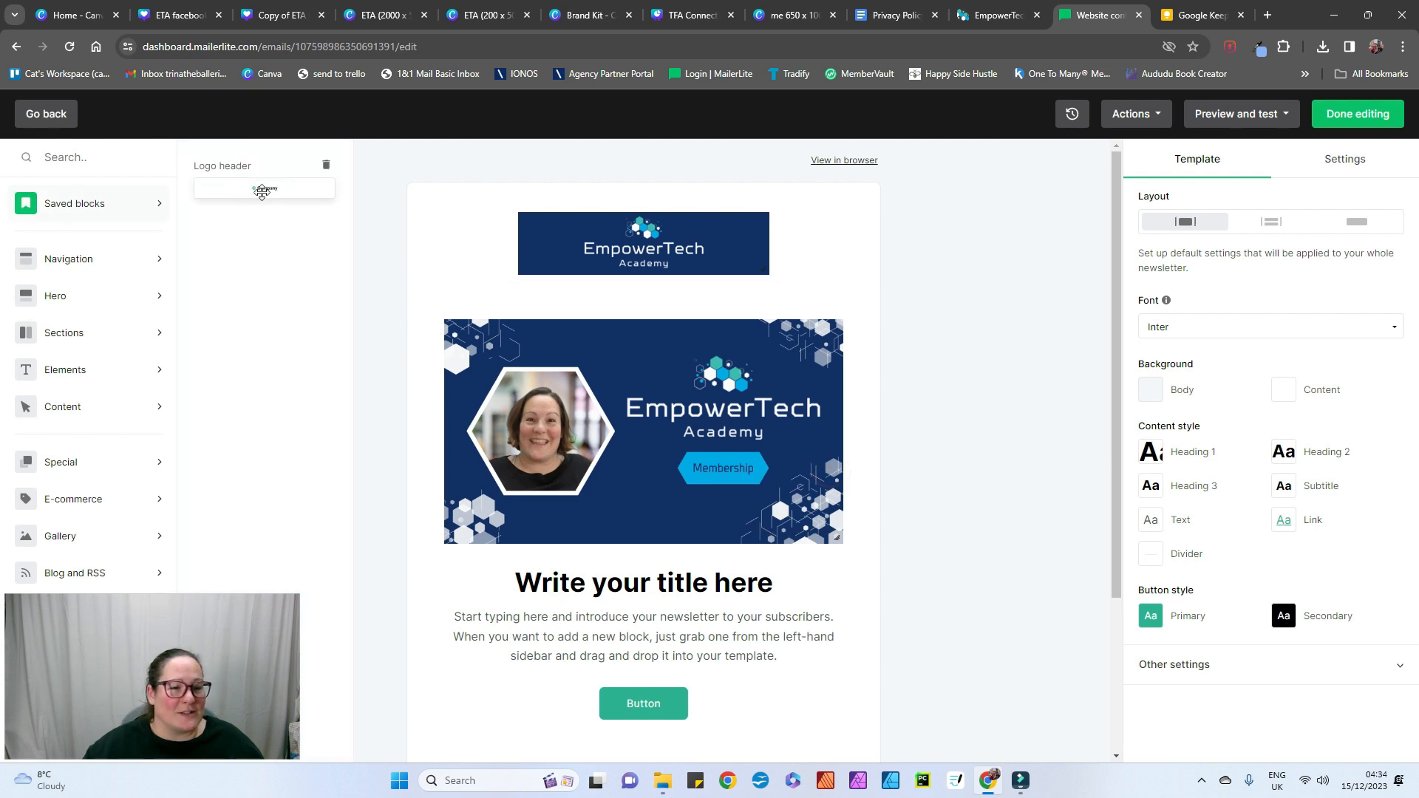
pyautogui.moveTo(260, 191); pyautogui.dragTo(611, 199)
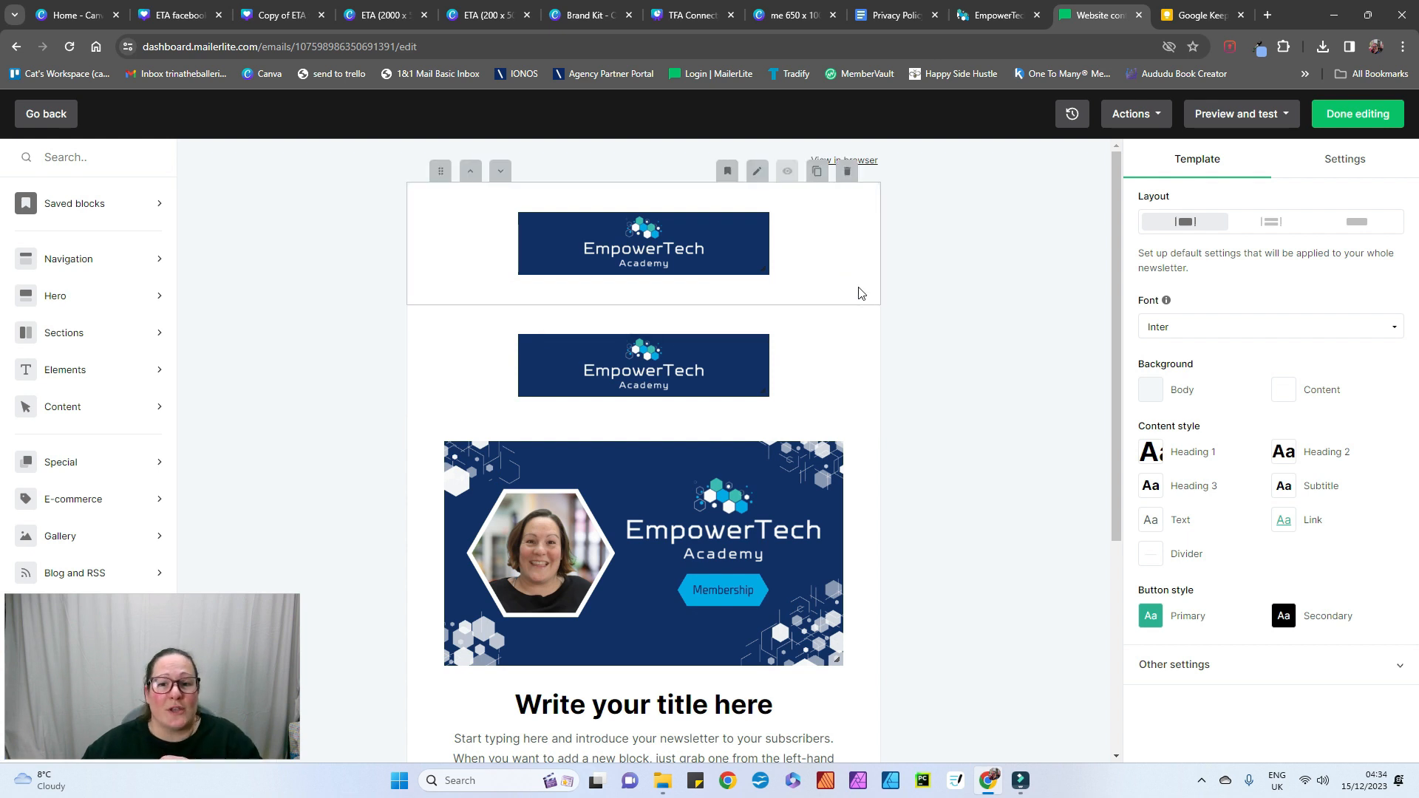
# Step: Delete both logo blocks above the hero image so the email starts with the hero block
pyautogui.click(847, 172)
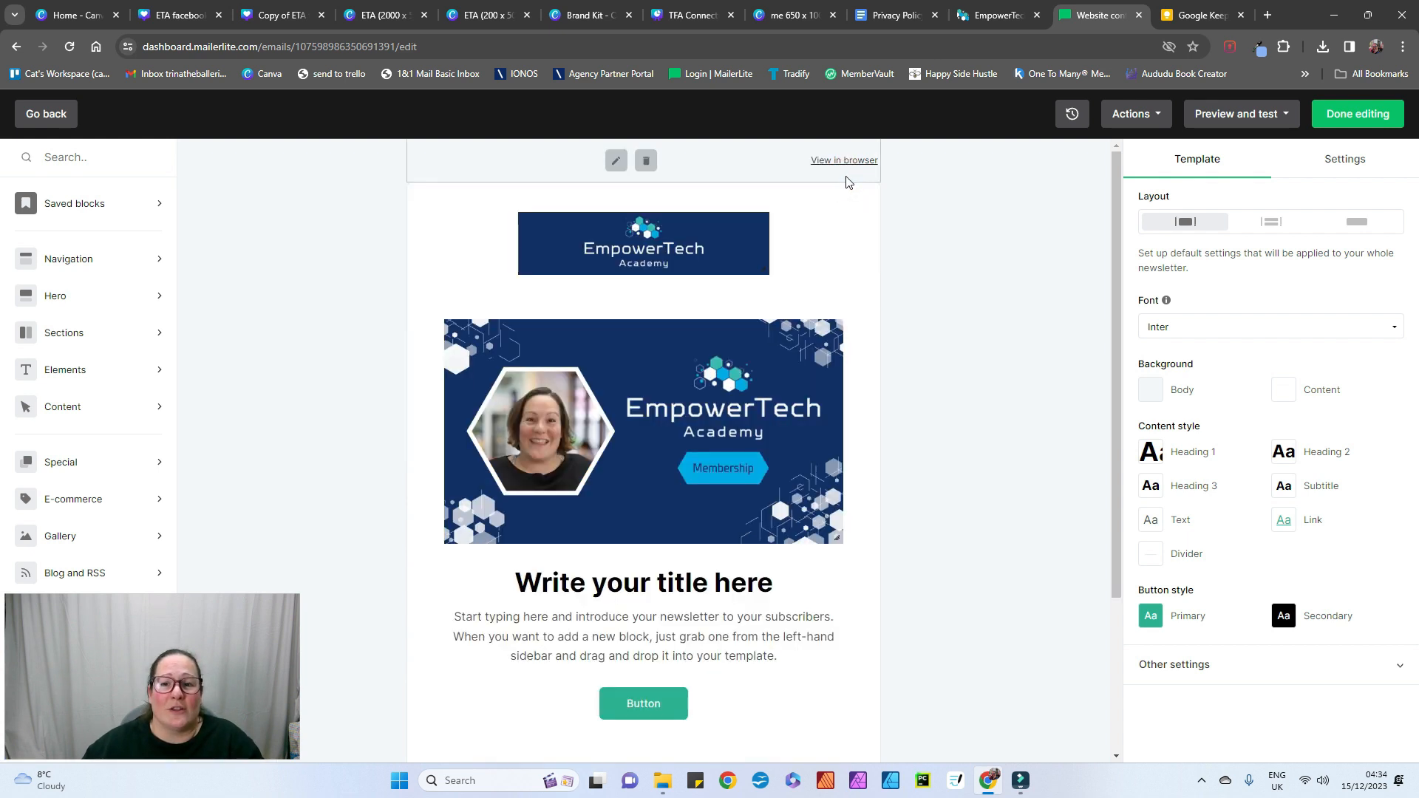
pyautogui.click(847, 172)
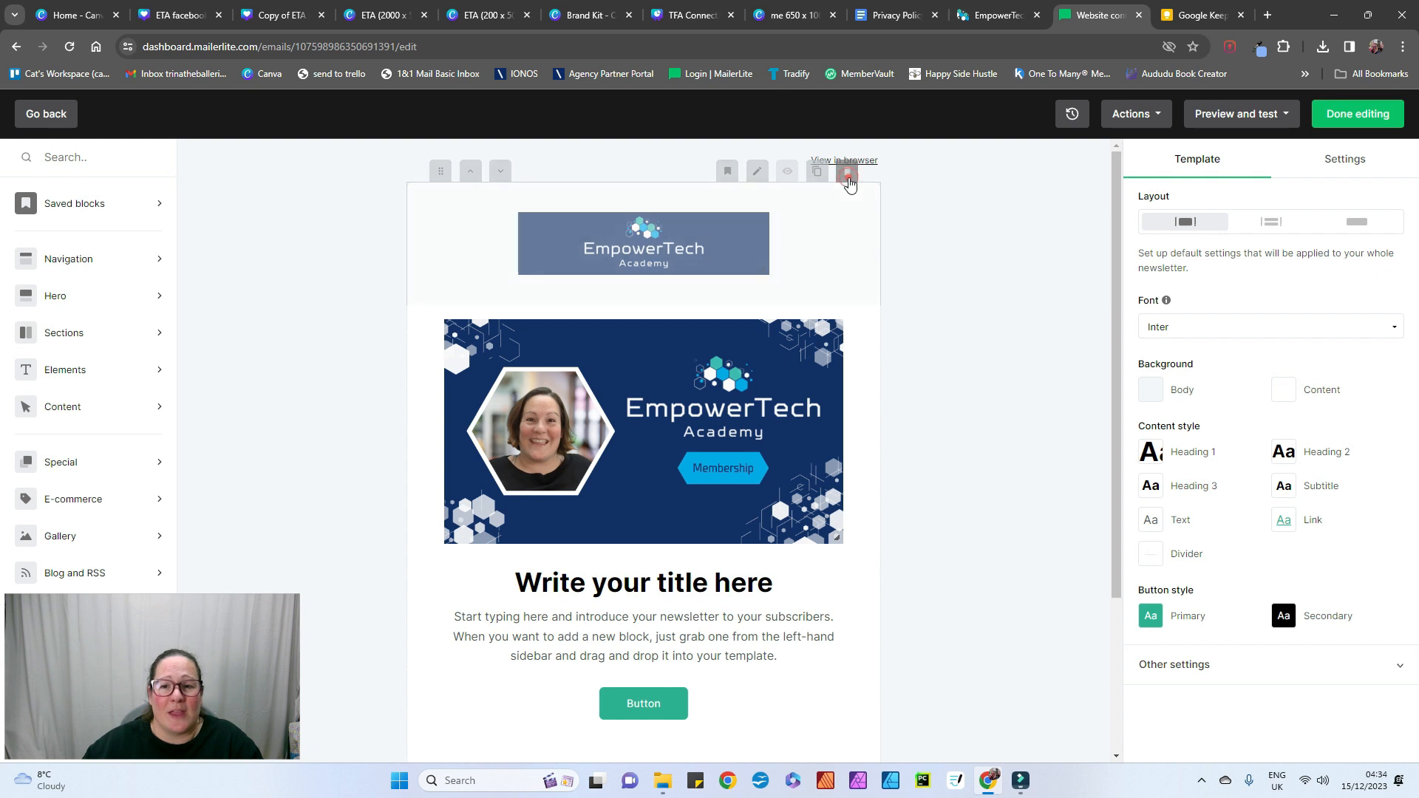
pyautogui.click(801, 329)
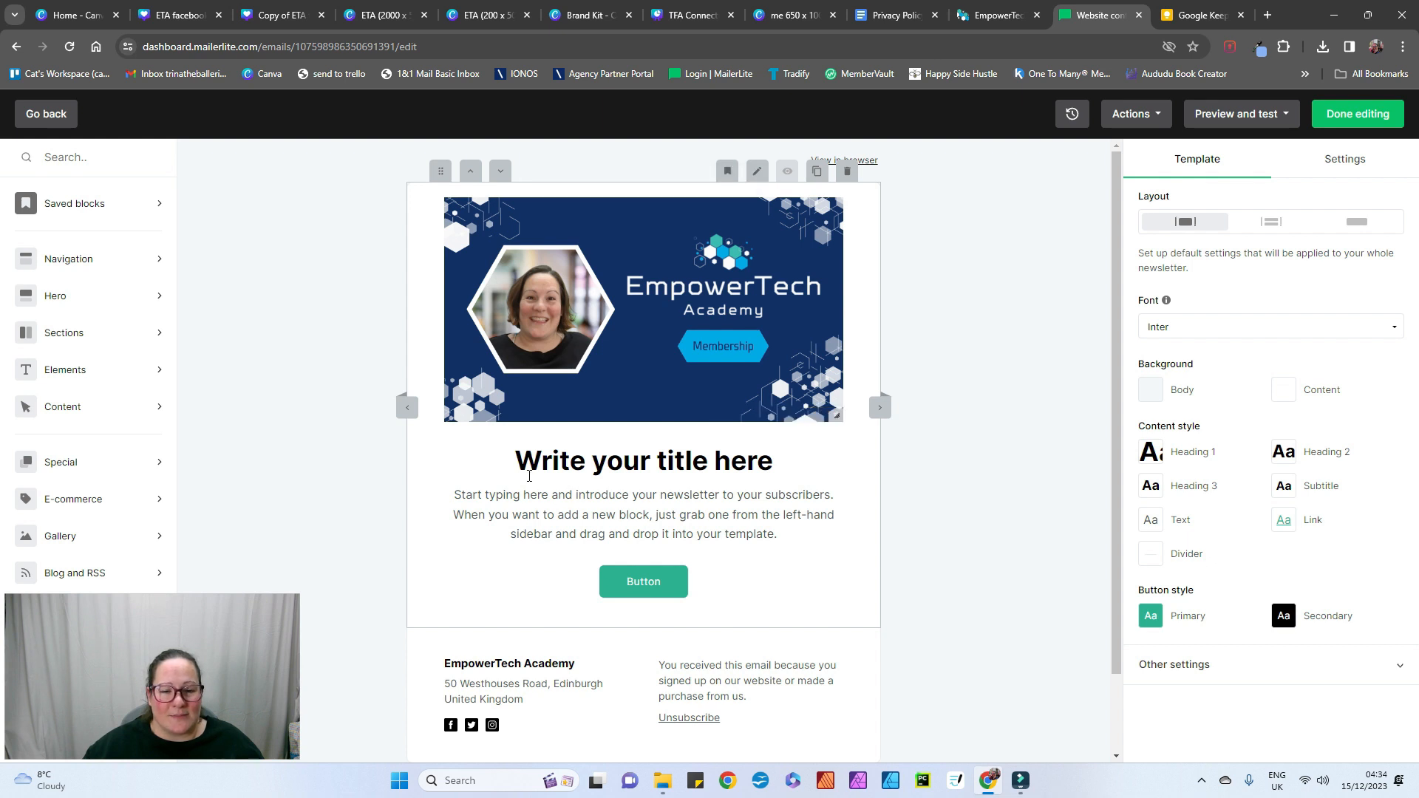
# Step: Replace the hero block's placeholder title with "Your download is ready!"
pyautogui.click(521, 466)
pyautogui.moveTo(518, 460)
pyautogui.mouseDown()
pyautogui.moveTo(744, 444)
pyautogui.moveTo(773, 461)
pyautogui.mouseUp()
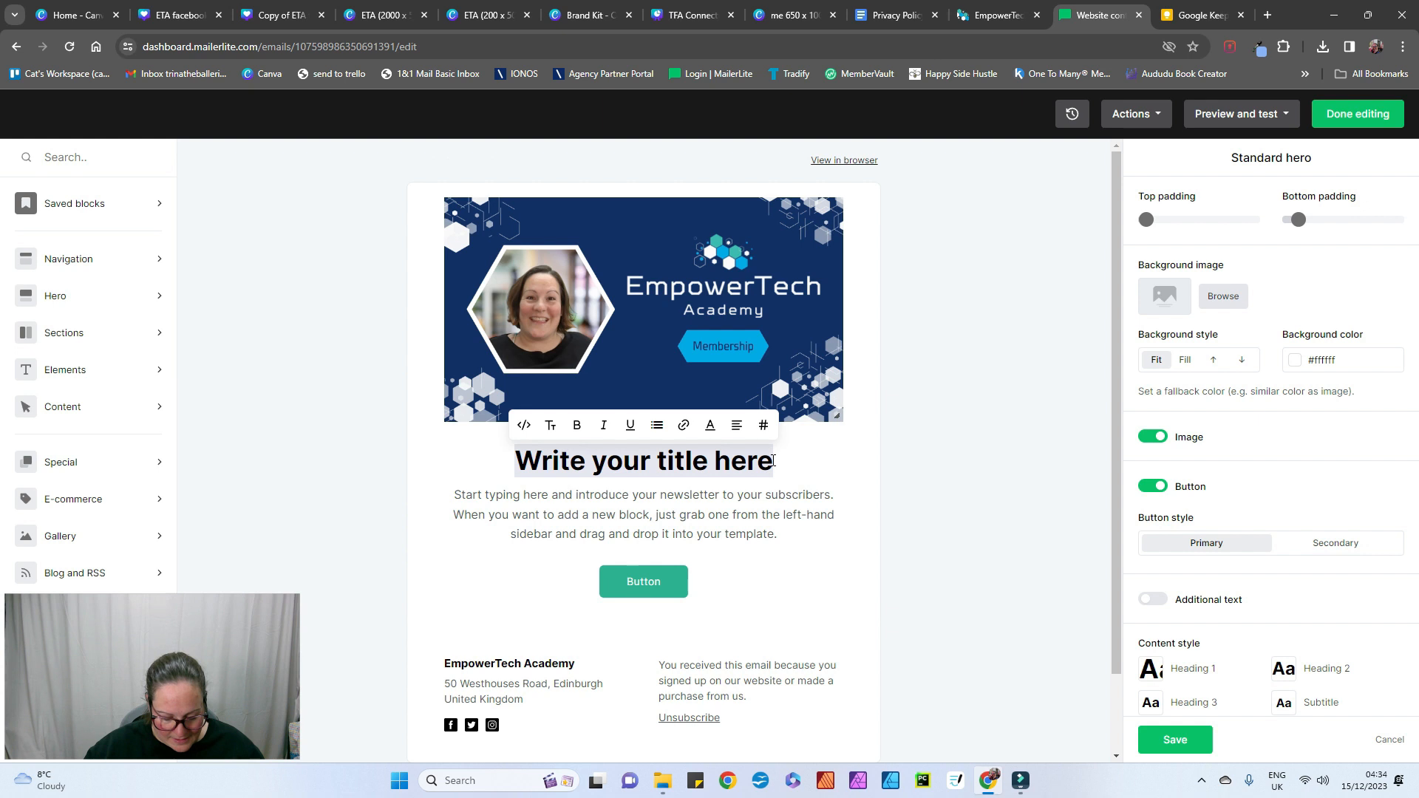
pyautogui.write('Your ')
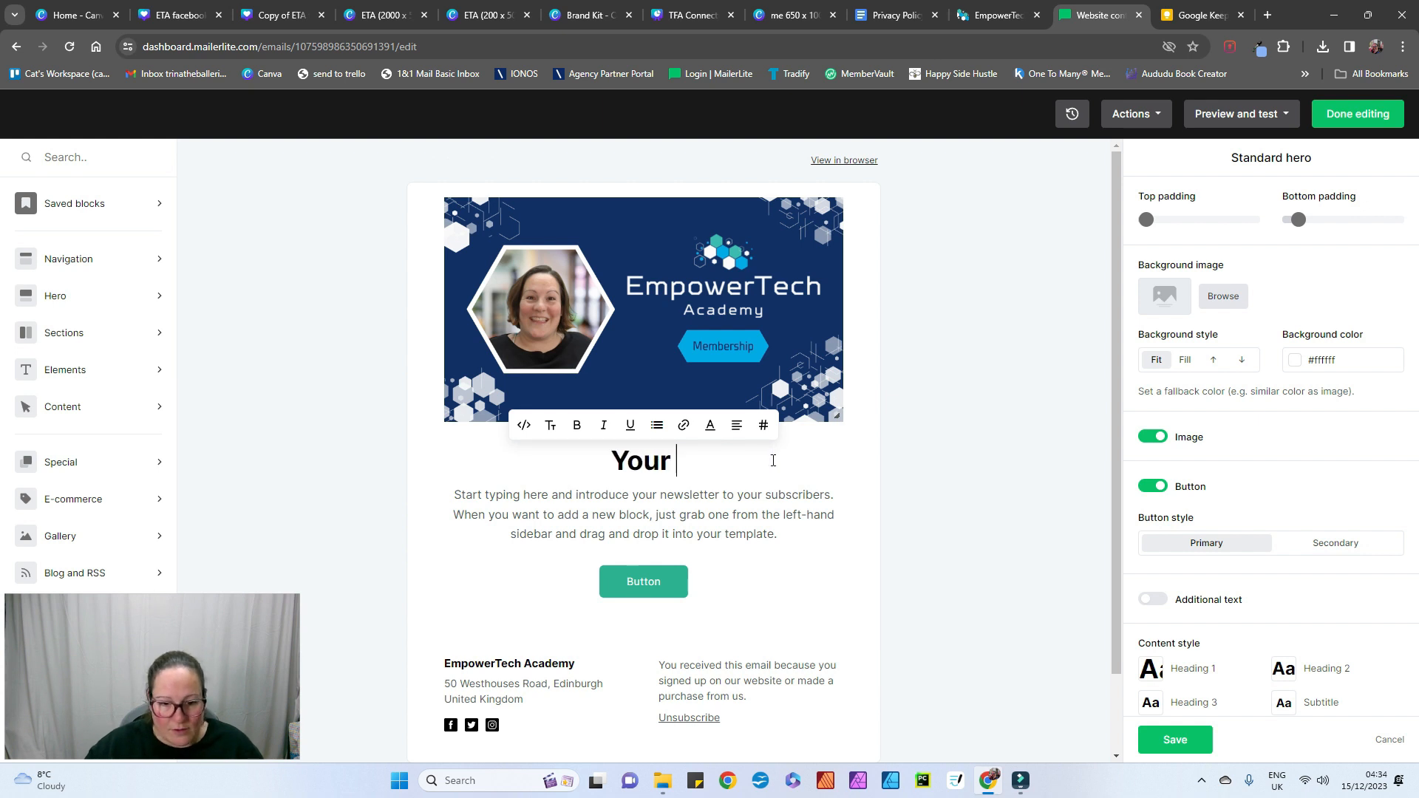
pyautogui.write('download ')
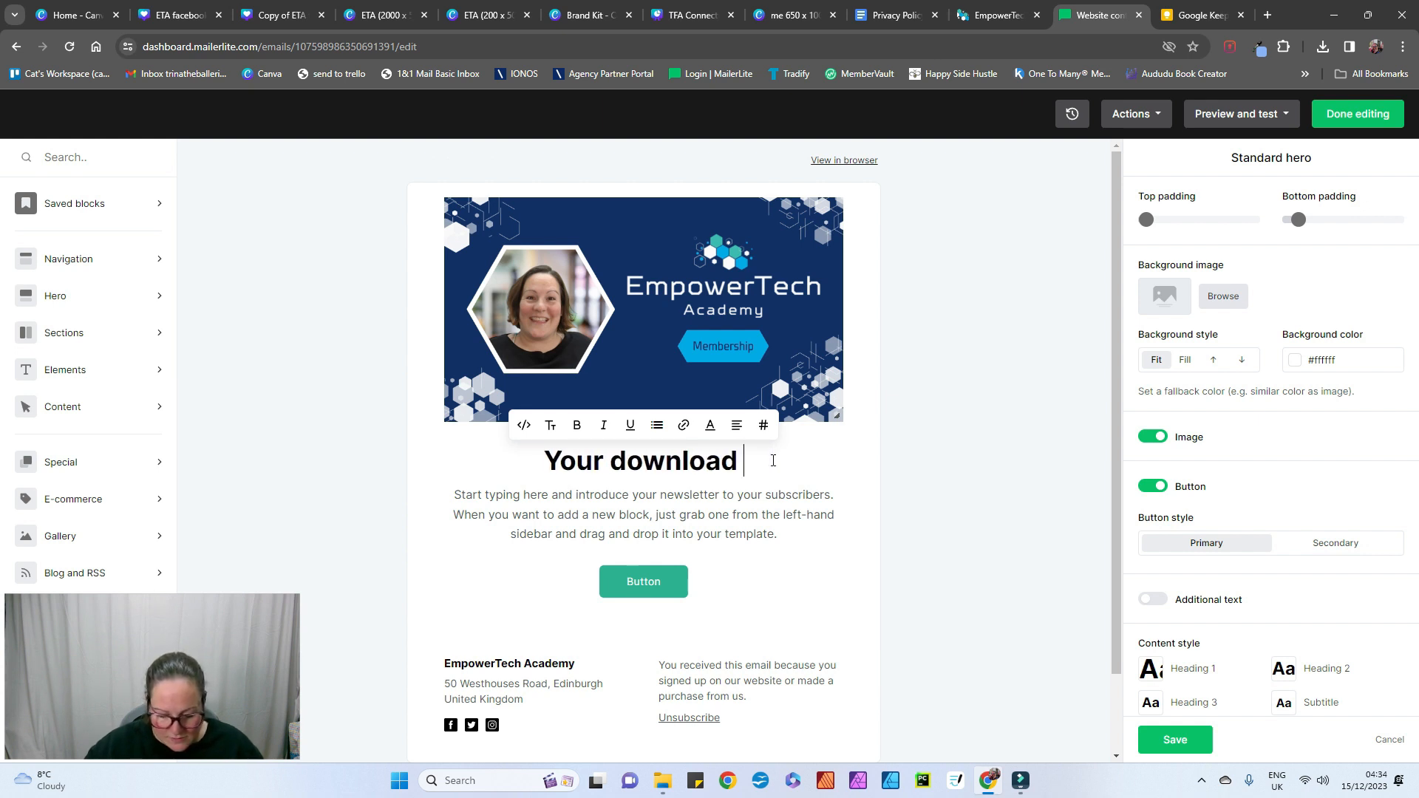
pyautogui.write('is ready')
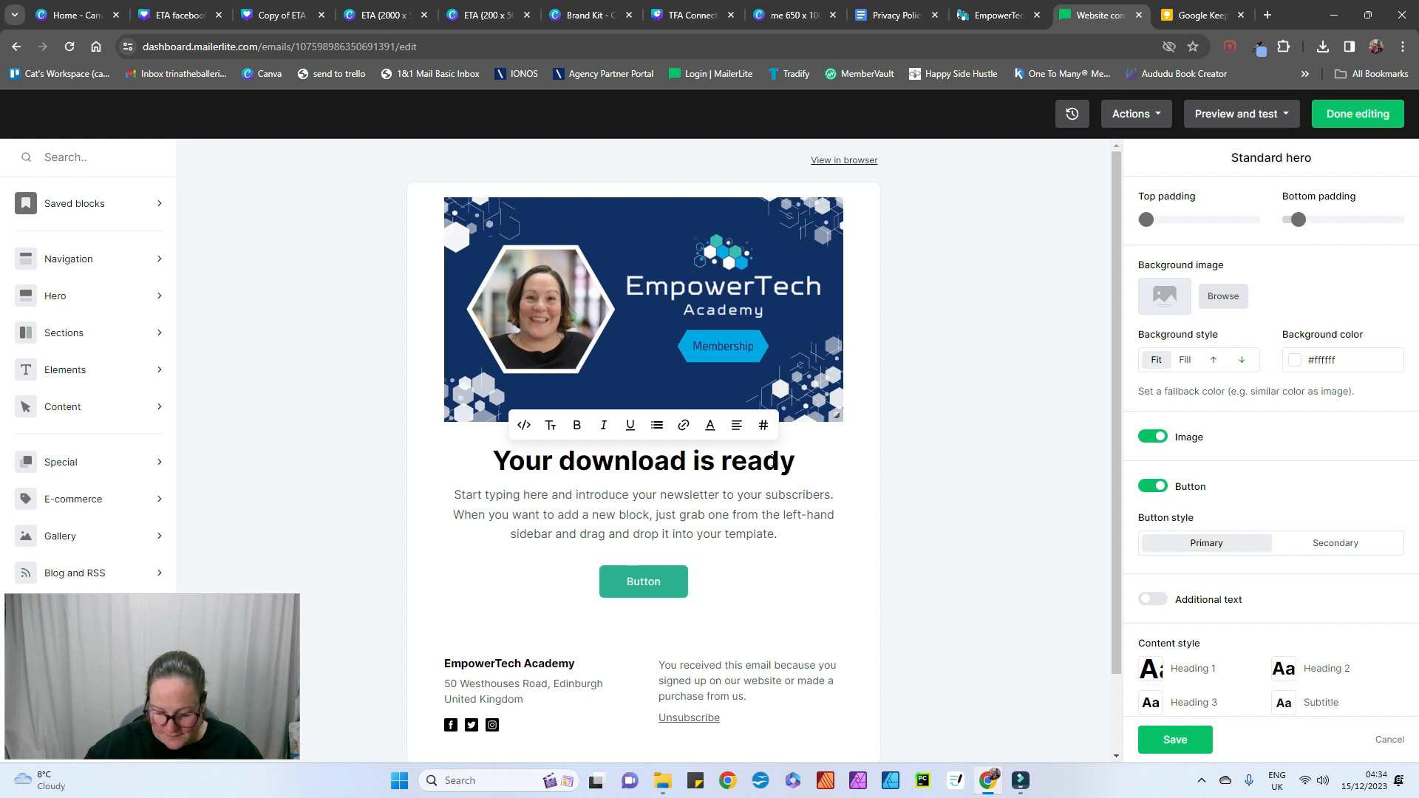
pyautogui.write('!')
# Step: Replace the intro paragraph with "Click on the button below to download your copy of "Connecting with your Ideal Customer through your Small Business Website" and start creating your content today."
pyautogui.click(797, 480)
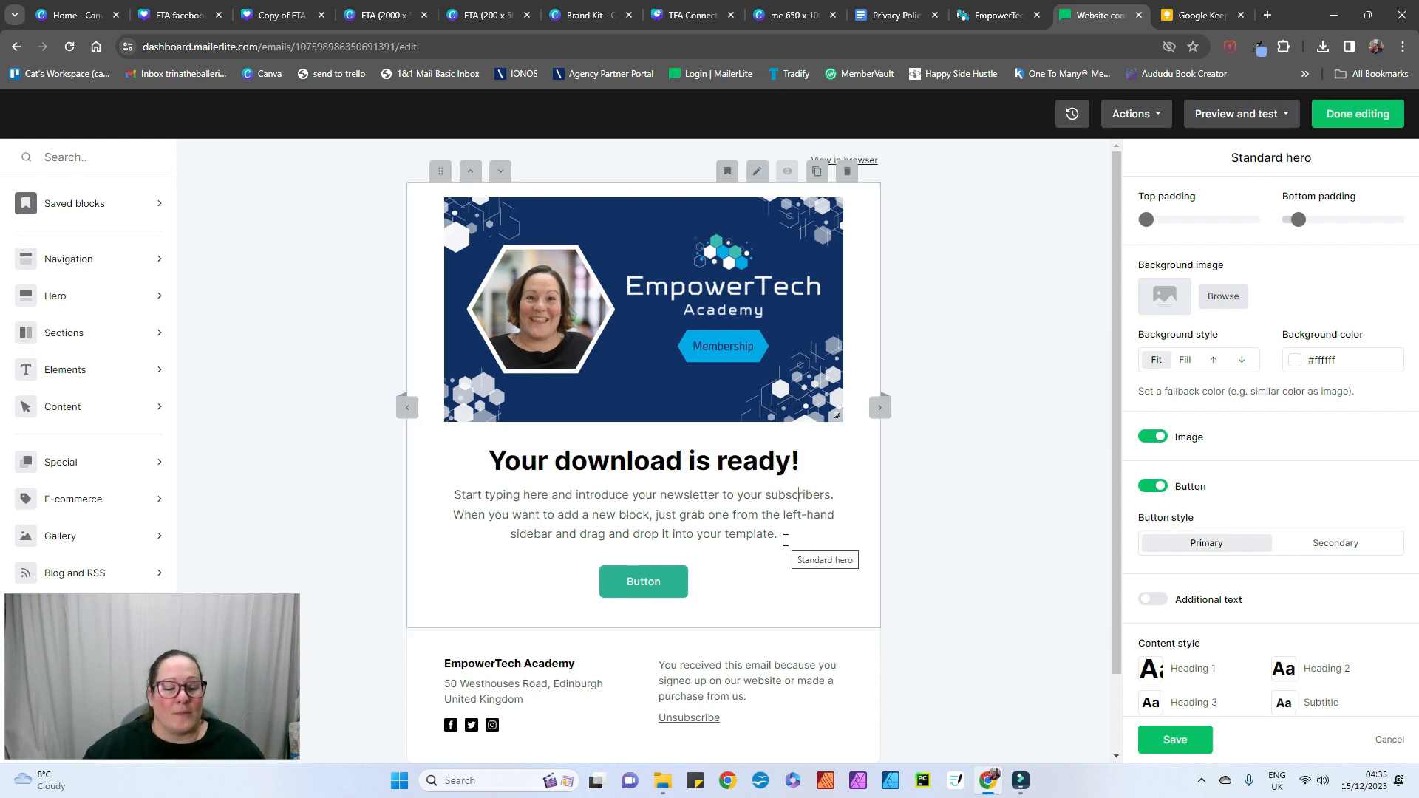
pyautogui.moveTo(786, 542); pyautogui.dragTo(450, 502)
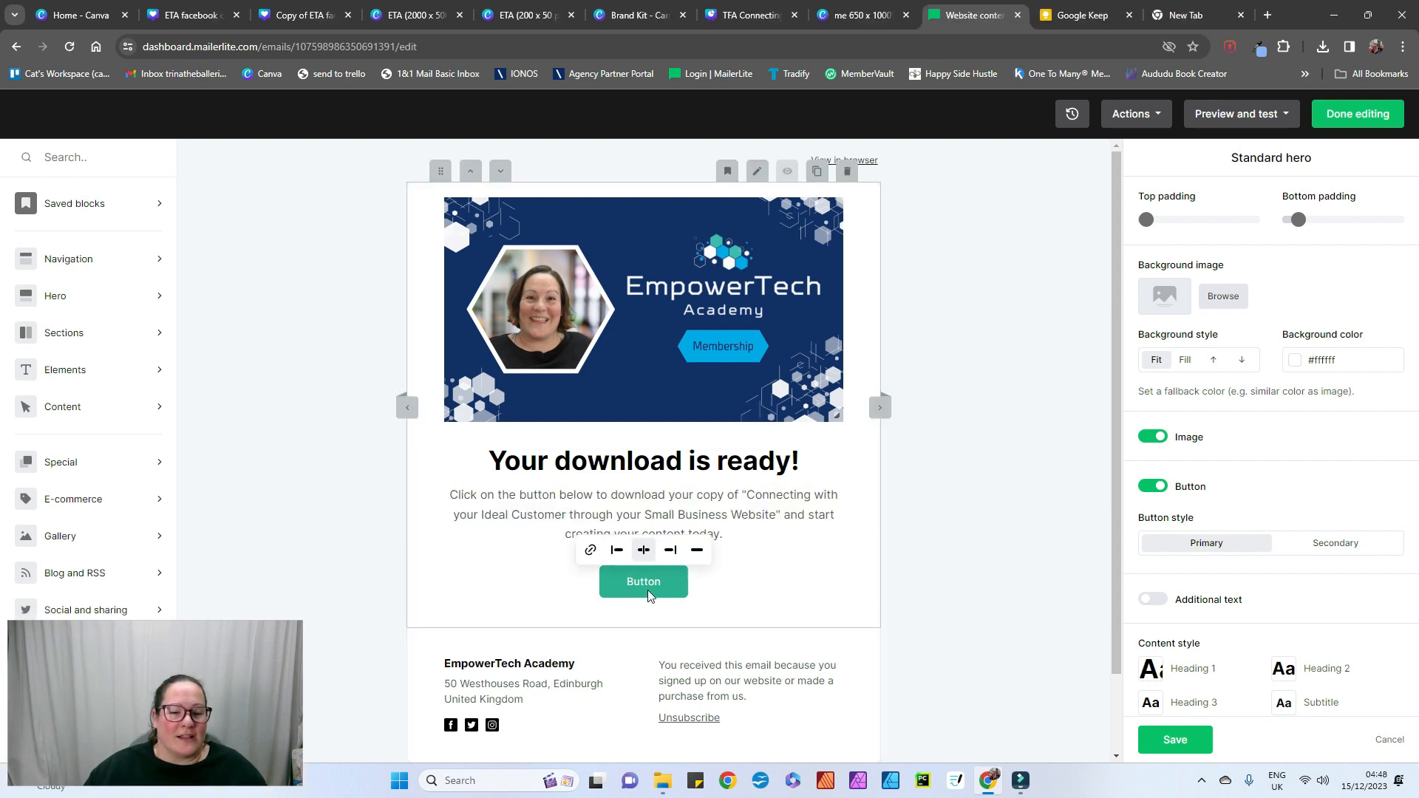
# Step: Open the hero button's link settings and set its link to open in a new tab
pyautogui.click(637, 591)
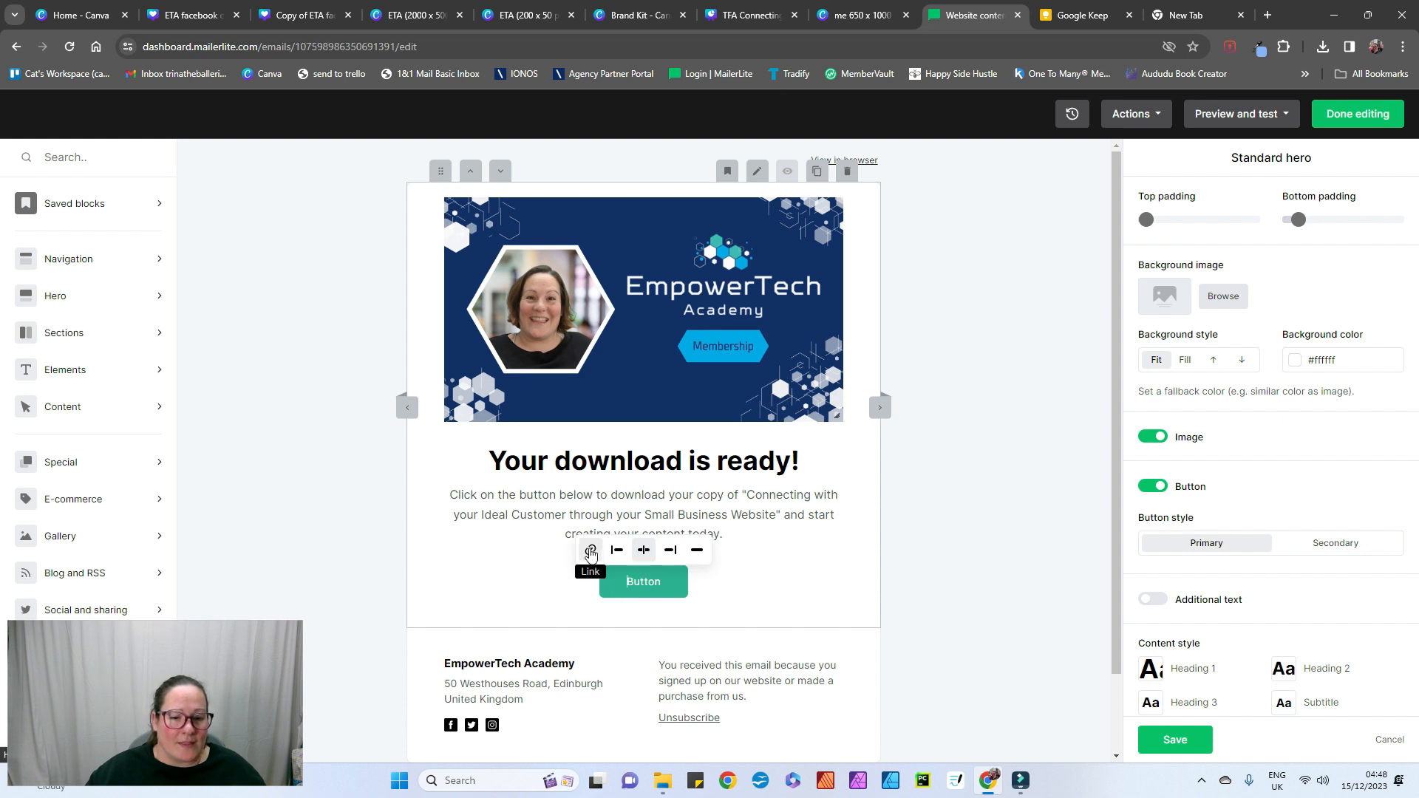
pyautogui.click(590, 553)
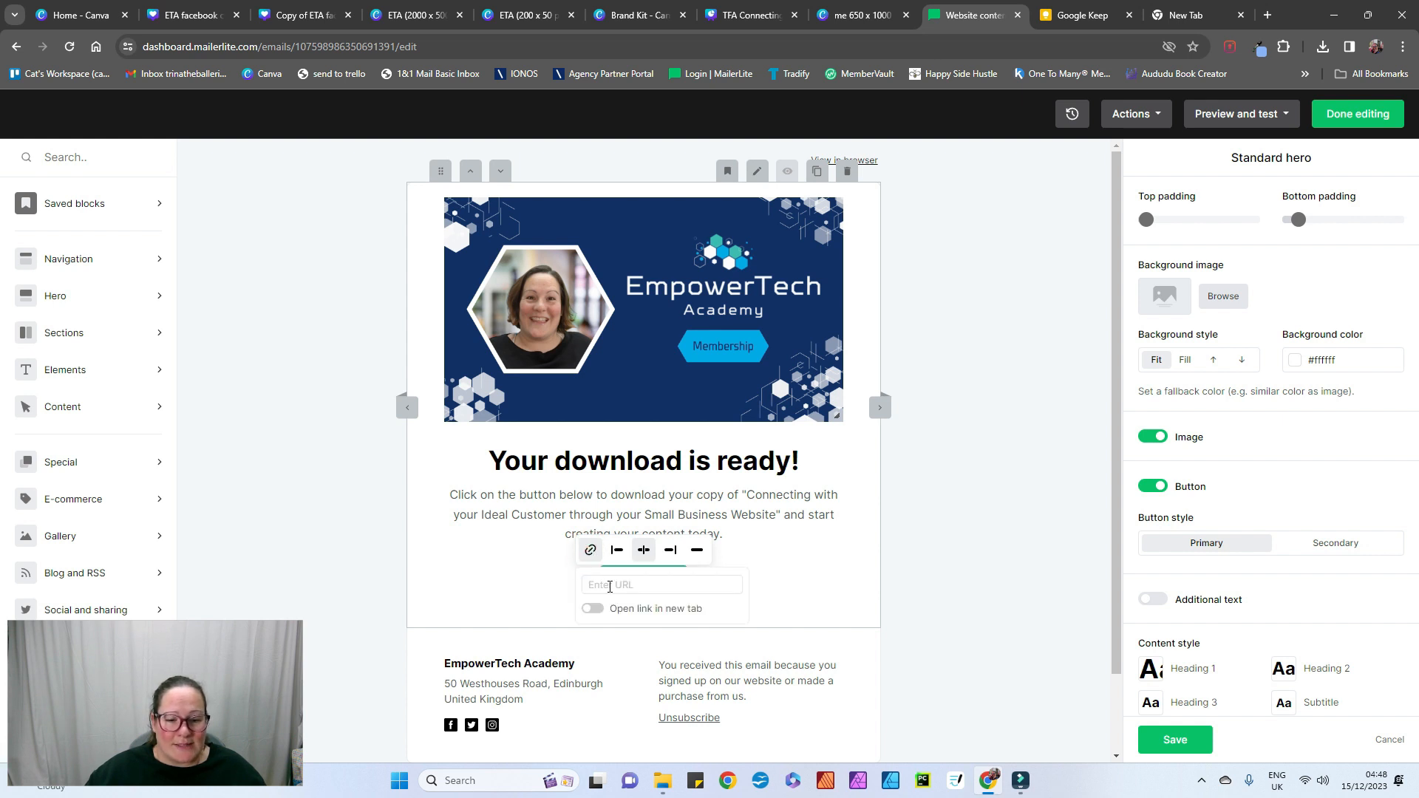
pyautogui.click(595, 609)
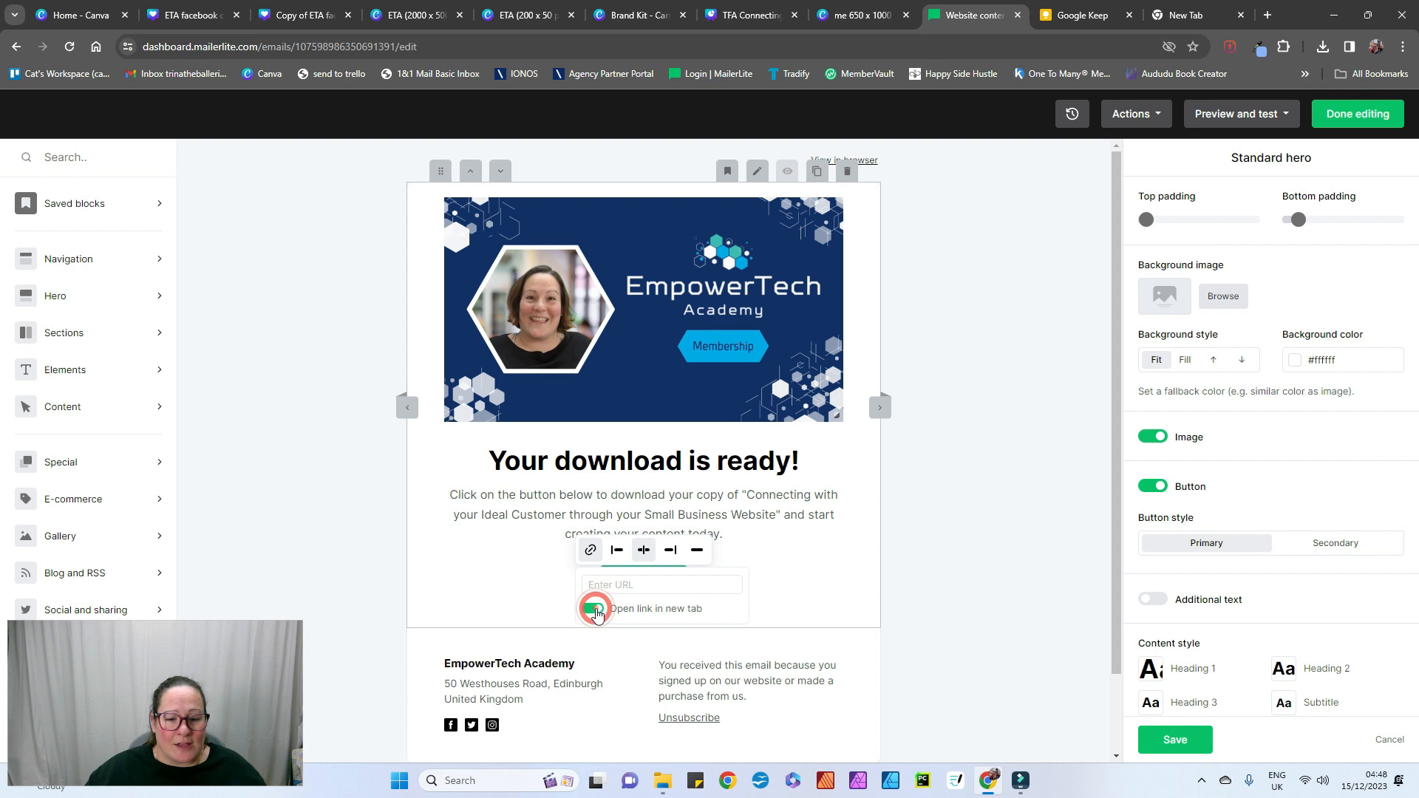
pyautogui.click(596, 609)
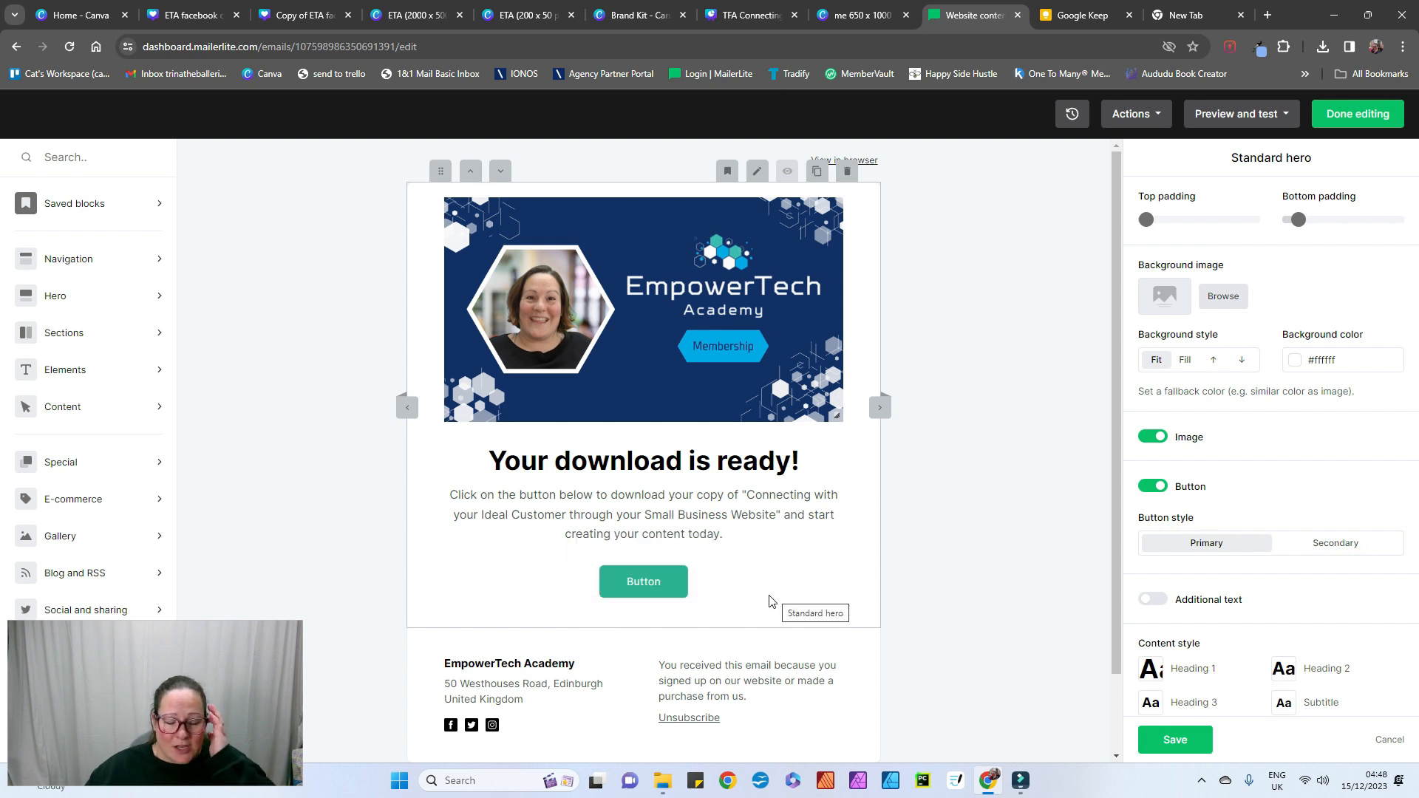
pyautogui.click(662, 588)
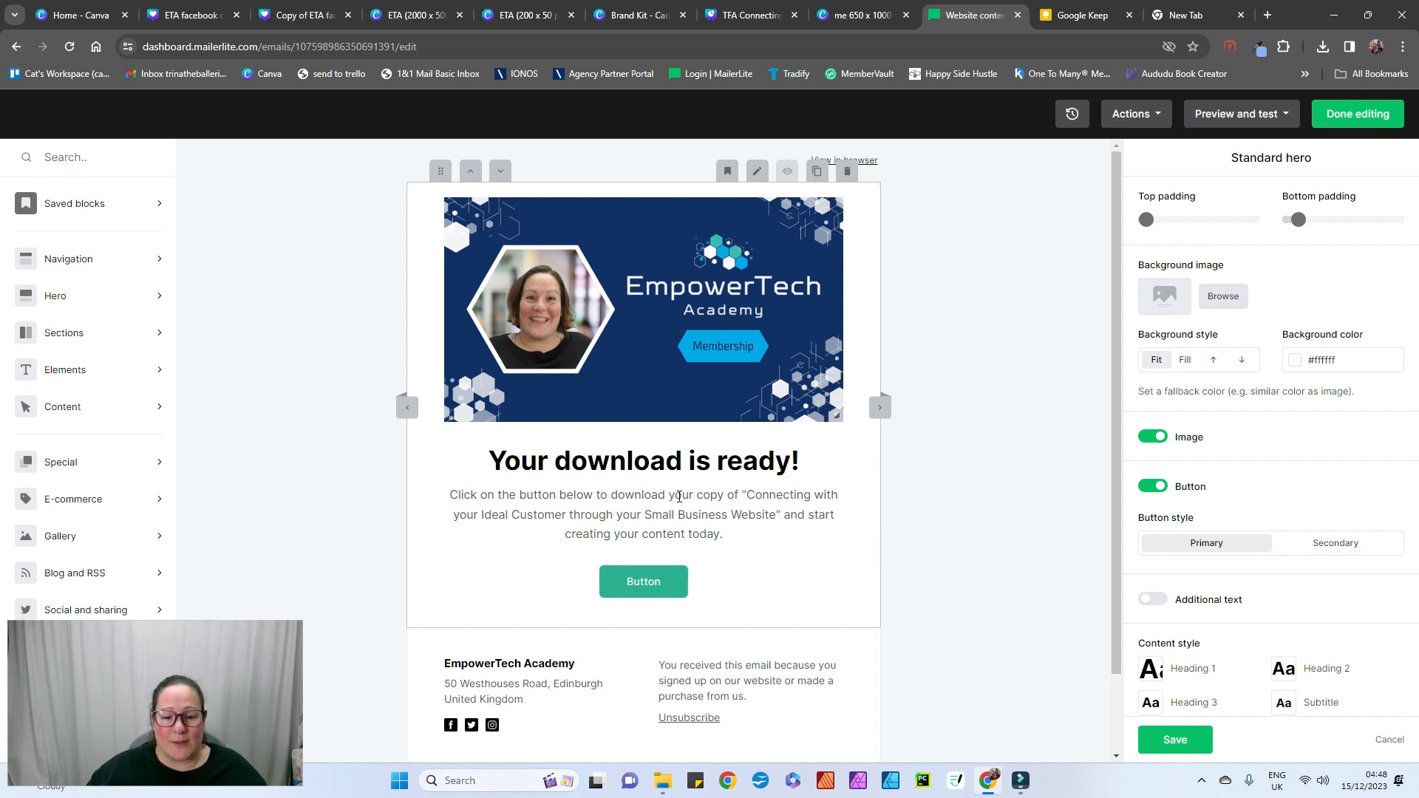
pyautogui.scroll(-2, 679, 496)
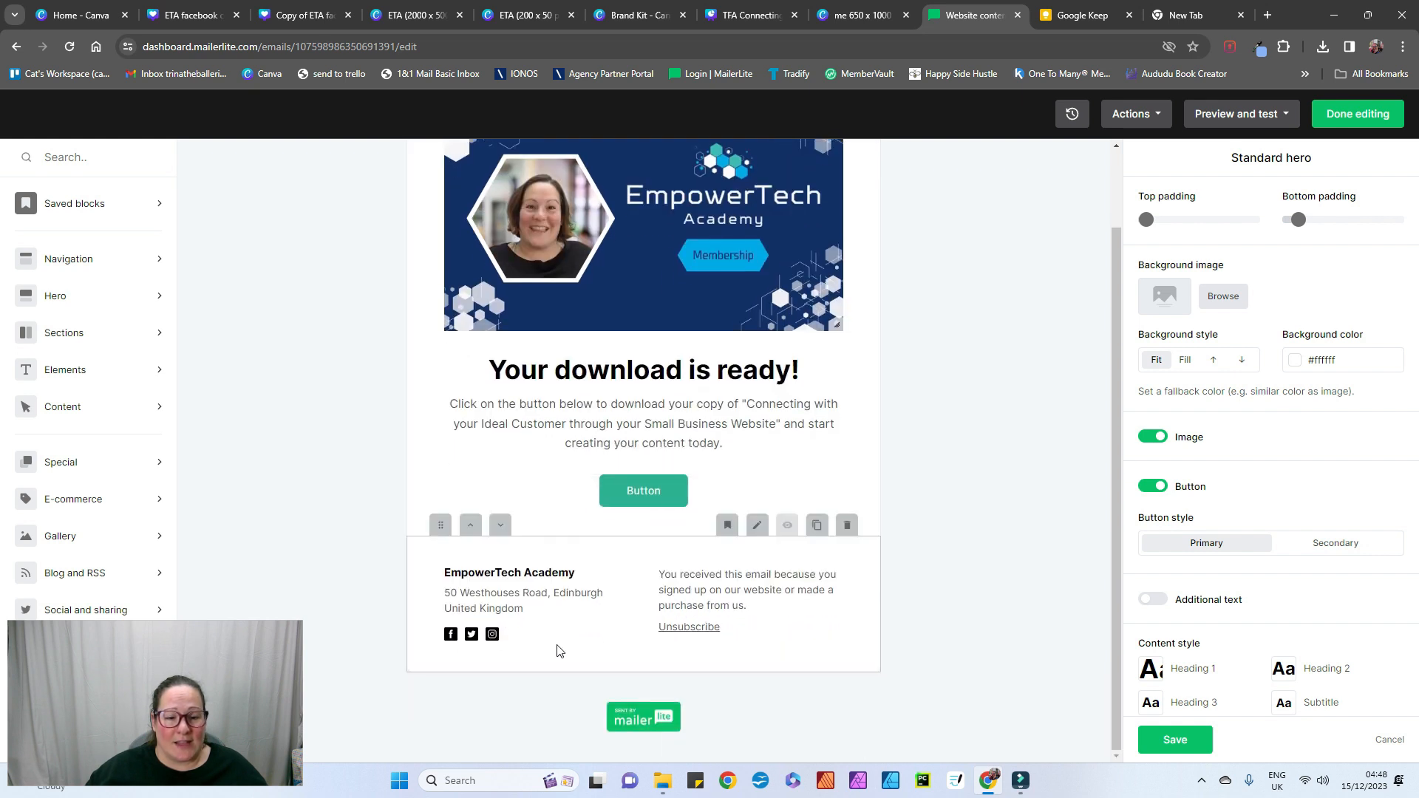
# Step: Open the email footer's settings, add a fourth social link row, and browse its platform options
pyautogui.click(528, 632)
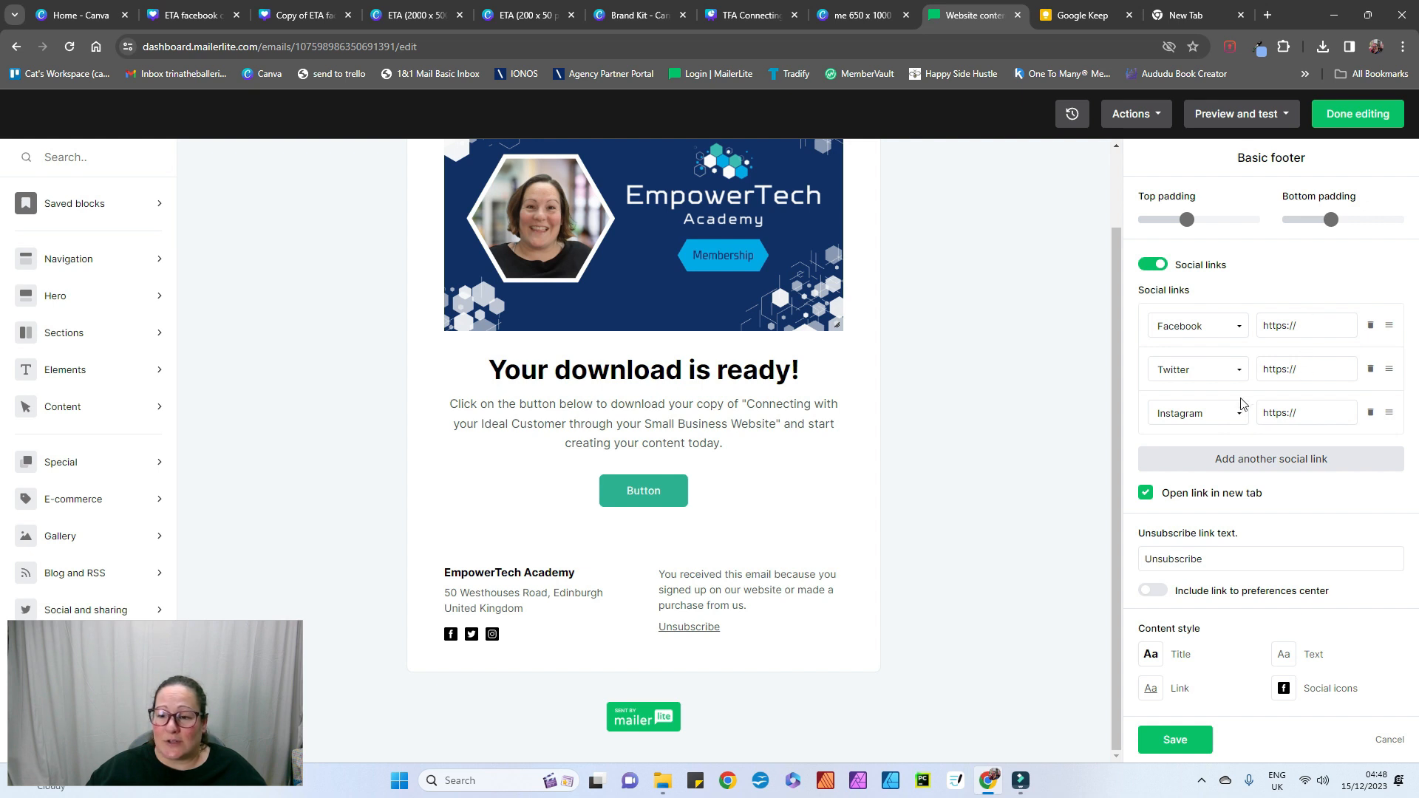
pyautogui.click(1284, 459)
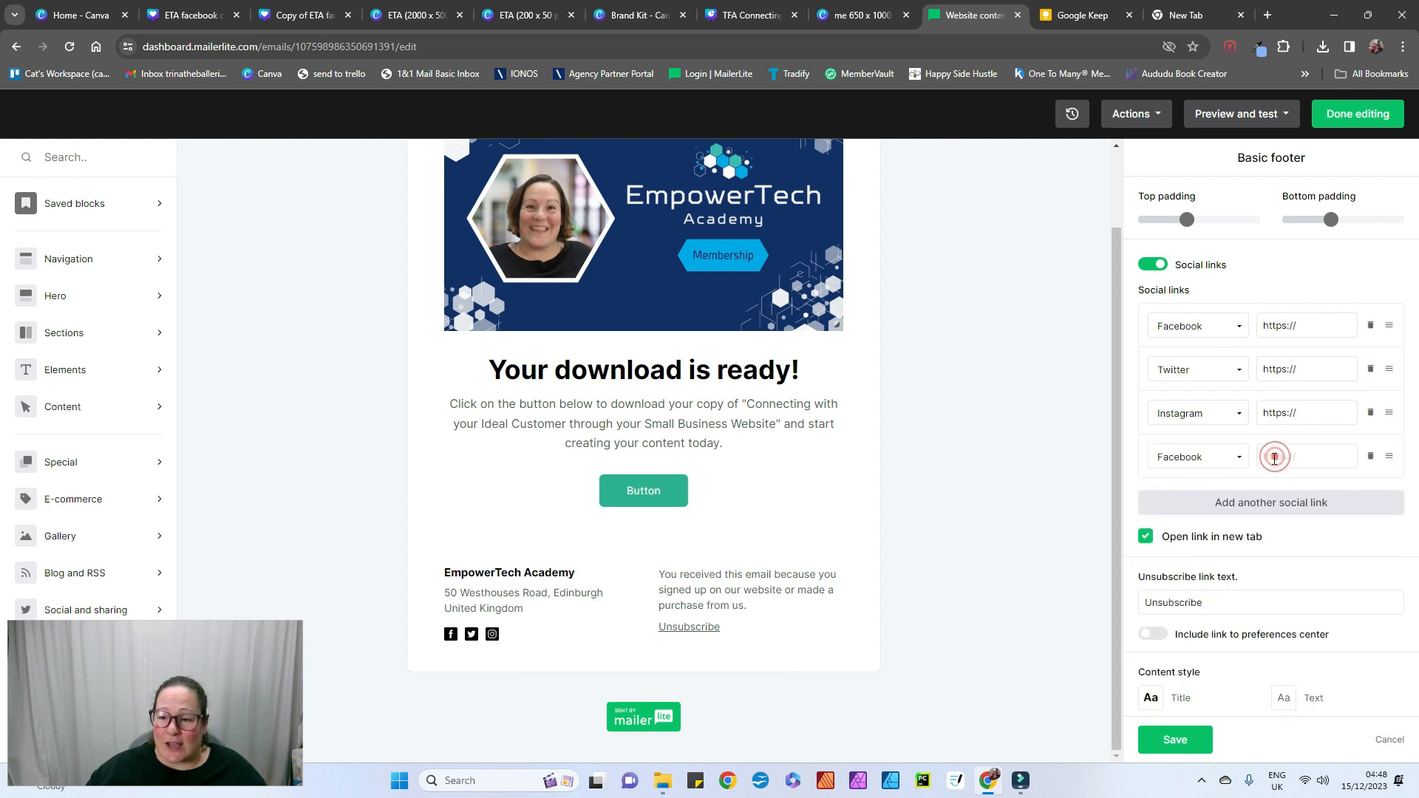
pyautogui.click(1221, 460)
pyautogui.scroll(-3, 1198, 532)
pyautogui.scroll(-5, 1196, 551)
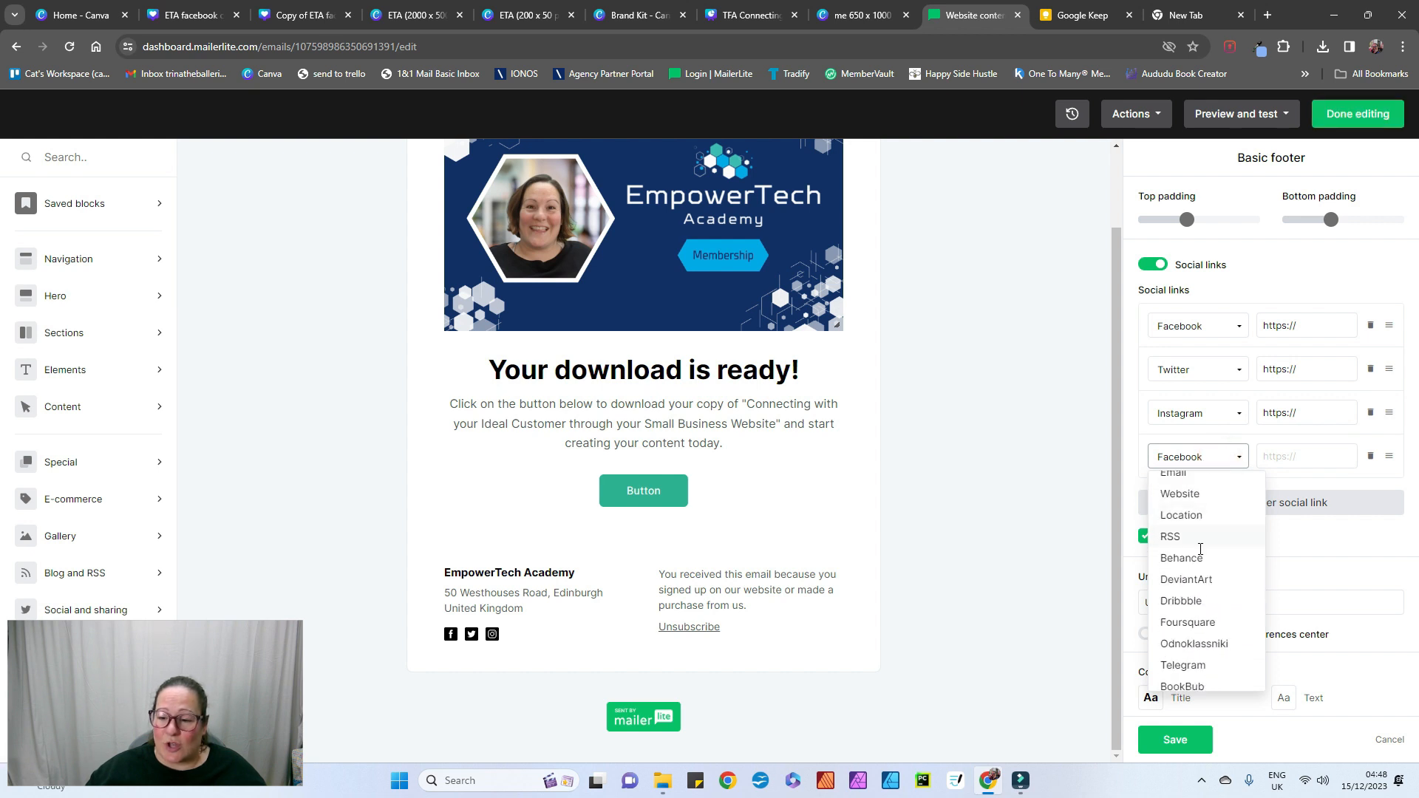
pyautogui.click(1340, 480)
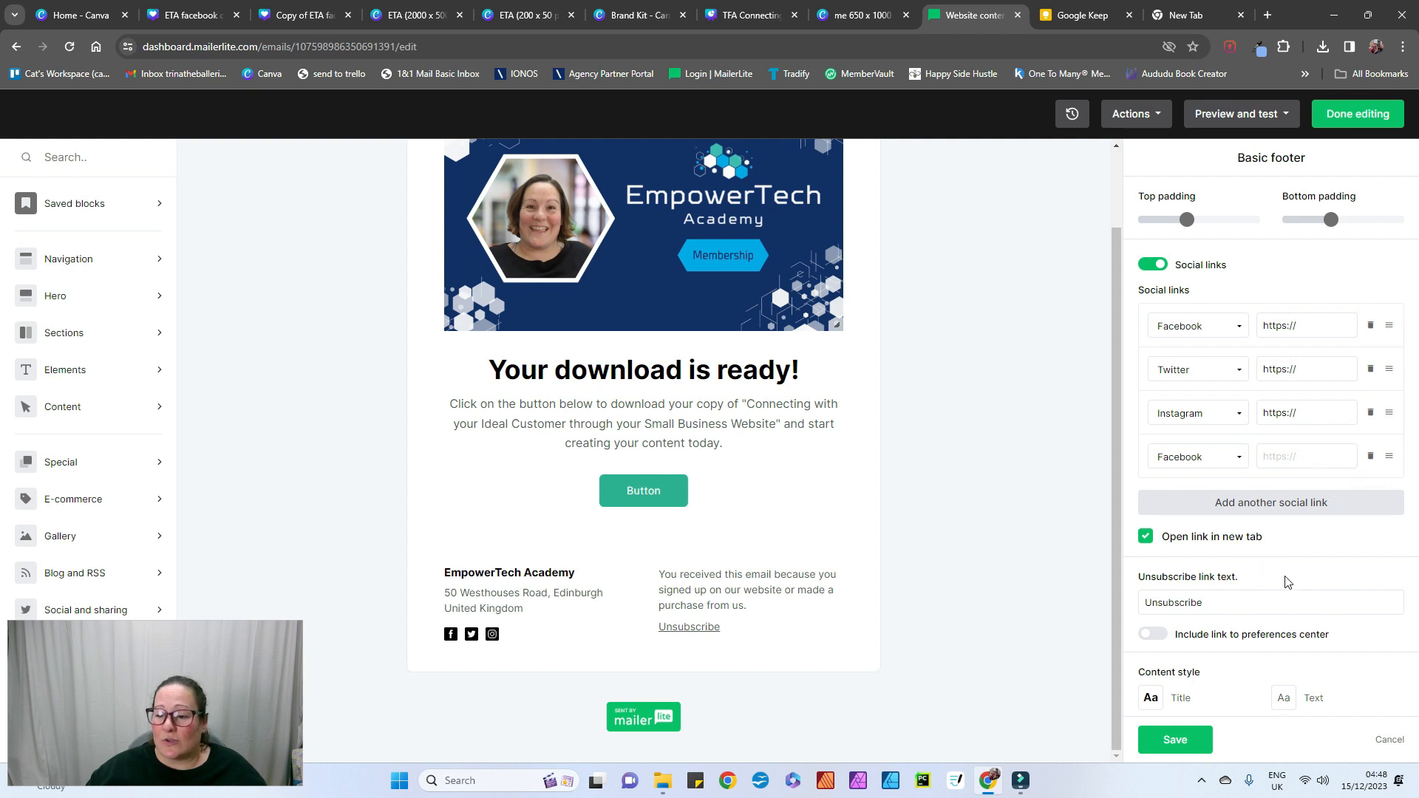
# Step: Change the footer's social icon color to Color and finish editing the email
pyautogui.scroll(-2, 1286, 582)
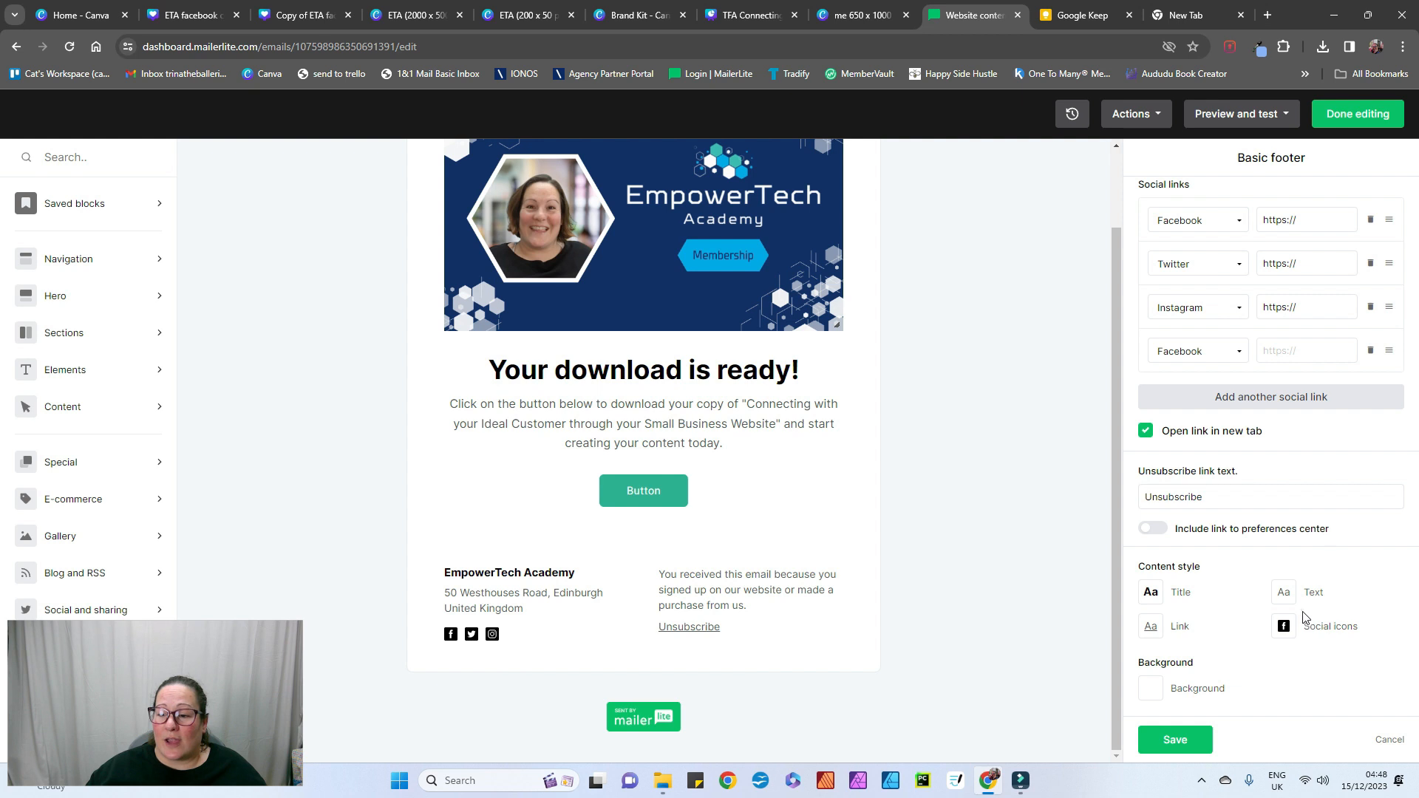
pyautogui.click(1282, 631)
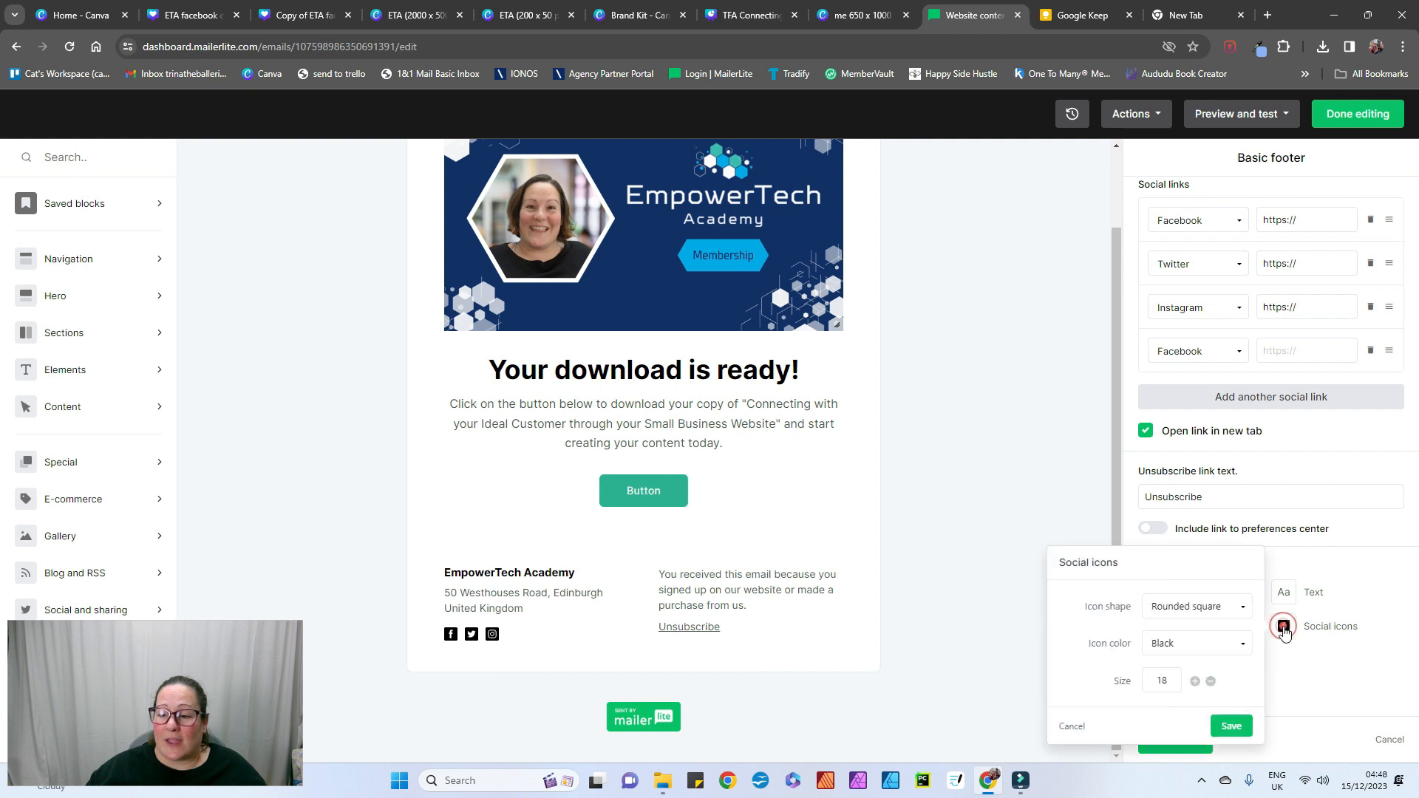
pyautogui.click(1236, 614)
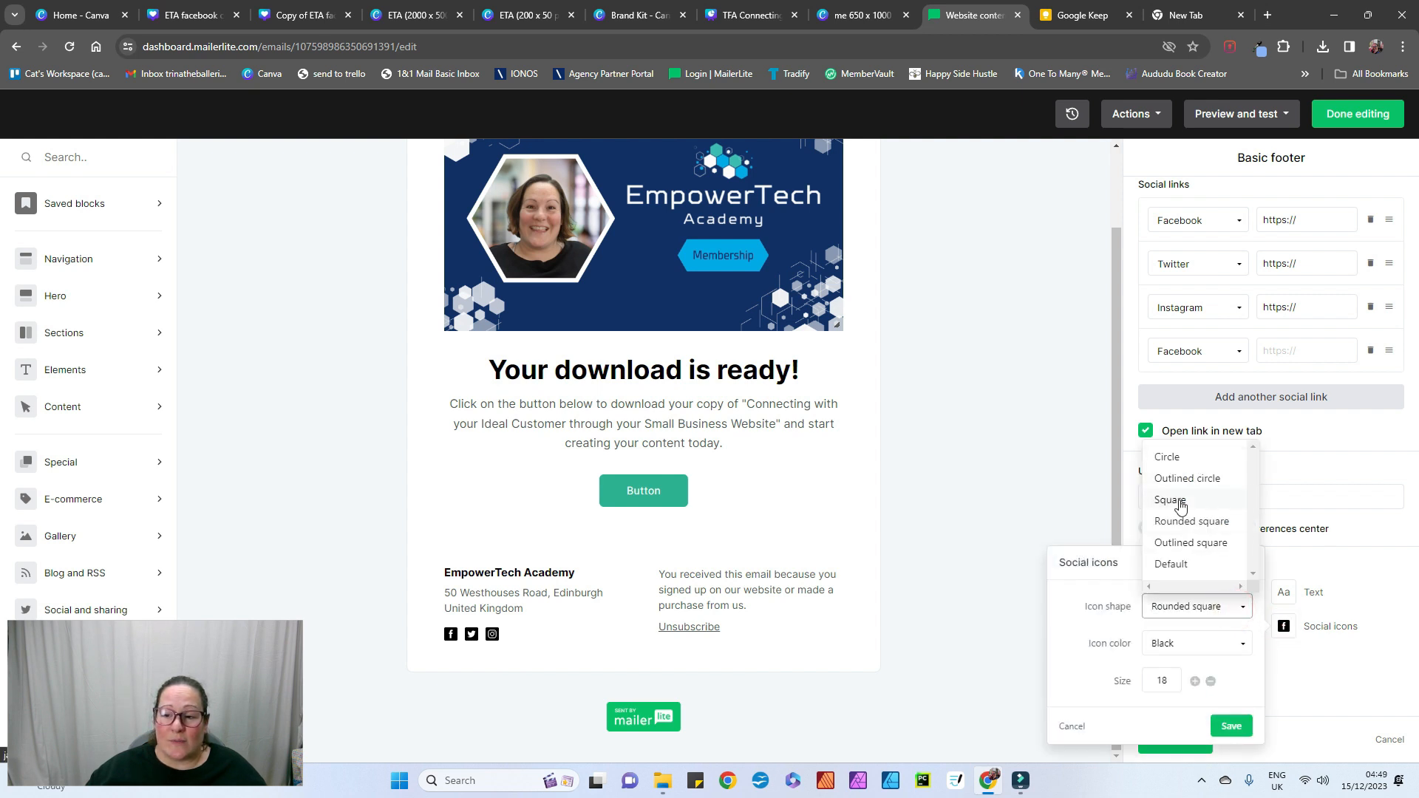
pyautogui.click(1216, 644)
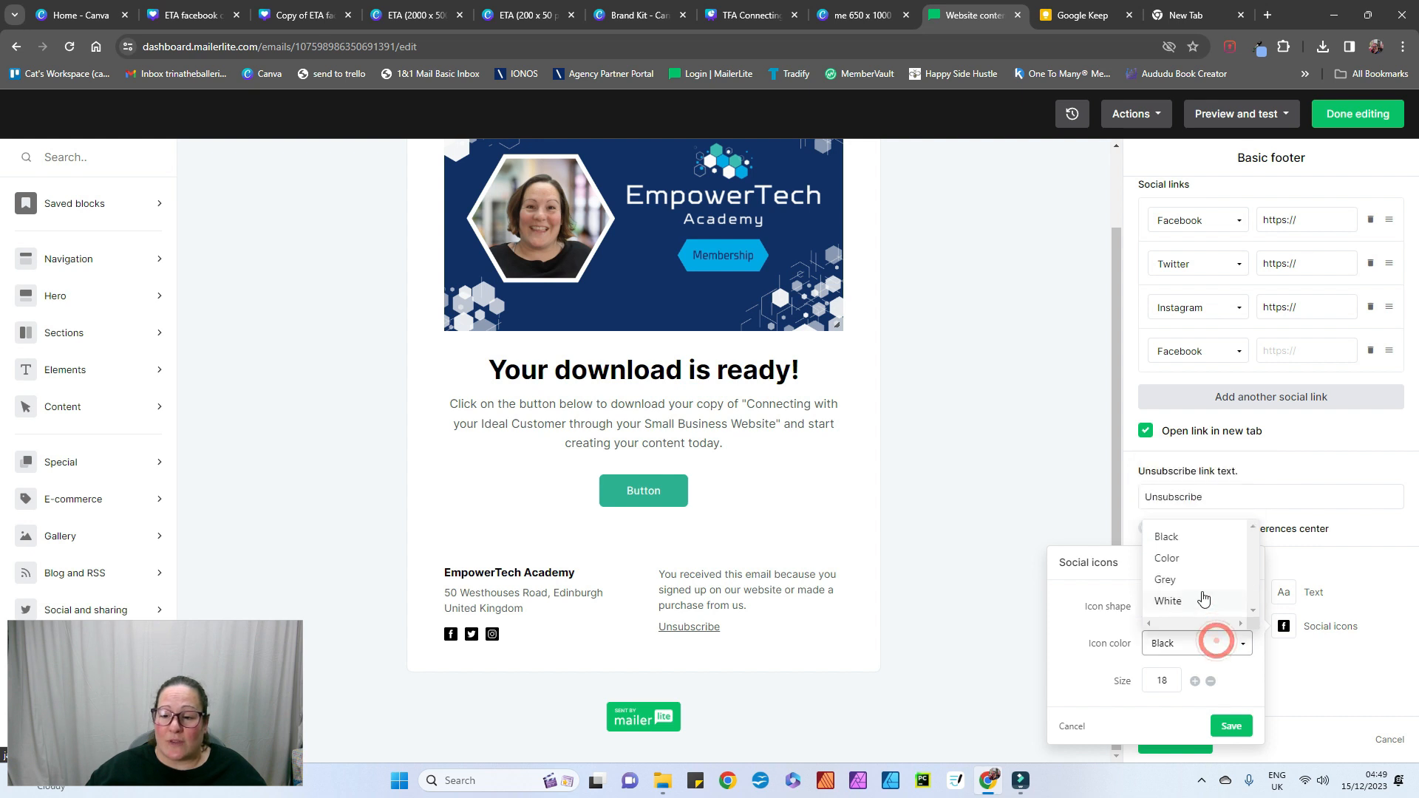
pyautogui.click(1180, 559)
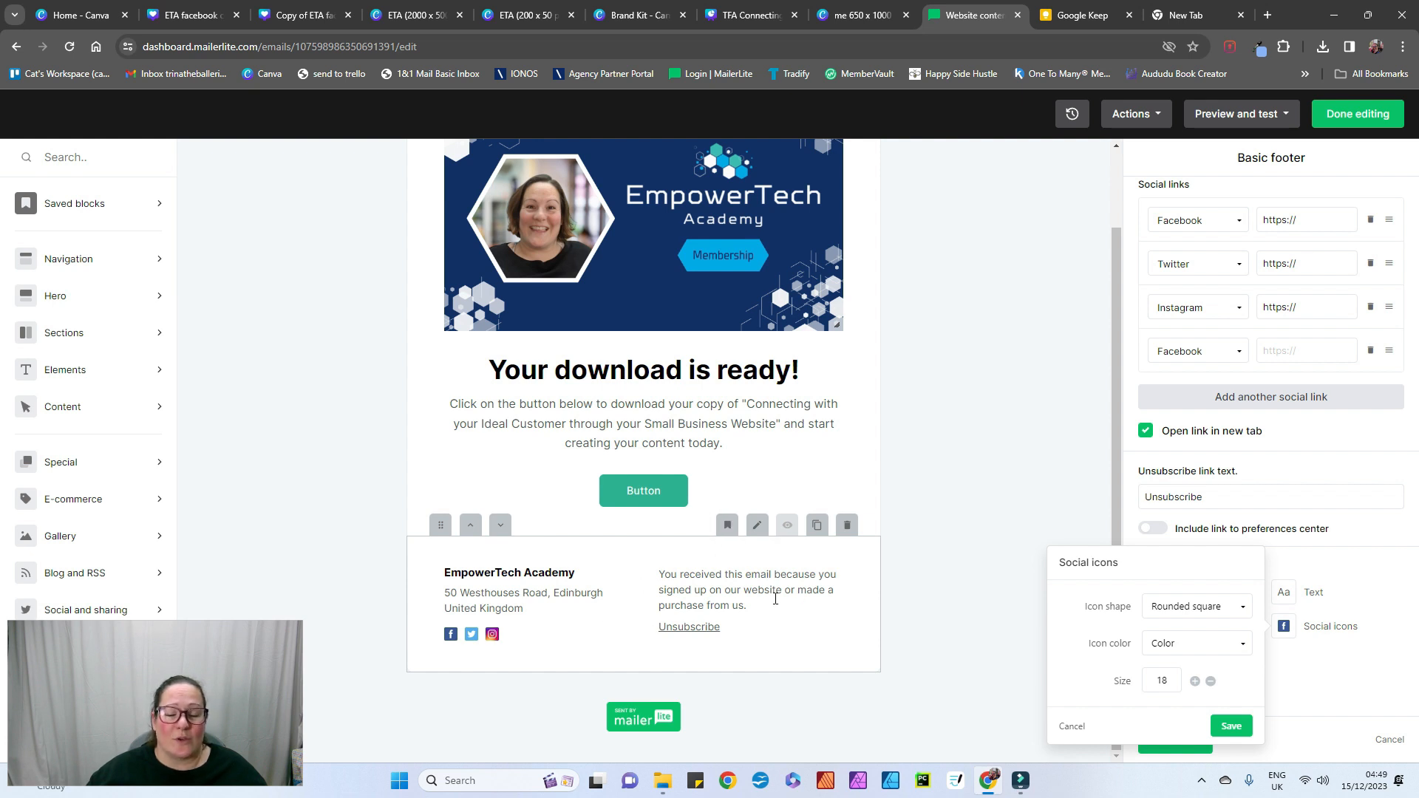
pyautogui.scroll(2, 776, 598)
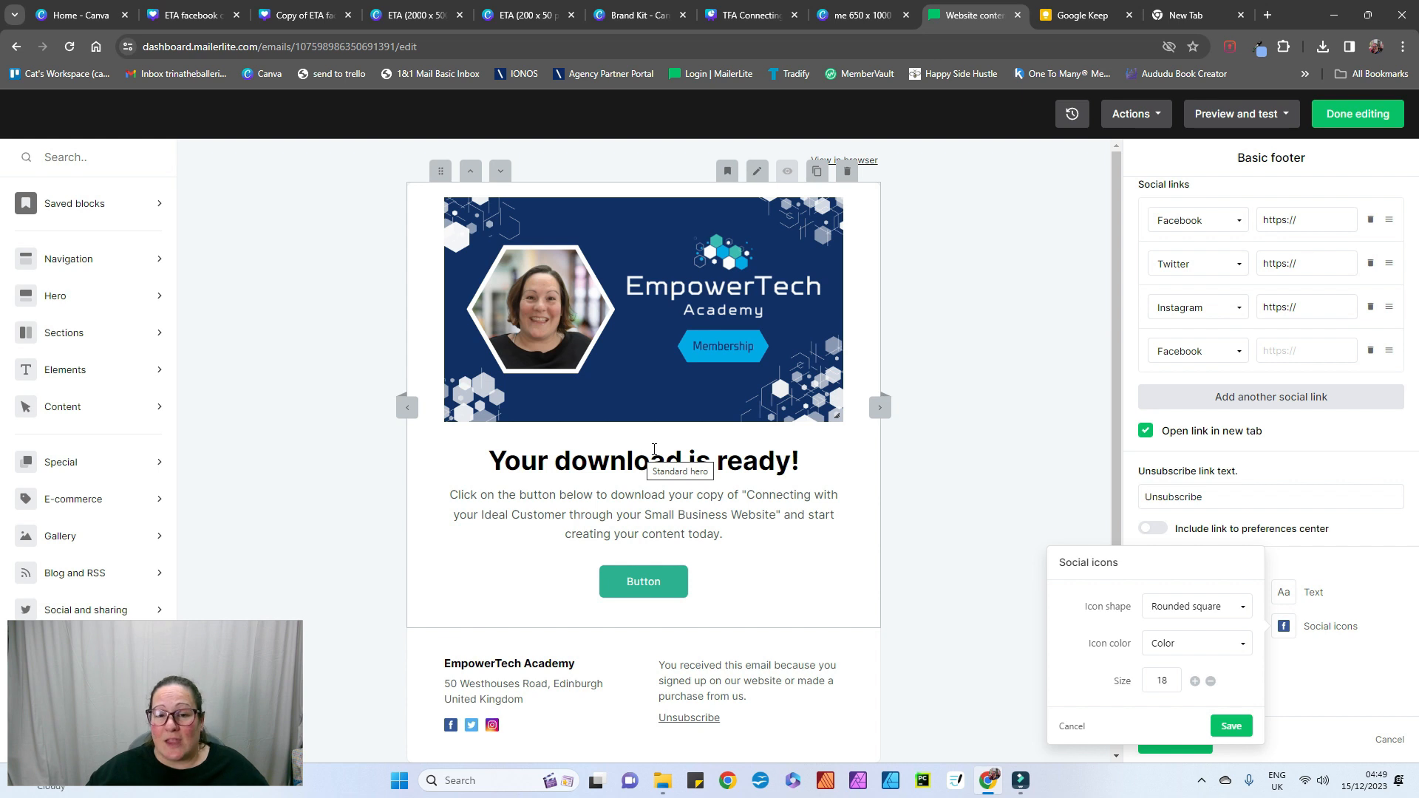
pyautogui.click(948, 444)
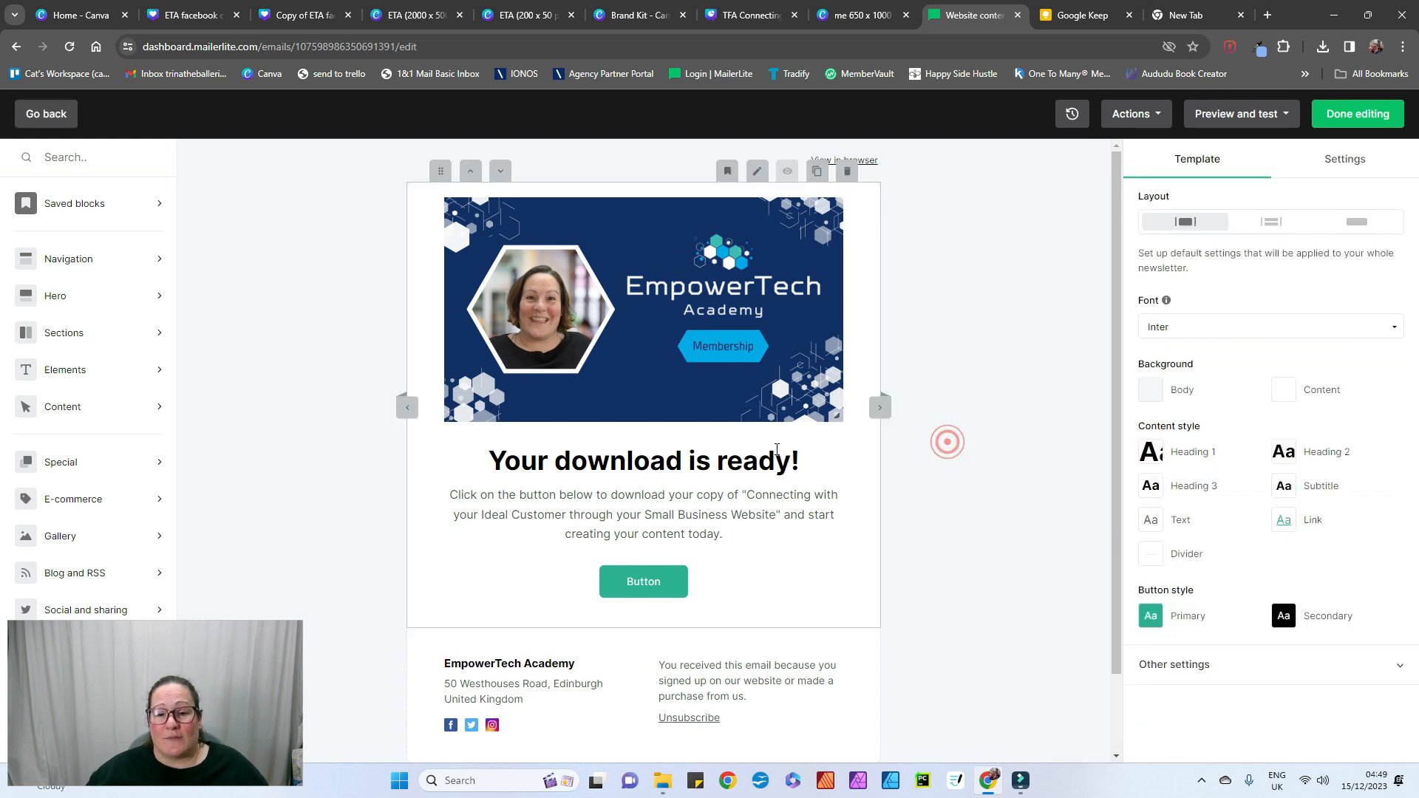
pyautogui.click(1364, 126)
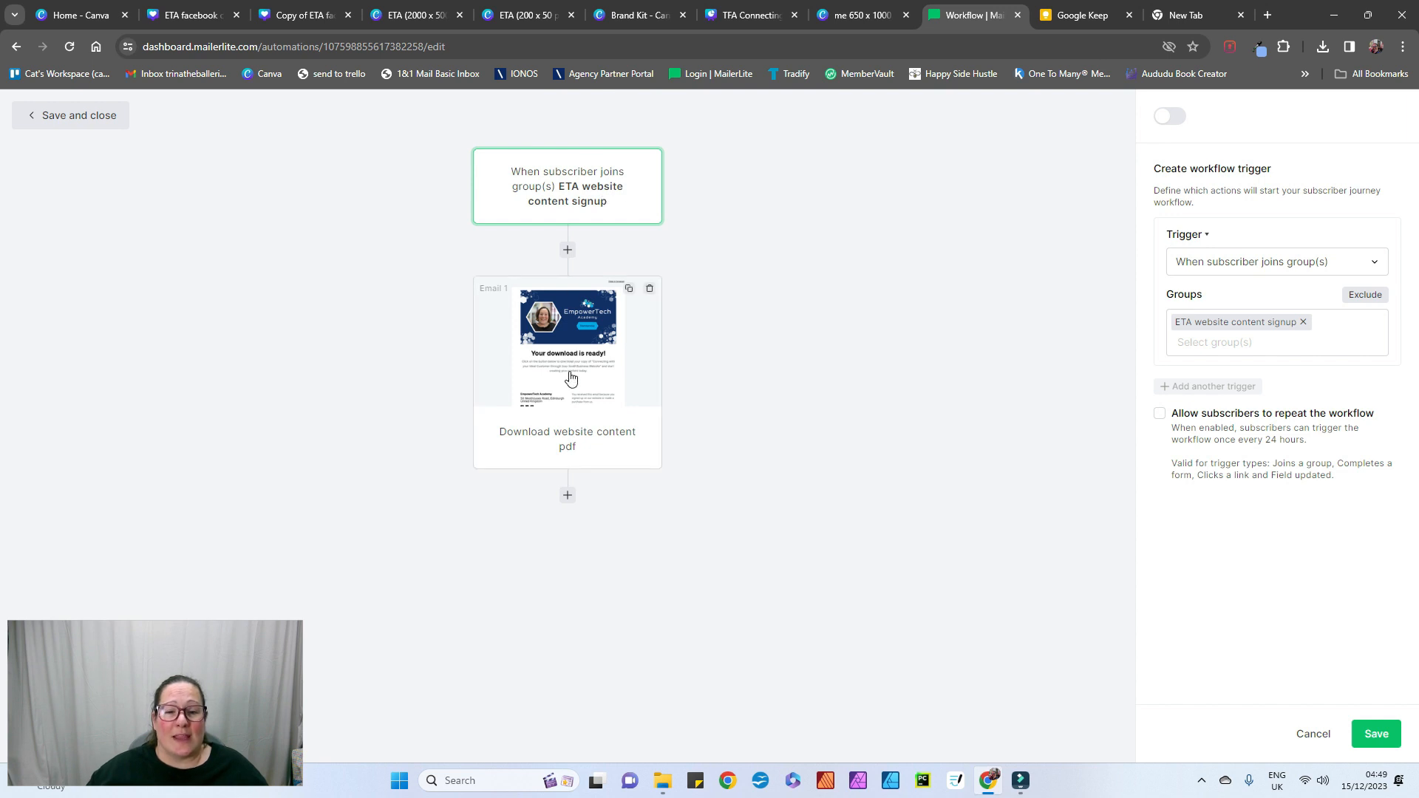
# Step: Add an Action step below the download email in the workflow and select it
pyautogui.click(568, 495)
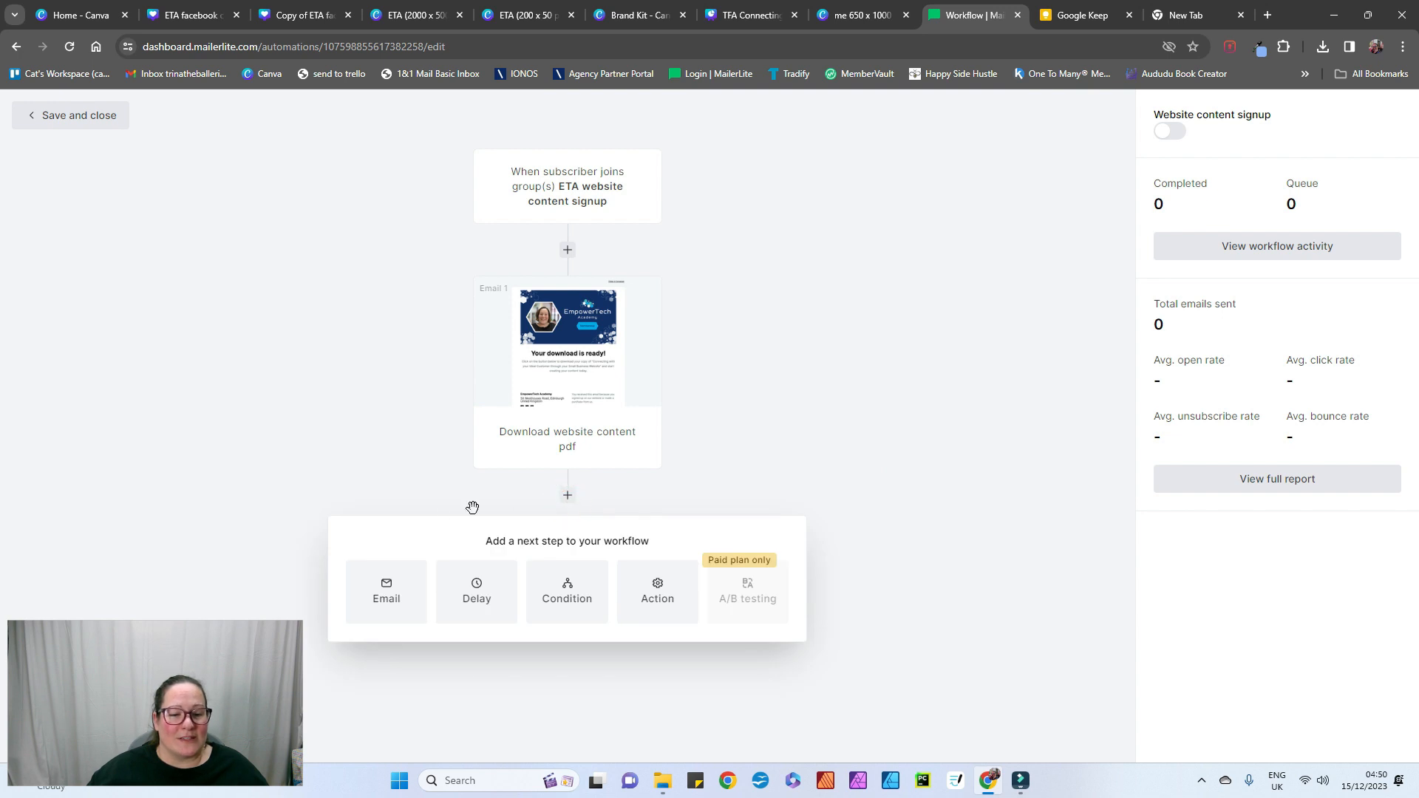
pyautogui.click(657, 594)
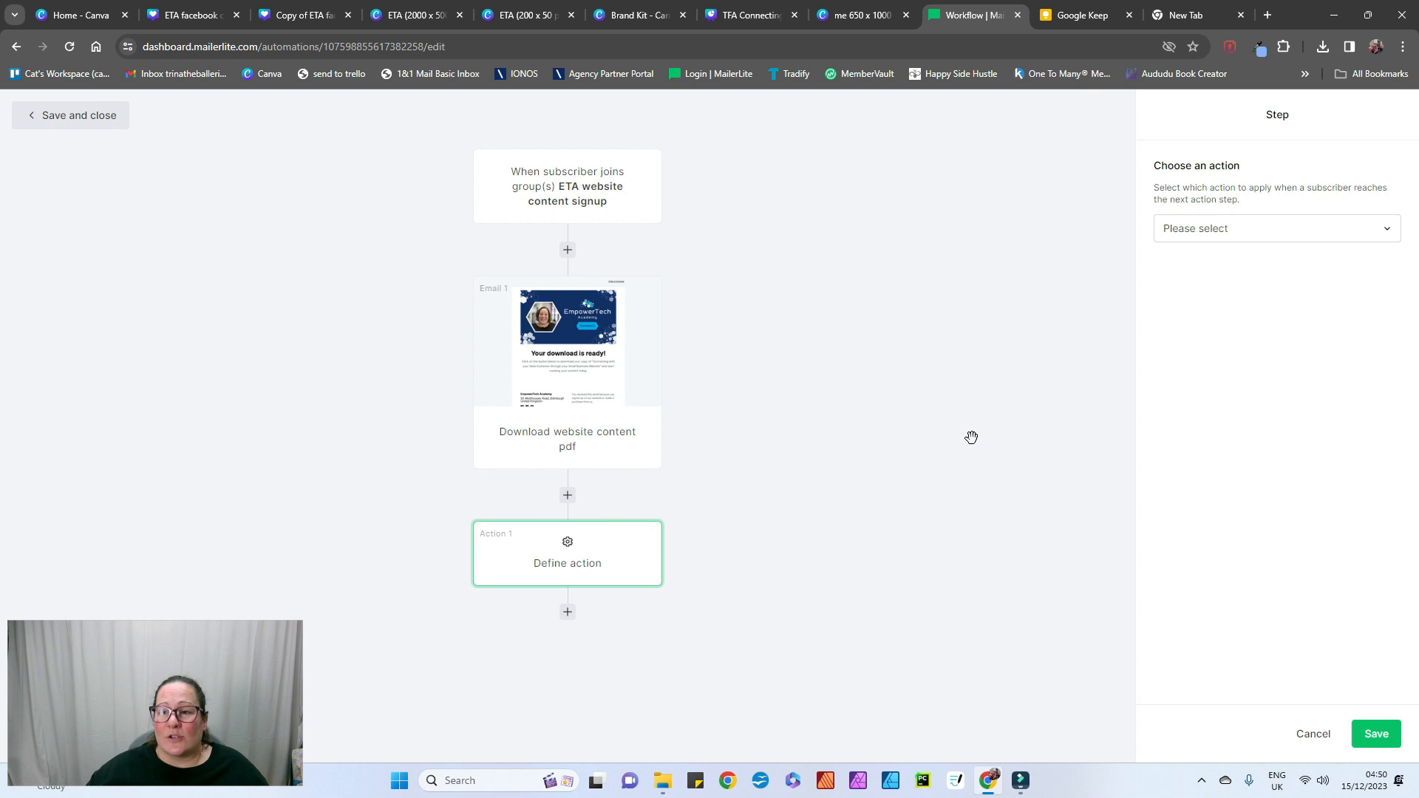
pyautogui.click(1131, 302)
pyautogui.click(573, 545)
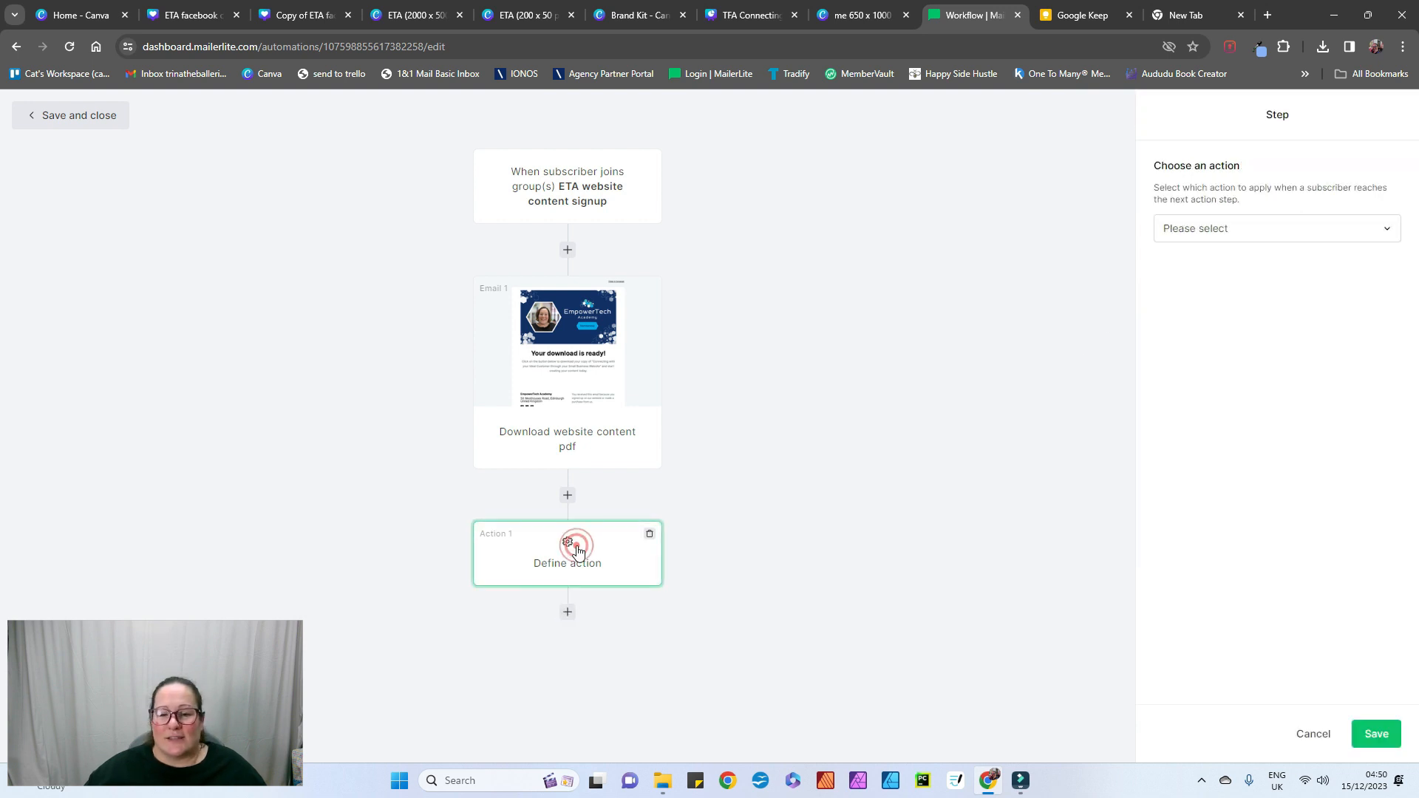
# Step: Try to save the action as Move to group(s) from ETA website content signup without choosing a destination group
pyautogui.click(1199, 230)
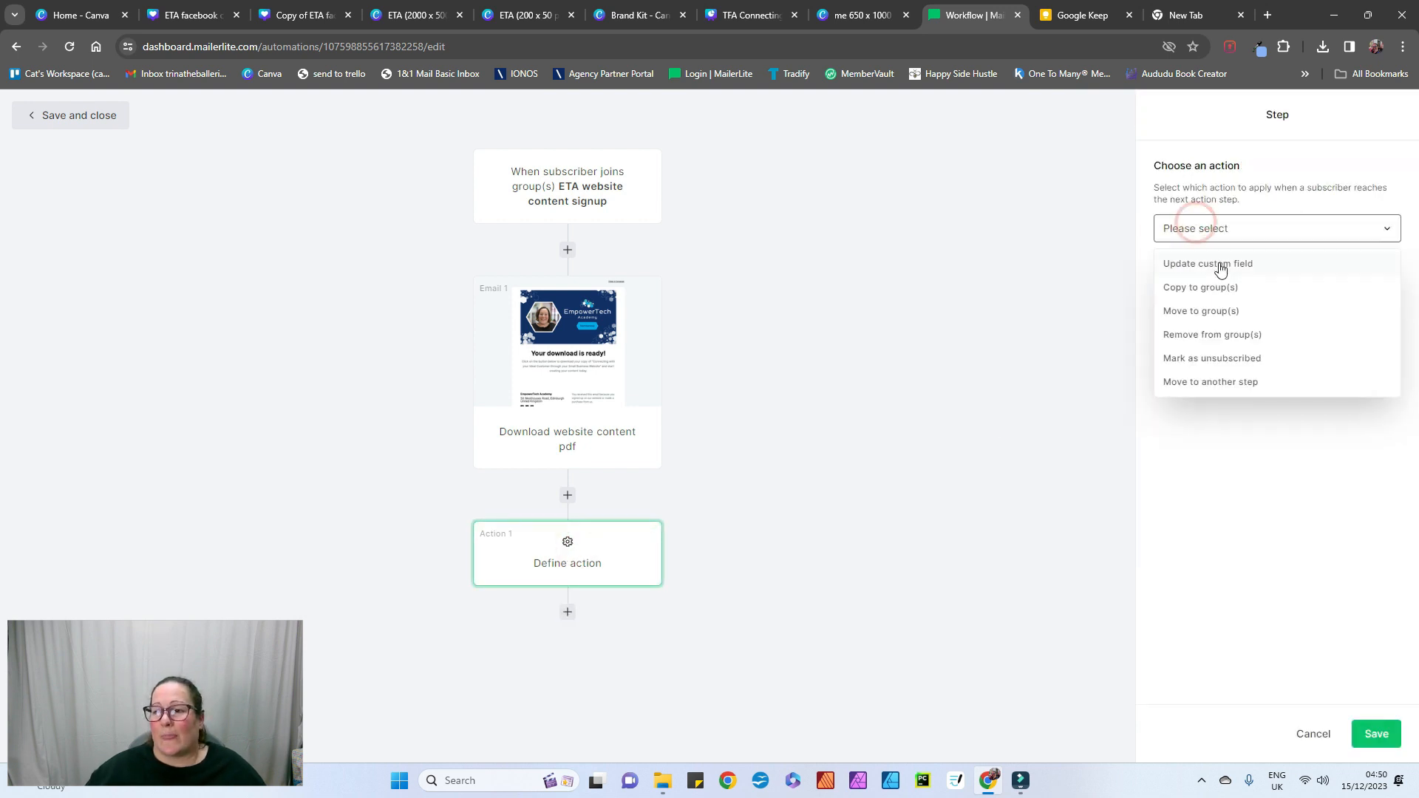
pyautogui.click(1205, 312)
pyautogui.click(1202, 289)
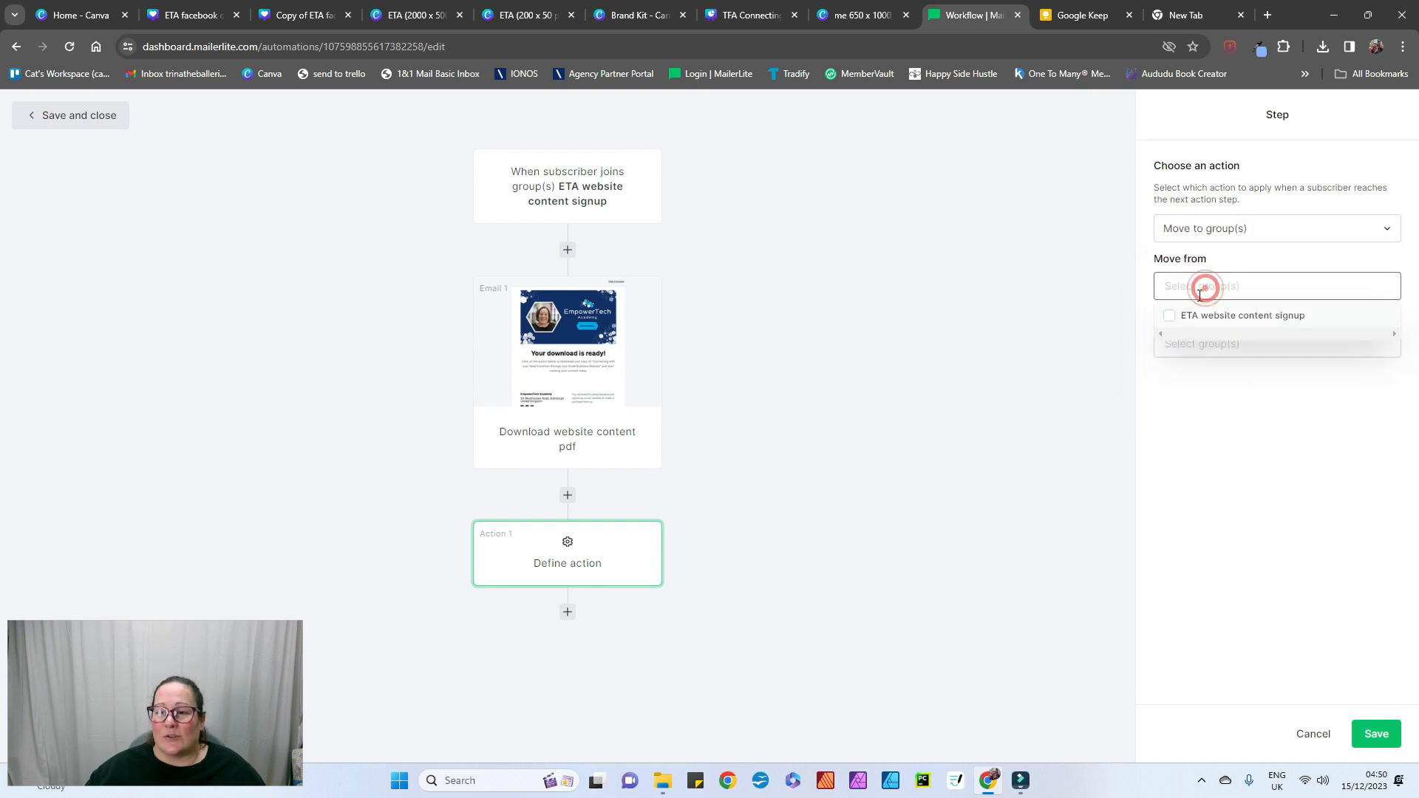
pyautogui.click(1170, 317)
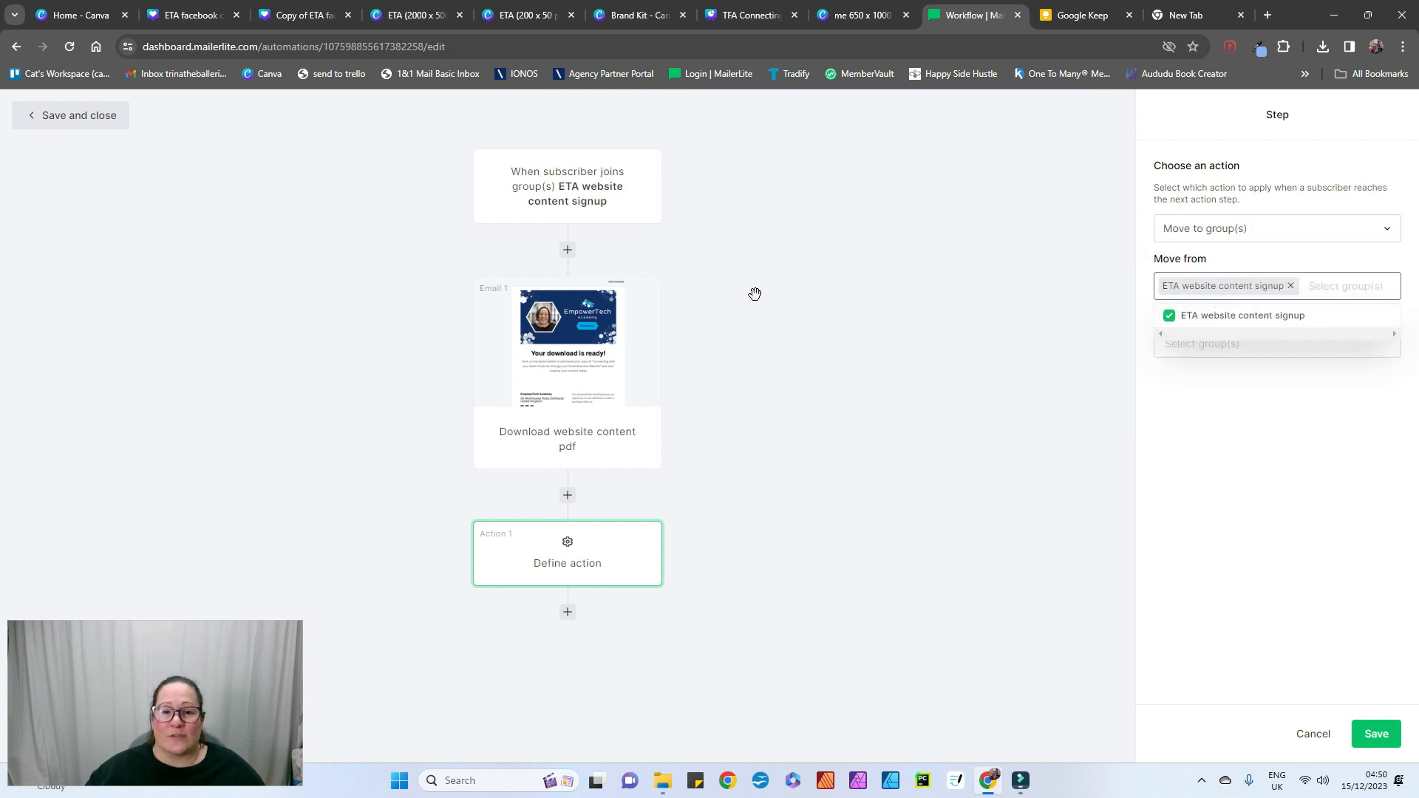
pyautogui.click(1284, 383)
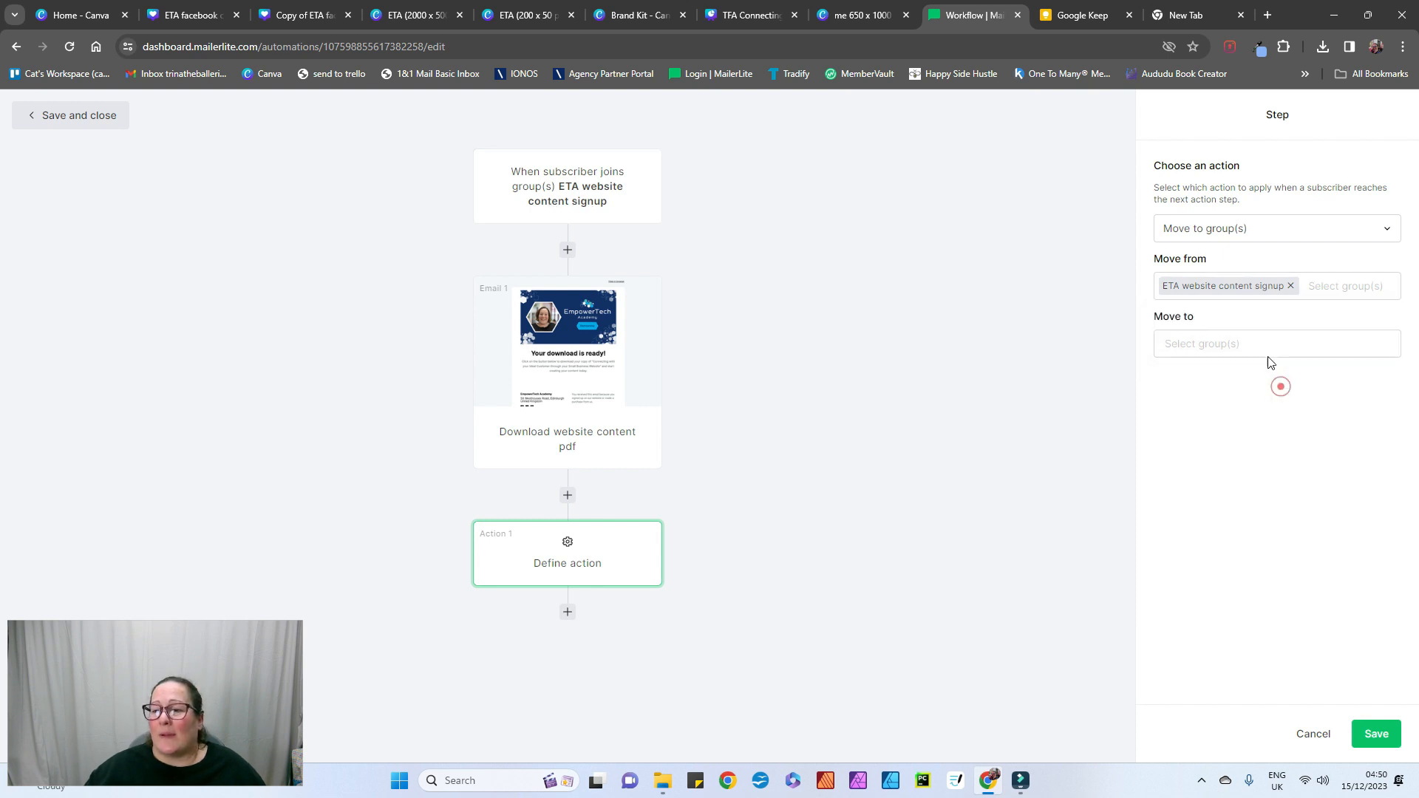
pyautogui.click(1261, 345)
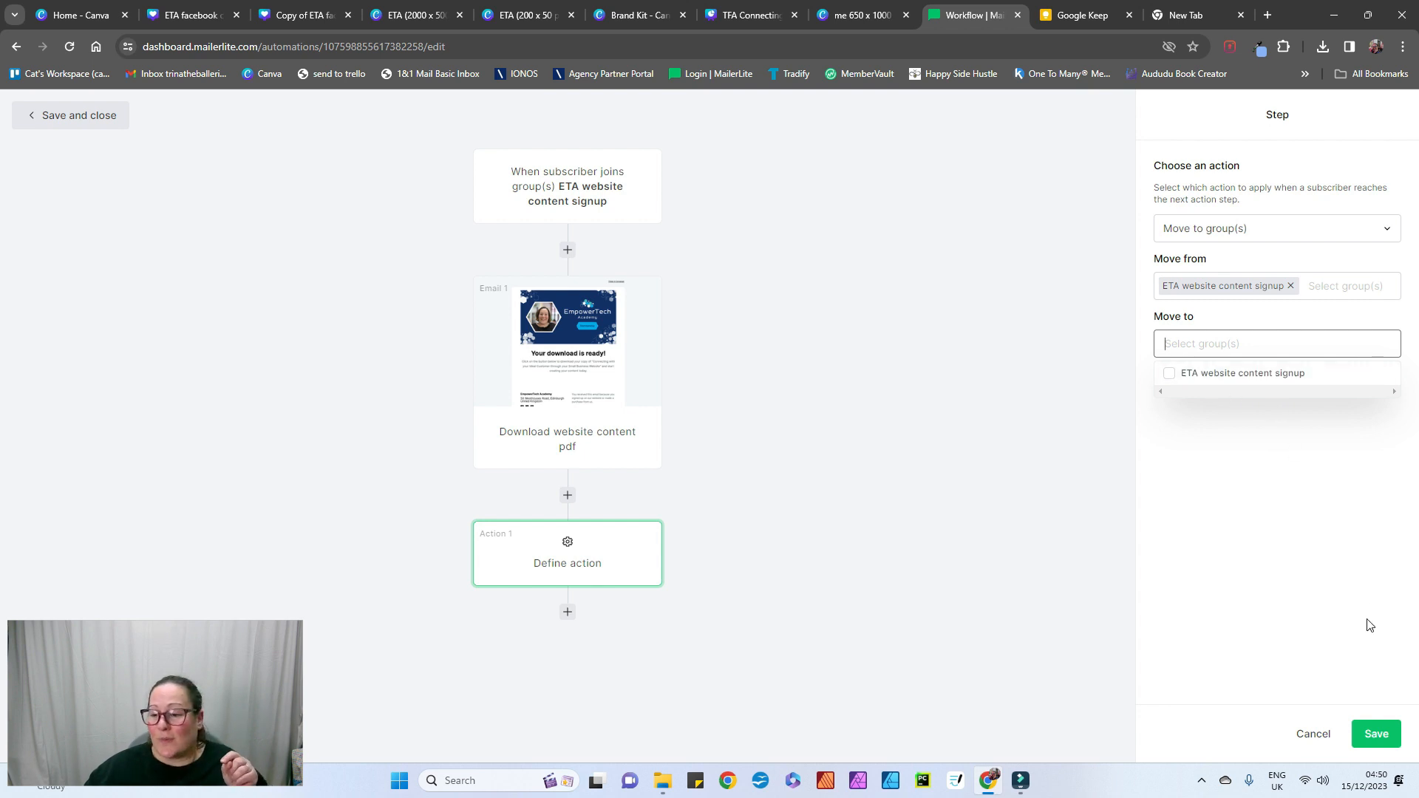
pyautogui.click(1372, 736)
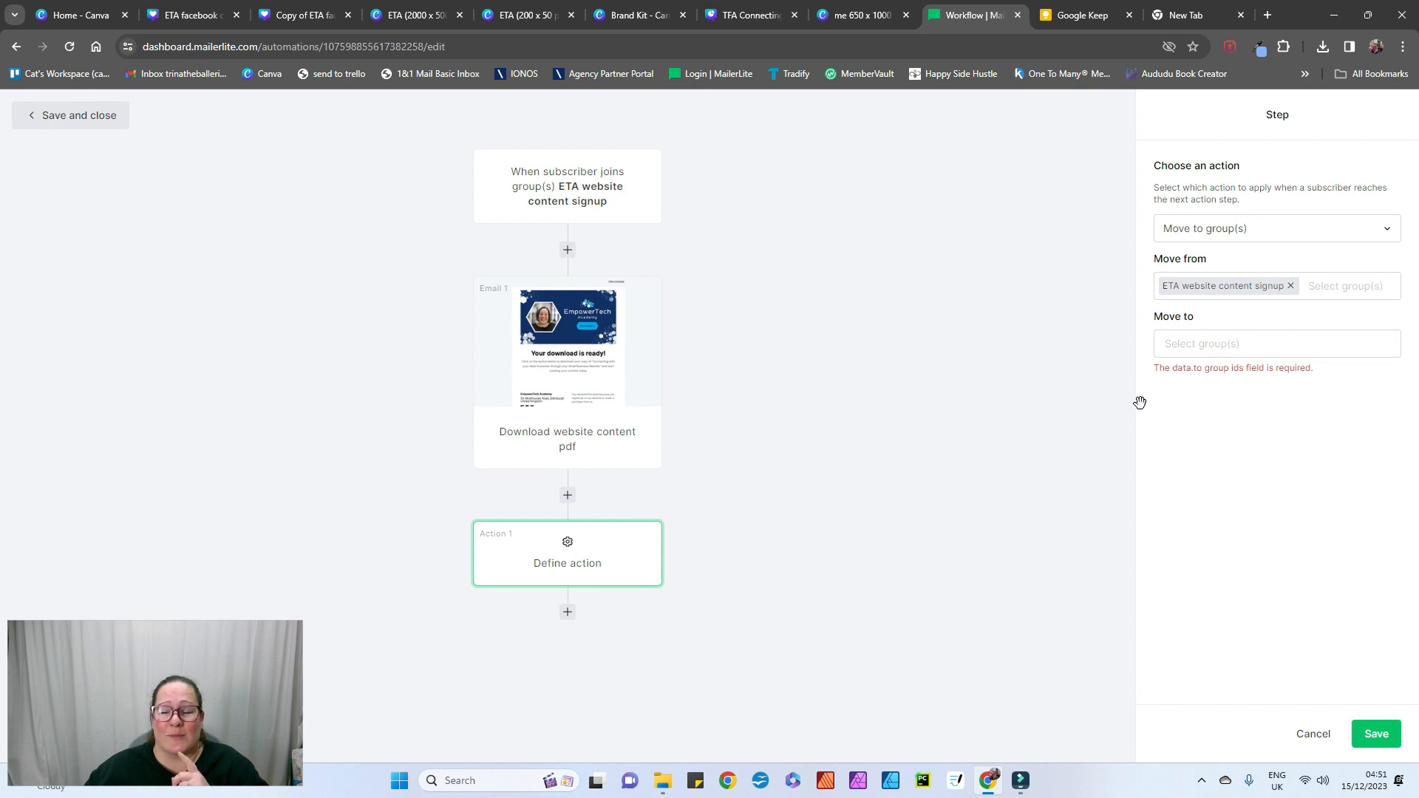
# Step: Save and close the workflow, and create a subscriber group named "ETA subscribers"
pyautogui.click(92, 126)
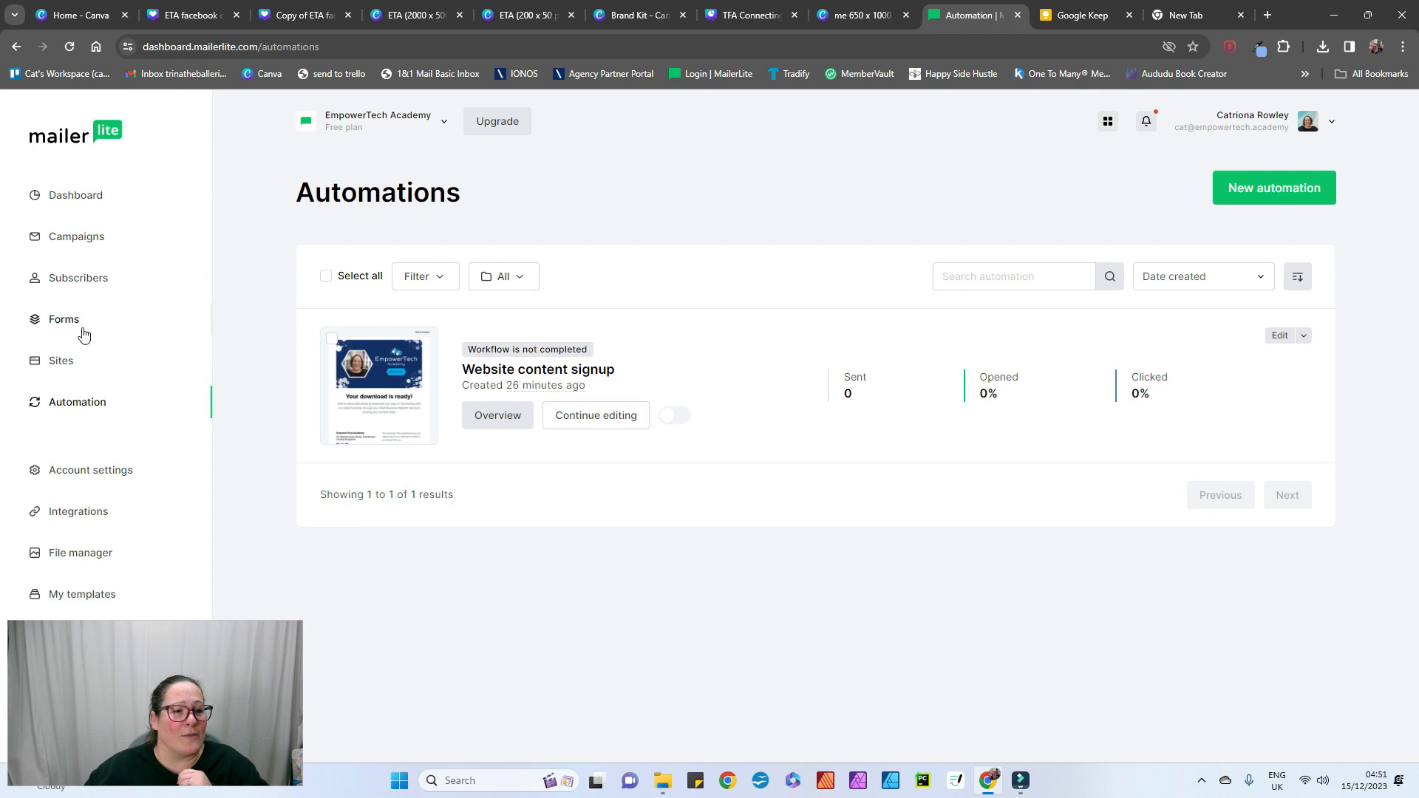
pyautogui.click(86, 282)
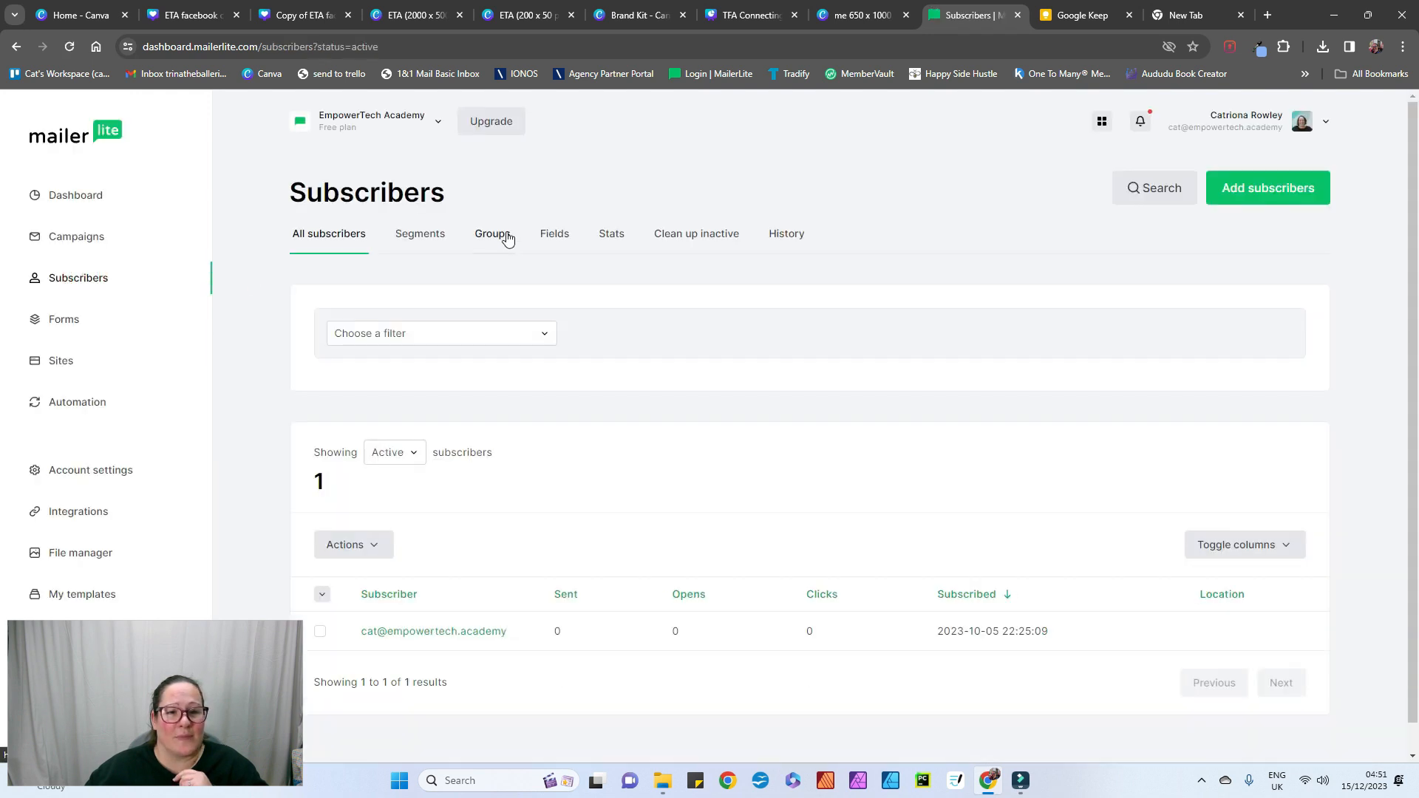
pyautogui.click(506, 235)
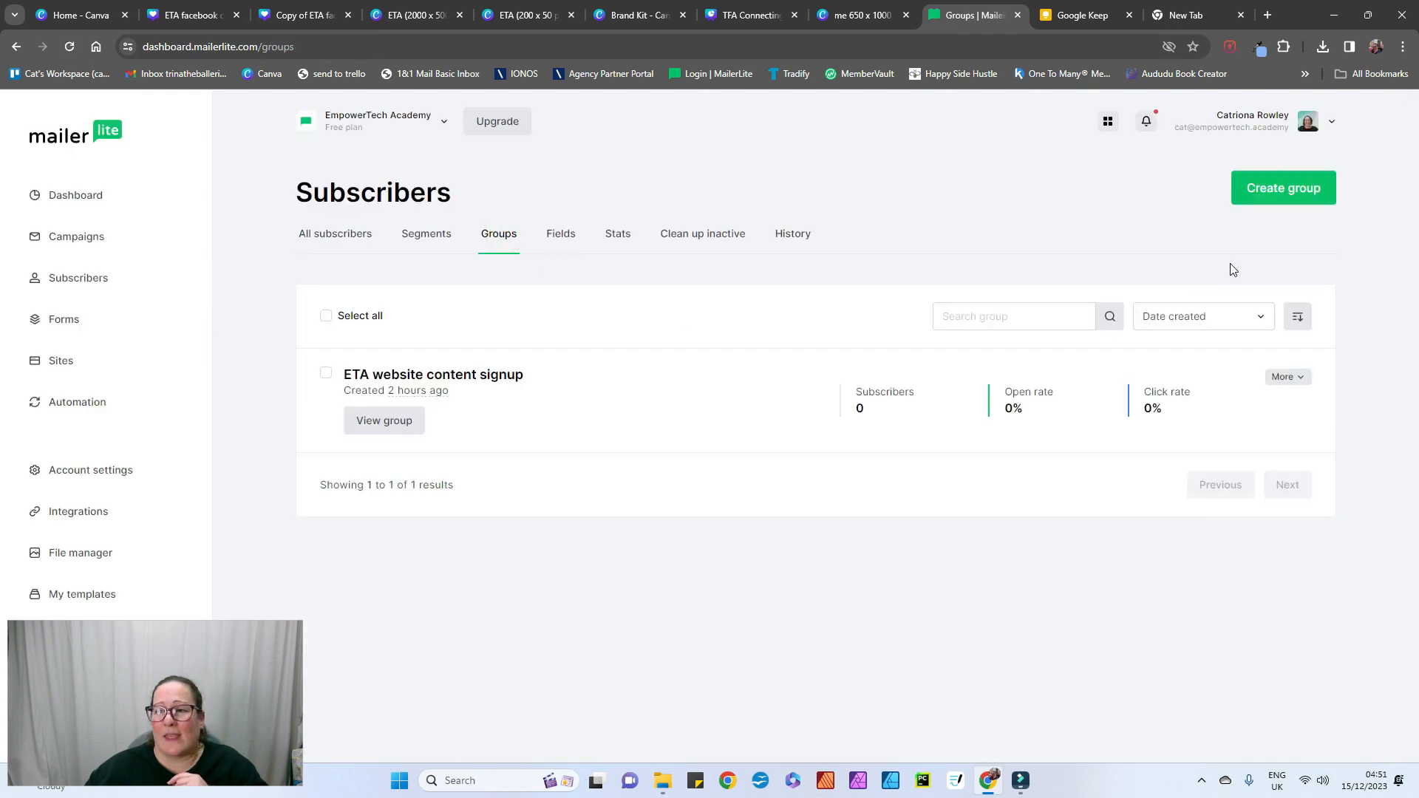
pyautogui.click(1265, 194)
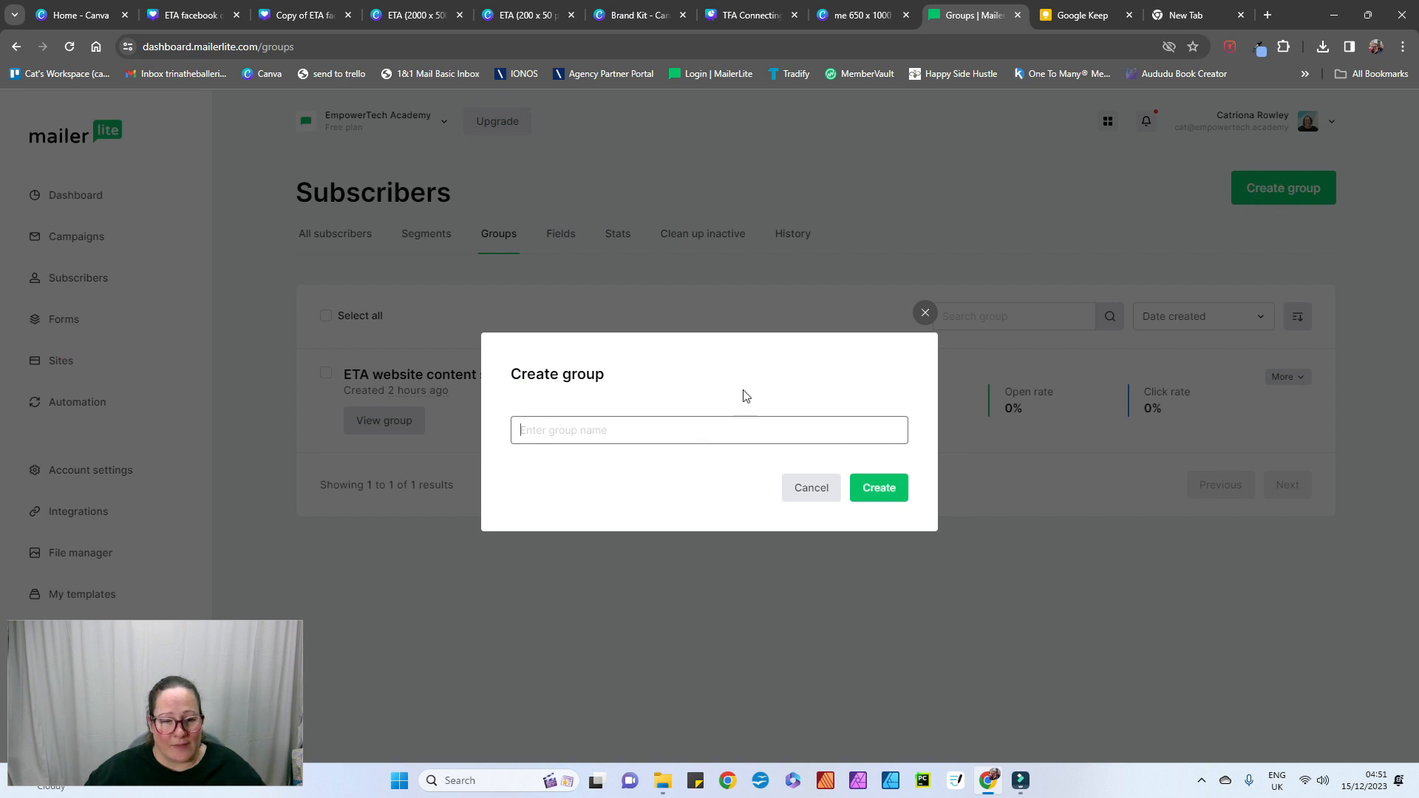
pyautogui.write('ET')
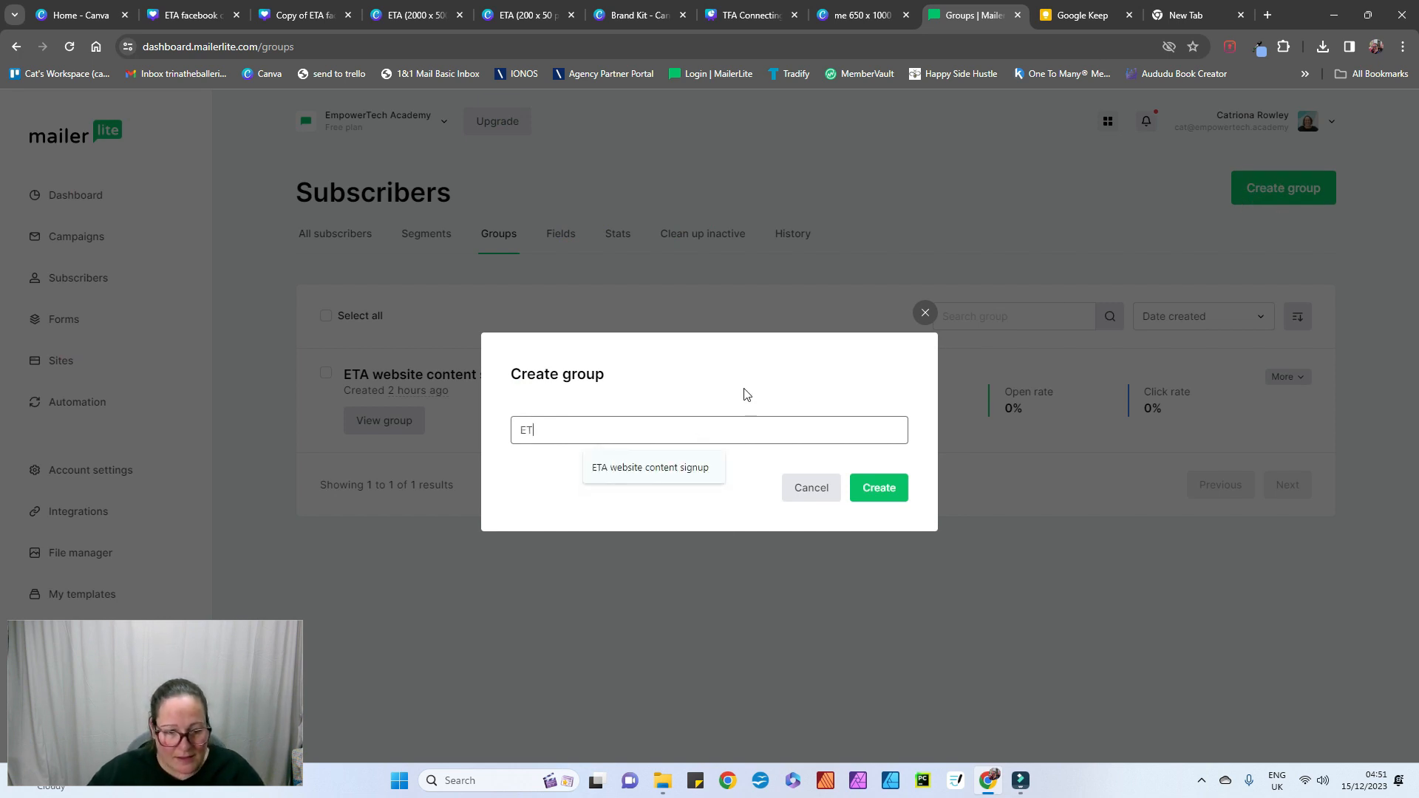
pyautogui.write('A subscribers')
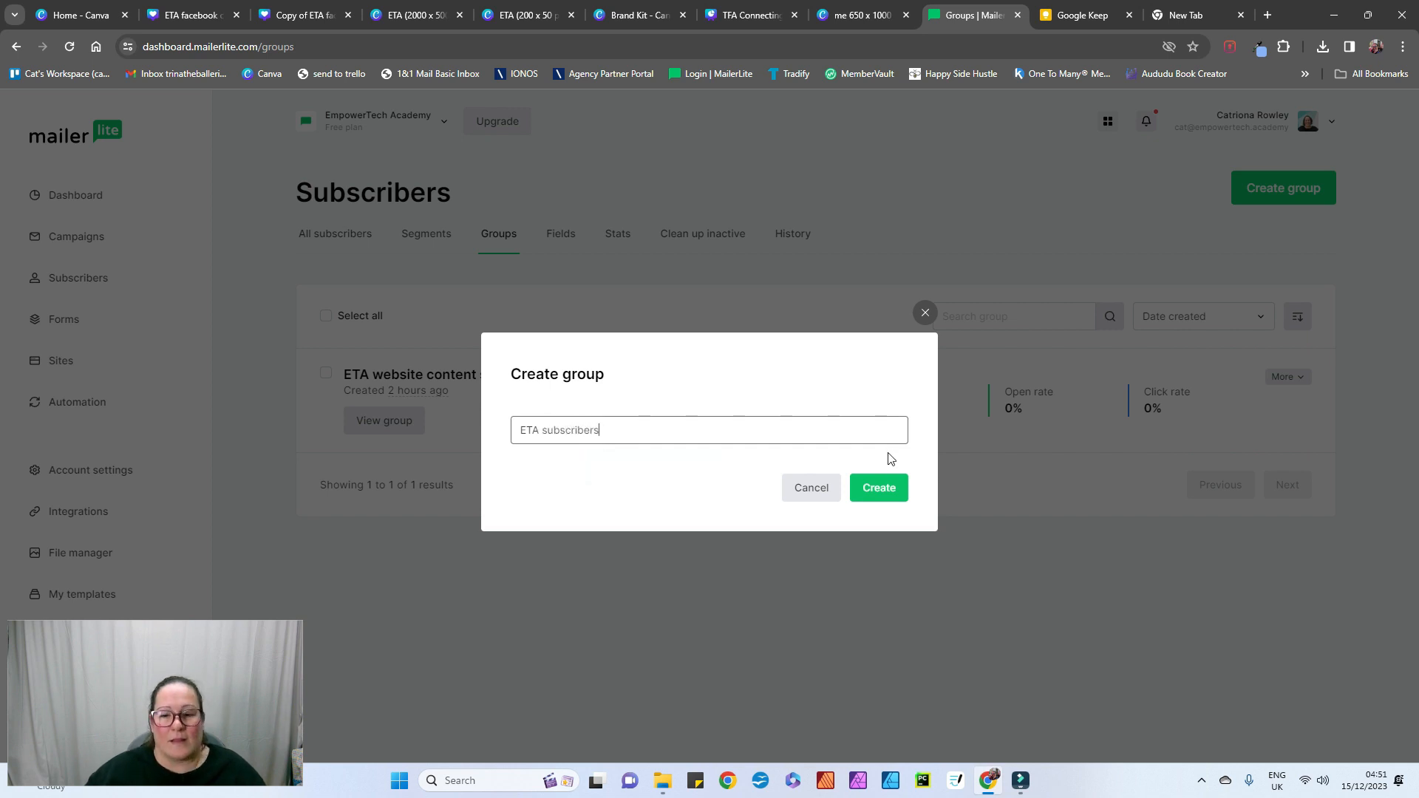
pyautogui.click(884, 490)
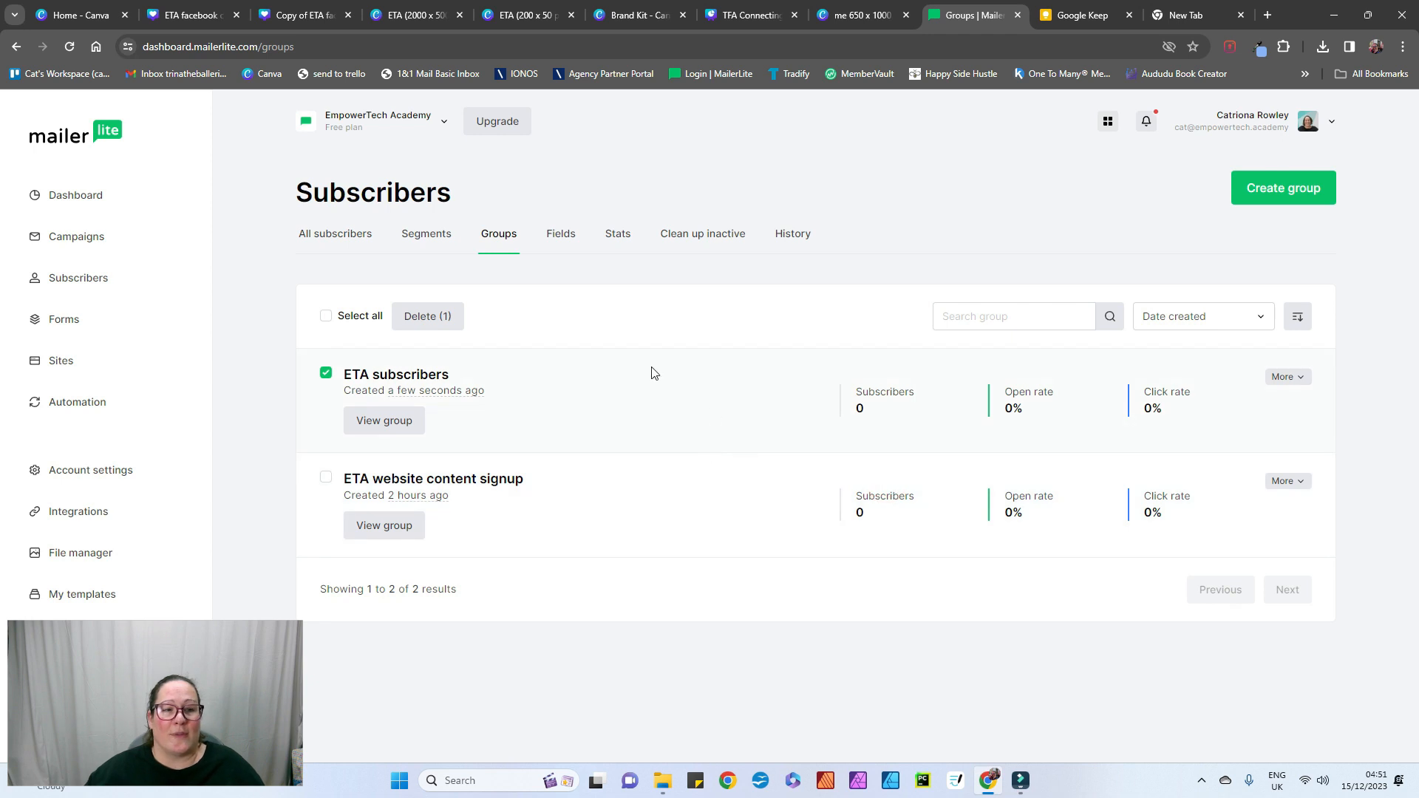
# Step: In the Website content signup automation, save the action as Move to group(s) from ETA website content signup to ETA subscribers
pyautogui.click(96, 403)
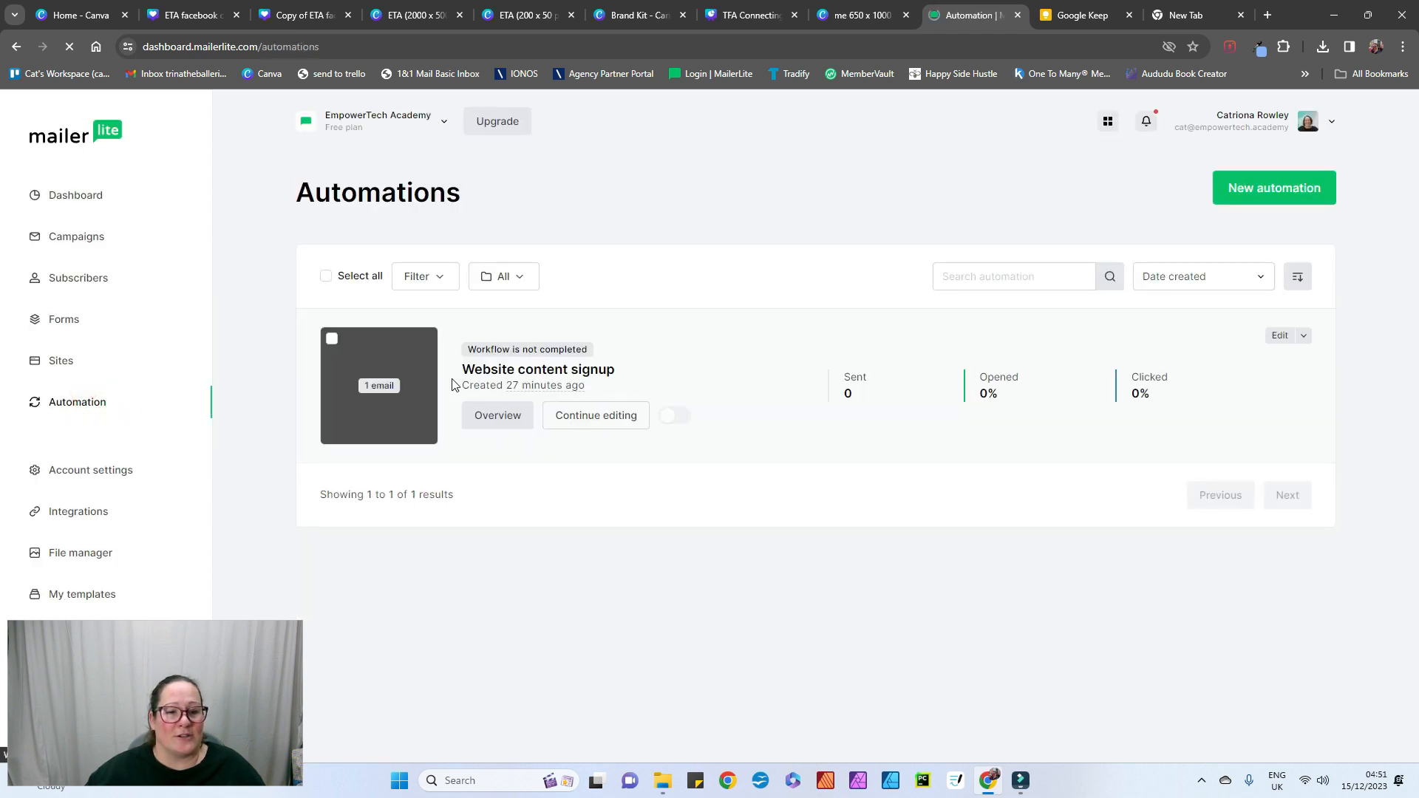
pyautogui.click(1280, 342)
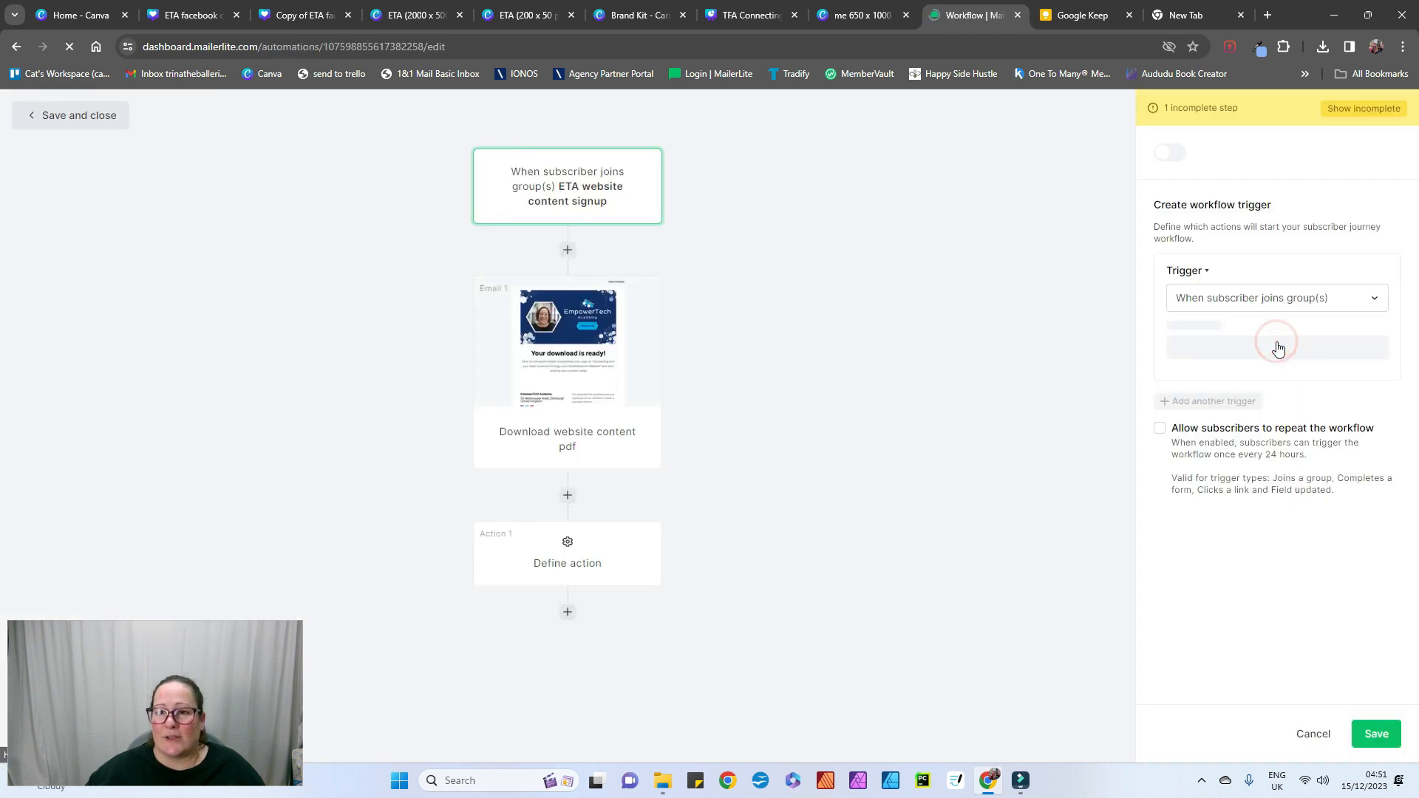
pyautogui.click(582, 534)
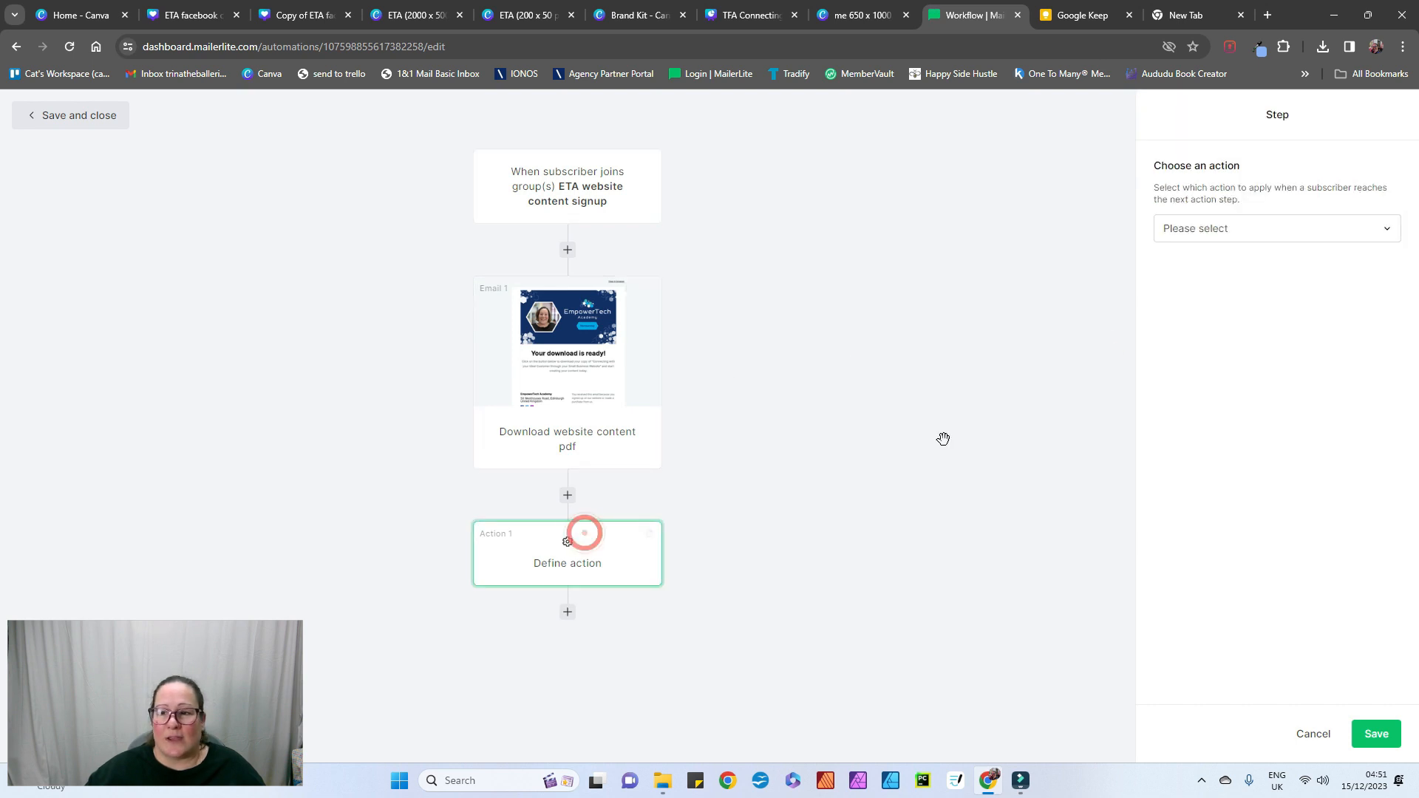
pyautogui.click(1229, 232)
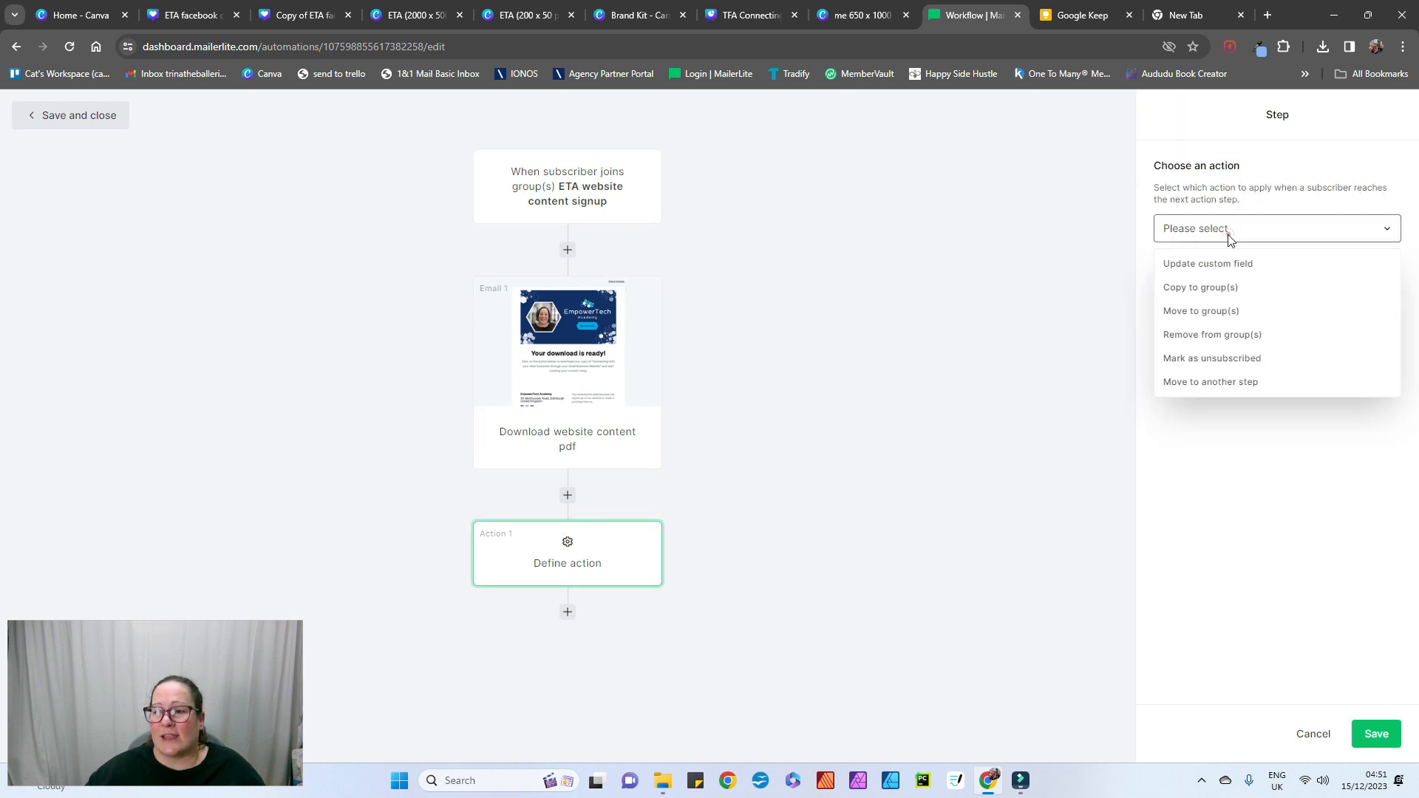
pyautogui.click(1210, 314)
pyautogui.click(1212, 285)
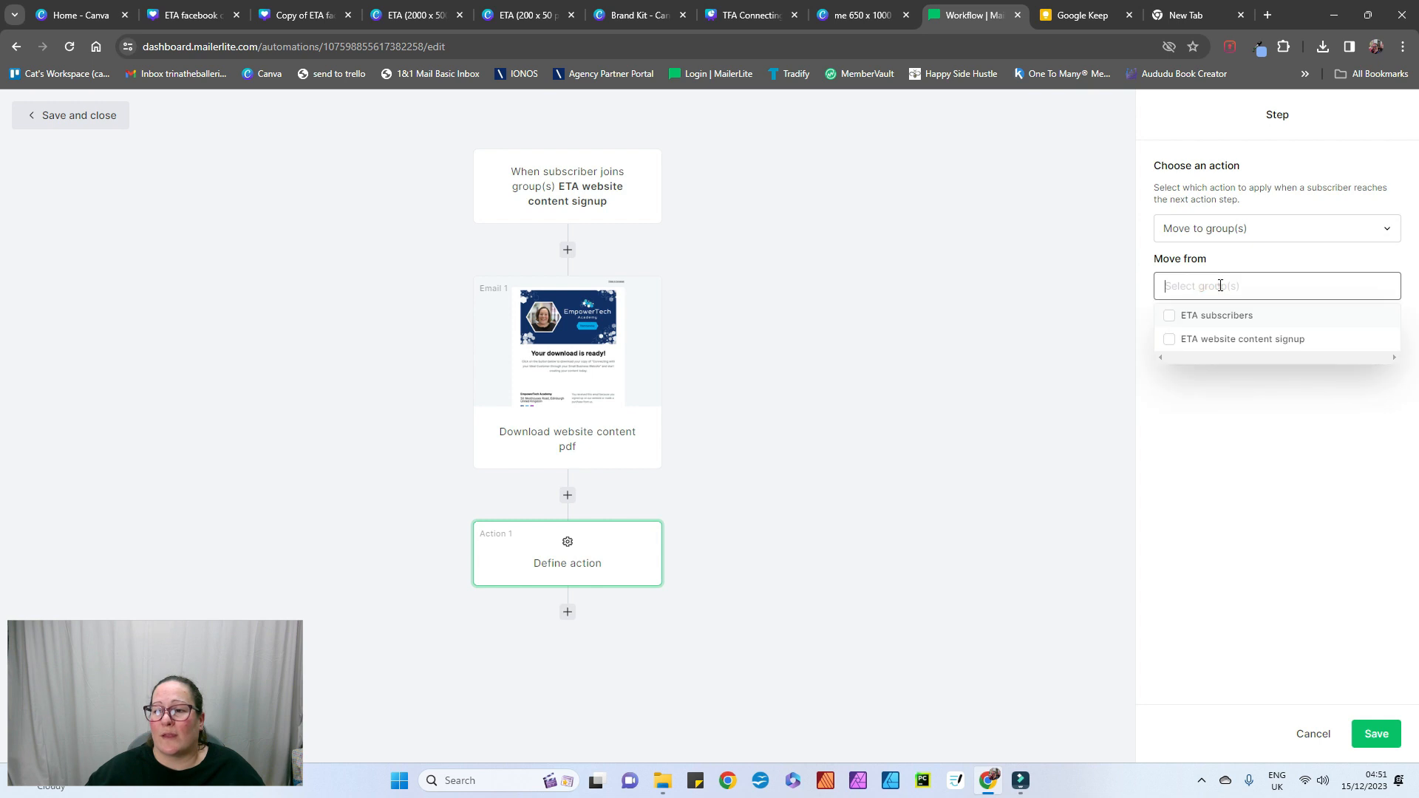
pyautogui.click(1170, 341)
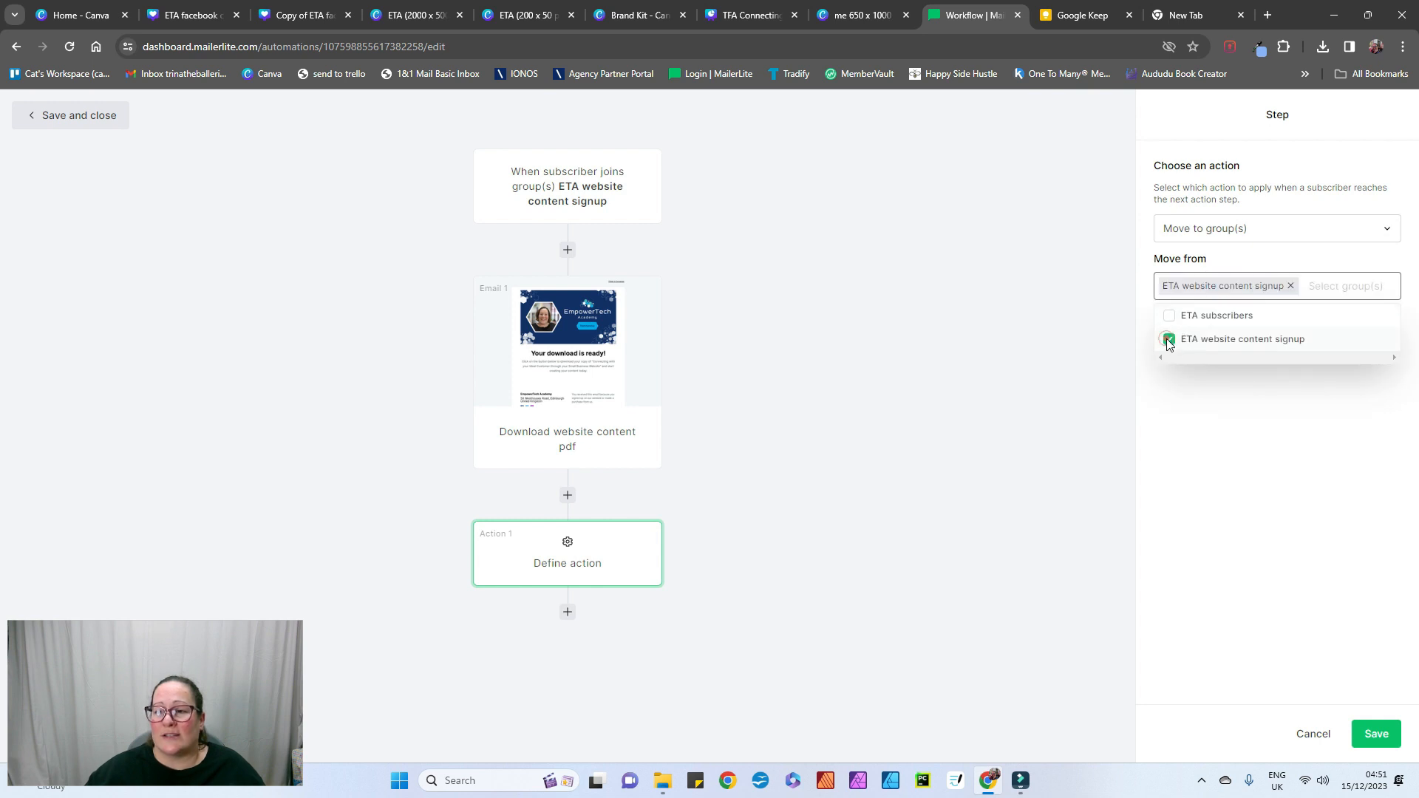
pyautogui.click(1229, 433)
pyautogui.click(1194, 346)
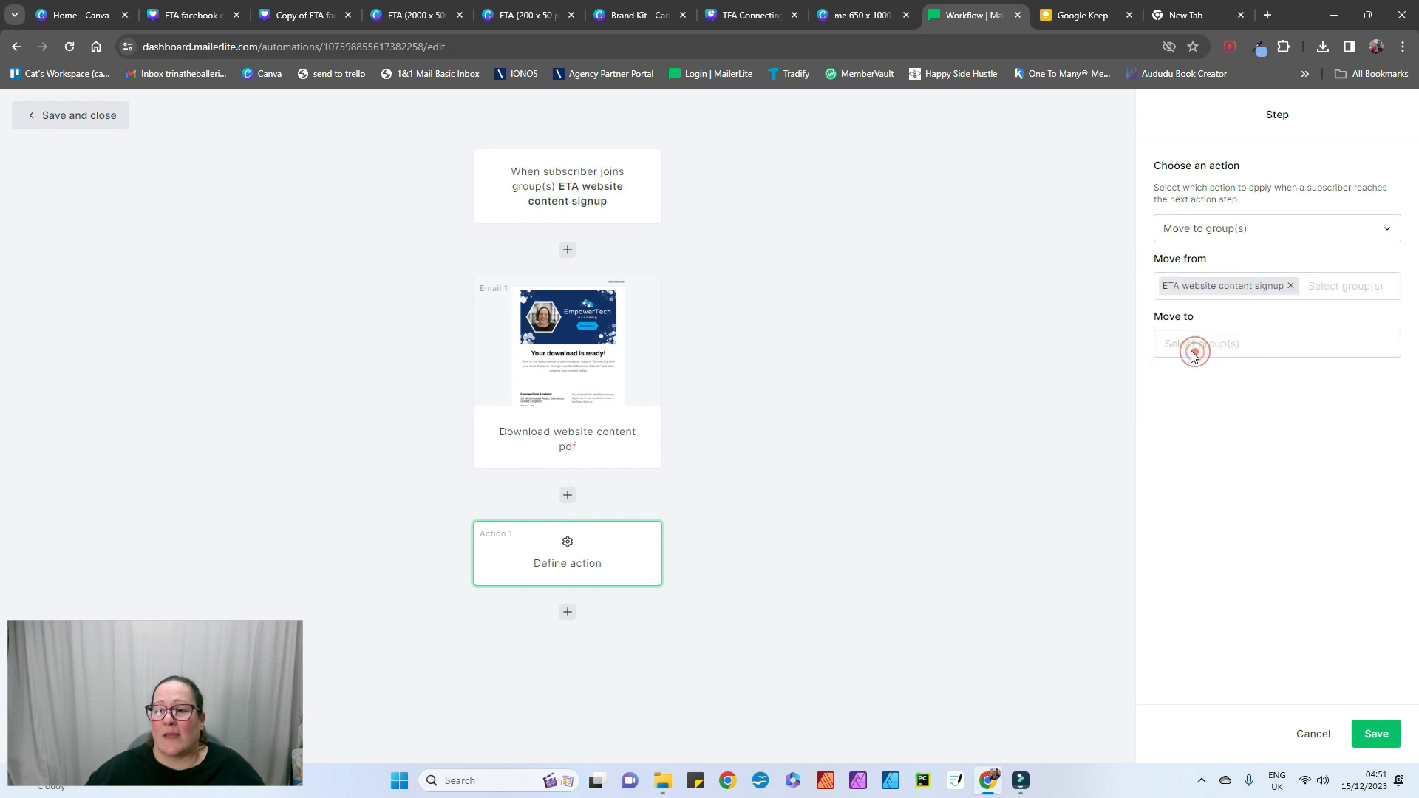
pyautogui.click(1170, 375)
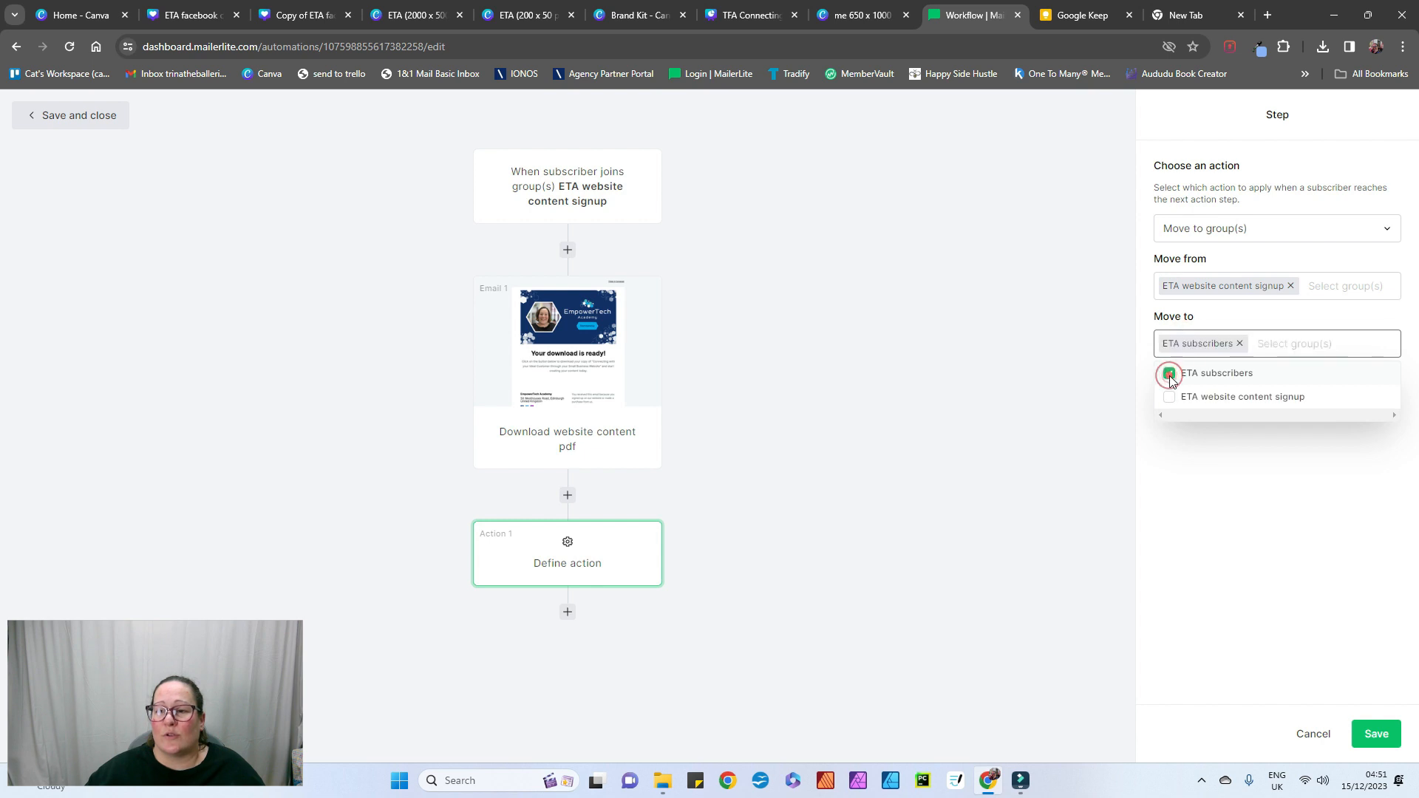
pyautogui.click(1218, 487)
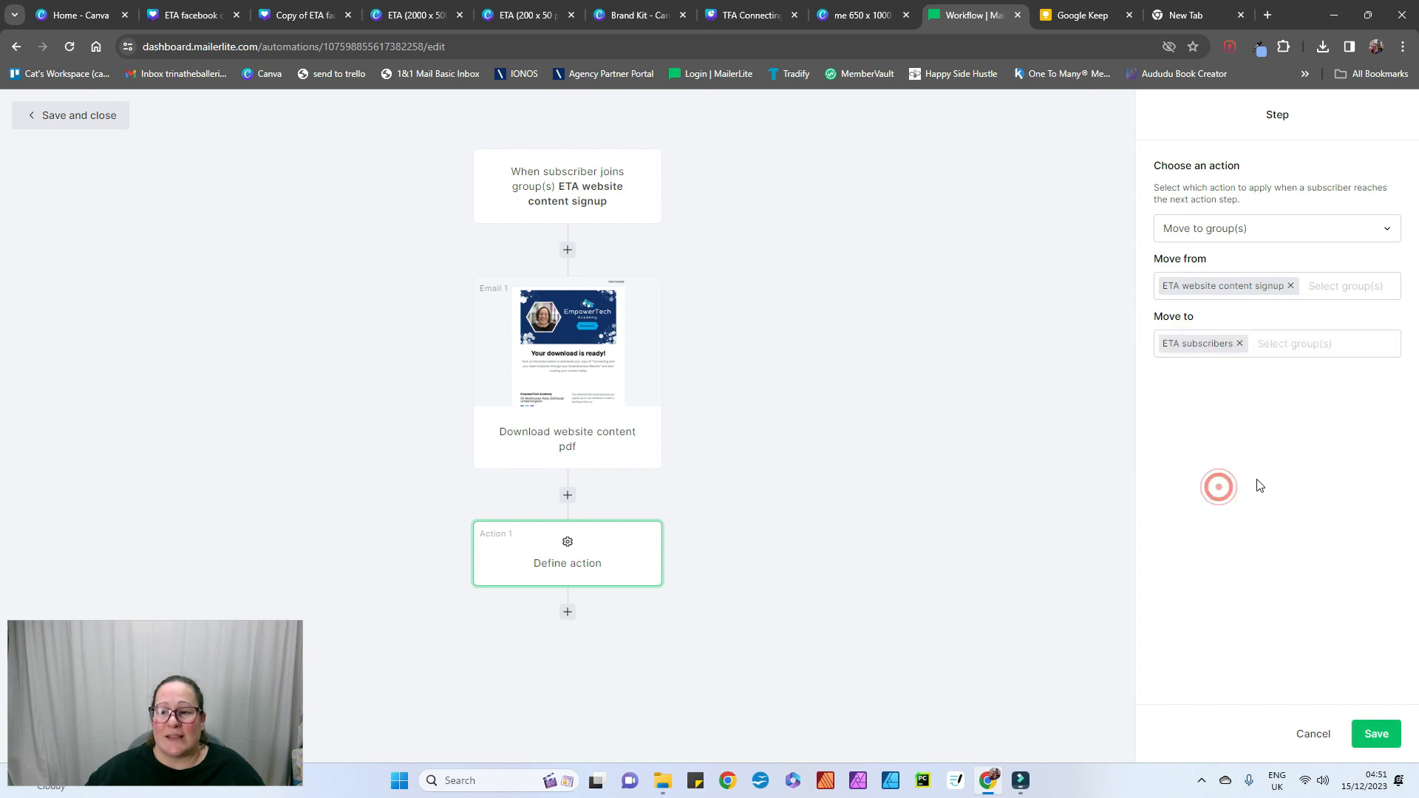
pyautogui.click(1382, 735)
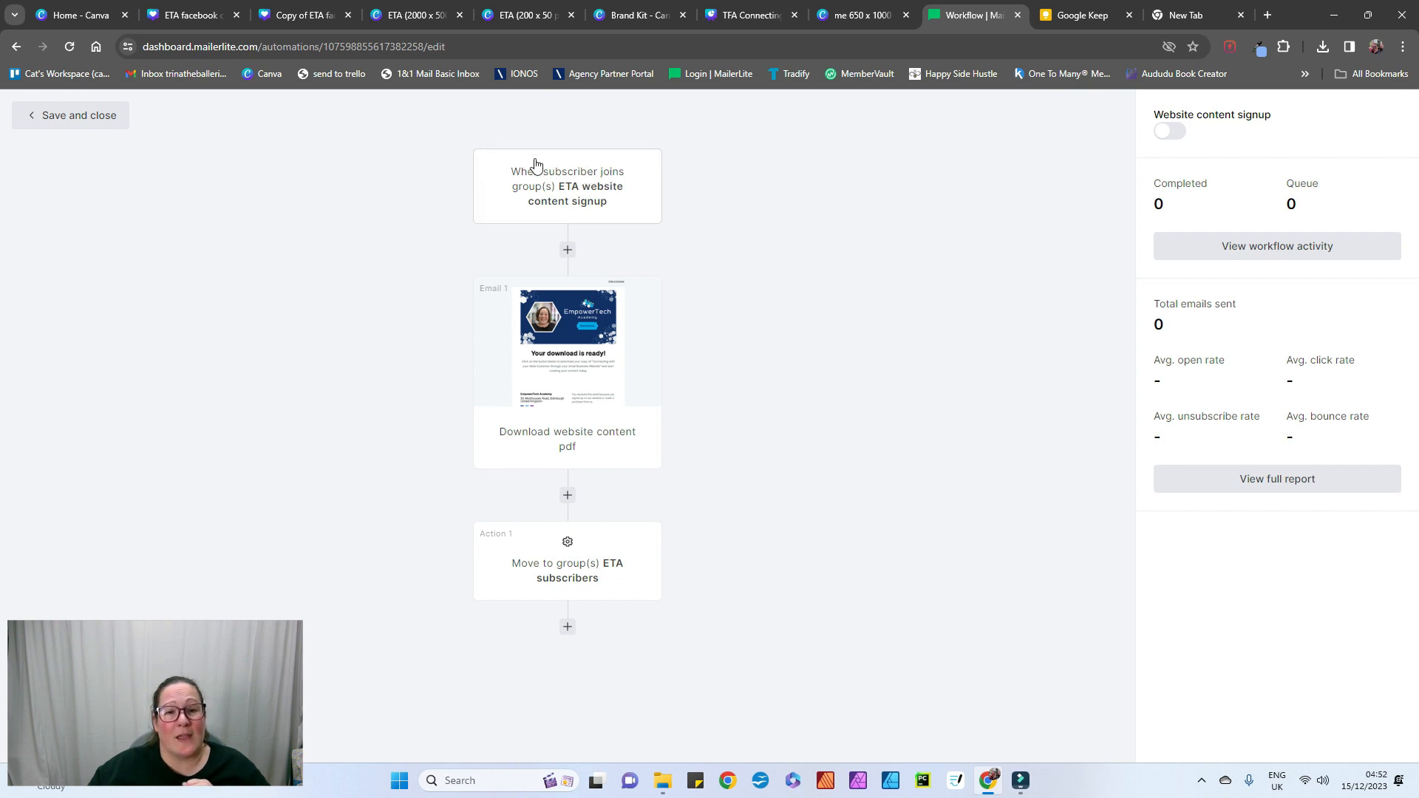
# Step: Inspect the workflow trigger, then add a delay step below the download email and delete it again
pyautogui.click(589, 193)
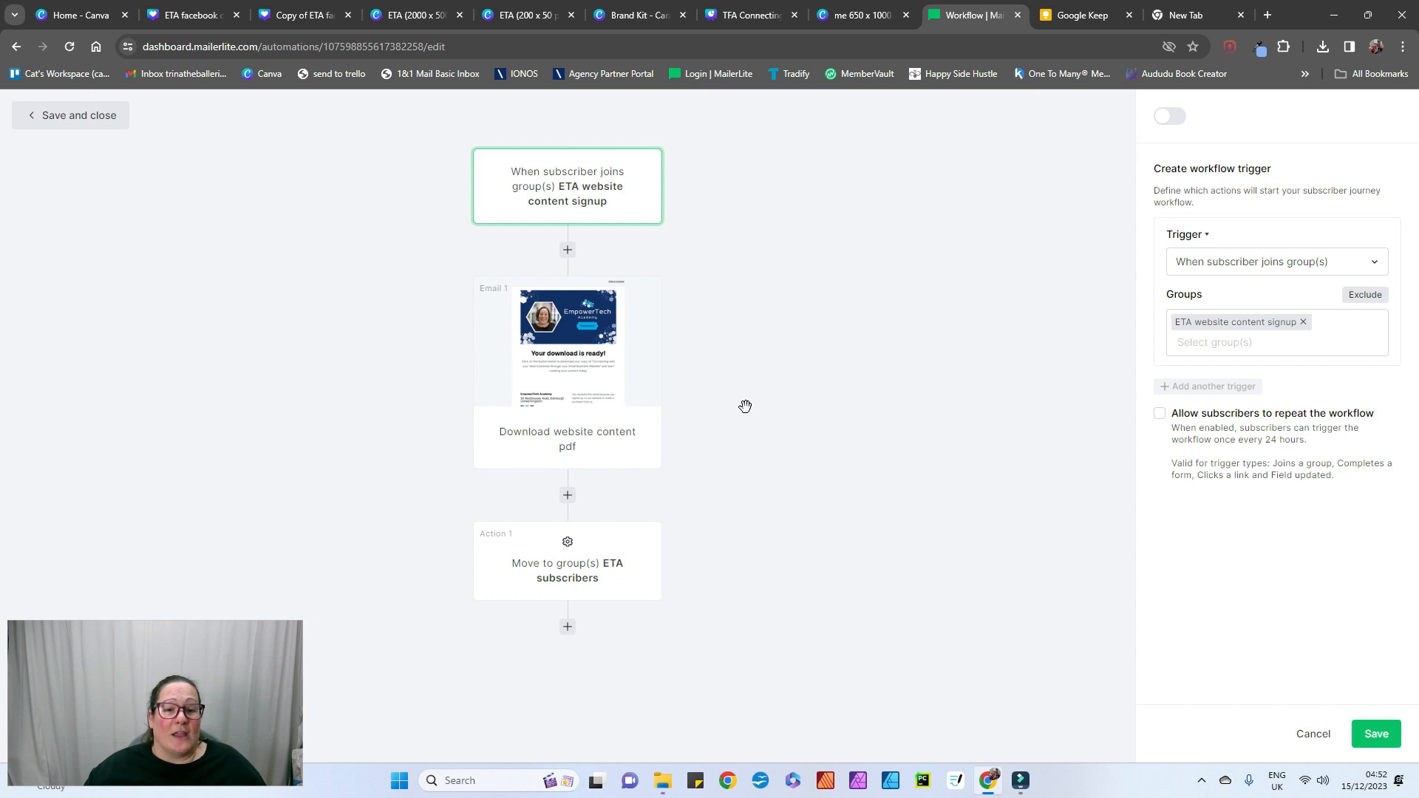
pyautogui.click(569, 496)
pyautogui.click(493, 604)
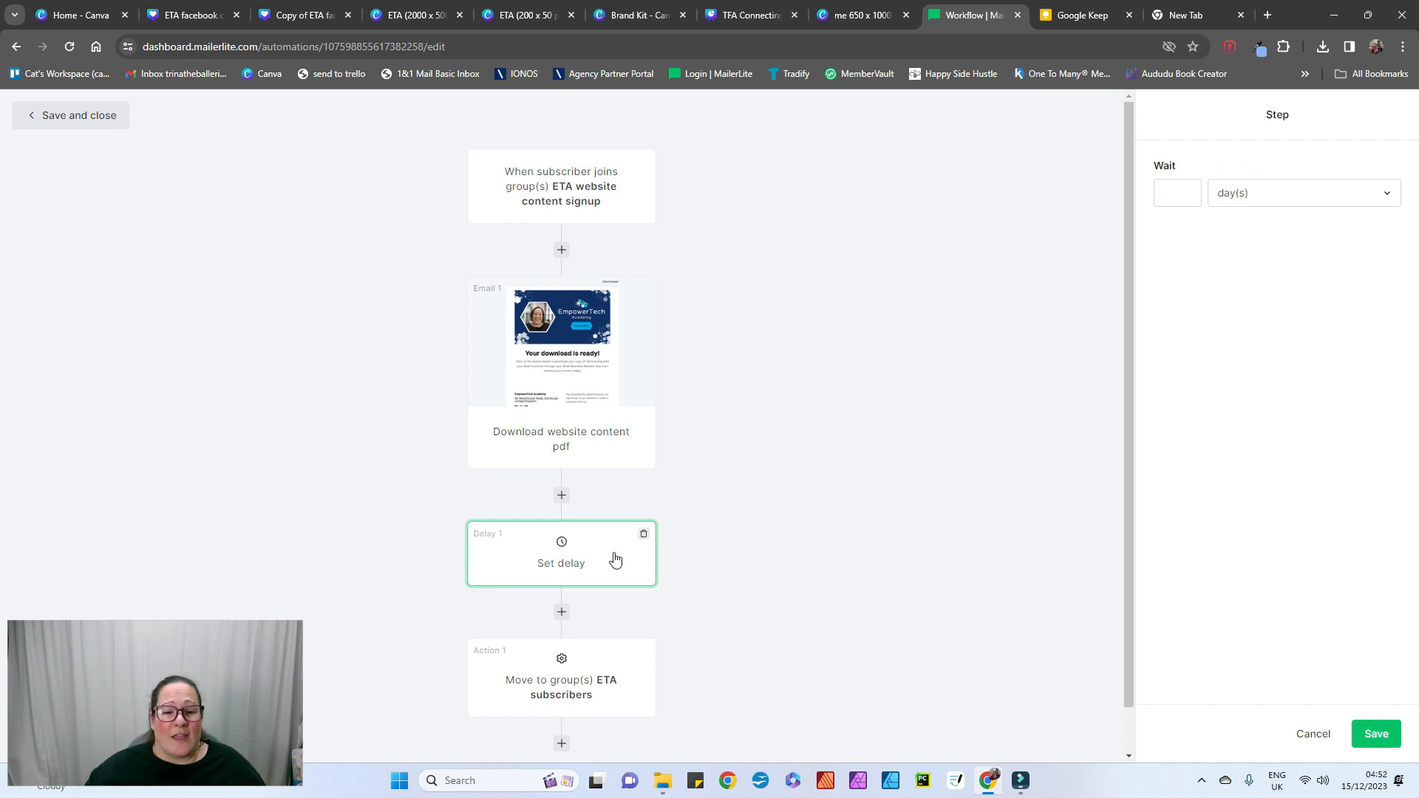
pyautogui.click(643, 534)
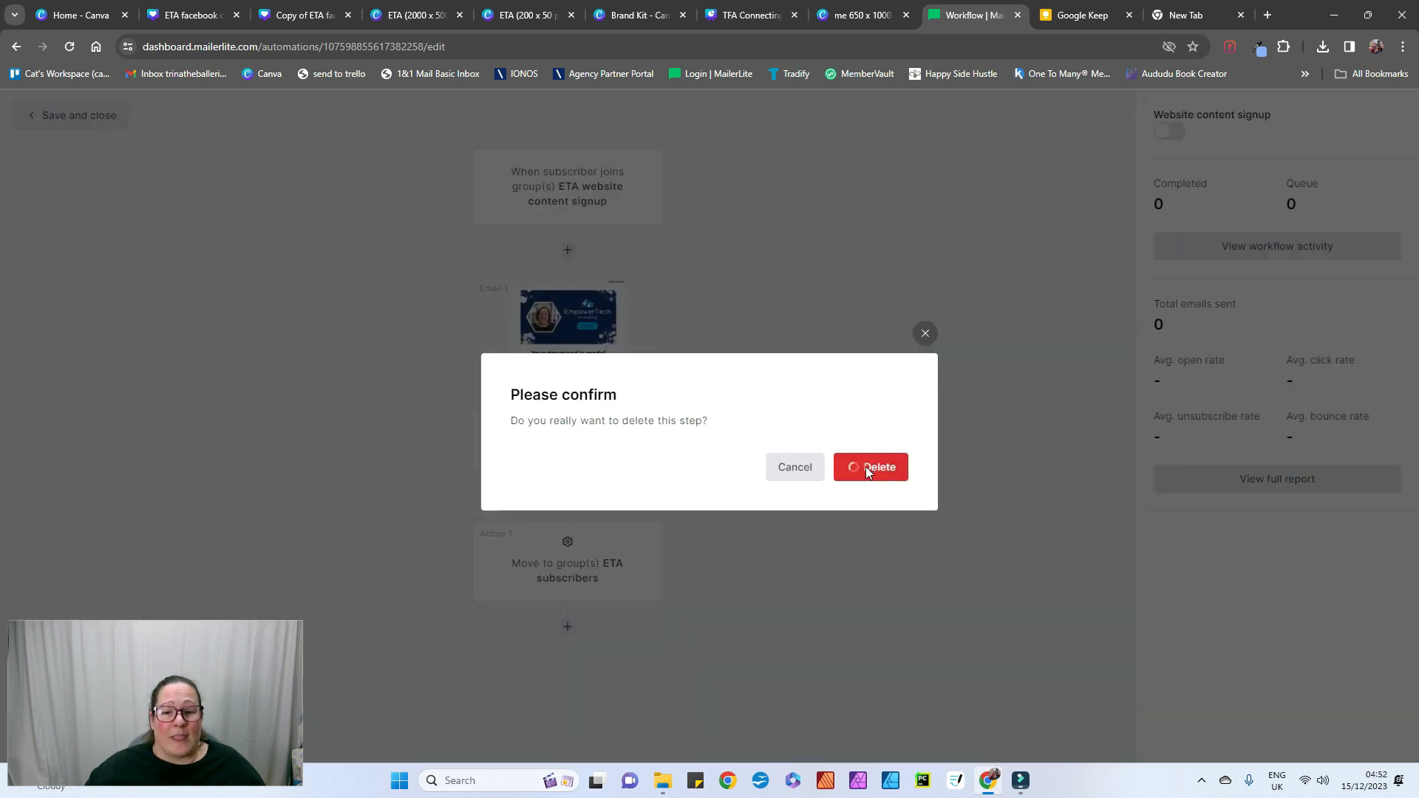
pyautogui.click(860, 467)
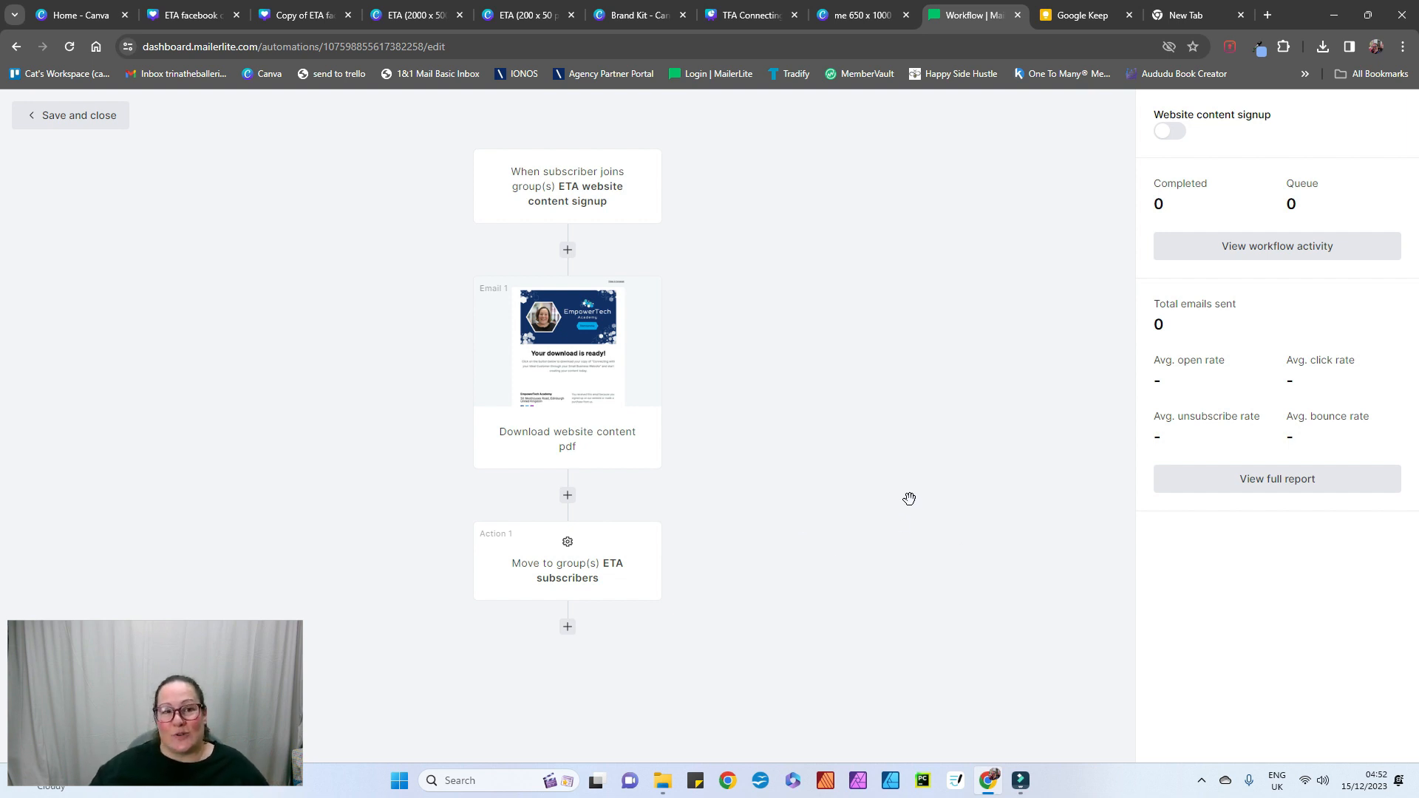
# Step: Save and close the workflow, and activate the Website content signup automation
pyautogui.click(101, 124)
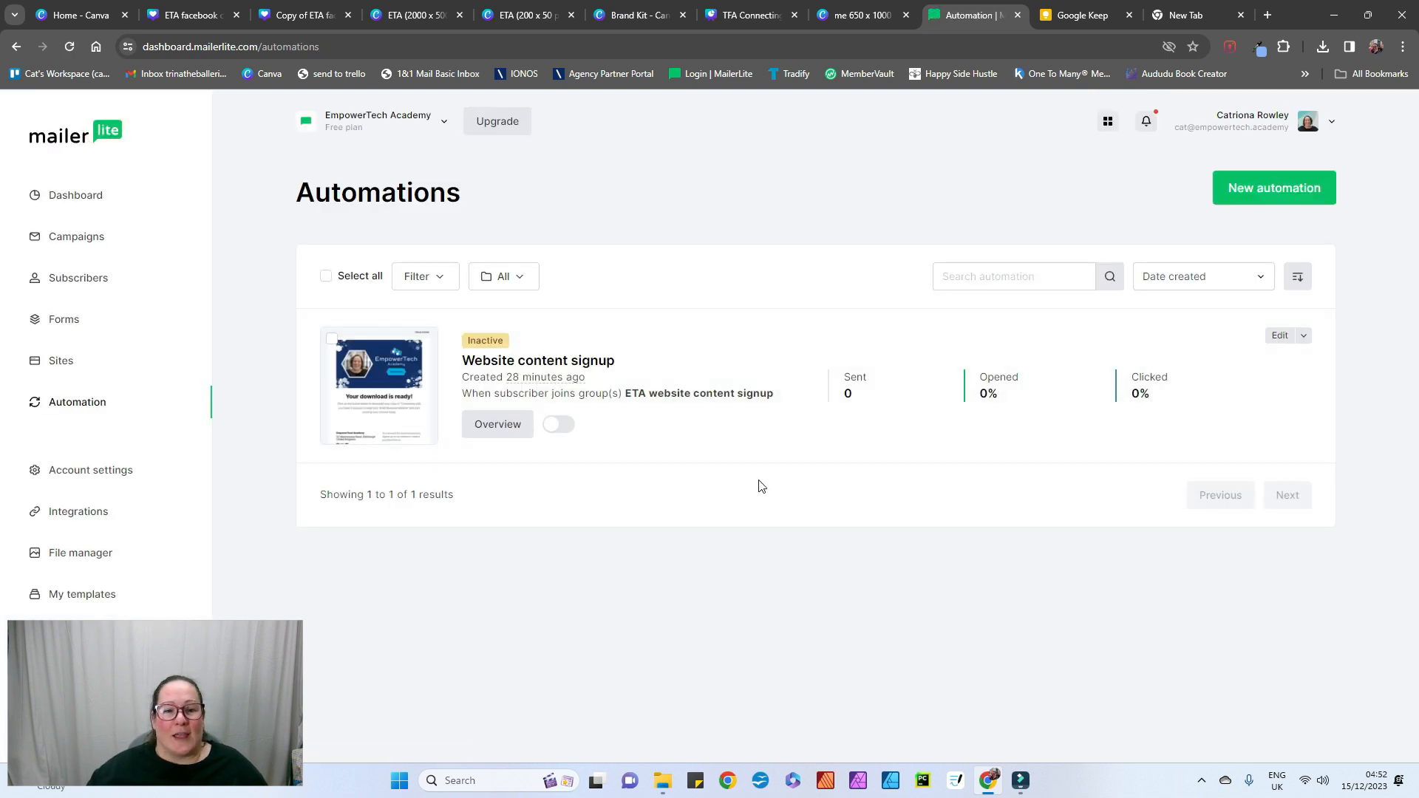
pyautogui.click(558, 427)
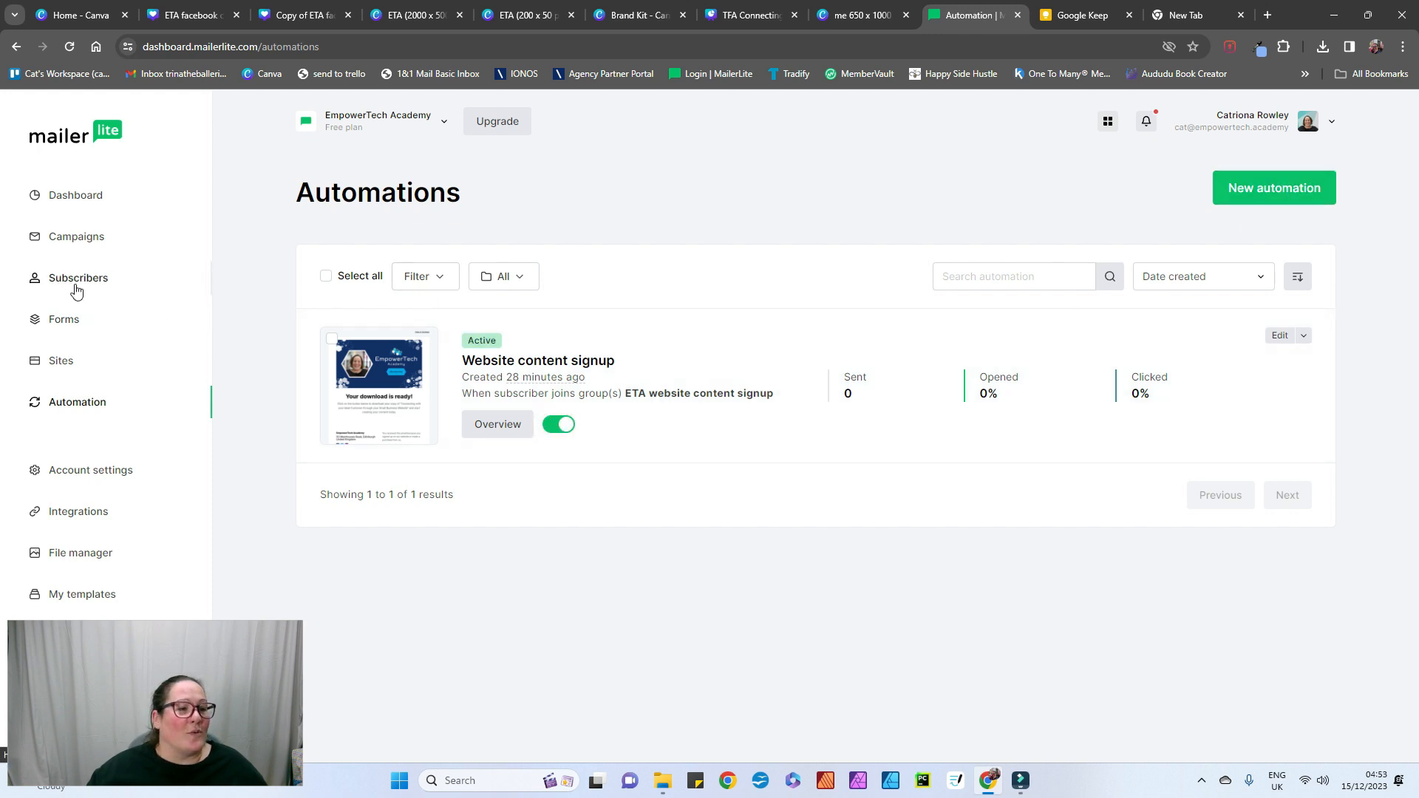
# Step: Open the overview of the ETA website content signup landing page
pyautogui.click(56, 362)
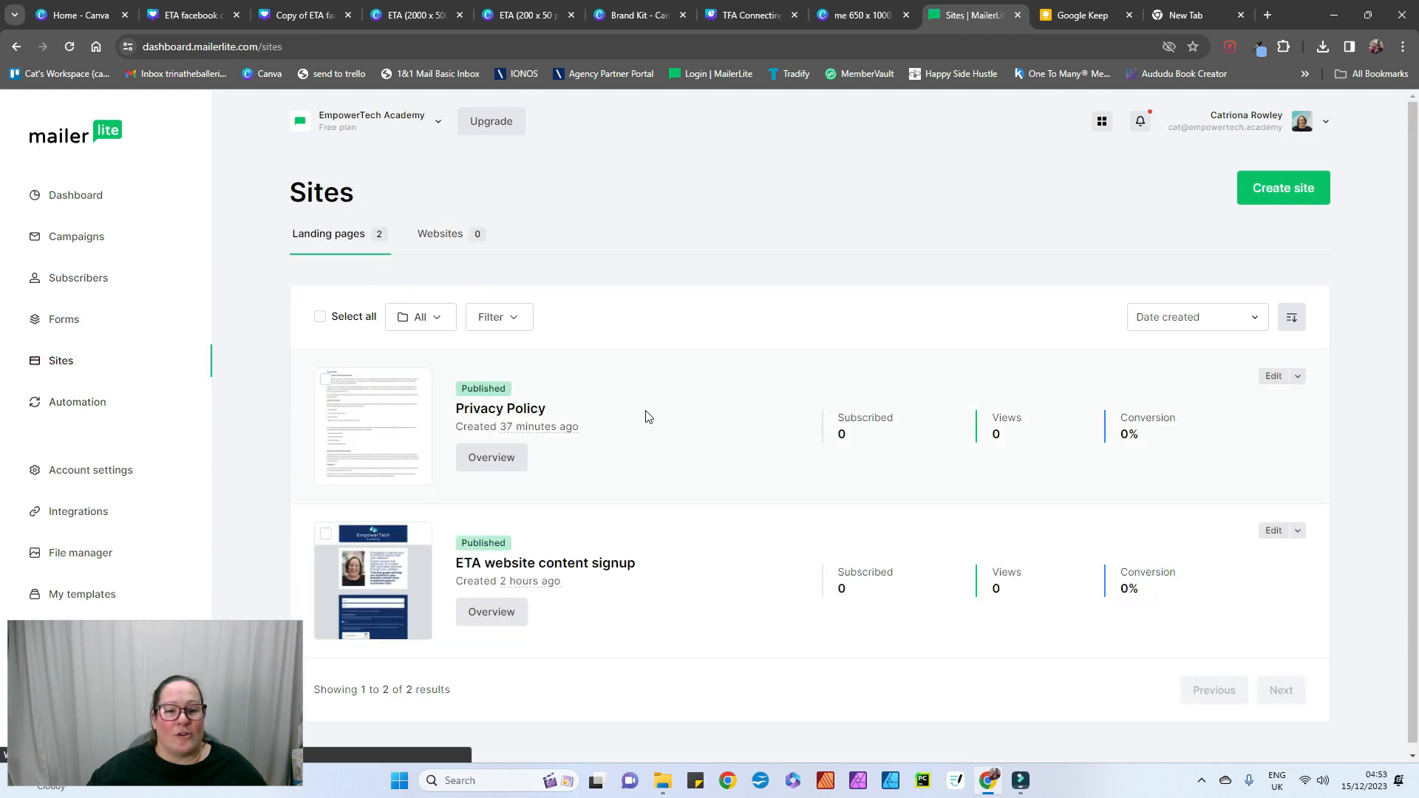
pyautogui.click(482, 613)
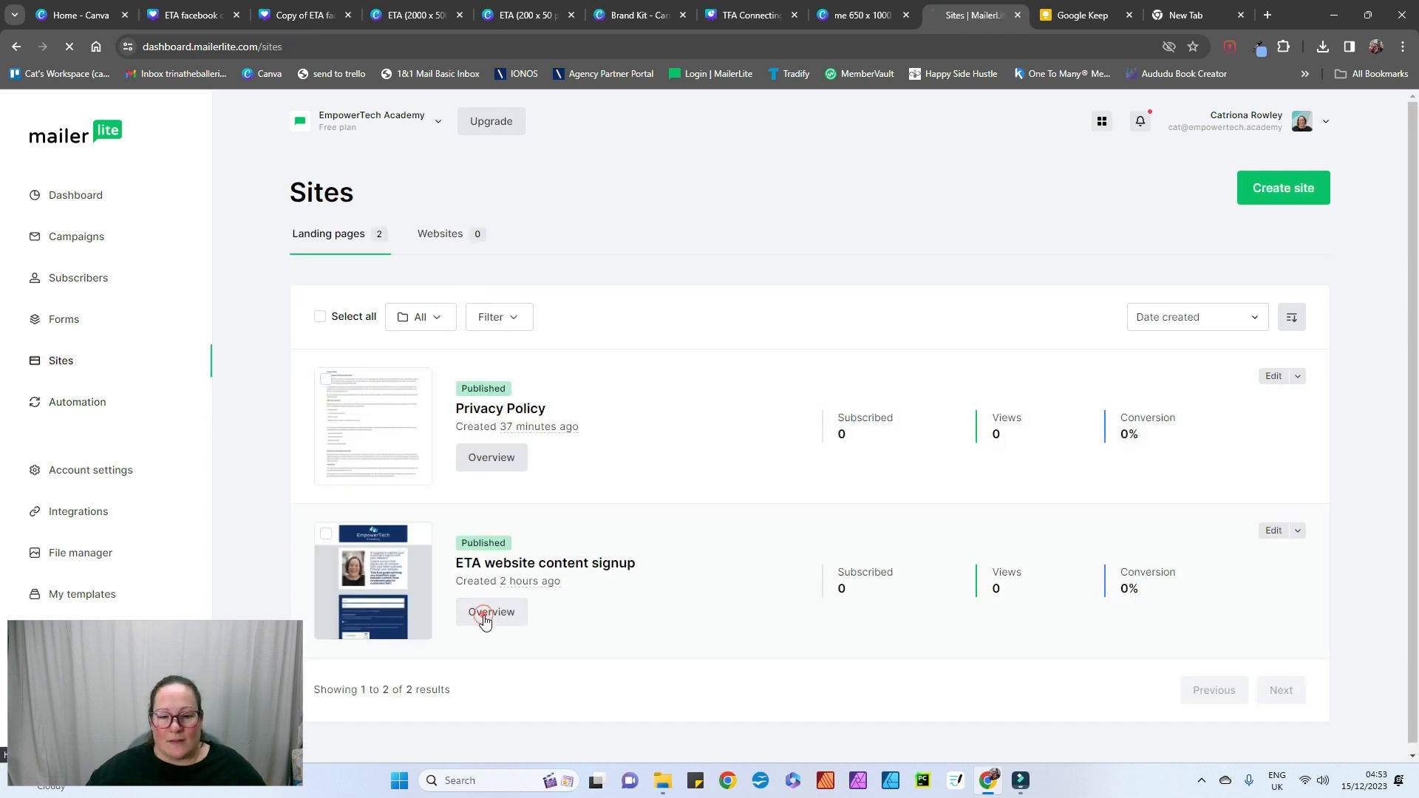